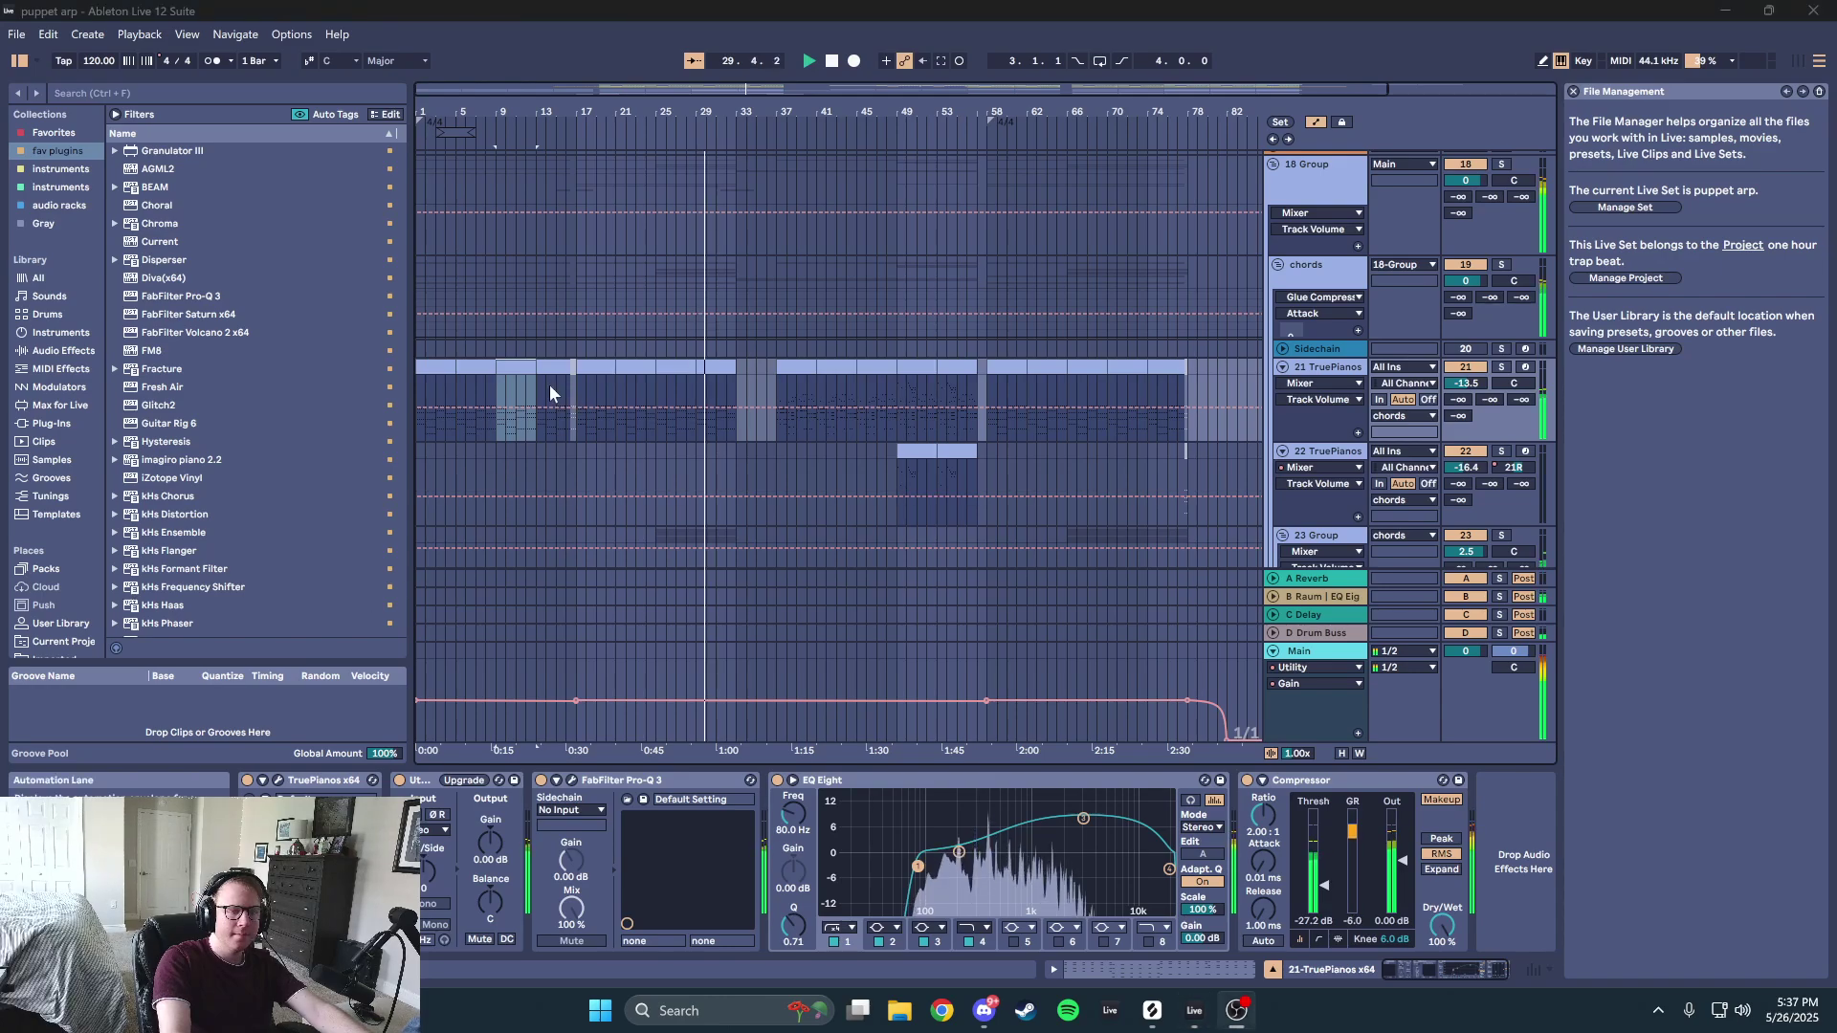
- Stop playback, return to the start of the arrangement and look over the project's tracks
left_click(524, 374)
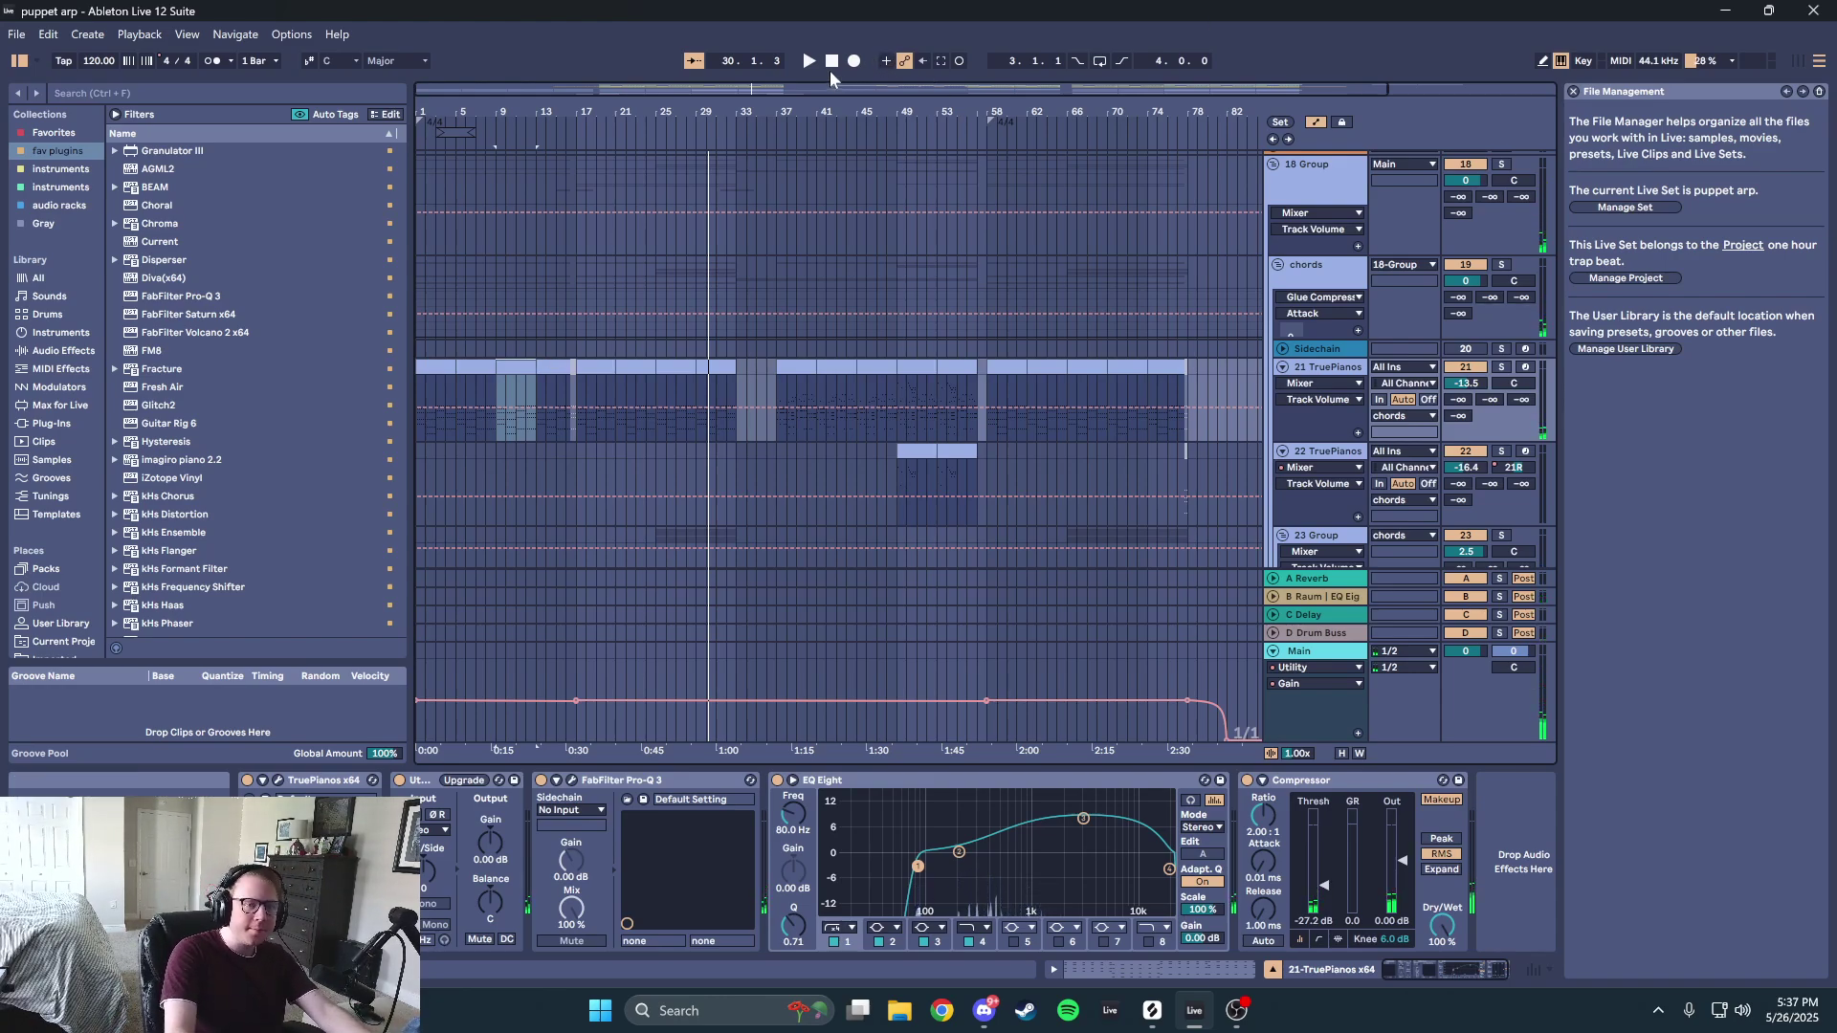
left_click(832, 61)
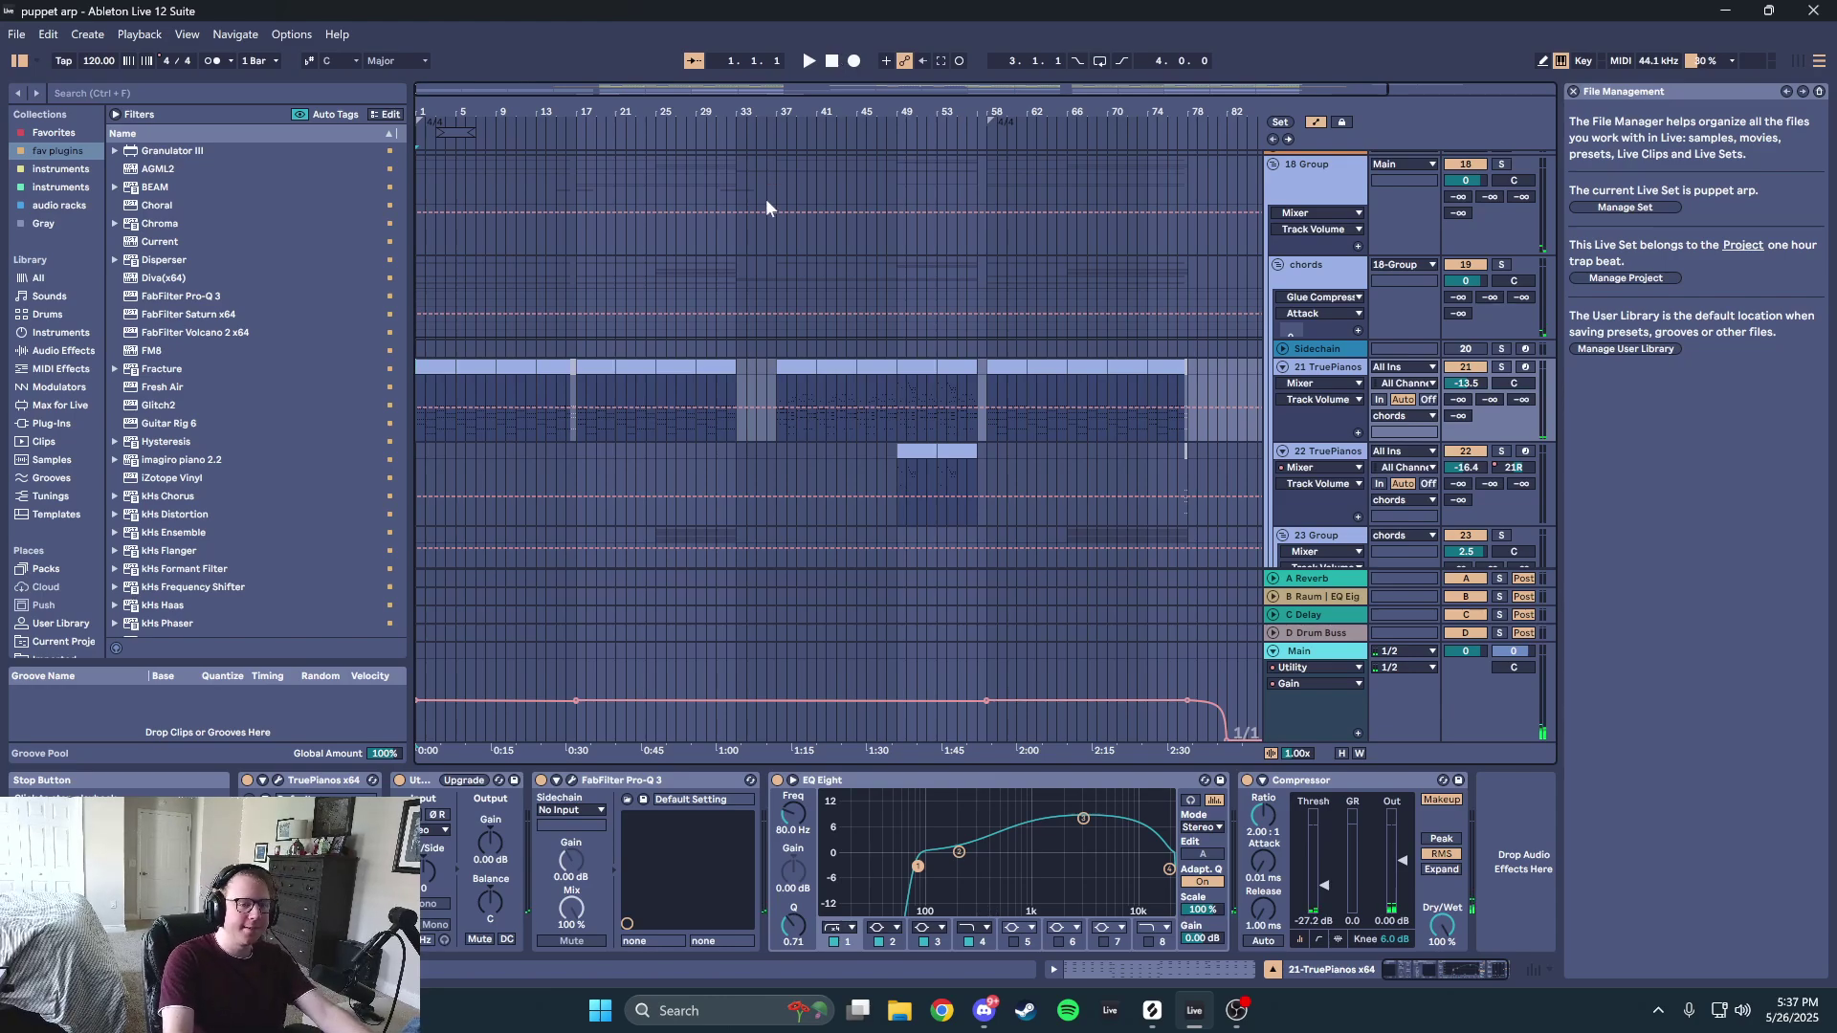
scroll(651, 439, "up", 10)
scroll(651, 435, "up", 5)
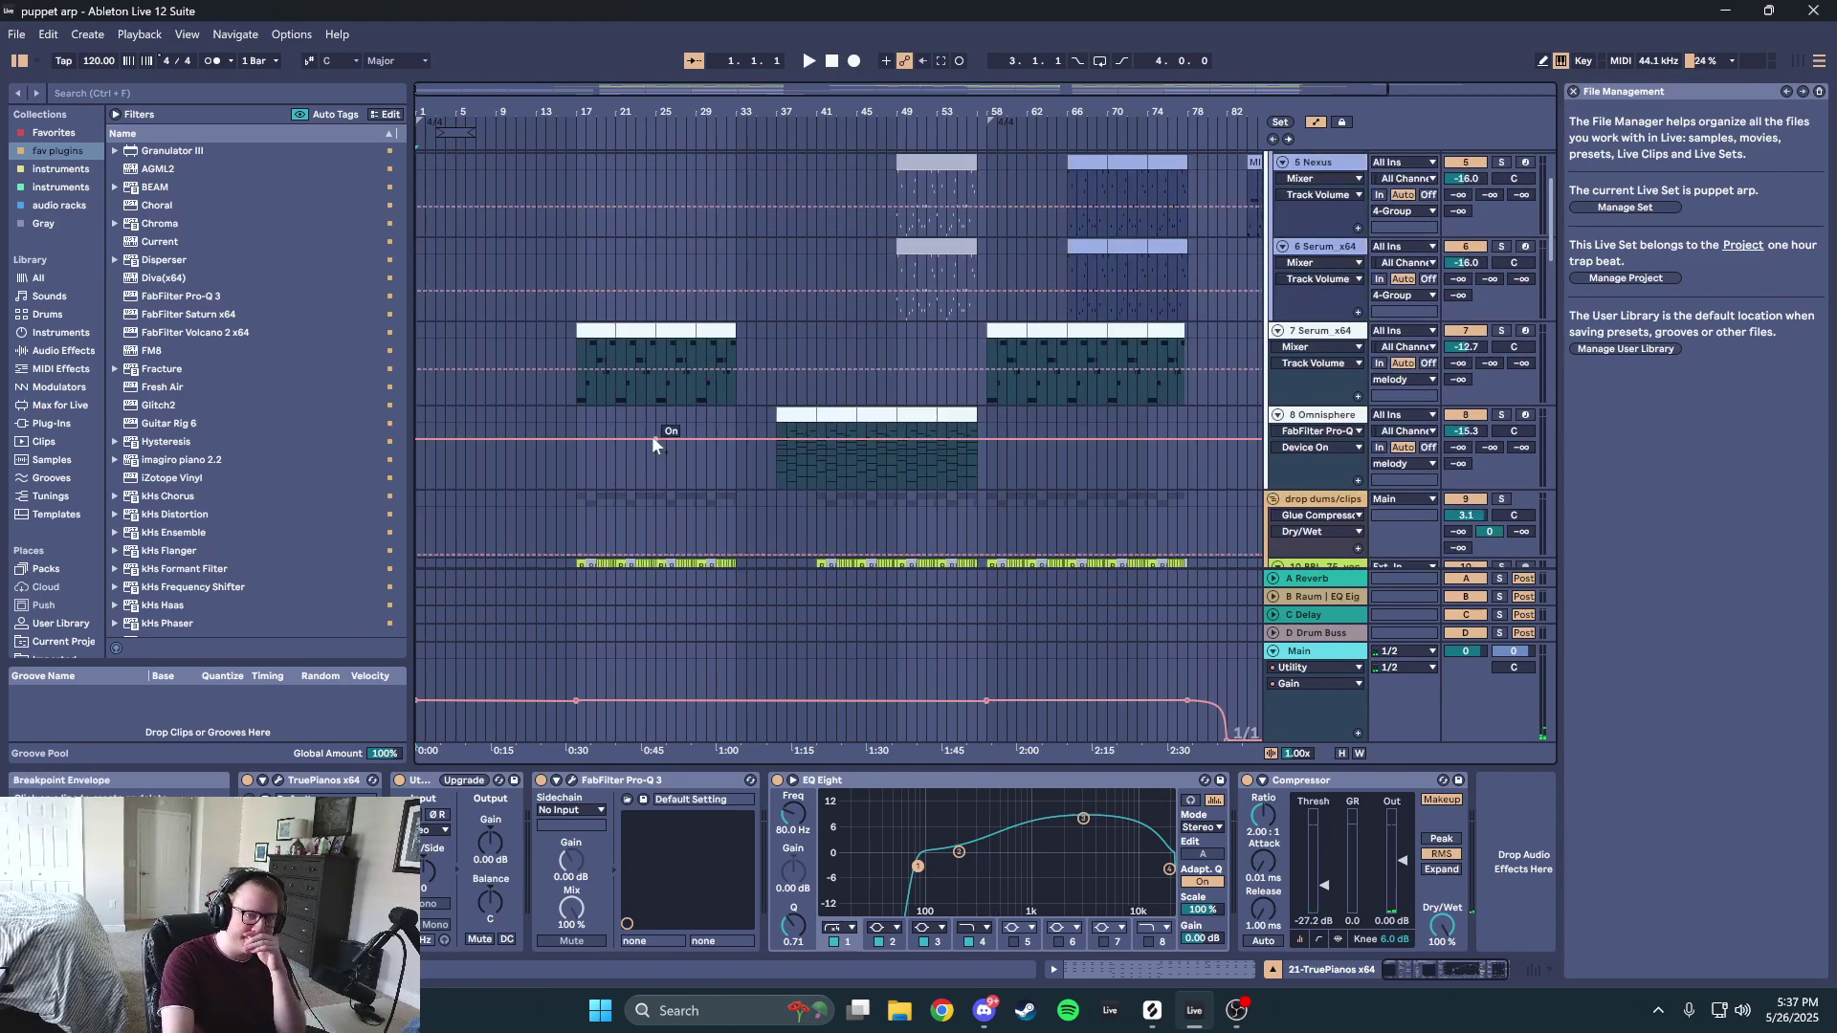
scroll(652, 434, "down", 3)
scroll(674, 440, "down", 3)
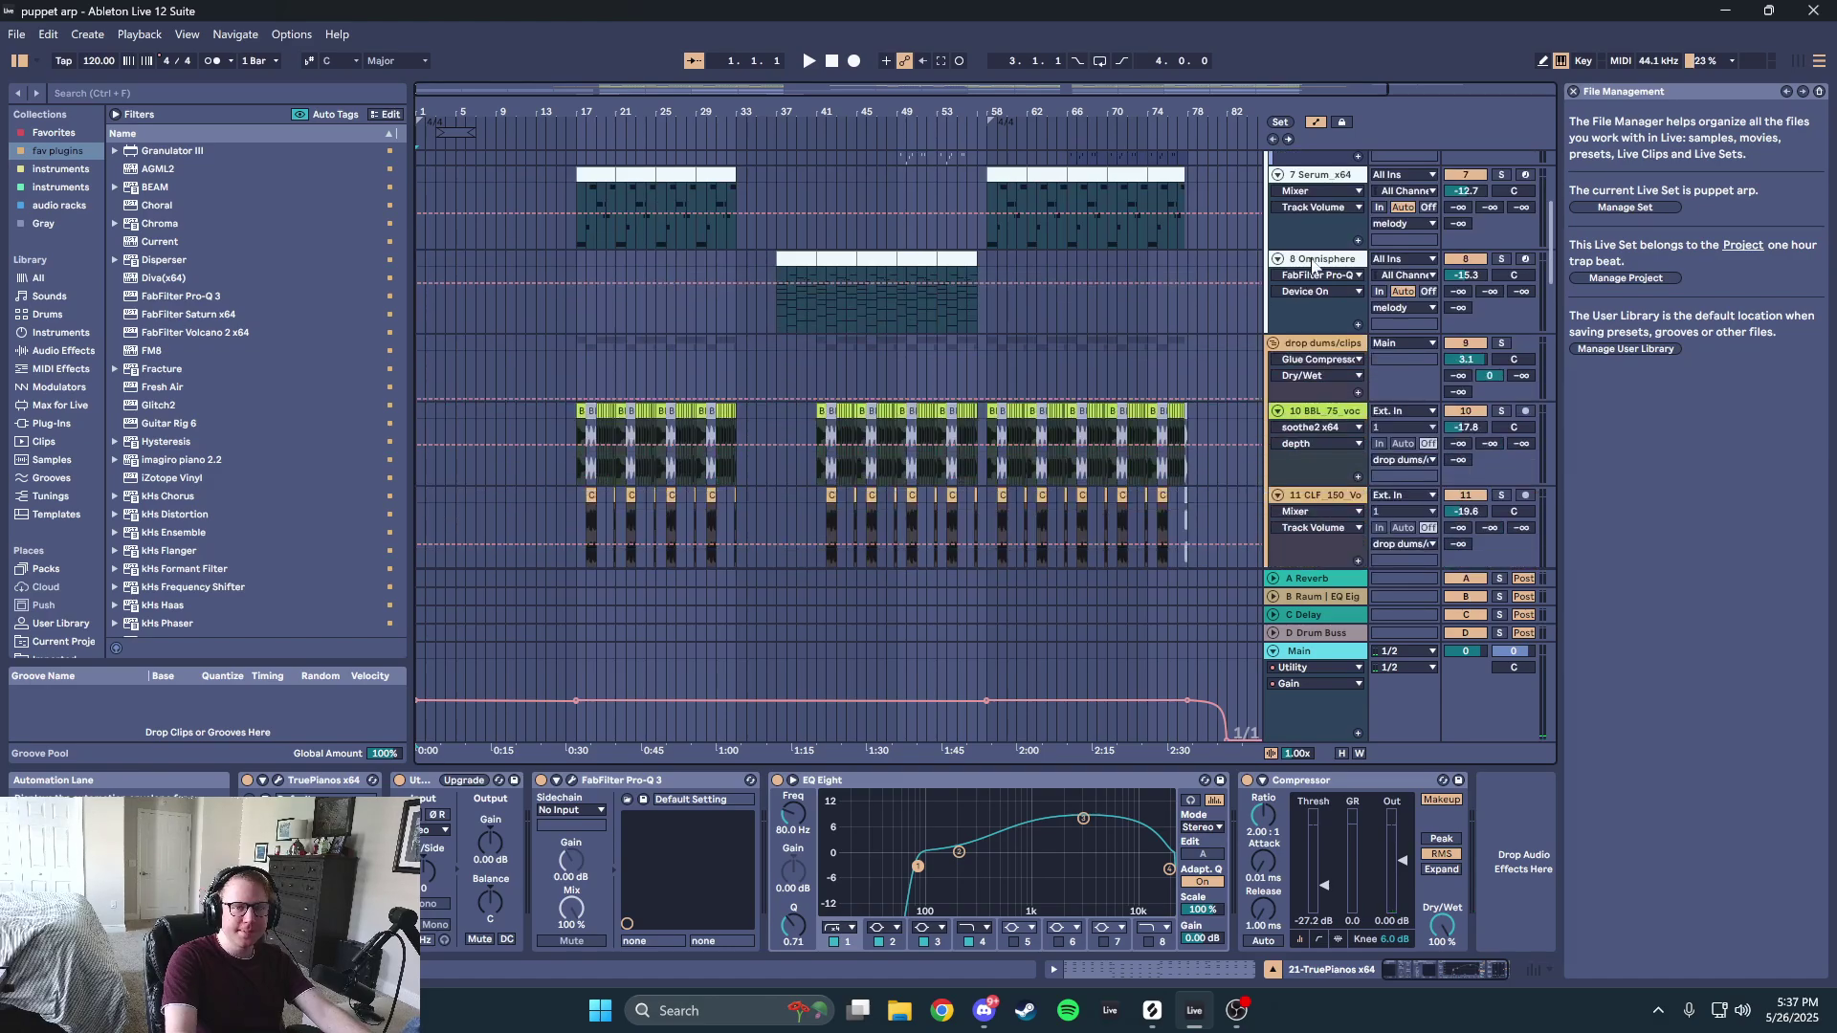
left_click_drag(1551, 239, 1533, 610)
scroll(1539, 393, "up", 5)
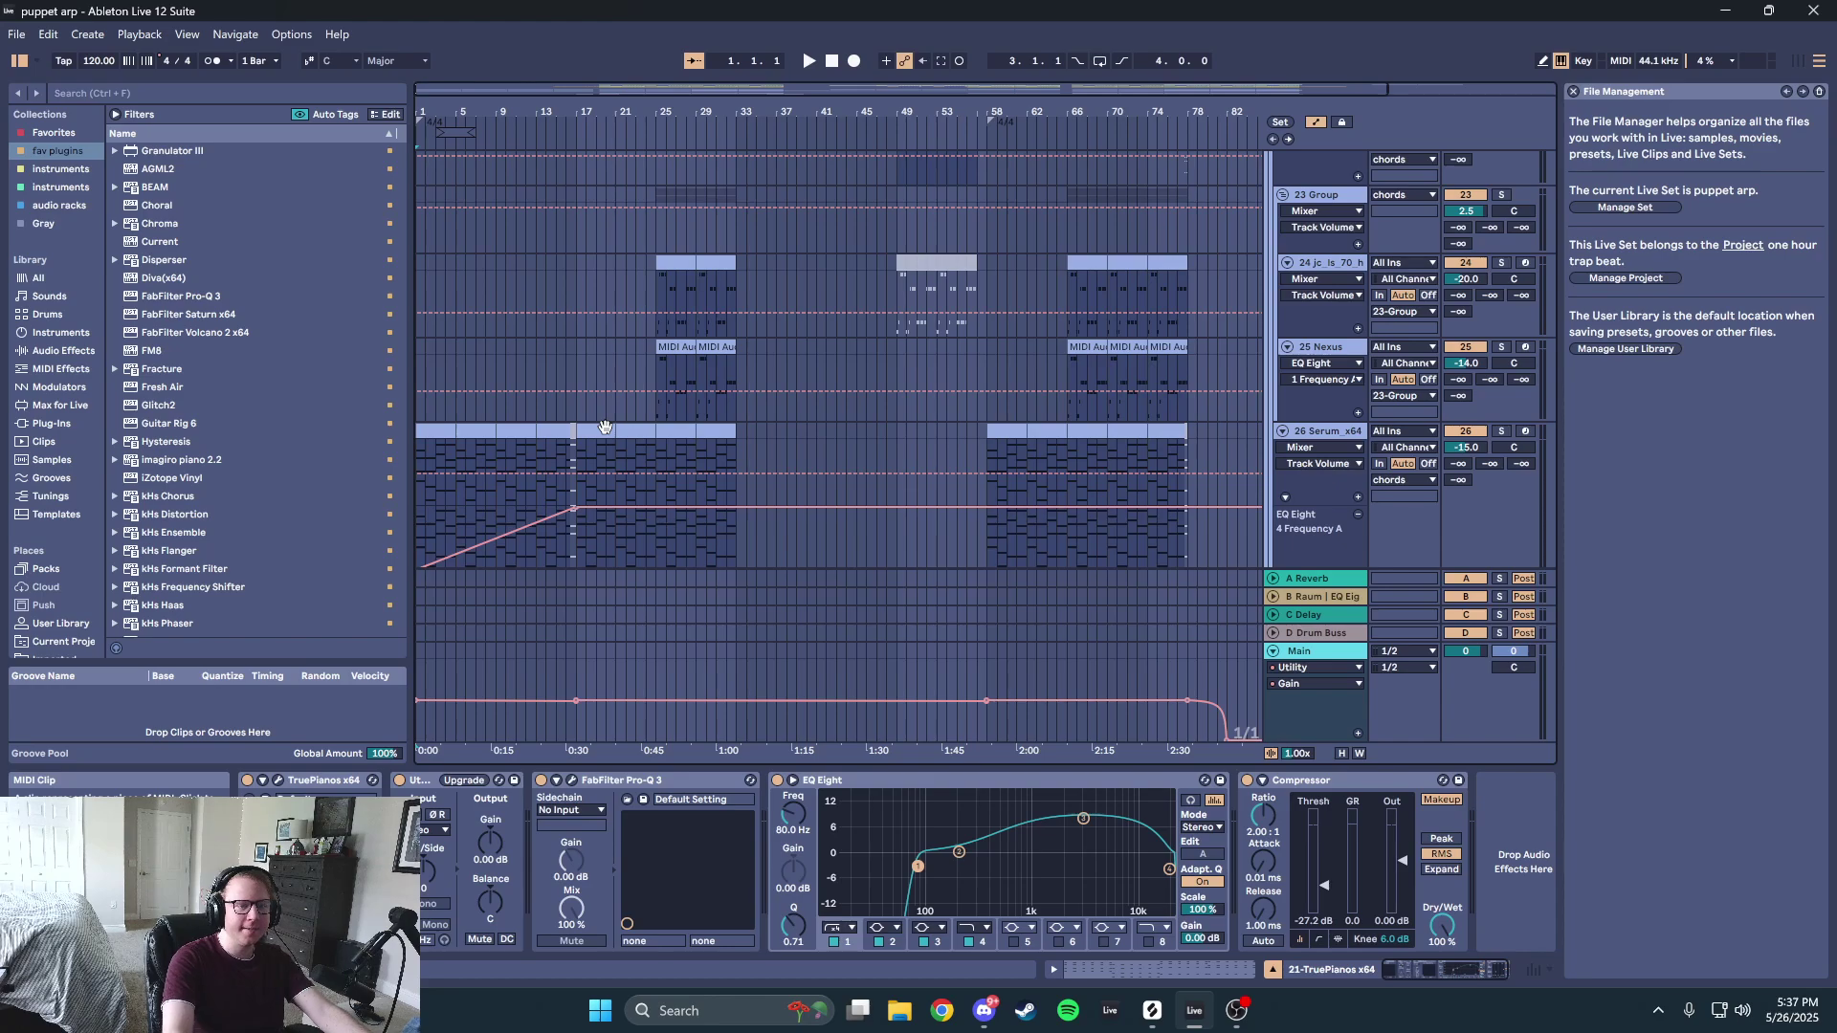
- Examine the 26 Serum_x64 track's first clips and devices, along with the clips and automation on the neighbouring chord tracks
left_click(442, 438)
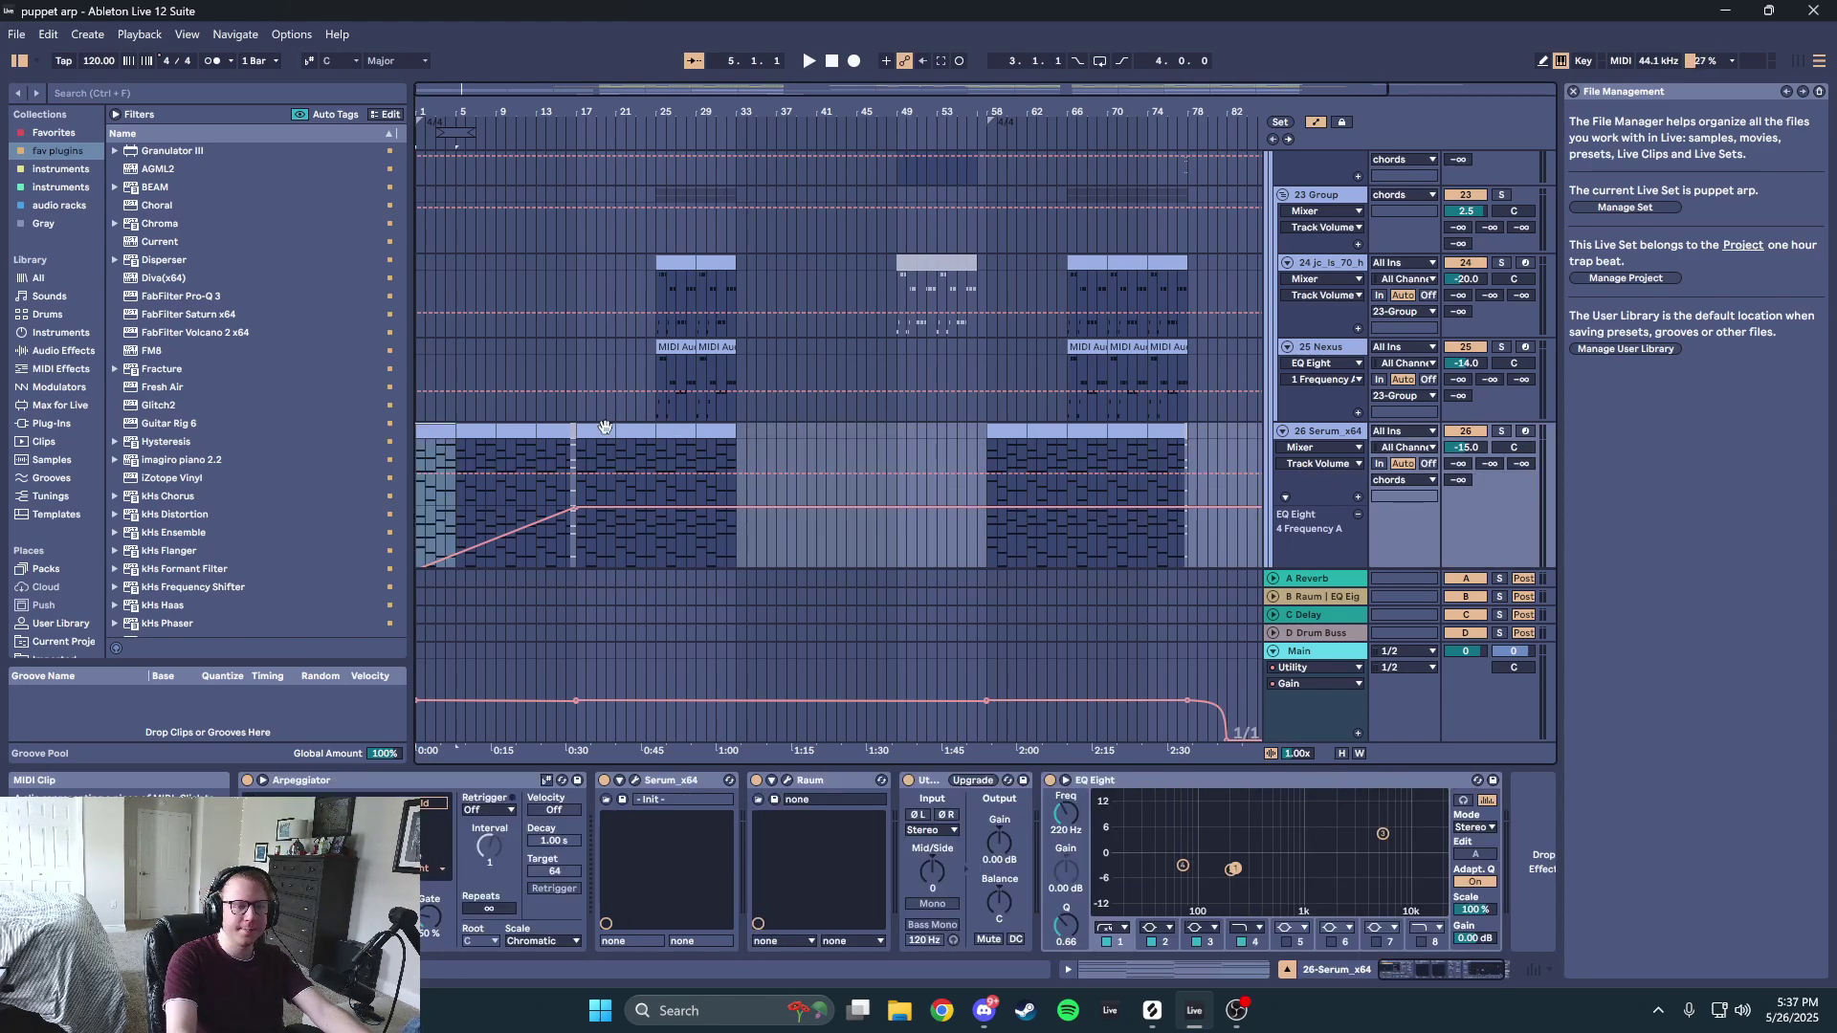
left_click(605, 428)
left_click(457, 425)
scroll(576, 393, "up", 3)
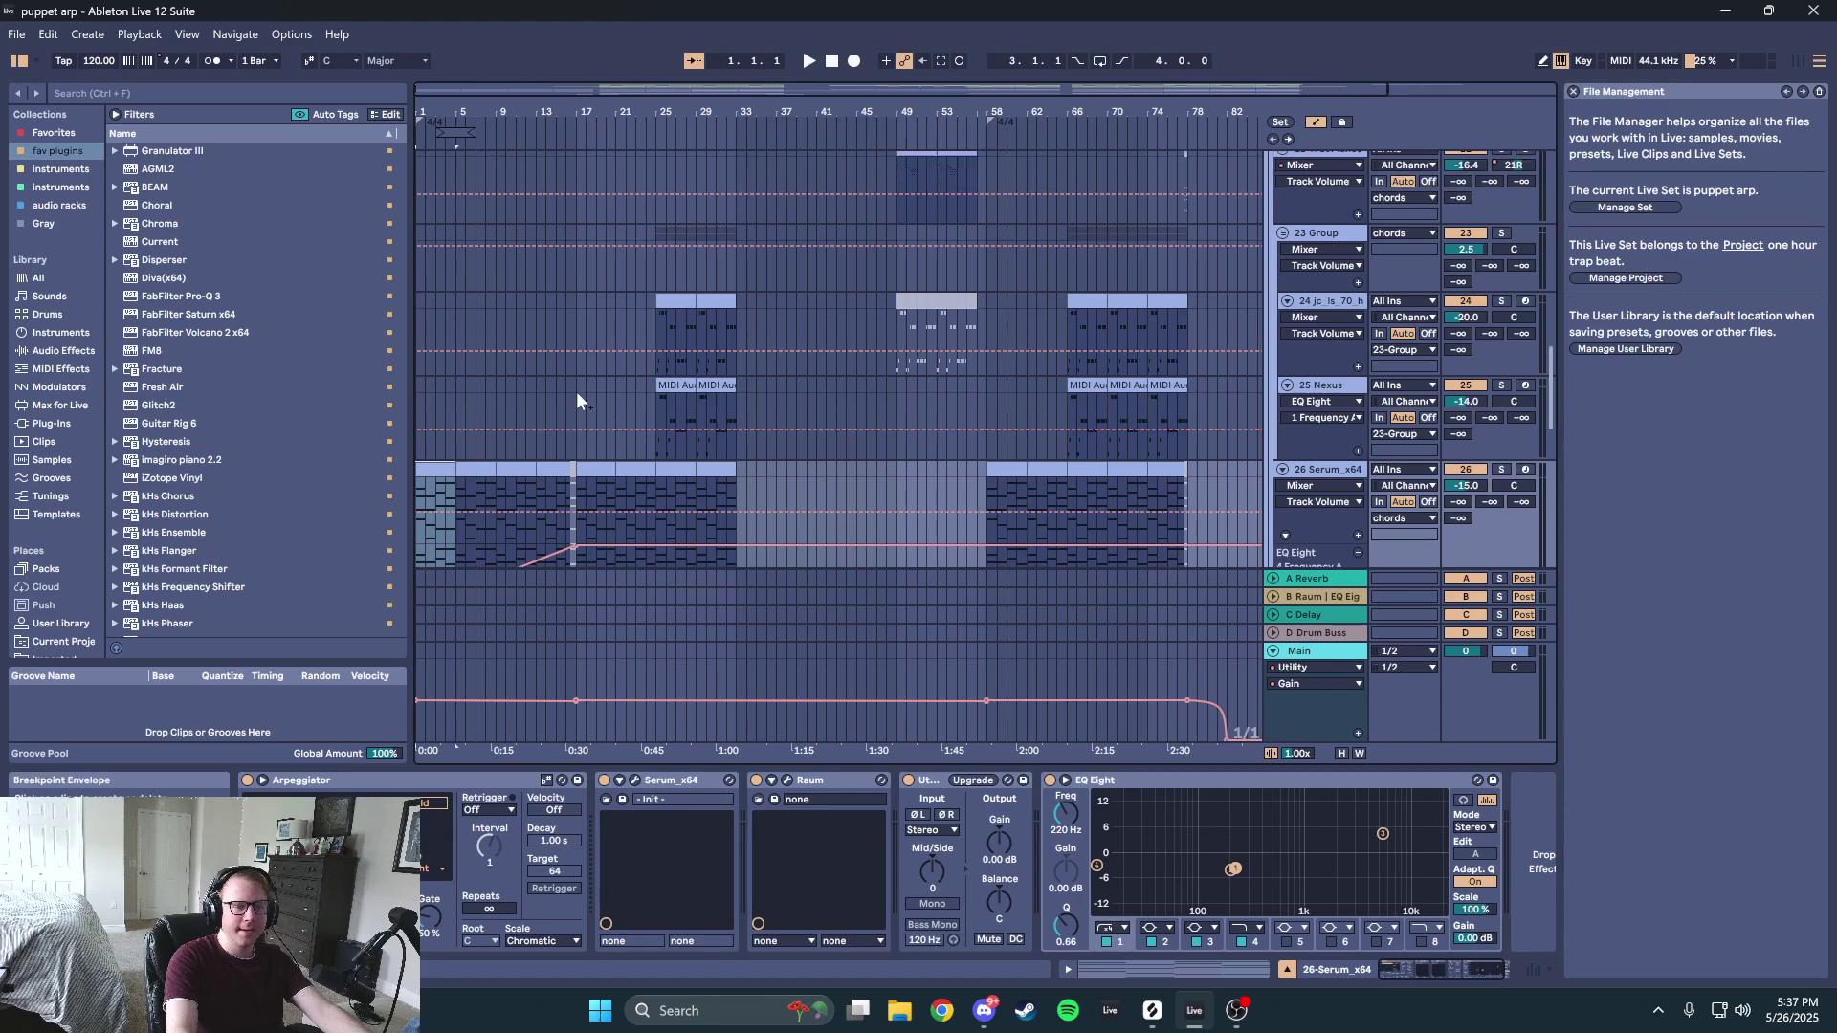
scroll(574, 405, "down", 3)
scroll(569, 437, "down", 6)
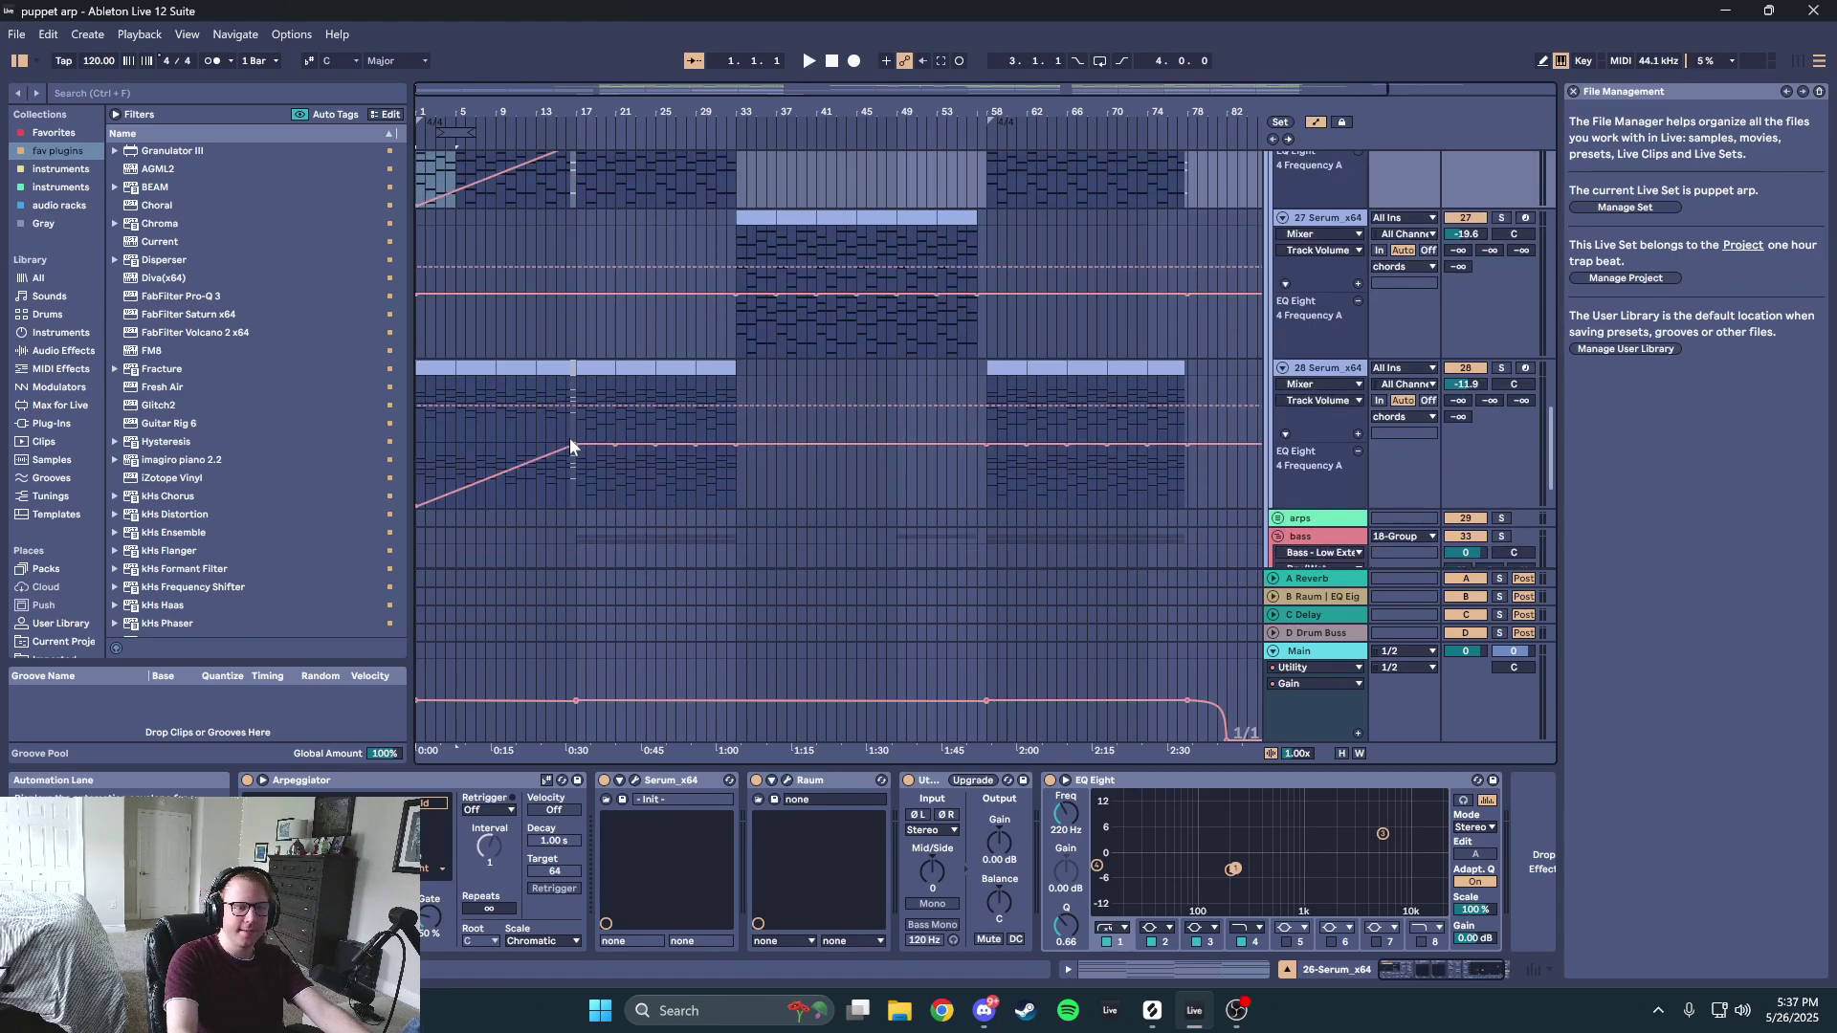
scroll(567, 430, "up", 3)
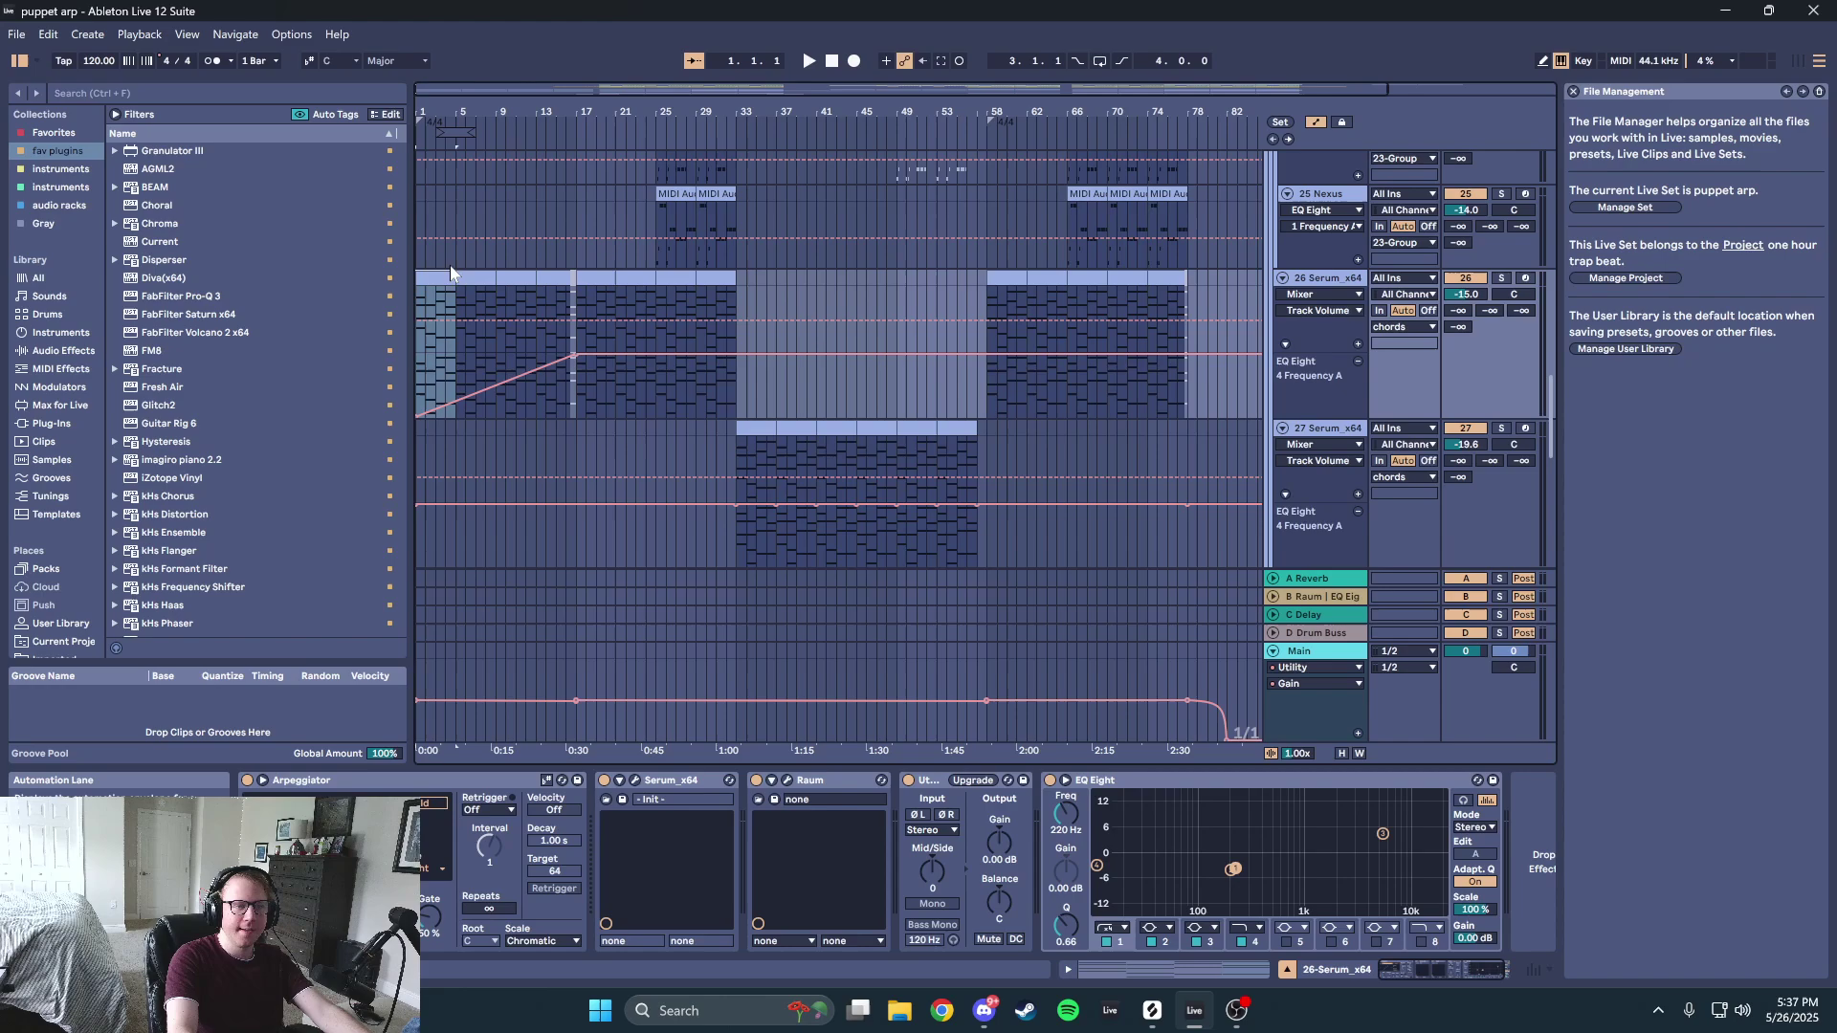
scroll(842, 296, "up", 8)
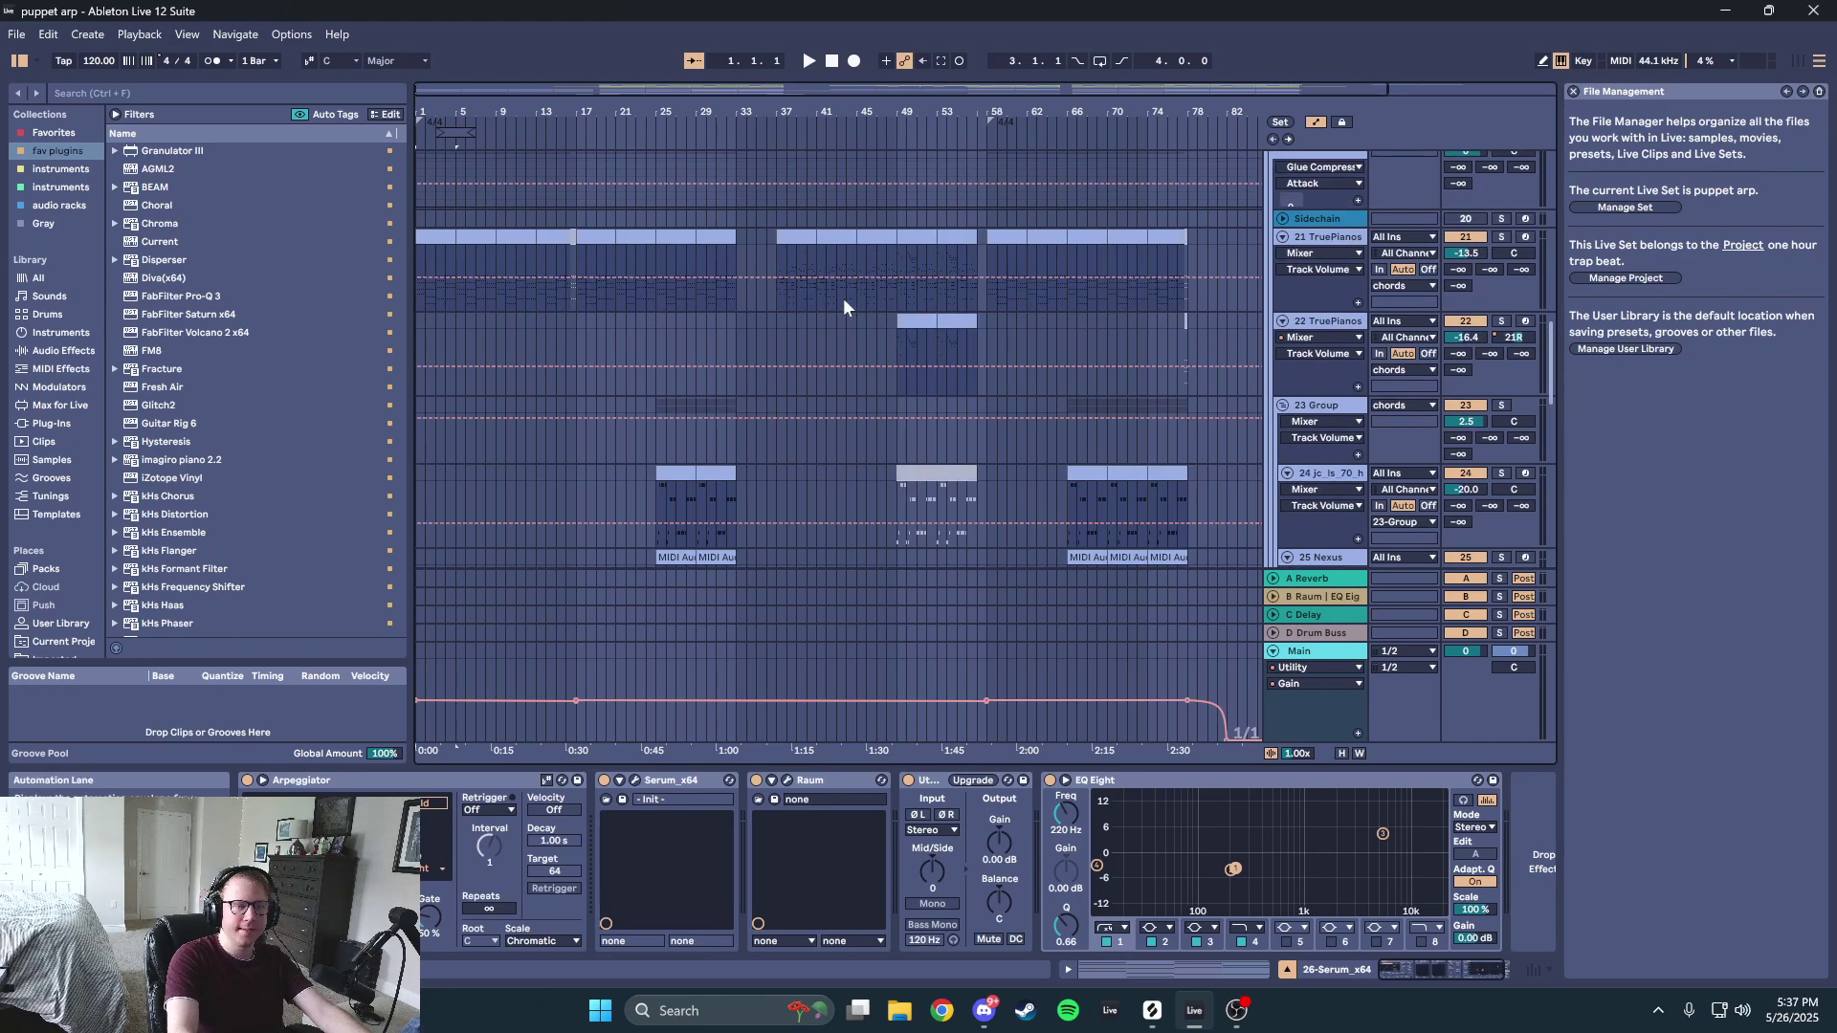
- Play the first clip of the 21 TruePianos track and inspect its TruePianos instrument settings
left_click(435, 370)
key("space")
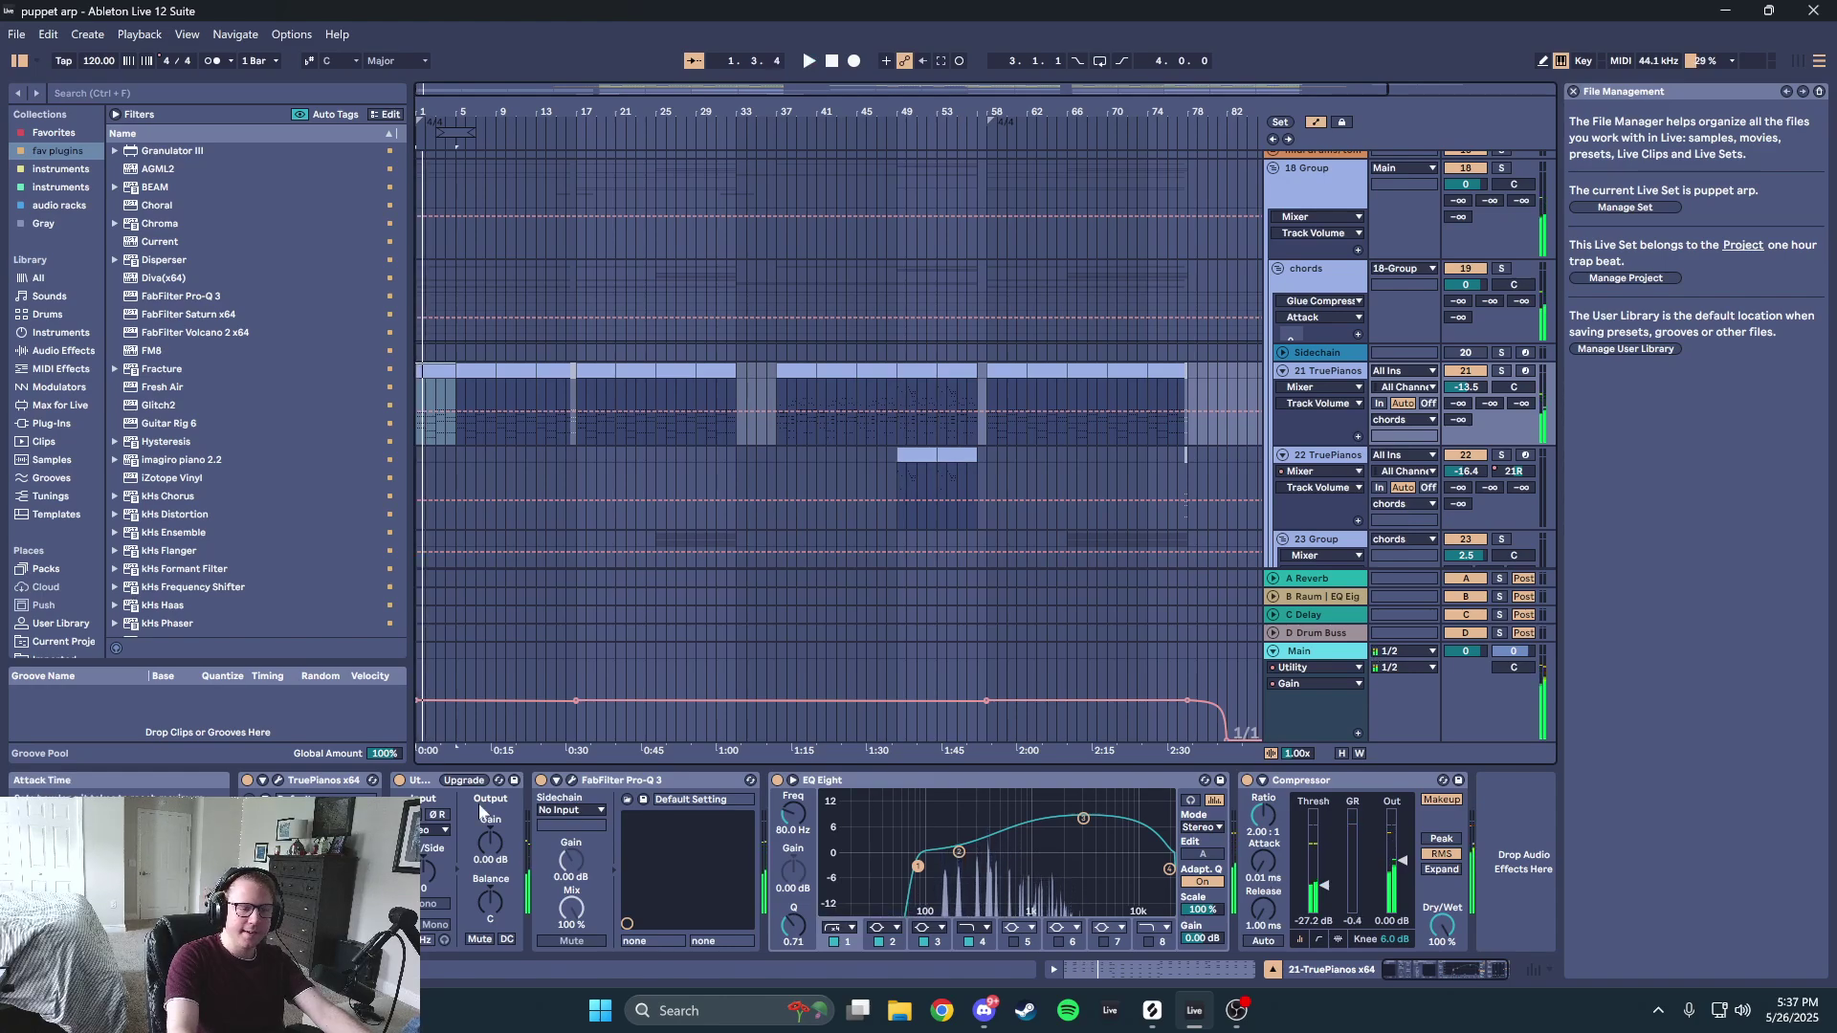
left_click(278, 781)
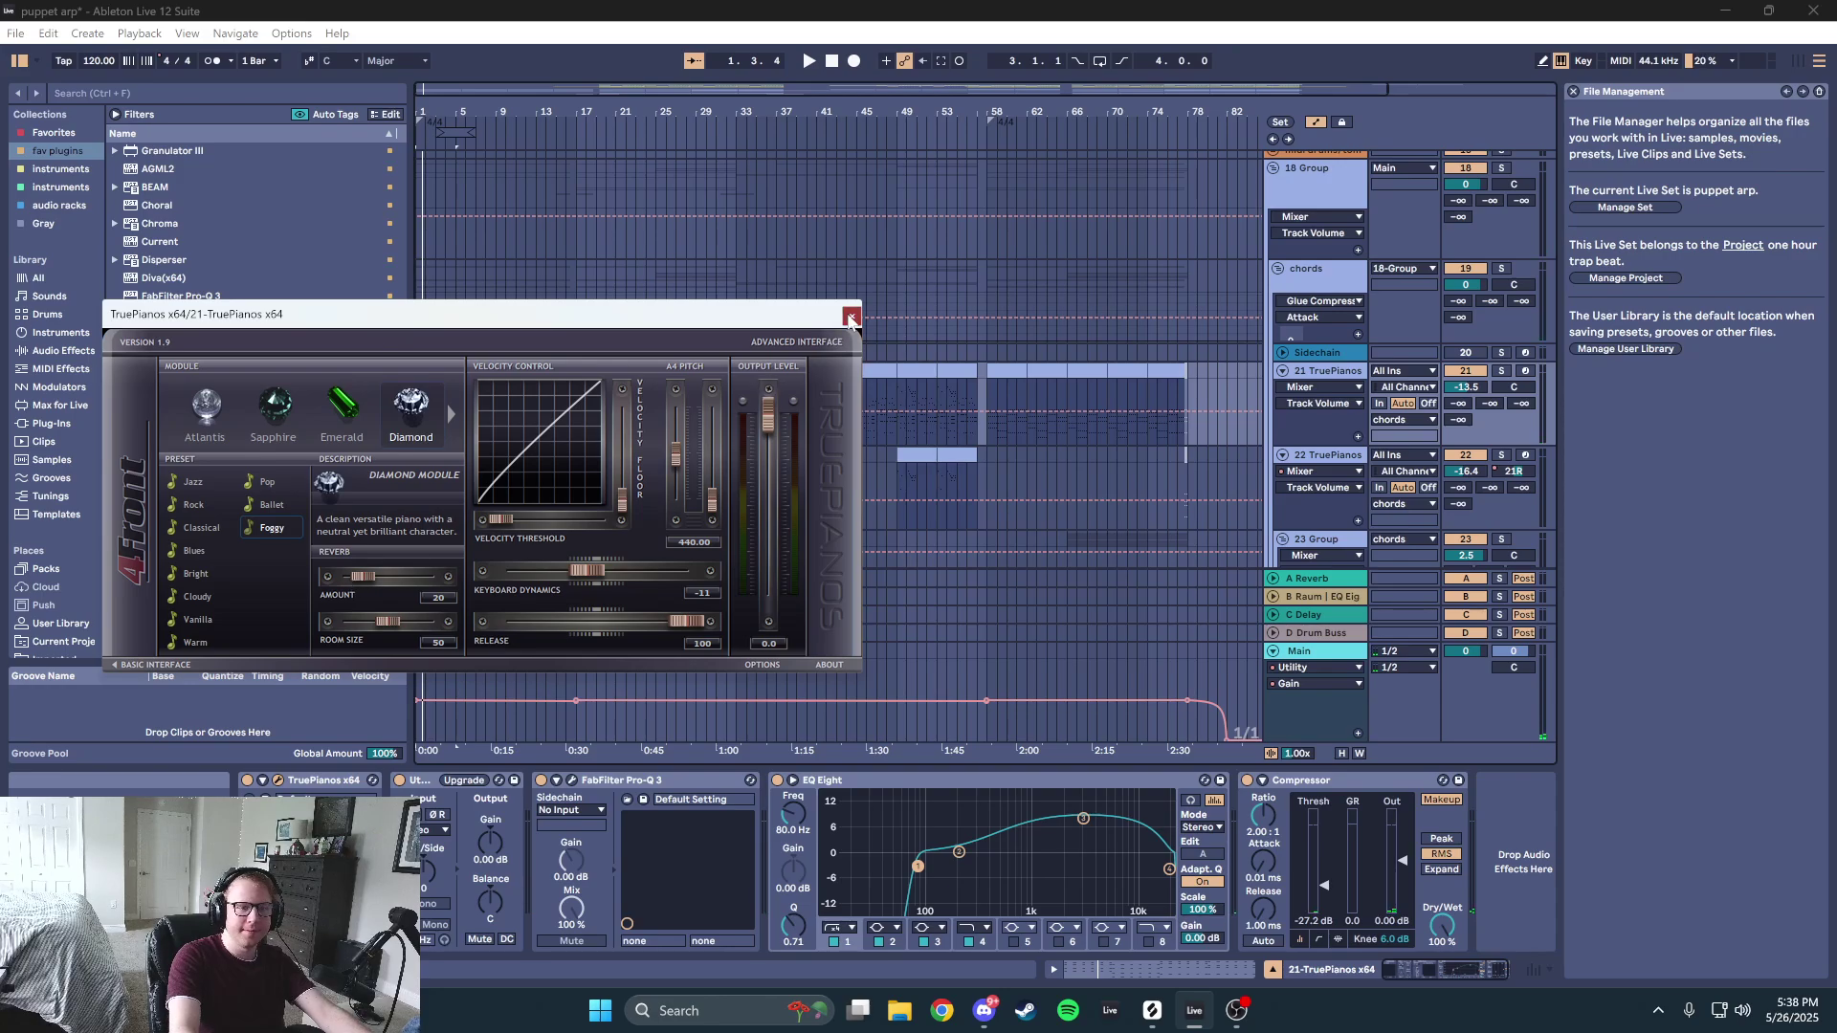
left_click(849, 316)
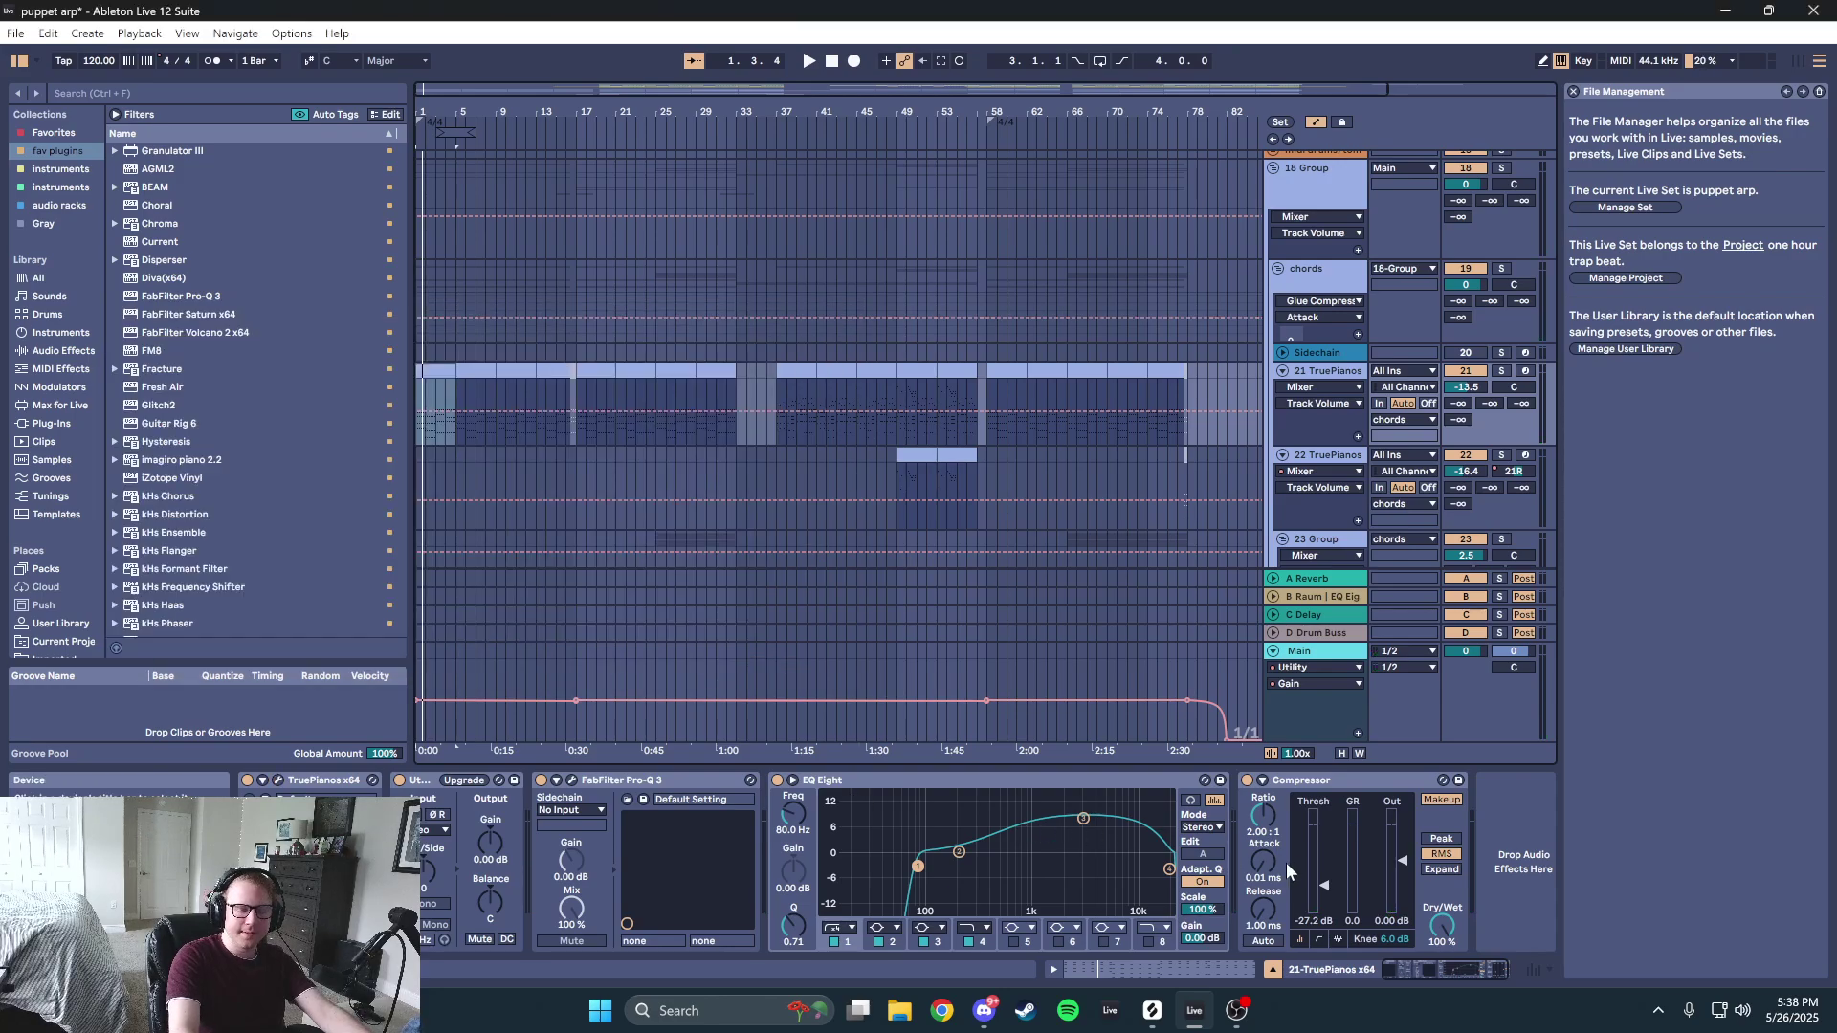
- Inspect the piano's FabFilter Pro-Q 3 curve, EQ Eight band 3 and Compressor attack setting
left_click(571, 780)
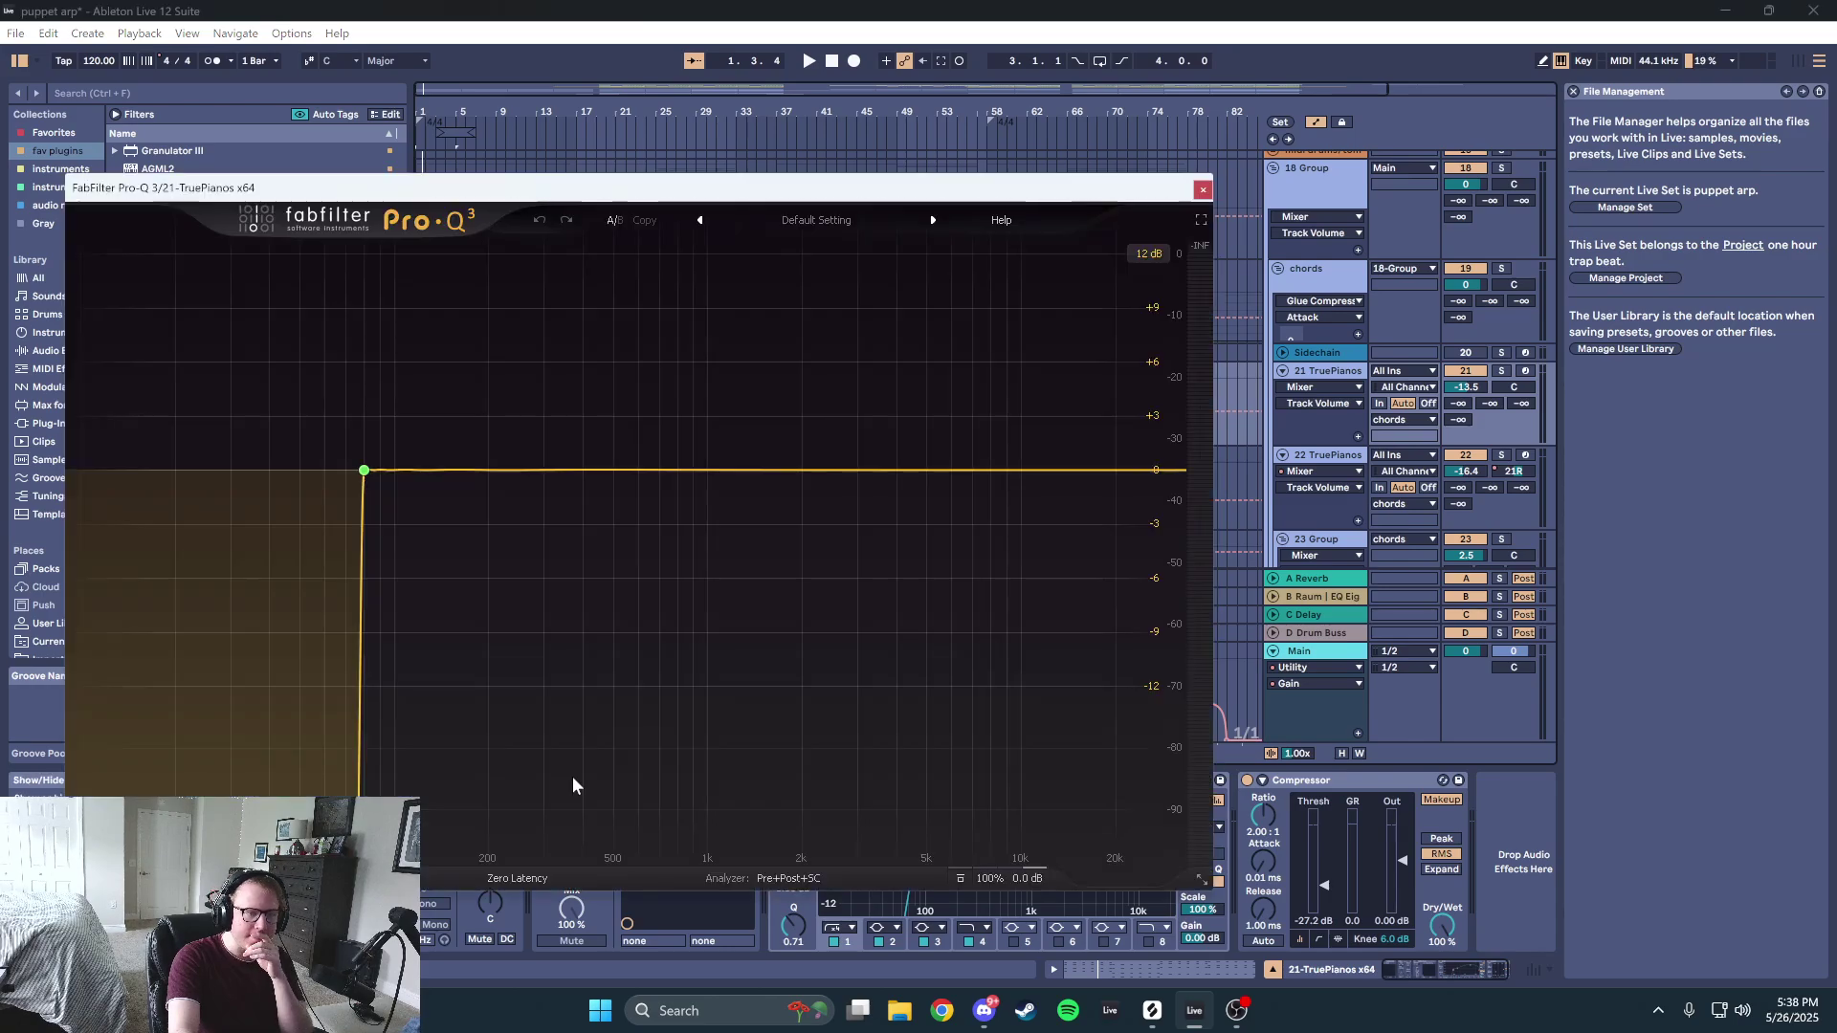
left_click(1203, 190)
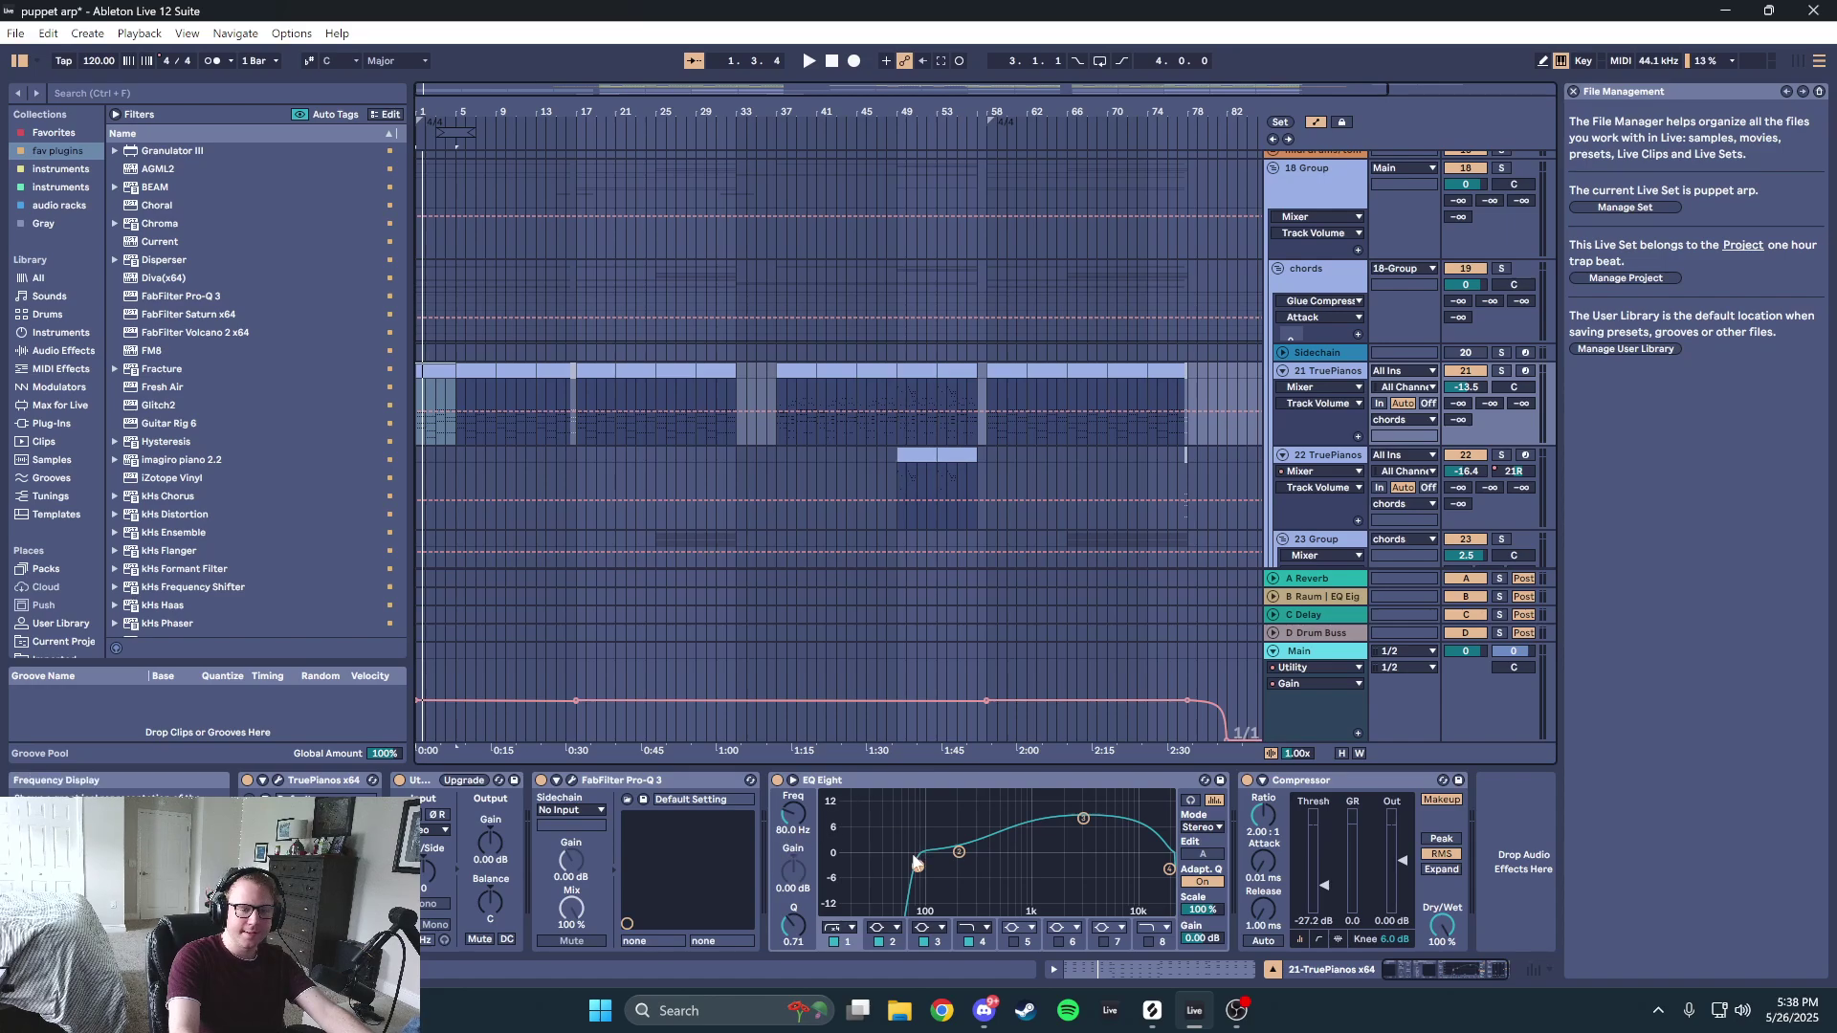
left_click(1084, 820)
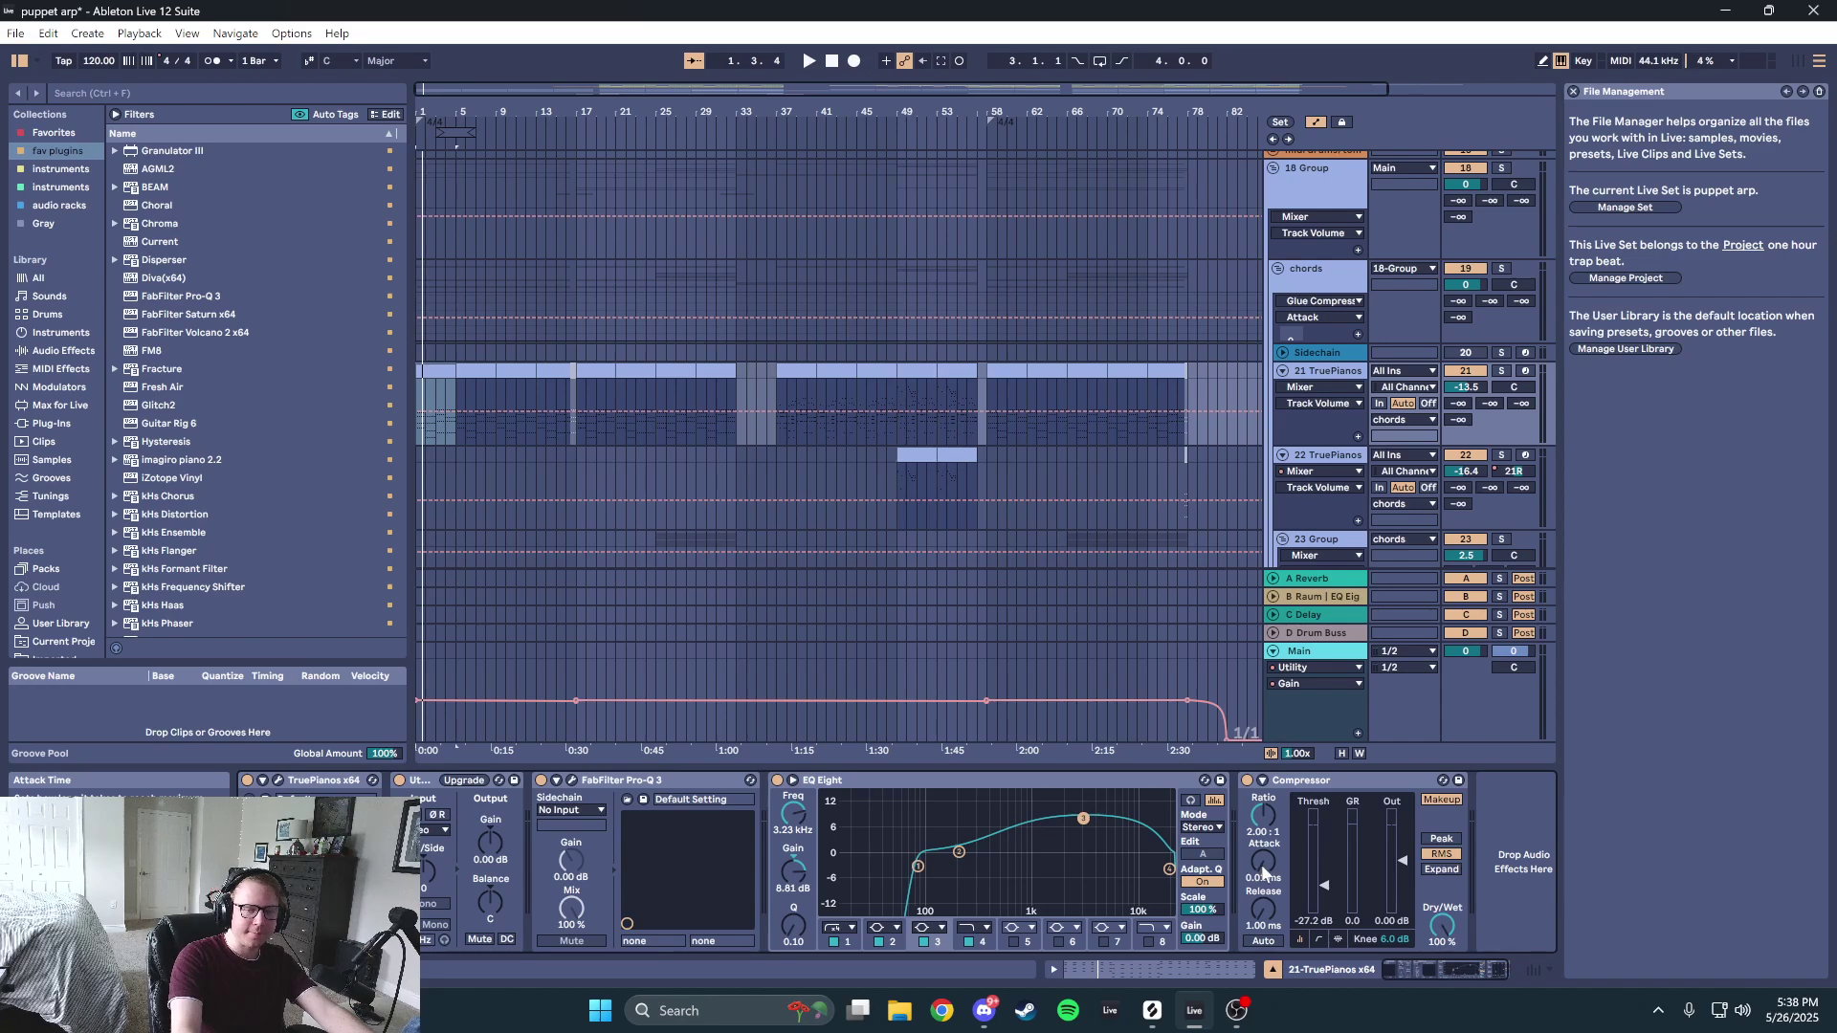
left_click_drag(1263, 871, 1263, 860)
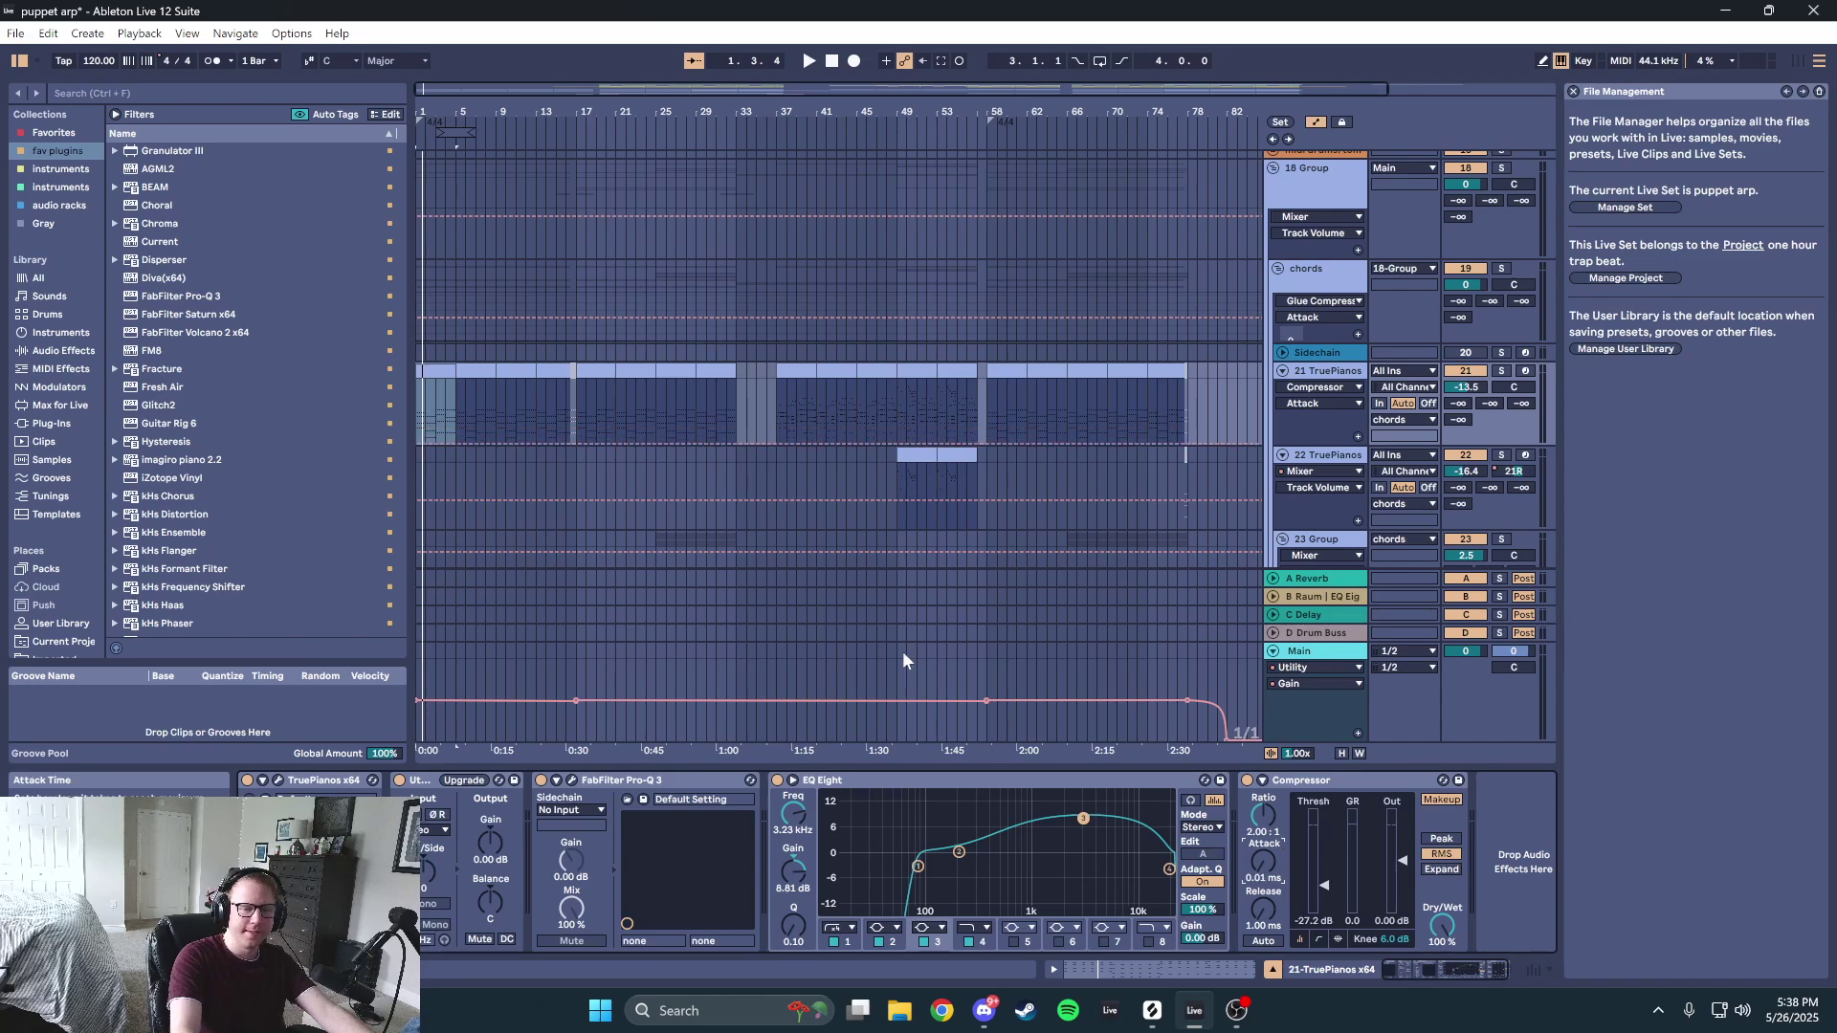
- Play the 21 TruePianos track from its first clip
left_click(464, 392)
scroll(571, 400, "down", 6)
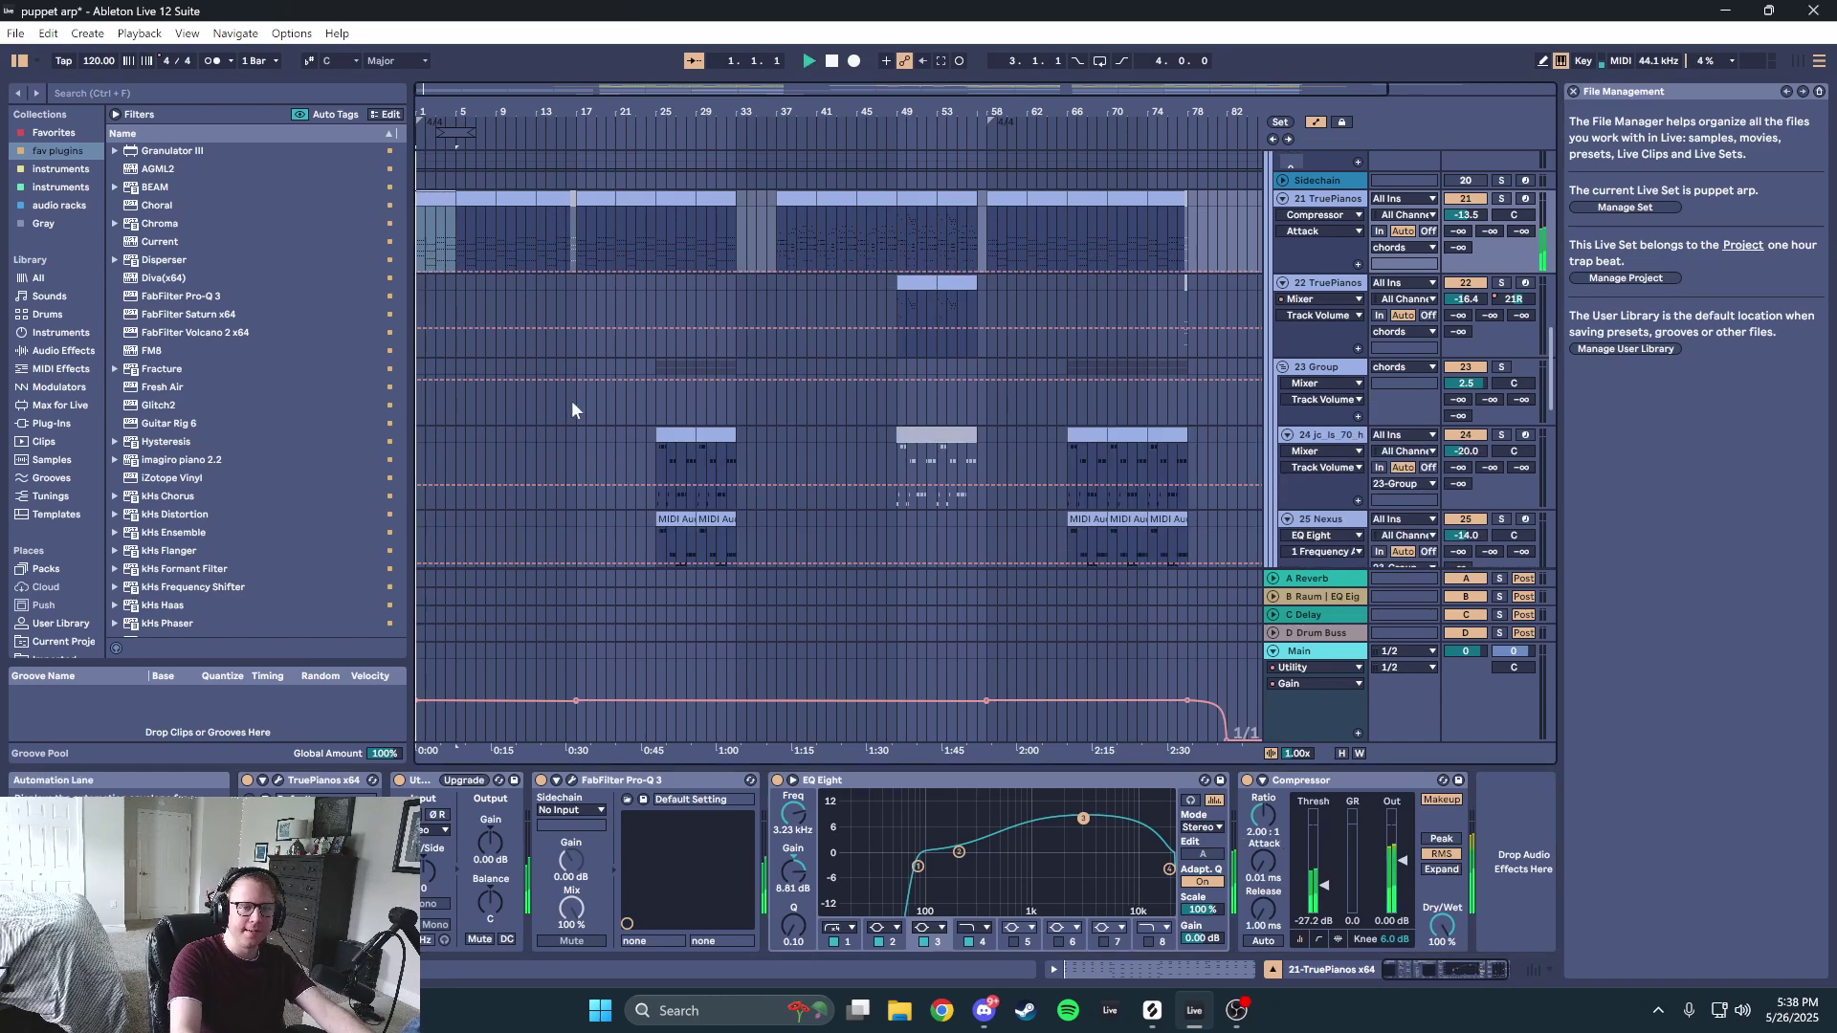
key("space")
- Solo the 26 Serum_x64 track to hear it from bar 9, then unsolo it and return to the start
scroll(593, 402, "up", 2)
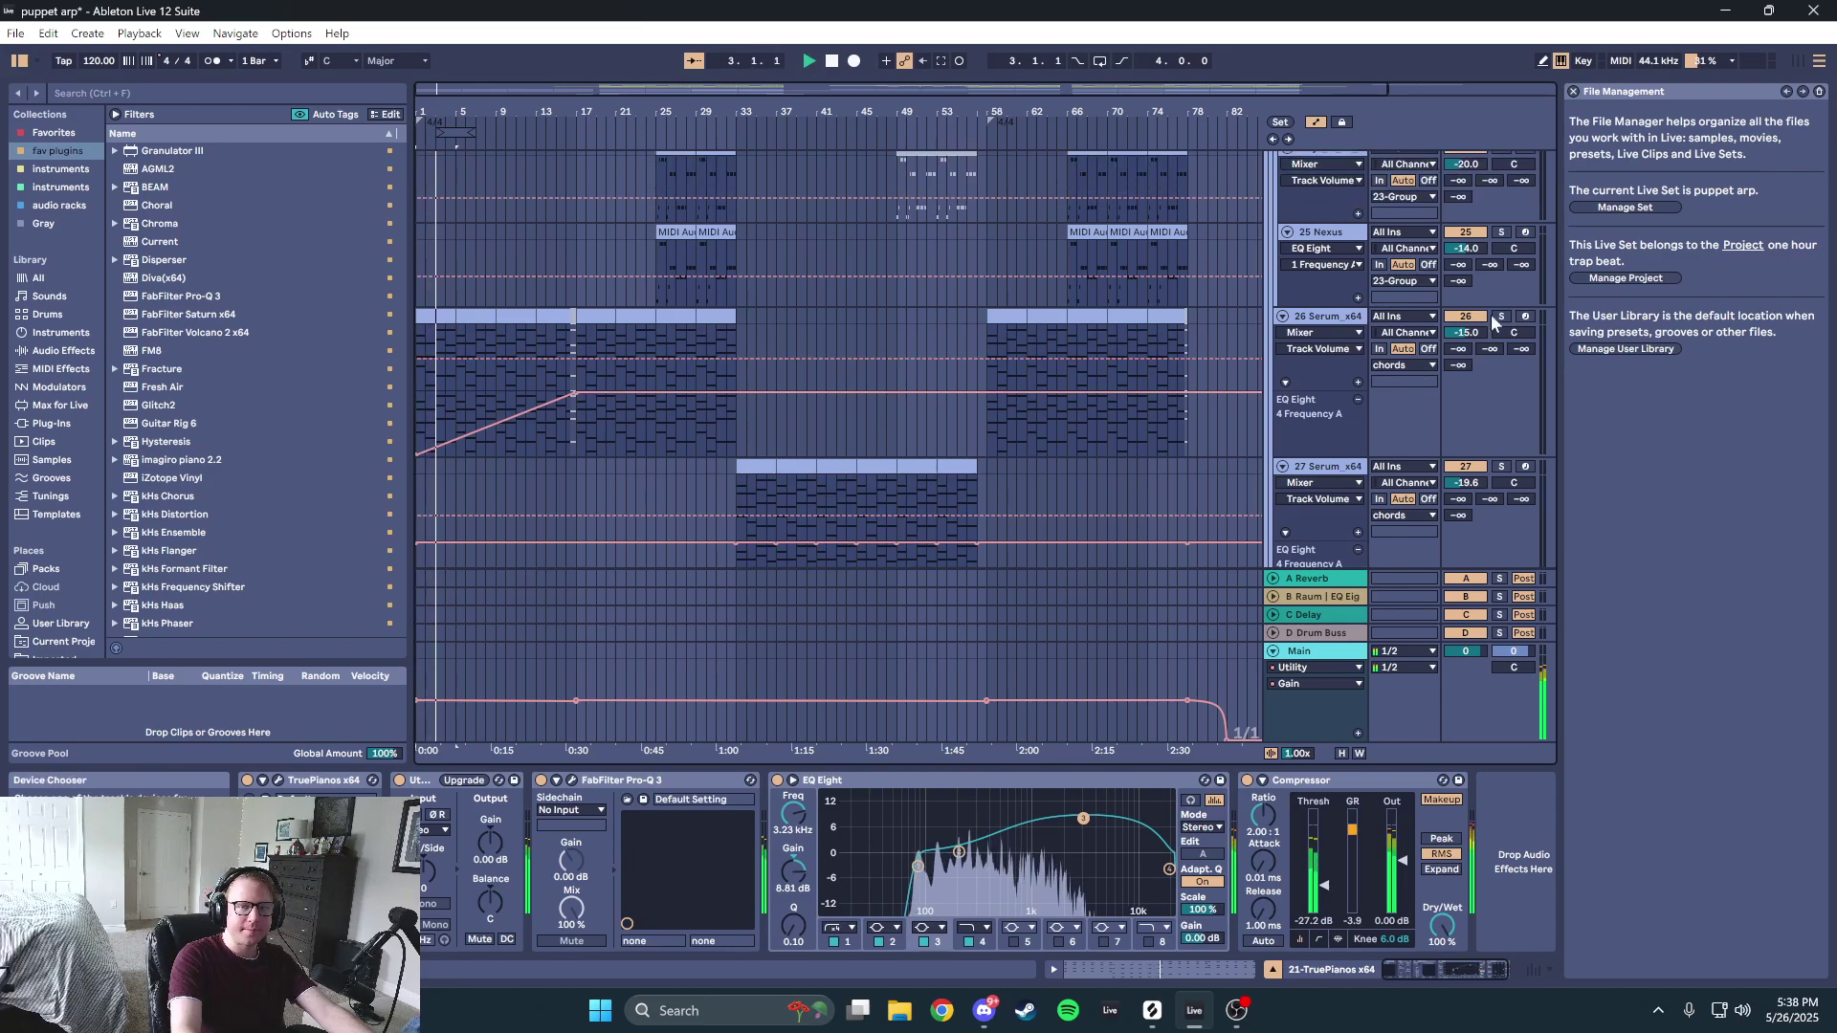
left_click(504, 321)
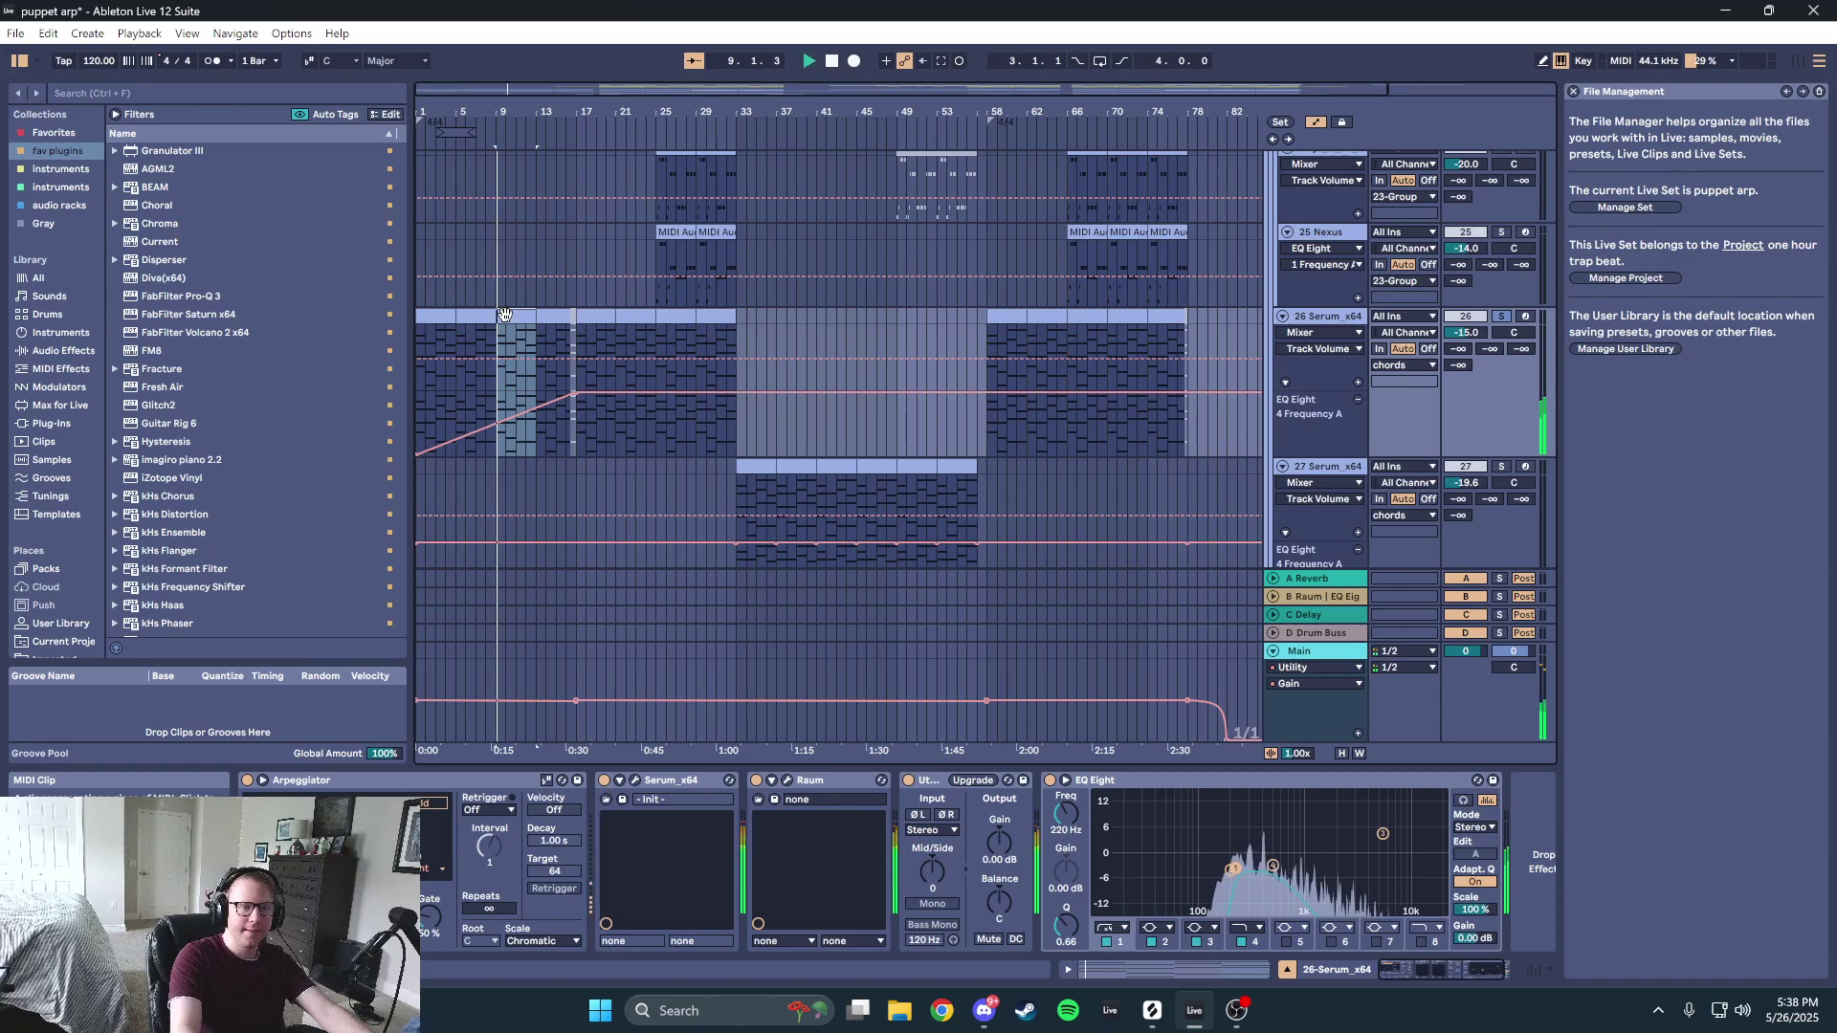
key("Home")
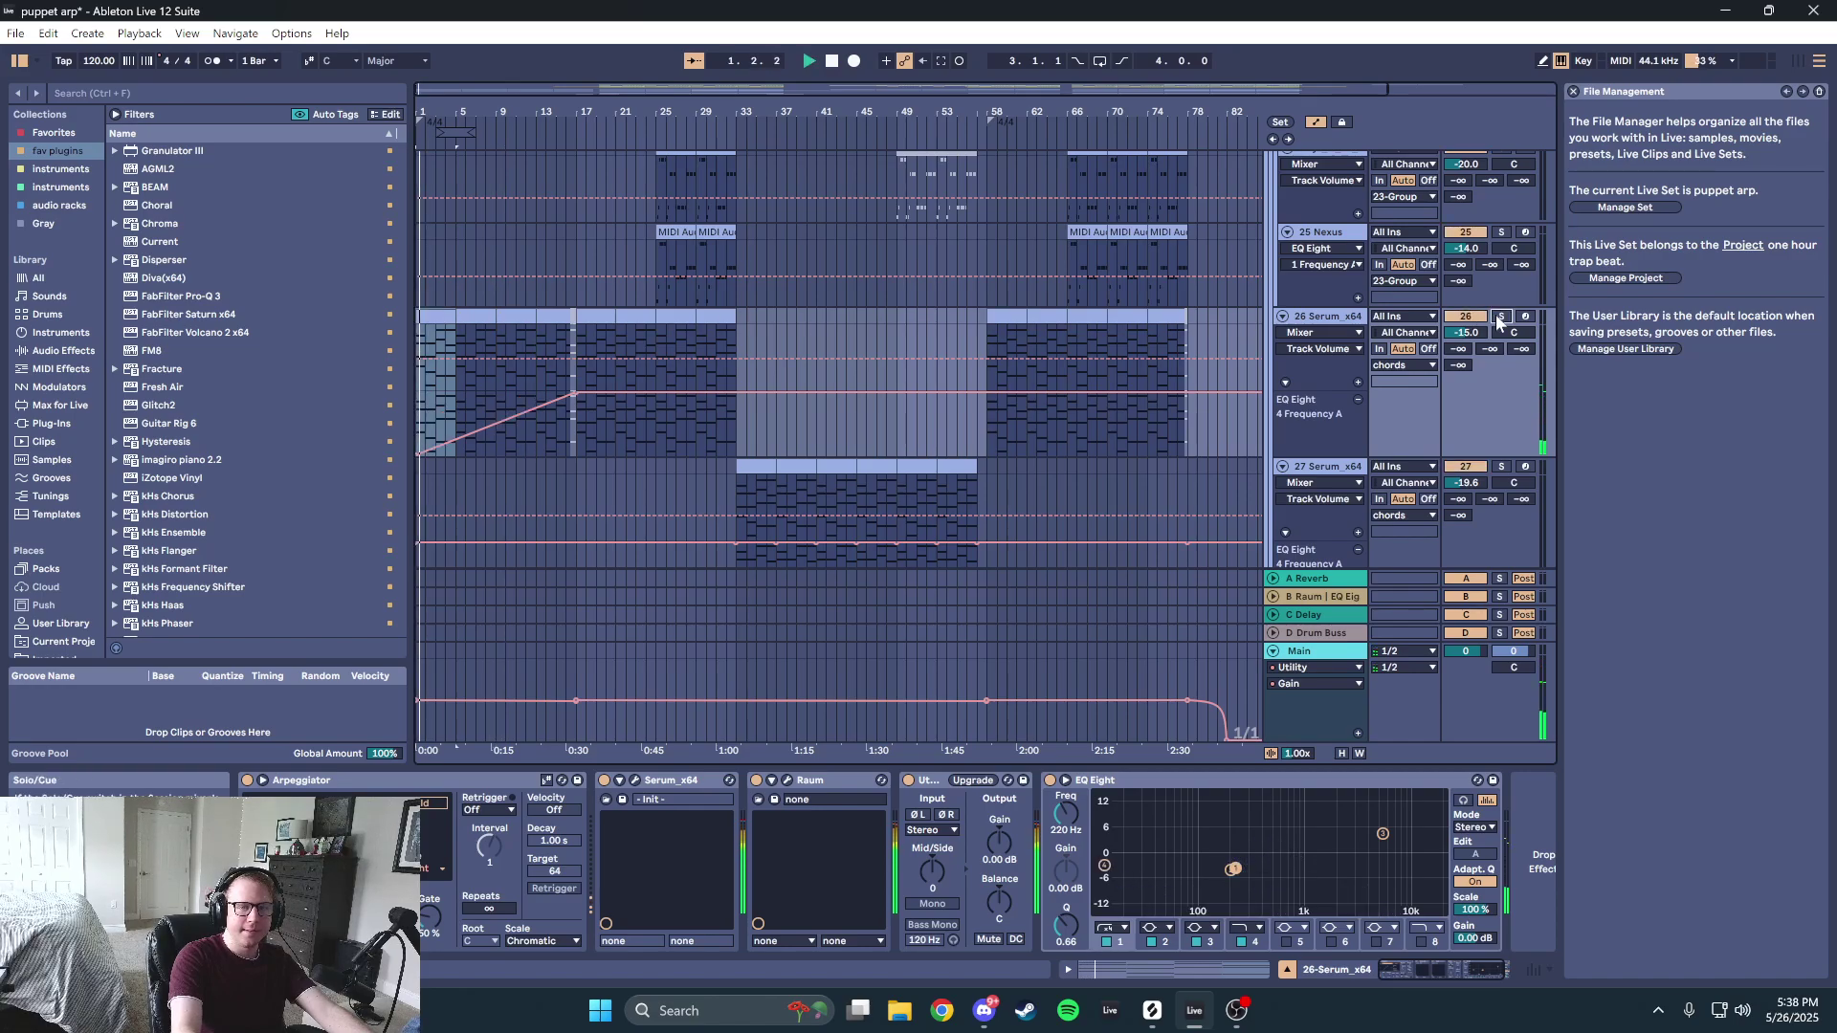
- Solo the 28 Serum_x64 track, play its clip at bar 9, then stop playback and unsolo it
scroll(1002, 432, "down", 5)
left_click(1470, 372)
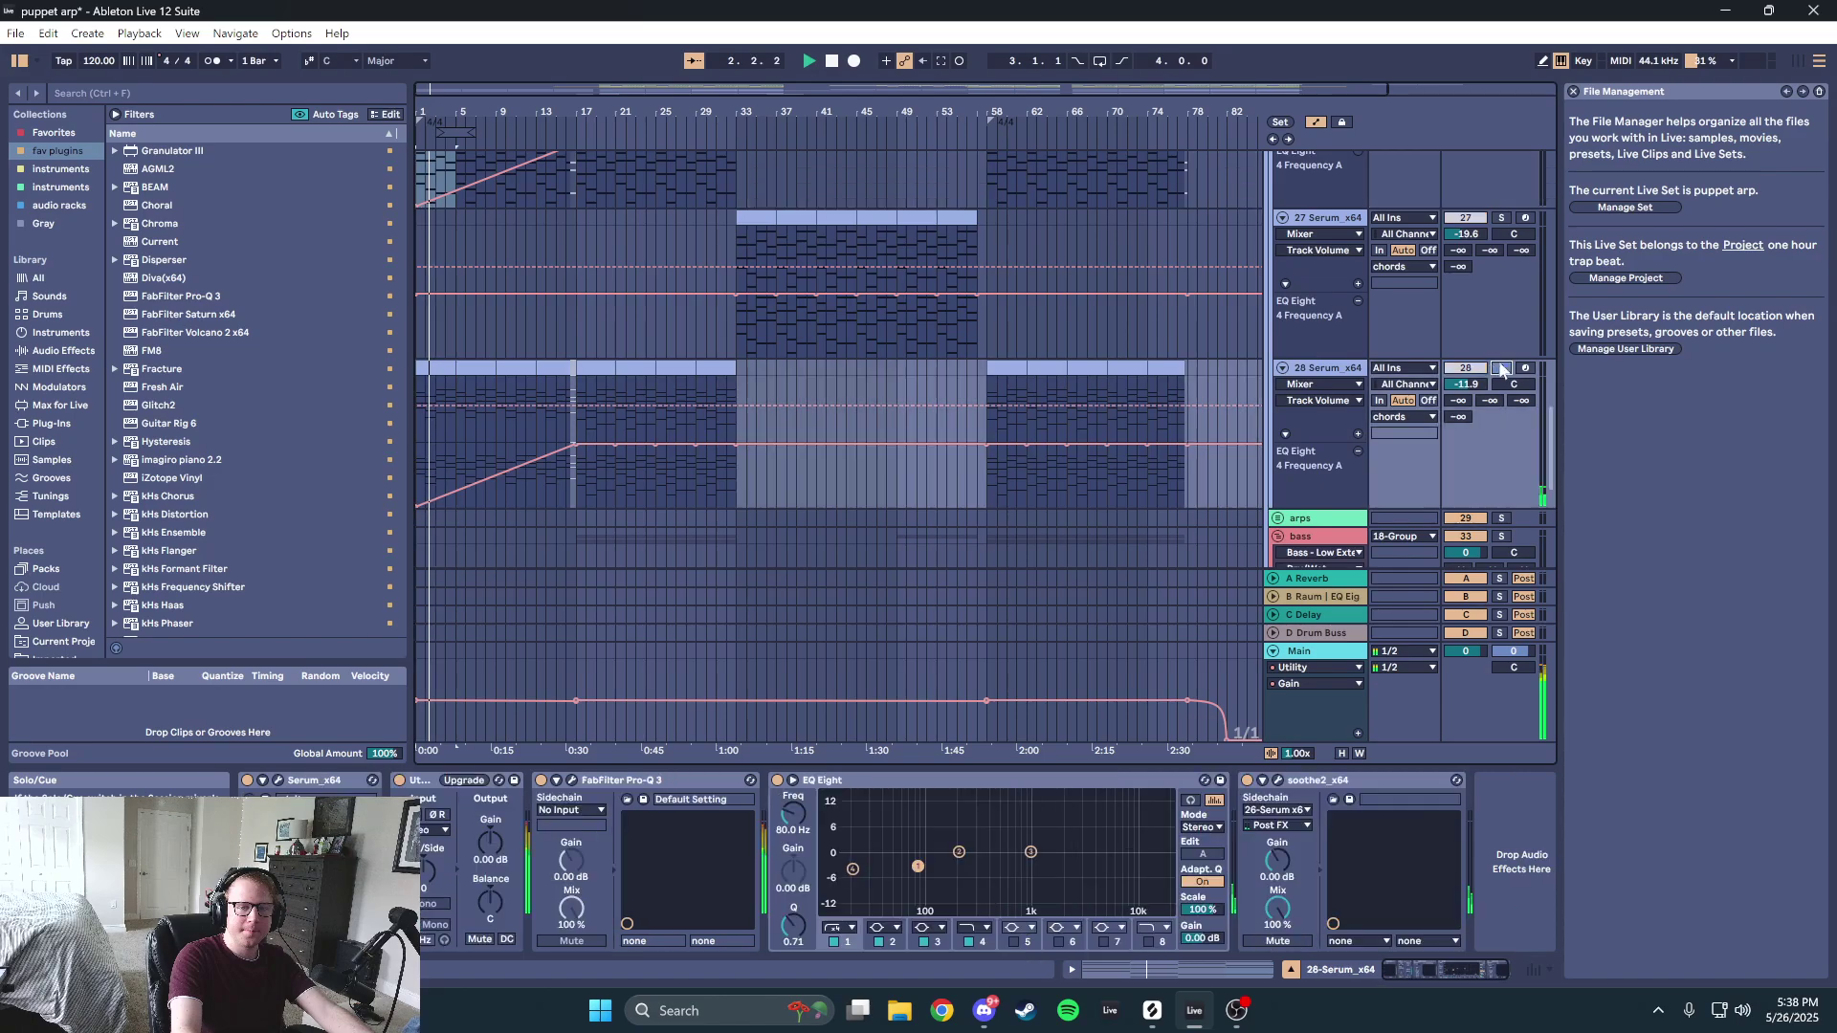
left_click(510, 366)
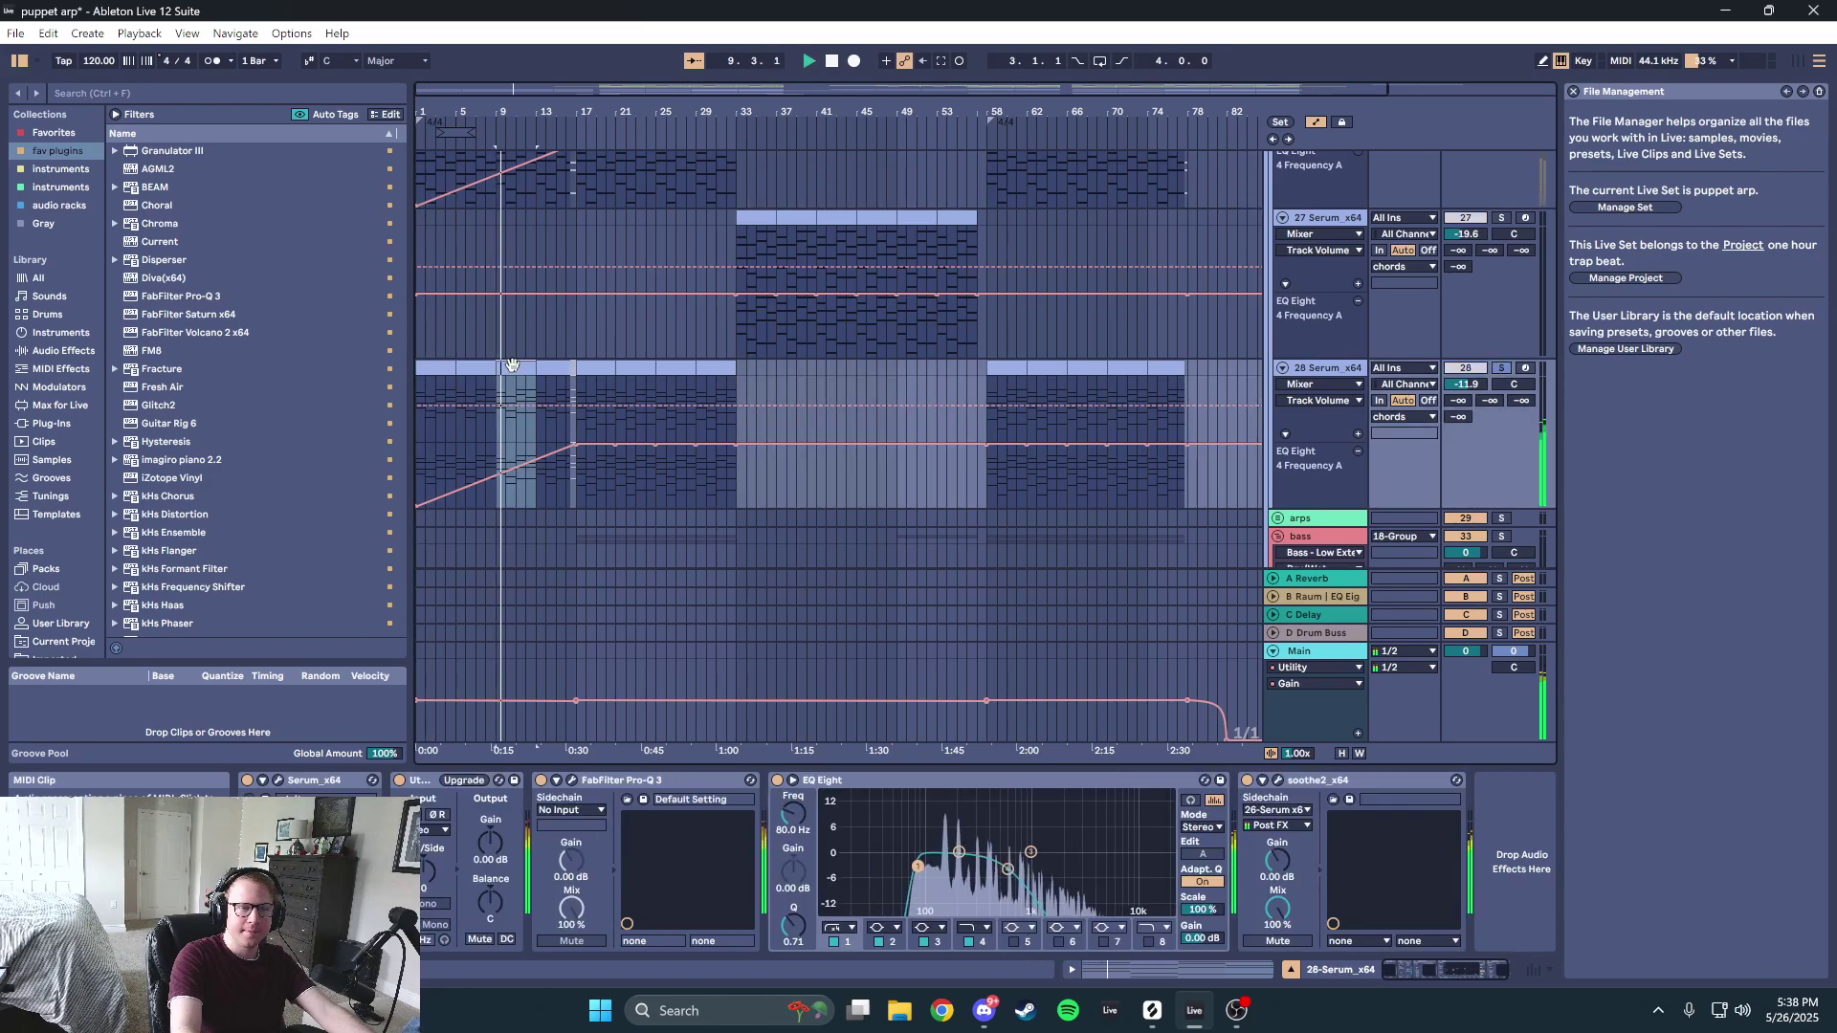
key("space")
left_click(1497, 370)
- Solo the 26 Serum_x64 track and play it from bar 9
scroll(641, 357, "up", 4)
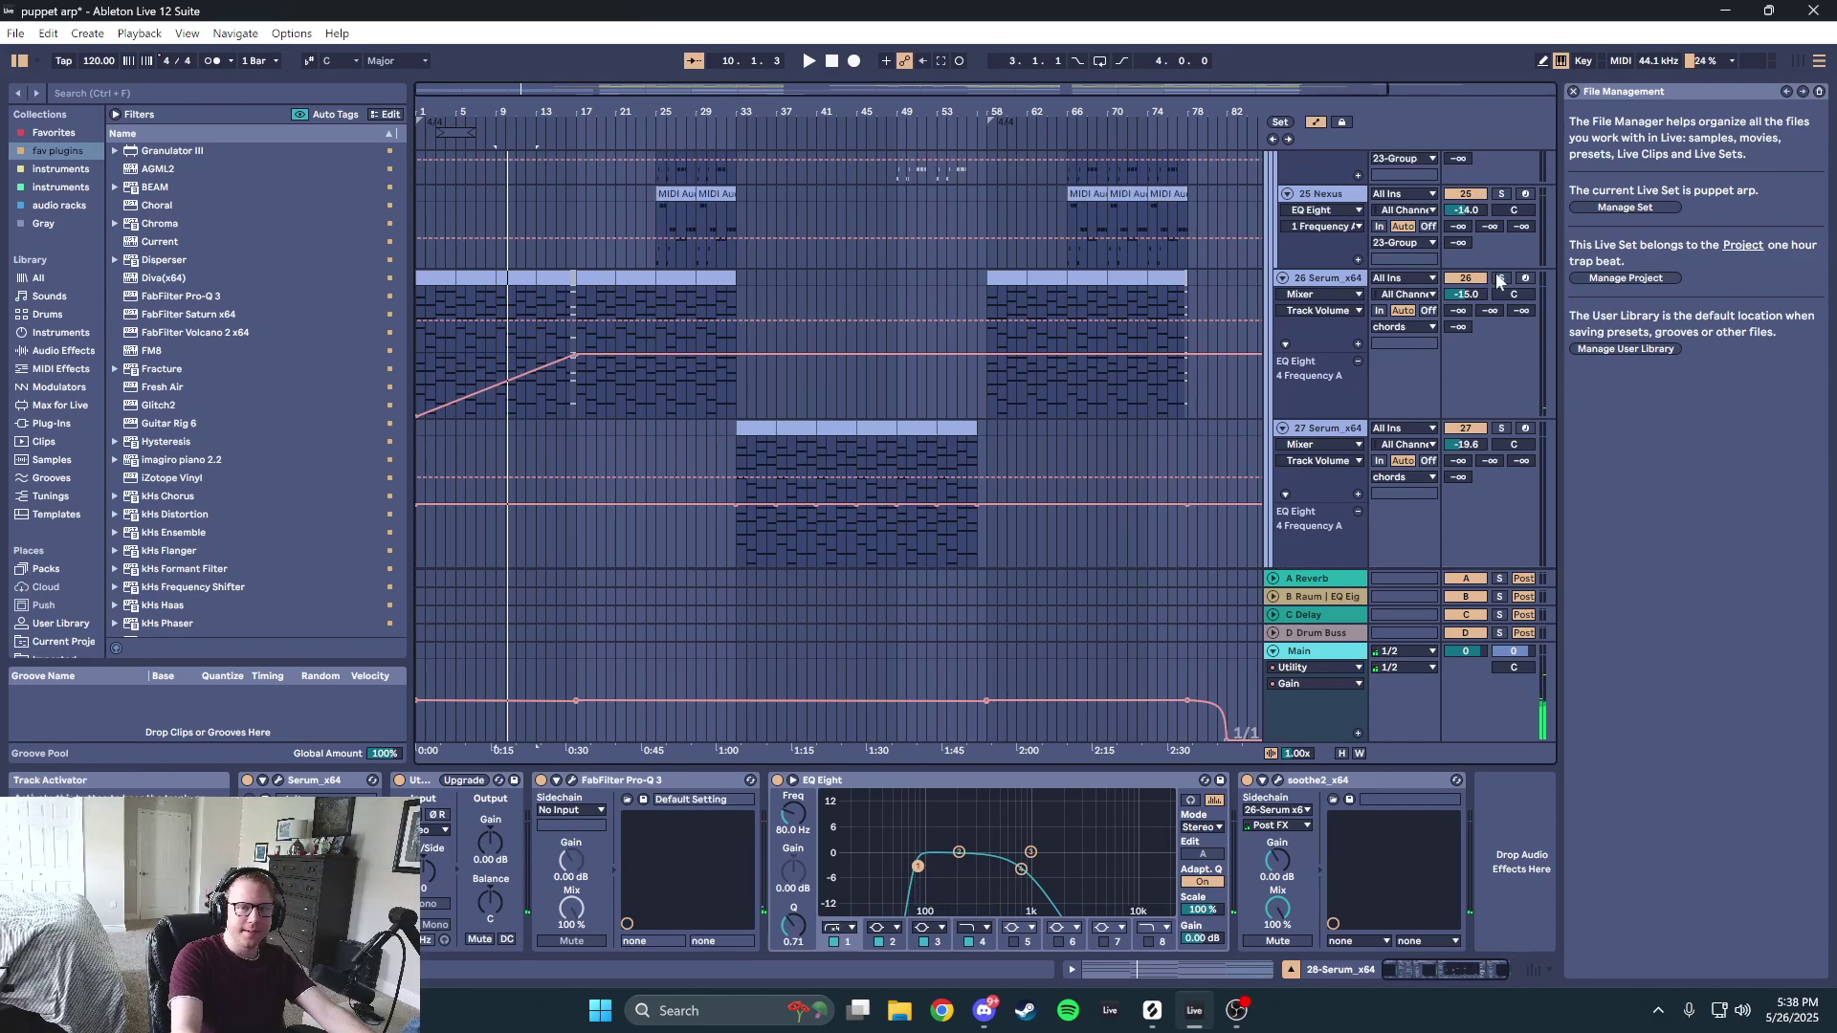
left_click(1503, 278)
scroll(1128, 327, "down", 1)
key("space")
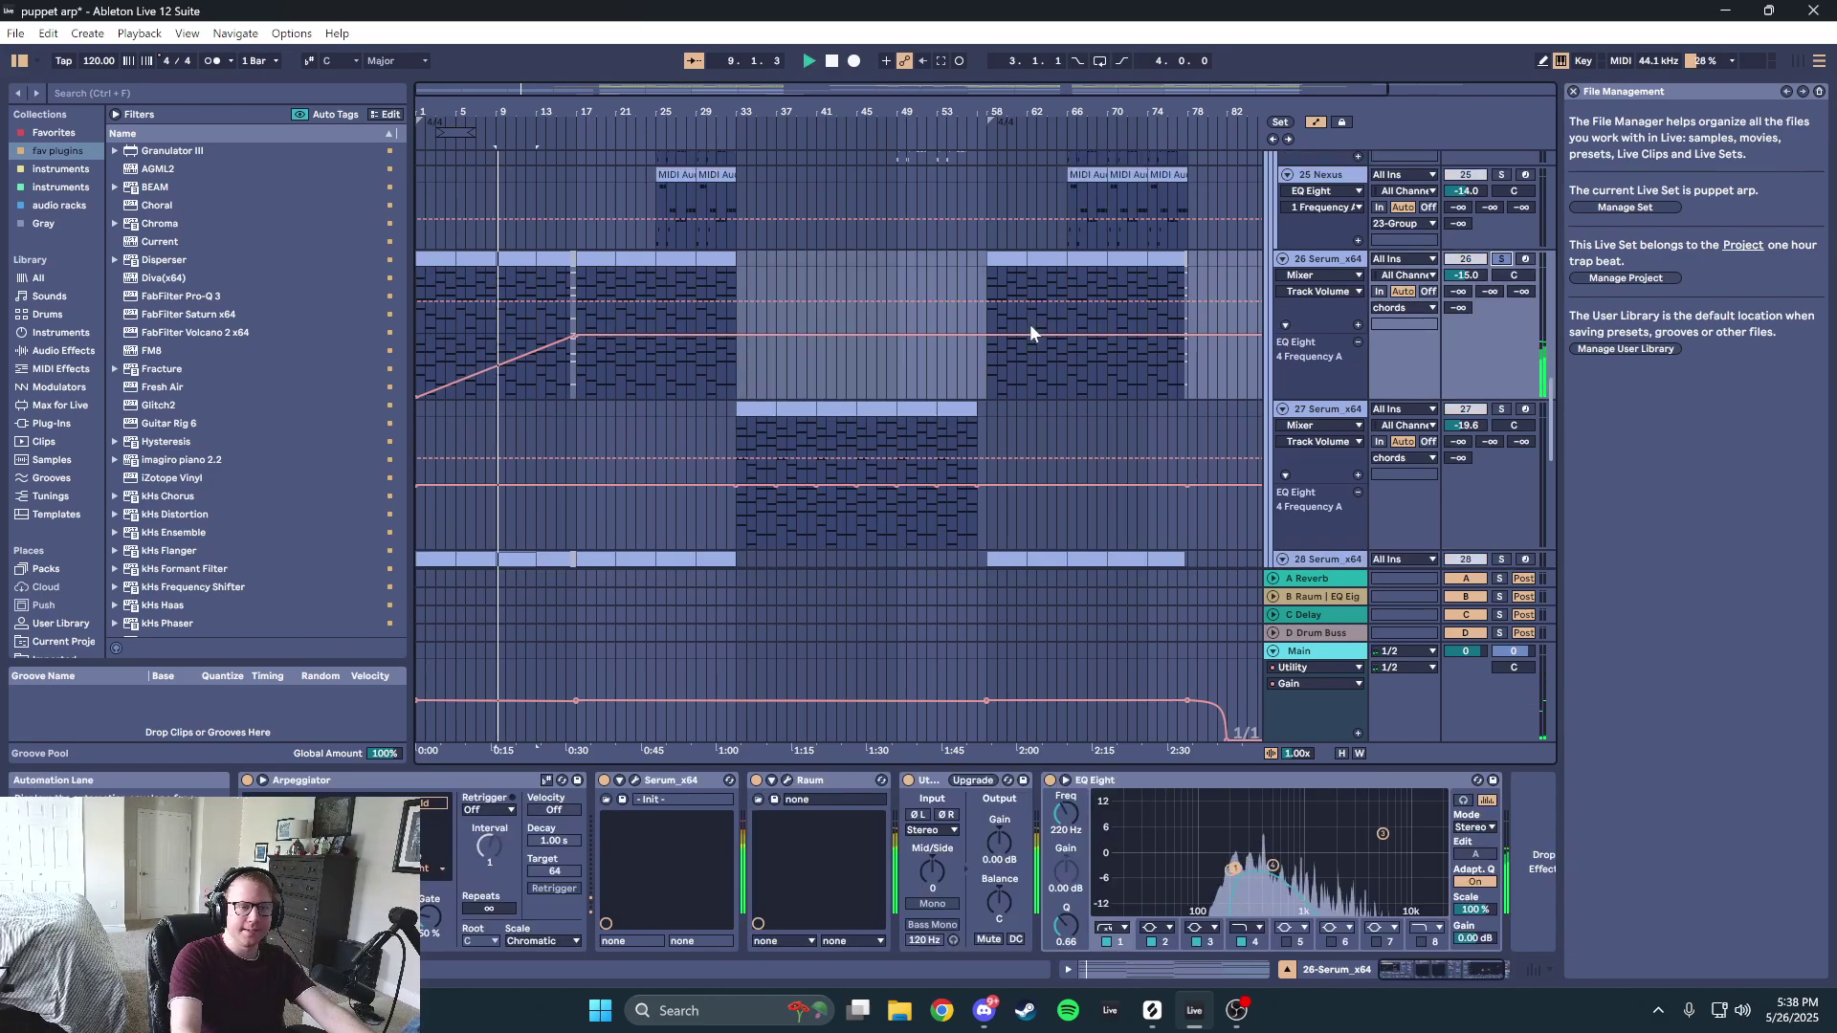
- Inspect the effects and oscillator pages of the Serum instrument on track 26, then close it
left_click(634, 779)
left_click(356, 324)
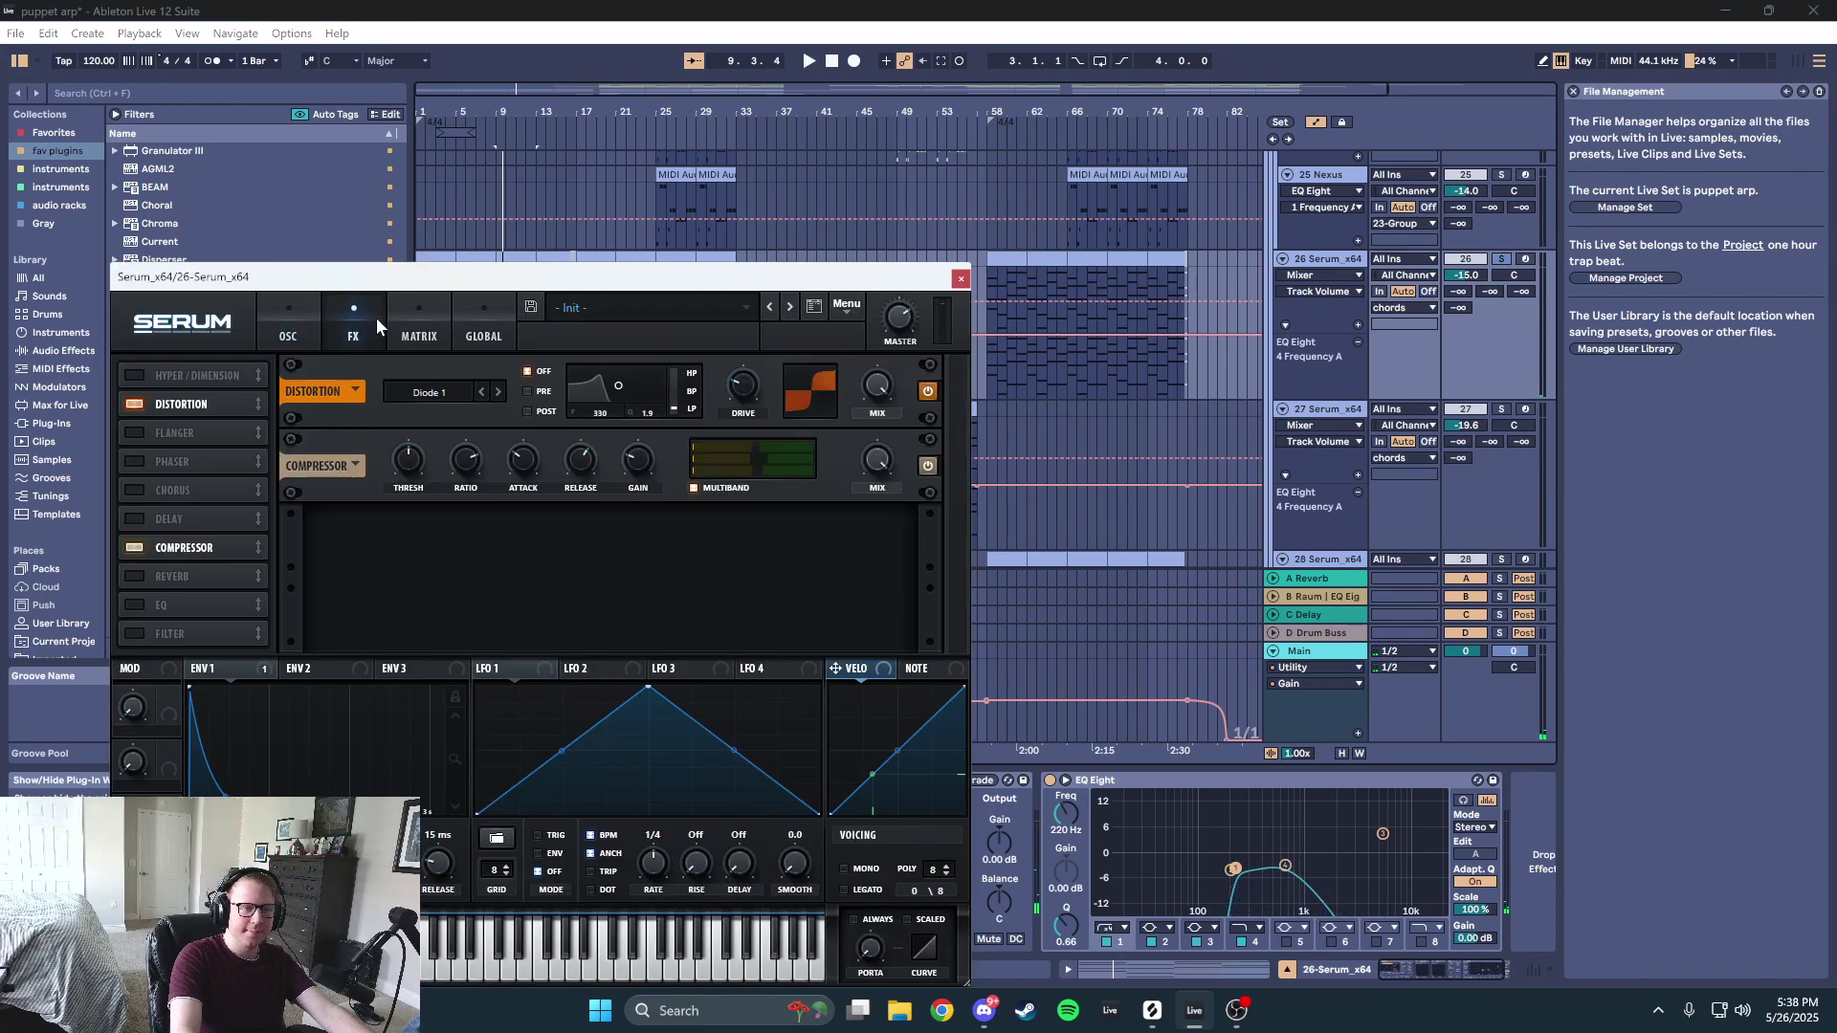
left_click(310, 335)
left_click(959, 279)
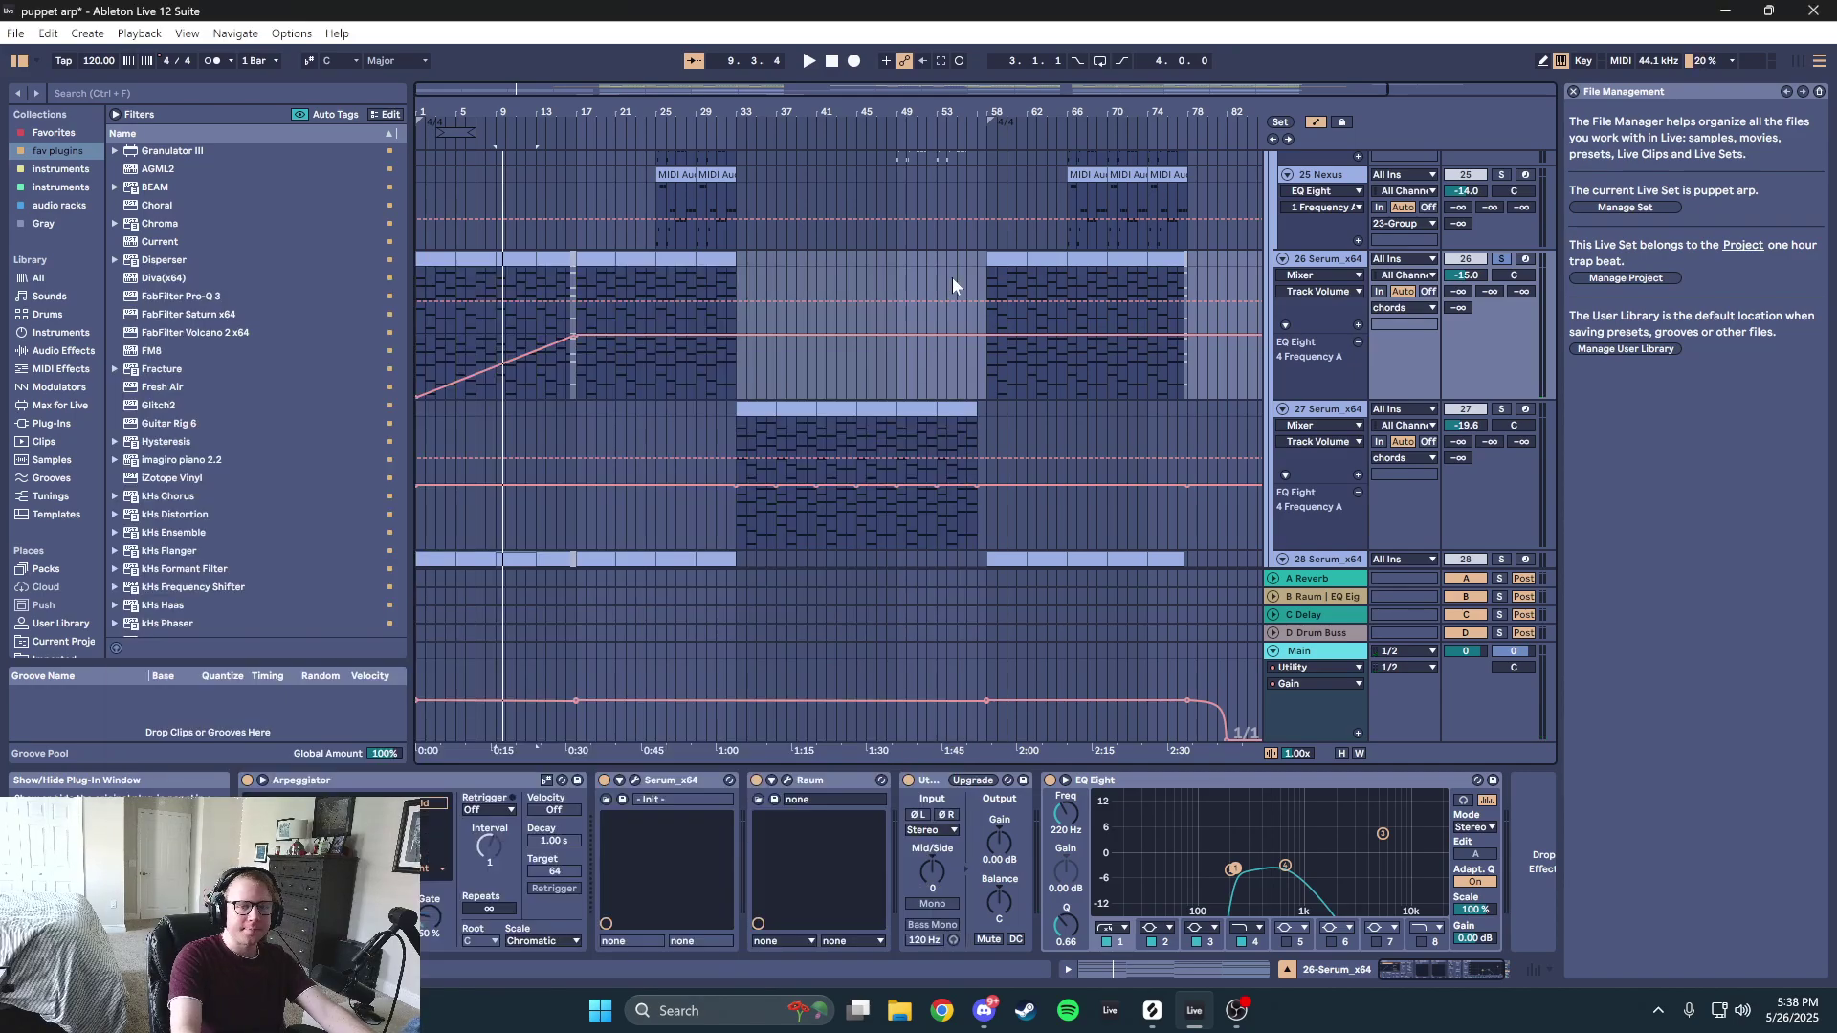
- Reopen track 26's Serum and examine the ENV 1 modulation of oscillator A's wavetable position during playback, then close it
left_click(634, 780)
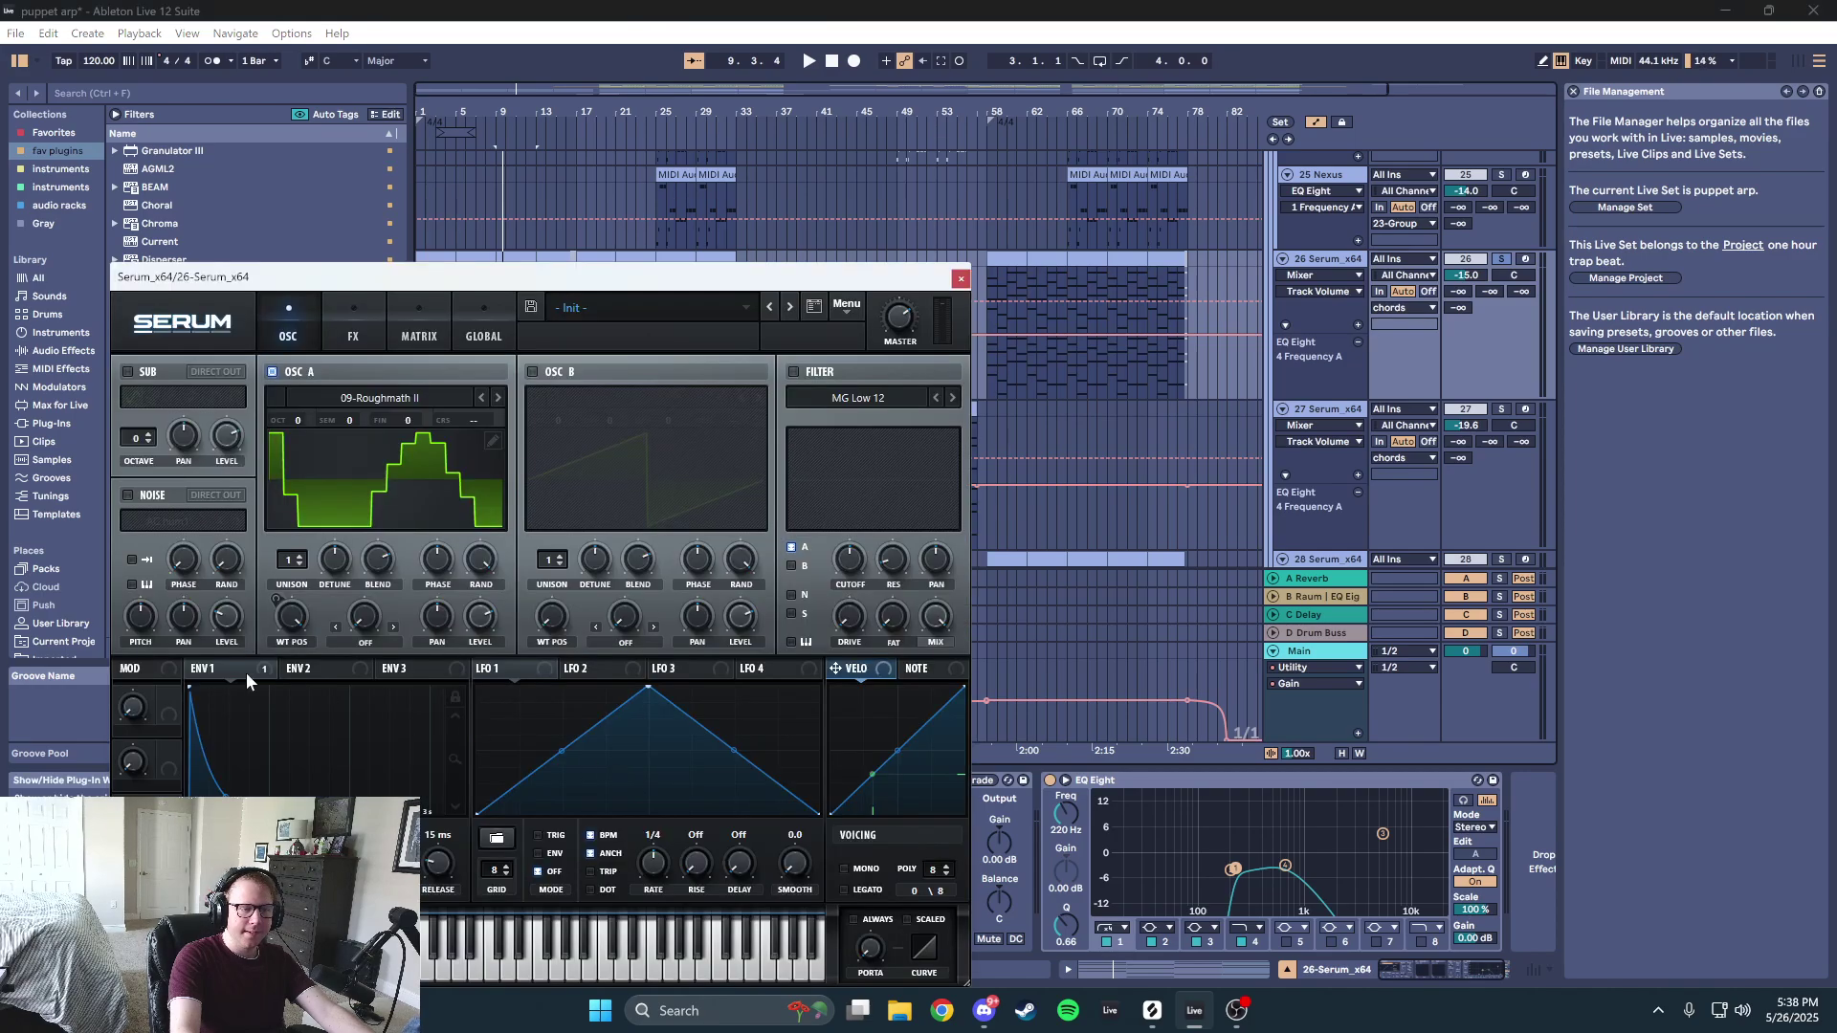
left_click_drag(236, 670, 287, 612)
key("space")
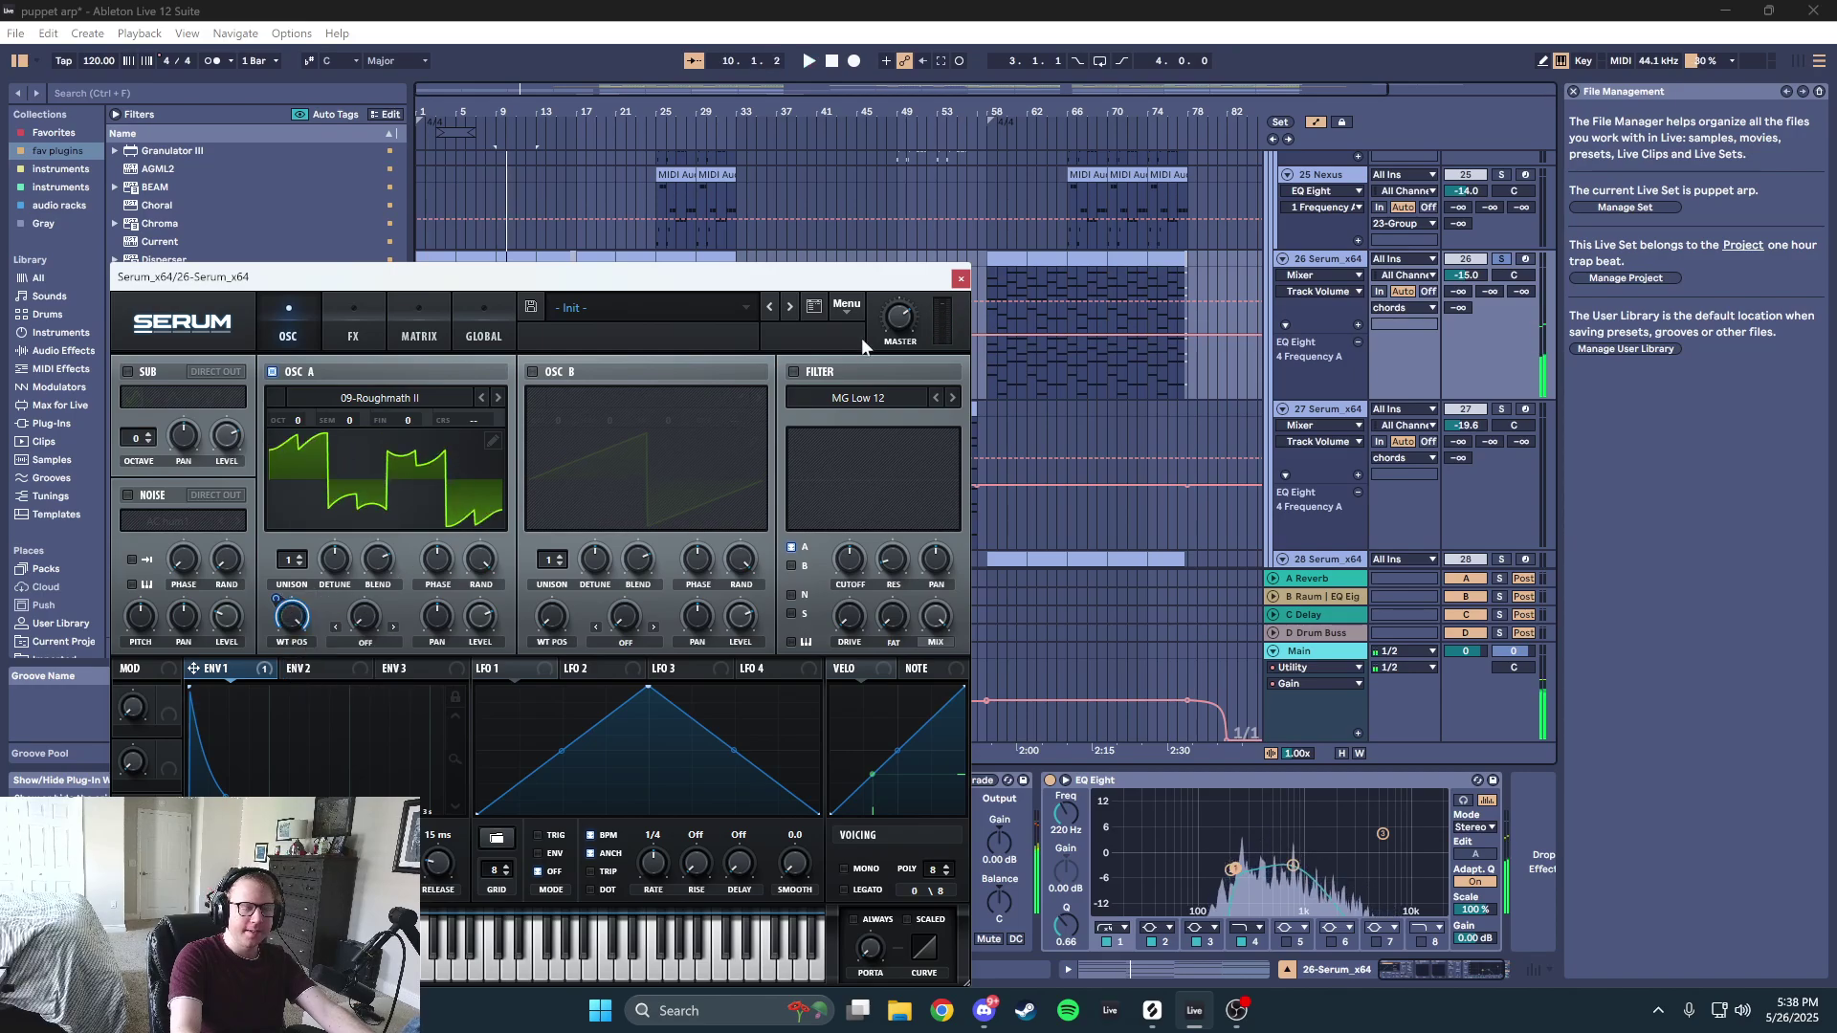
left_click(958, 280)
- Check the Raum reverb on the 26 Serum_x64 track and play the soloed track from bar 9
scroll(662, 466, "down", 2)
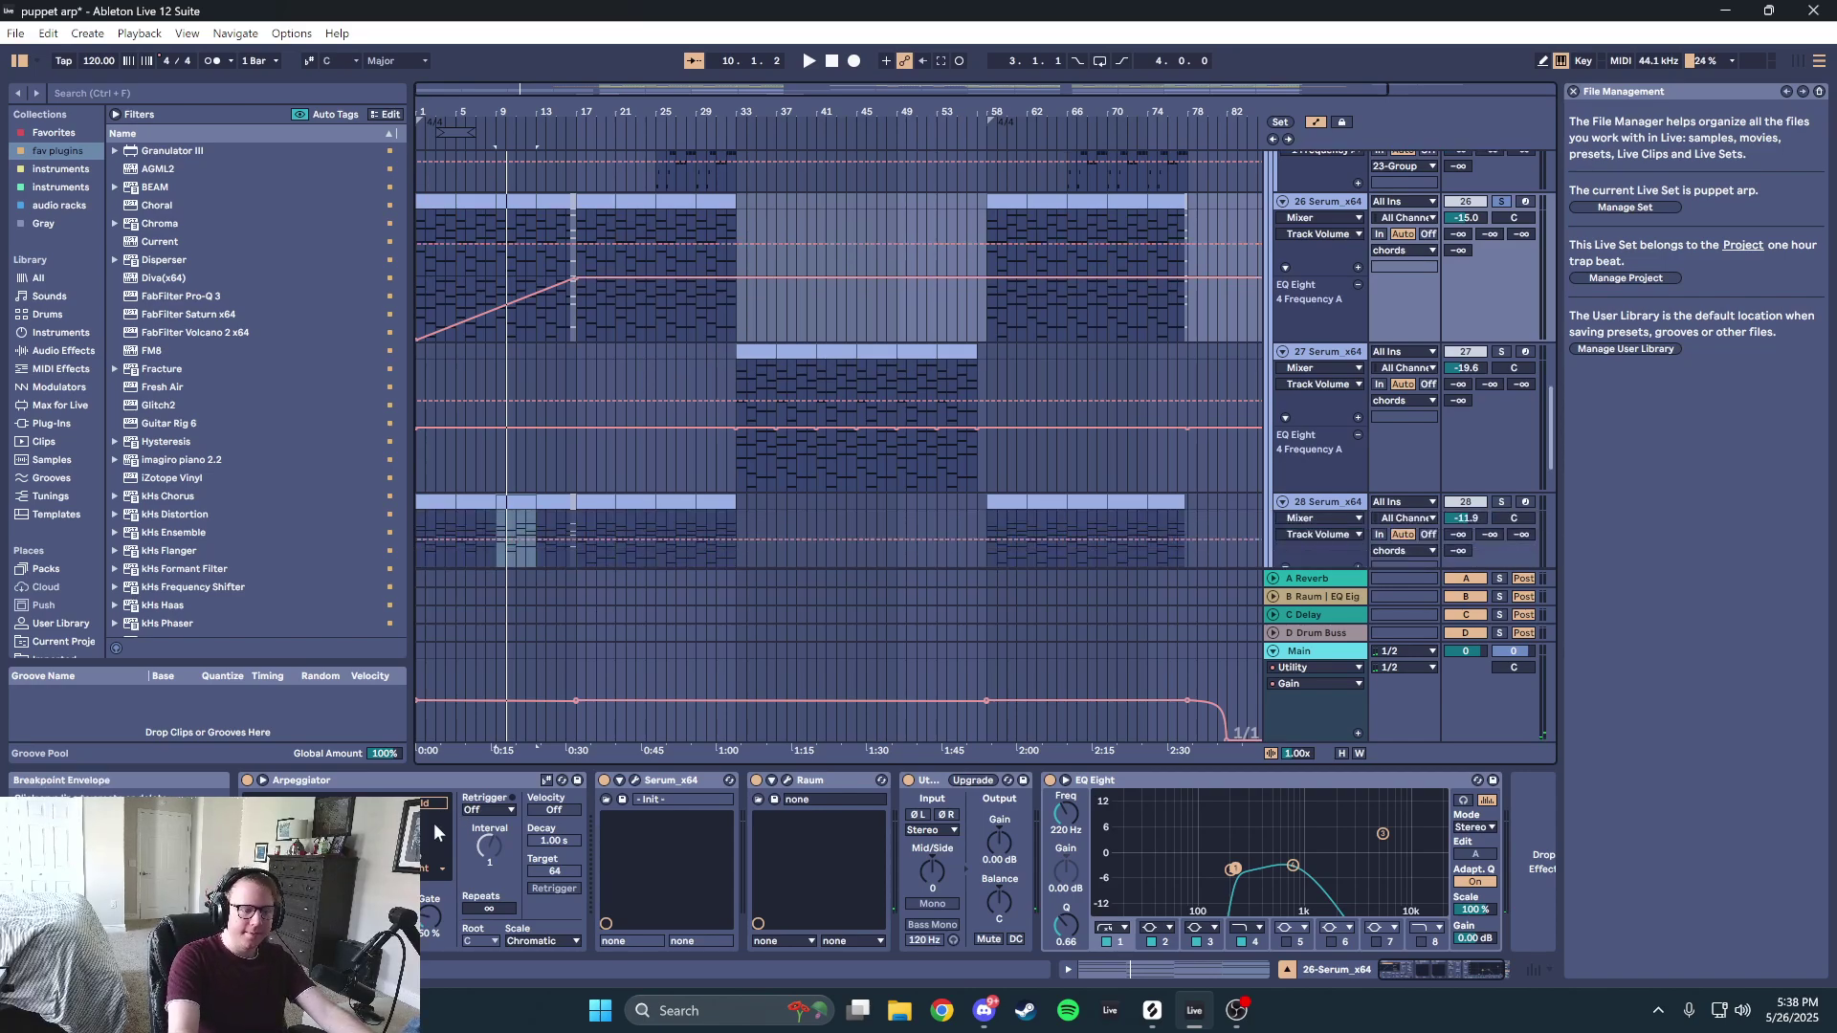
left_click(787, 780)
key("space")
left_click(696, 379)
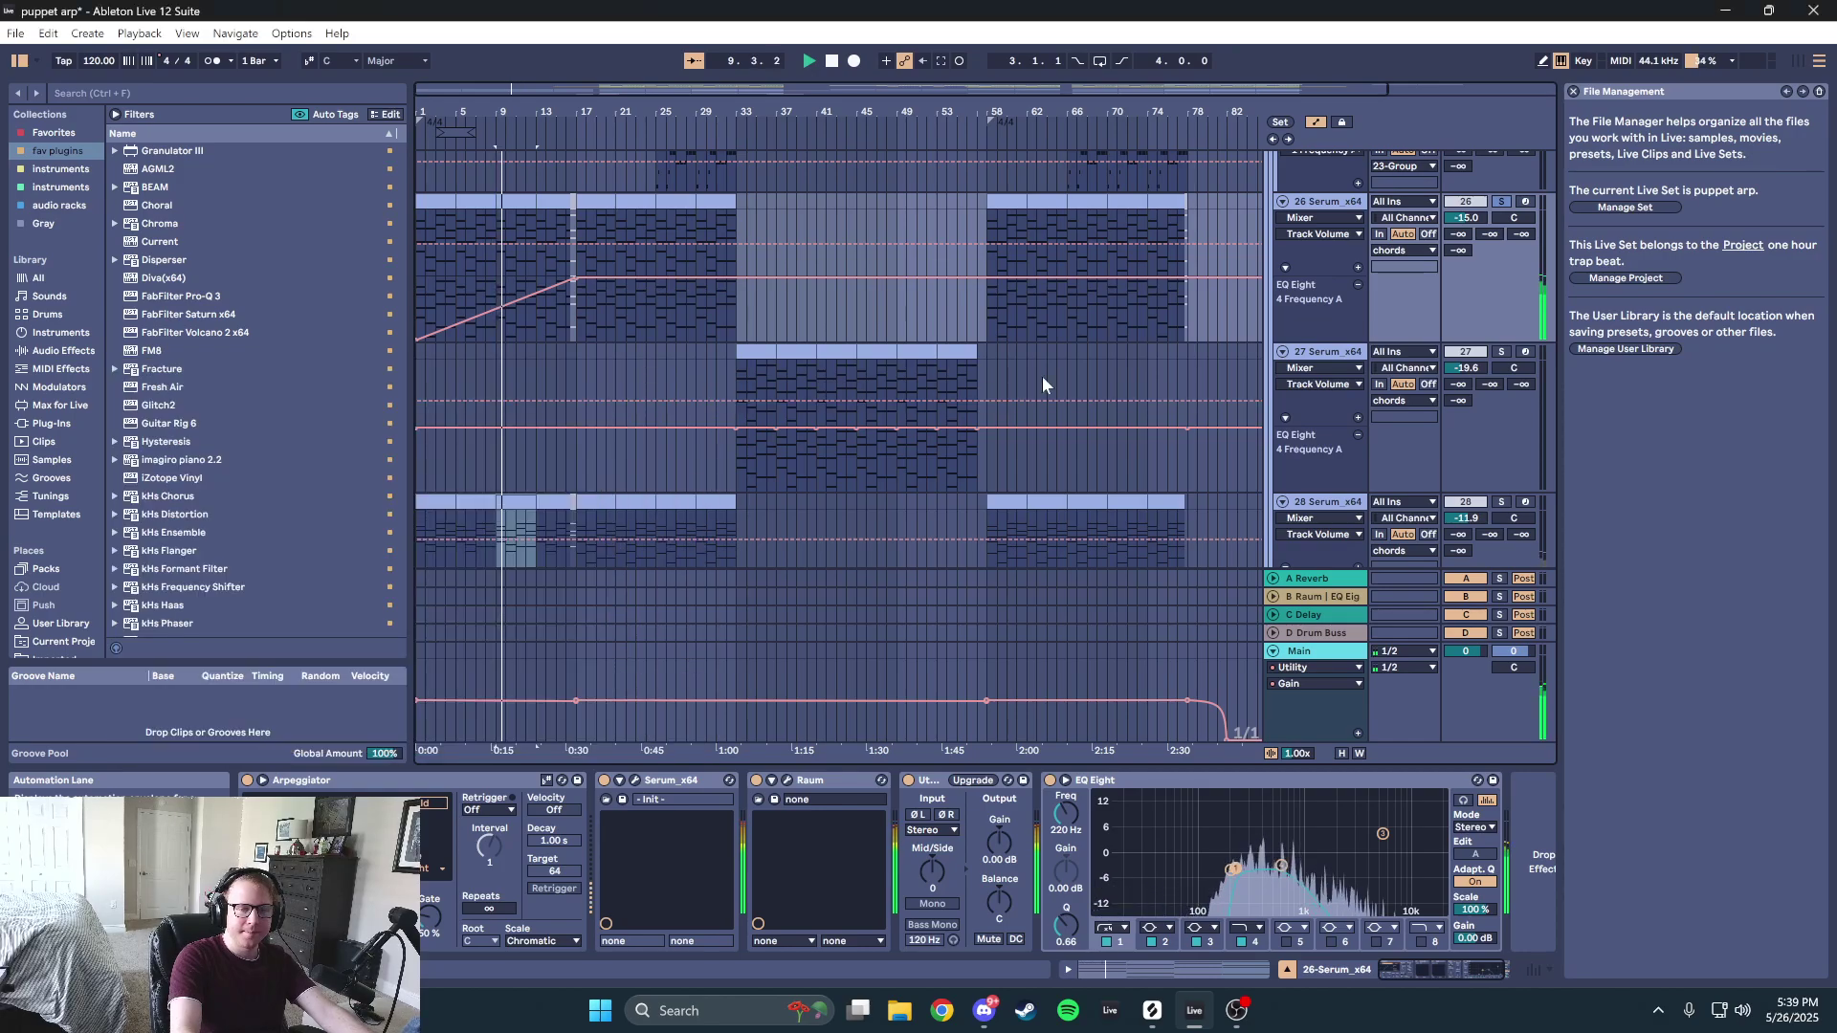
- Stop and unsolo the 26 Serum_x64 track and check the options of its EQ Eight 4 Frequency A automation lane
scroll(997, 337, "down", 2)
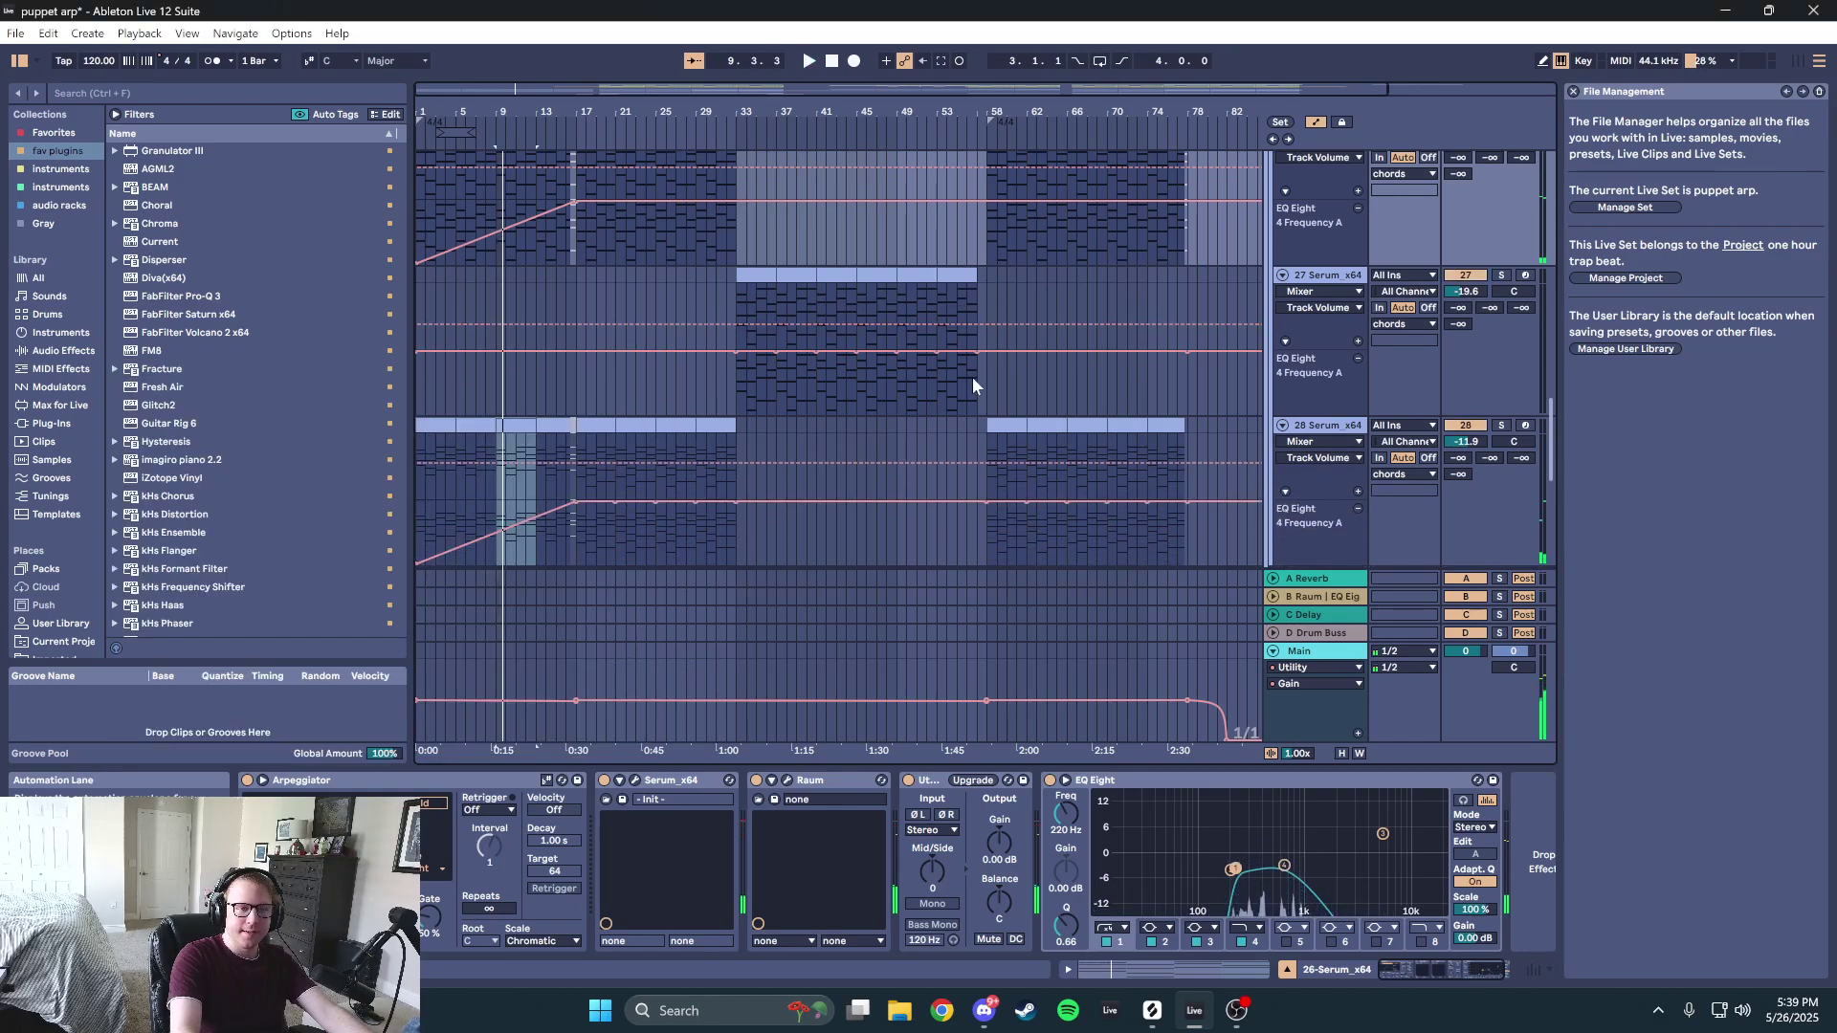
right_click(1316, 303)
left_click(1333, 321)
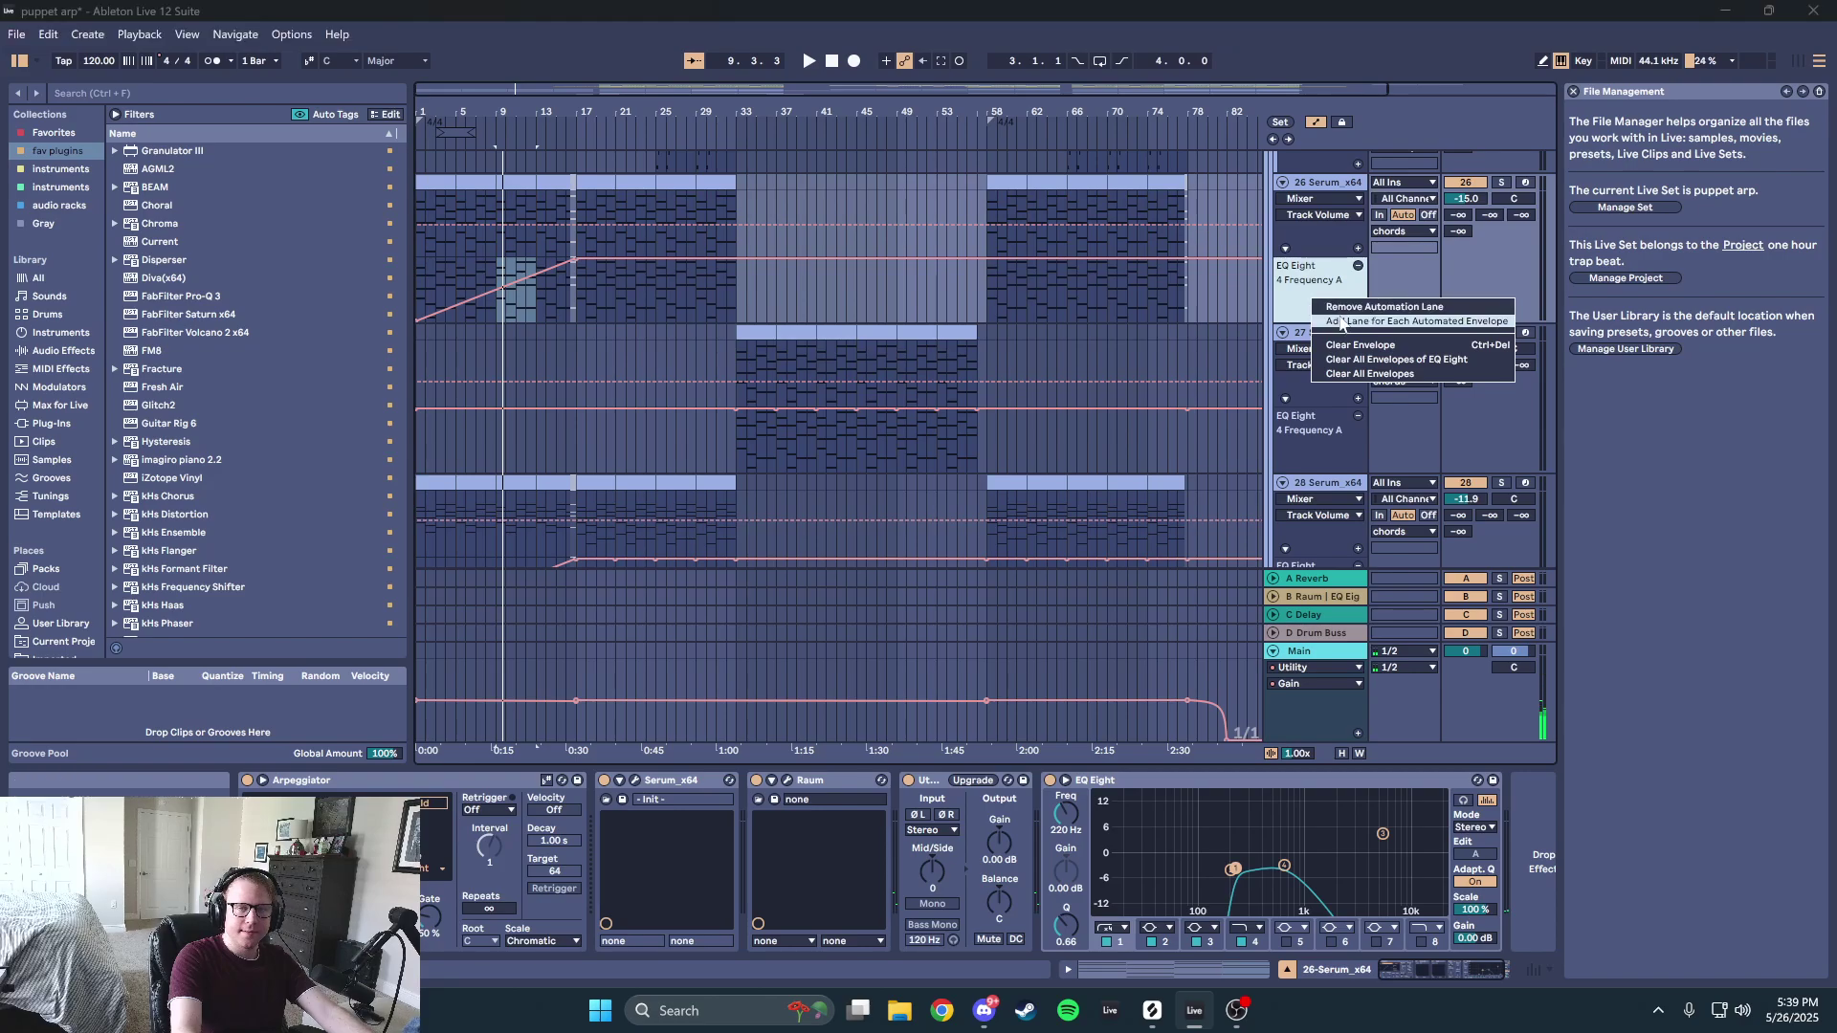
- Solo the 28 Serum_x64 track and play it from bar 9
scroll(1070, 407, "down", 6)
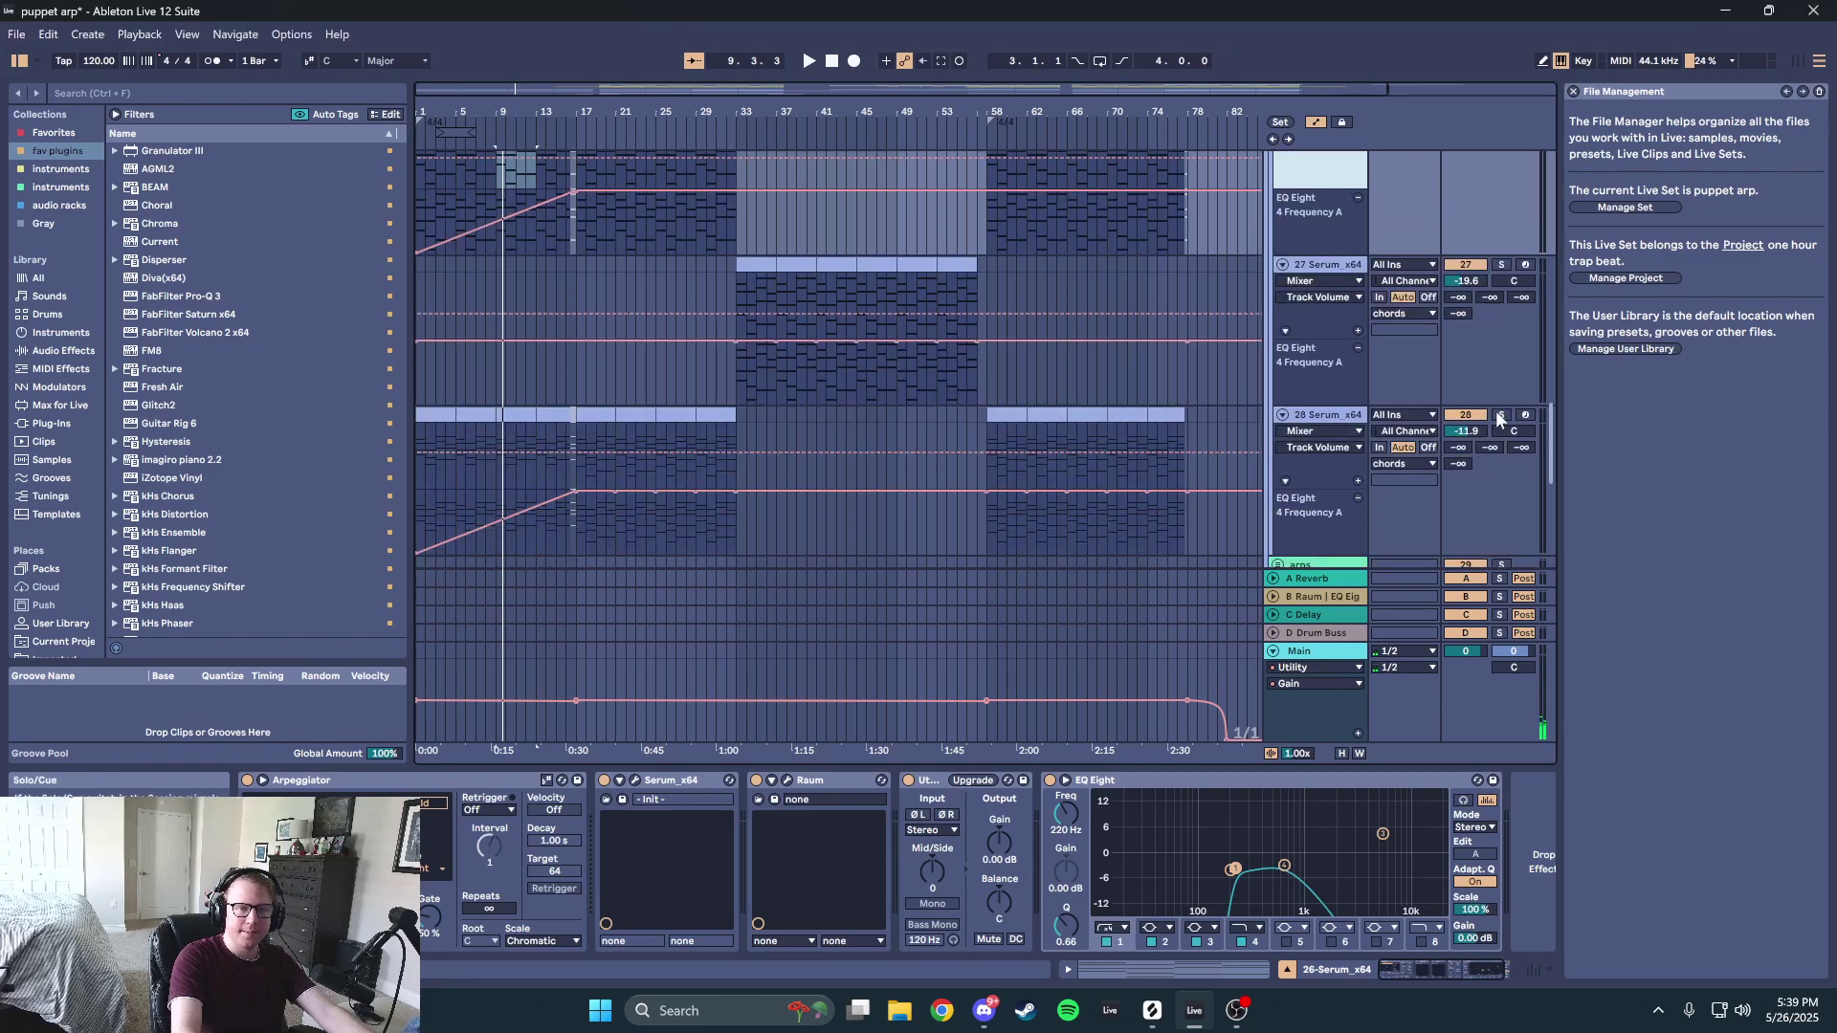
left_click(1157, 499)
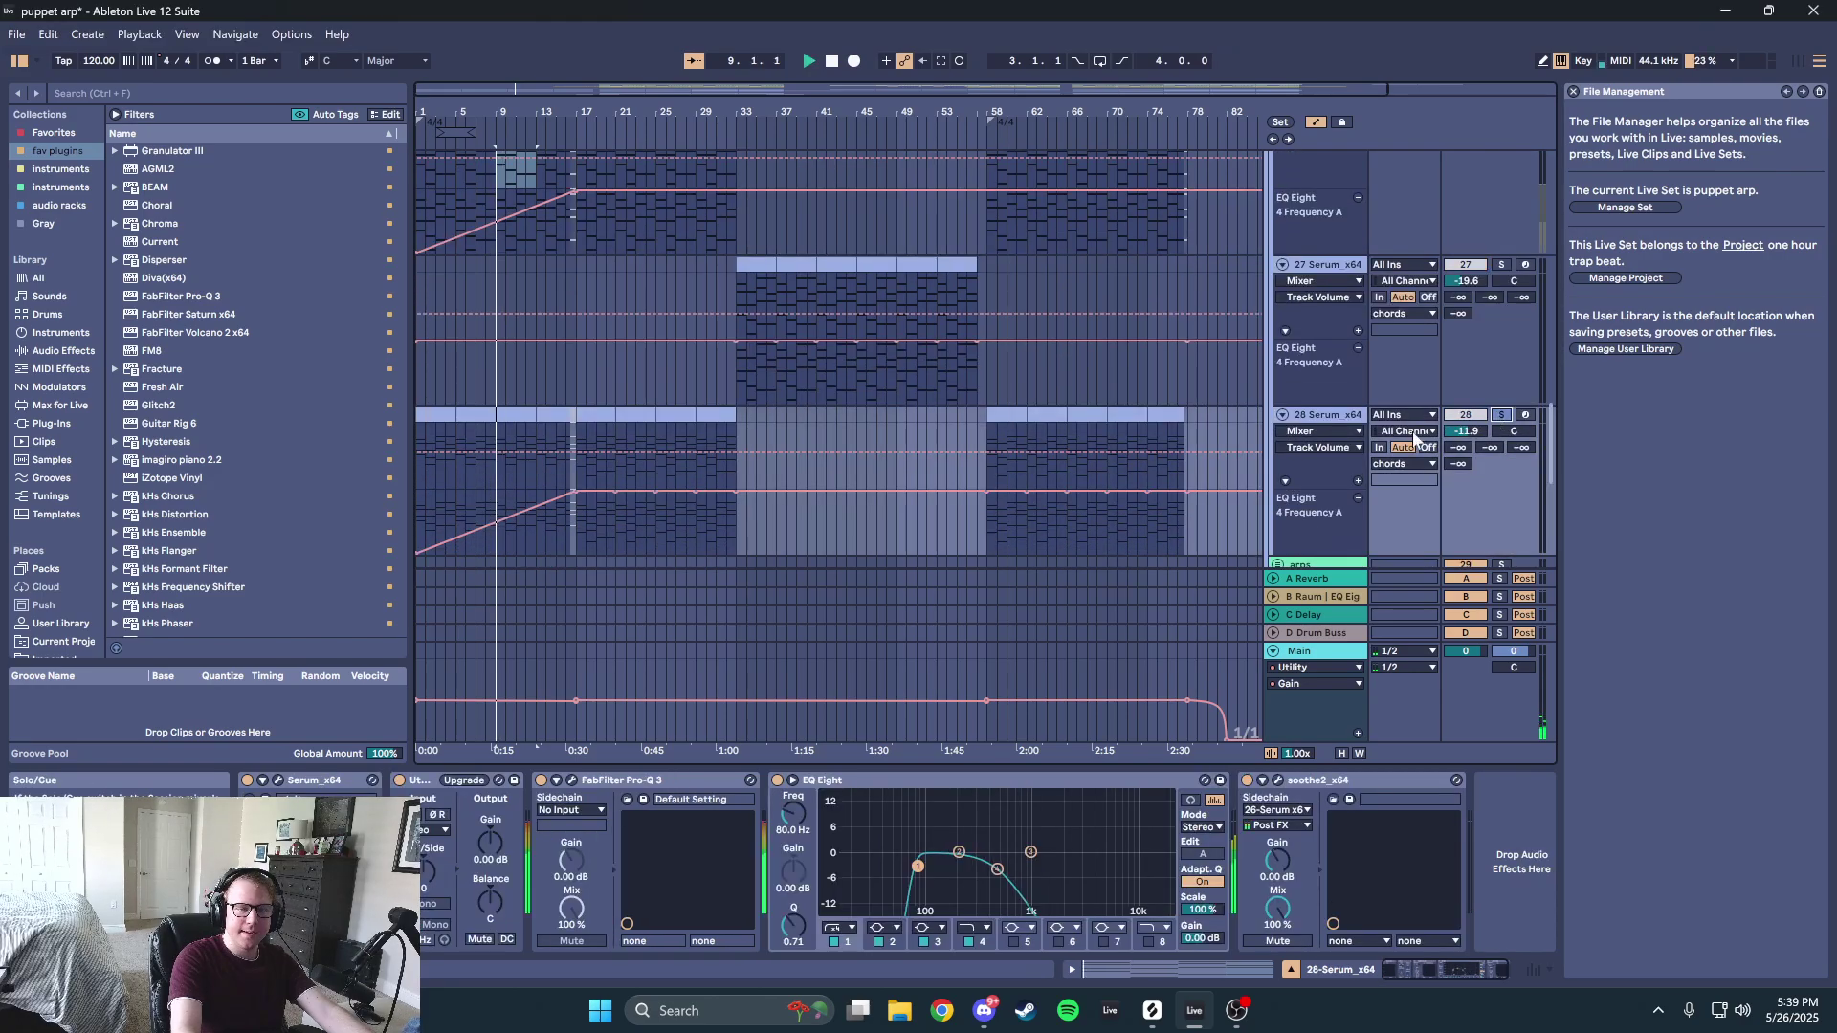
- Inspect the soothe2 on the 28 Serum_x64 track during playback, close it, and play the track from bar 17
left_click(1277, 780)
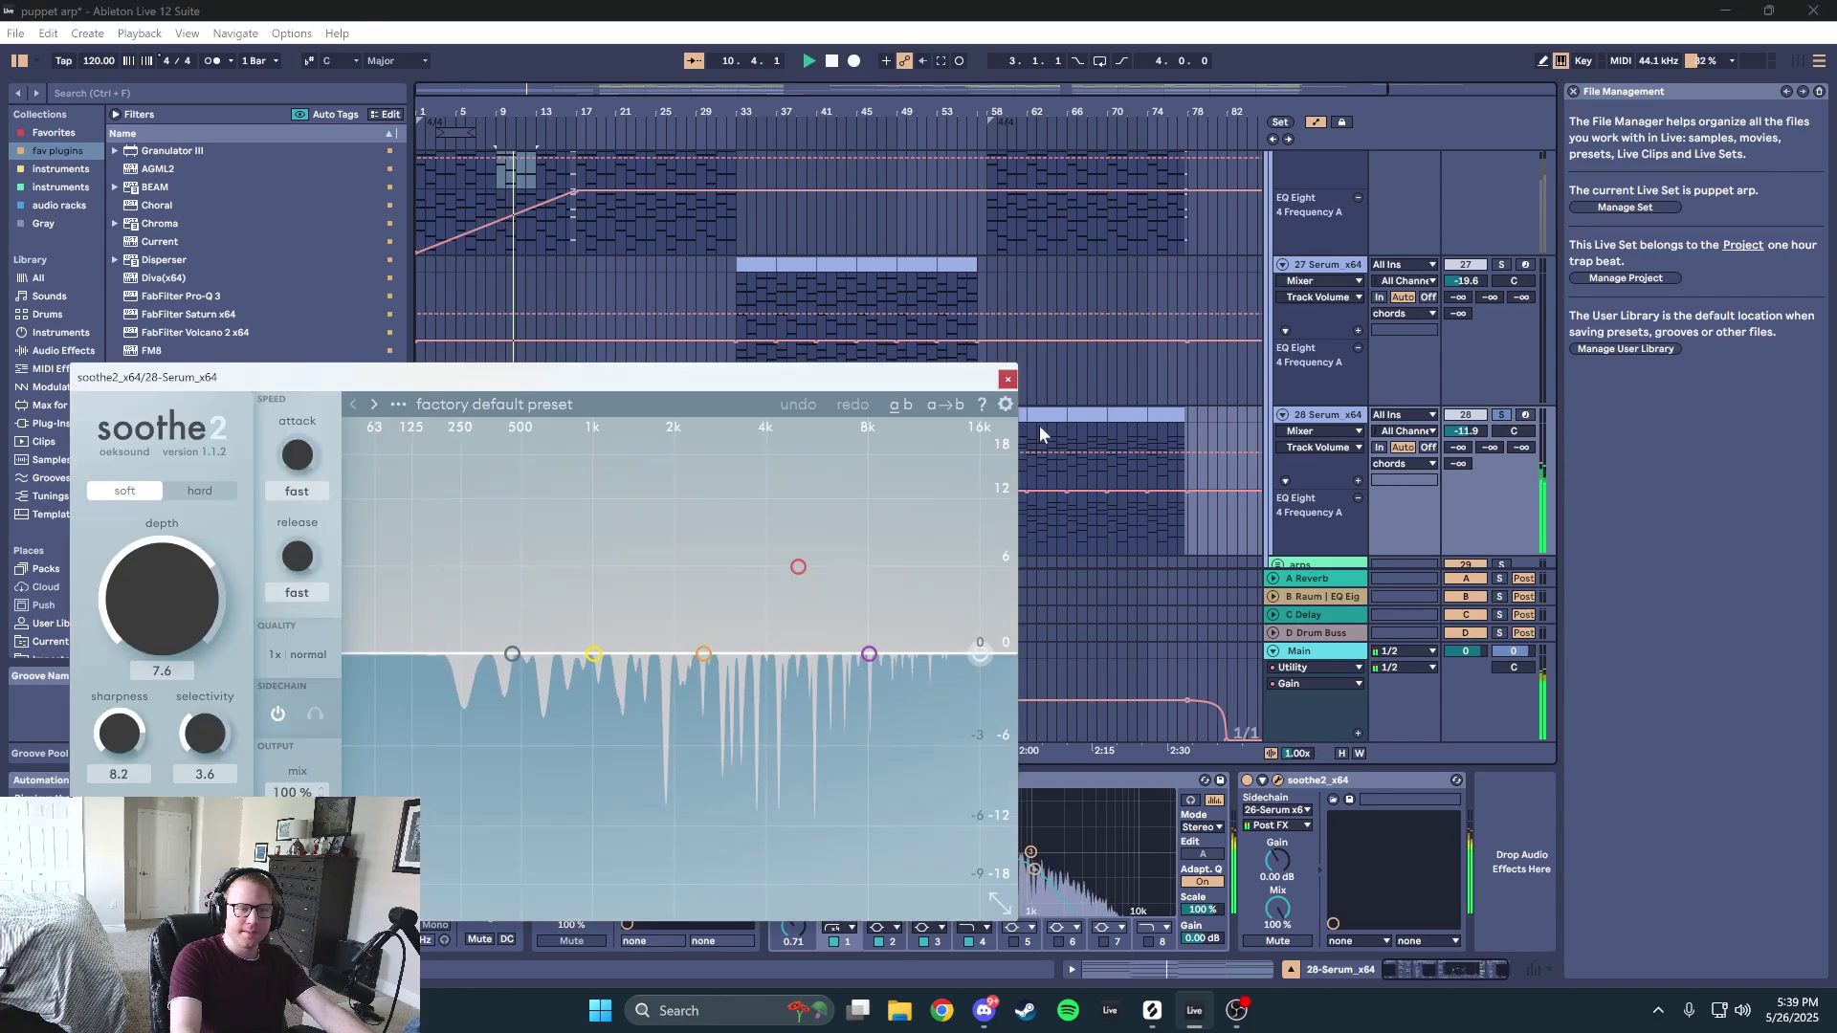
left_click(1007, 379)
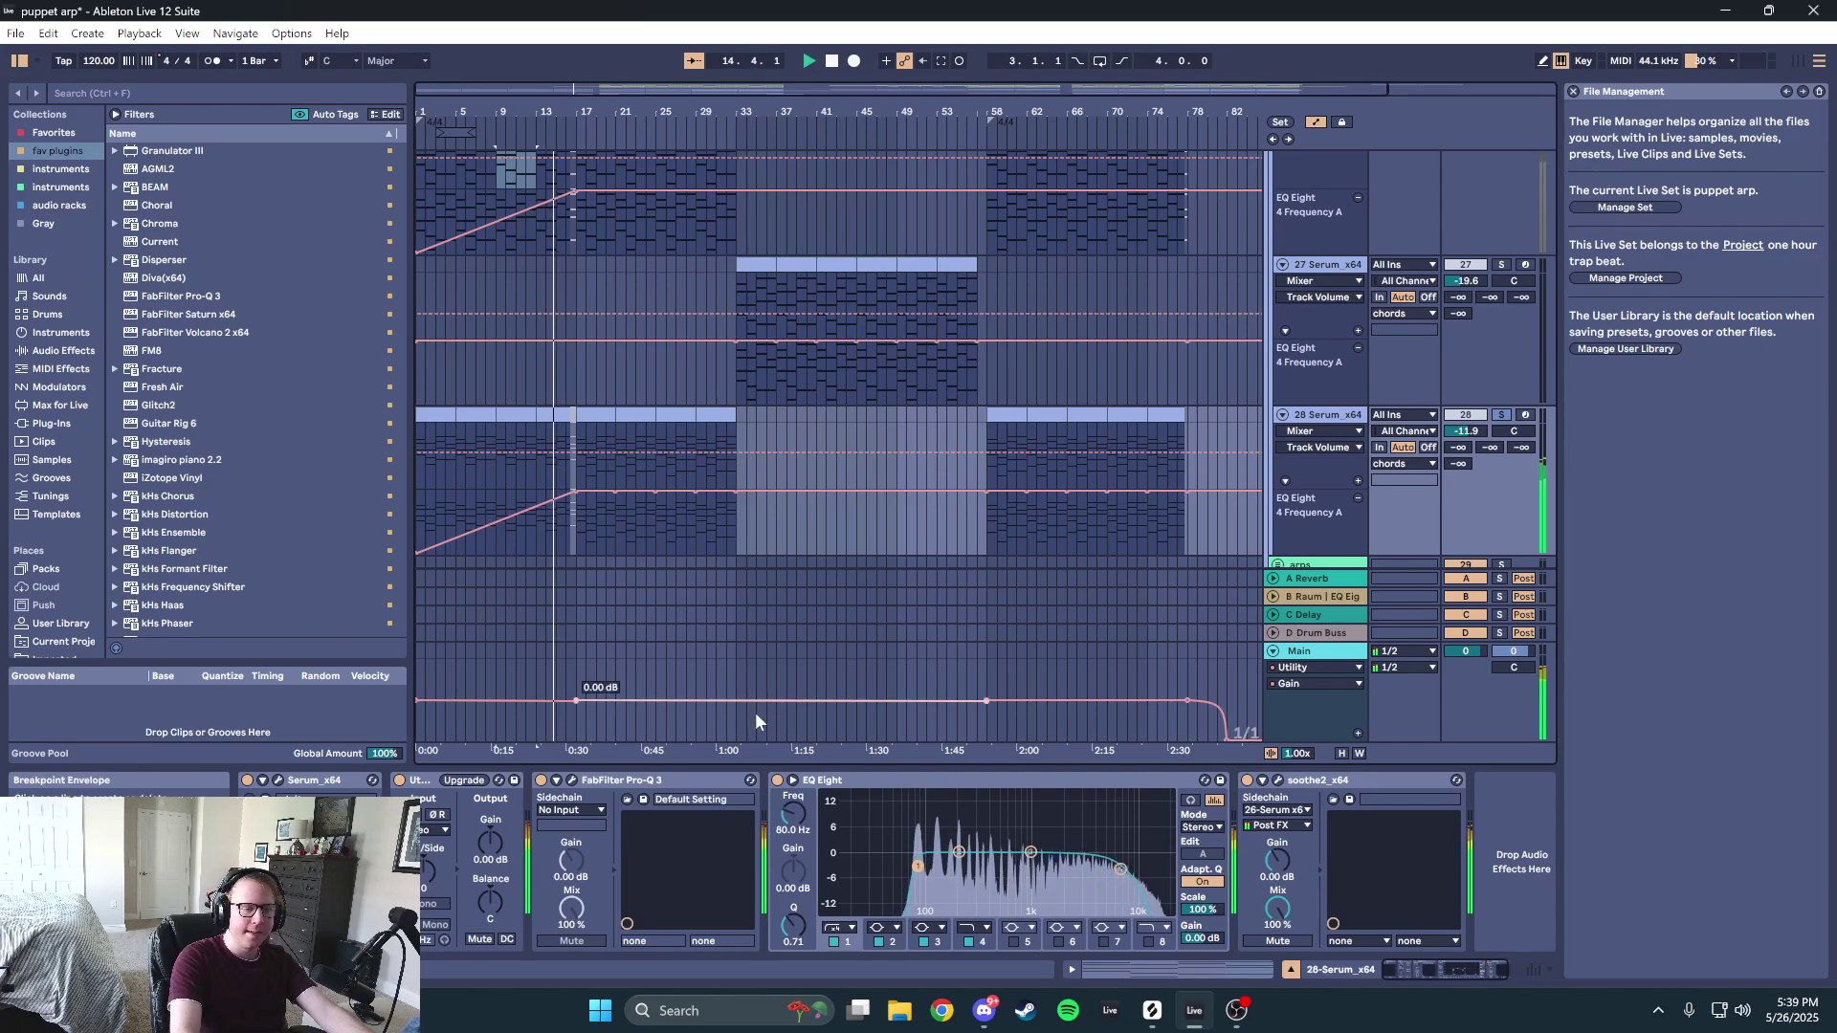
left_click(608, 421)
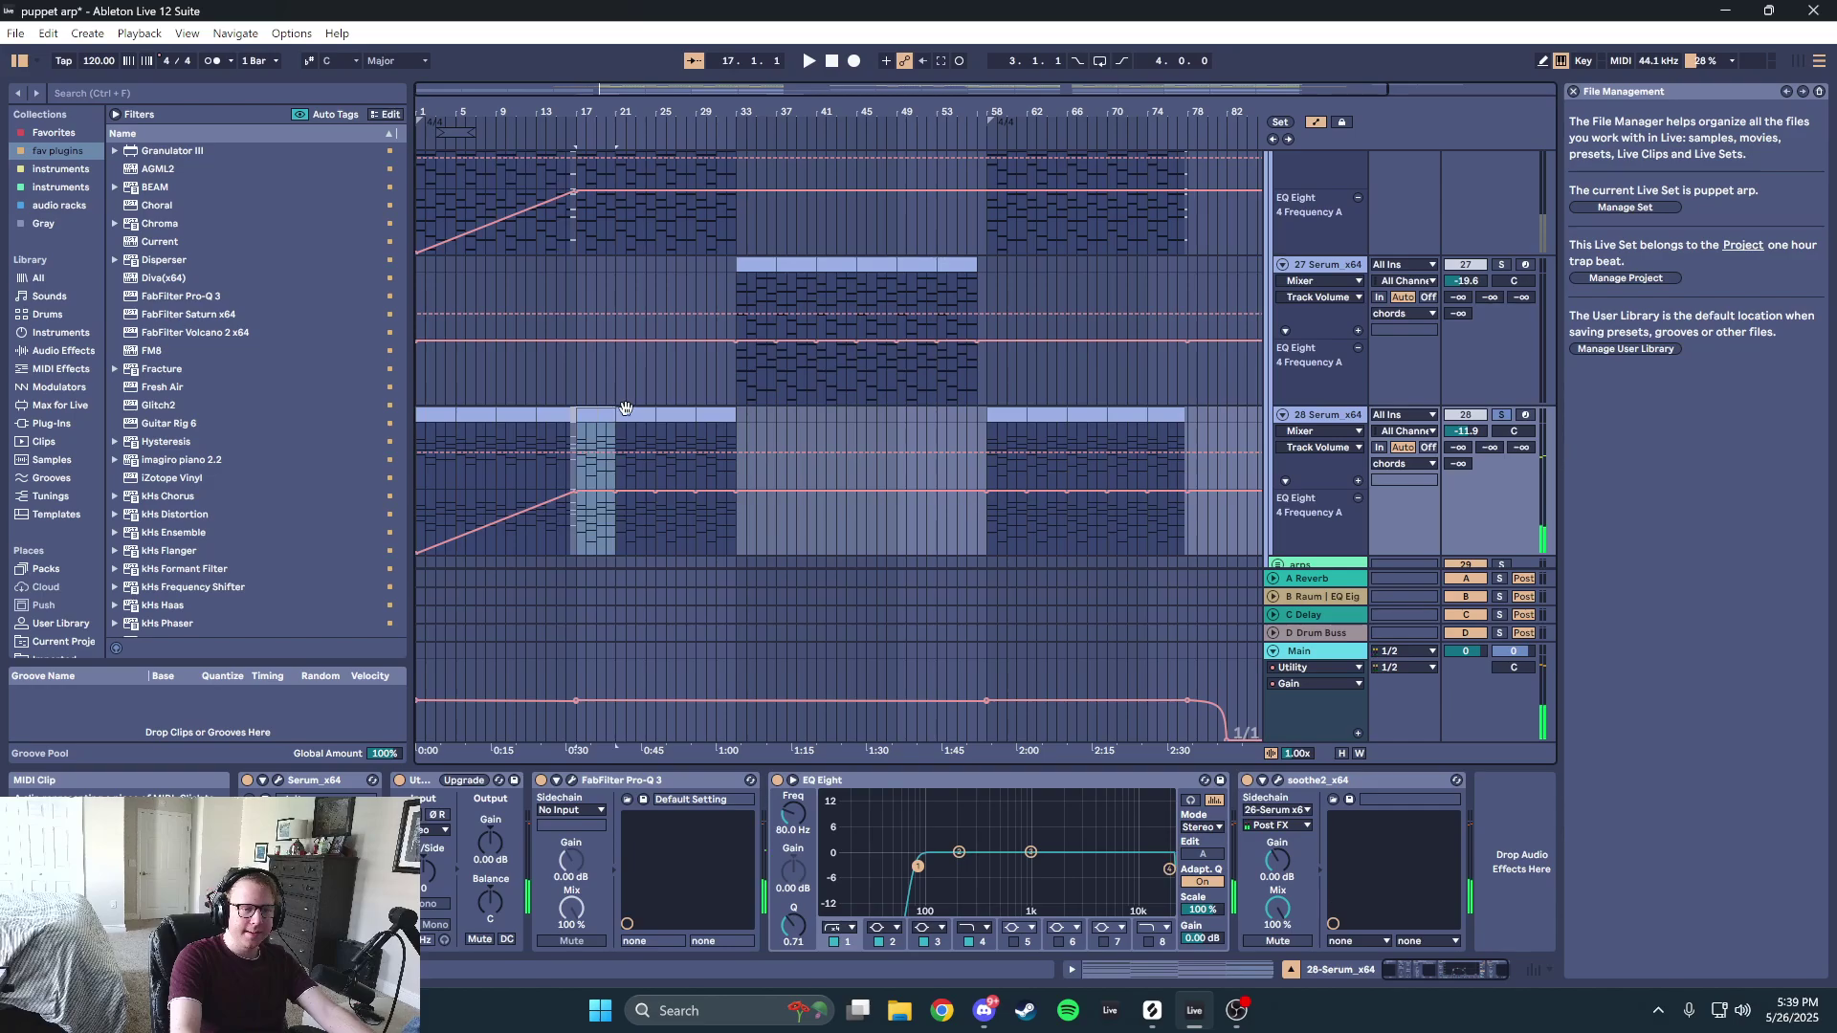
- Solo the mid bass track, open its Serum instrument and play it from bar 17
scroll(1497, 415, "down", 2)
scroll(1497, 414, "down", 5)
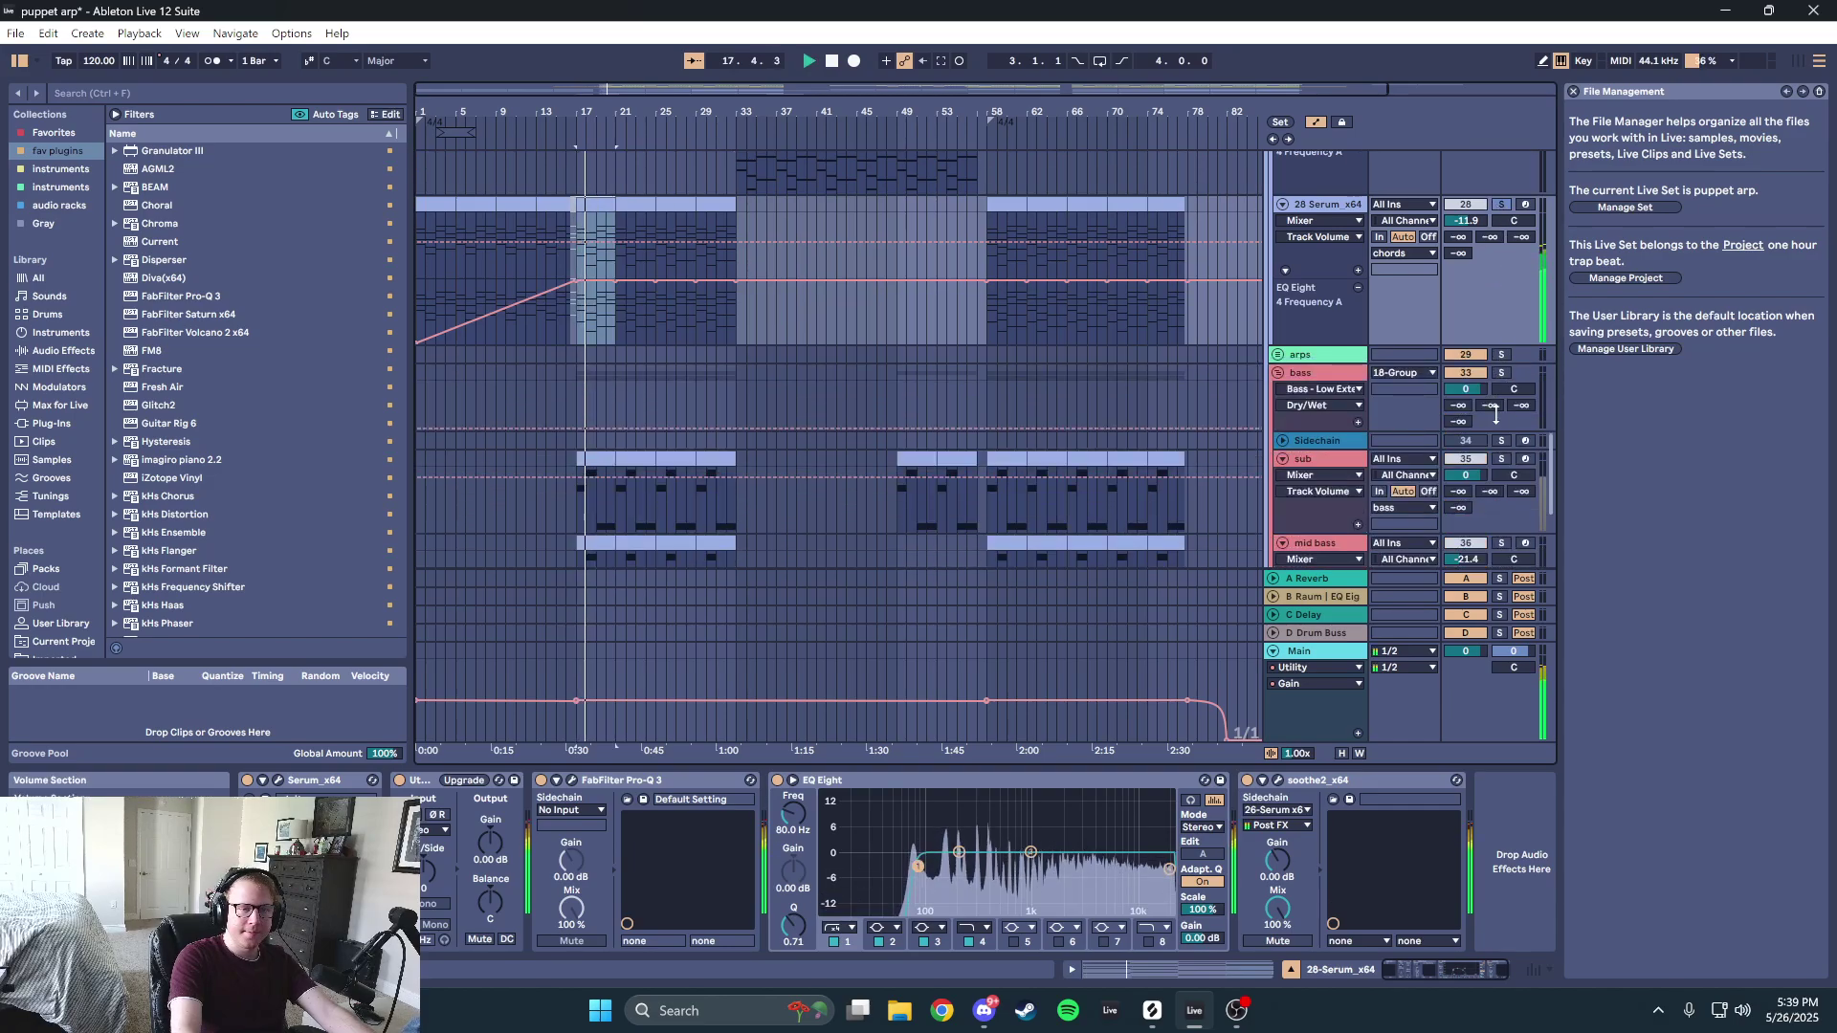
left_click(1323, 413)
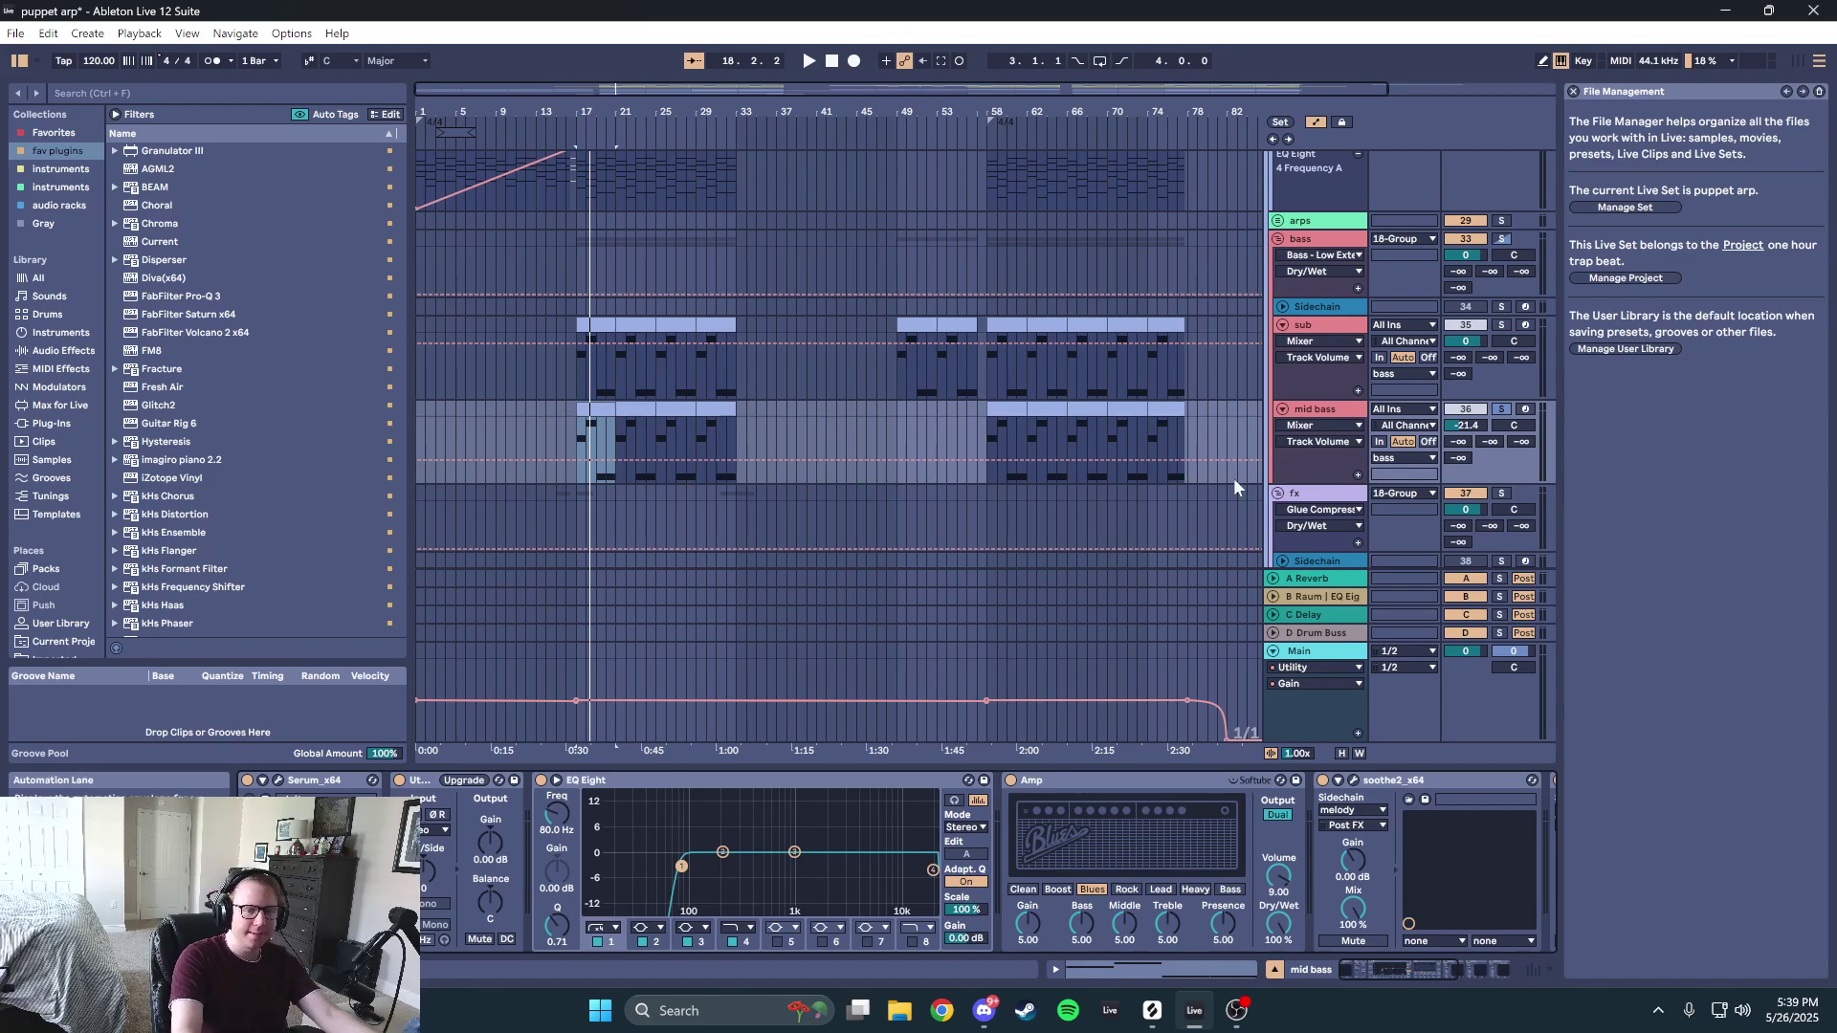
left_click(278, 779)
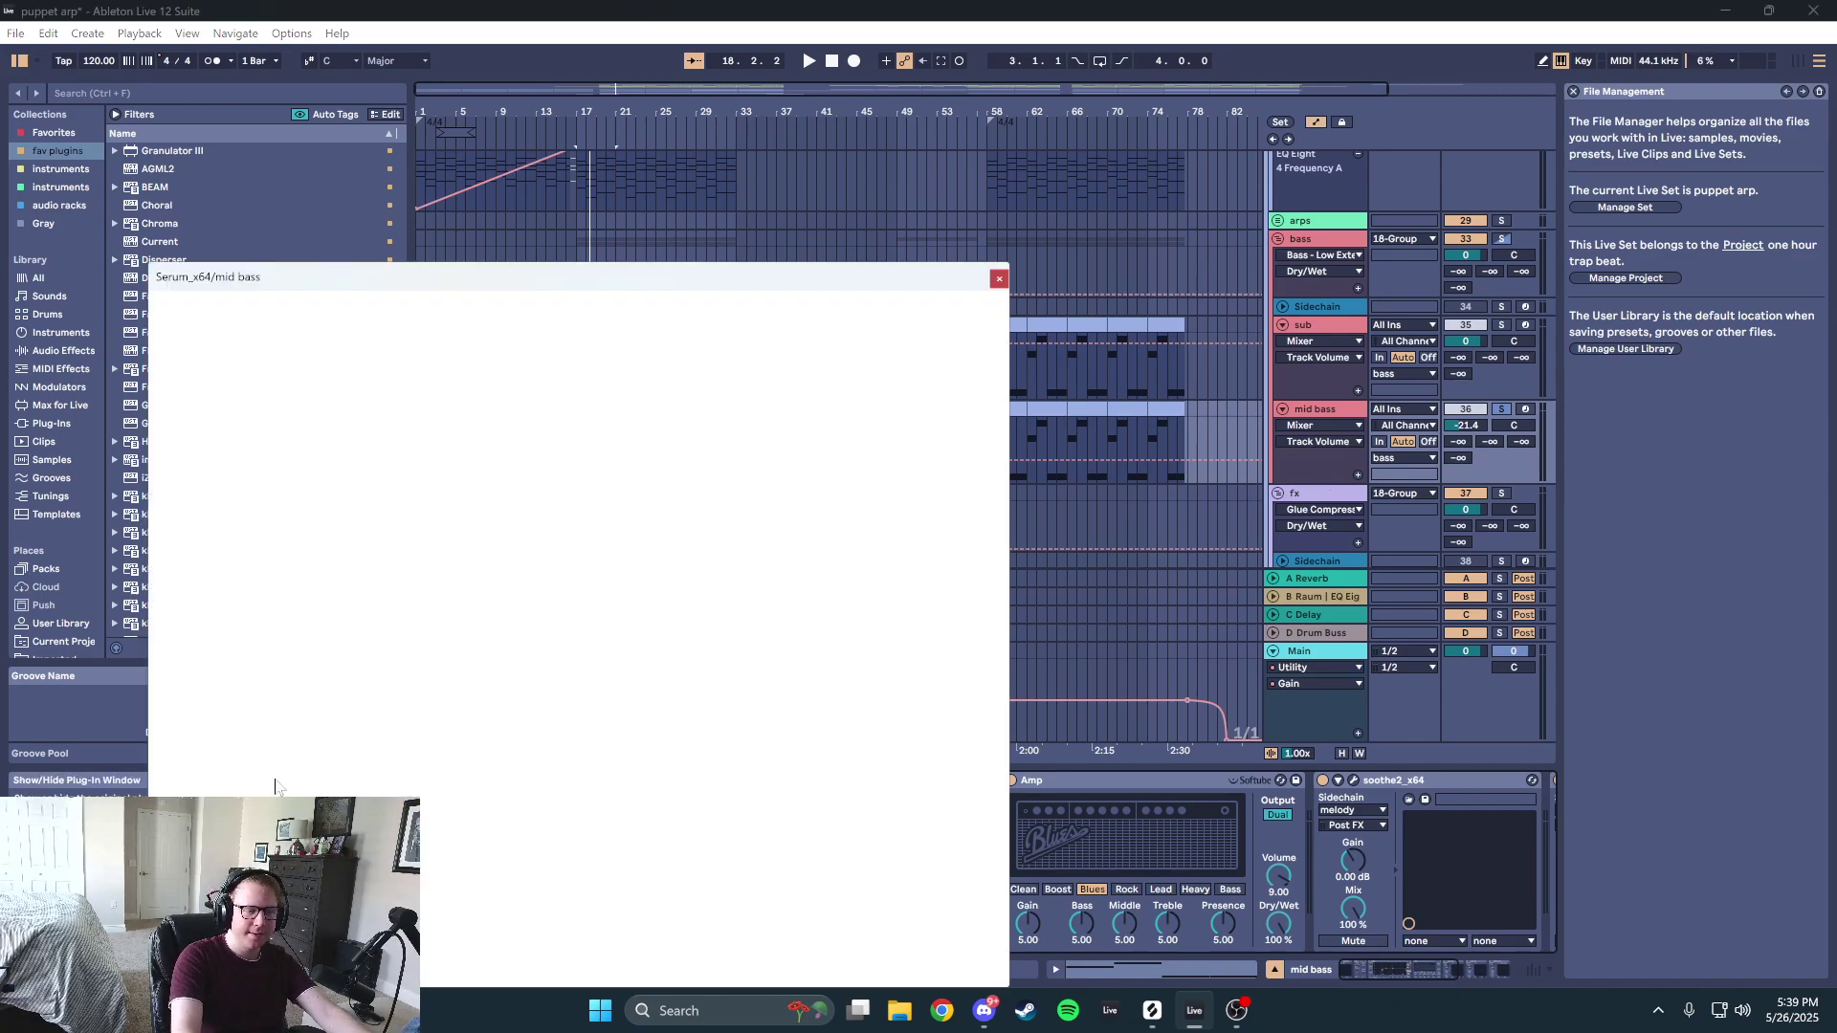
key("space")
key("space")
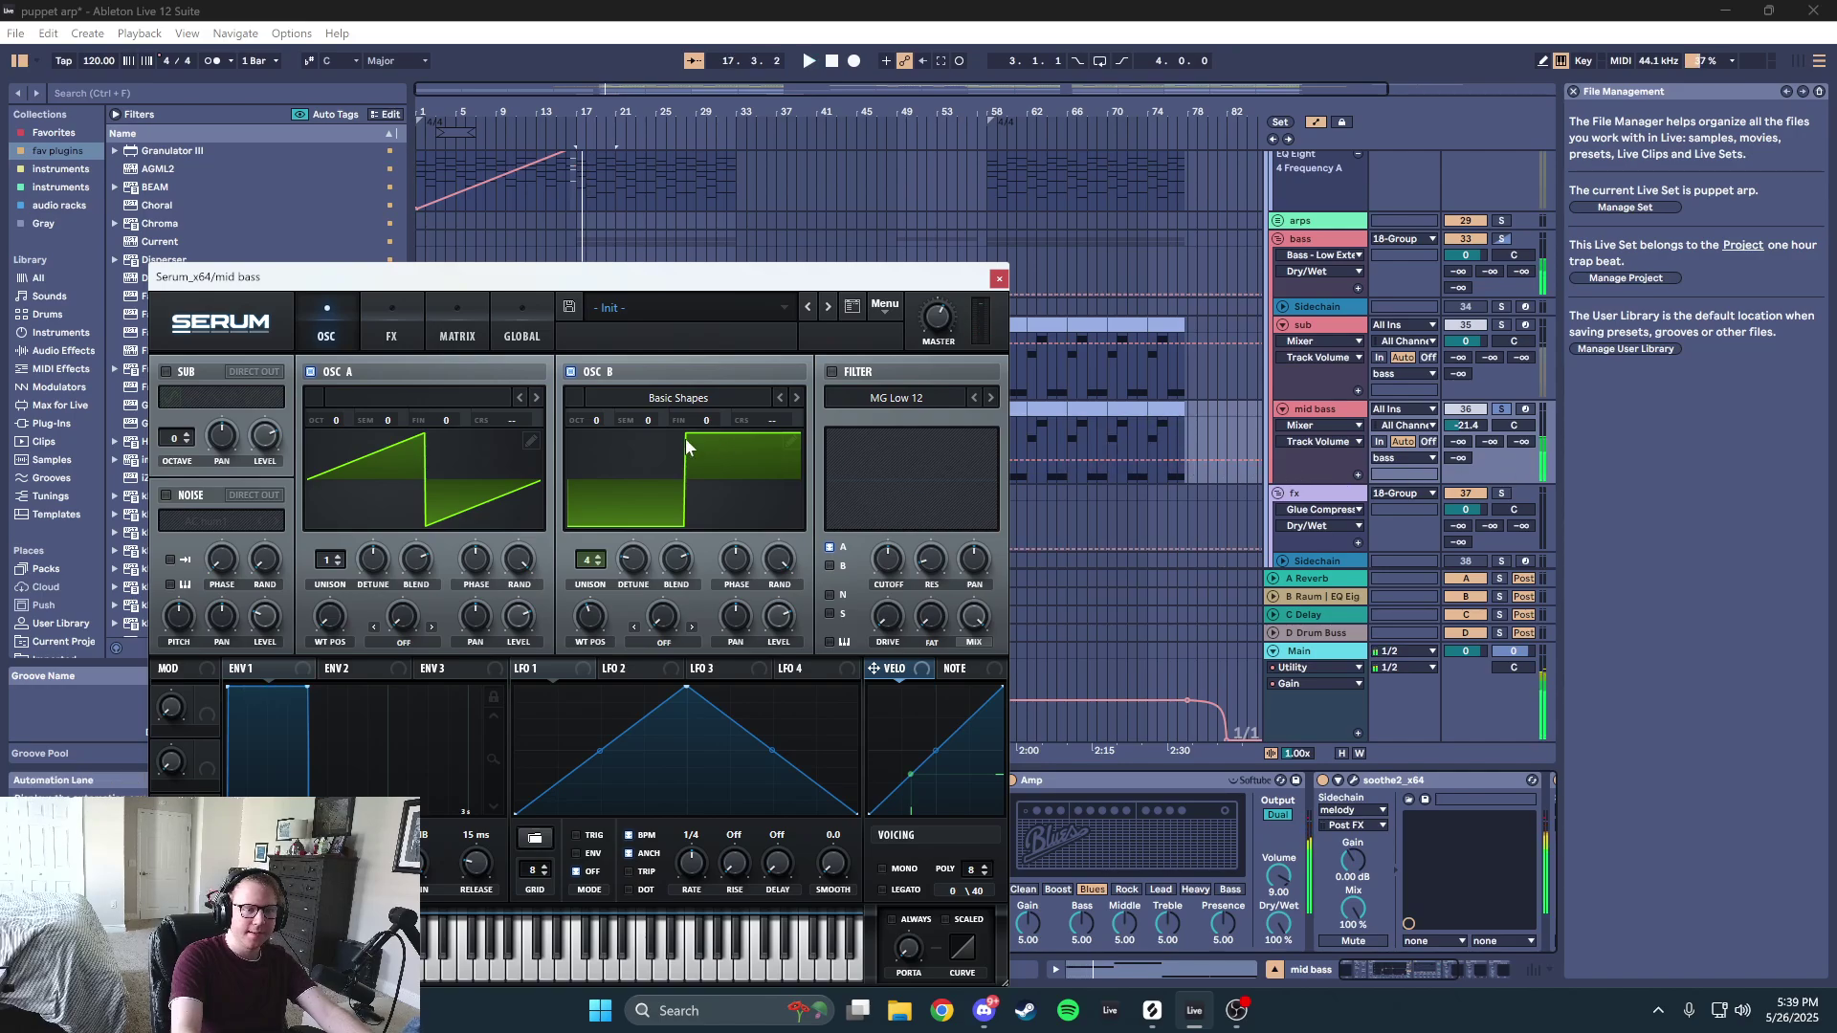
- Examine the distortion and compressor effects and the two oscillators in the mid bass Serum, then close it
left_click(392, 330)
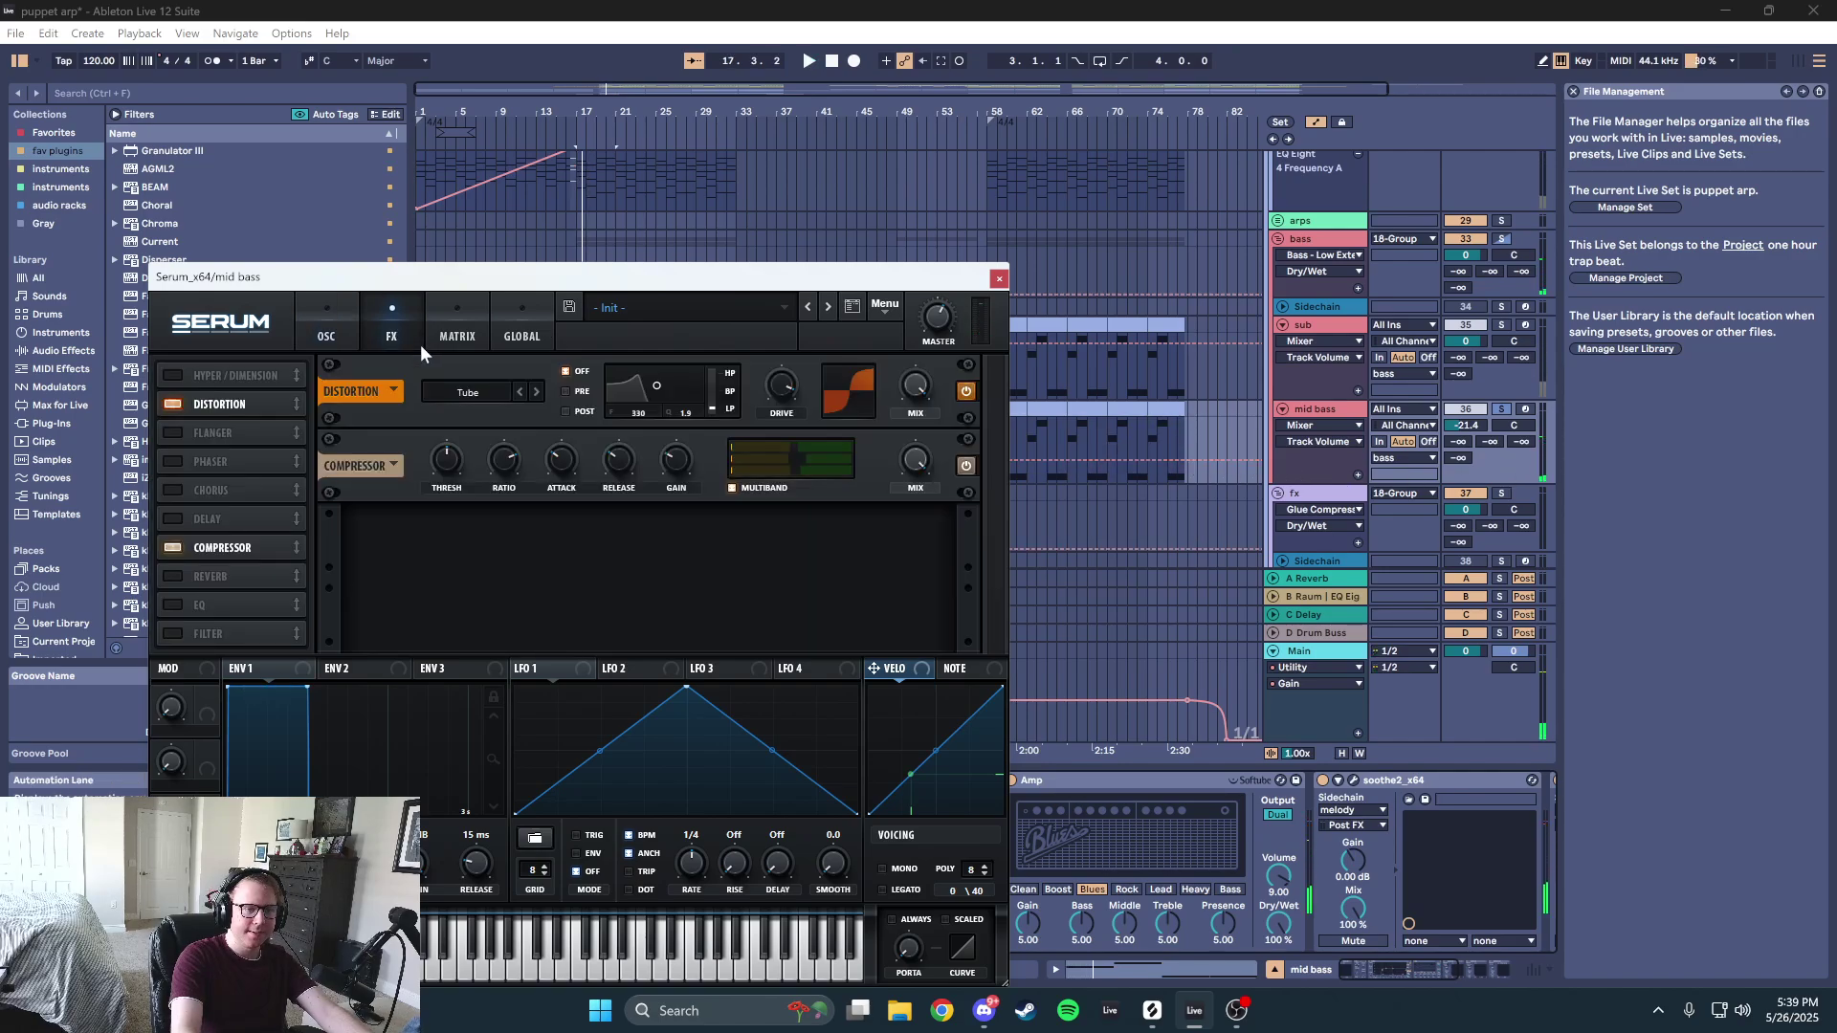
left_click(327, 335)
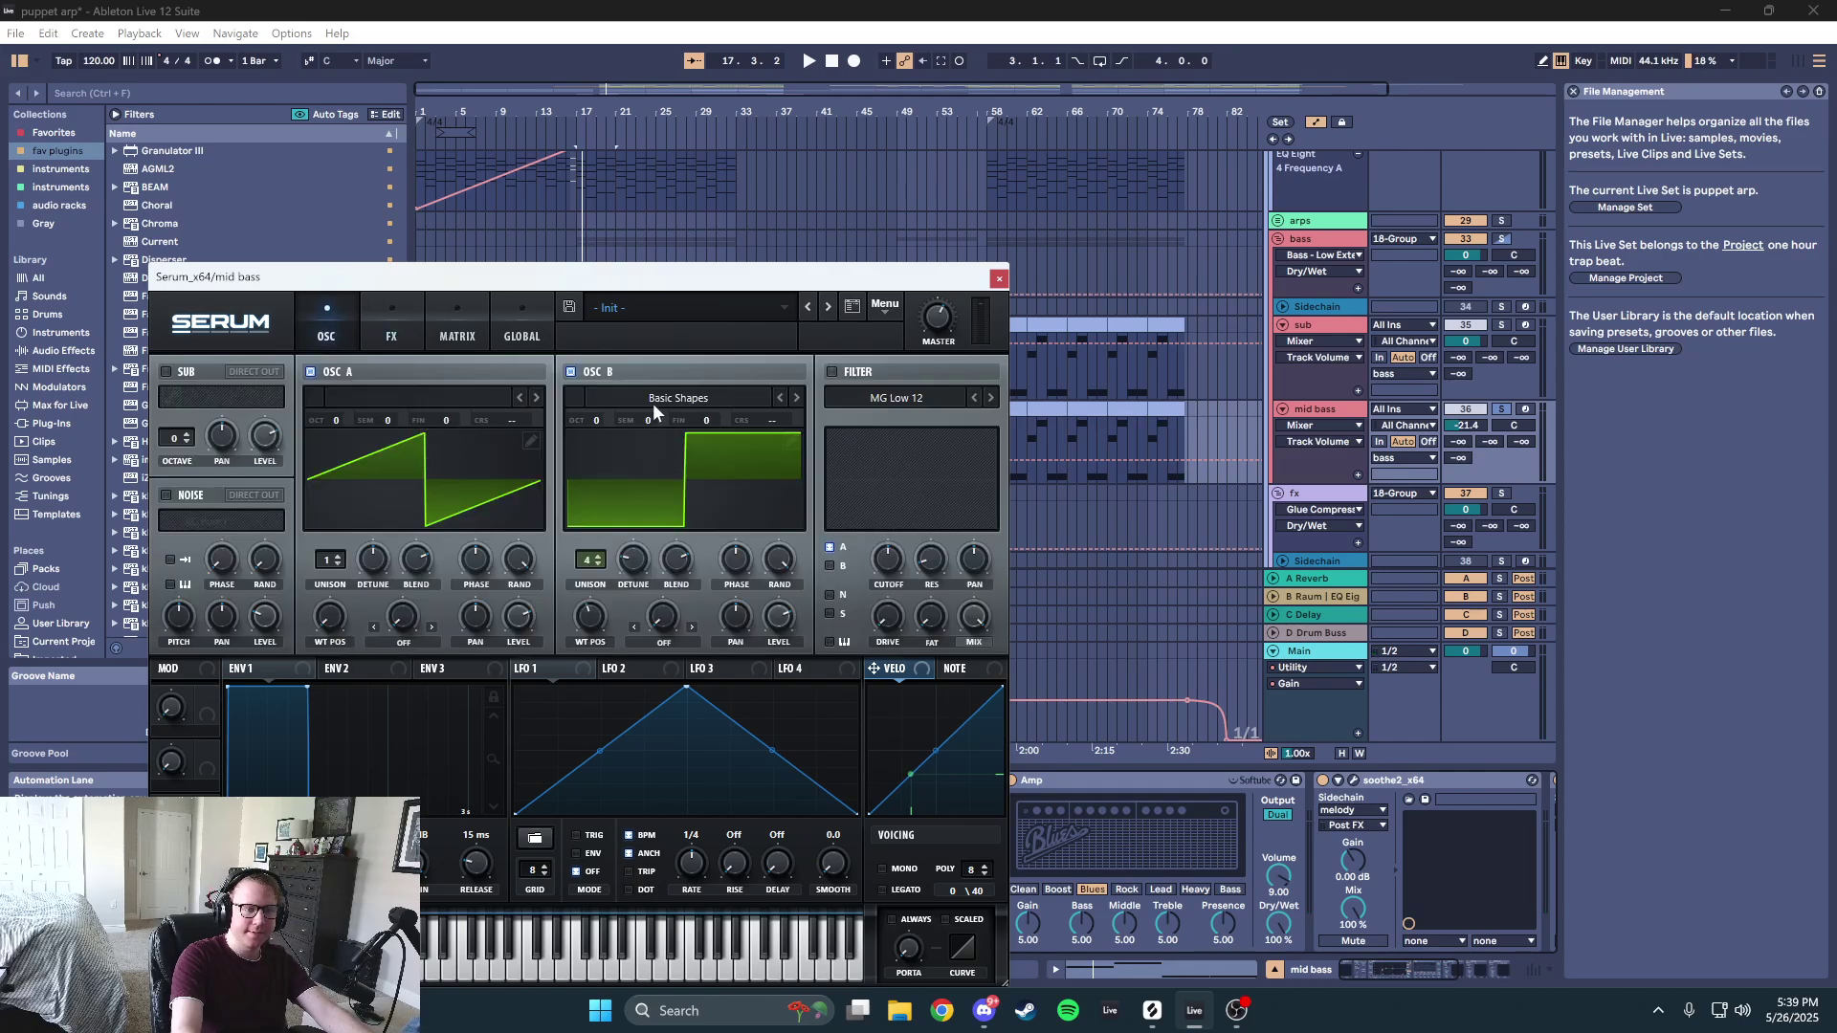
left_click(391, 333)
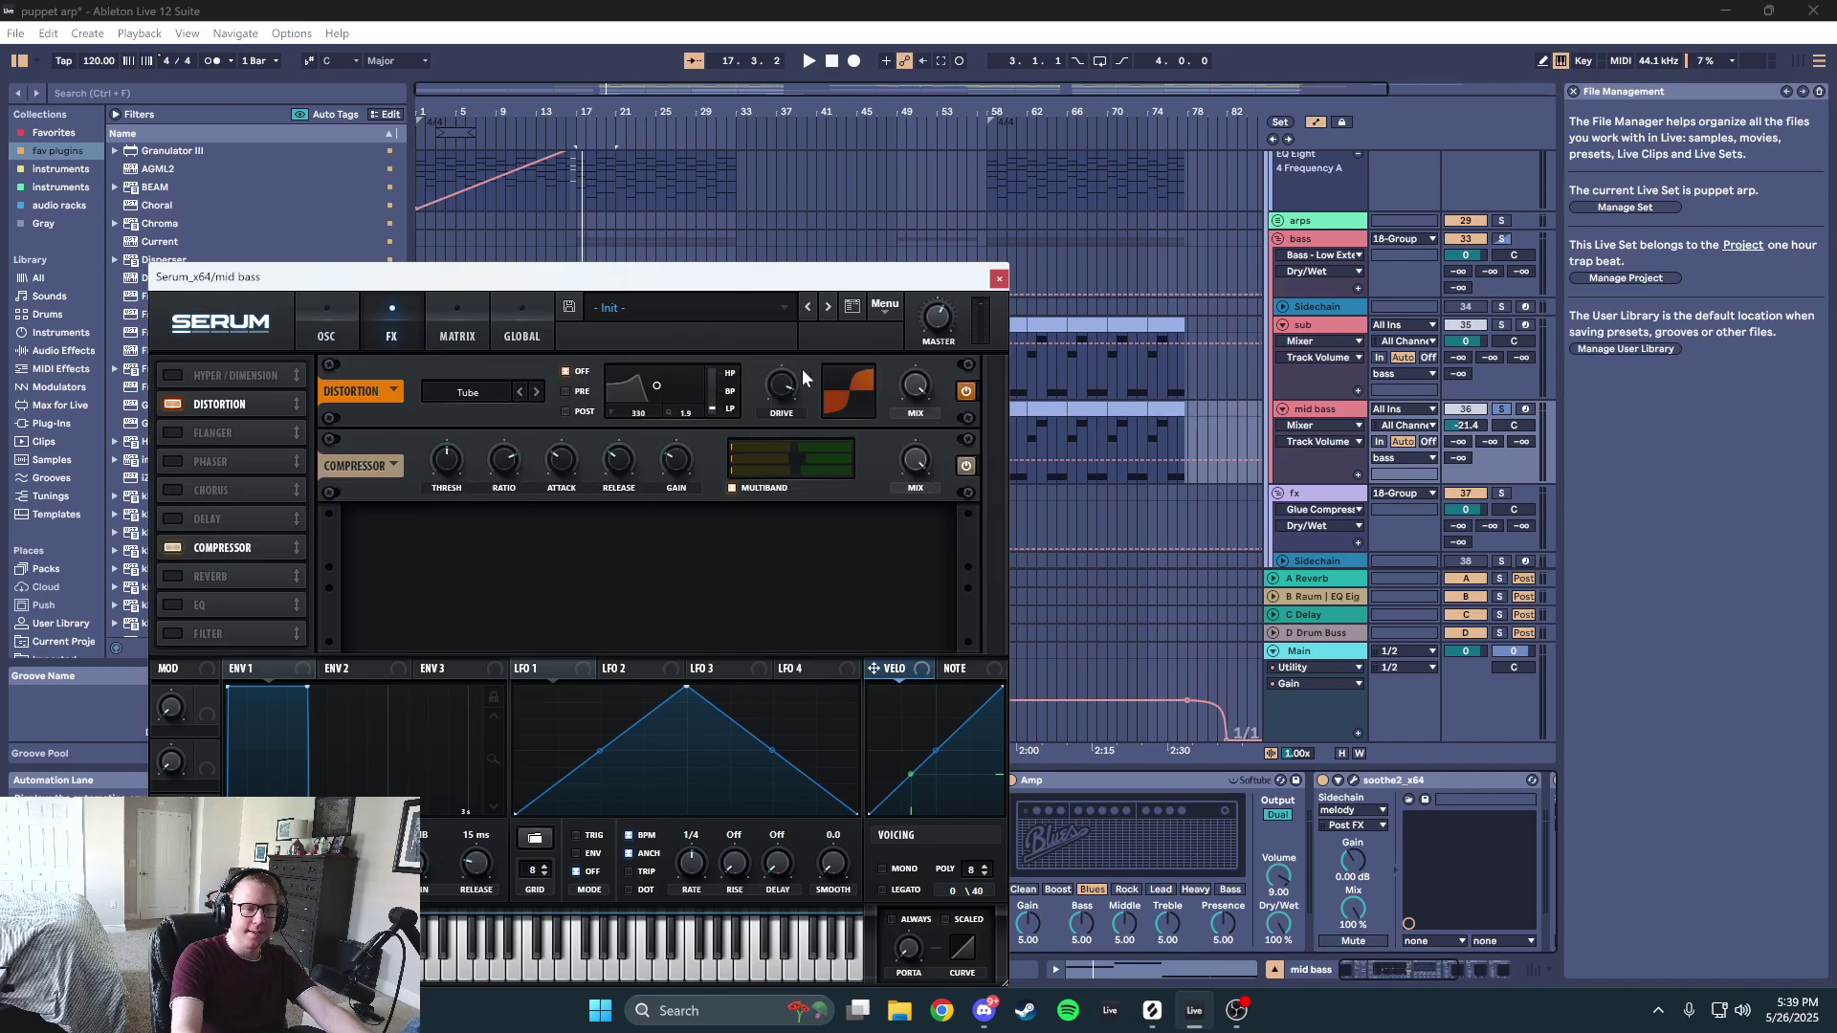
left_click(998, 281)
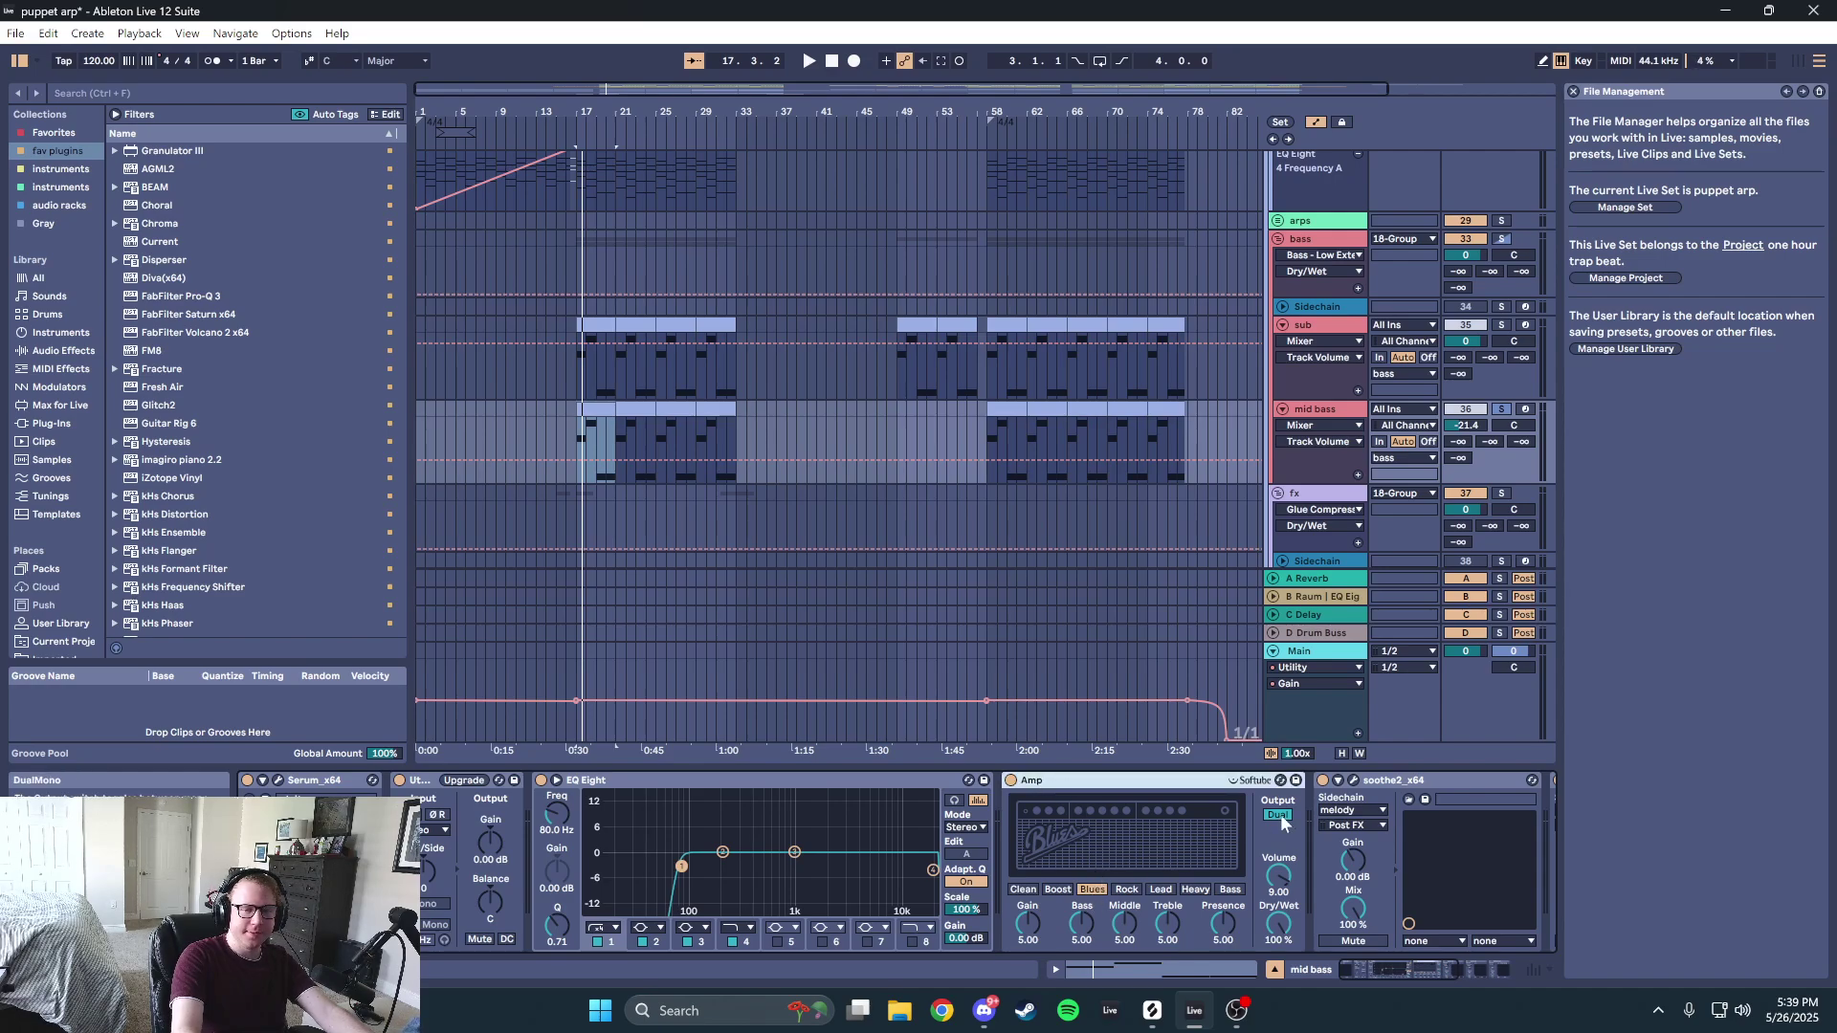
- Play the mid bass alone, then solo the 28 Serum_x64 track with it and play both from bar 17
key("space")
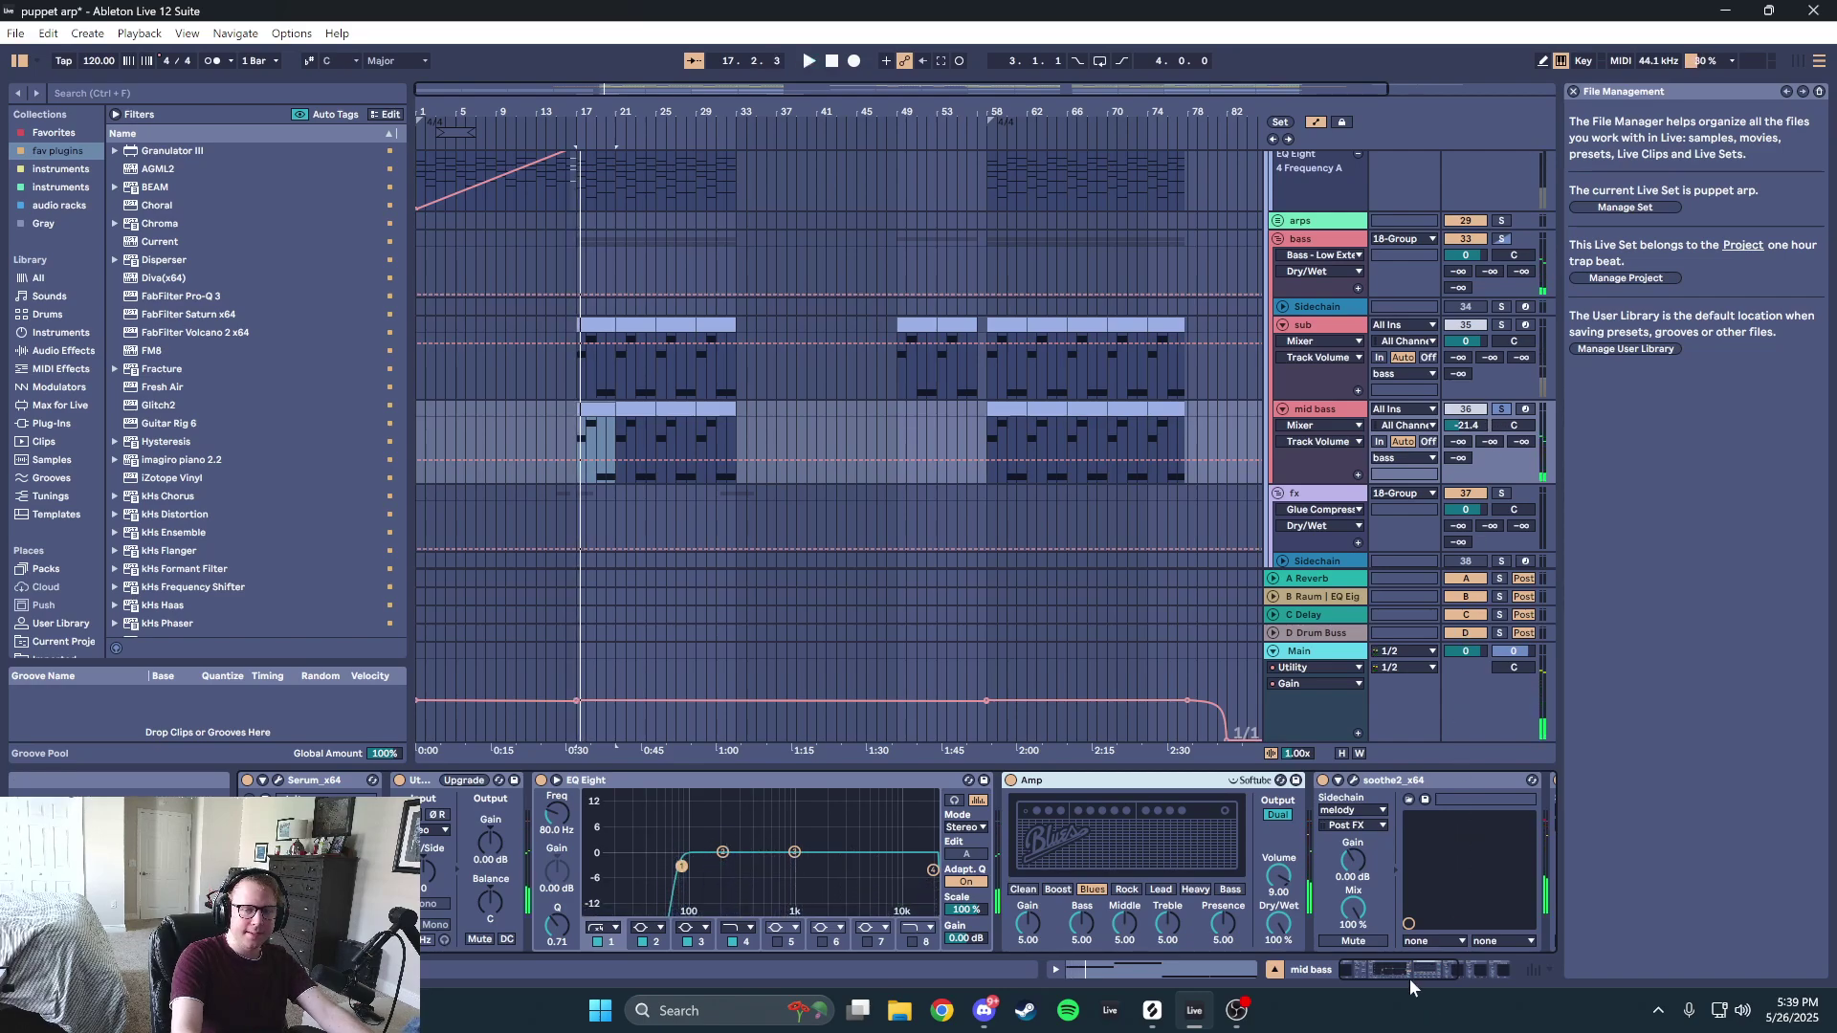
left_click_drag(1409, 979, 1468, 965)
scroll(1282, 564, "up", 5)
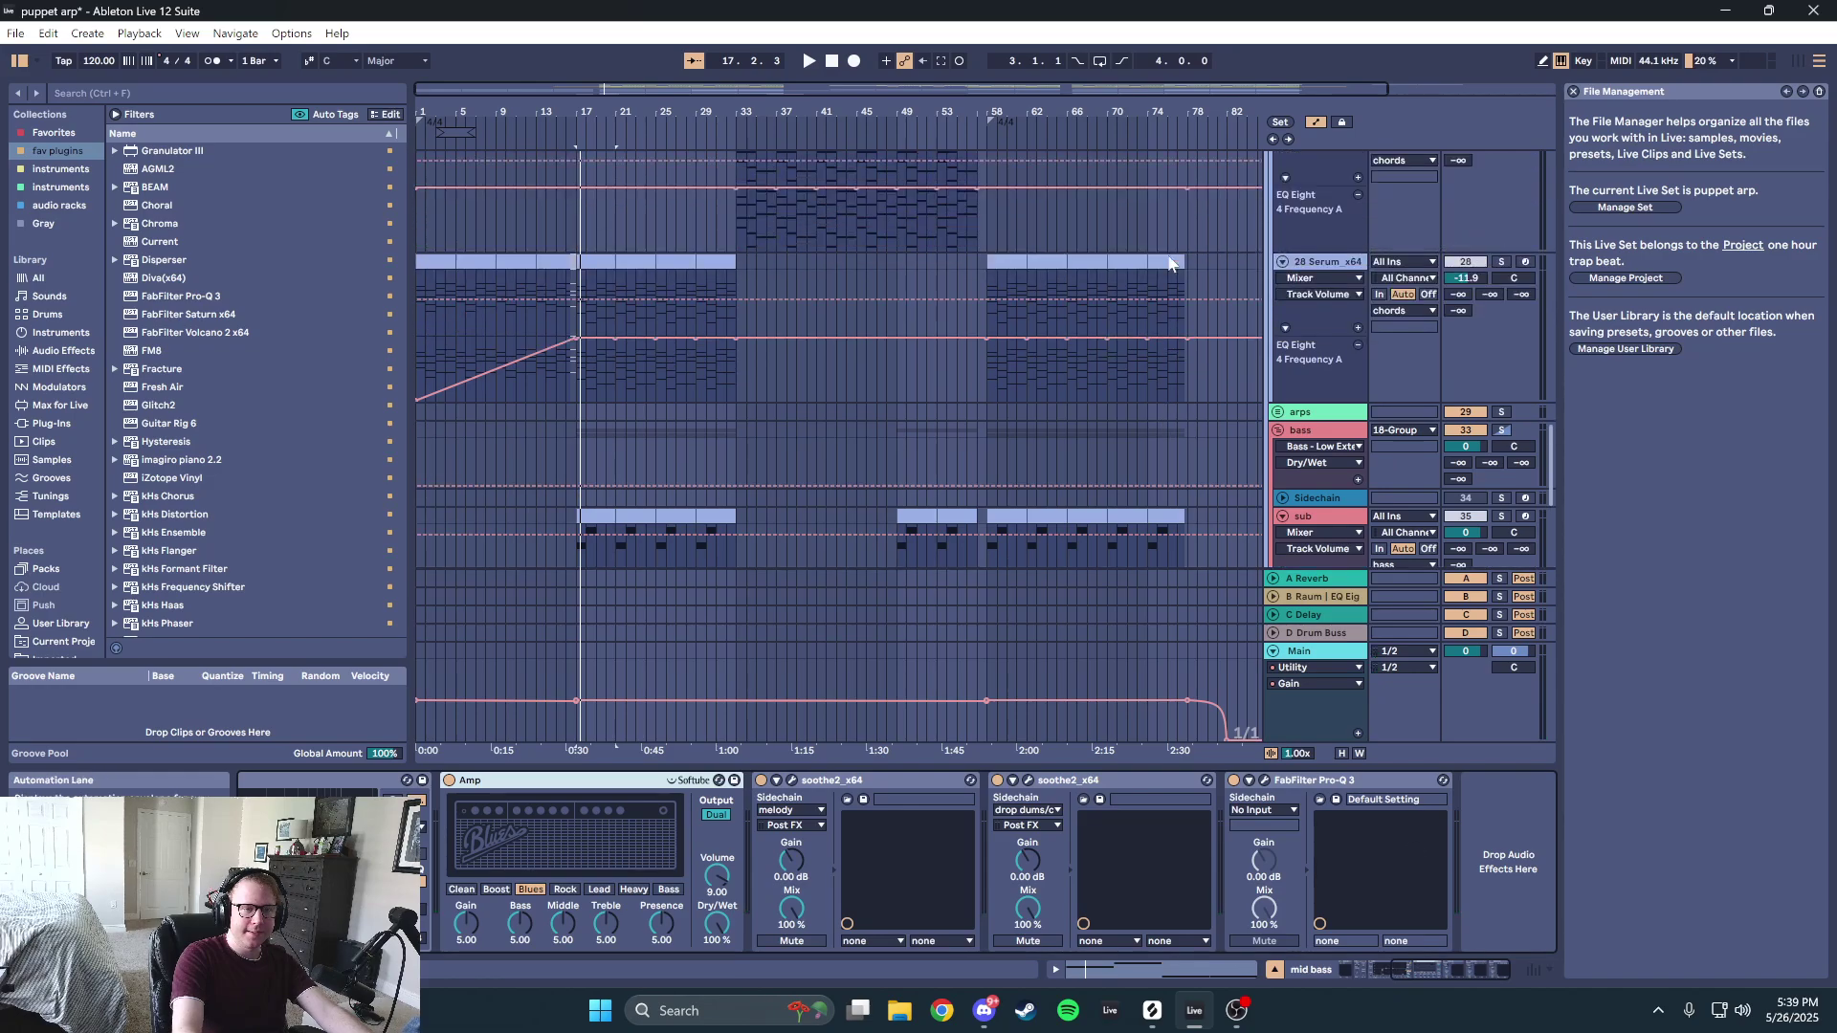
left_click(1502, 321)
scroll(1242, 363, "down", 3)
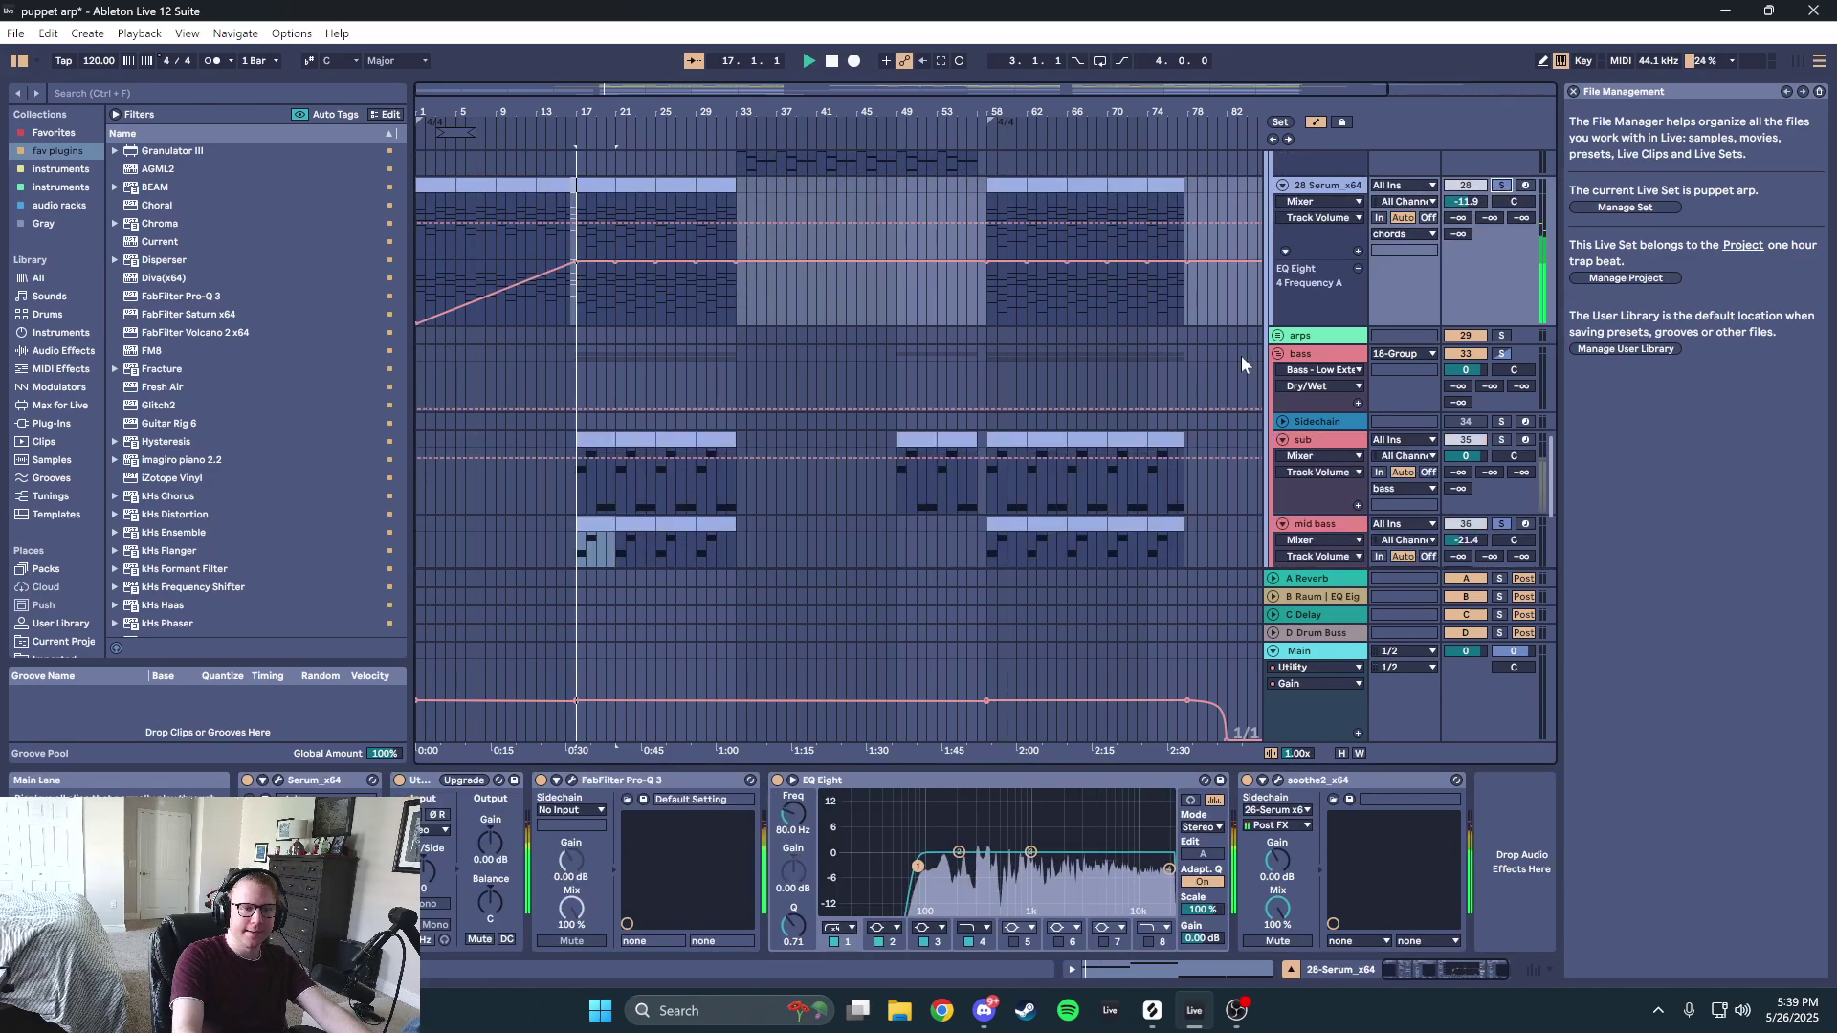
scroll(1242, 359, "down", 2)
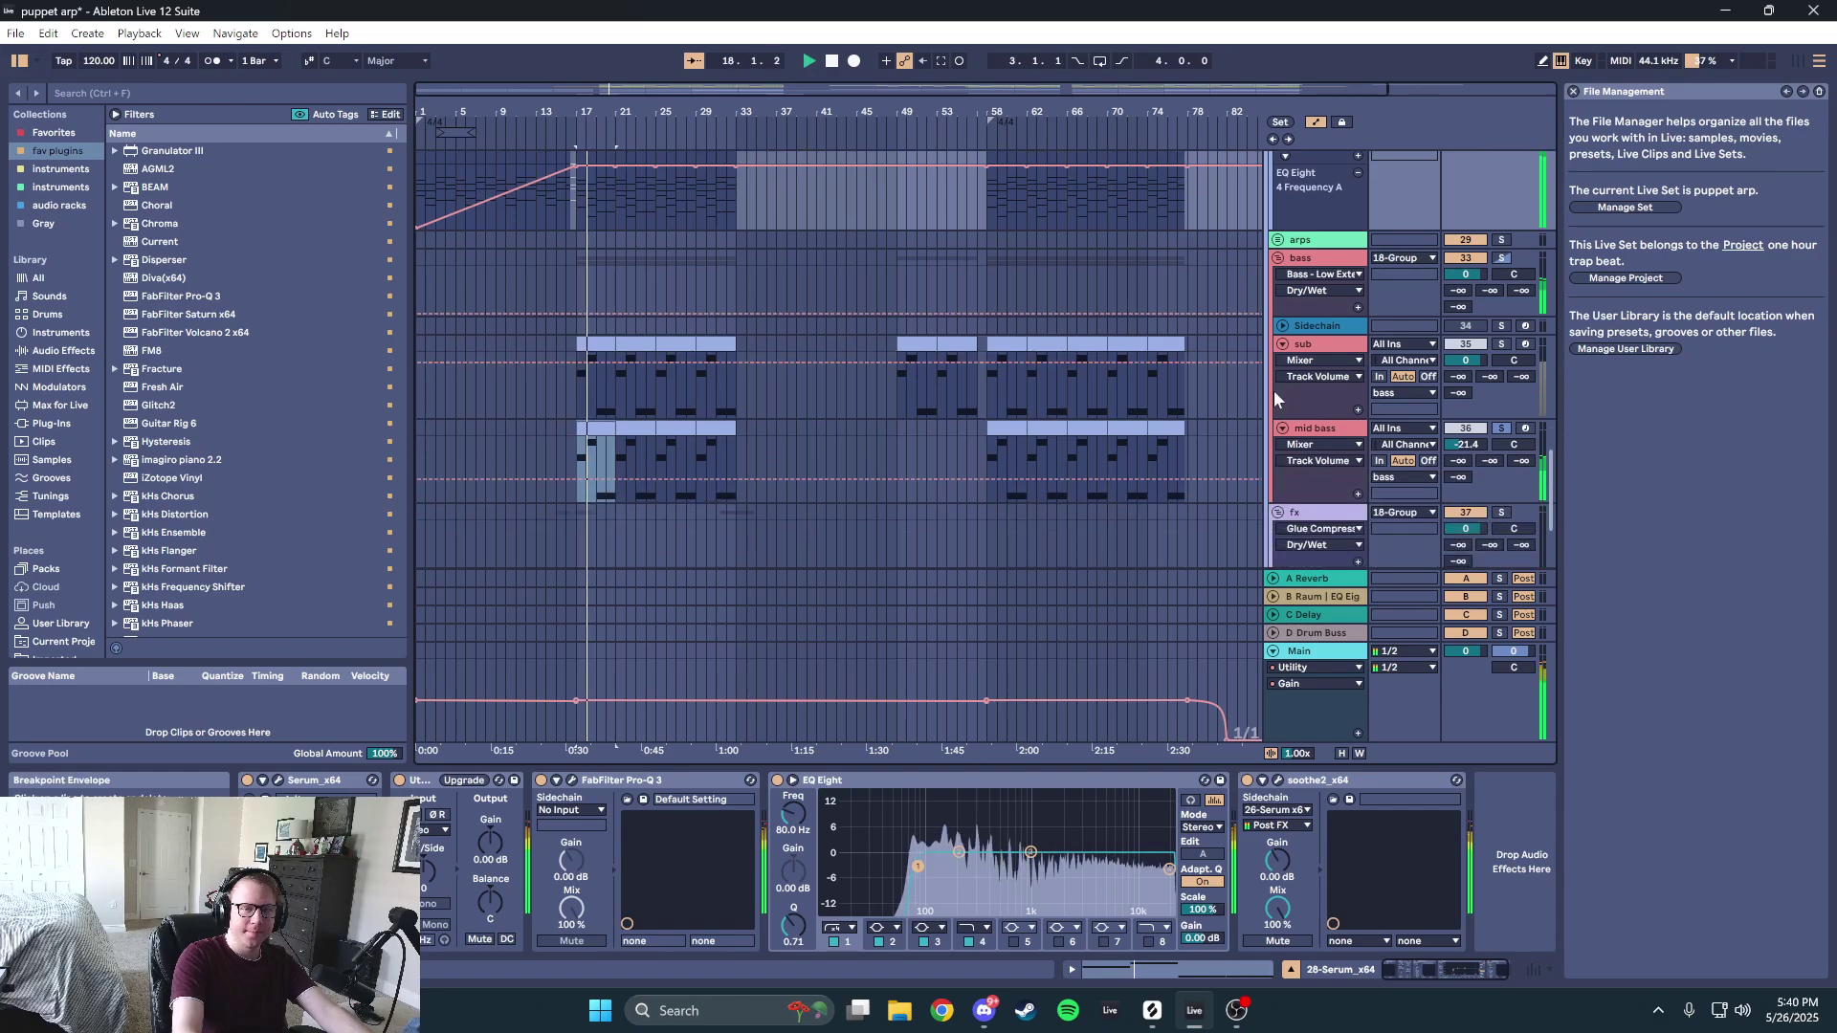
- Check the low cut in the mid bass track's FabFilter Pro-Q 3 and close the plug-in
left_click(1313, 429)
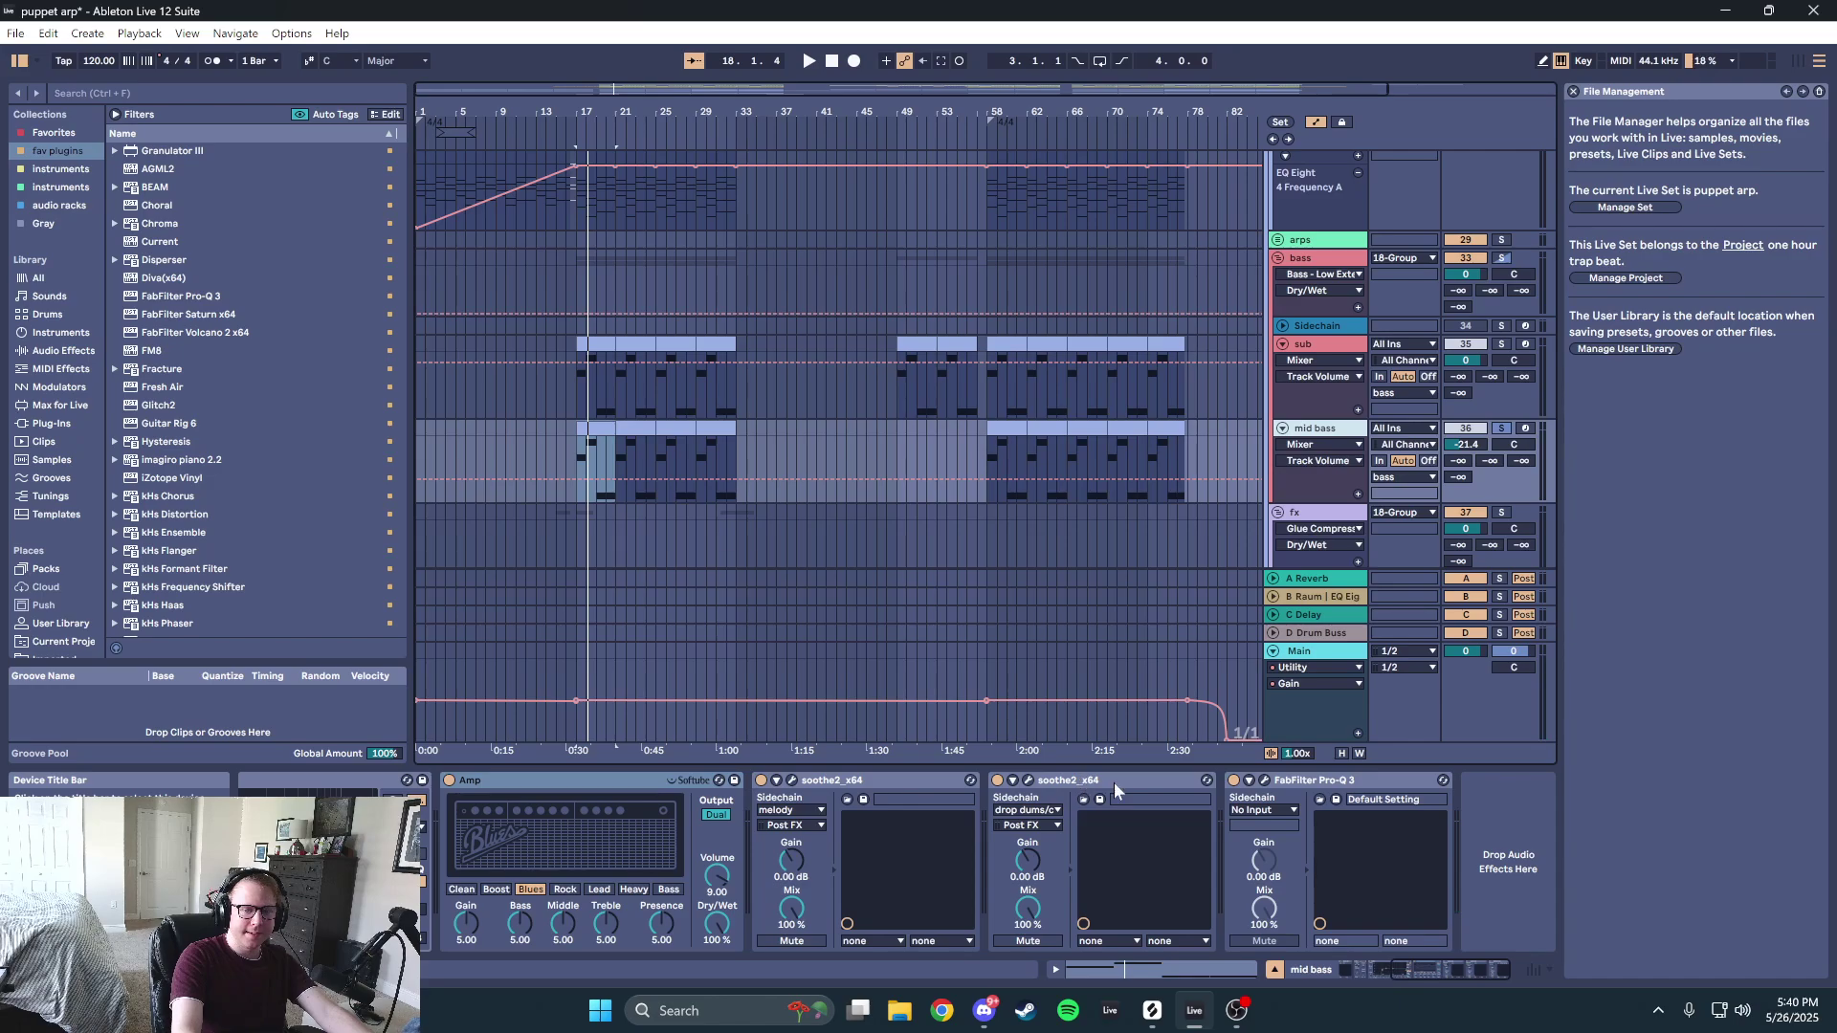
left_click(1265, 780)
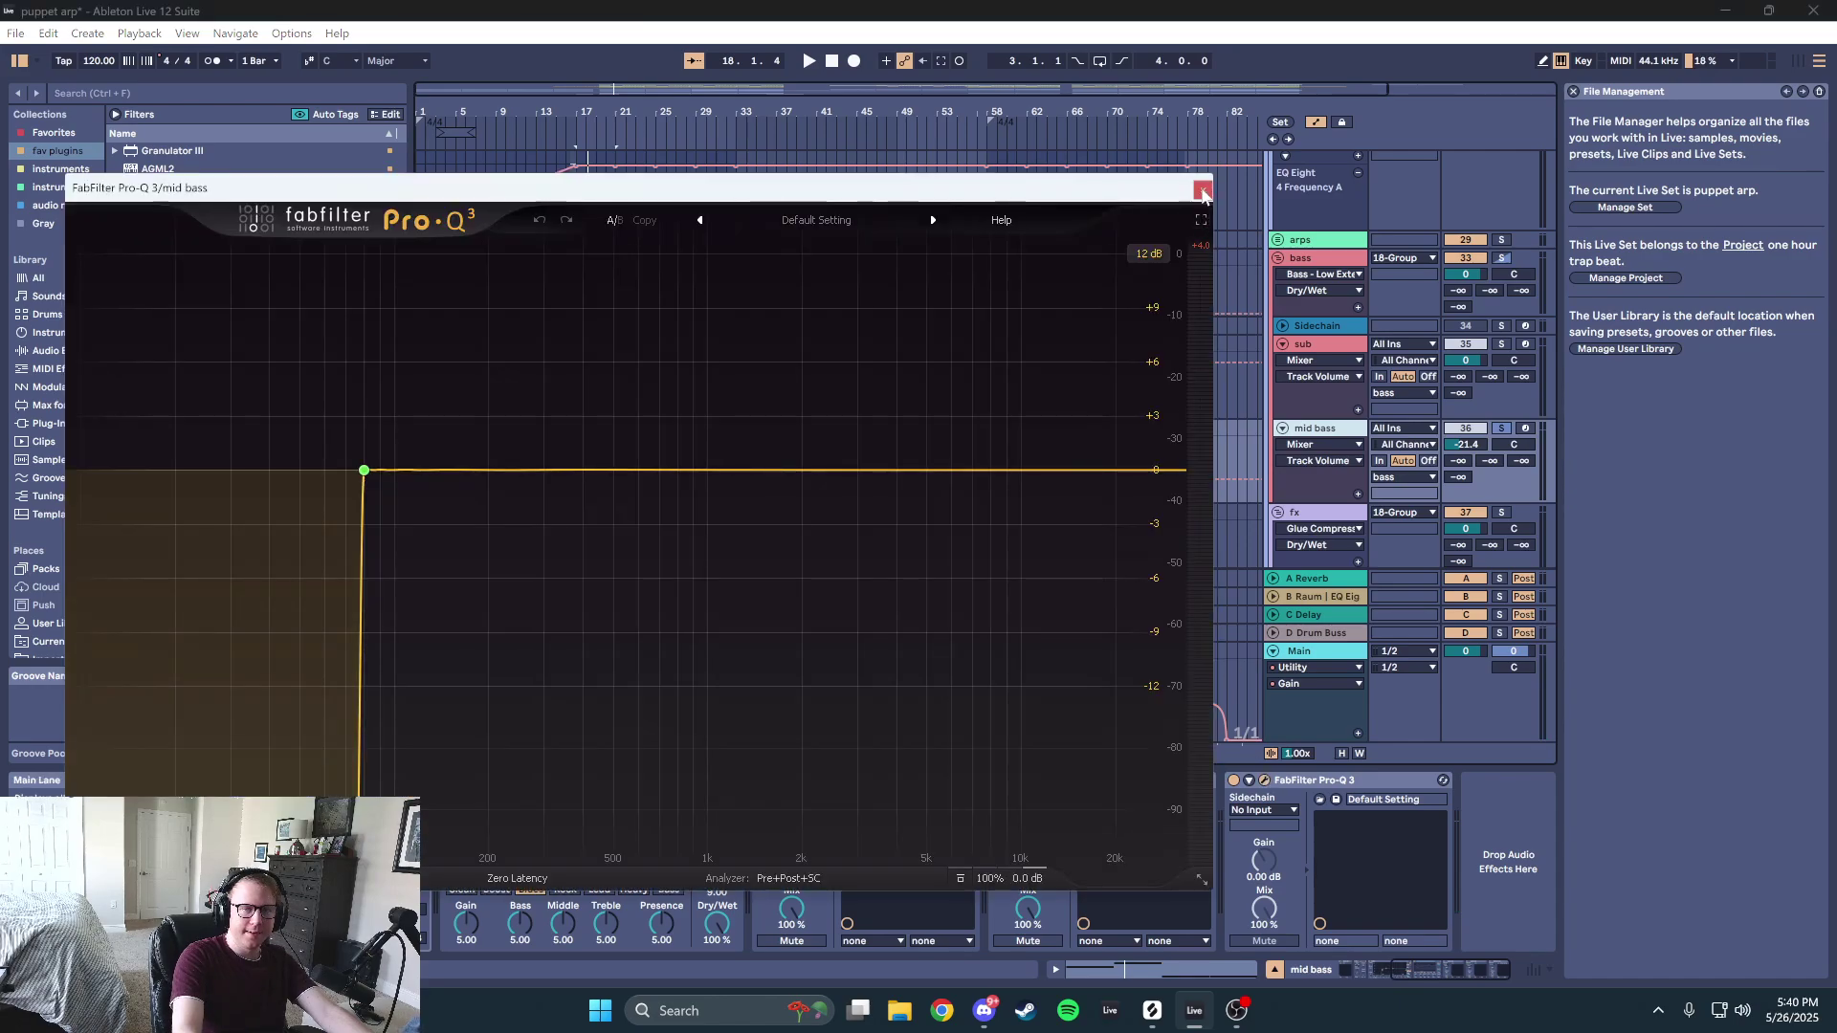
left_click(1202, 191)
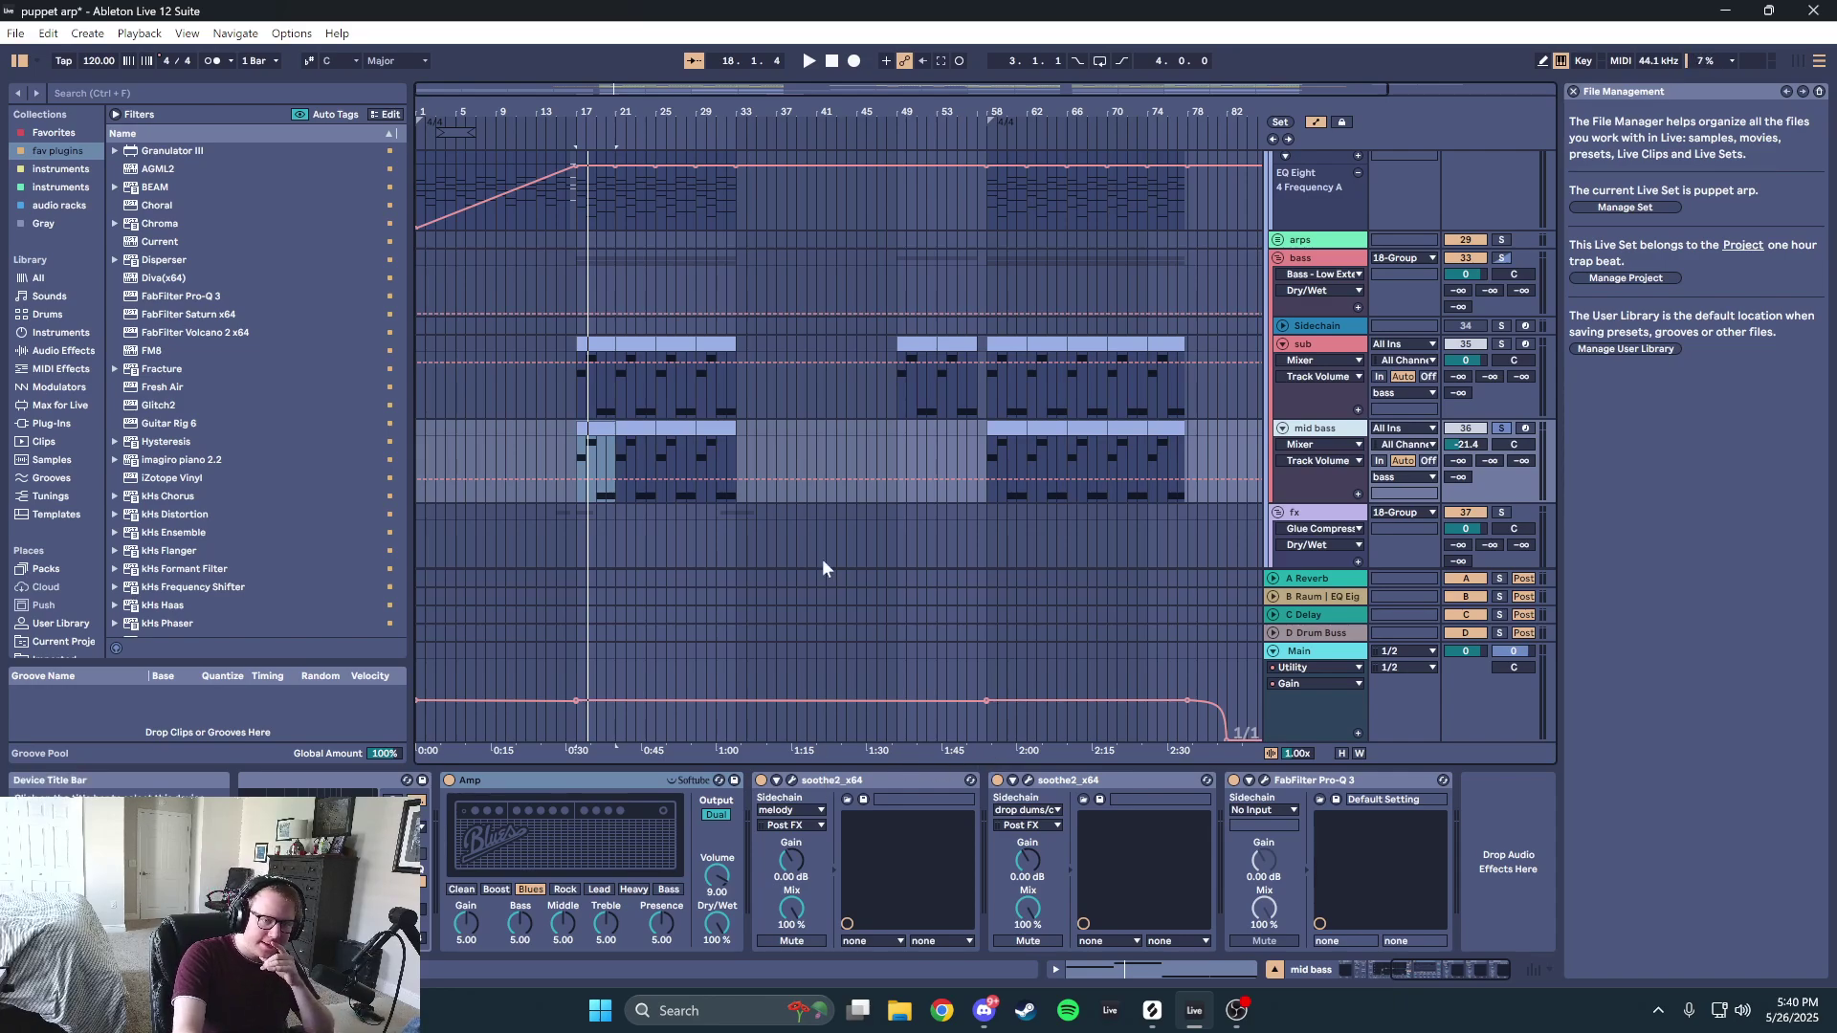
scroll(823, 550, "up", 3)
scroll(822, 541, "up", 5)
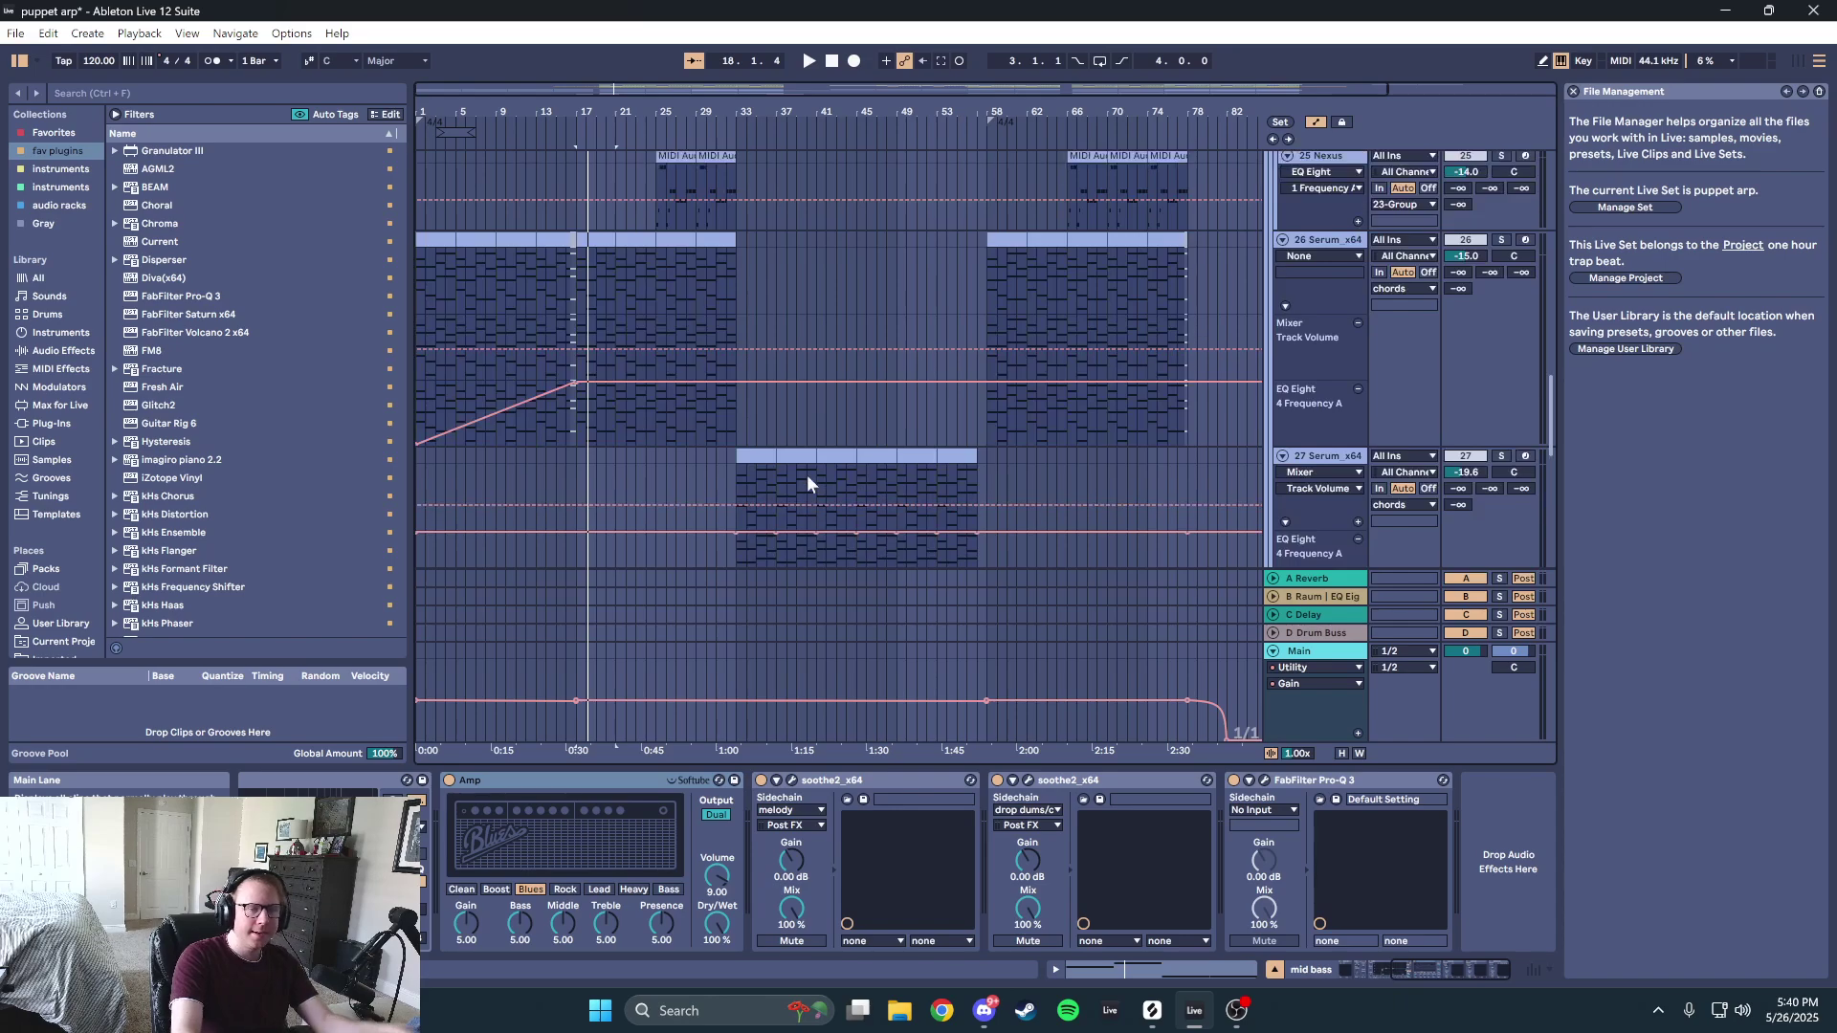
scroll(796, 415, "up", 10)
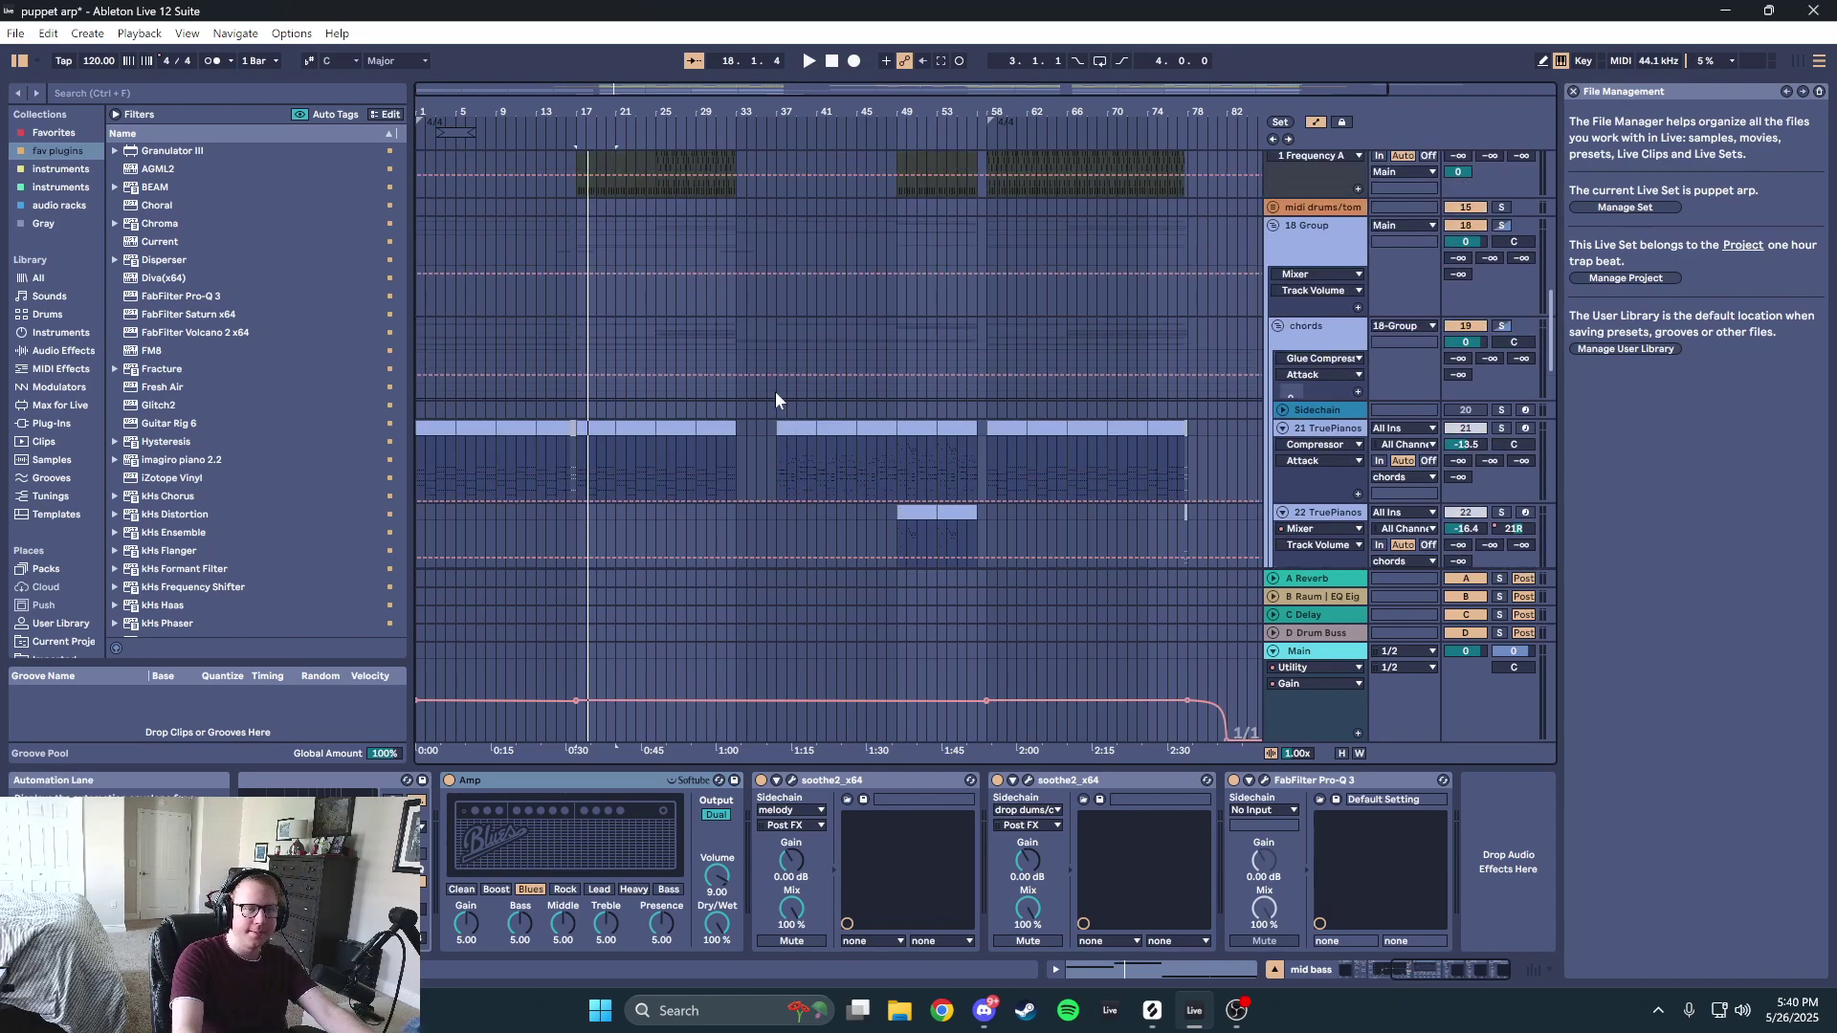
scroll(794, 392, "down", 10)
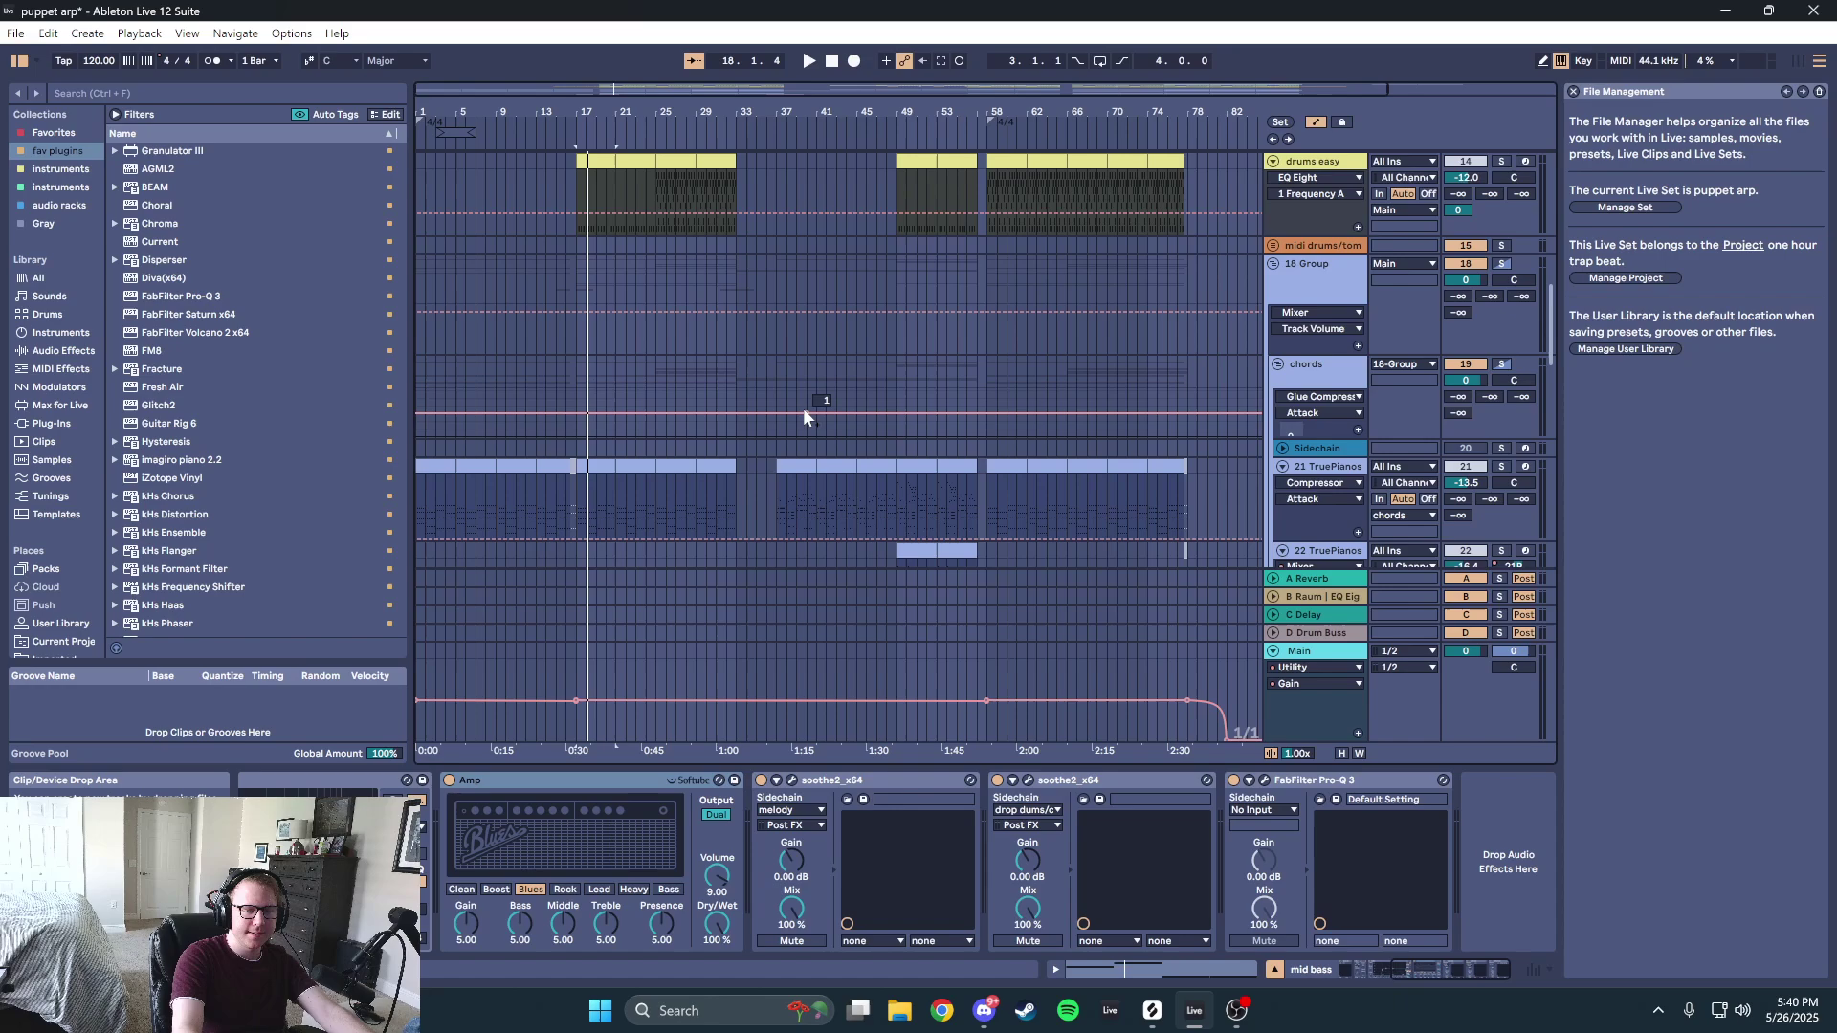
scroll(796, 405, "down", 12)
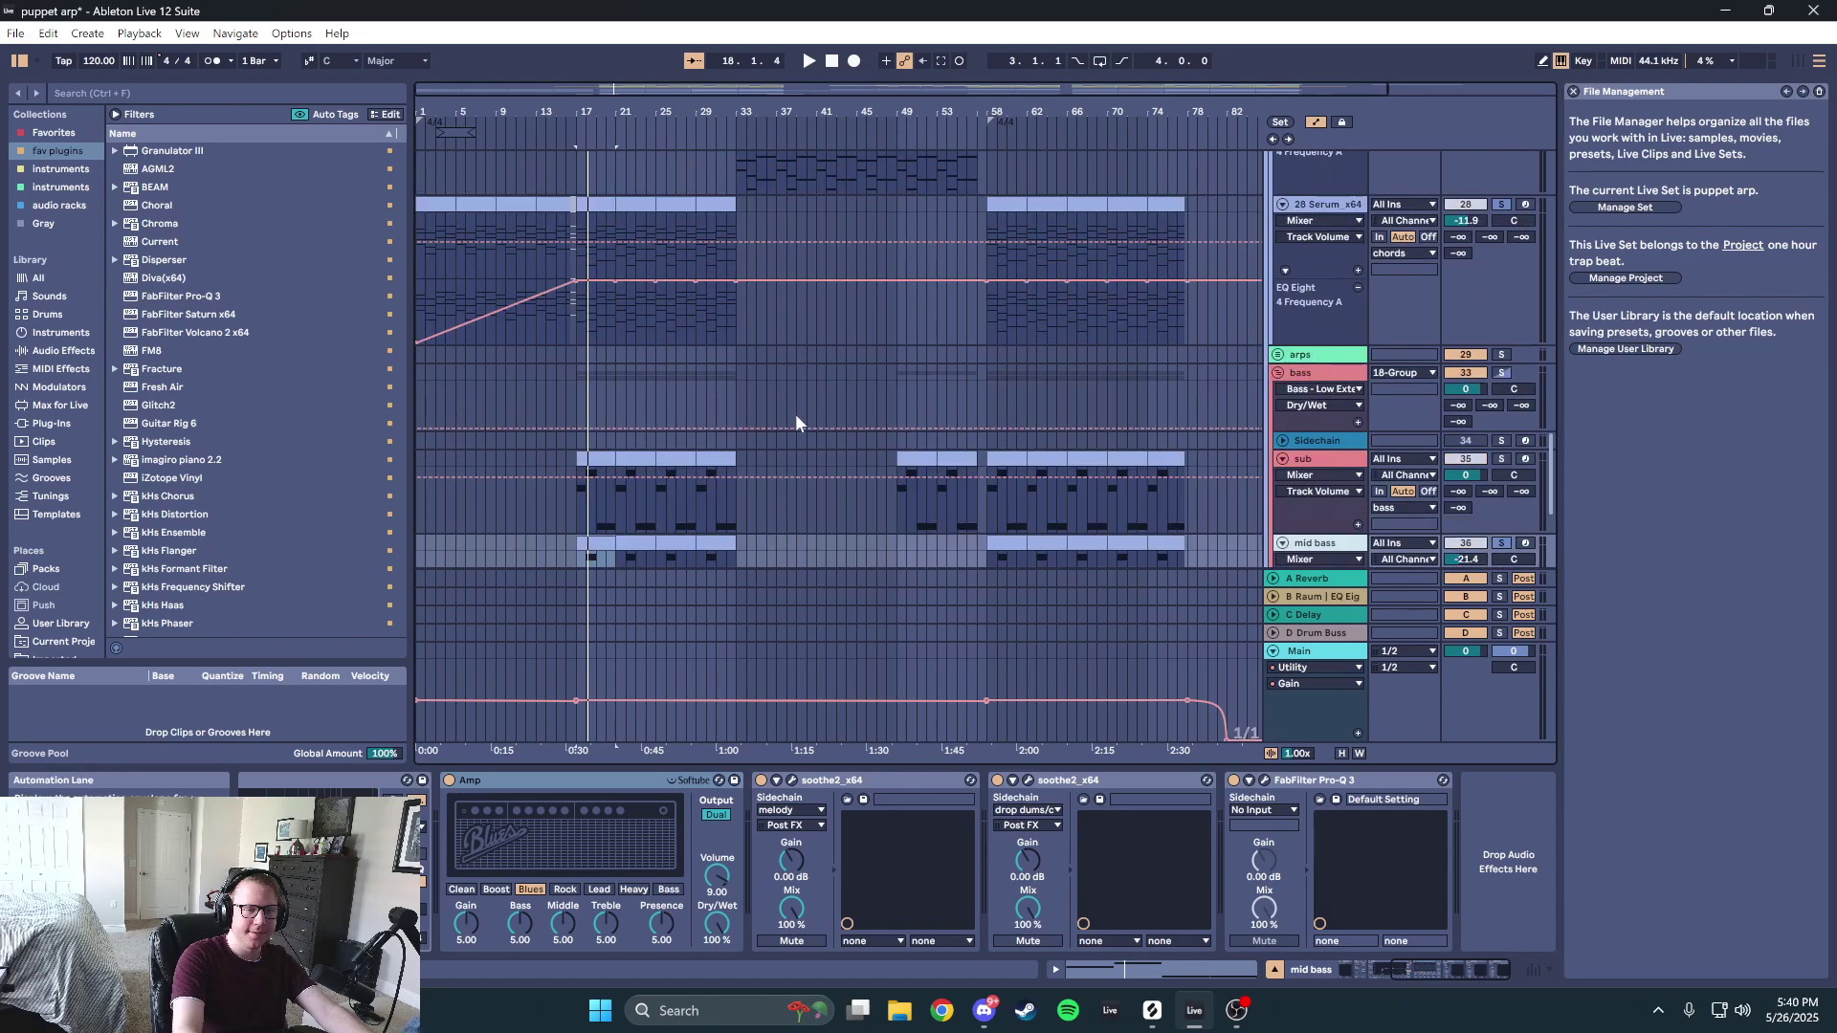
scroll(1196, 463, "up", 3)
- Watch the mid bass track's melody-sidechained soothe2 while playing from bar 17, first soloed and then in the full mix
mouse_move(1537, 463)
left_mouse_down()
mouse_move(1565, 187)
mouse_move(1535, 498)
left_mouse_up()
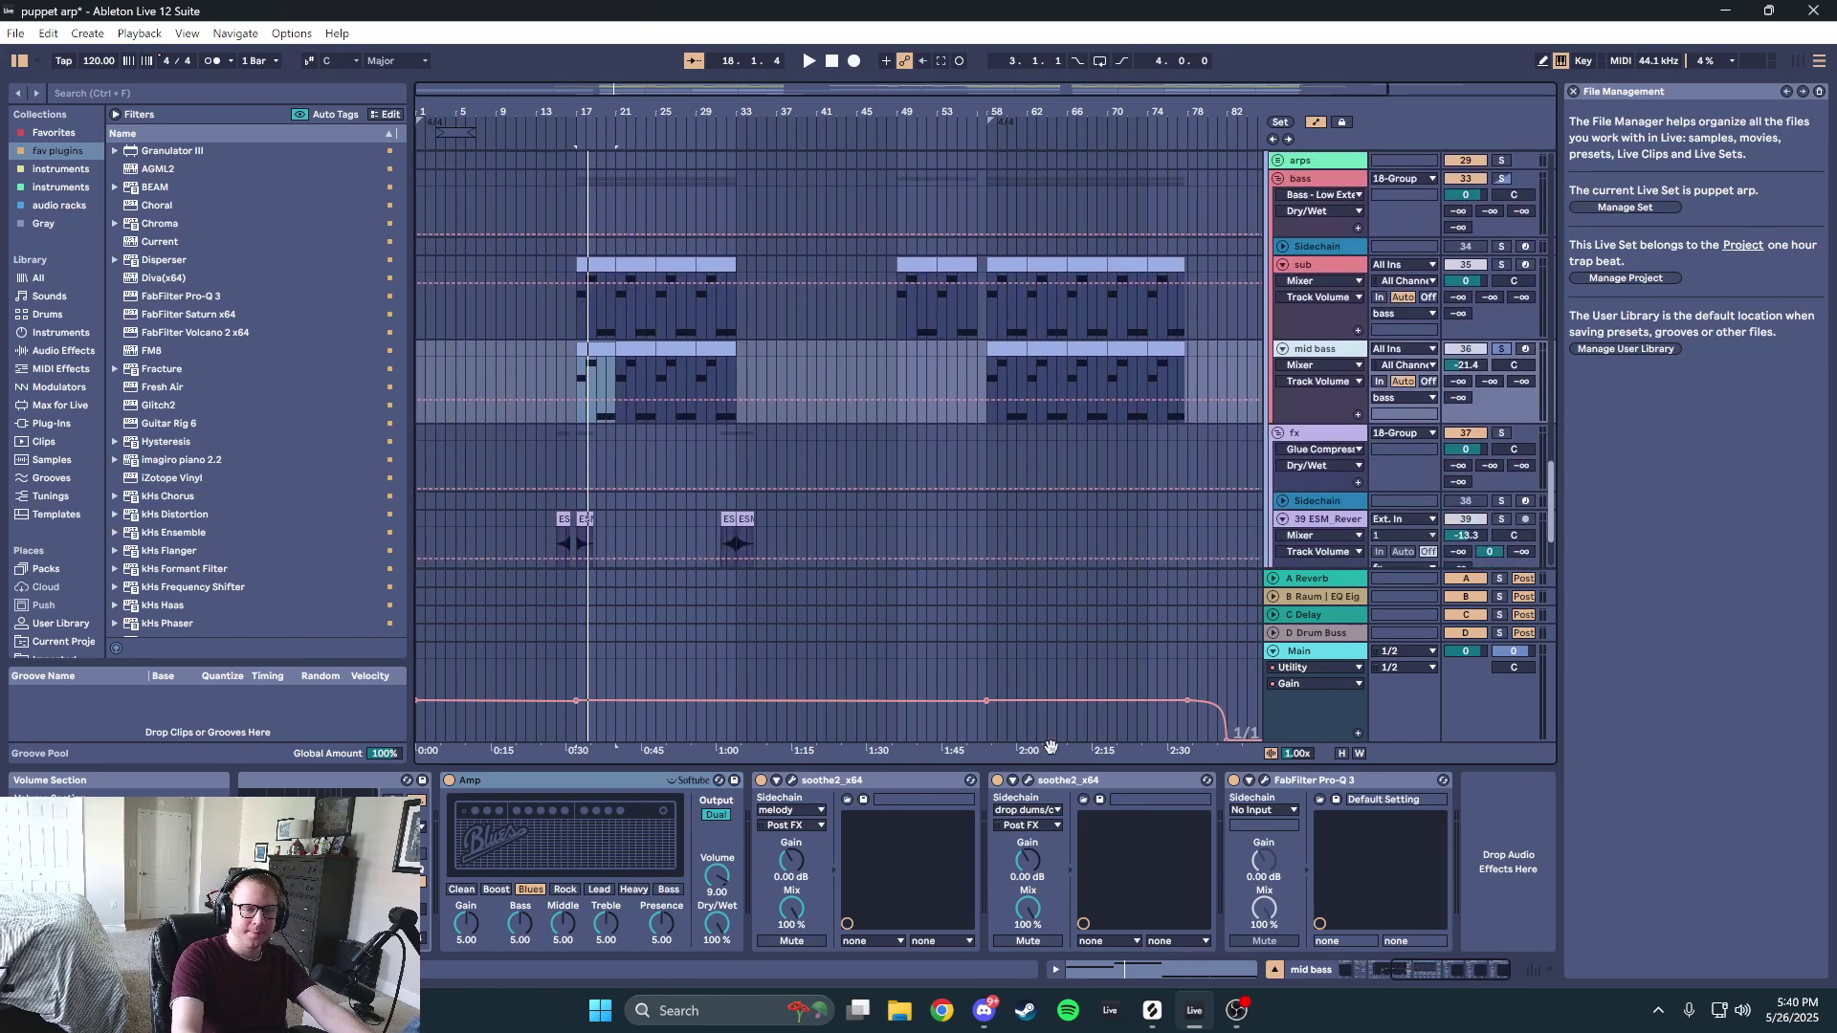
left_click(793, 781)
key("space")
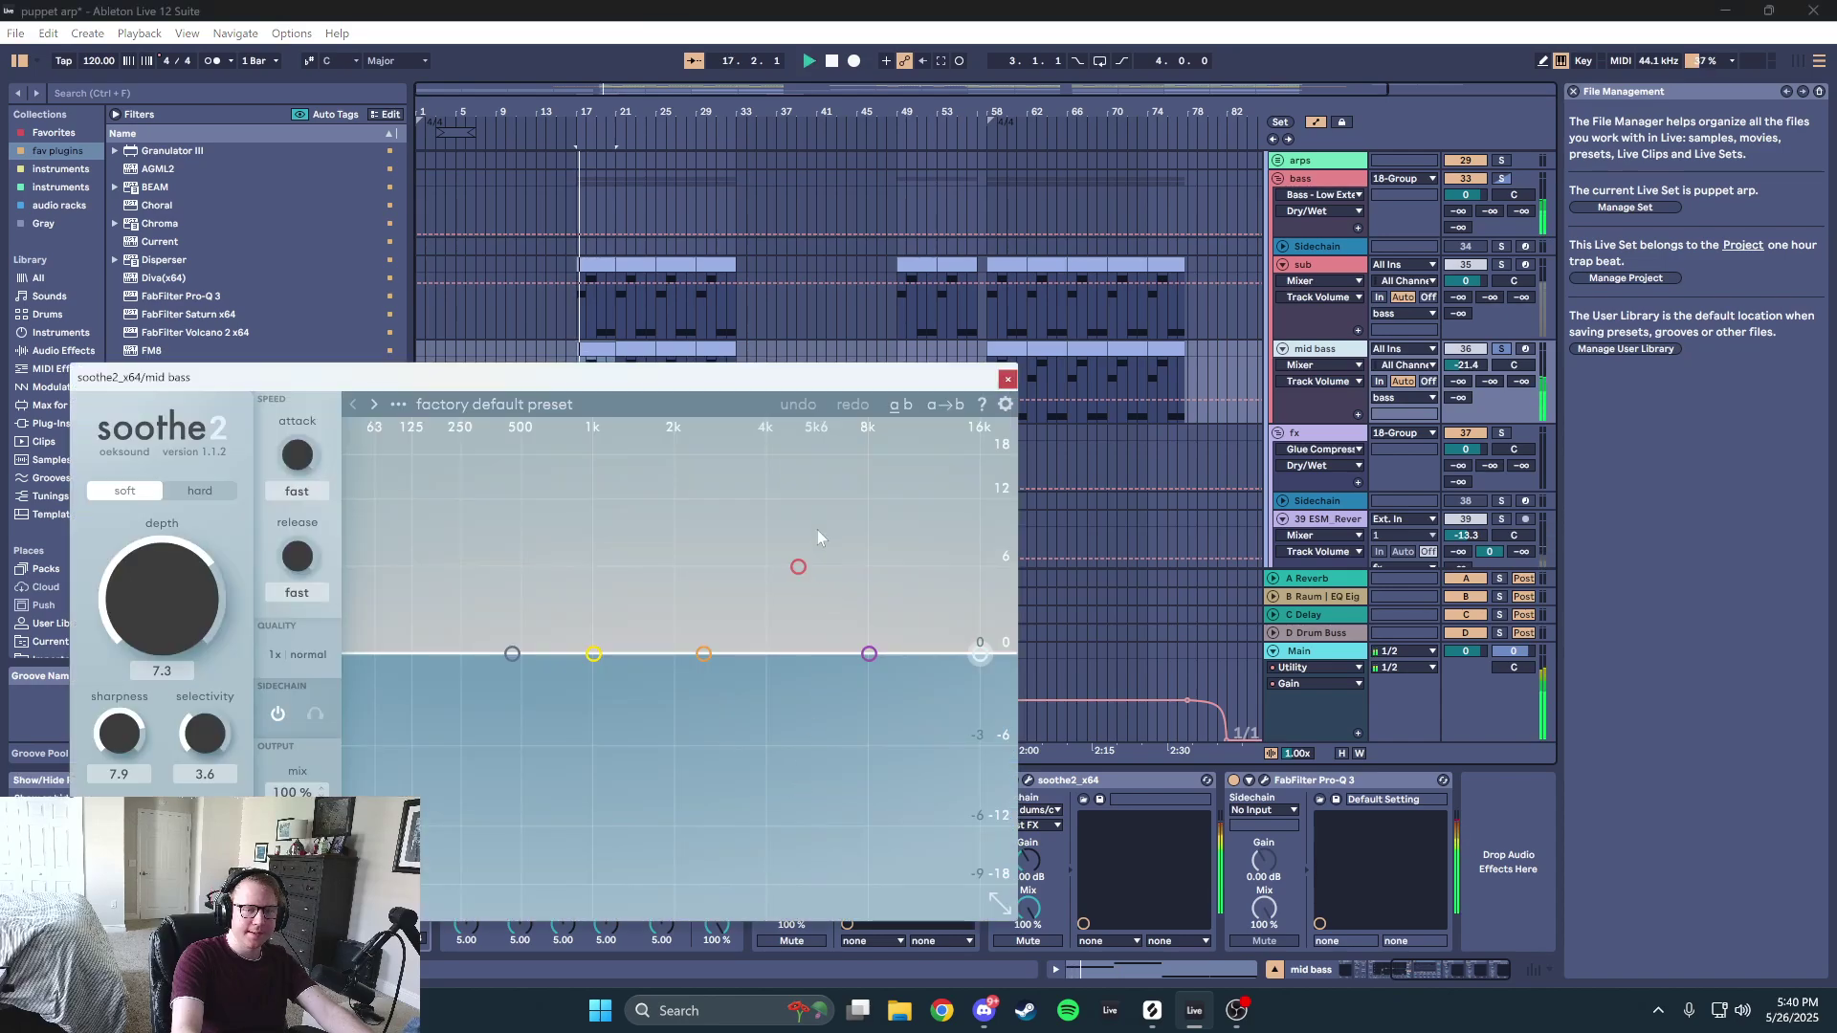
left_click(1480, 373)
key("space")
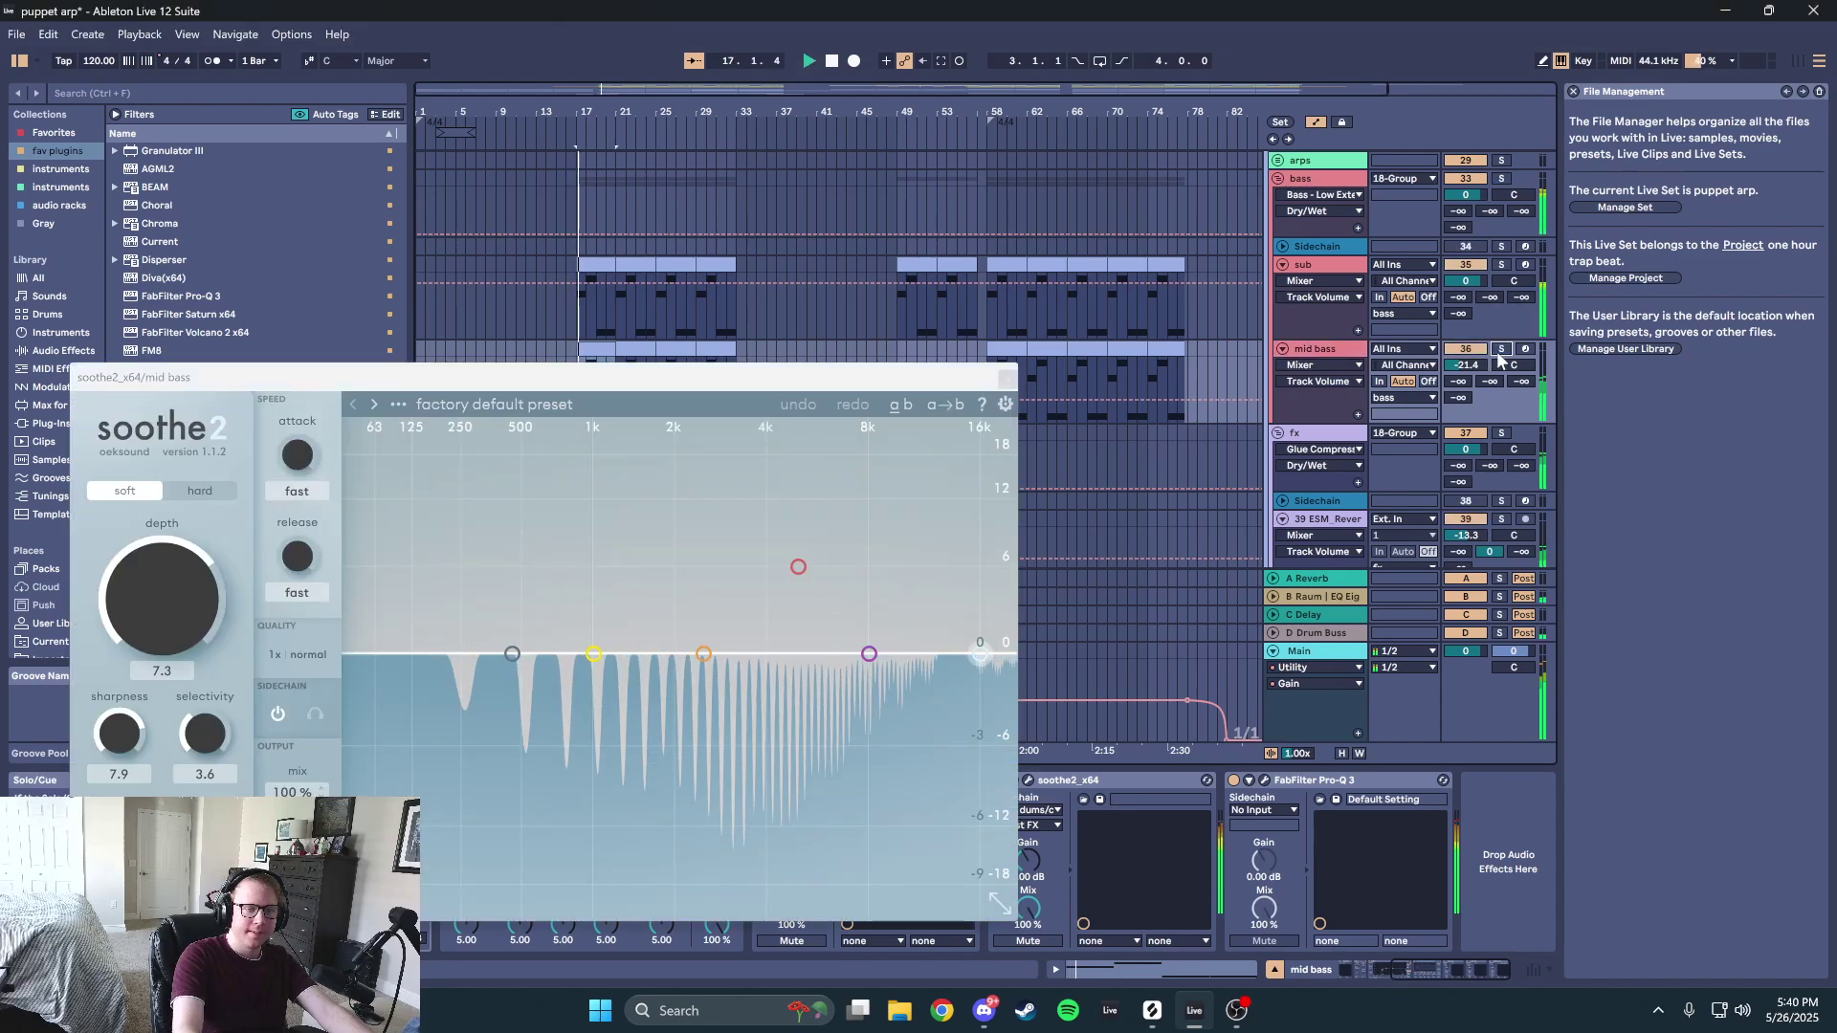
key("space")
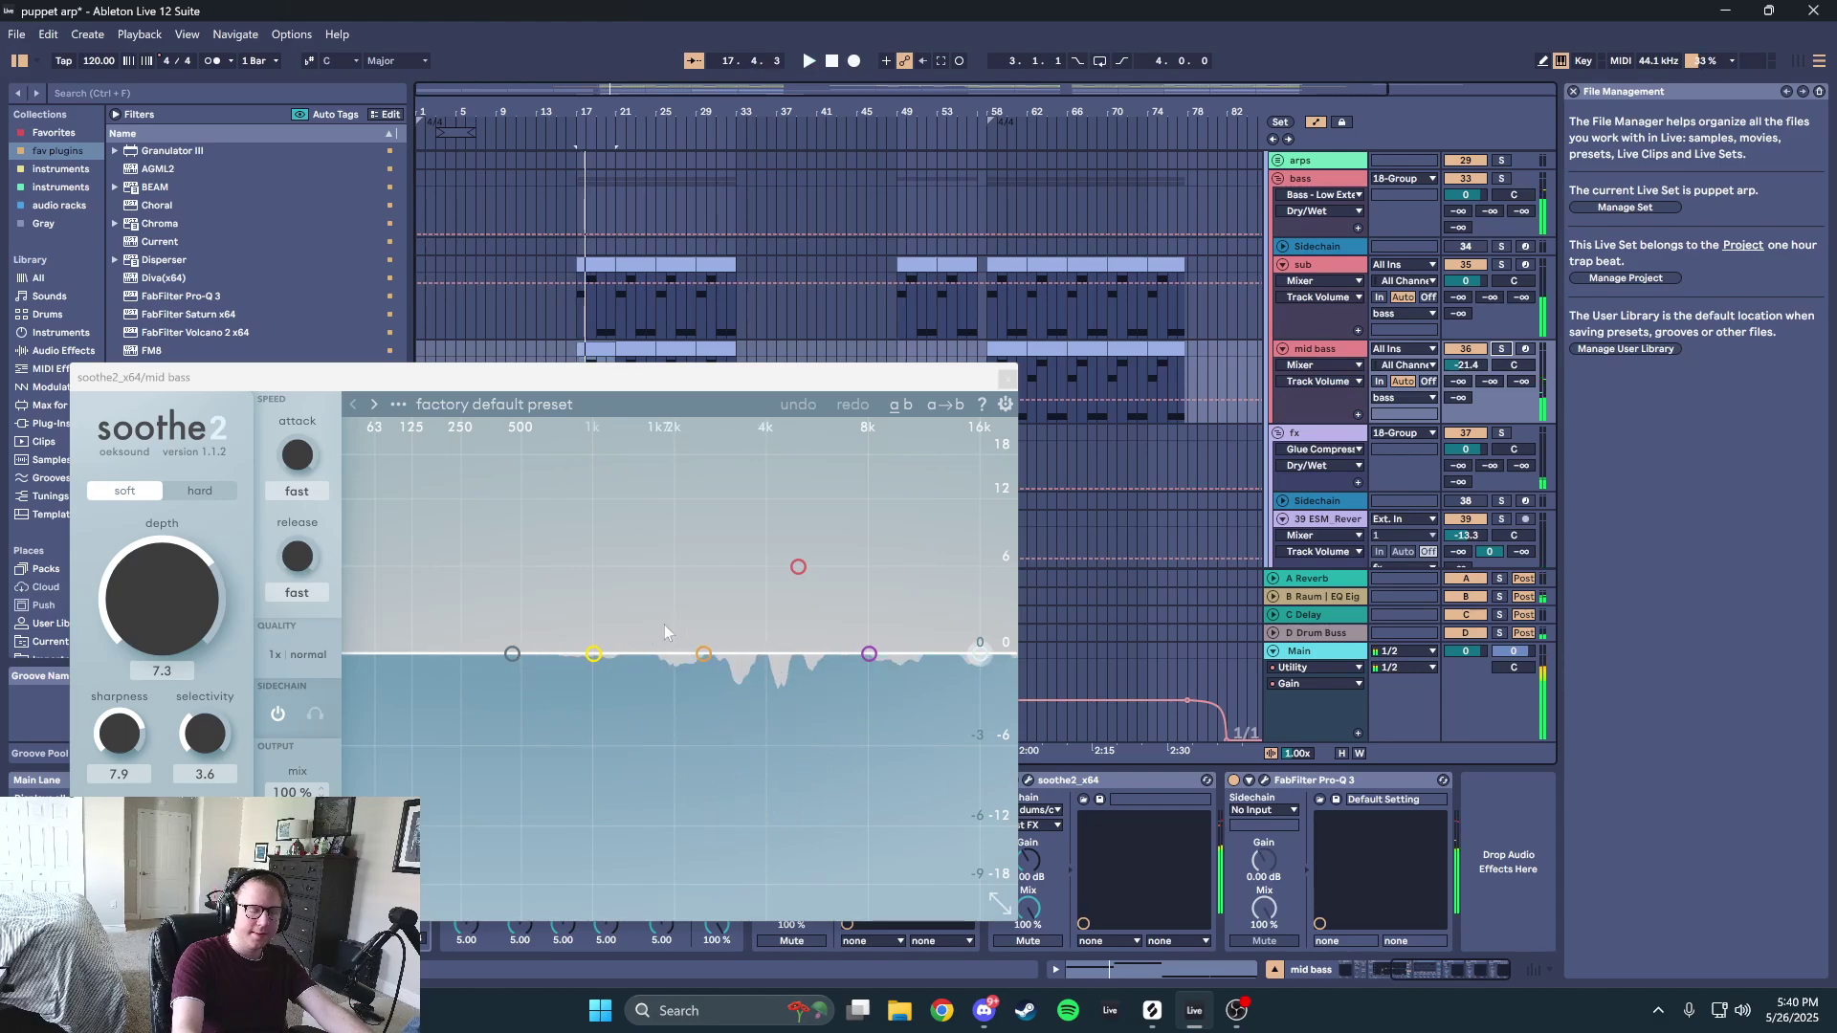
- Solo the 7 Serum_x64 melody track and play it from bar 17
scroll(1249, 476, "up", 2)
scroll(1543, 471, "up", 10)
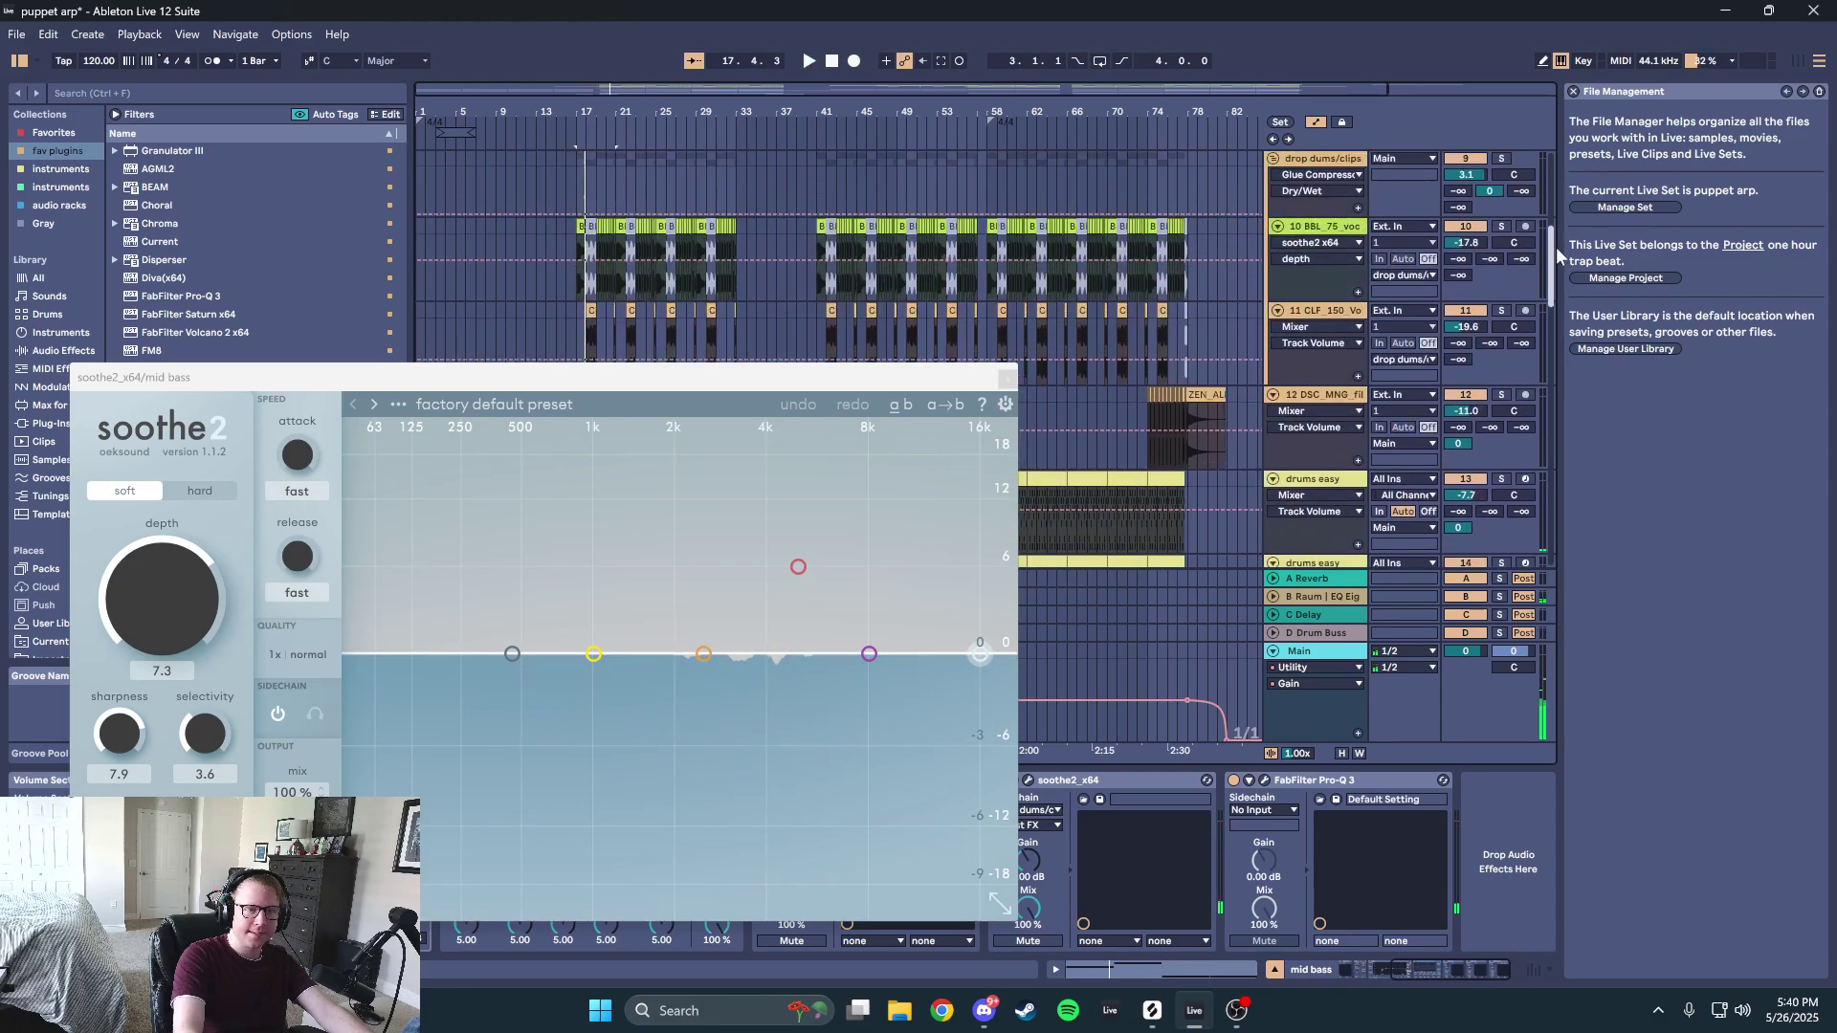
left_click(1517, 285)
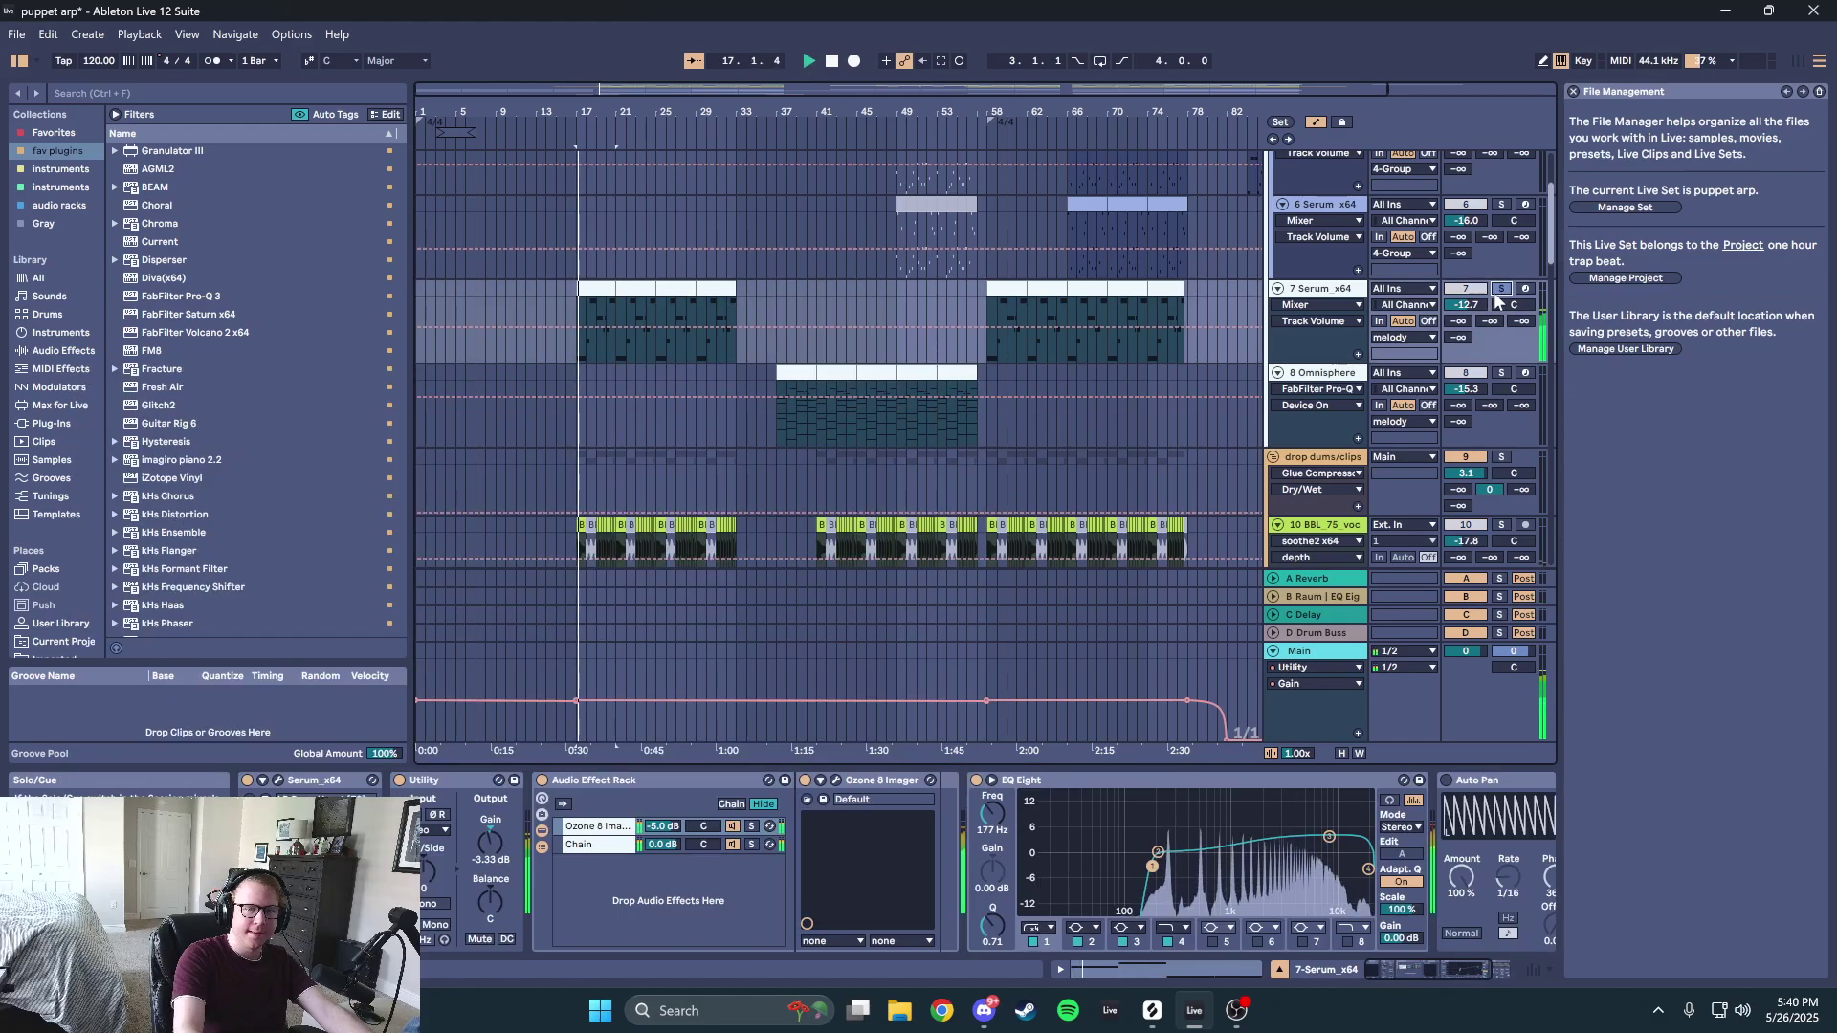
scroll(1488, 366, "down", 15)
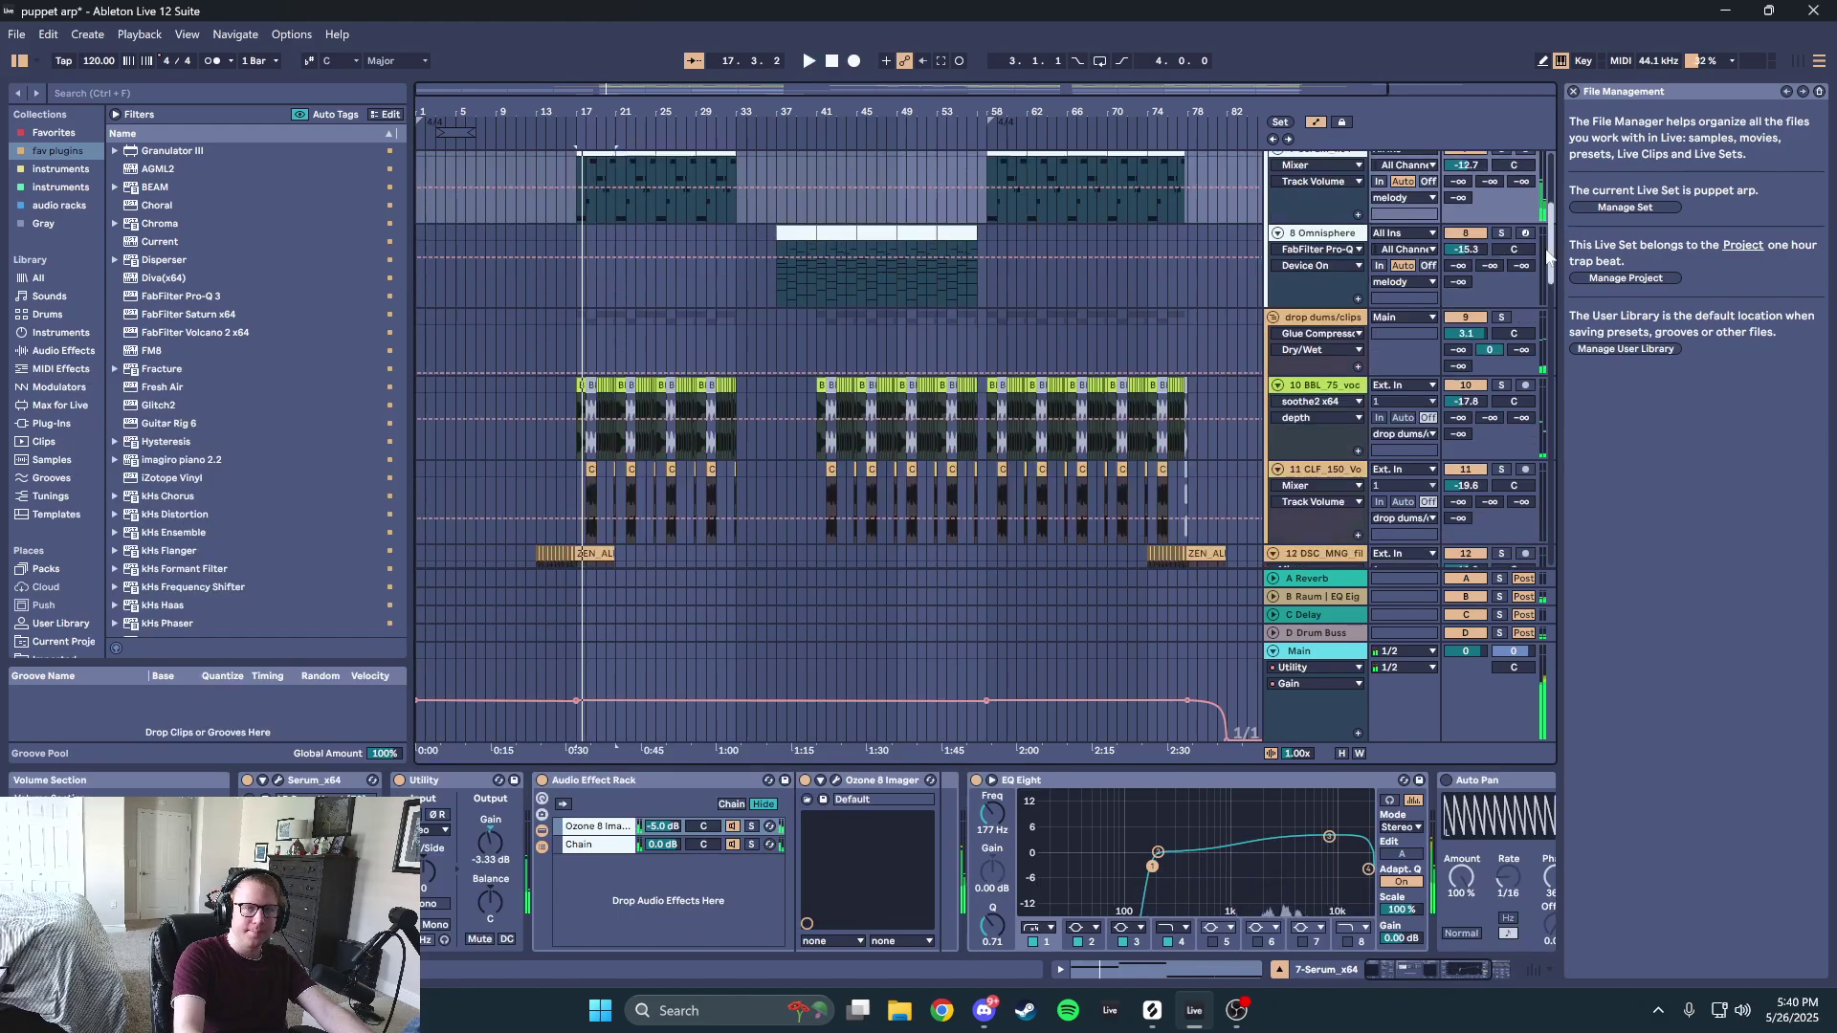
- Recheck the soothe2 on the mid bass track and the one on the 28 Serum_x64 track, closing each
left_click(1363, 311)
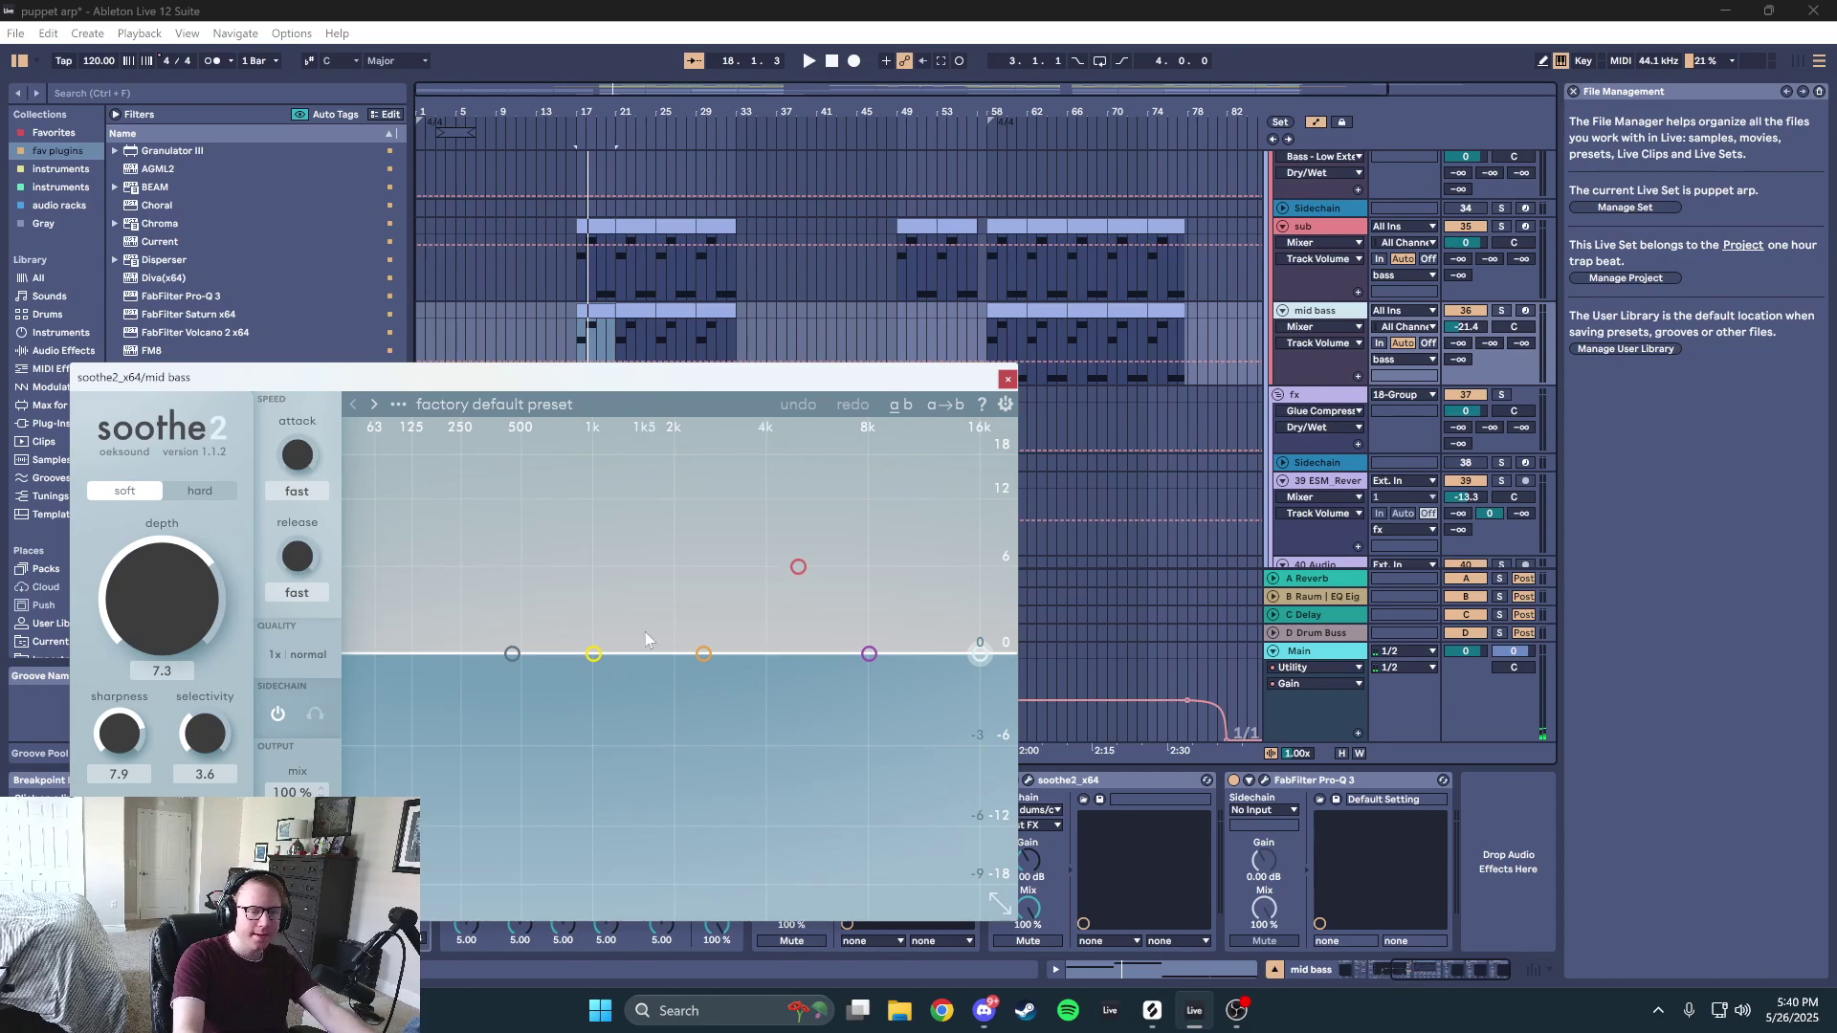
left_click(1008, 379)
scroll(949, 498, "up", 10)
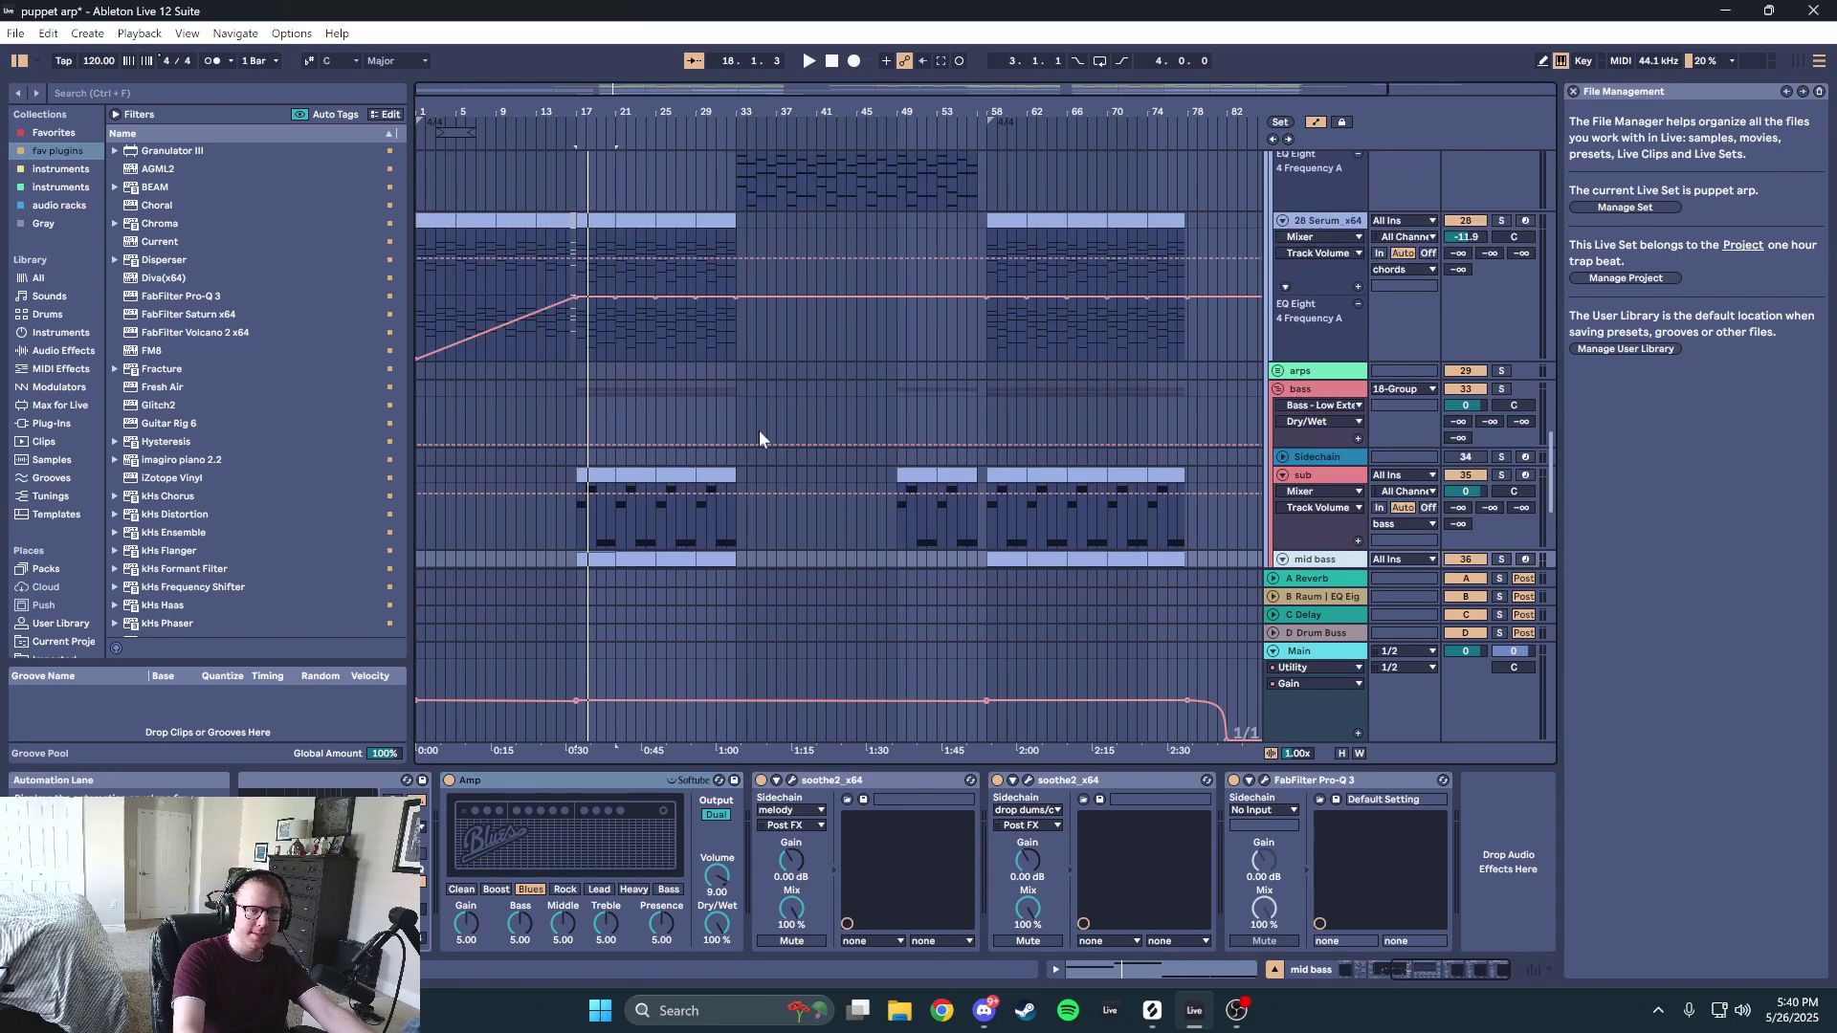
left_click(1335, 435)
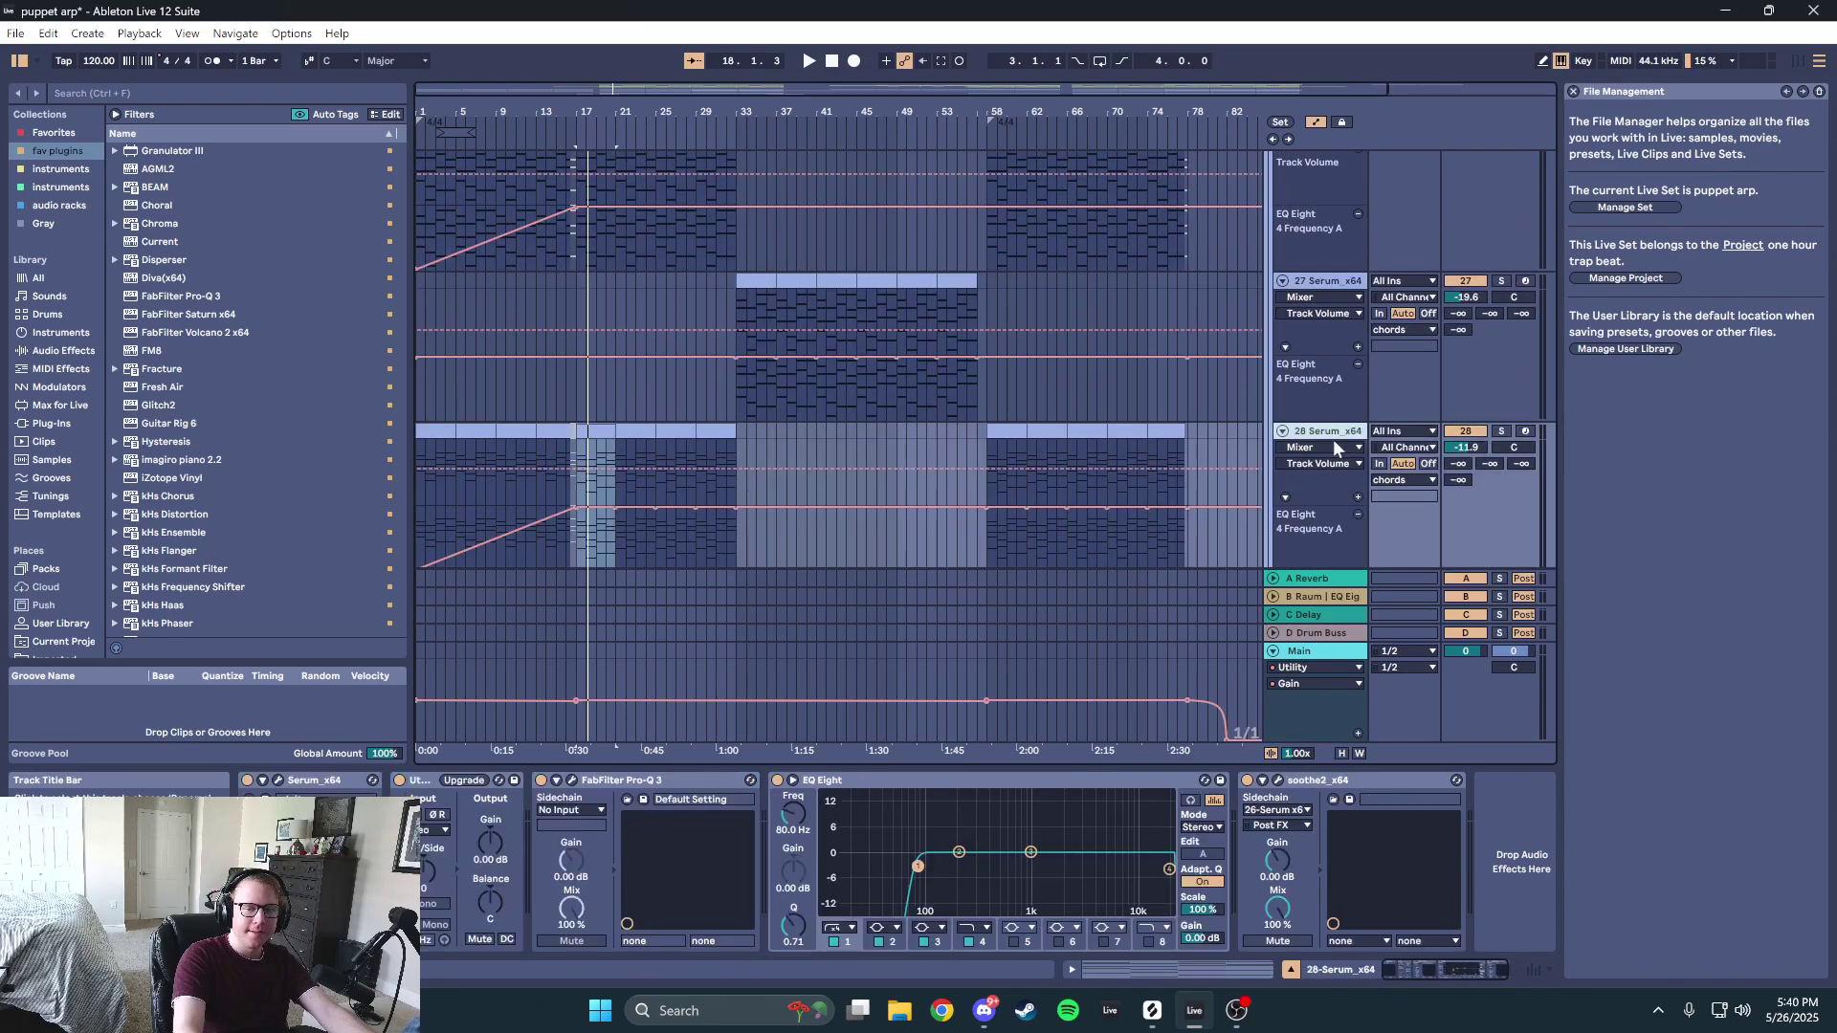
left_click(1280, 782)
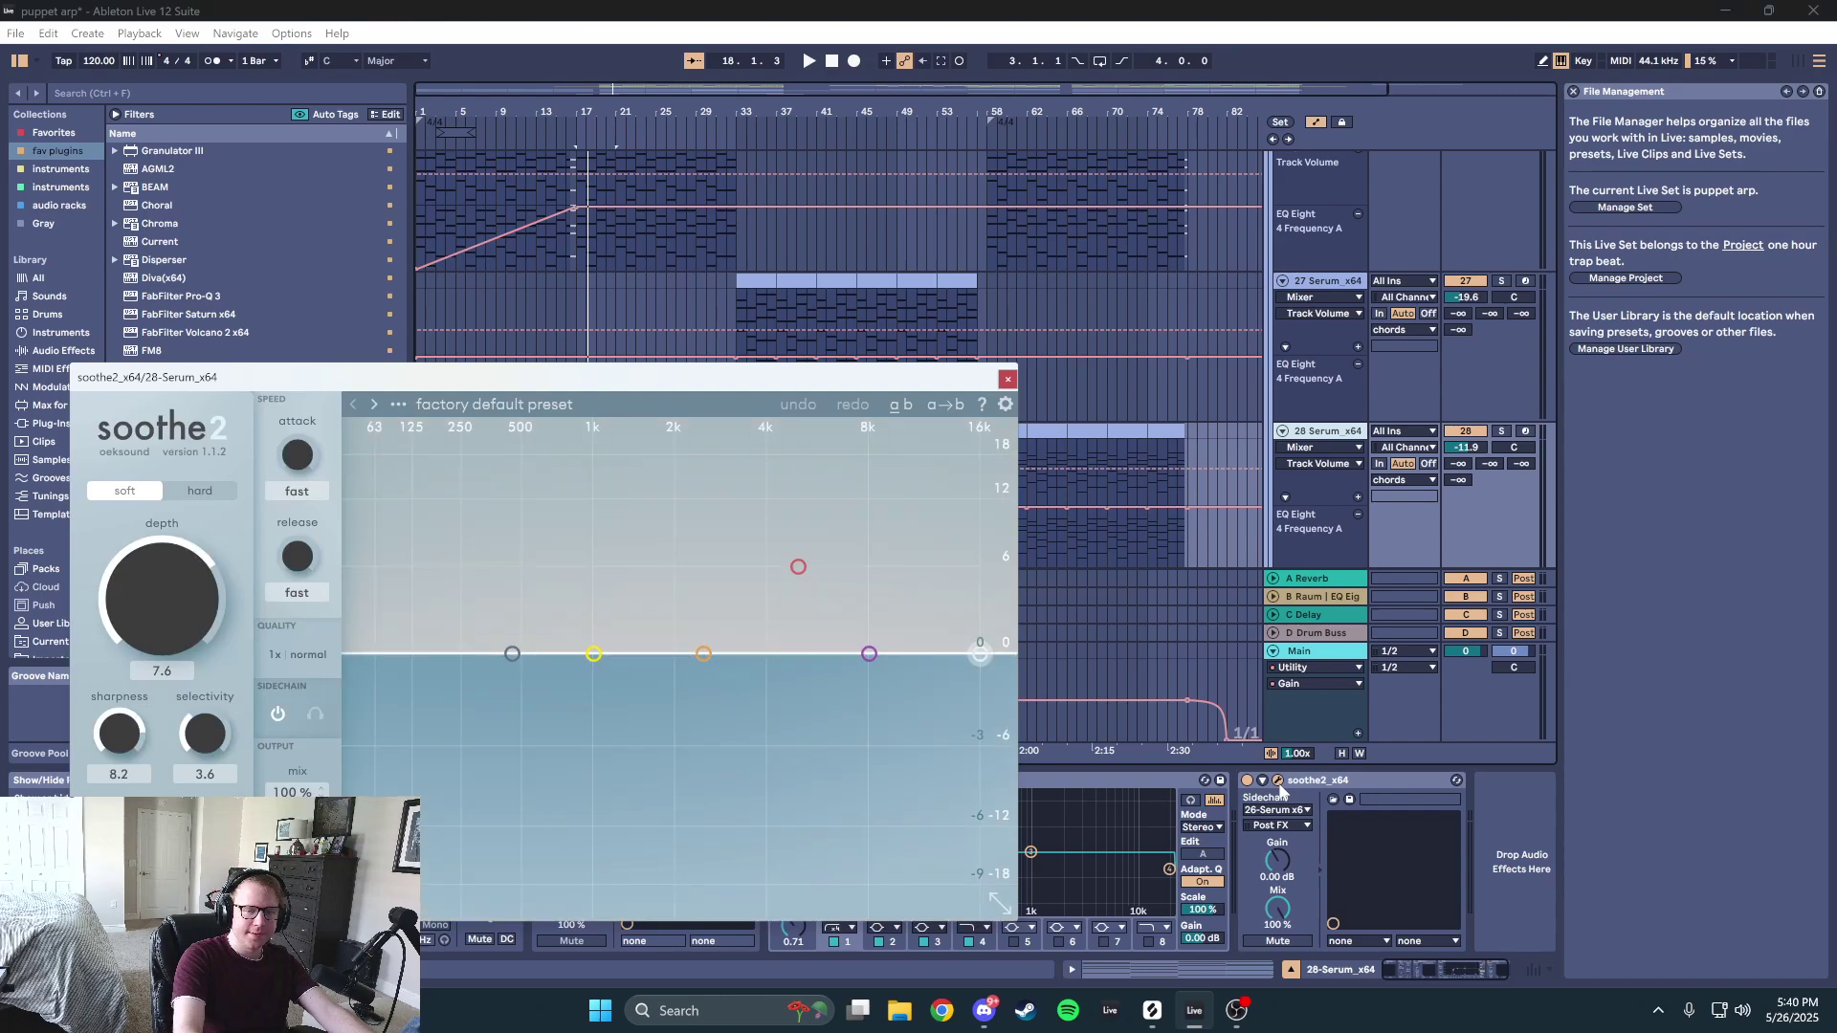
left_click(1279, 782)
scroll(1138, 462, "down", 6)
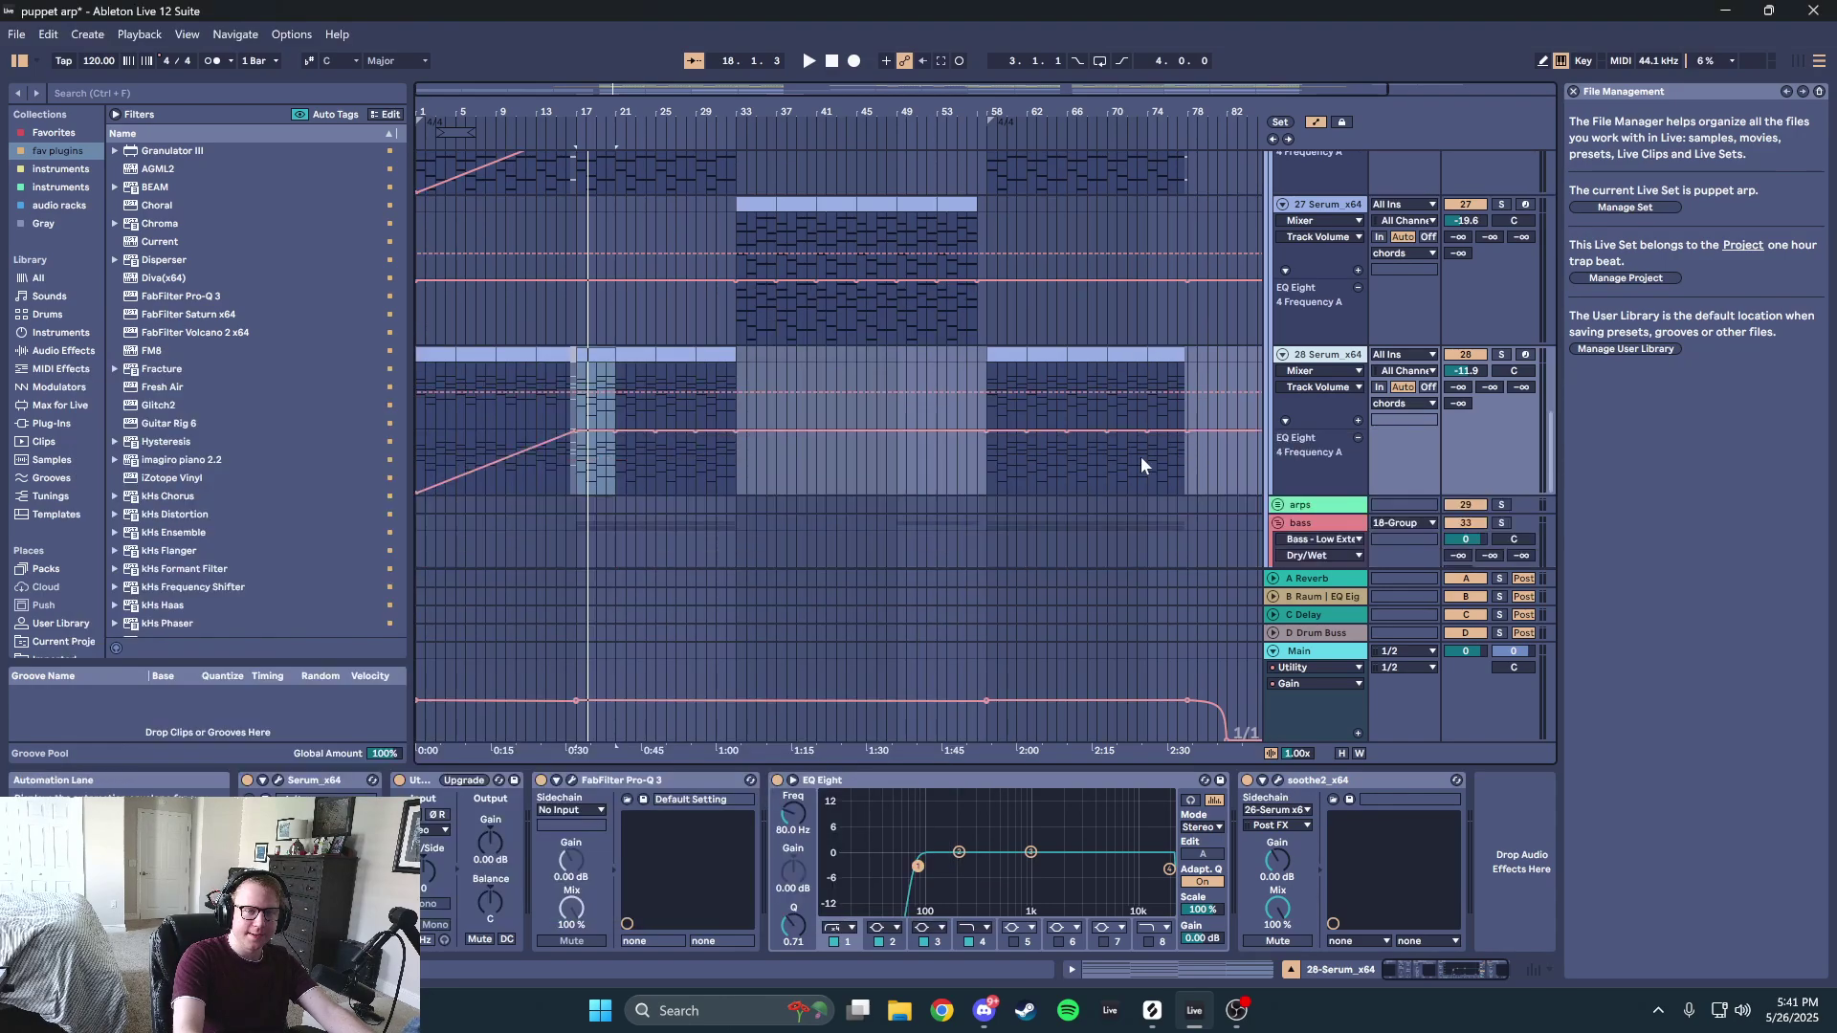
scroll(1138, 426, "up", 6)
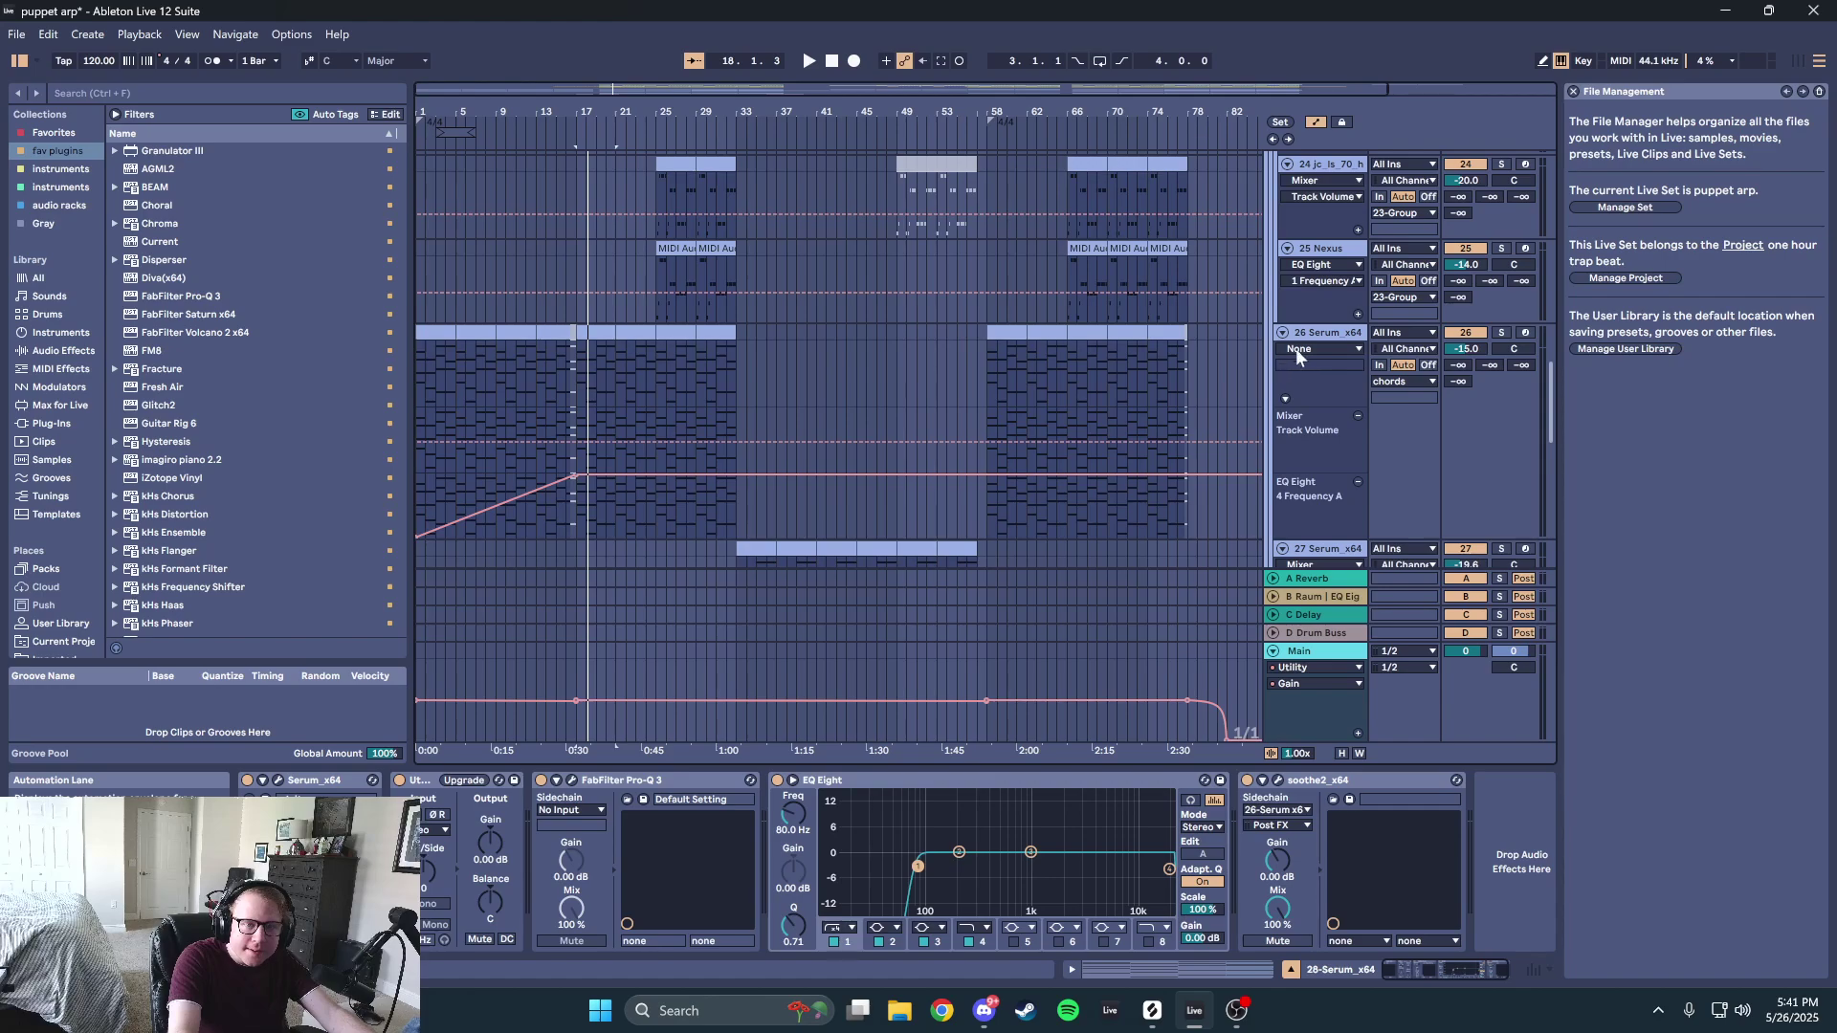
- Inspect the device chains of the 26 and 28 Serum_x64 tracks and play the arrangement from bar 17
left_click(1325, 337)
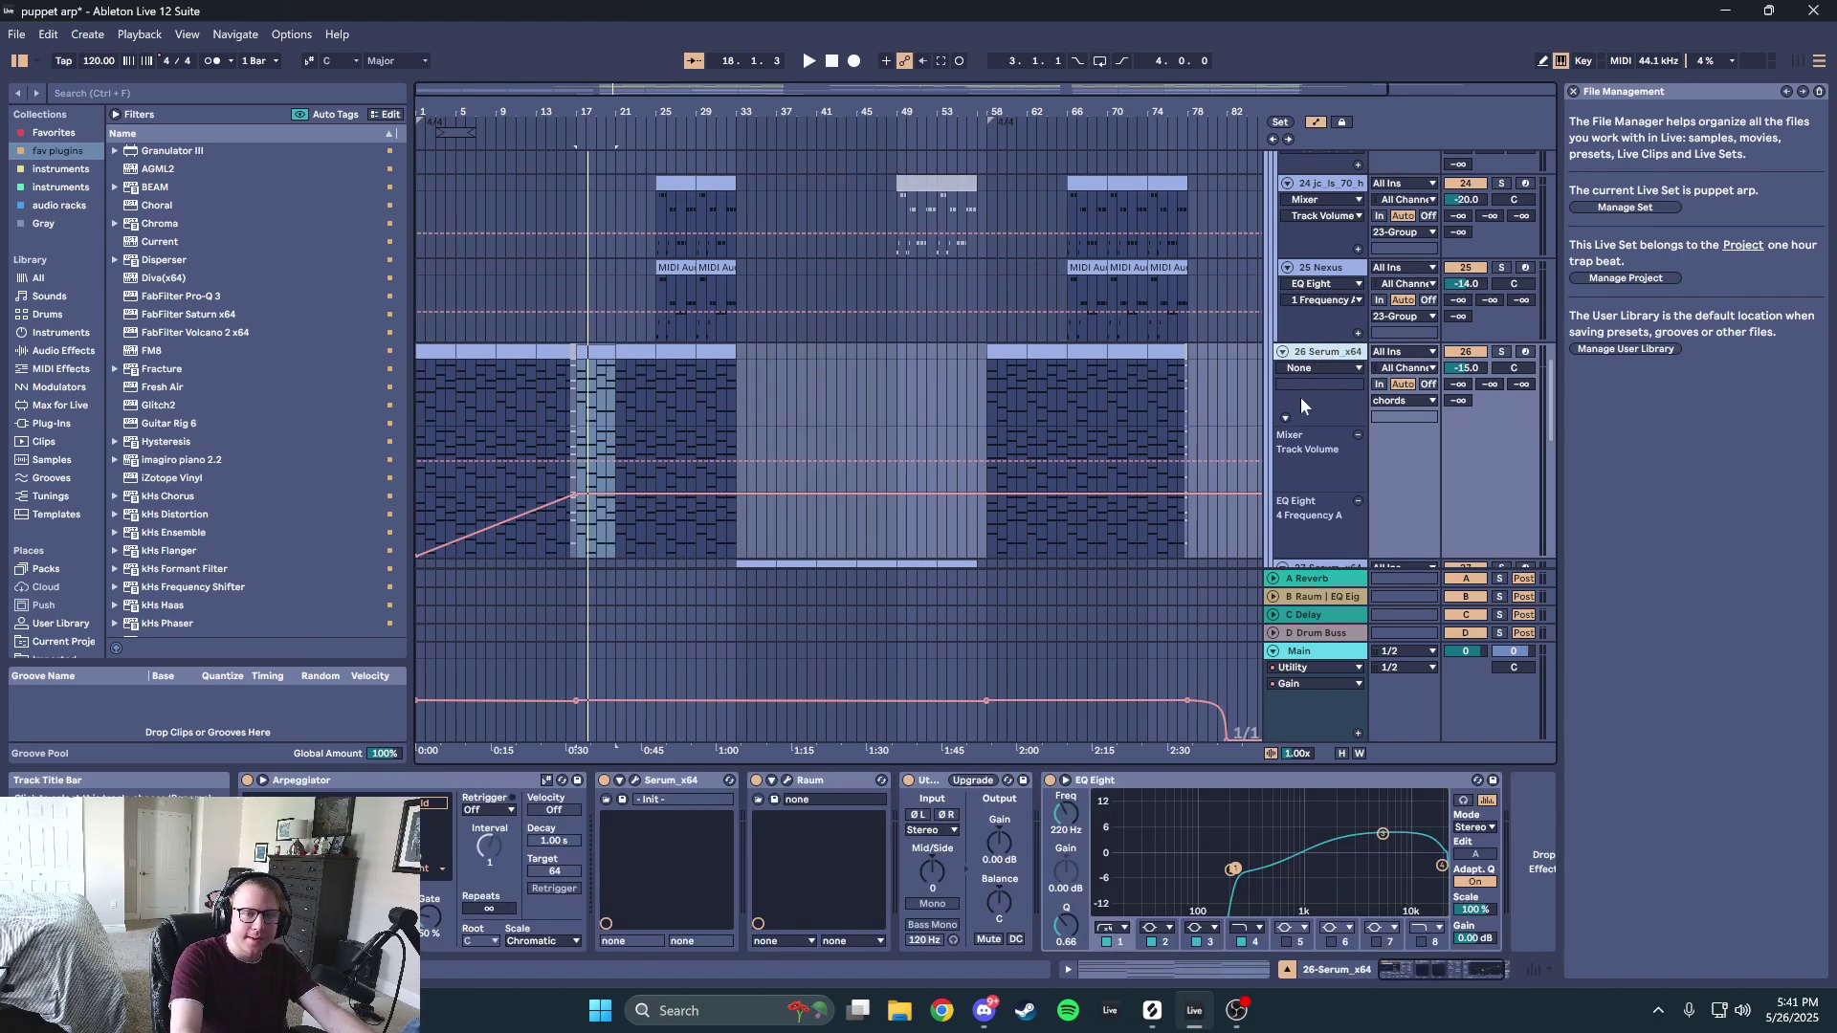
scroll(1292, 426, "down", 4)
left_click(1325, 413)
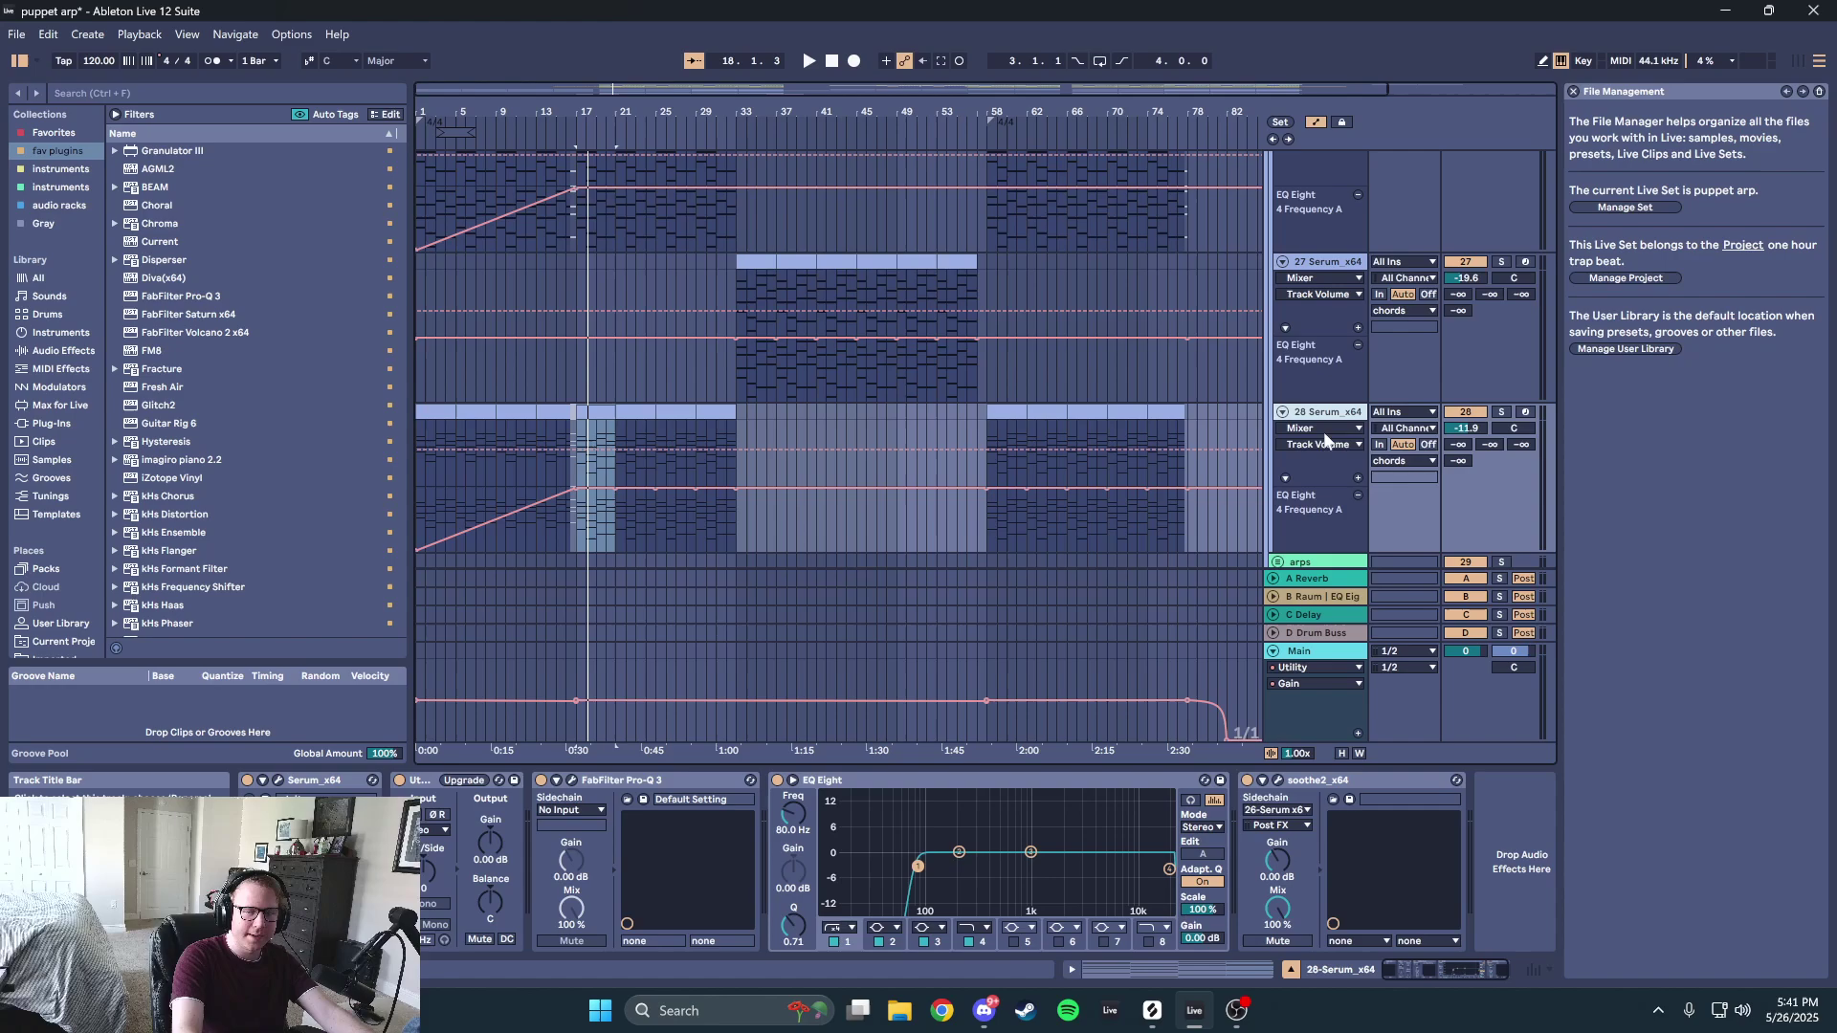
key("space")
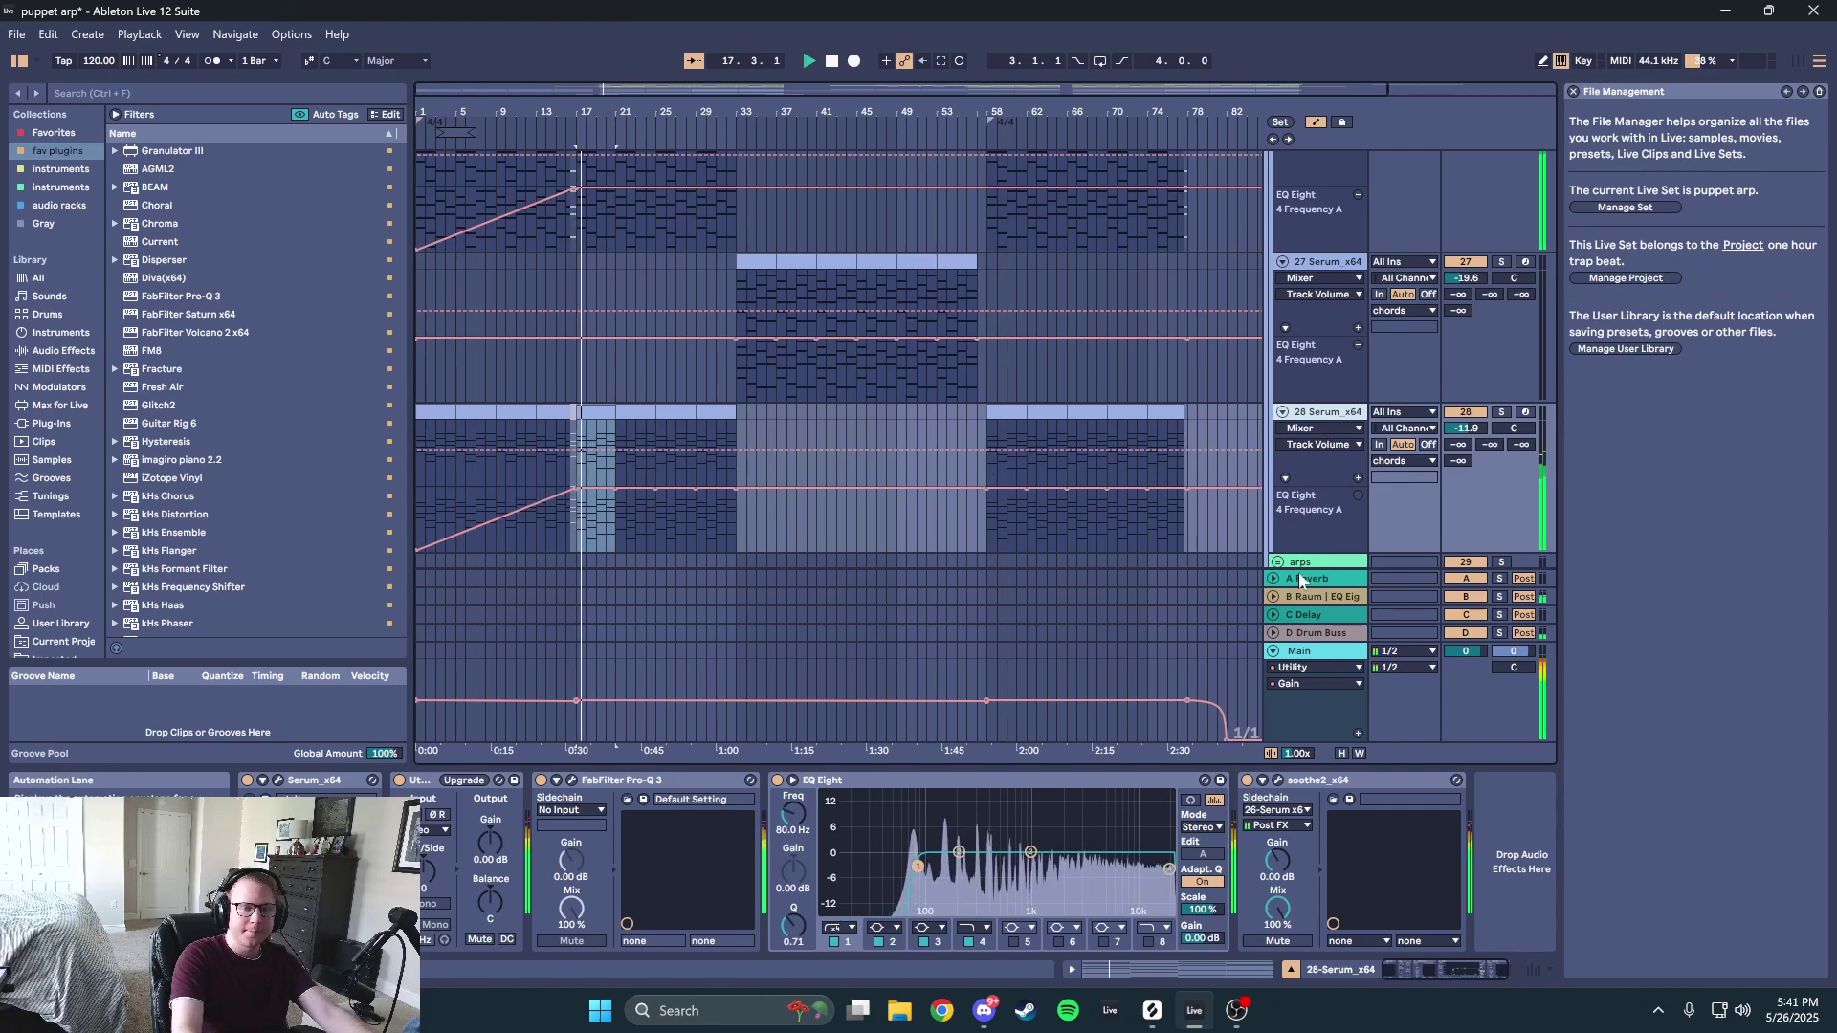
scroll(1069, 510, "down", 1)
scroll(1065, 501, "down", 6)
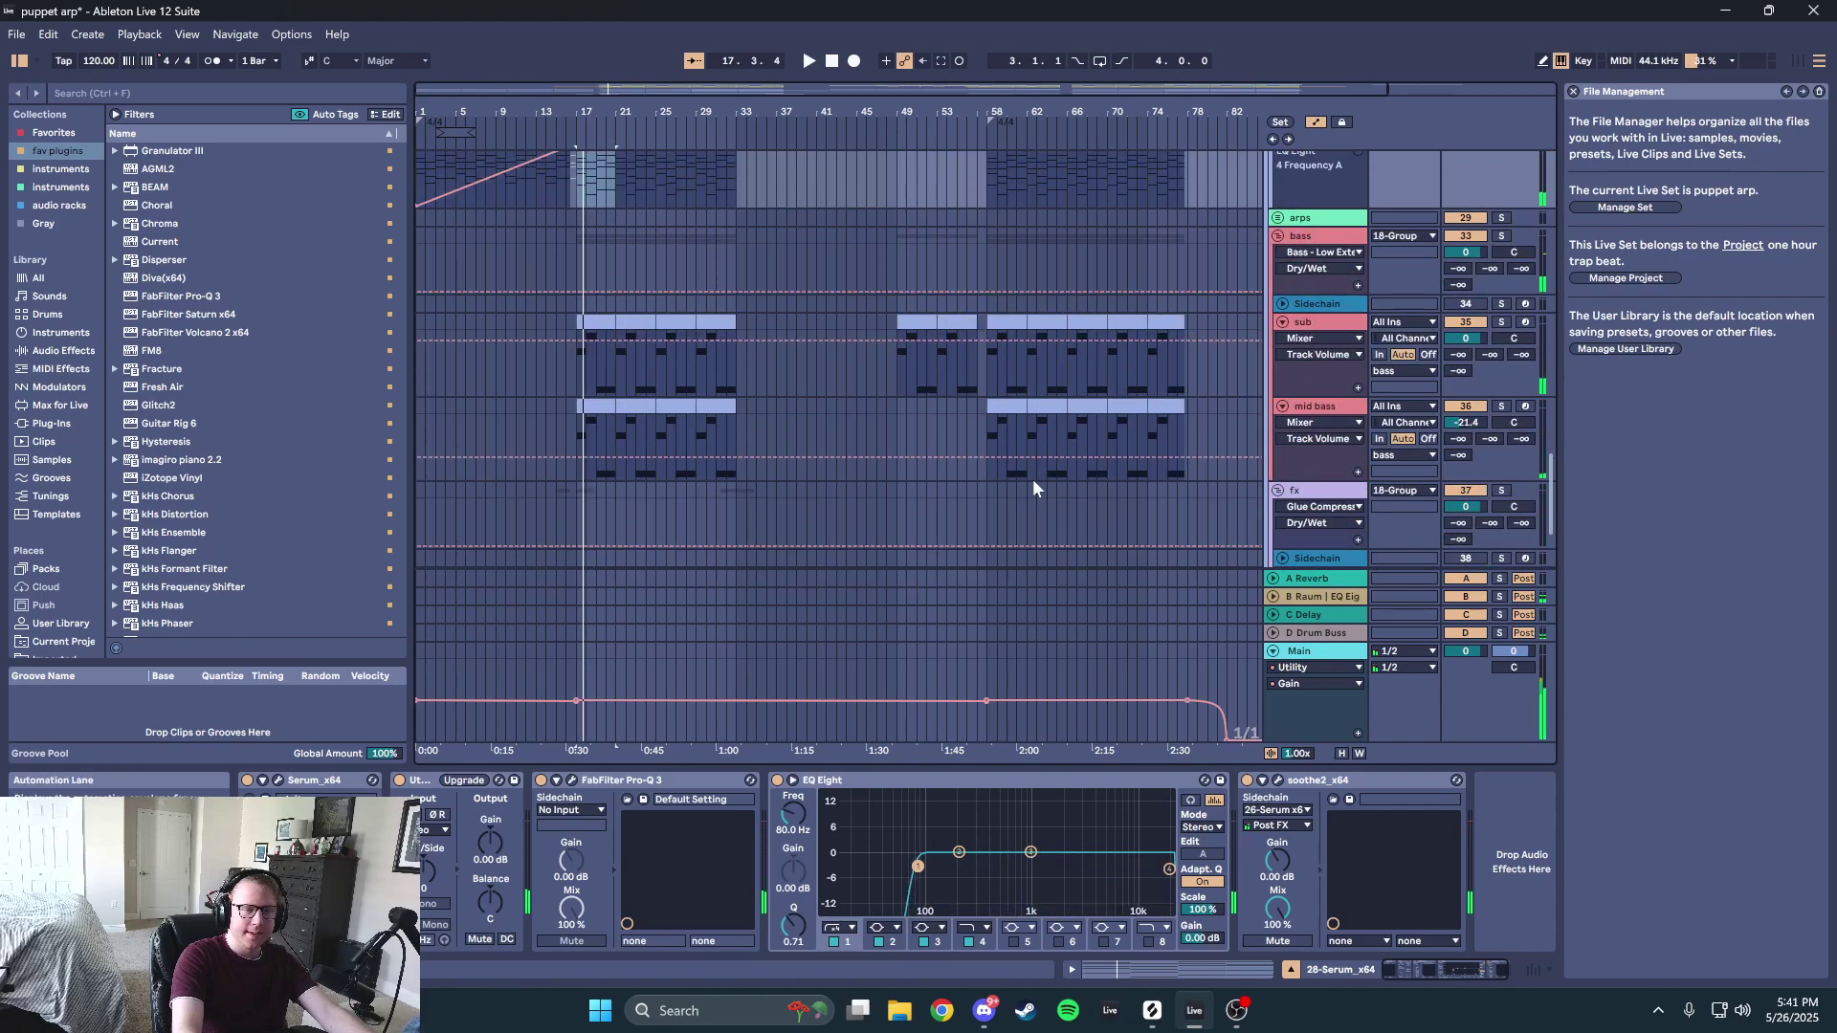
- Play the 39 ESM_Reverse riser track from bar 15, first soloed and then in the full mix
scroll(910, 495, "down", 3)
left_click(723, 431)
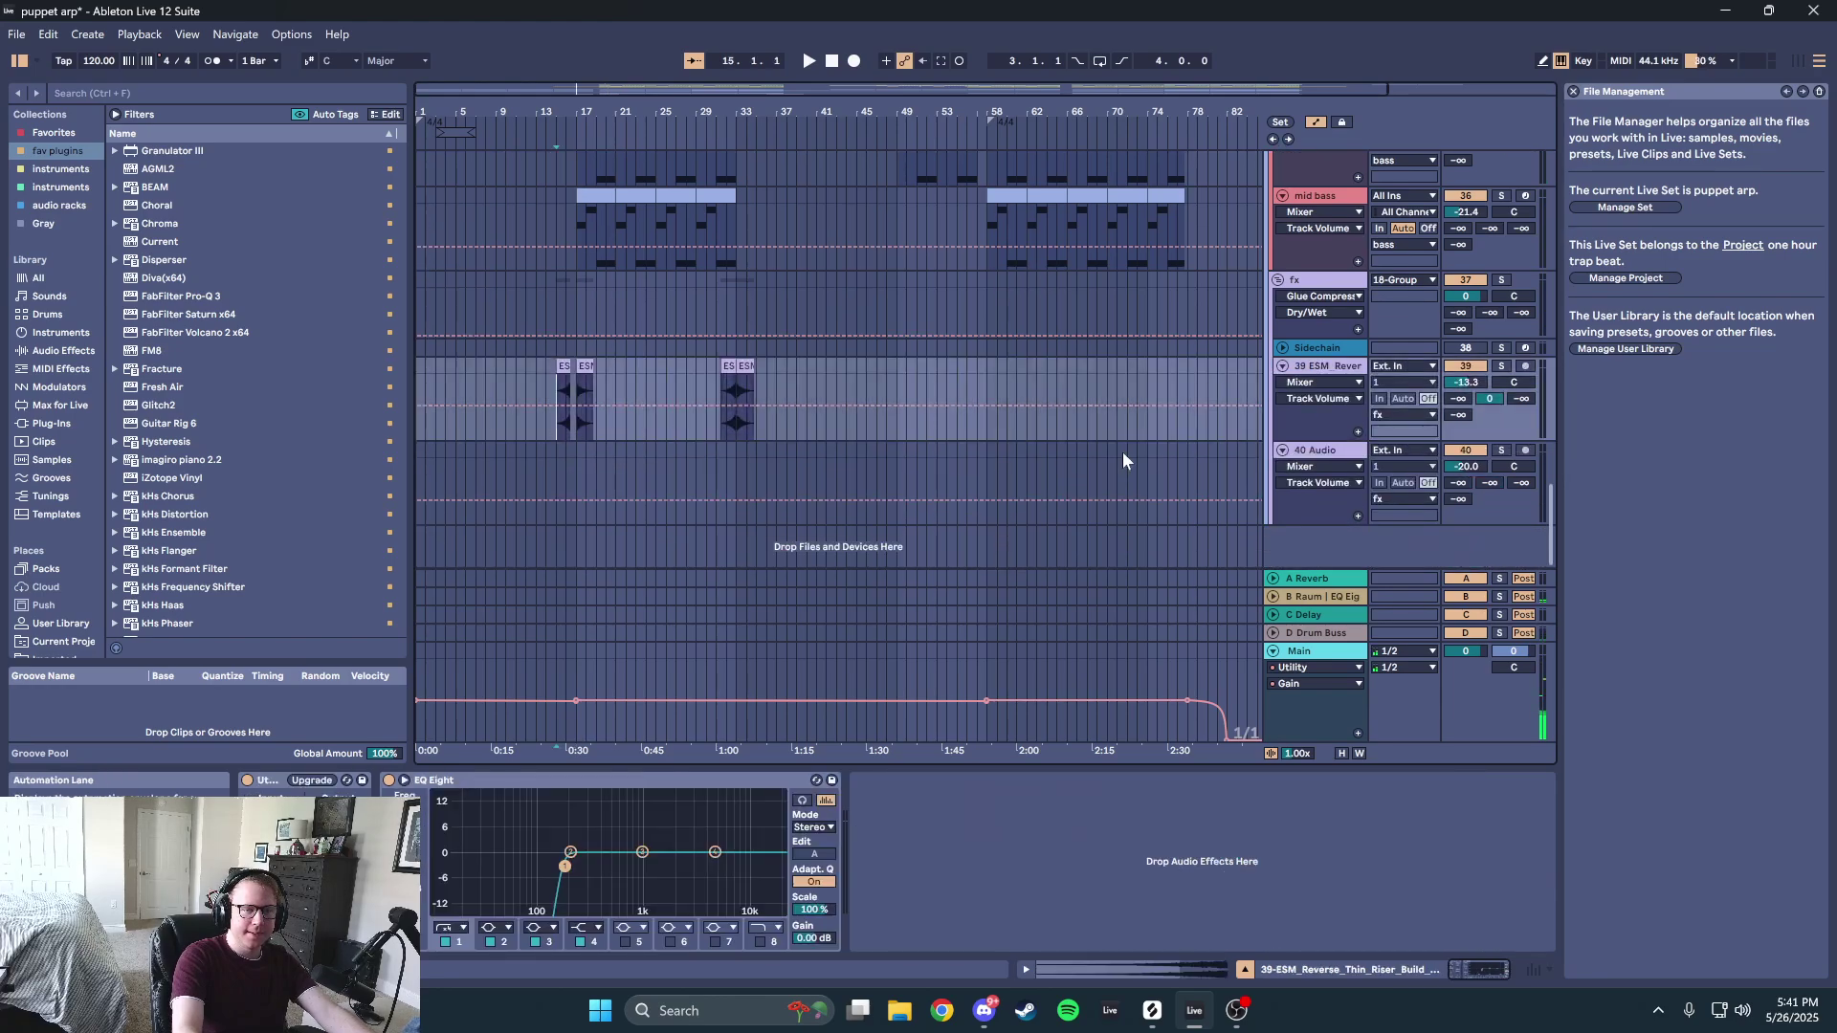
left_click(1503, 367)
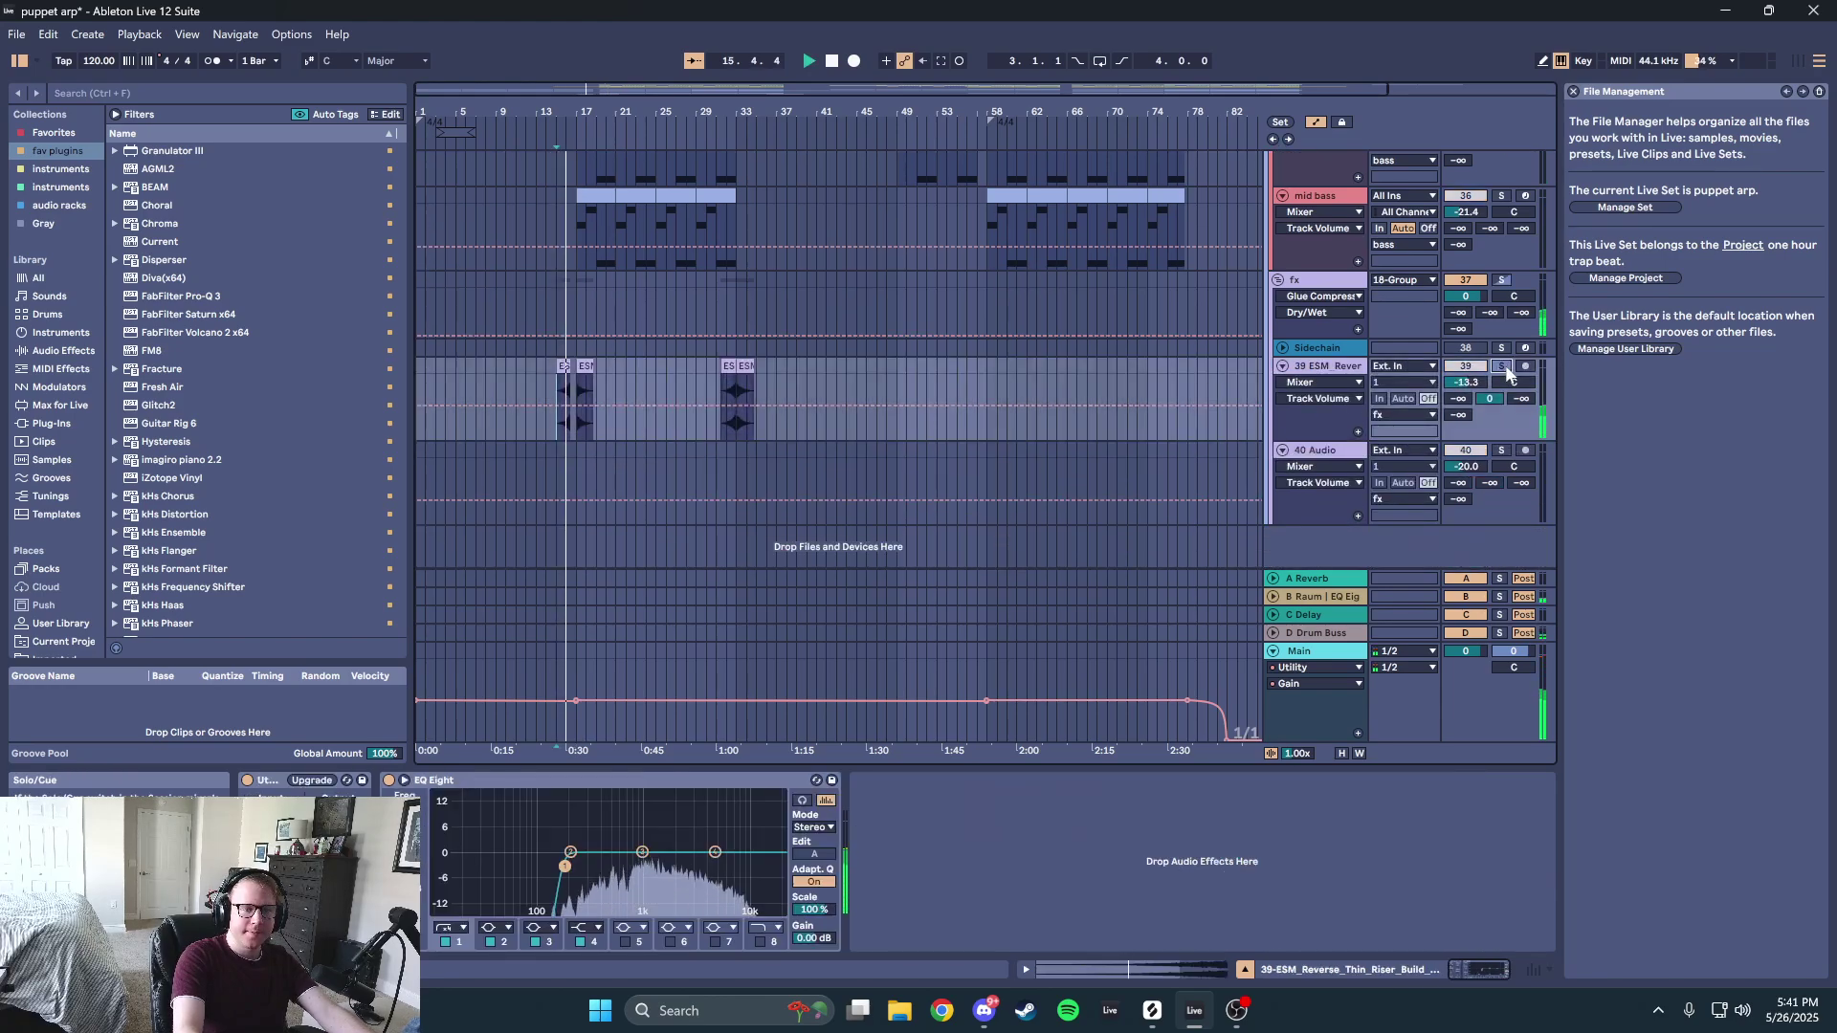
left_click(1505, 369)
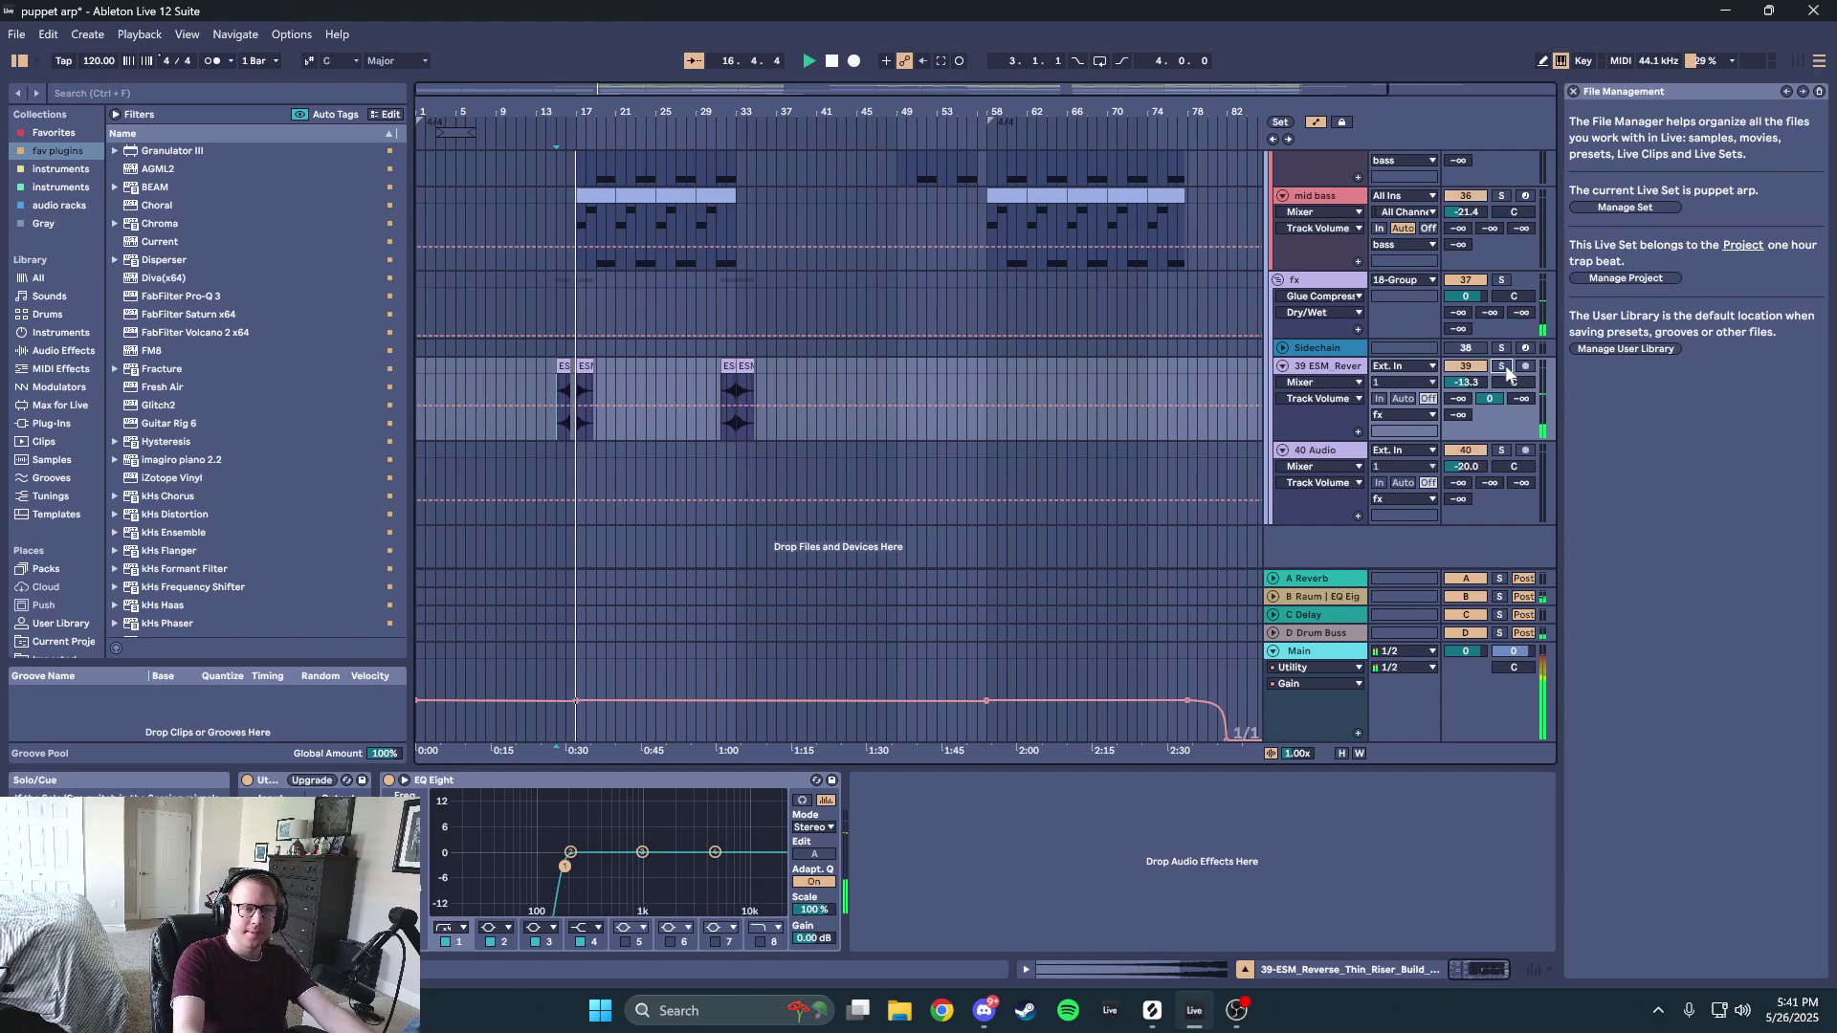
- Play the soloed 12 DSC_MNG fill track from bar 13 through the impact at bar 17
scroll(1541, 479, "up", 6)
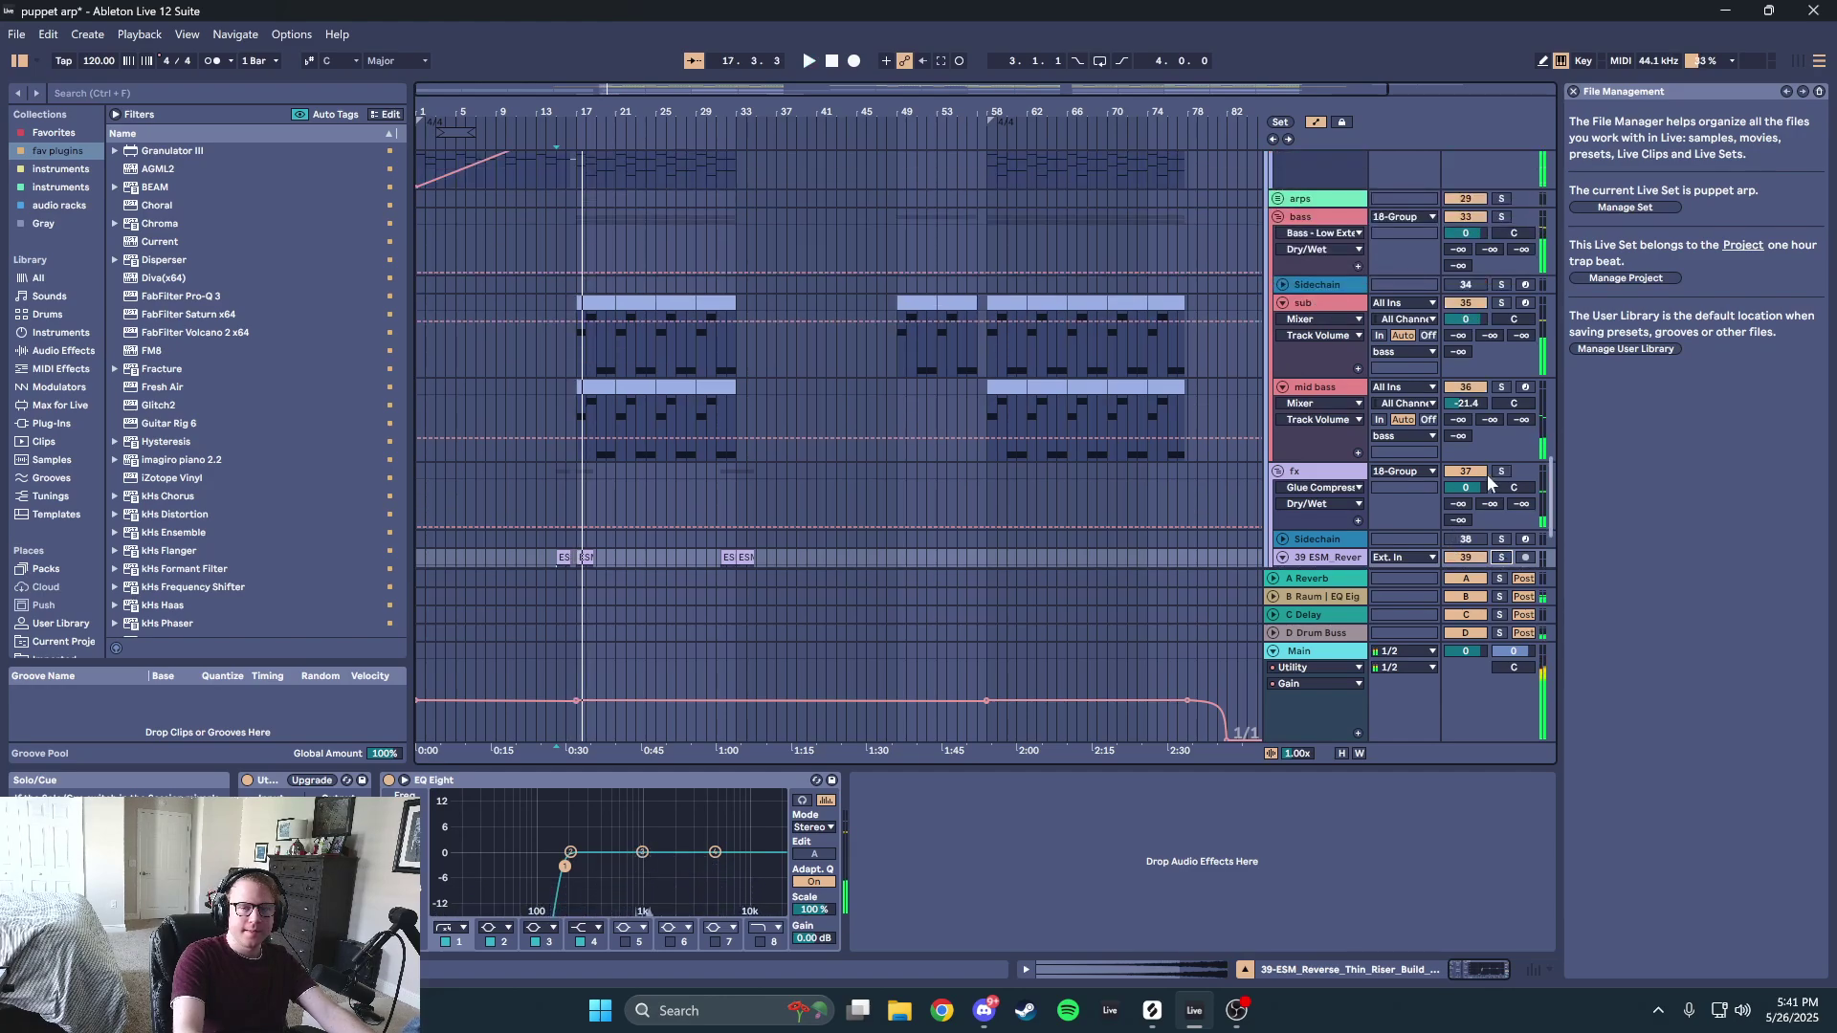
left_click_drag(1552, 491, 1551, 348)
scroll(1535, 384, "down", 10)
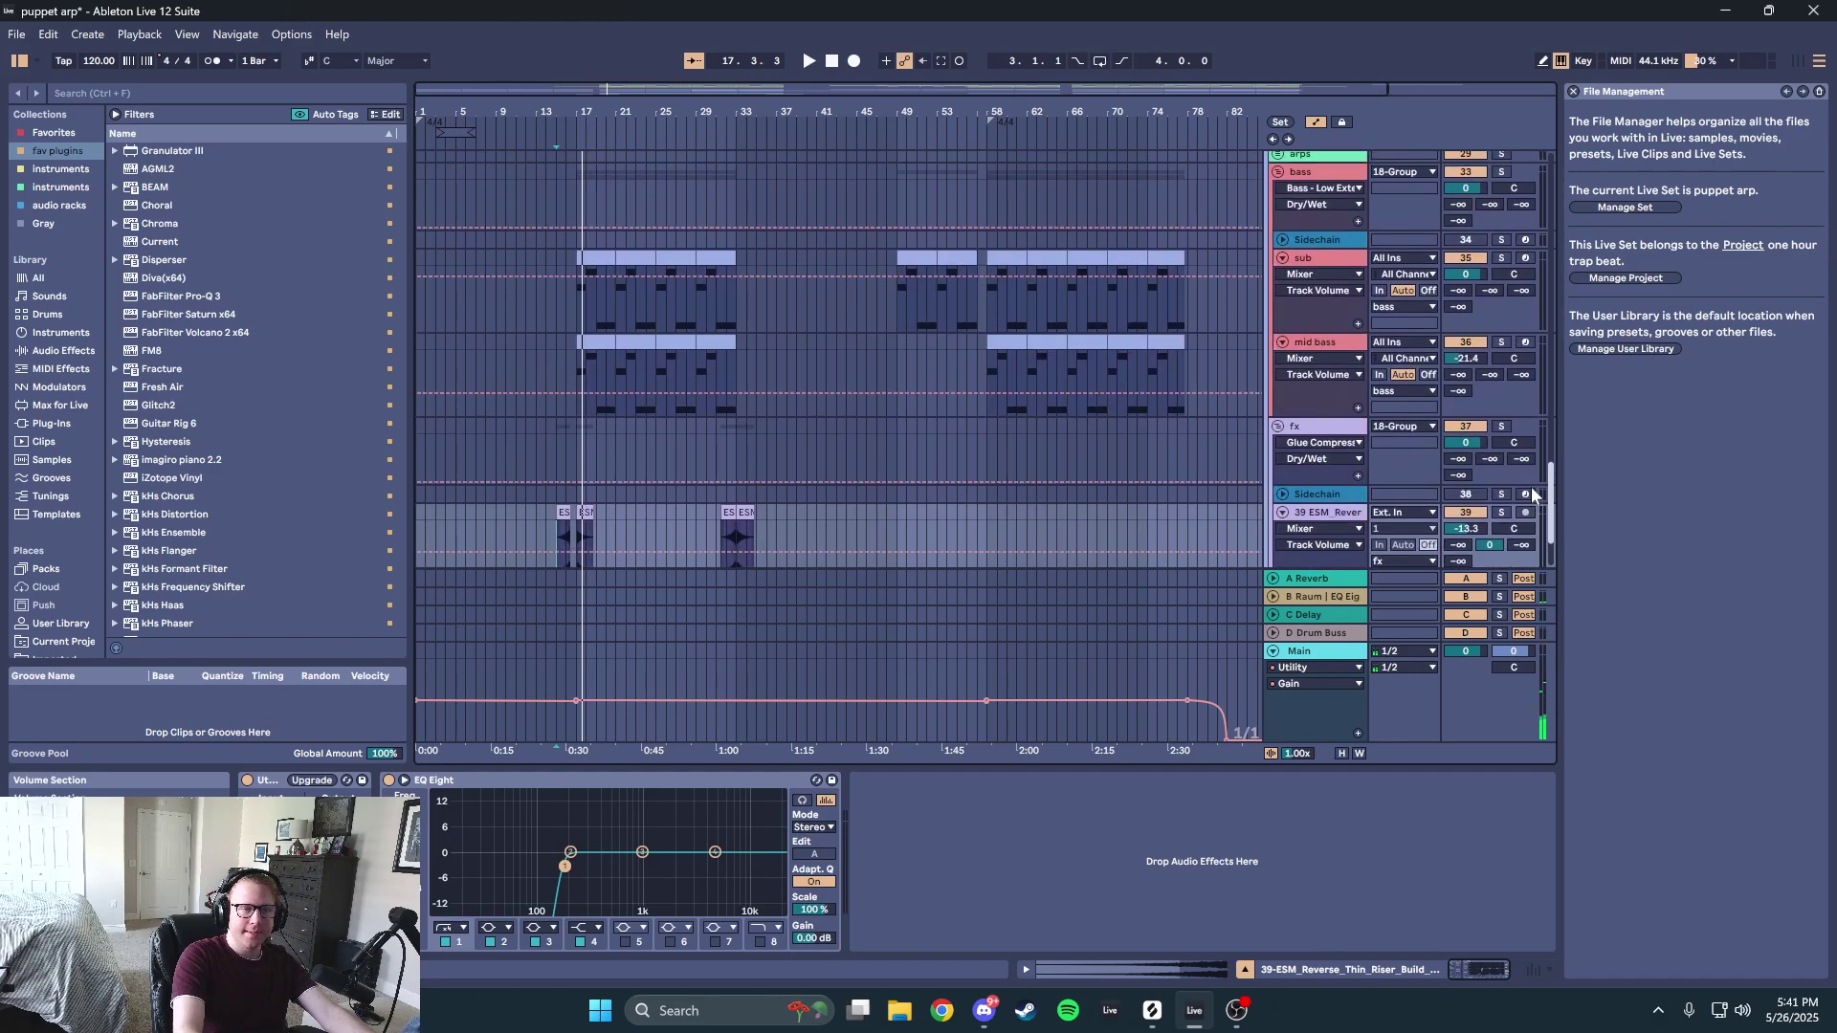
scroll(1533, 427, "up", 15)
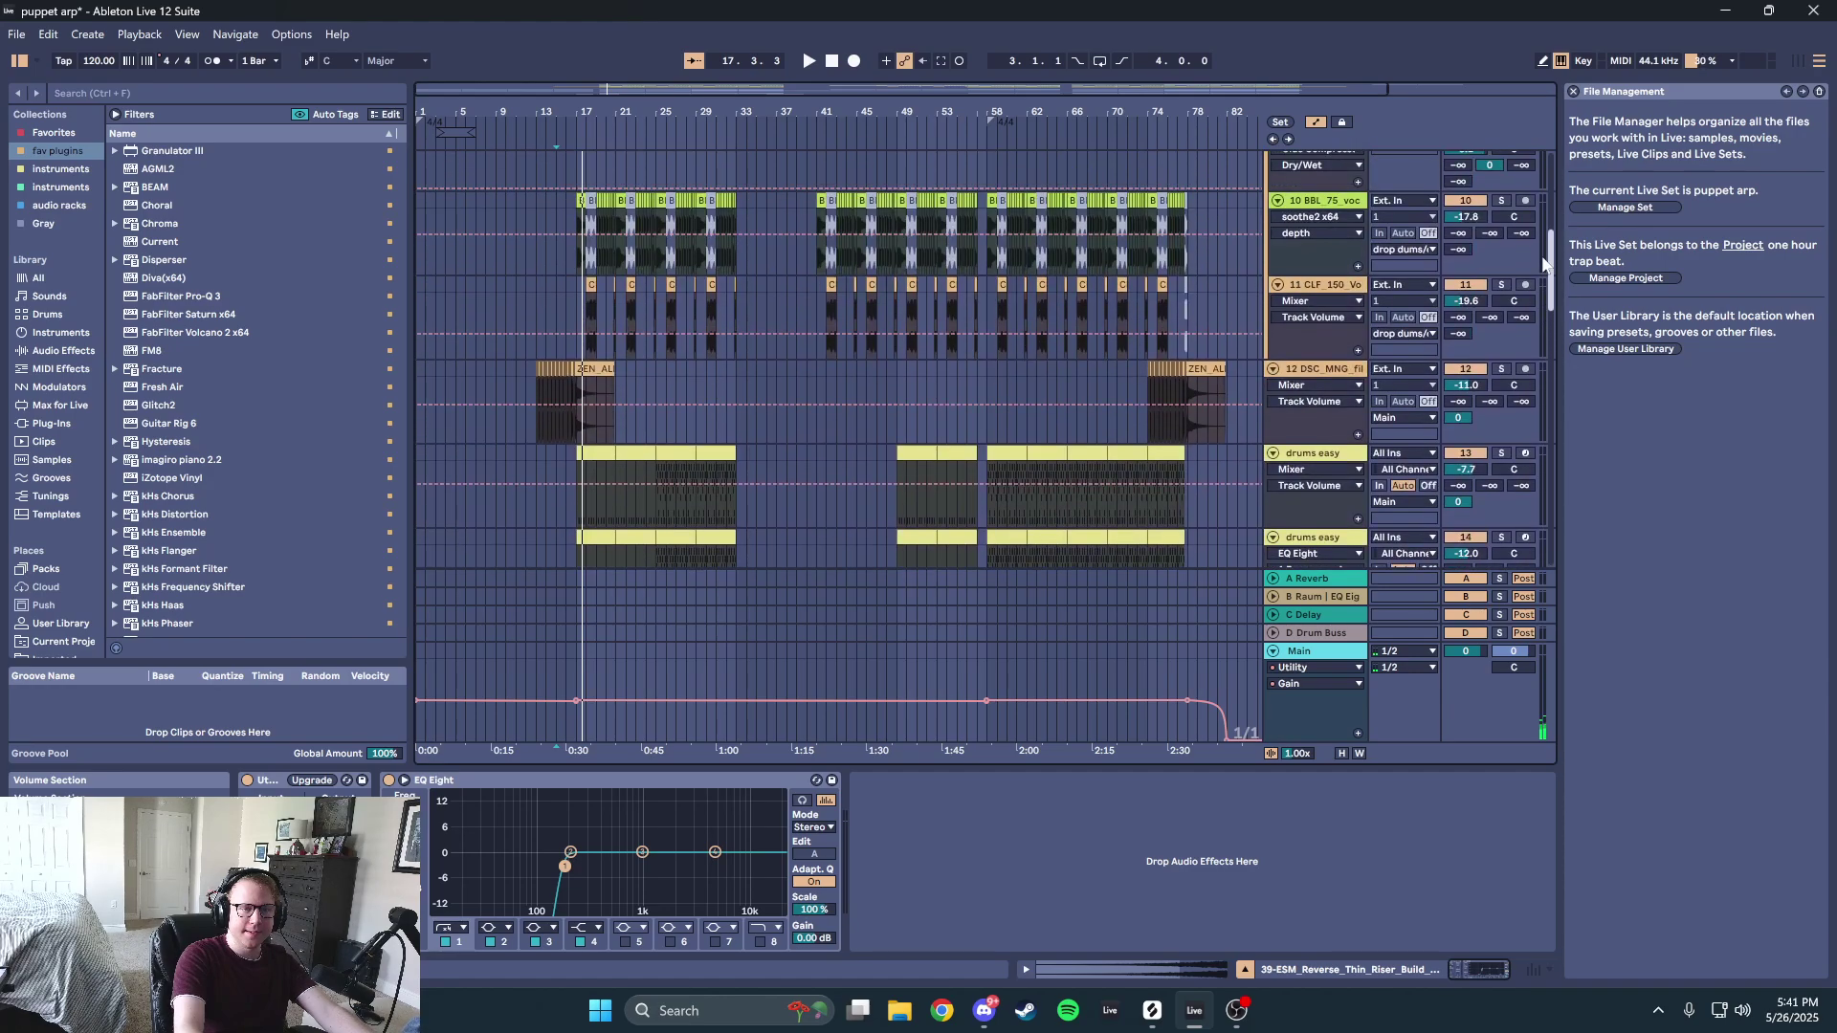
left_click(540, 383)
key("space")
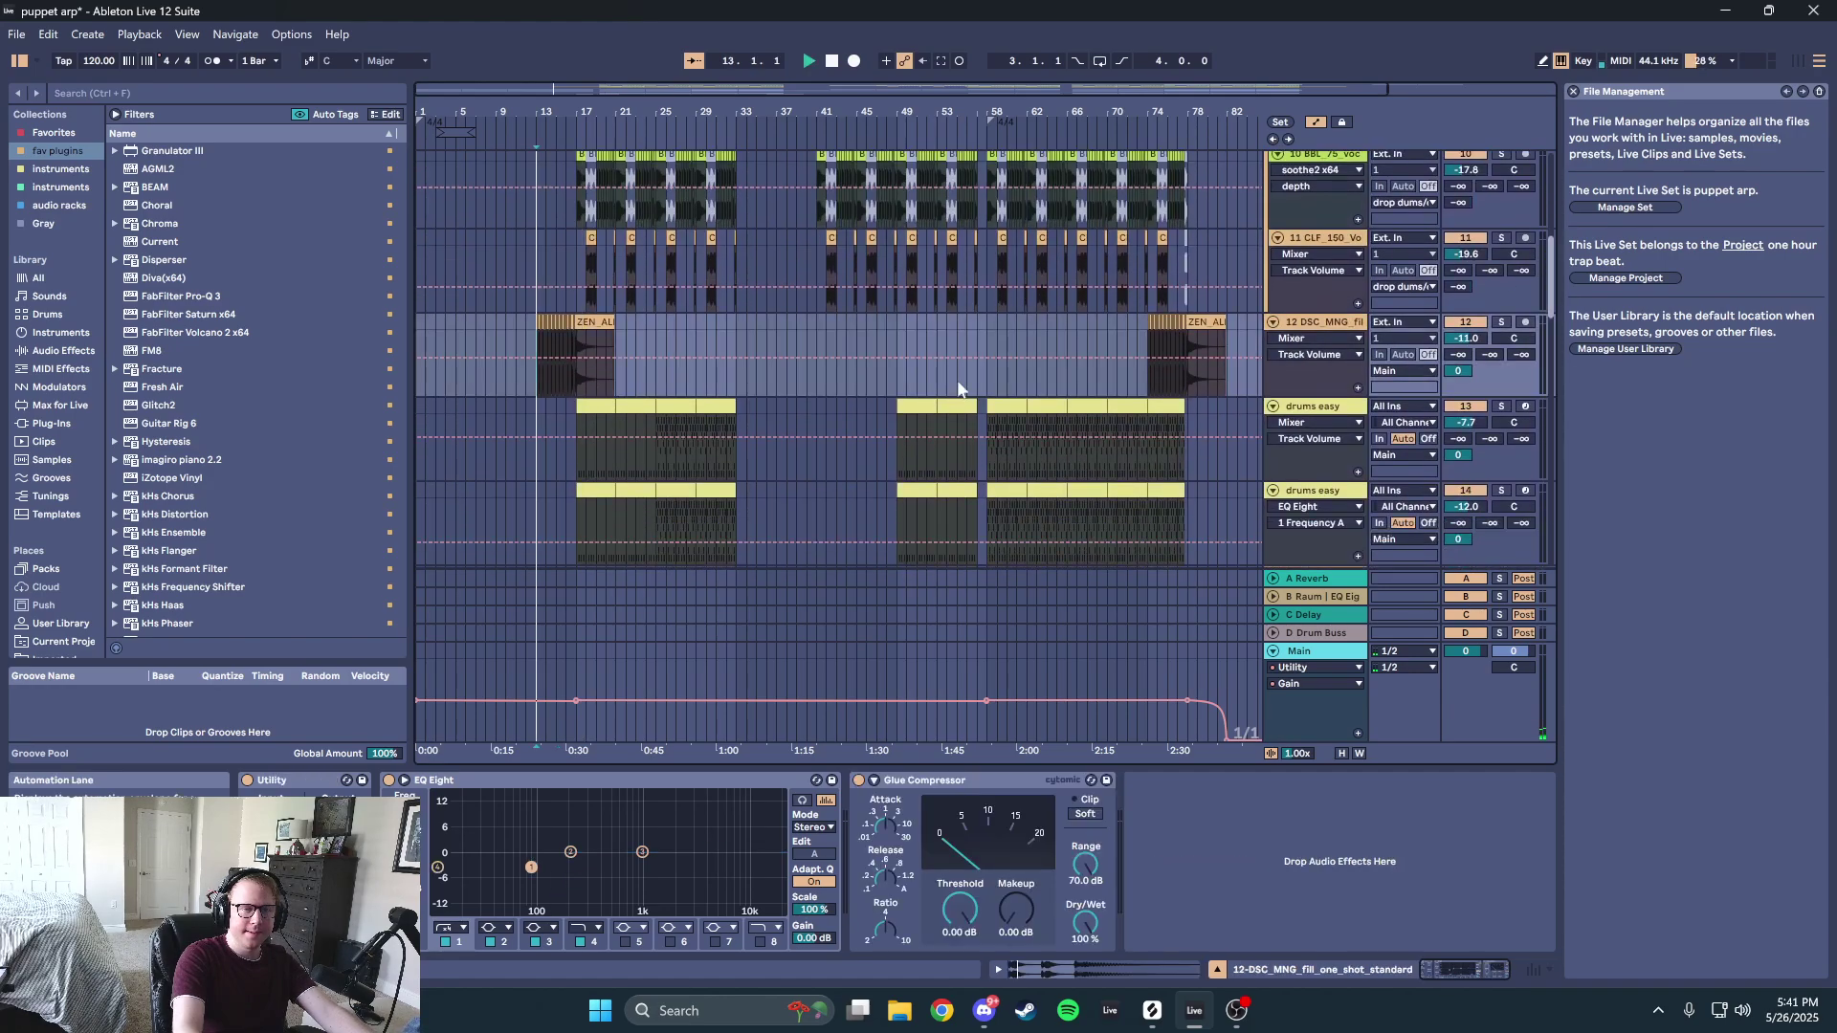
left_click_drag(581, 96, 864, 377)
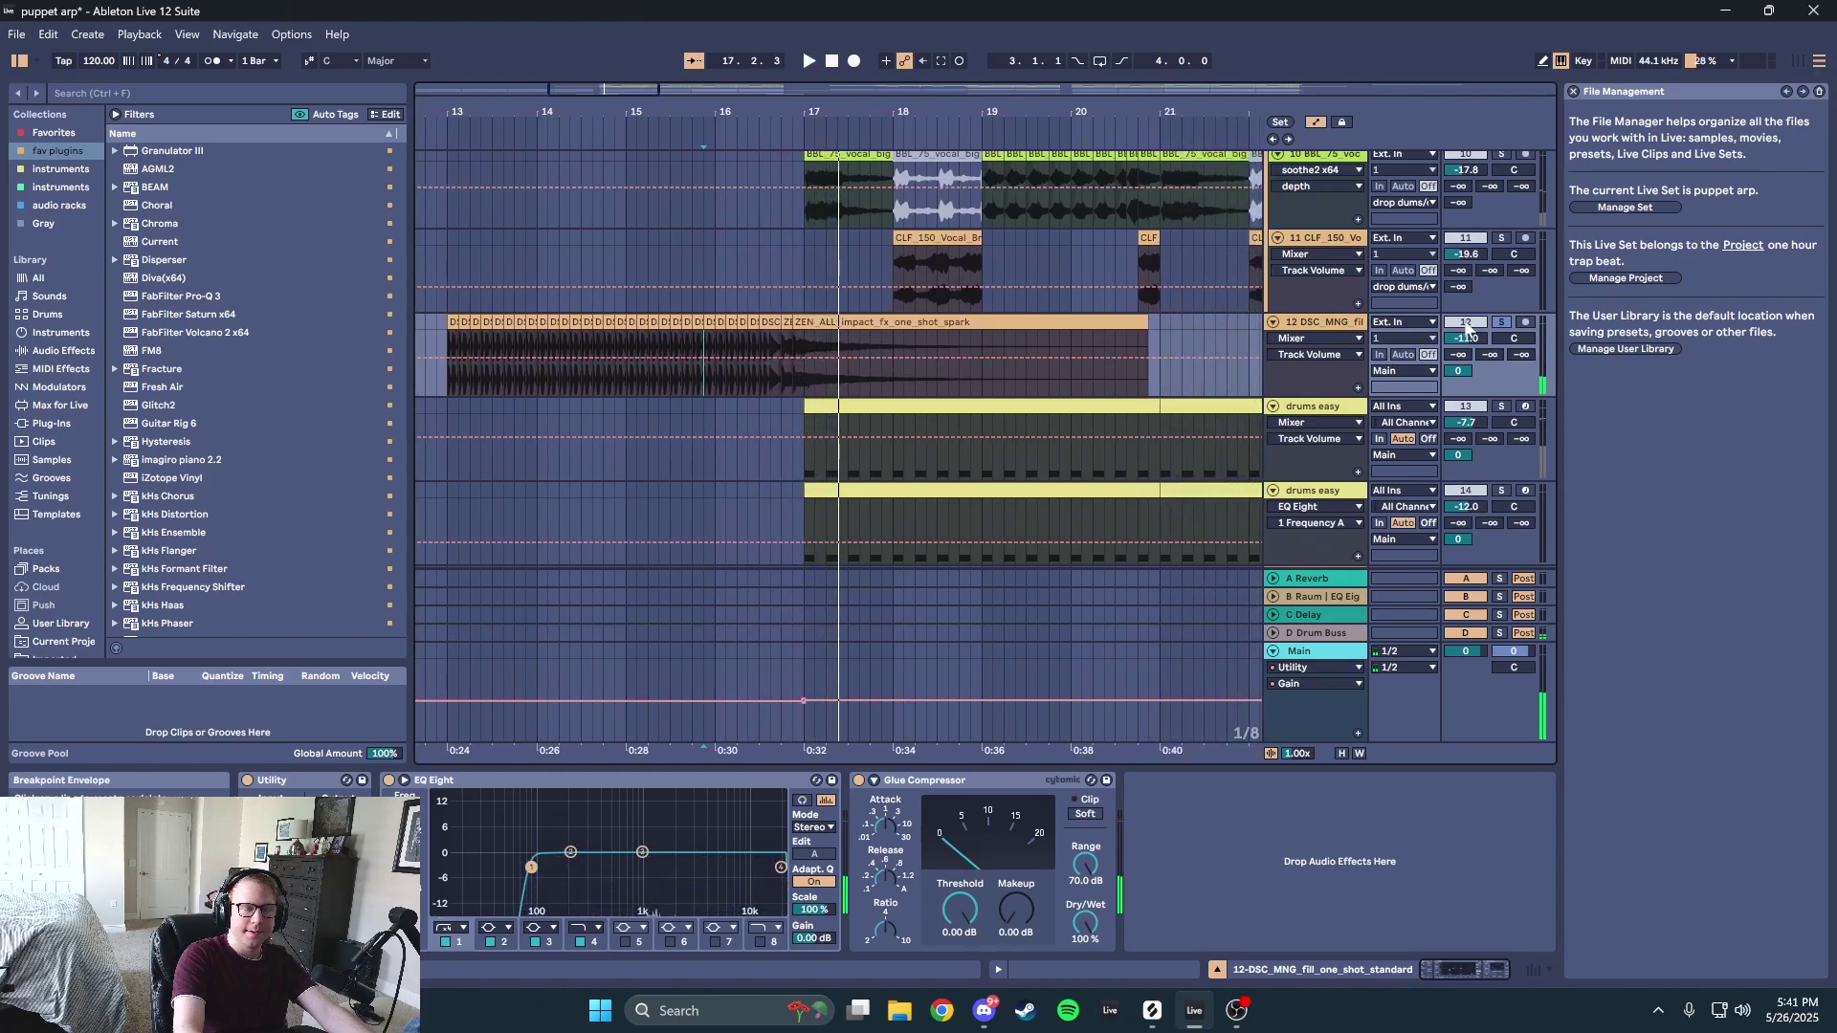
- Solo the 10 BBL_75 vocal track and open its clip at bar 17
scroll(1508, 325, "up", 3)
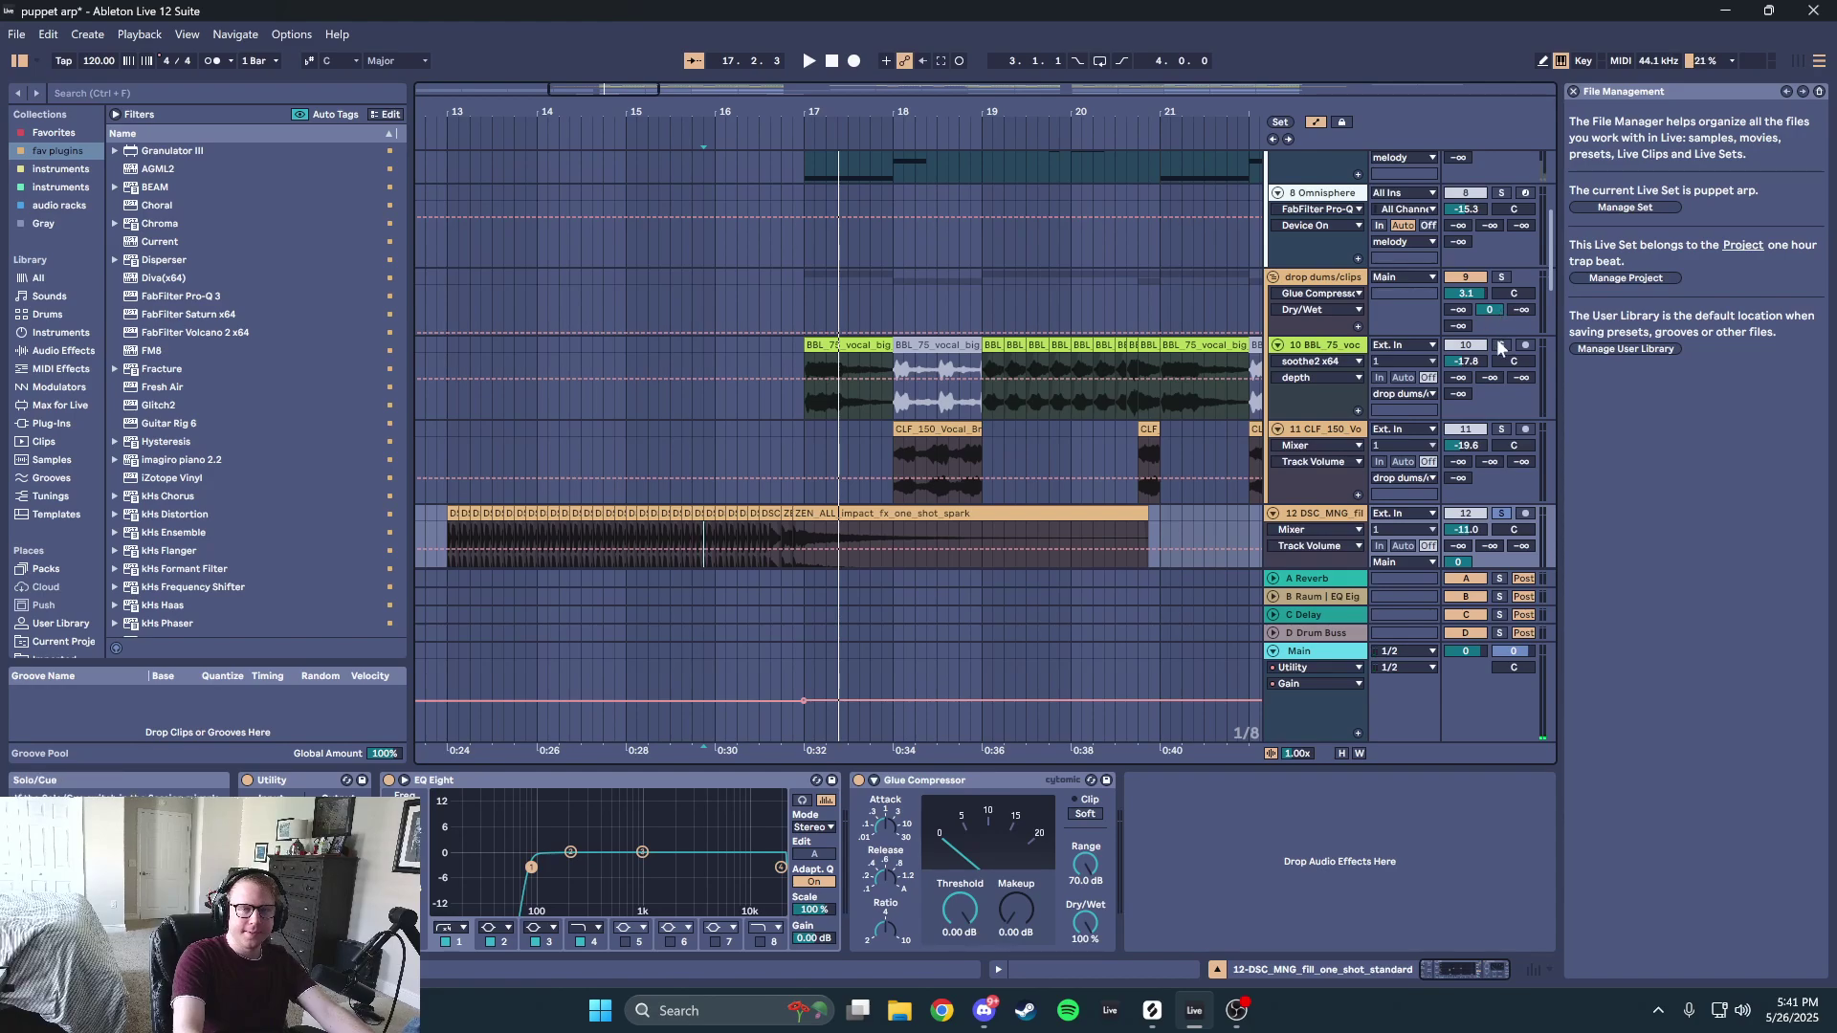
left_click(1499, 346)
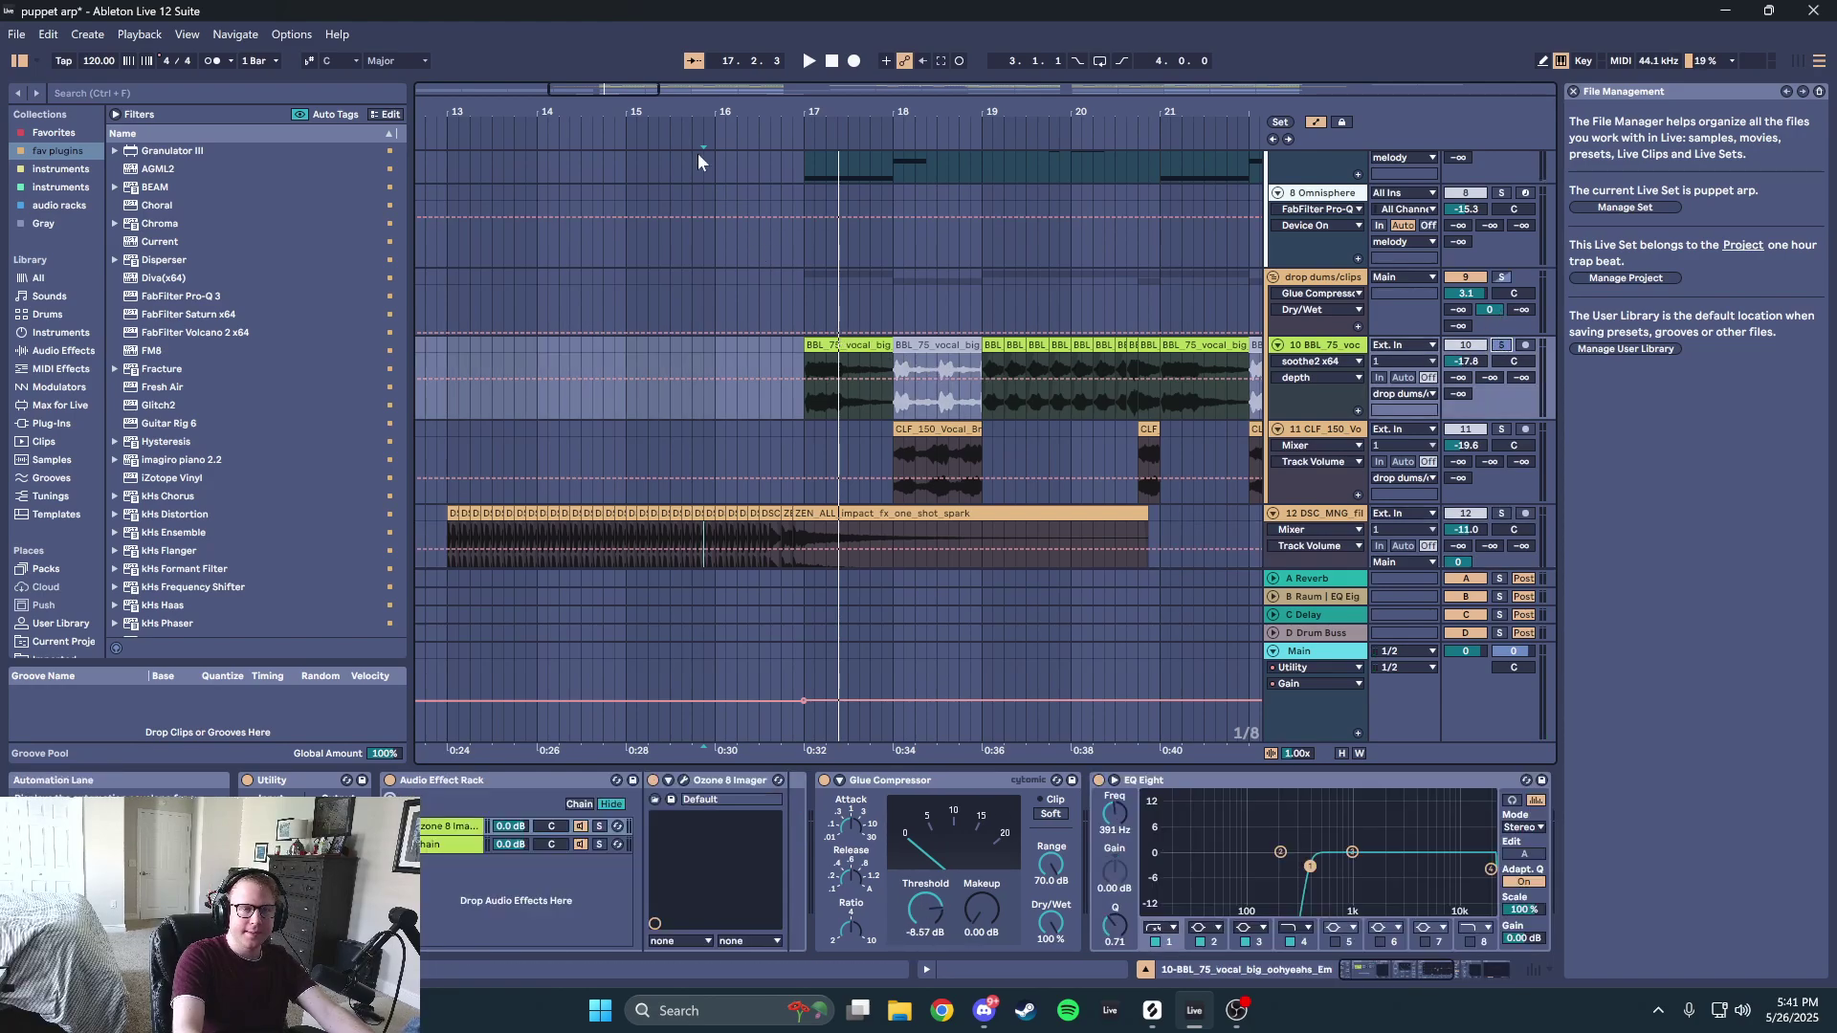
mouse_move(635, 91)
left_mouse_down()
mouse_move(608, 52)
mouse_move(613, 91)
left_mouse_up()
left_click(541, 346)
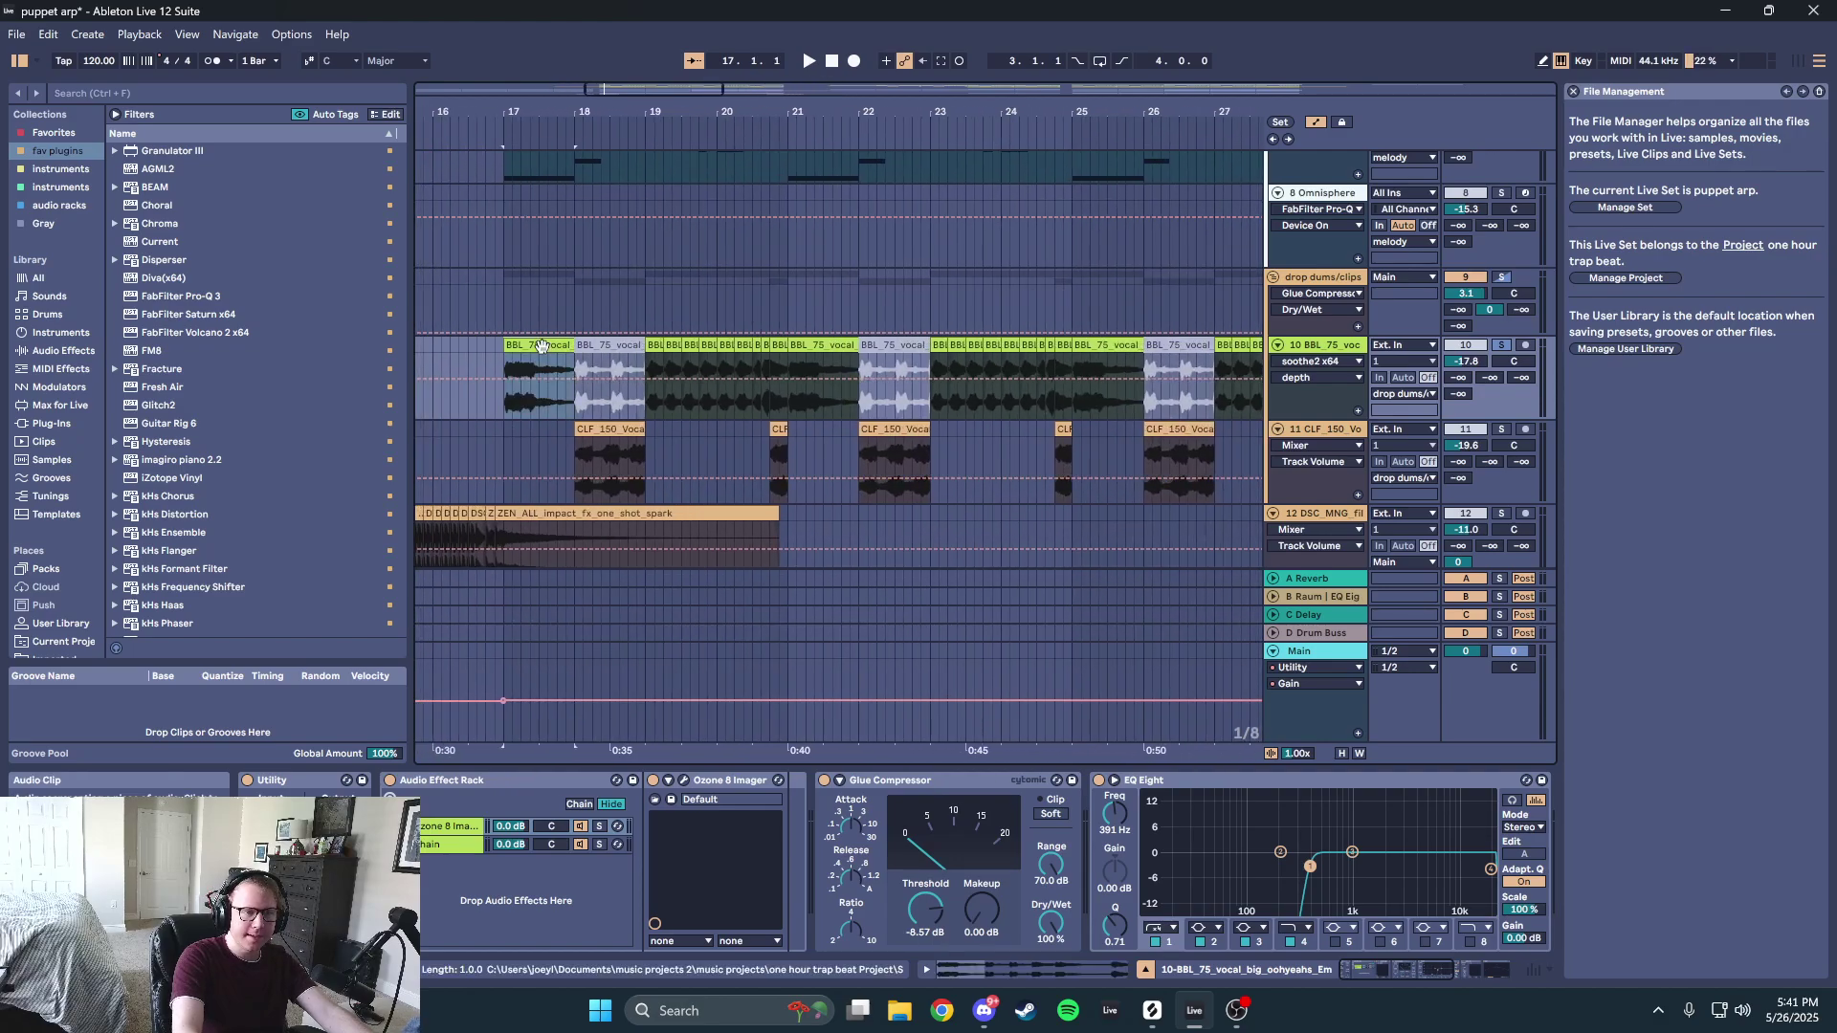
double_click(542, 346)
- Examine the individual vocal chop clips across bars 19 and 20 of the 10 BBL_75 vocal track
left_click(656, 251)
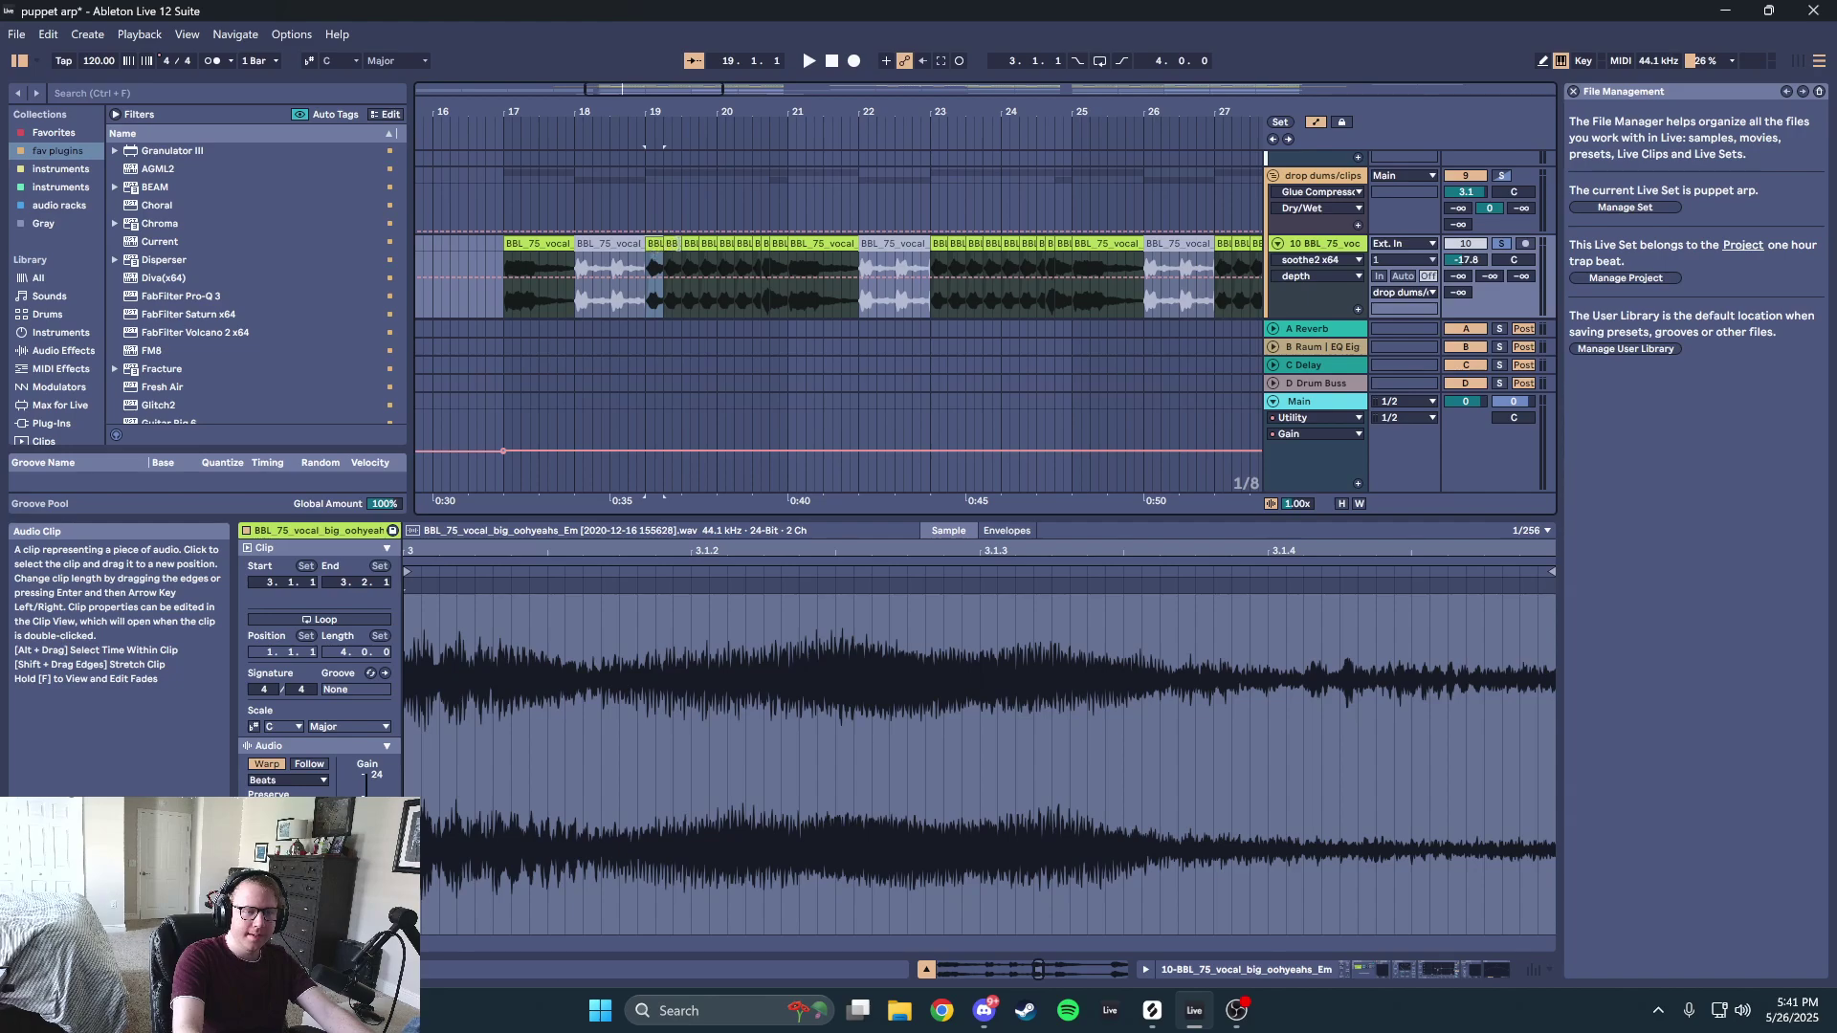
left_click(674, 251)
left_click(705, 243)
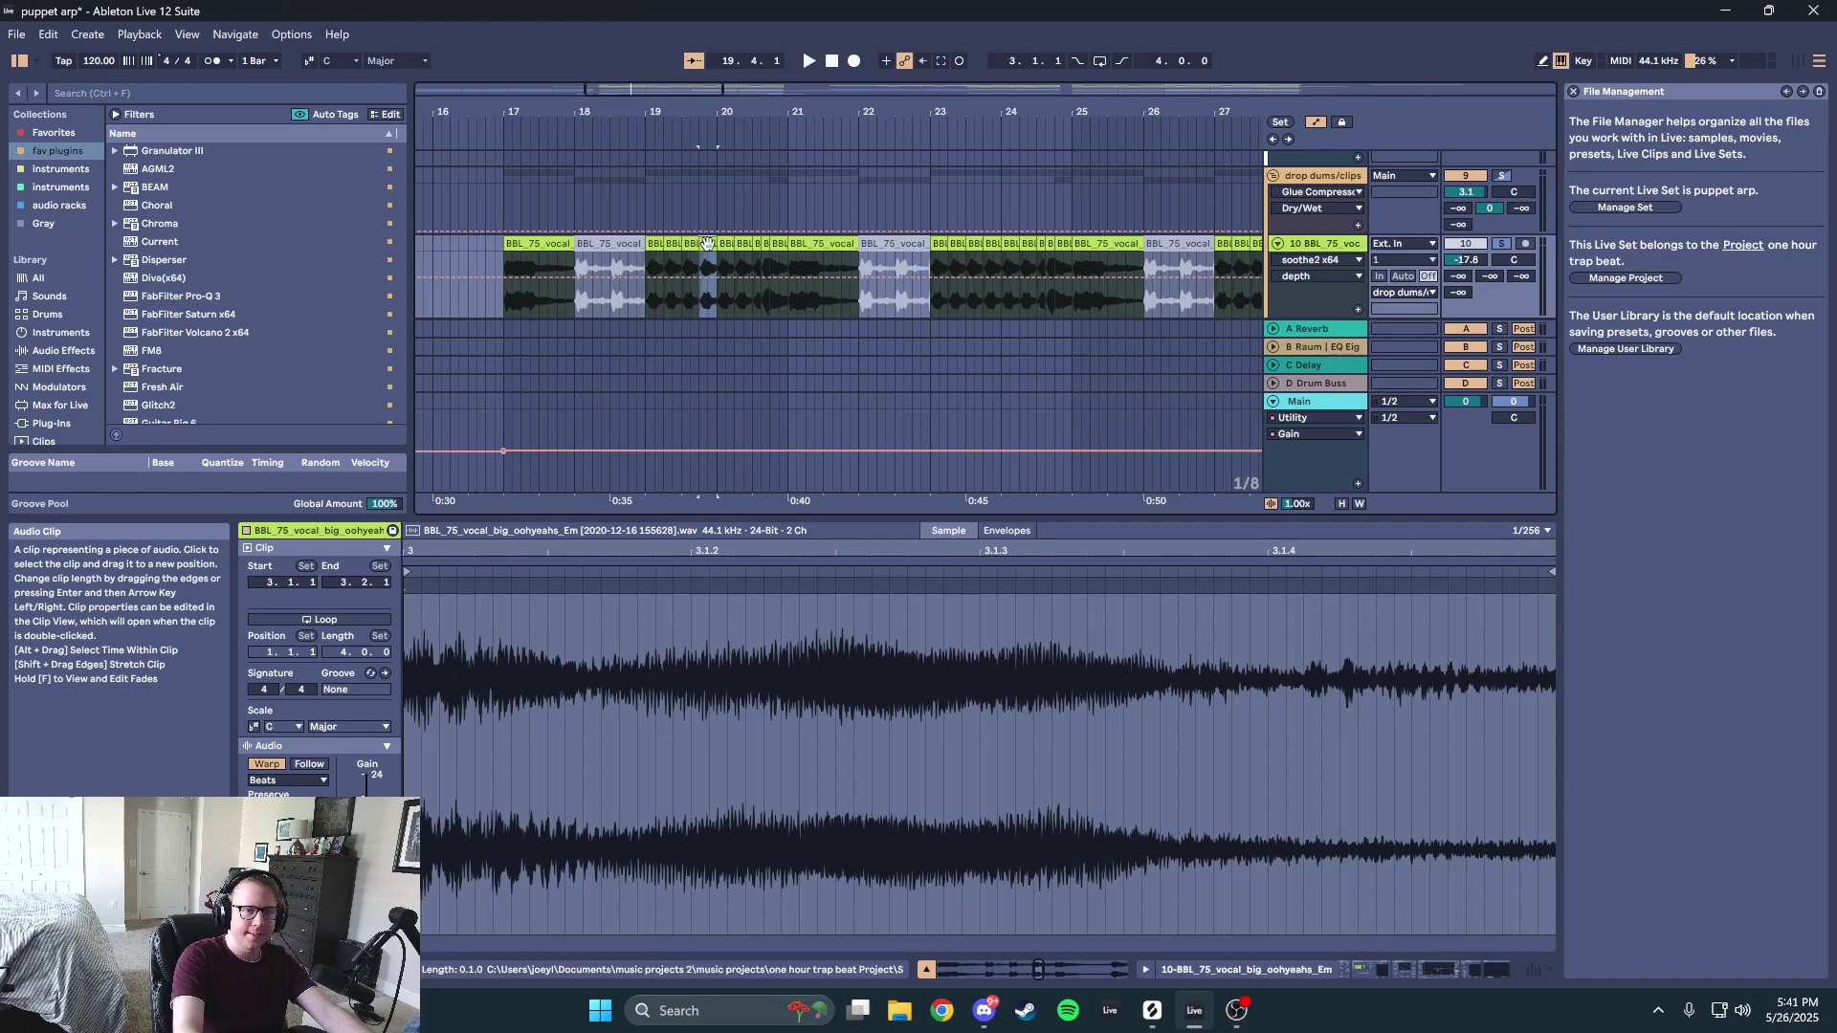
left_click(725, 243)
left_click(744, 243)
left_click(757, 243)
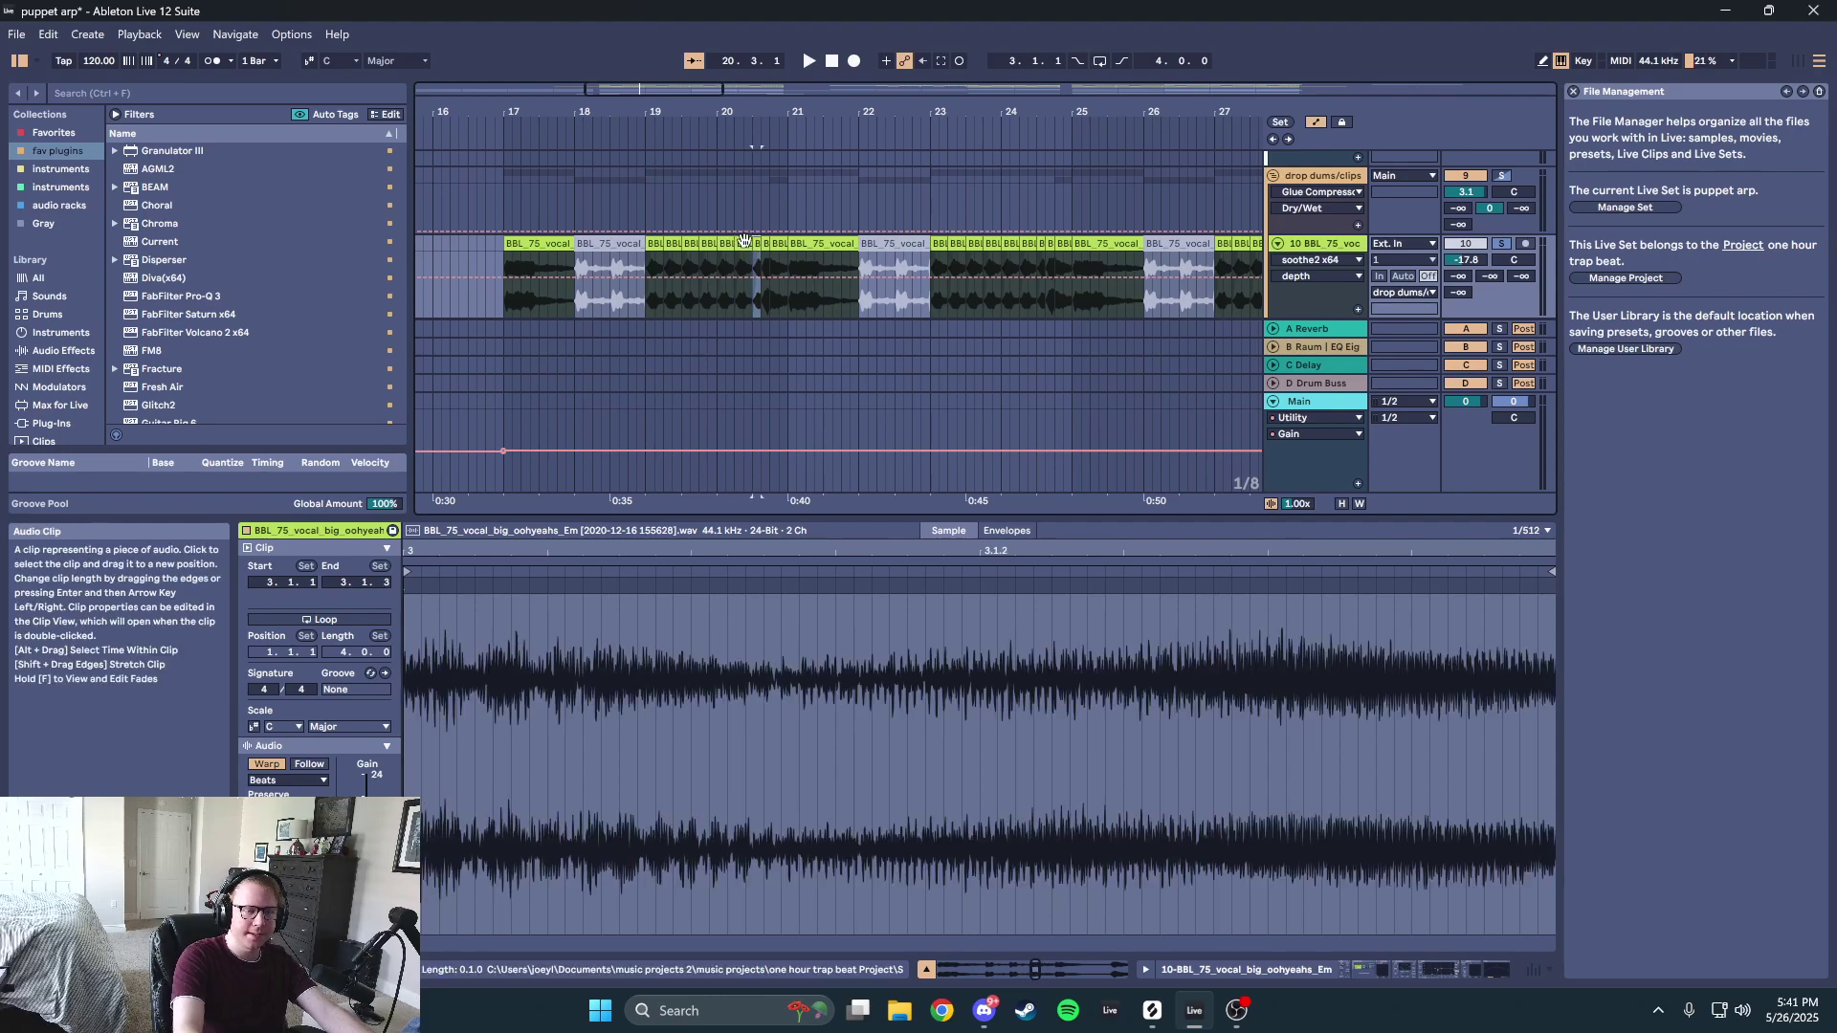
- Locate the bar 17 vocal clip's source sample, BBL_75_vocal_big_oohyeahs, in the browser
left_click(541, 245)
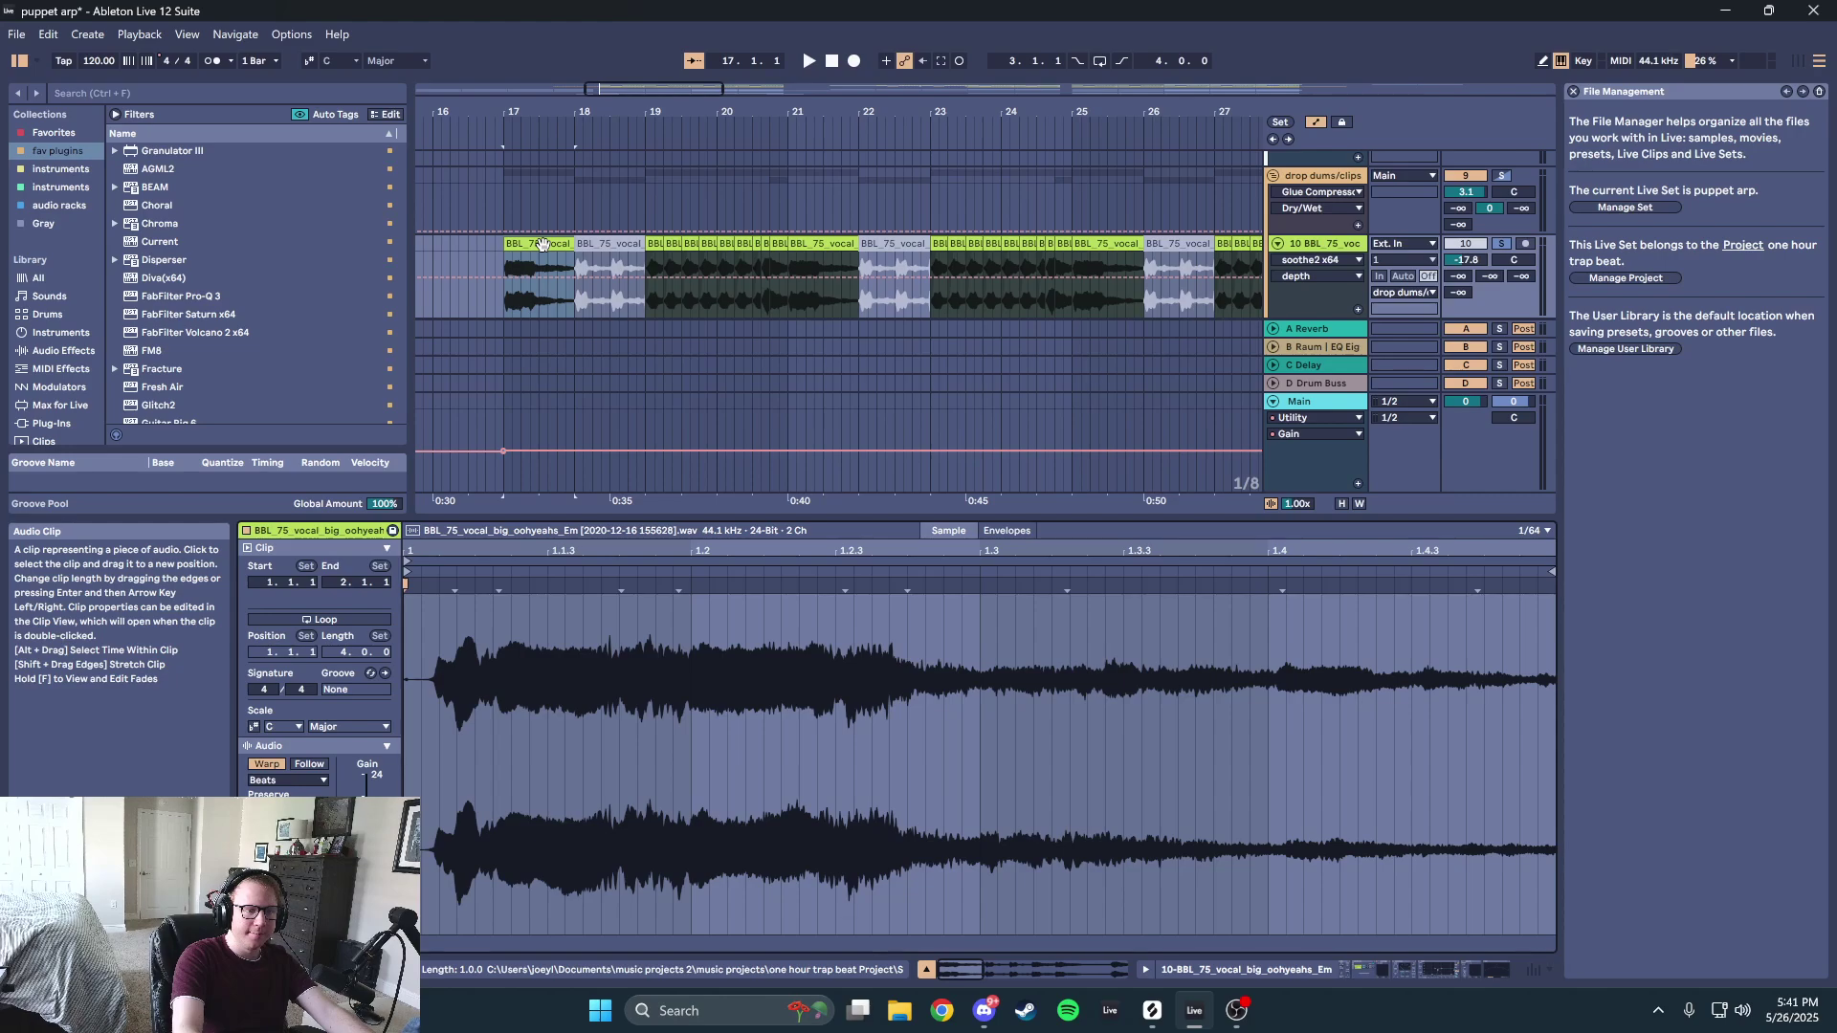
left_click(507, 533)
scroll(303, 398, "up", 3)
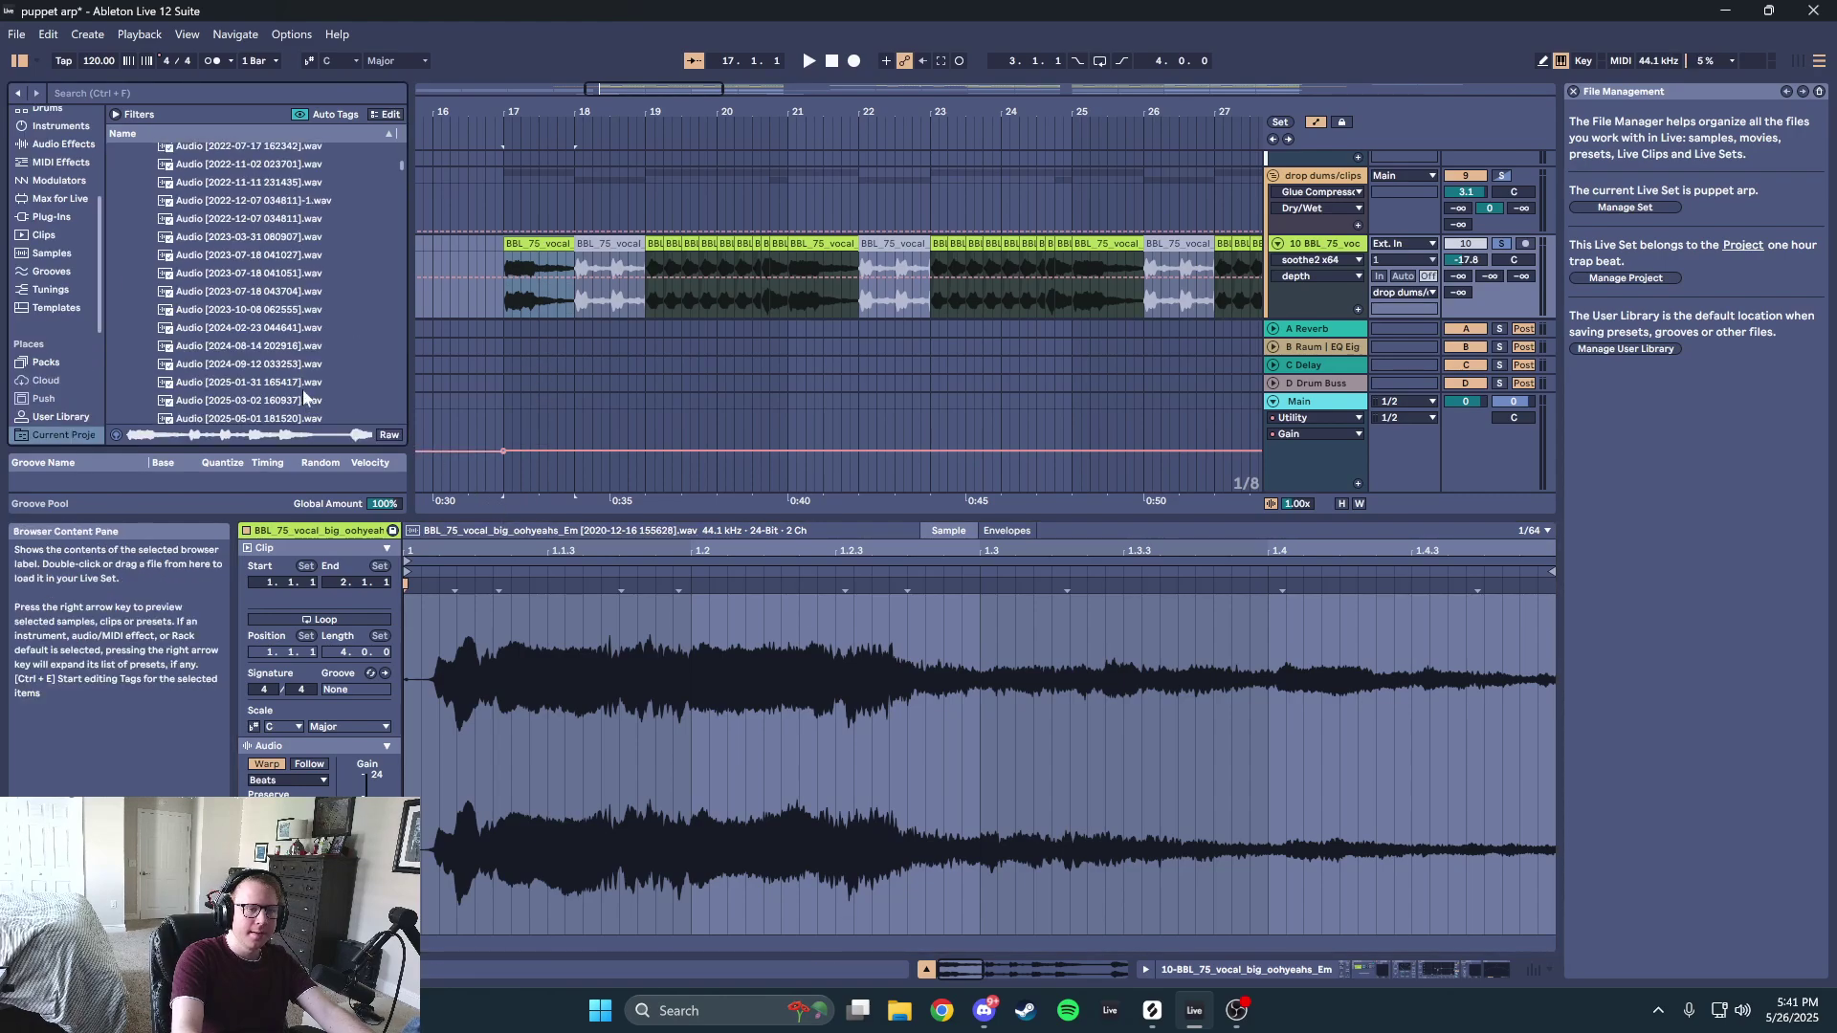
scroll(303, 398, "down", 2)
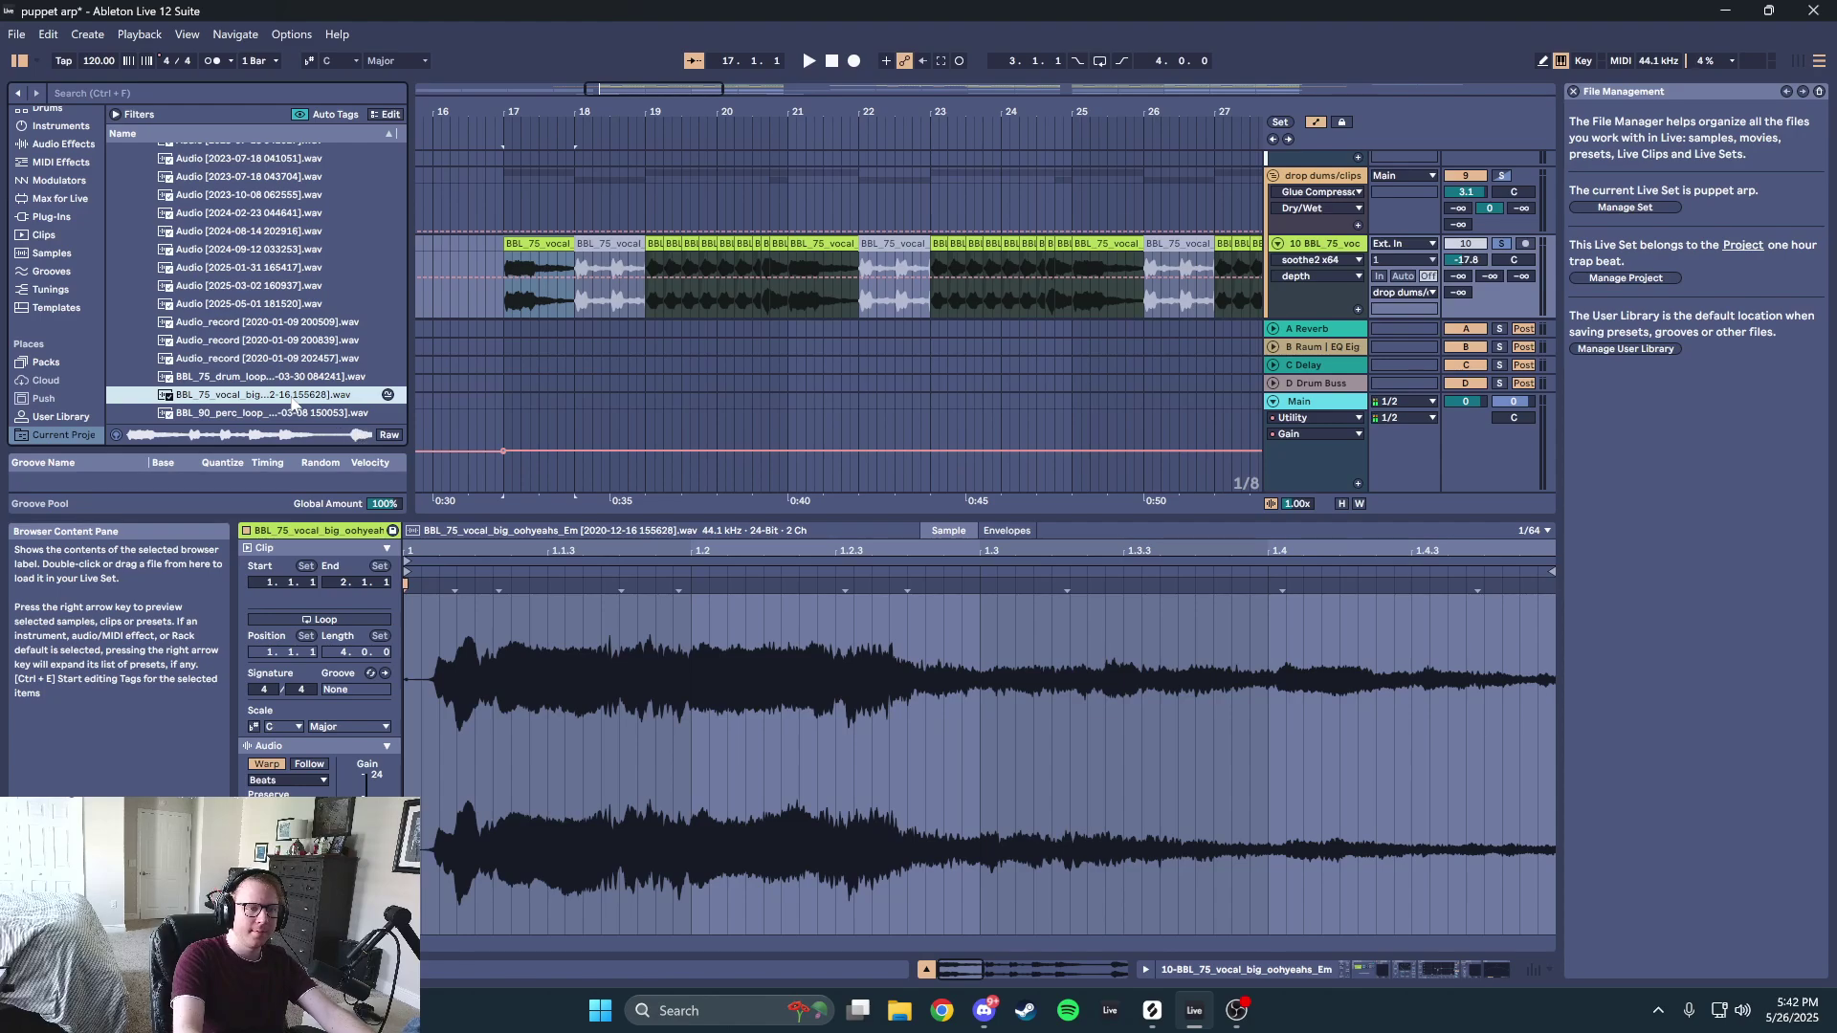
- Play the soloed BBL_75 vocal chops from beat 3 of bar 20 and open the bar 21 clip
left_click(779, 245)
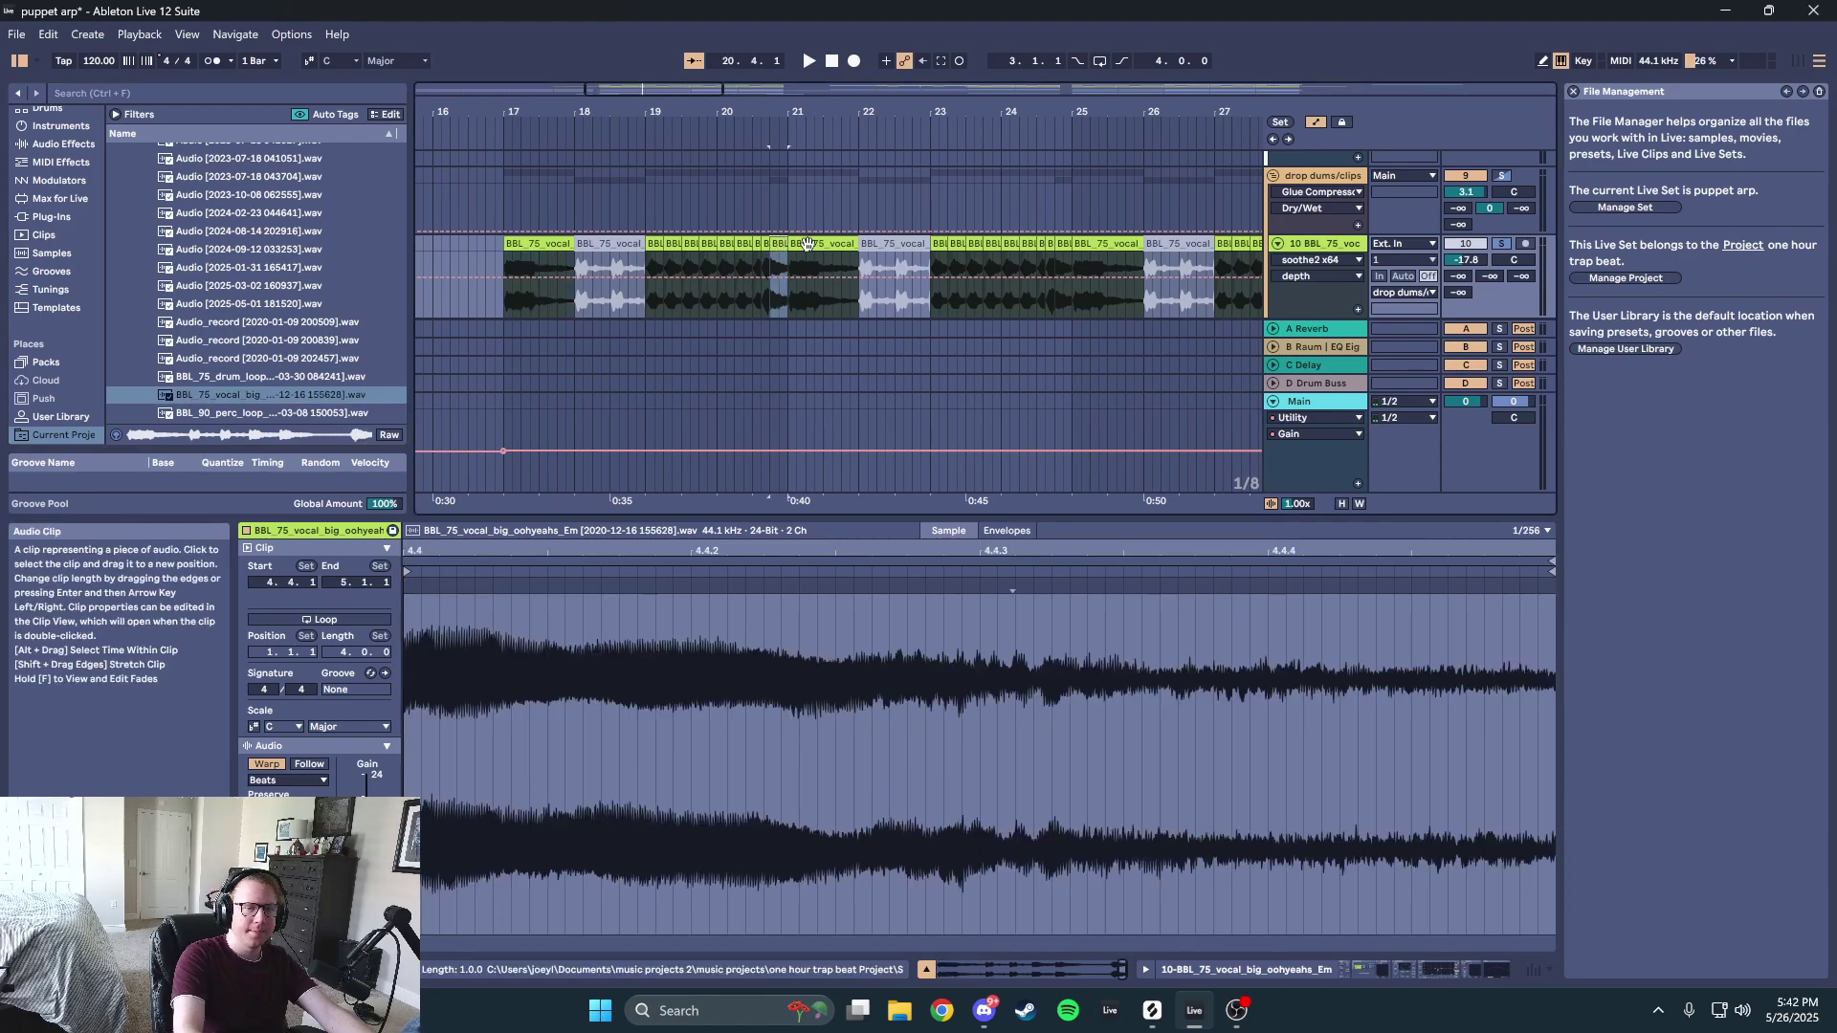
left_click(776, 247)
key("space")
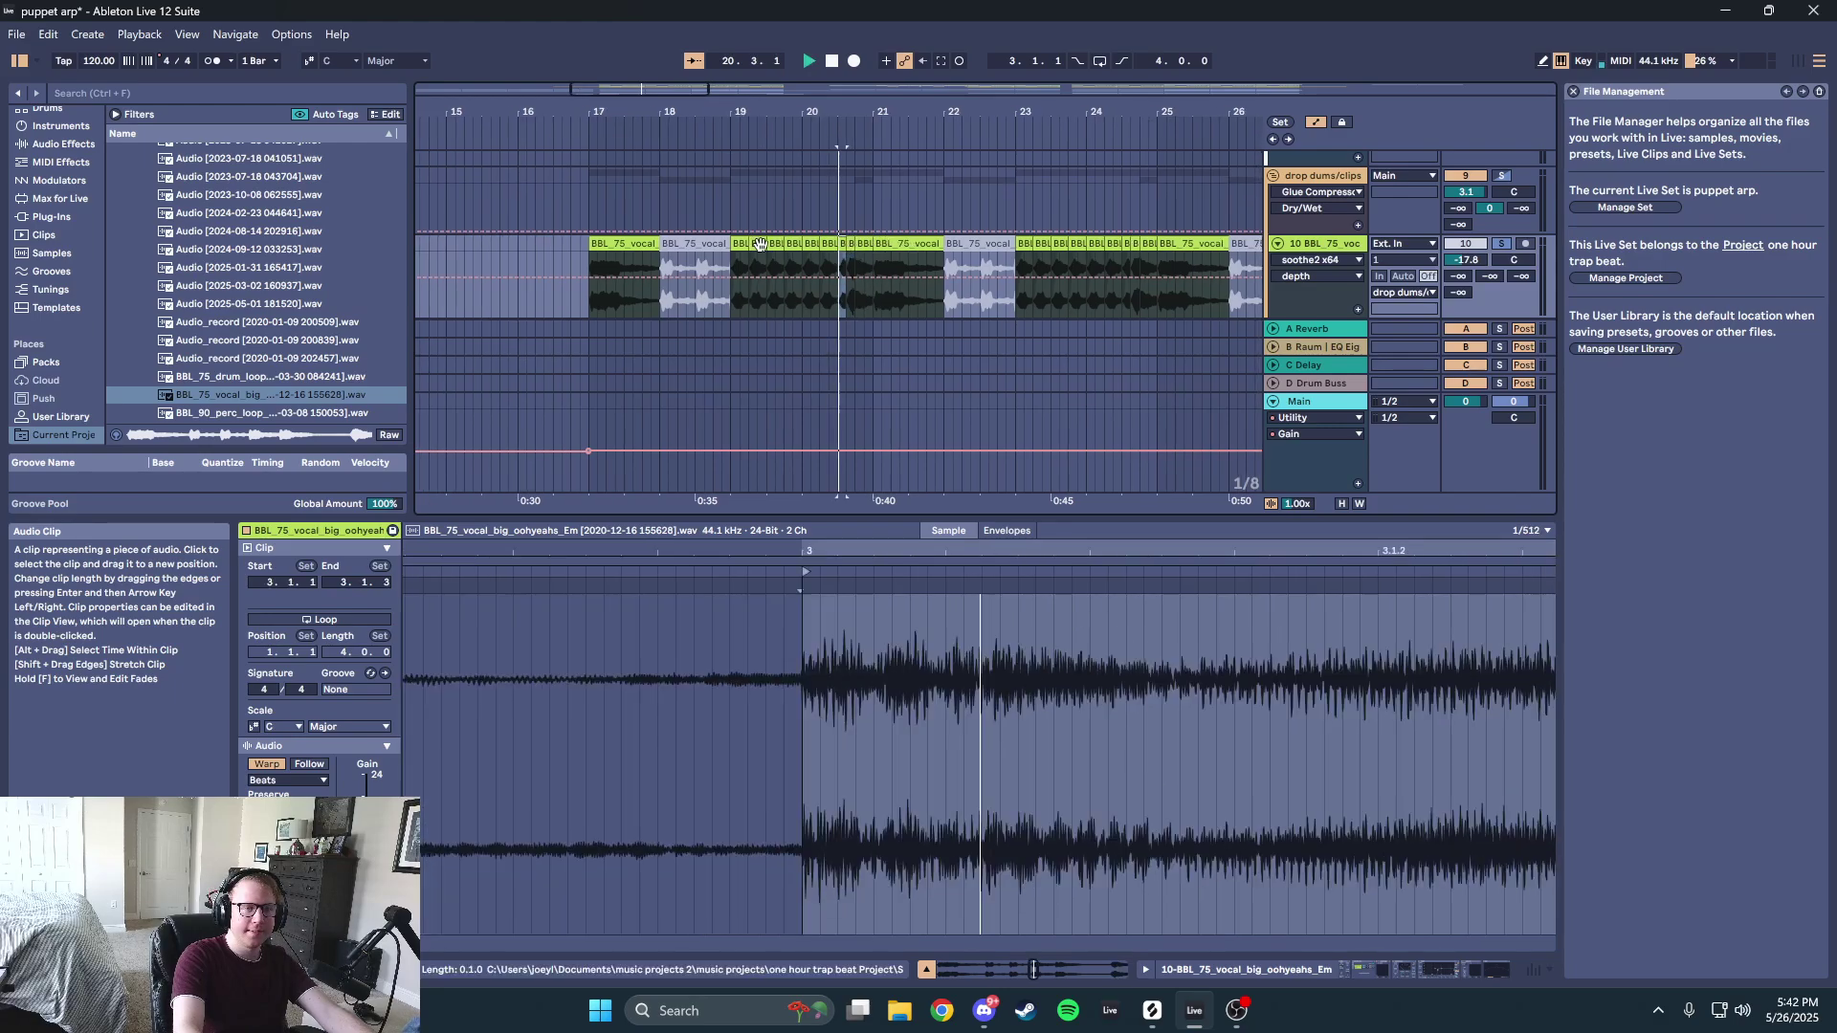
left_click(809, 249)
scroll(825, 264, "down", 3)
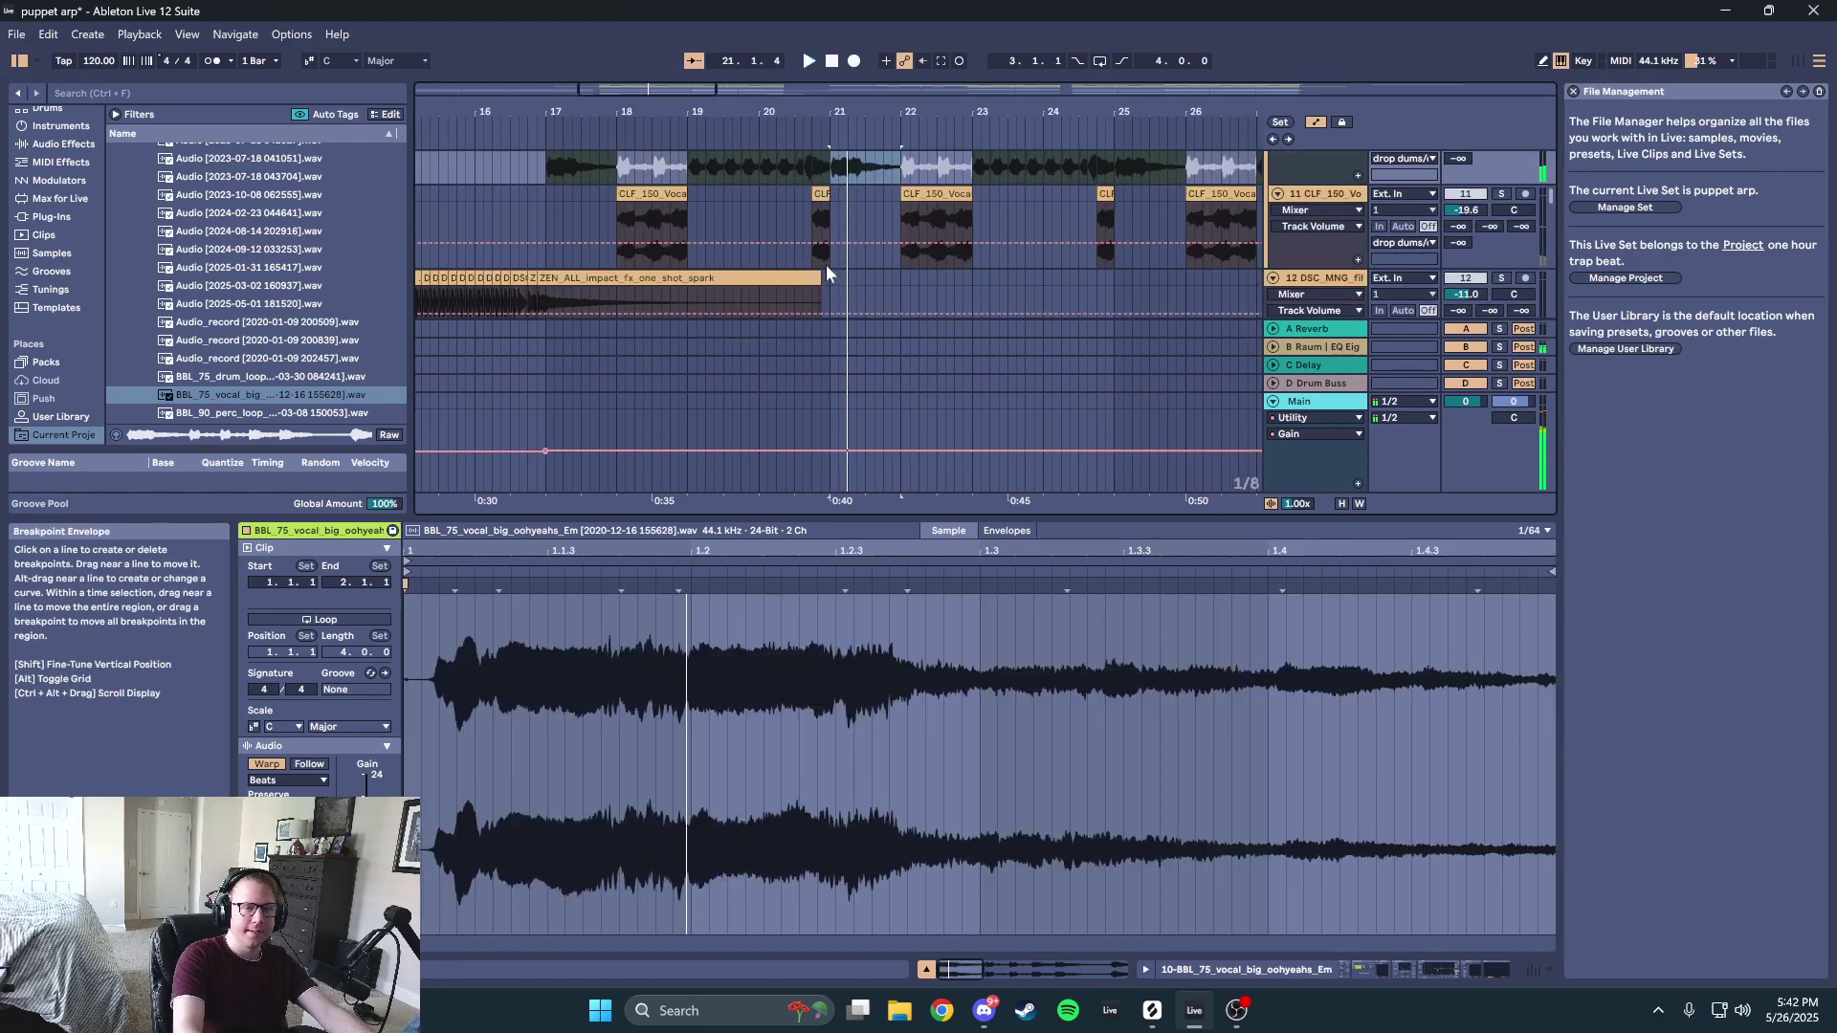
- Locate the bar 18 clip's source, CLF_150_Vocal_Branches_Dm.wav, in the browser and play its soloed track from bar 17
left_click(638, 197)
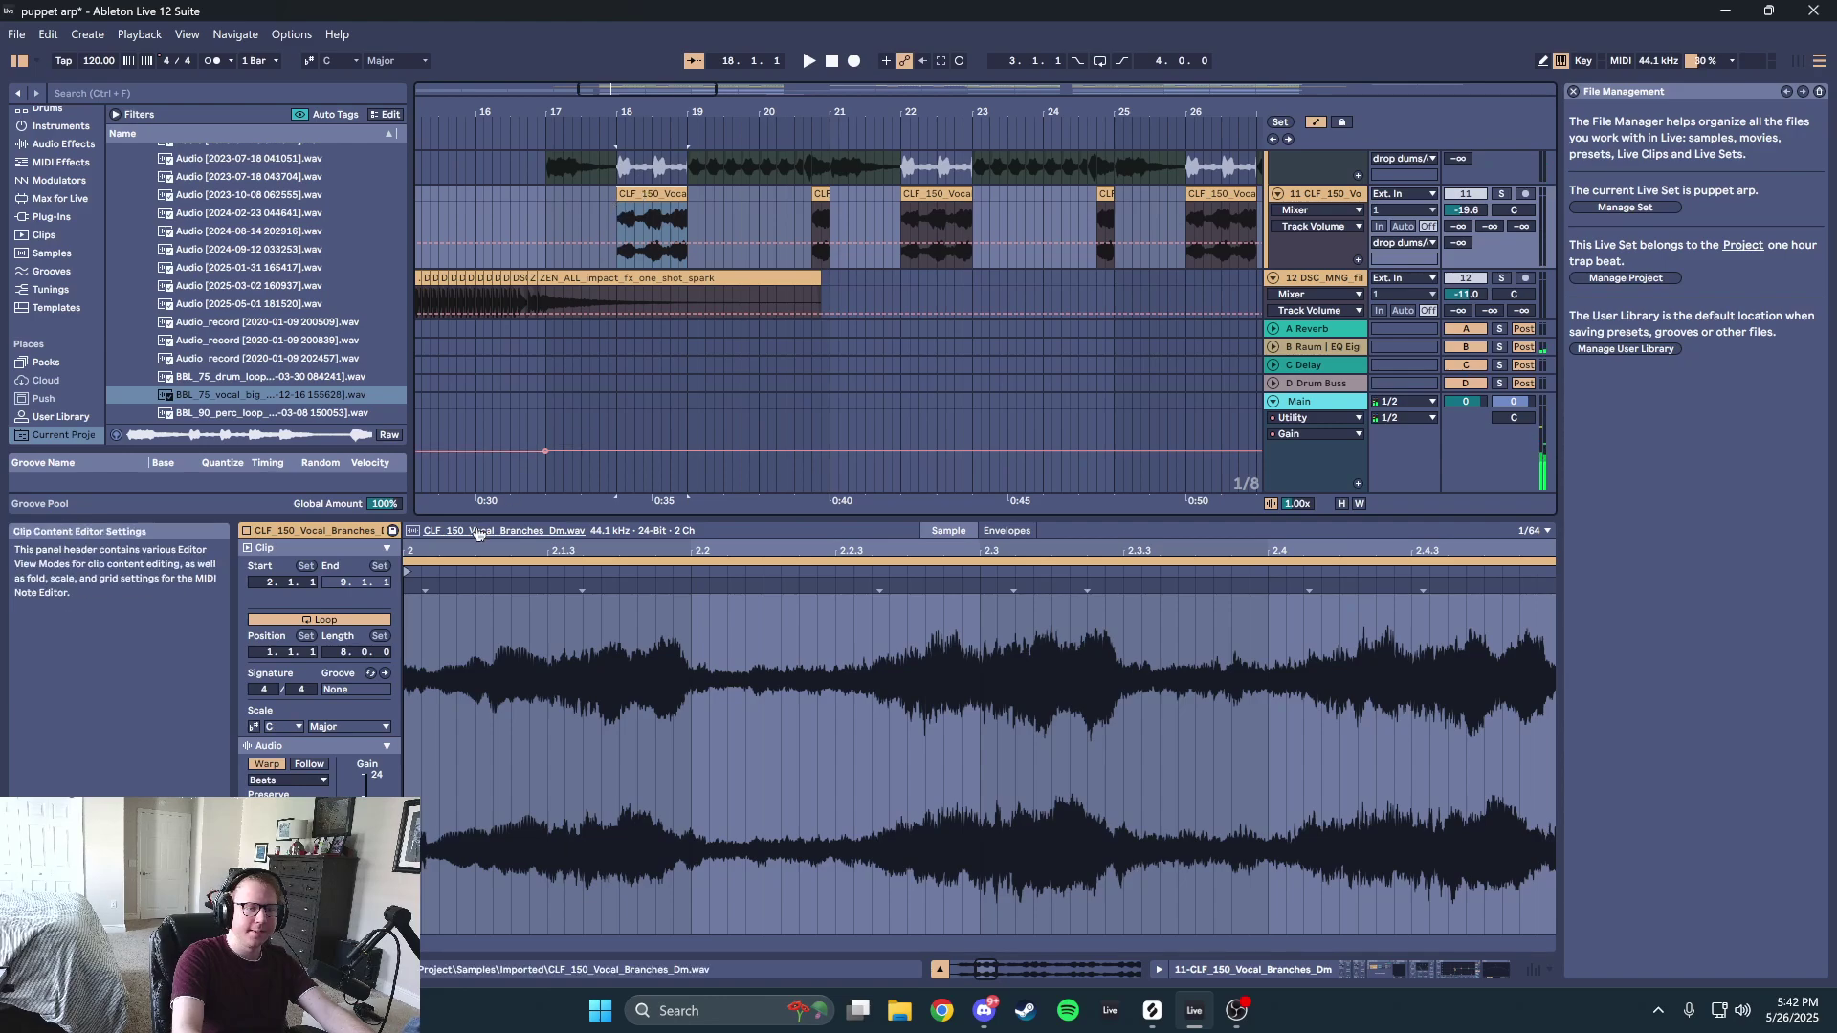
key("ctrl+alt+r")
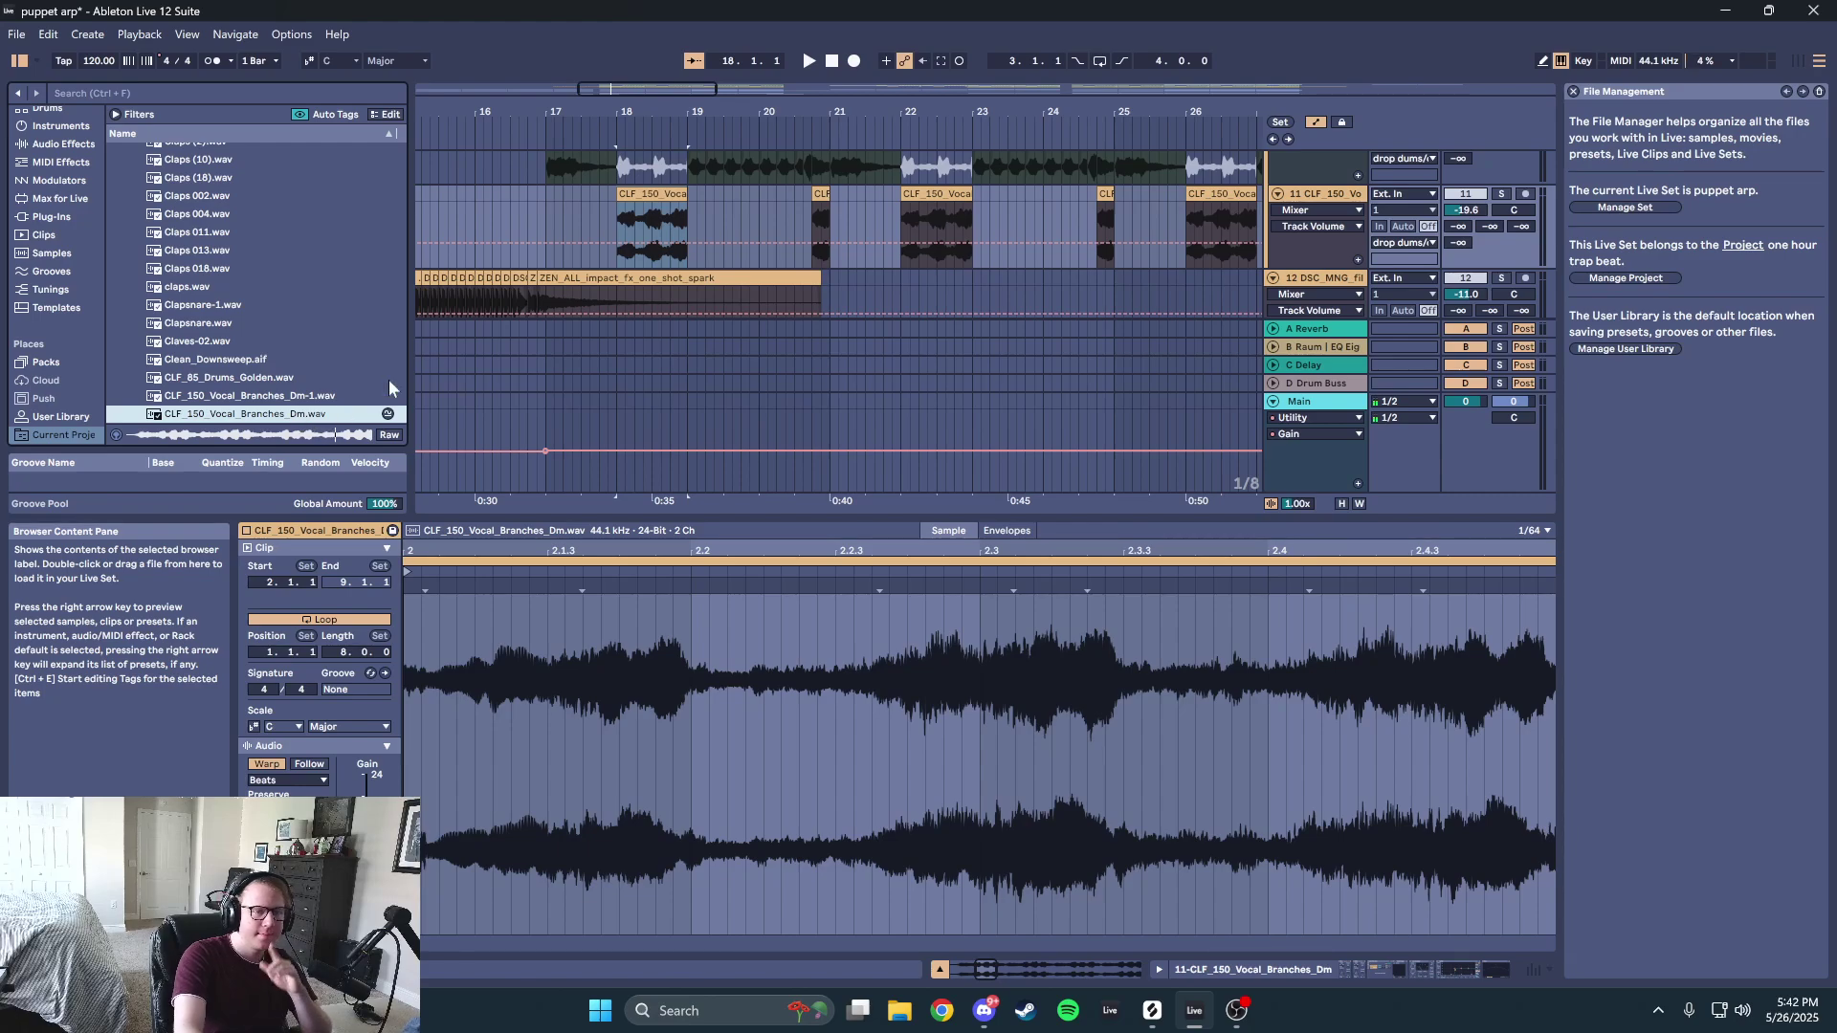
left_click(545, 198)
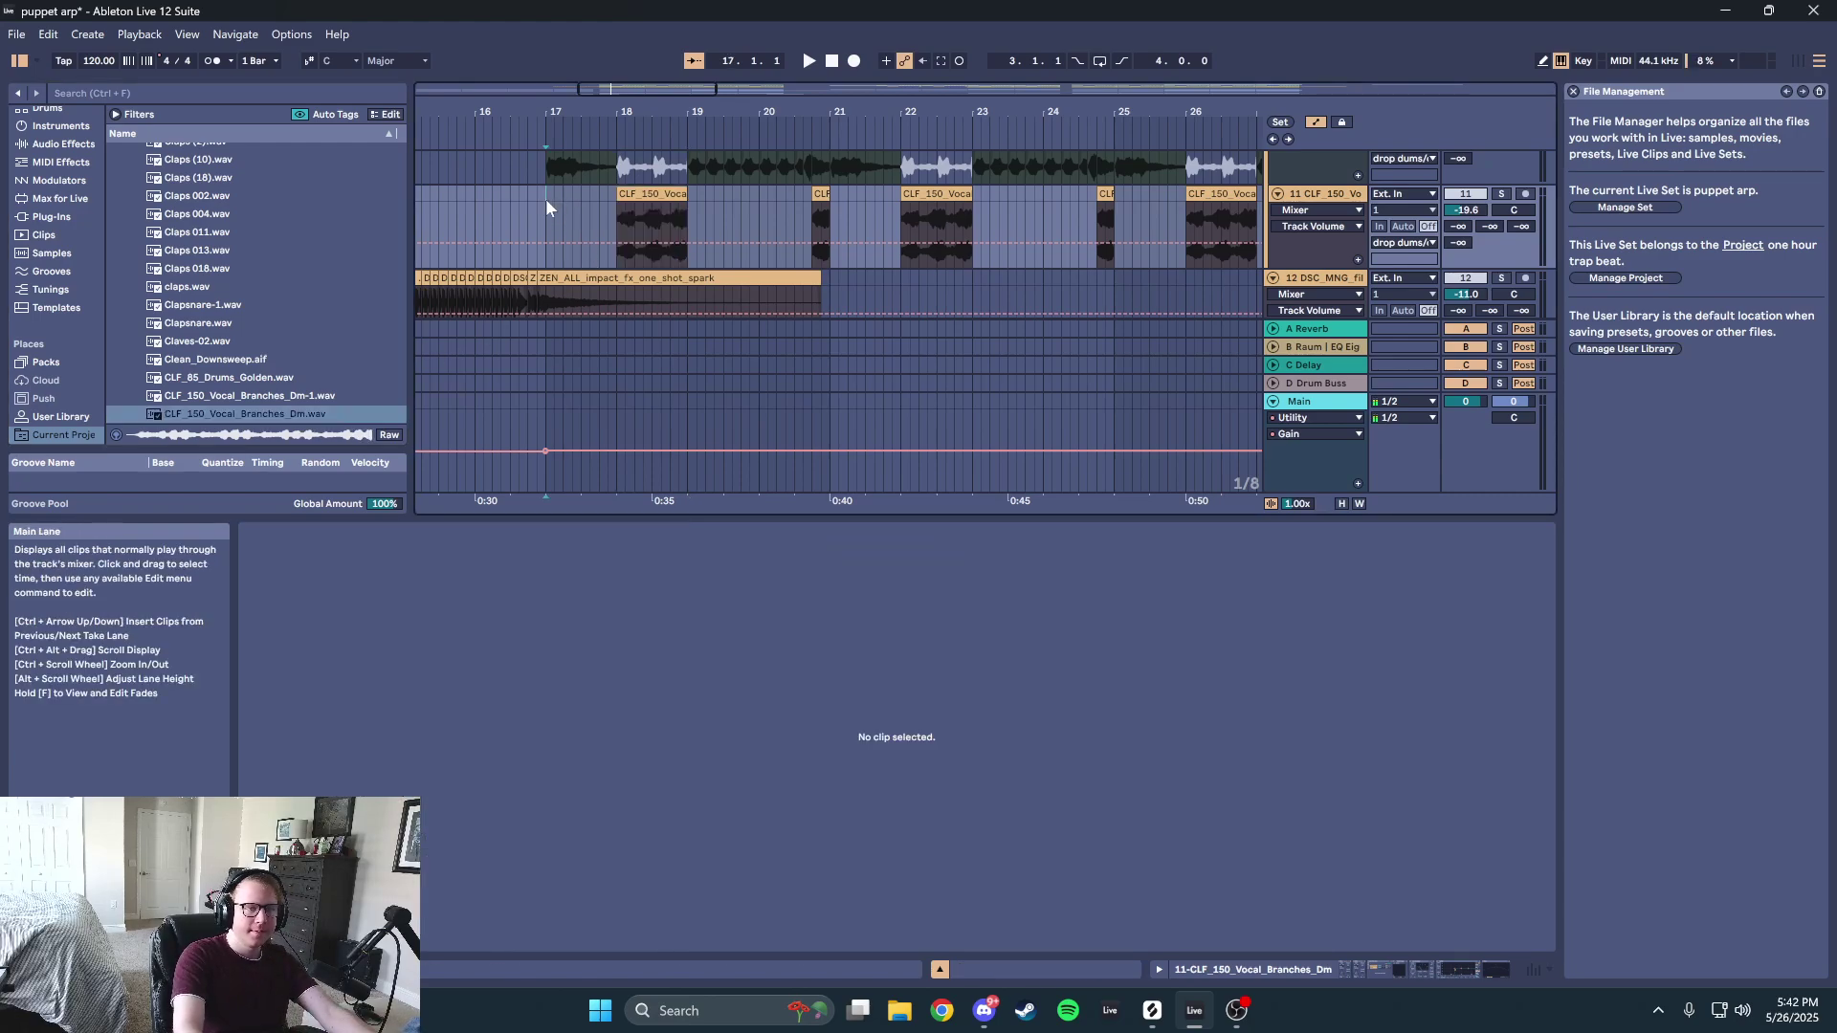
key("space")
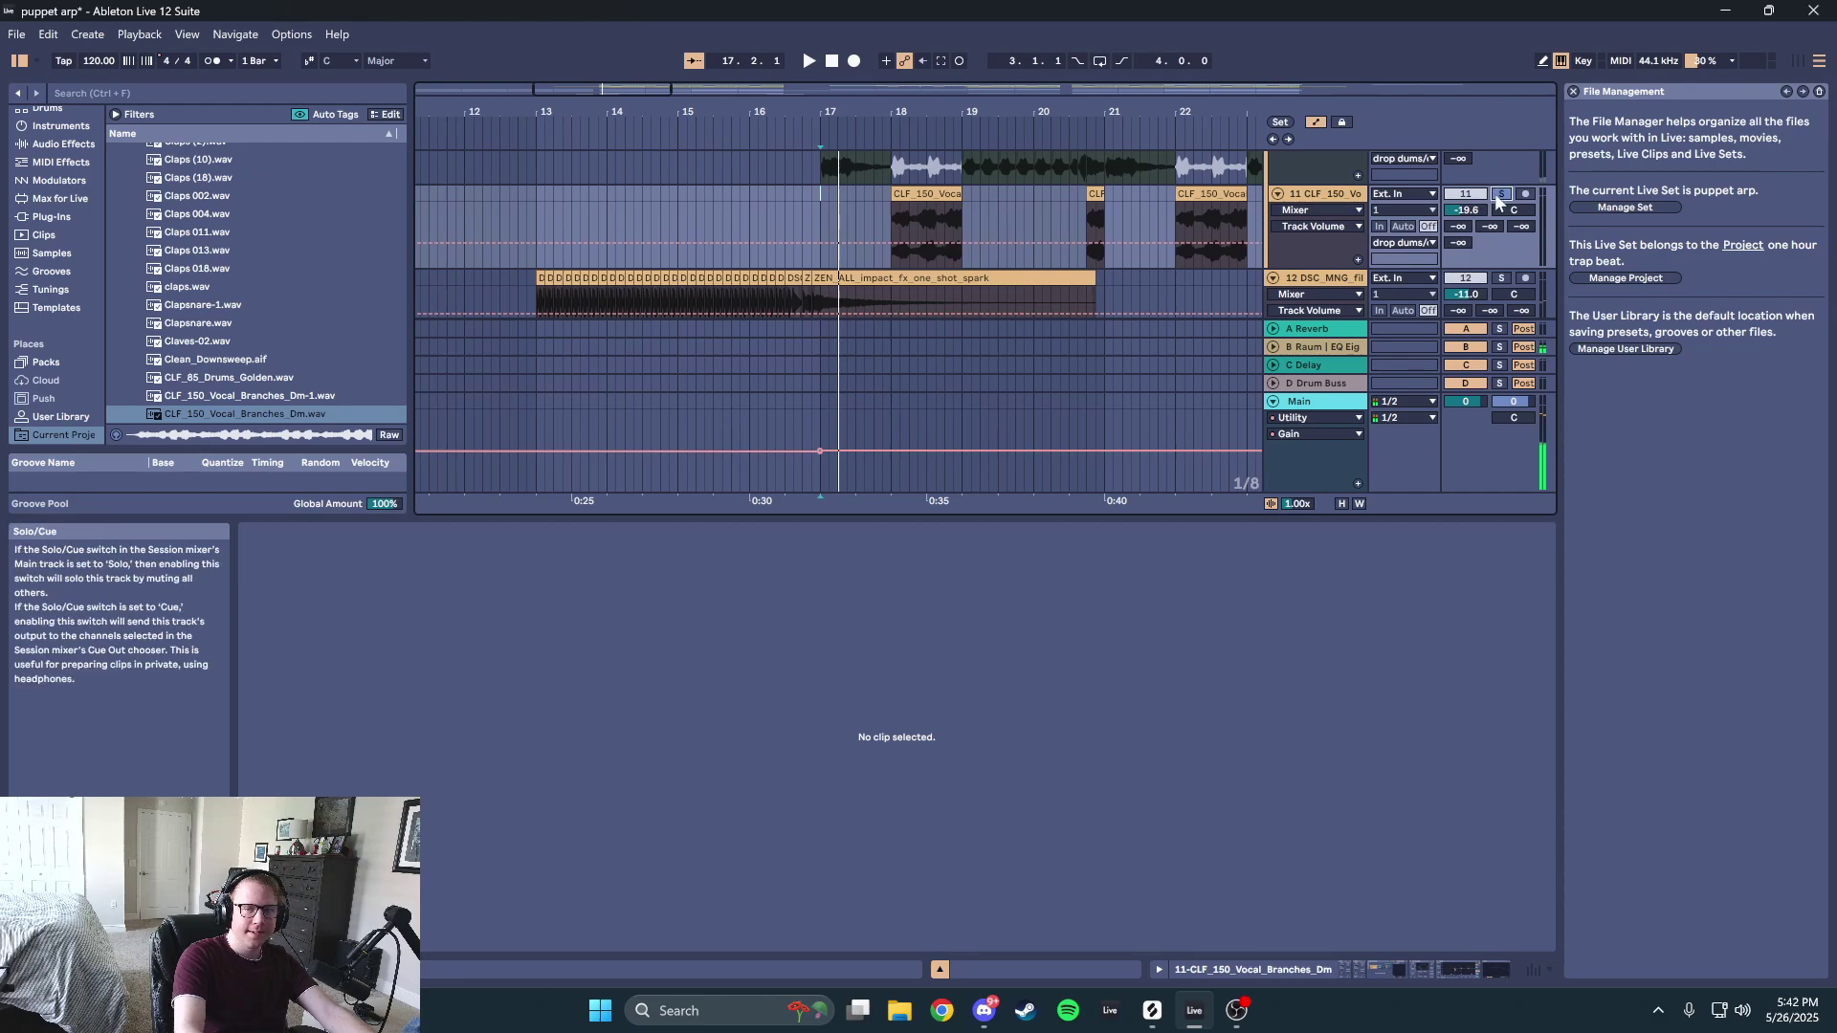
- Listen to the vocal layers in the full mix from bar 17 while reviewing the vocal and melody tracks
mouse_move(1008, 243)
scroll(967, 255, "up", 3)
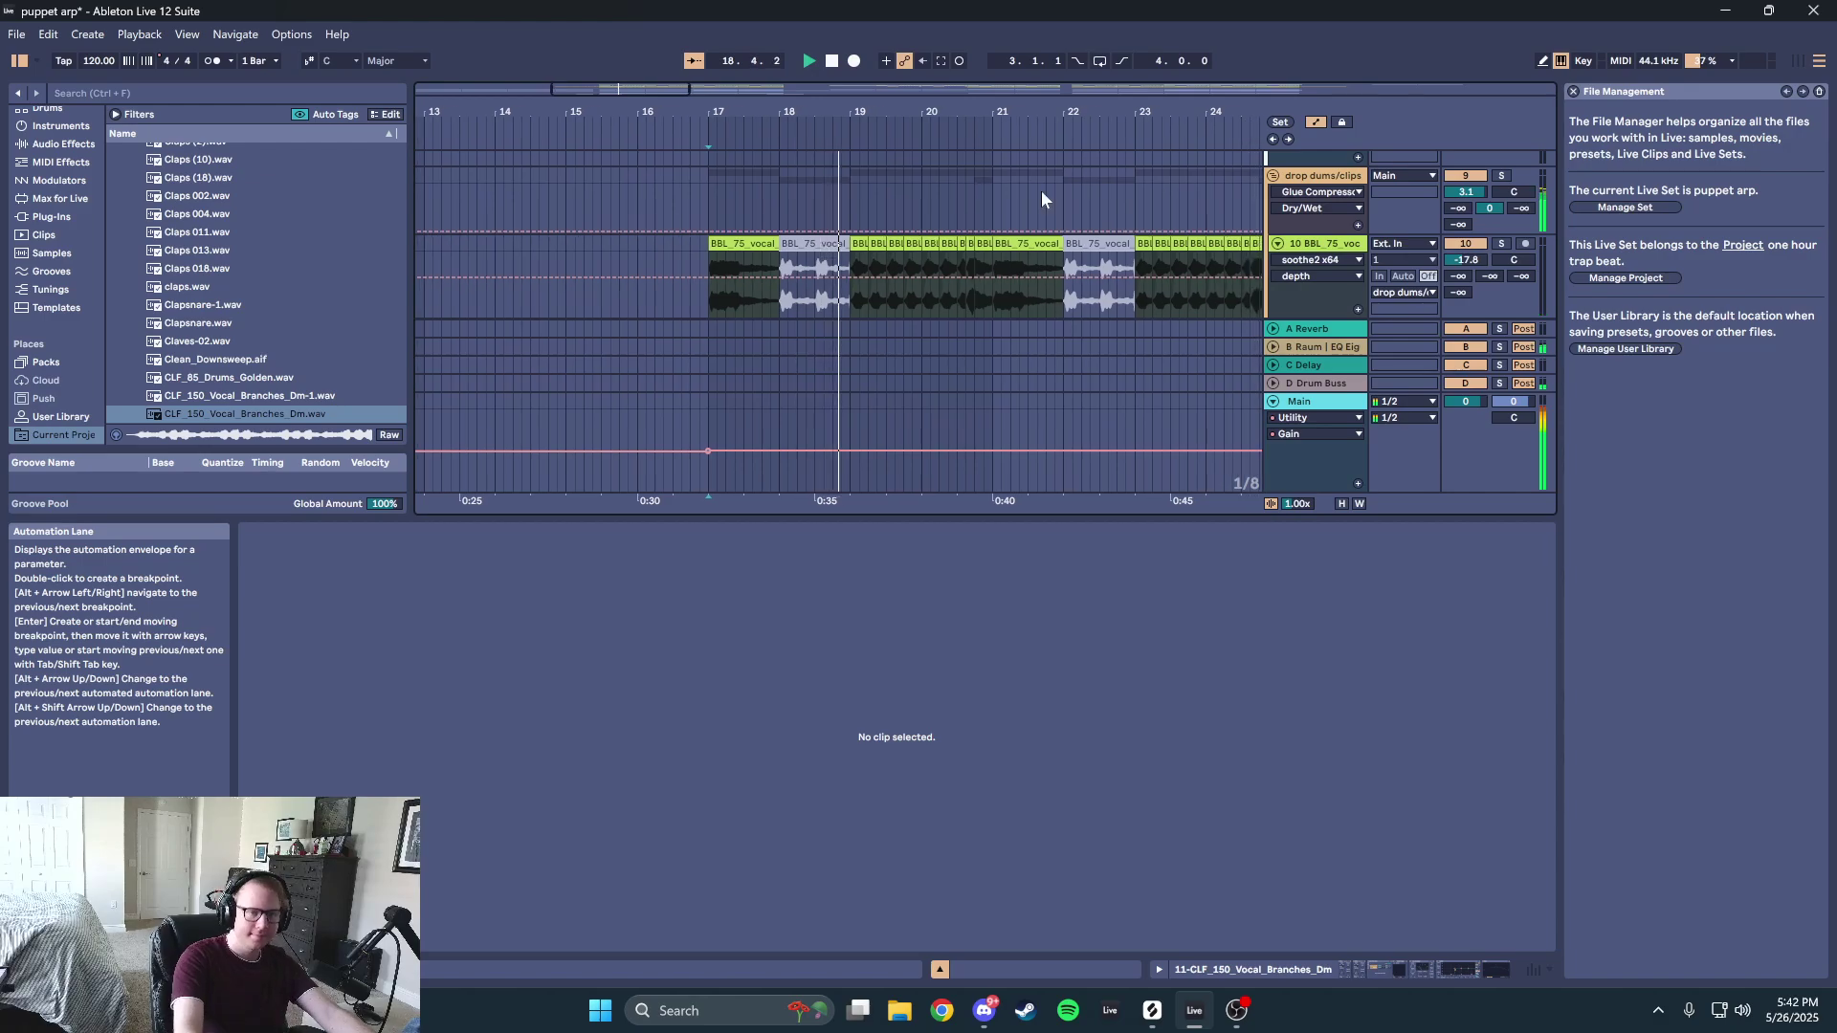
scroll(959, 254, "up", 5)
scroll(910, 238, "up", 2)
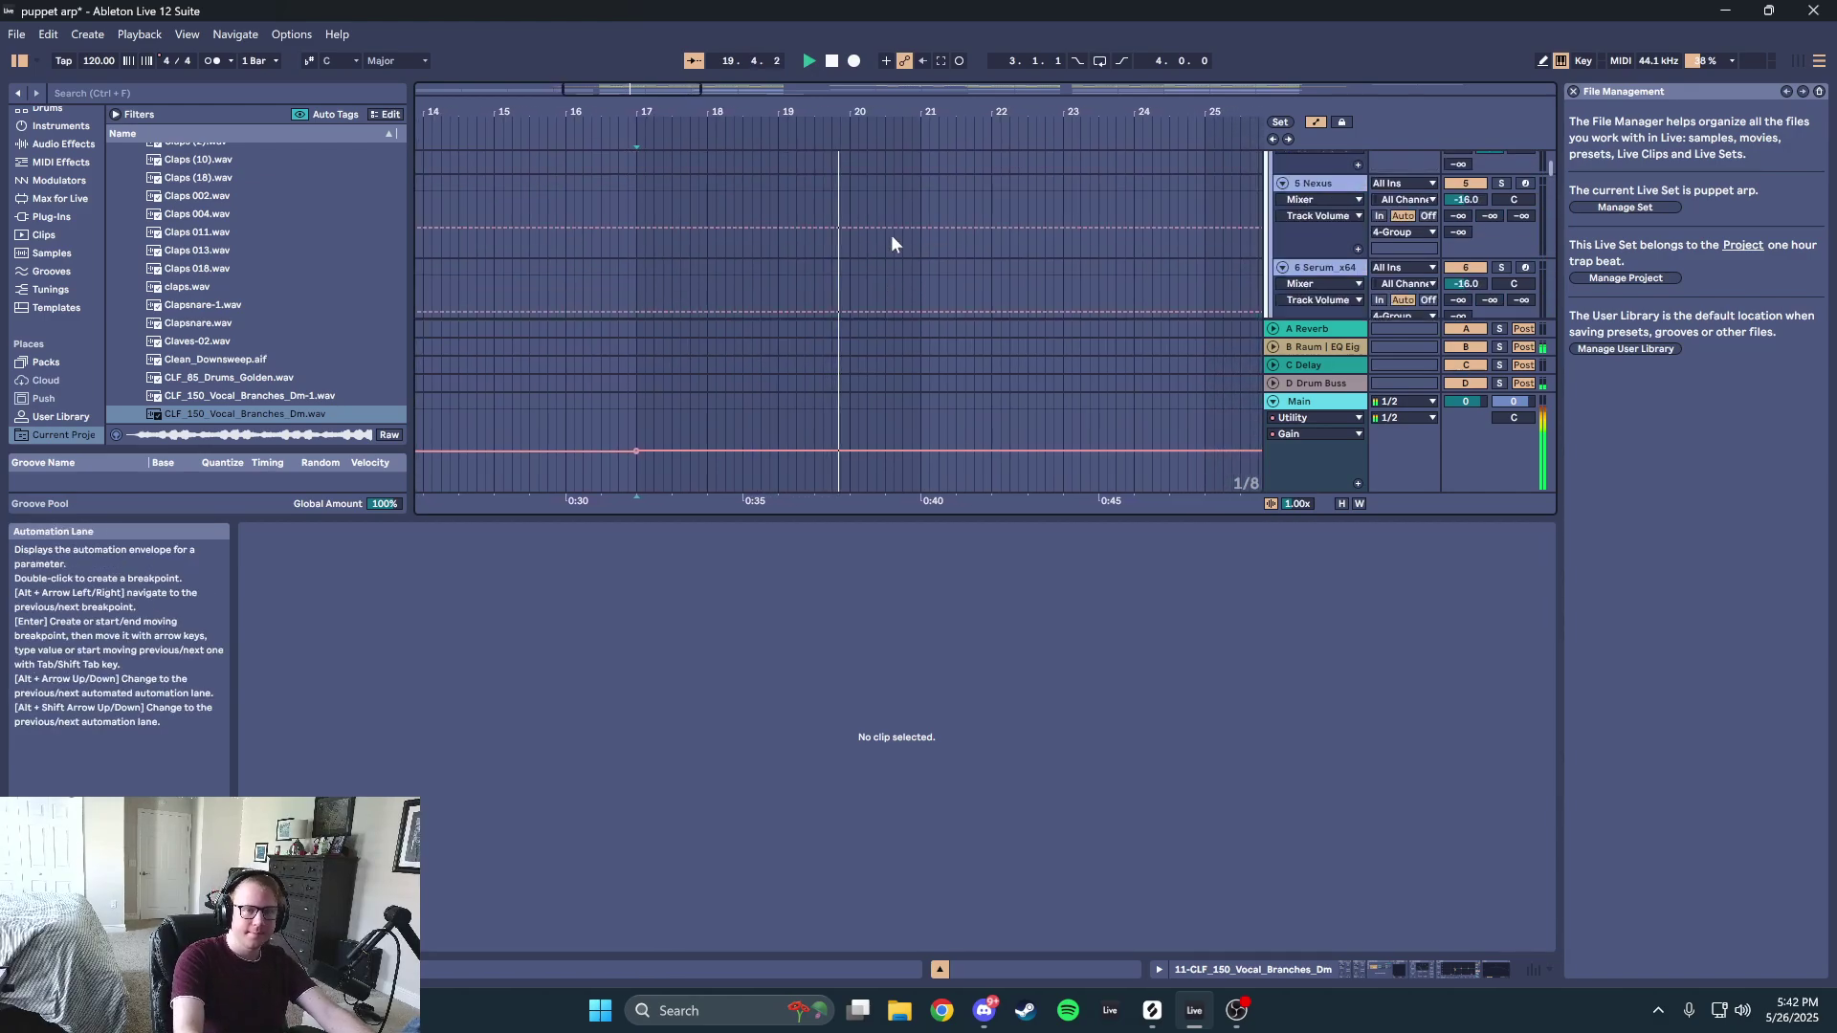
scroll(875, 199, "down", 3)
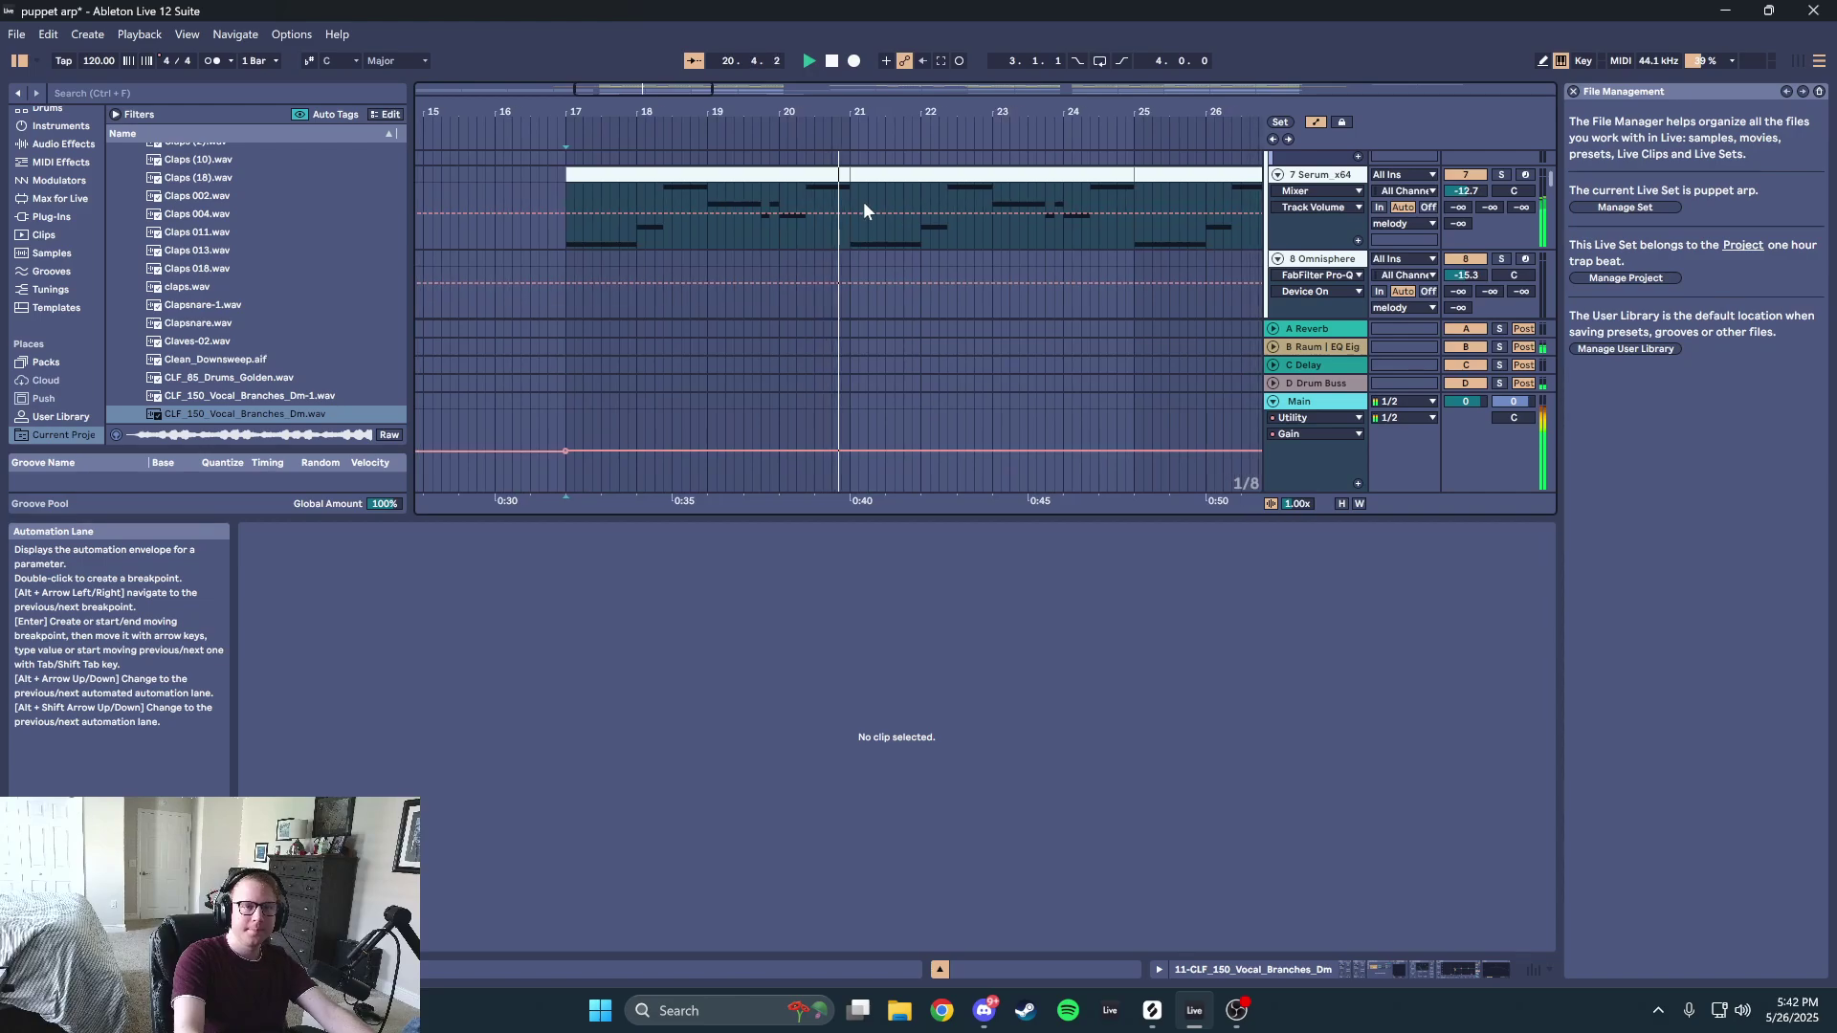
- View the 7 Serum_x64 melody clip's notes, then inspect the track's Ozone 8 Imager and close it
left_click(675, 182)
scroll(1005, 191, "up", 1)
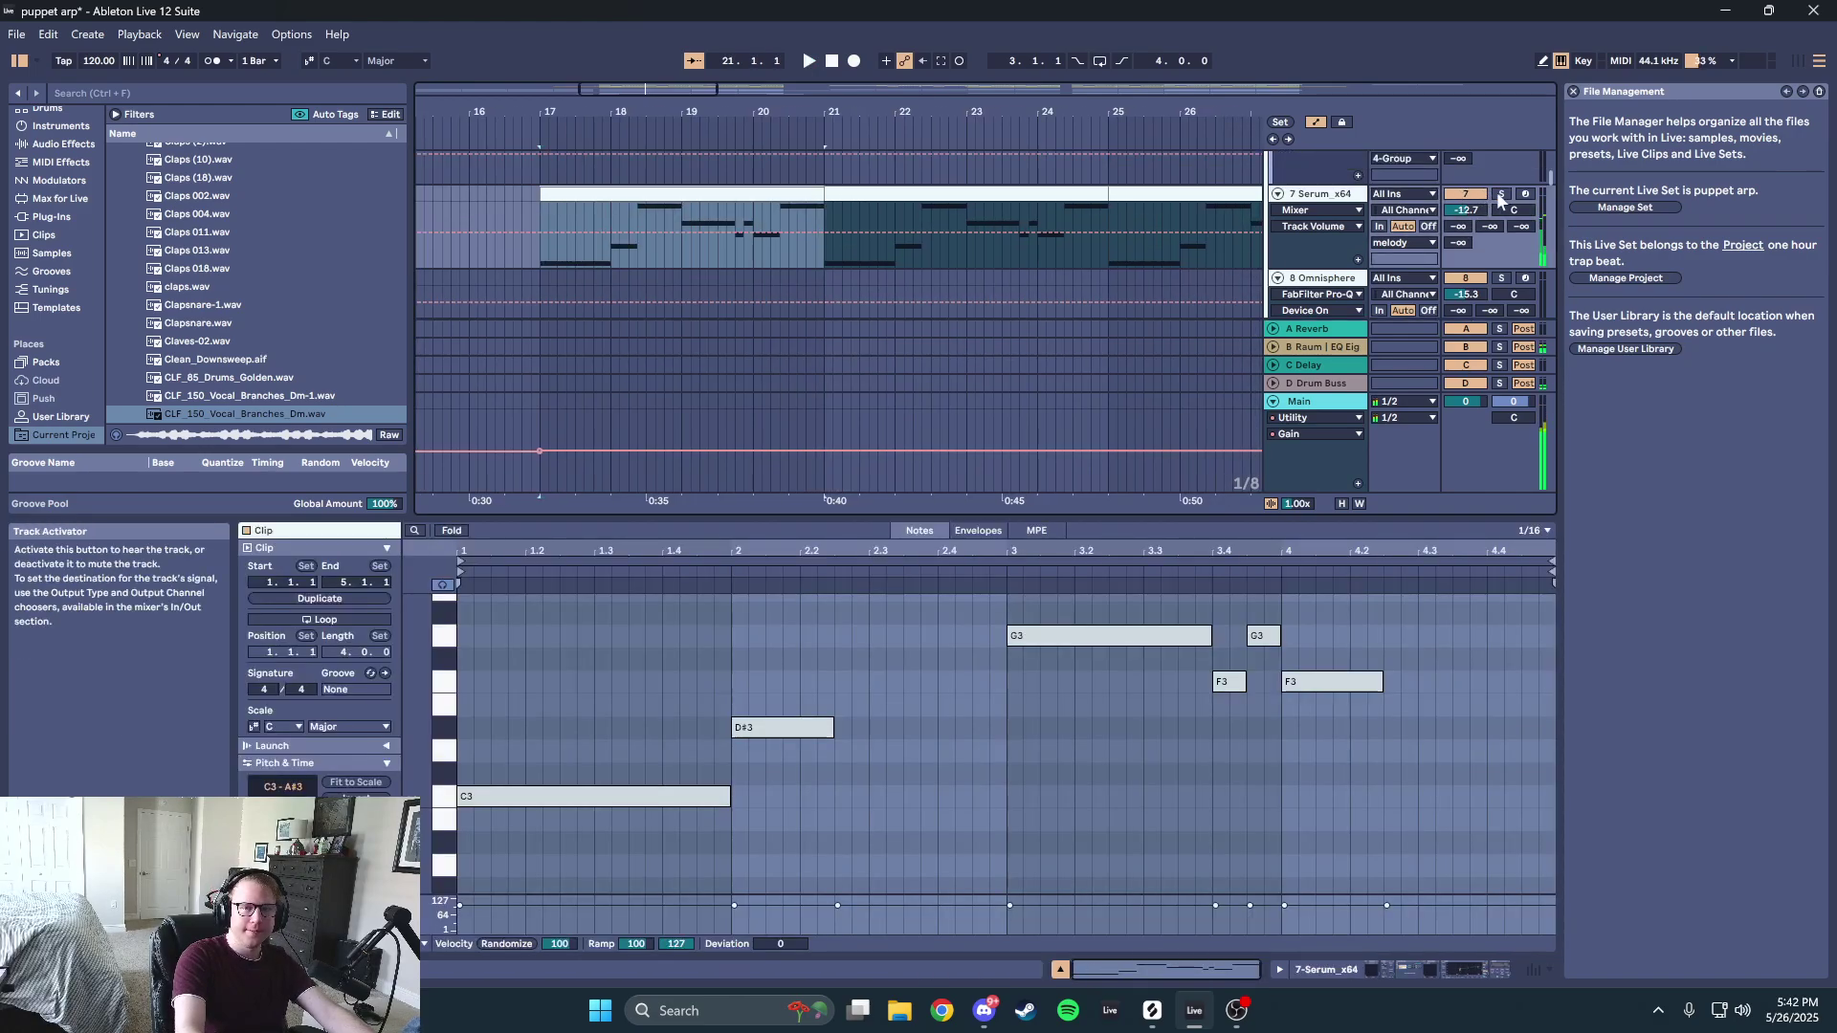
left_click(1320, 196)
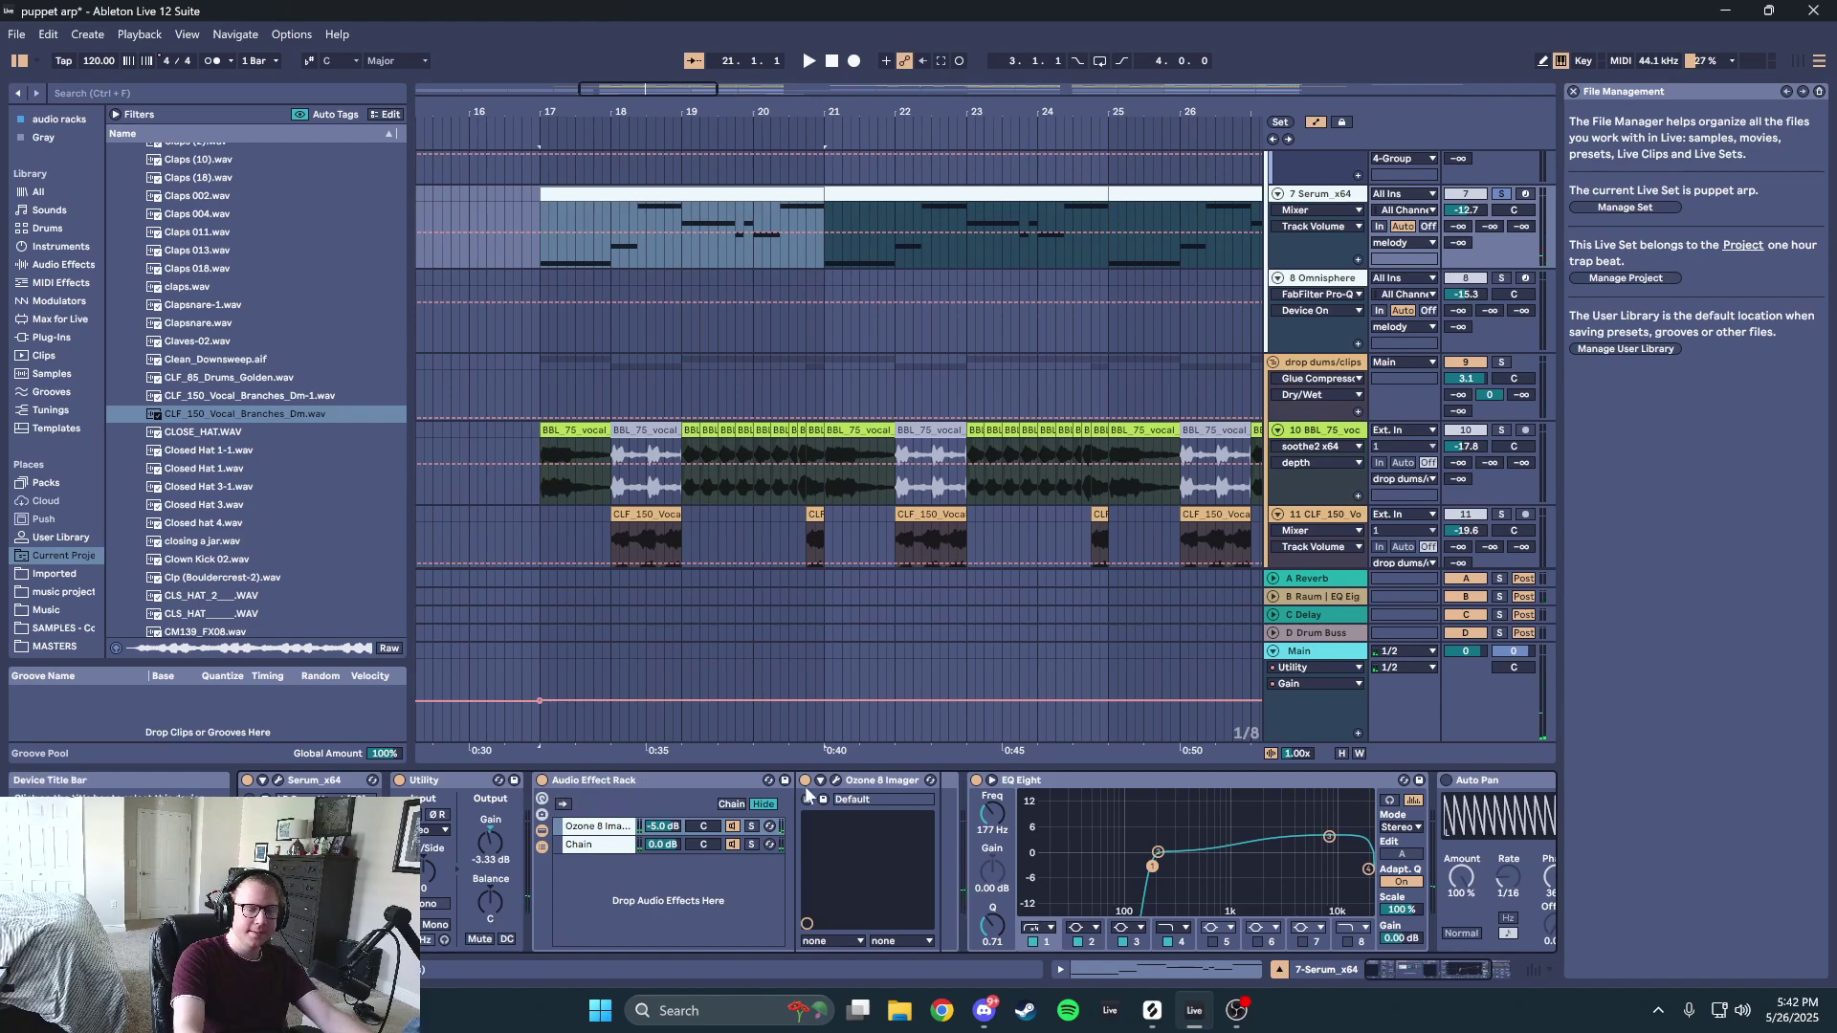
left_click(838, 779)
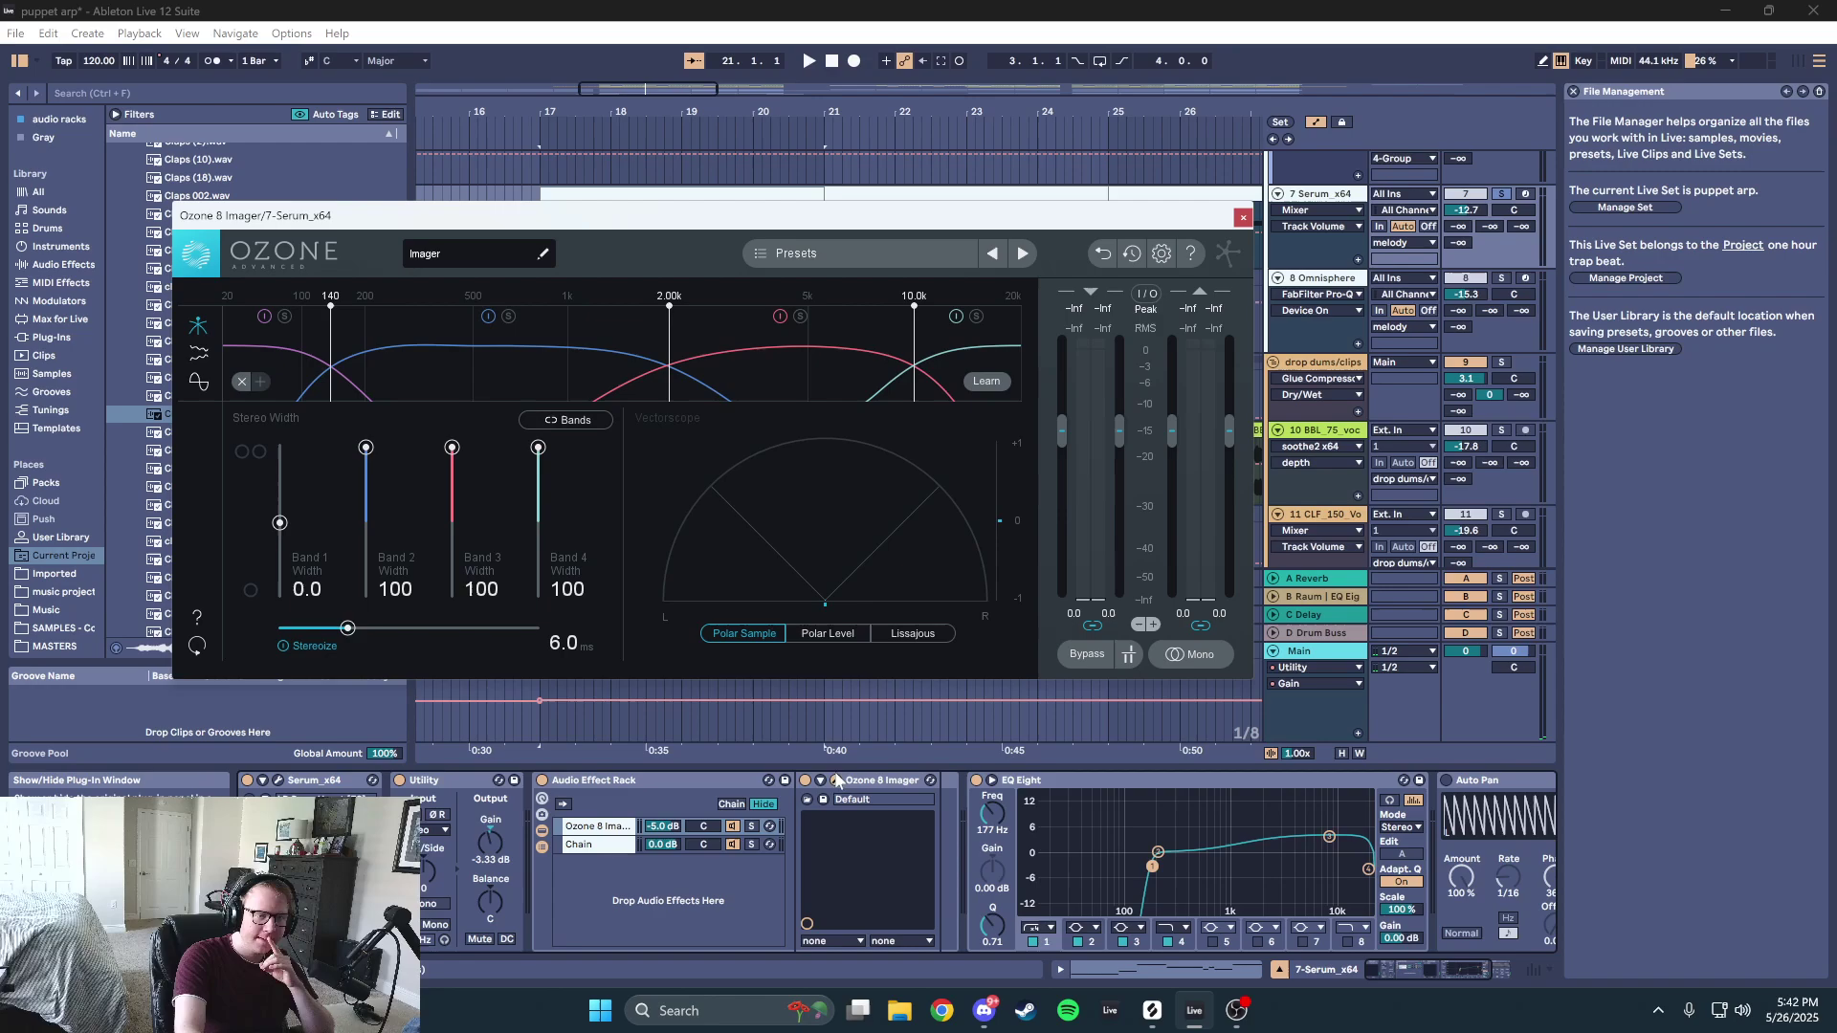
left_click(1243, 216)
- Search the browser for haas and insert the kHs Haas plug-in before EQ Eight on the 7 Serum_x64 track
left_click(243, 90)
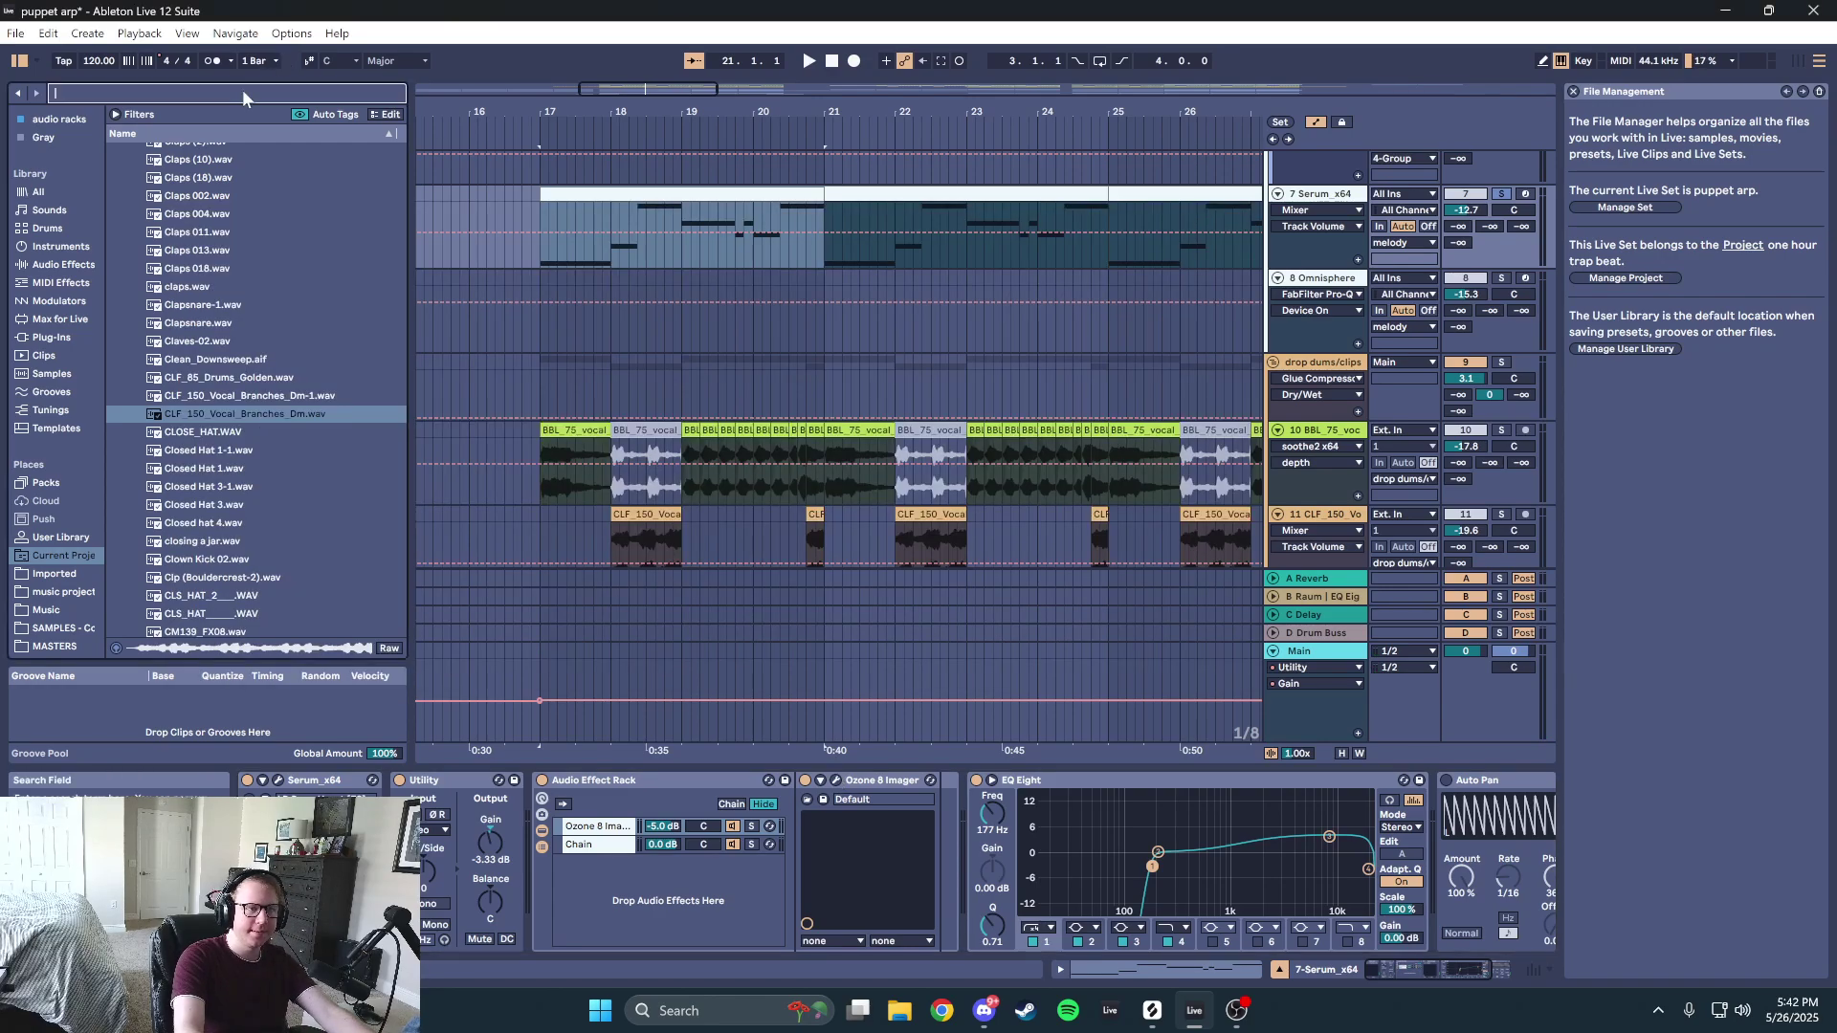
type("has")
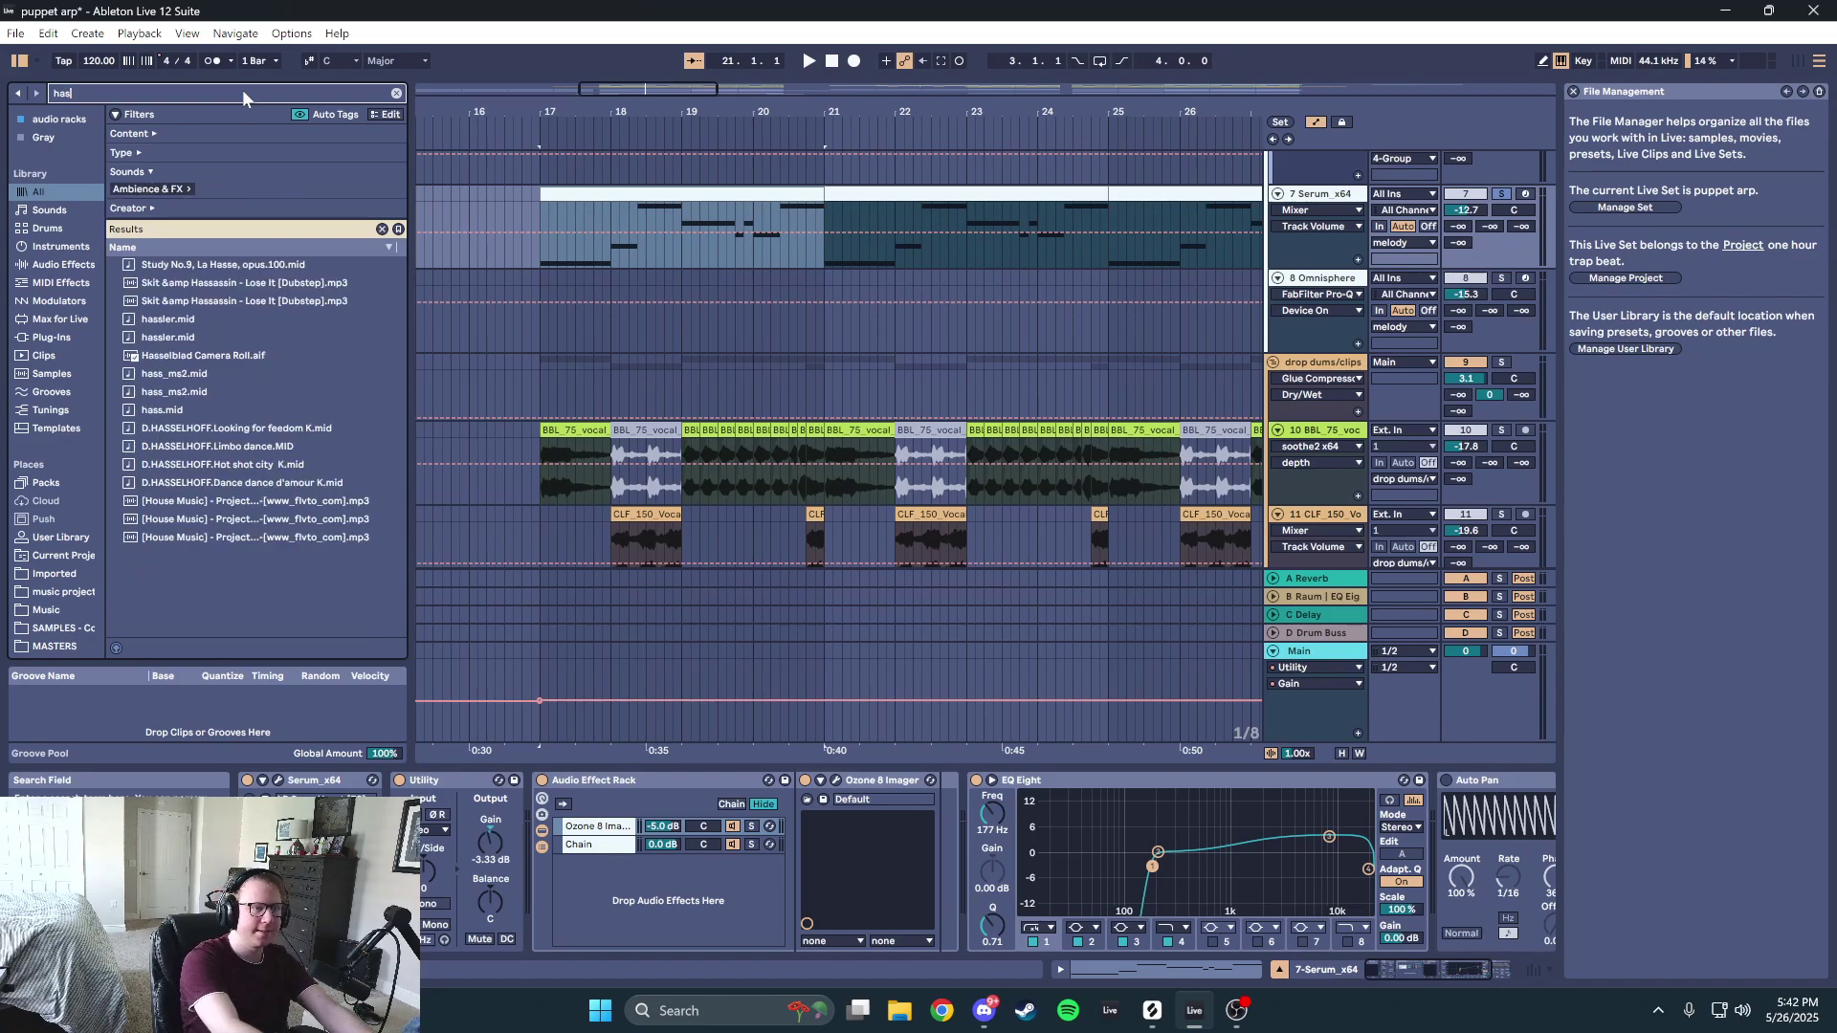
key("BackSpace")
type("as")
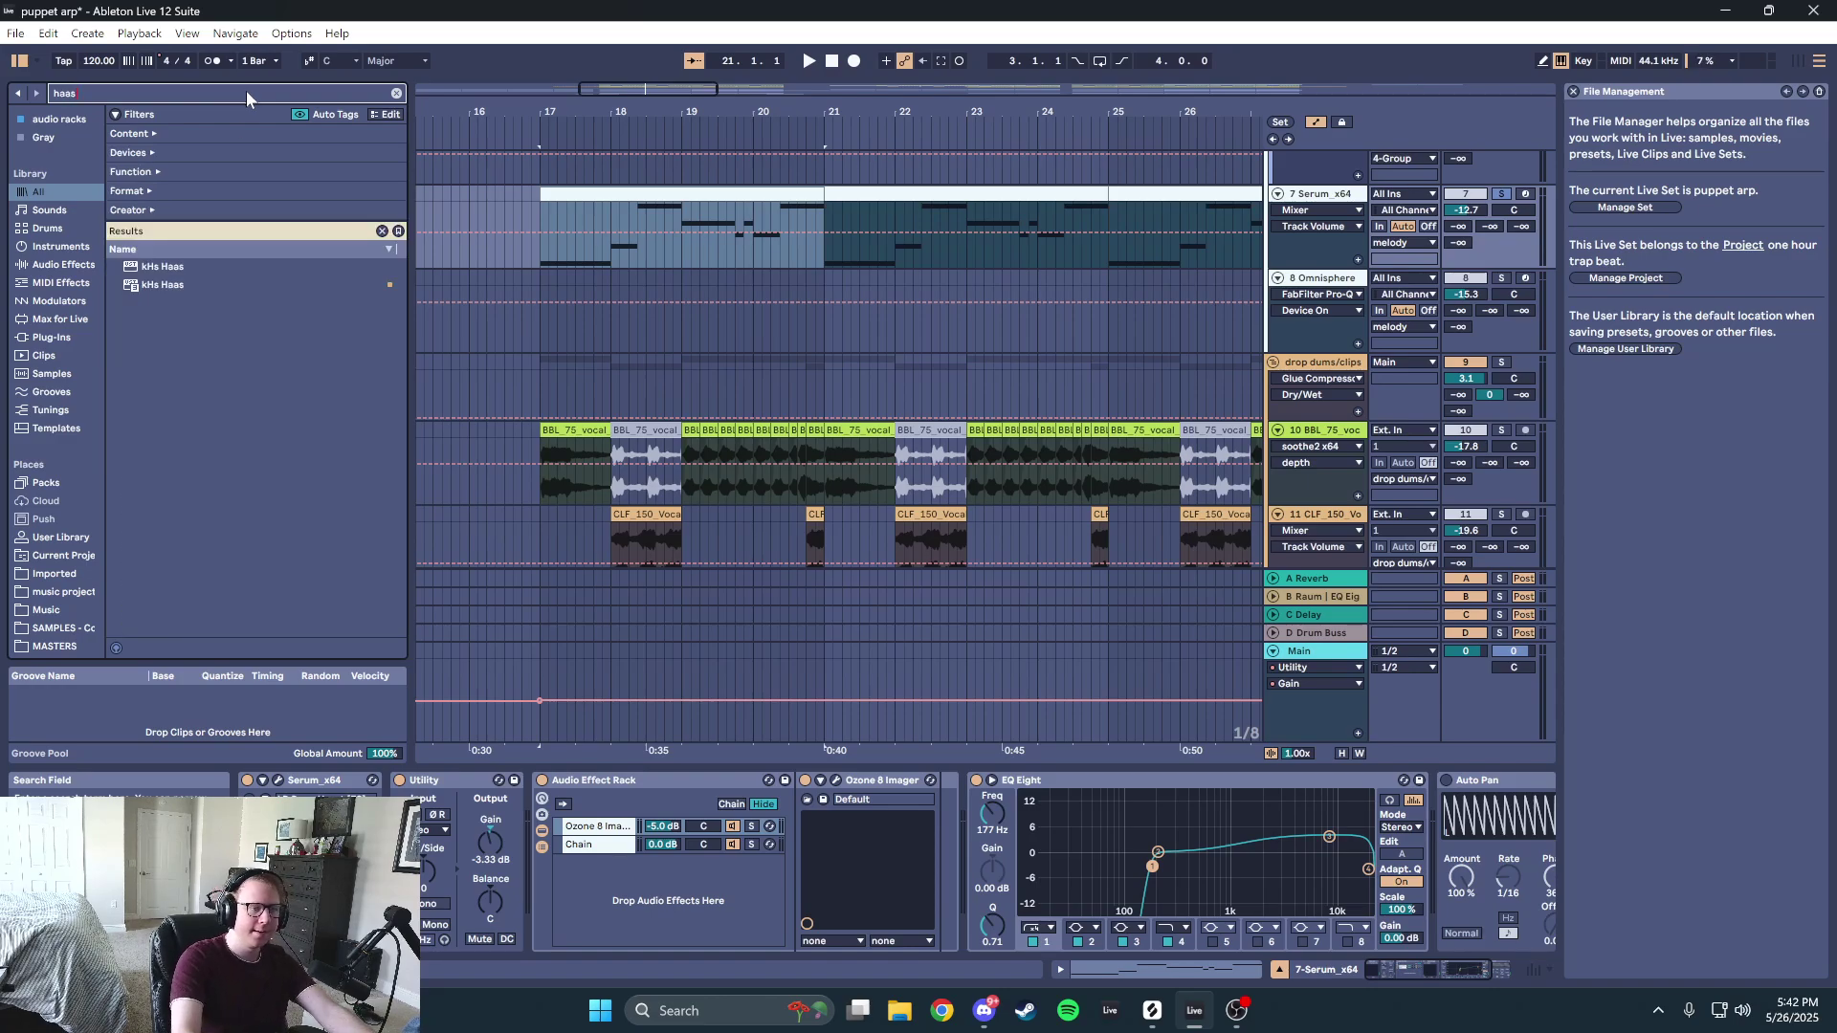
left_click_drag(161, 286, 970, 841)
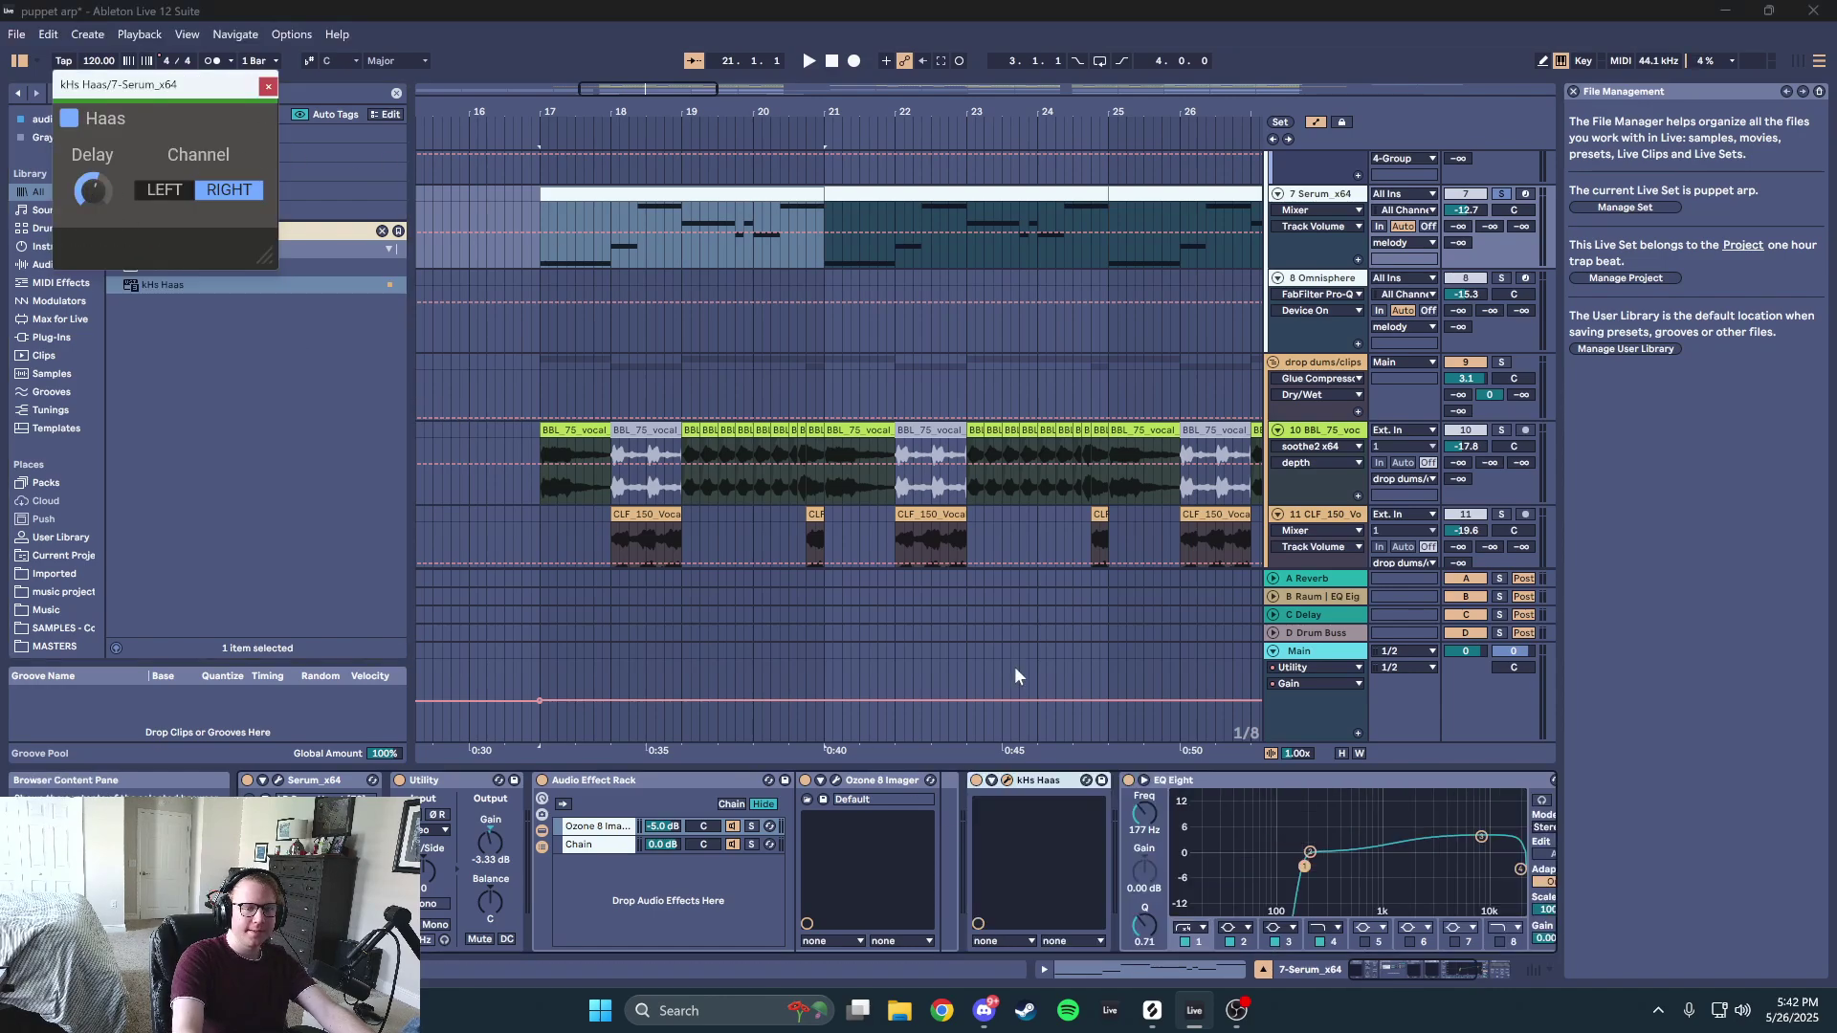
- Group kHs Haas into an Audio Effect Rack with a parallel empty chain and delete that rack
left_click(1023, 783)
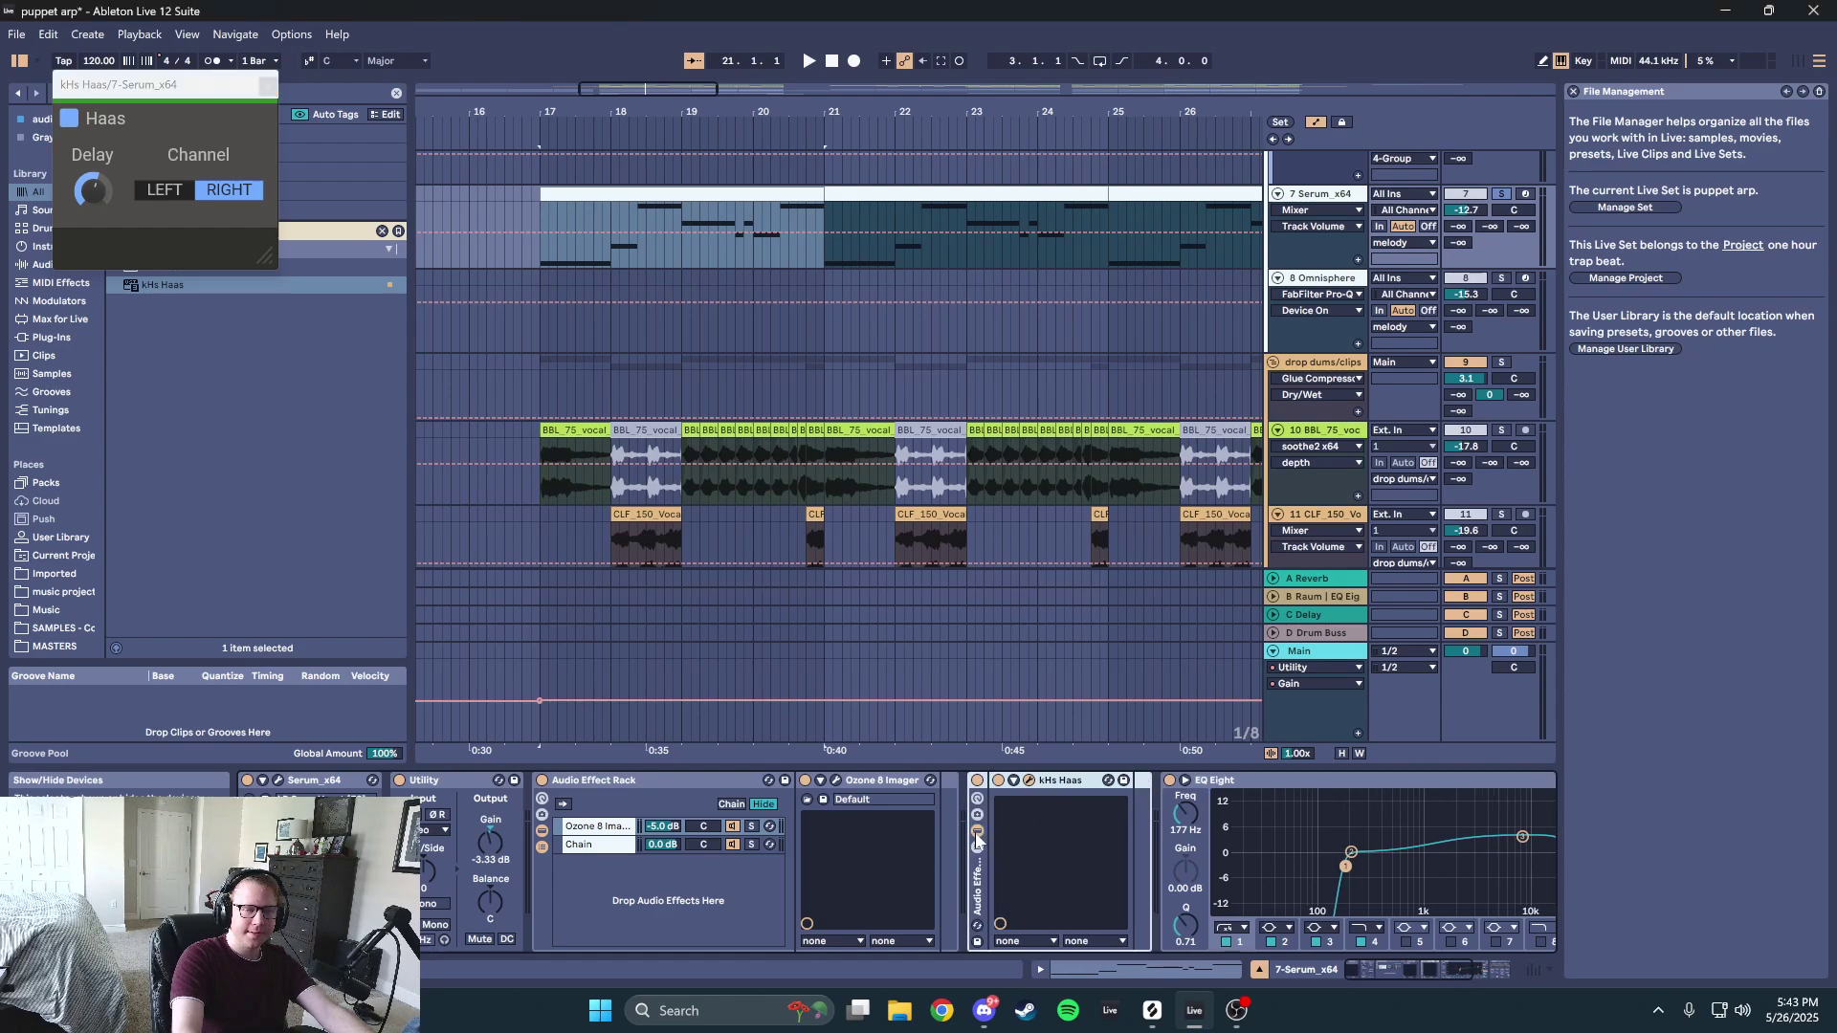
key("ctrl+g")
double_click(1029, 859)
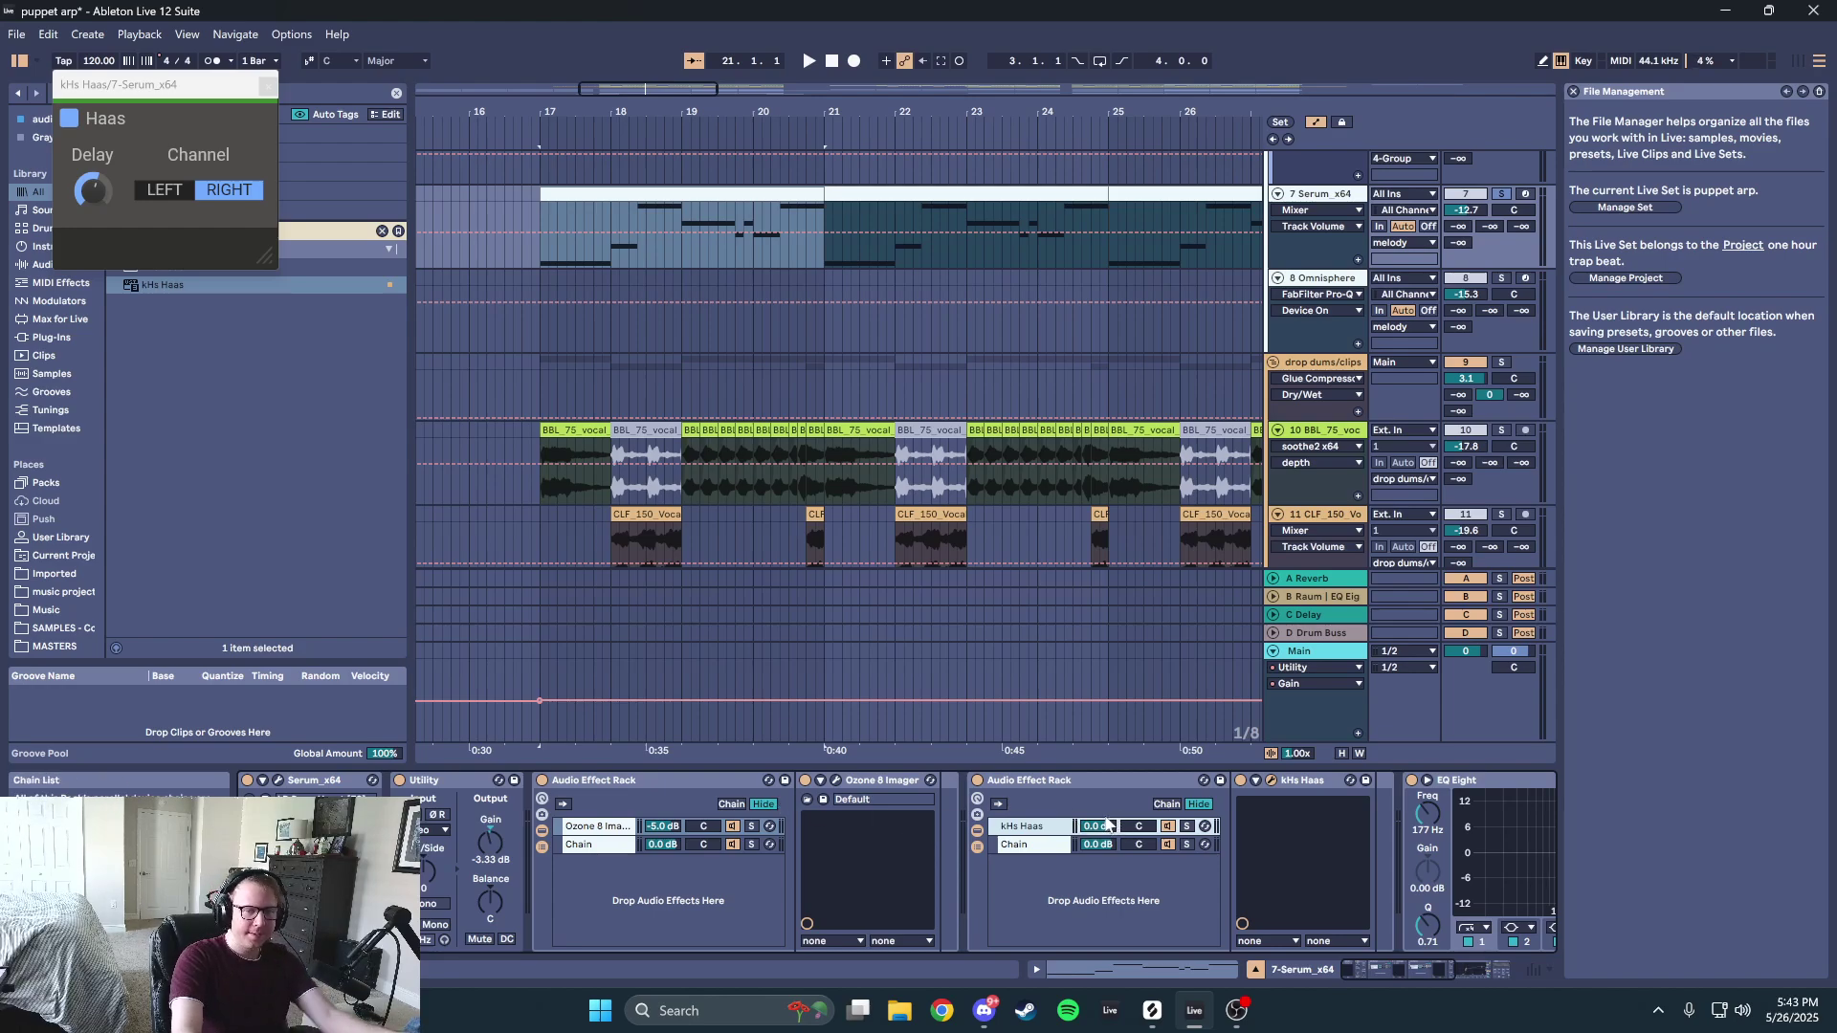
left_click(1051, 782)
key("Delete")
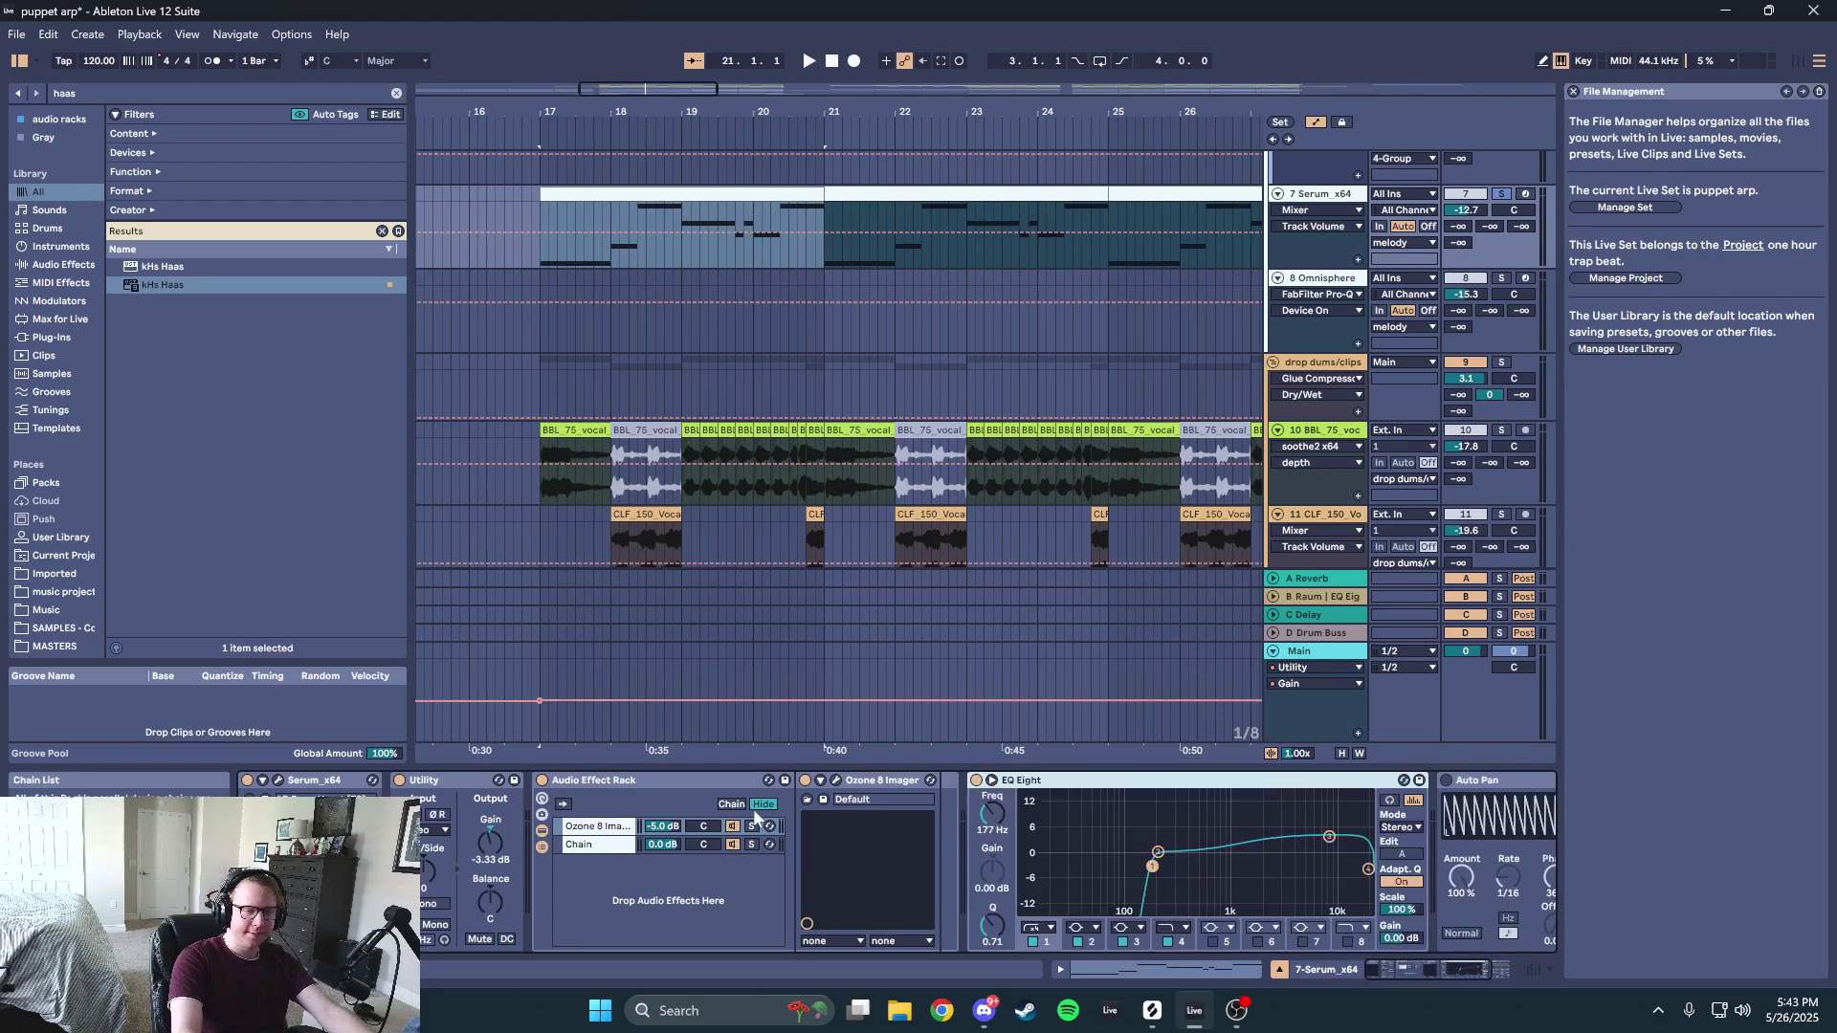
- Play the soloed melody from bar 17, comparing the rack's plain Chain with its Ozone 8 Imager chain by soloing each
left_click(538, 243)
key("space")
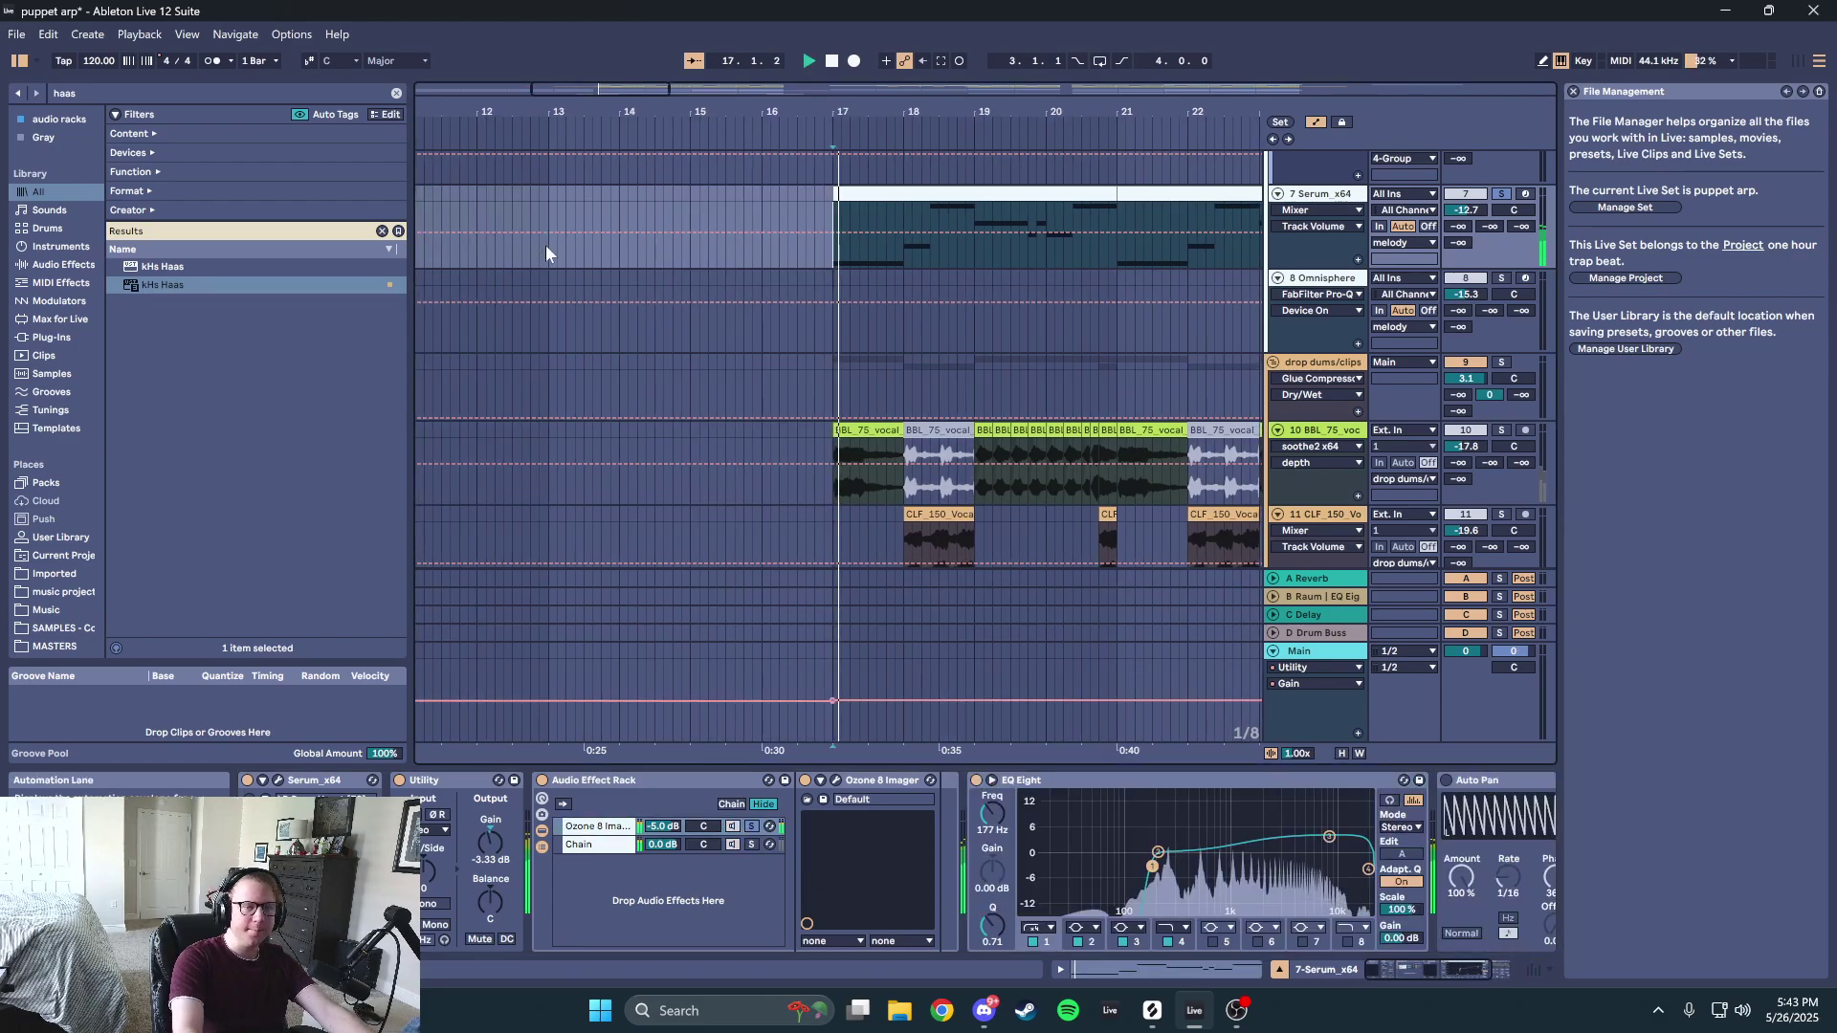
left_click(751, 845)
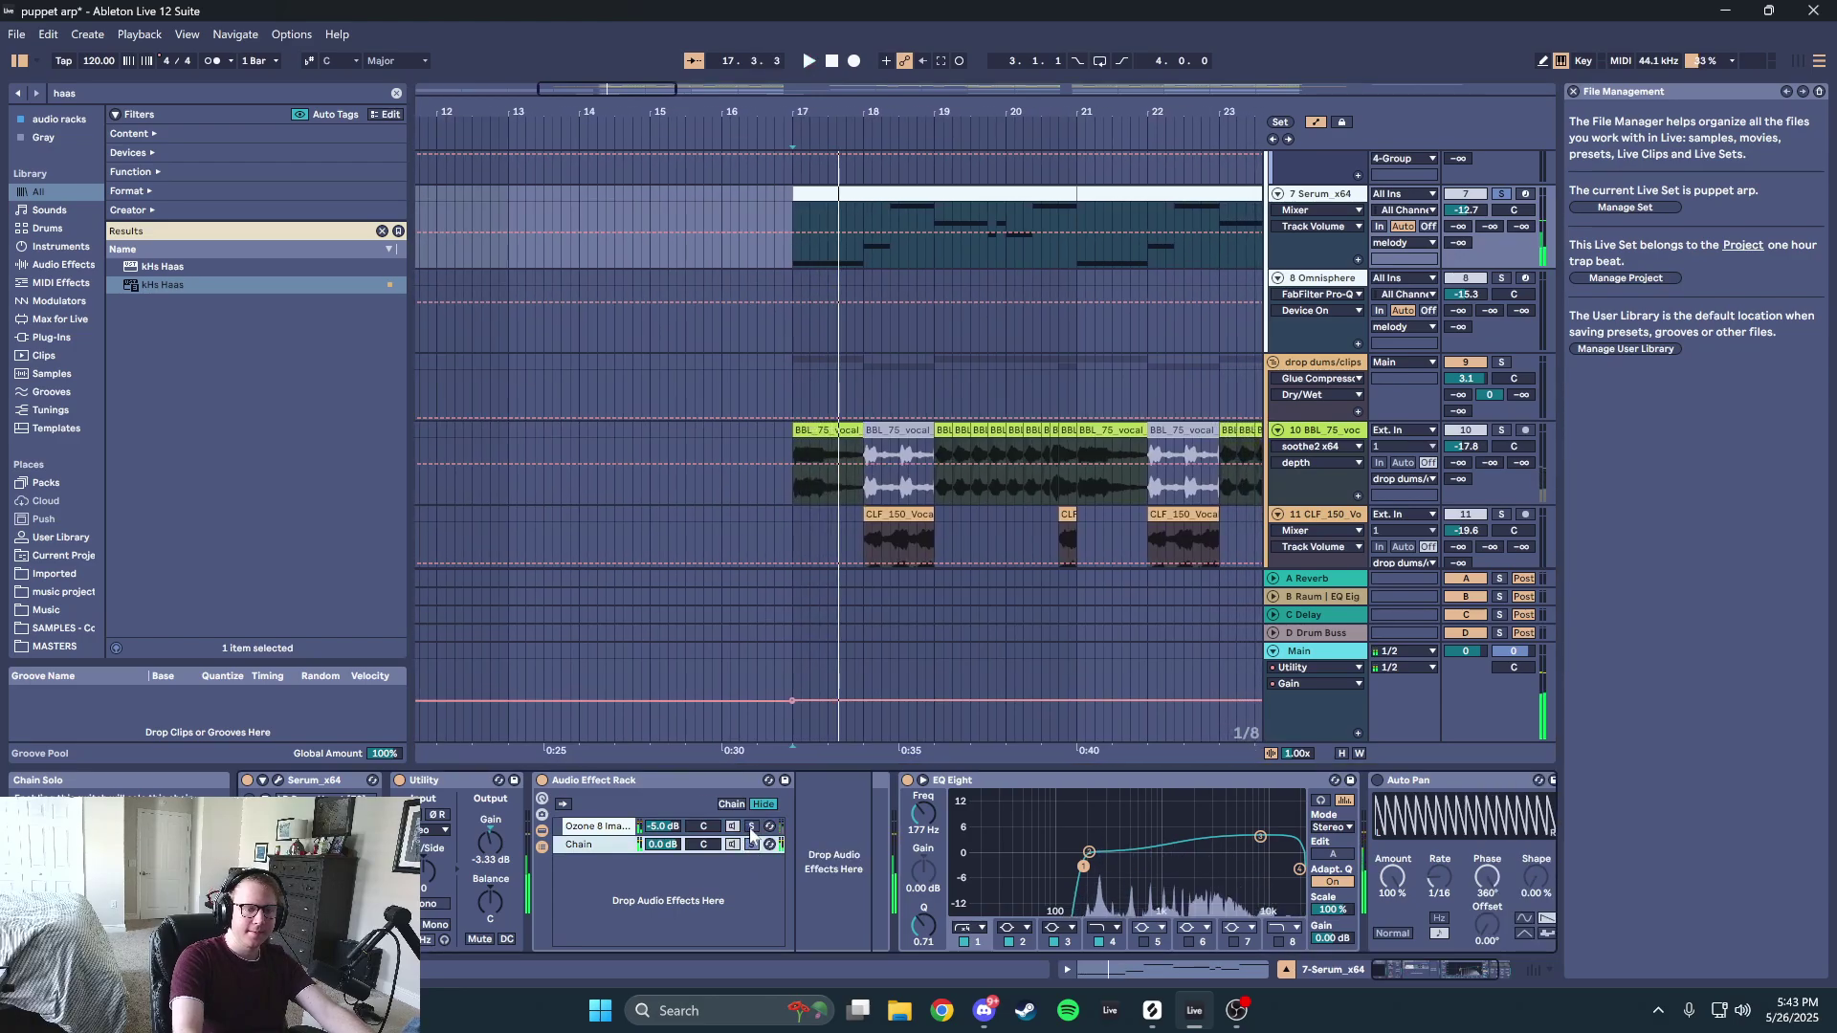
left_click(752, 826)
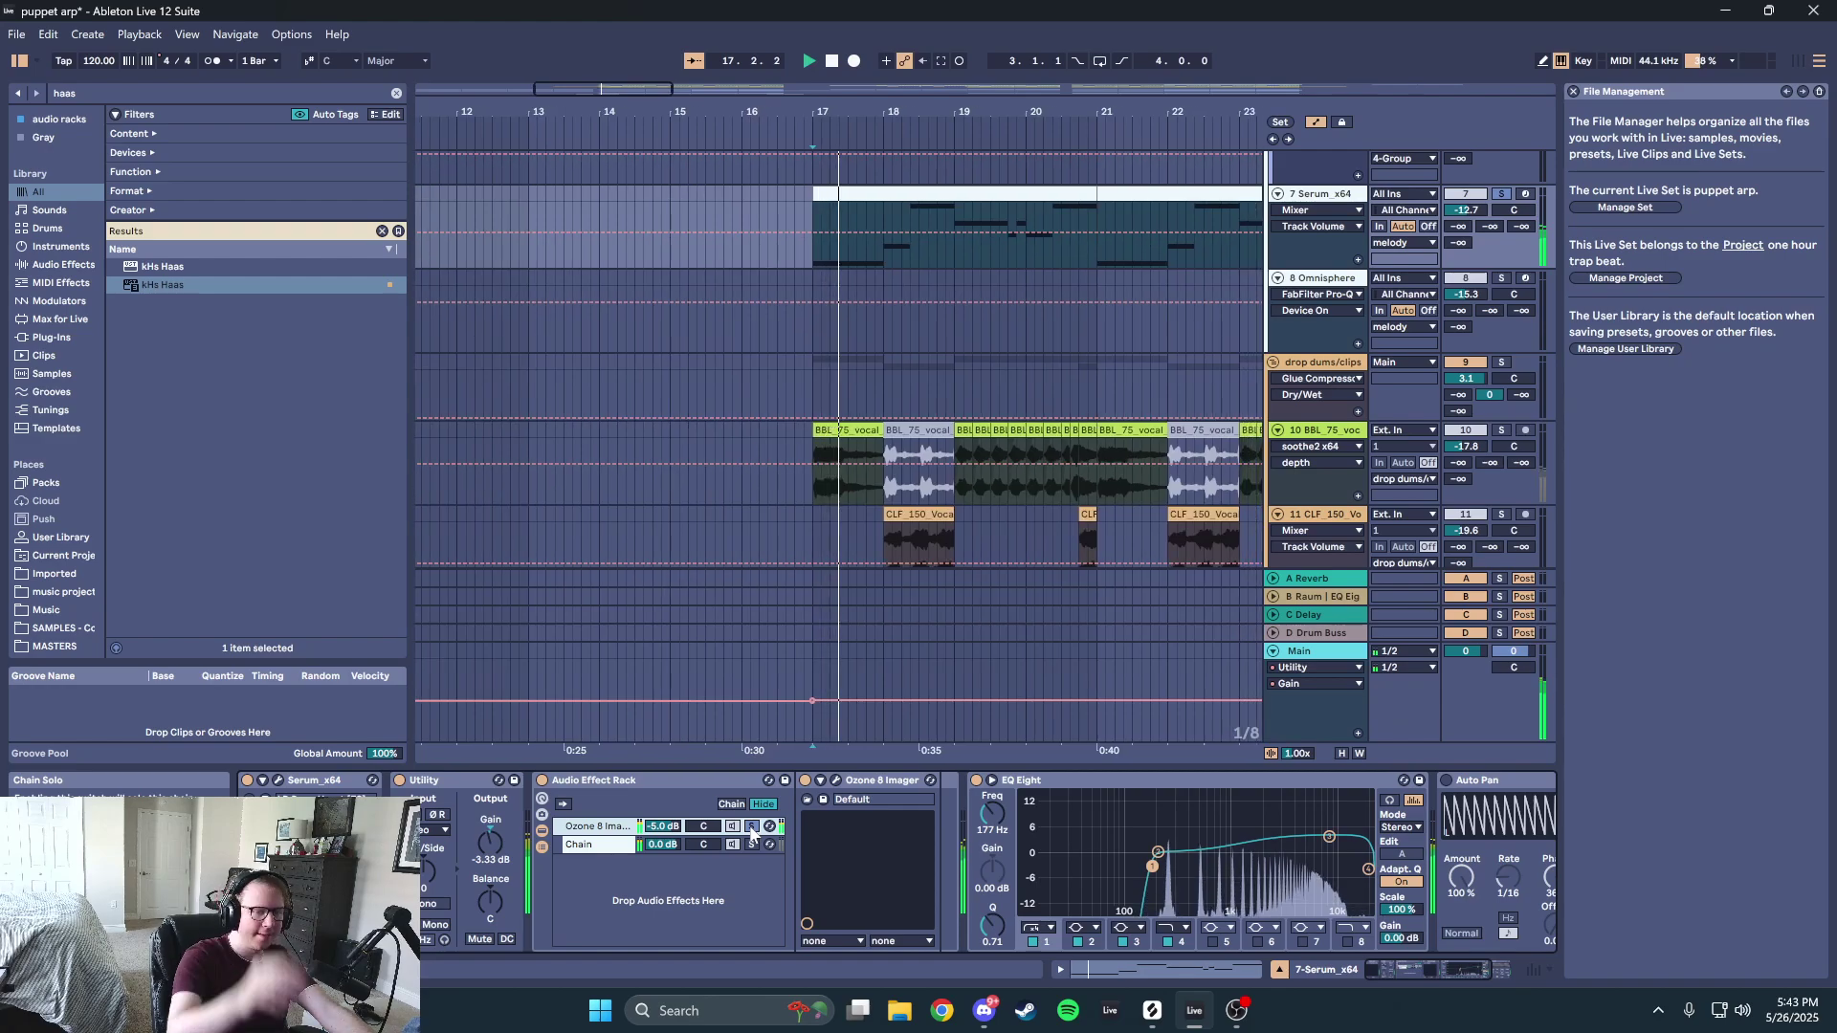
key("space")
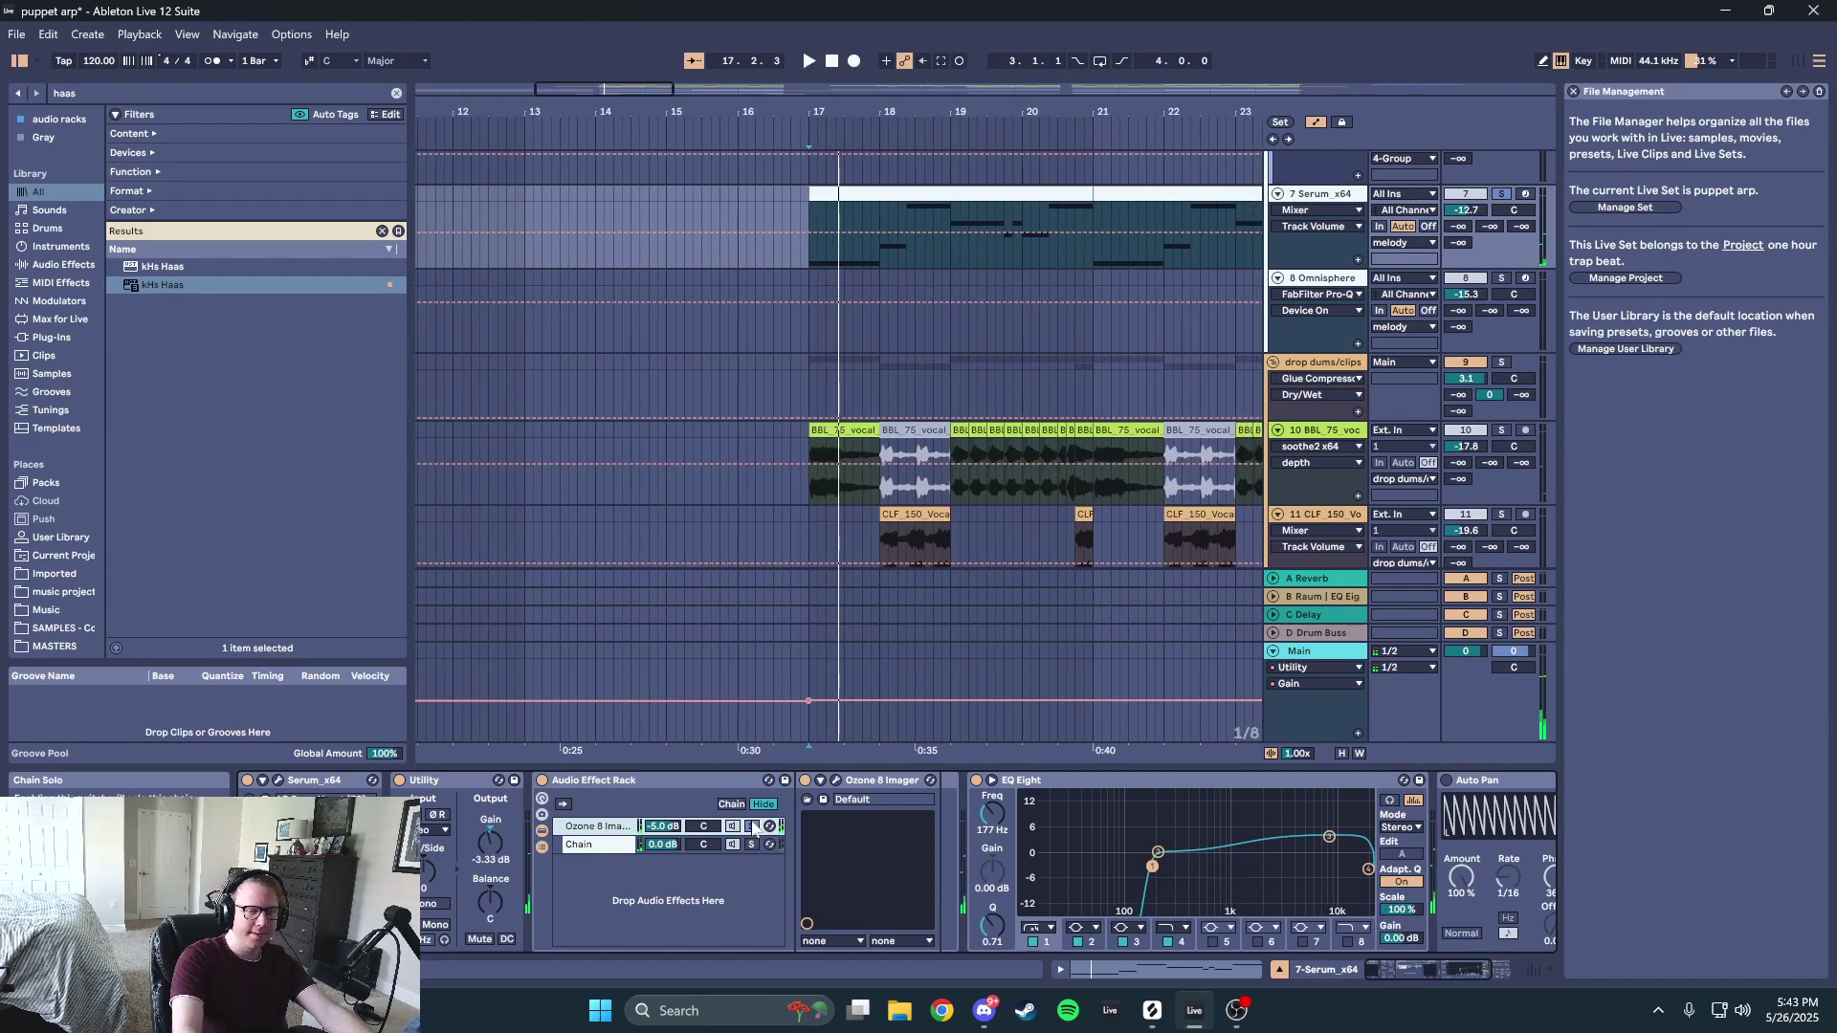
- Unsolo the 7 Serum_x64 melody track and play it in the full mix from bar 17
left_click(811, 256)
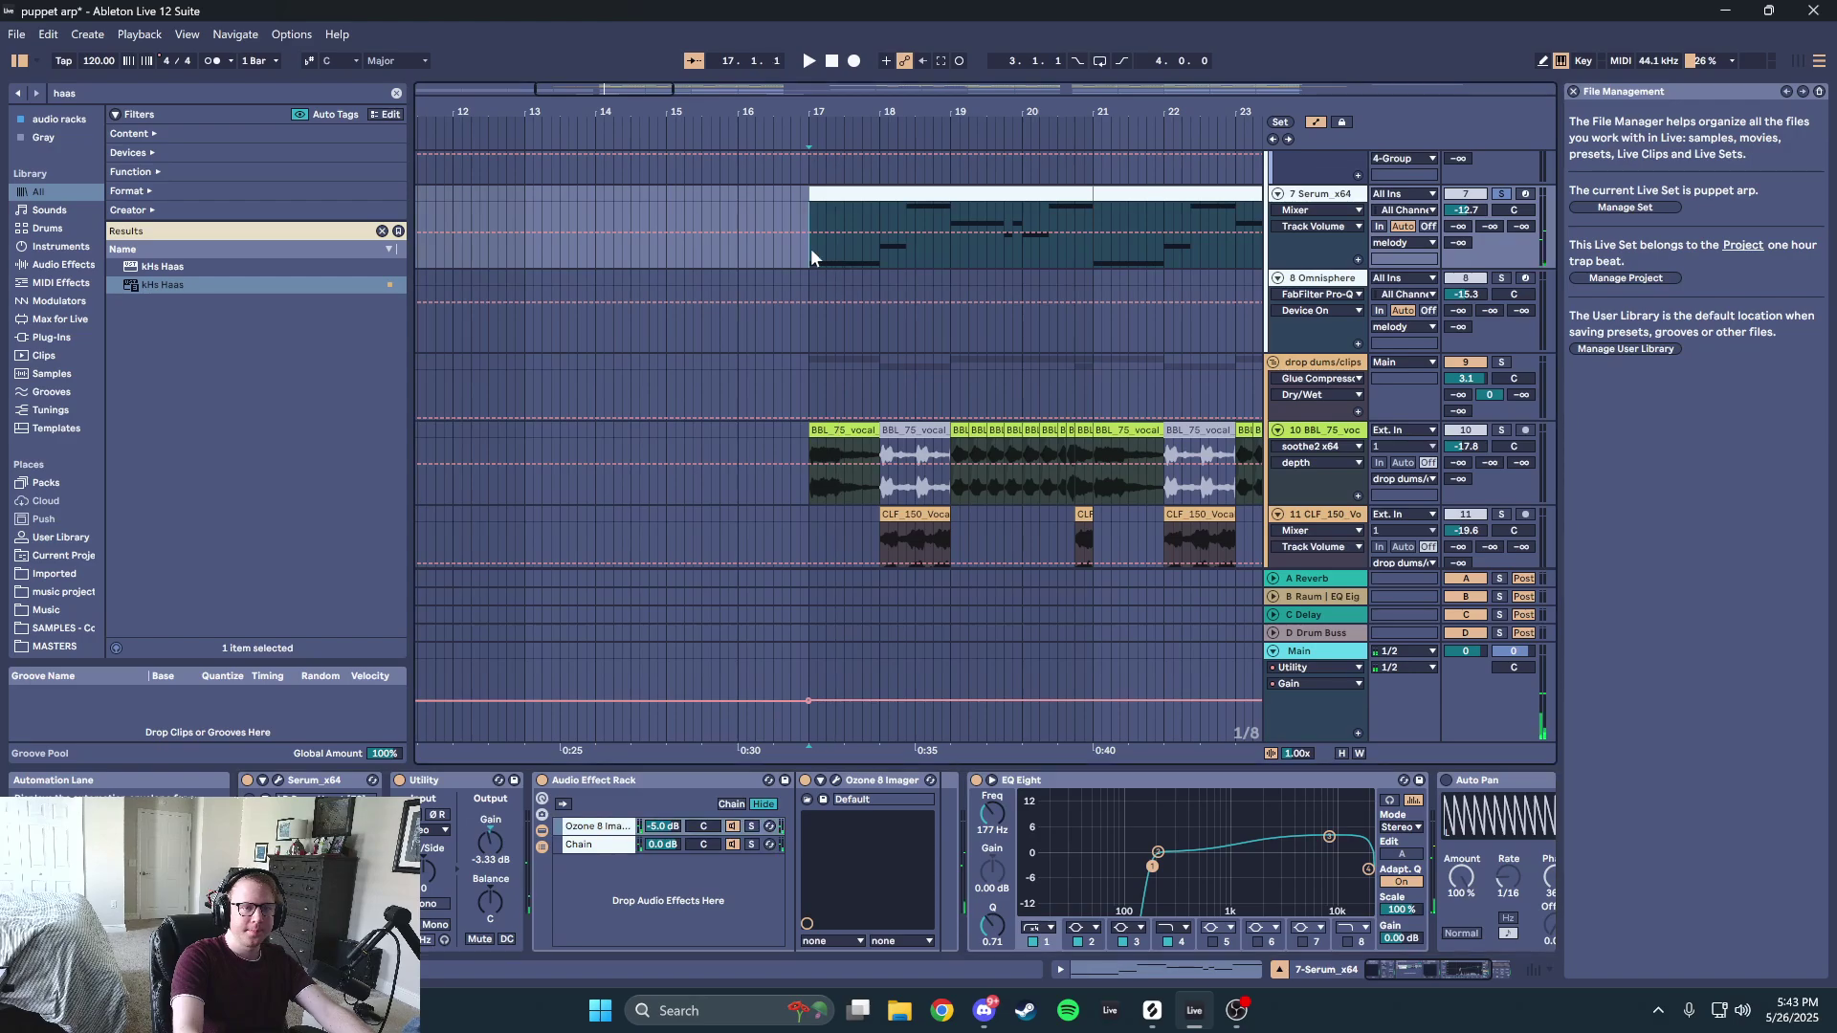
left_click_drag(619, 89, 496, 67)
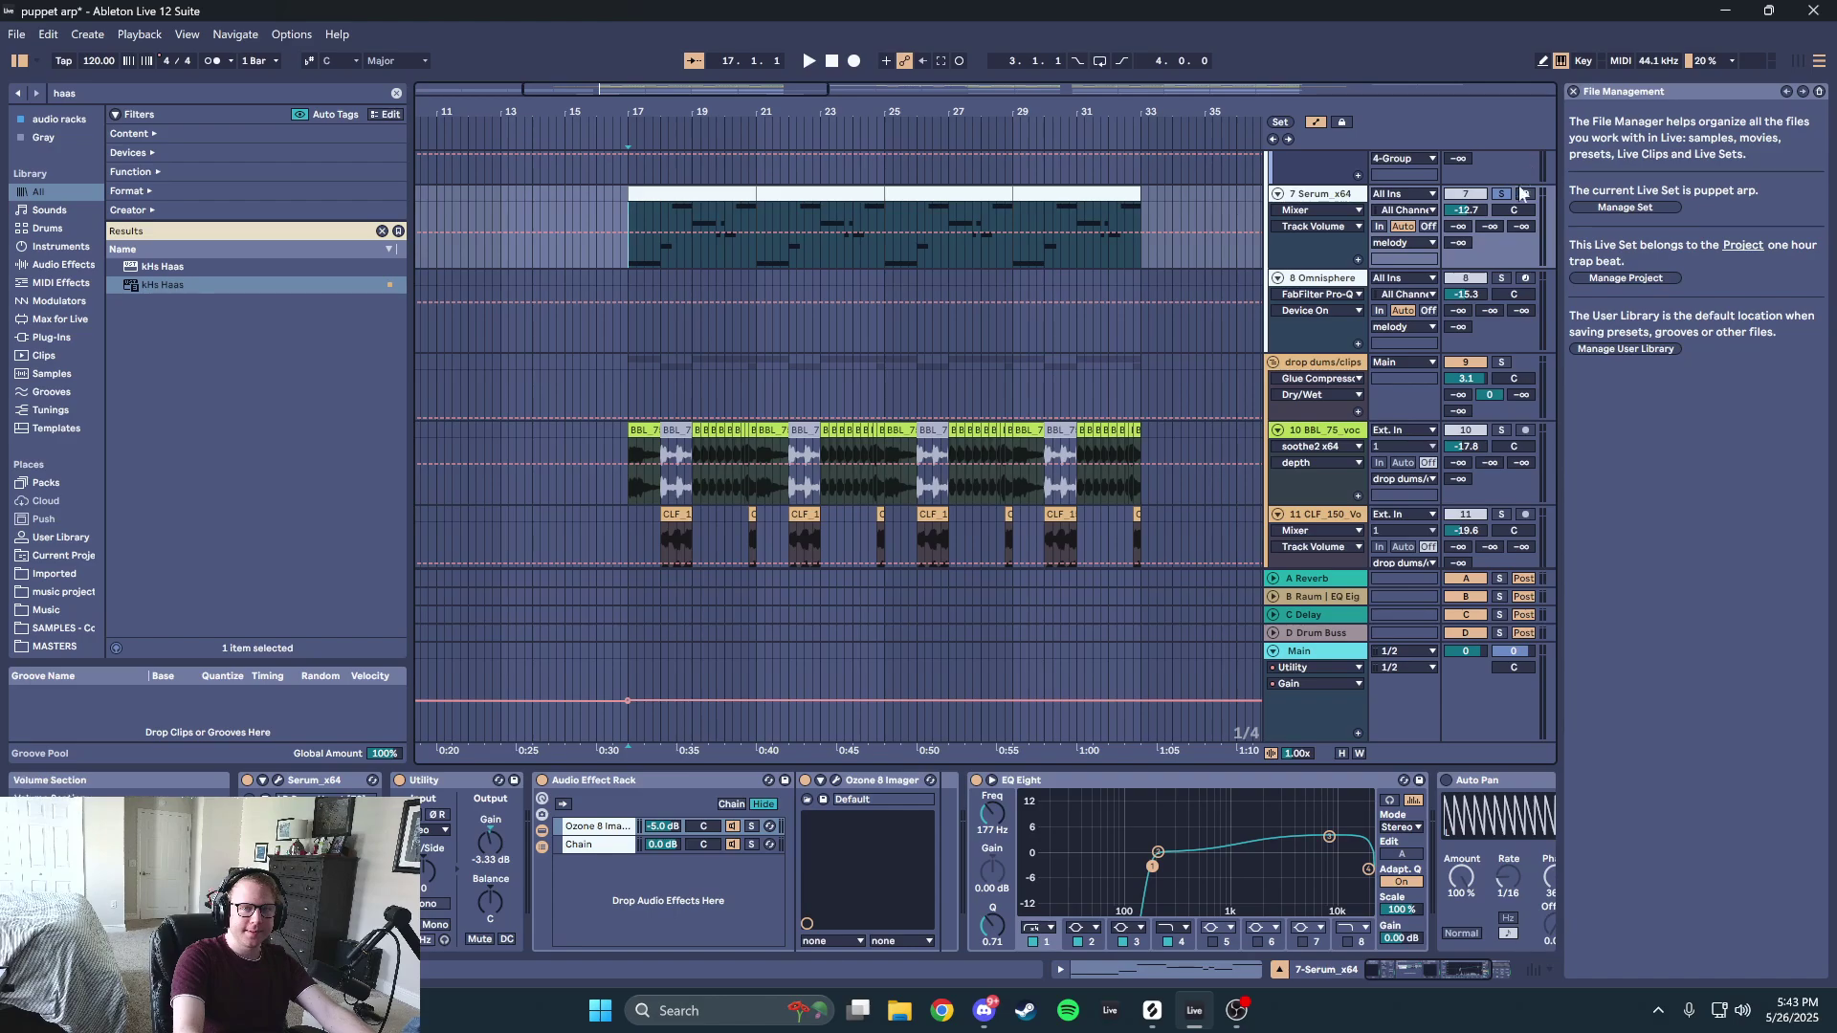
key("space")
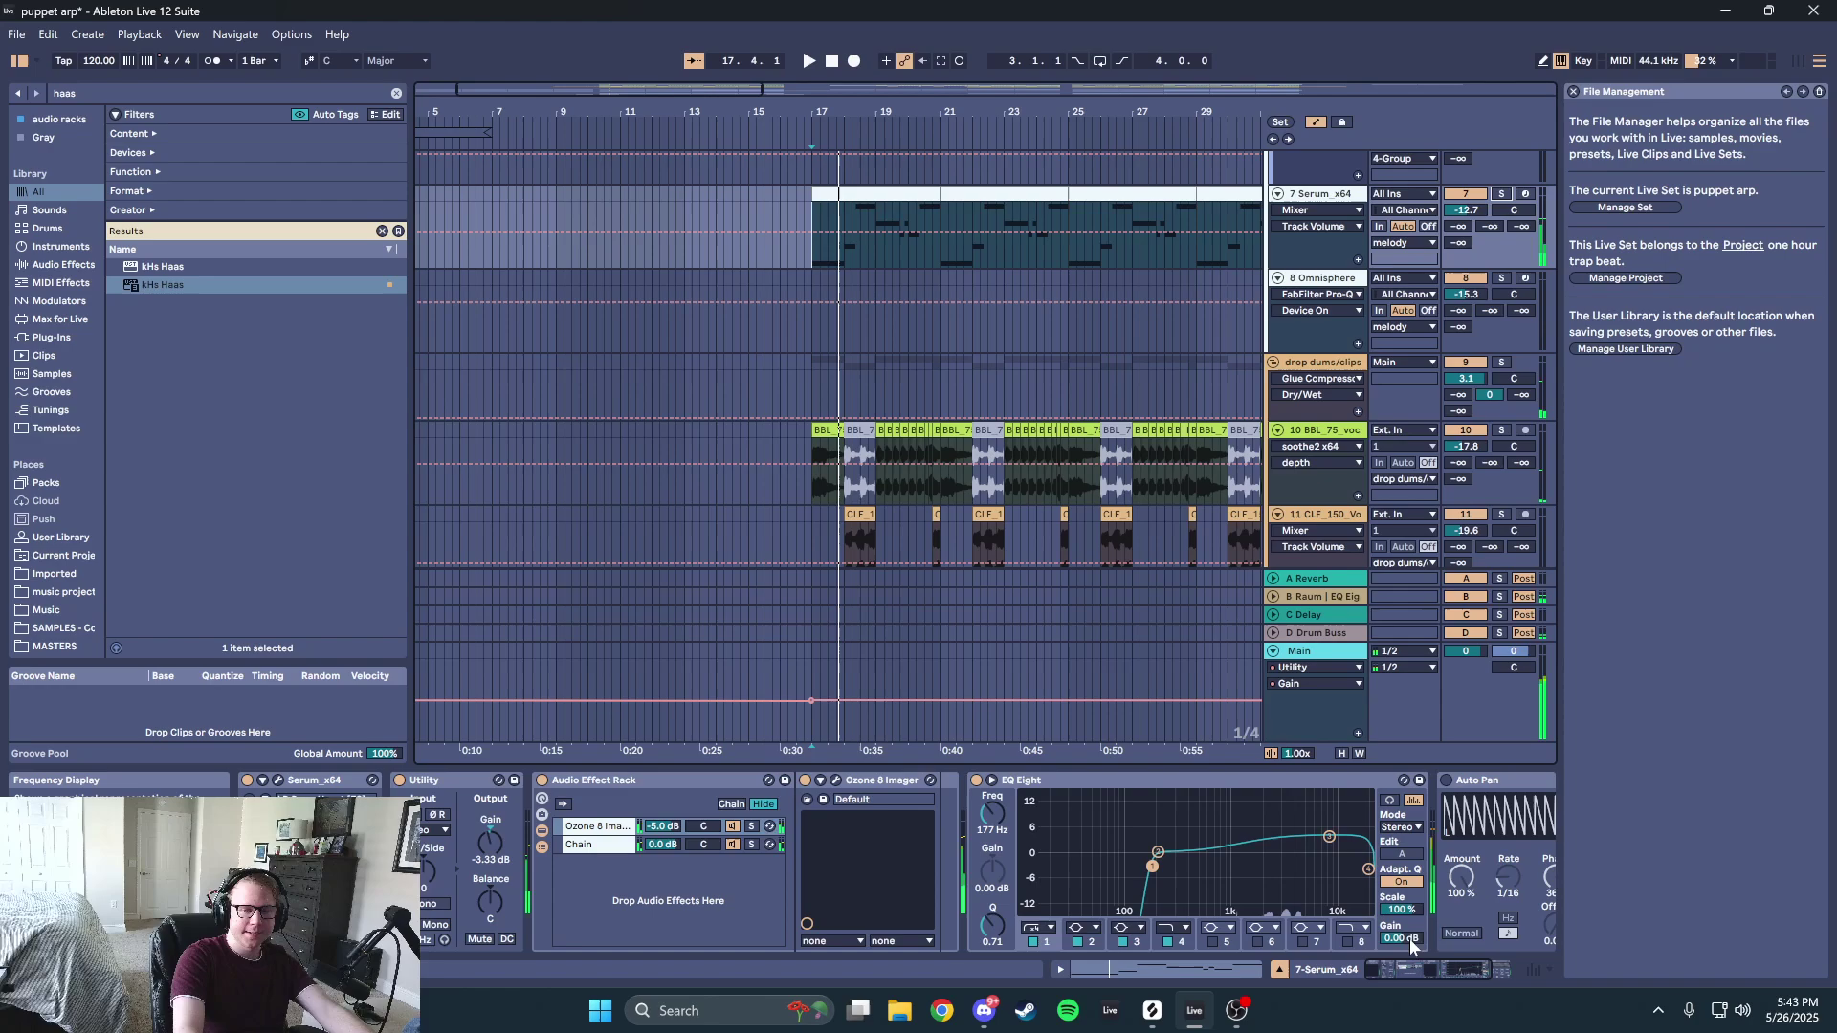
left_click_drag(1413, 966, 1185, 951)
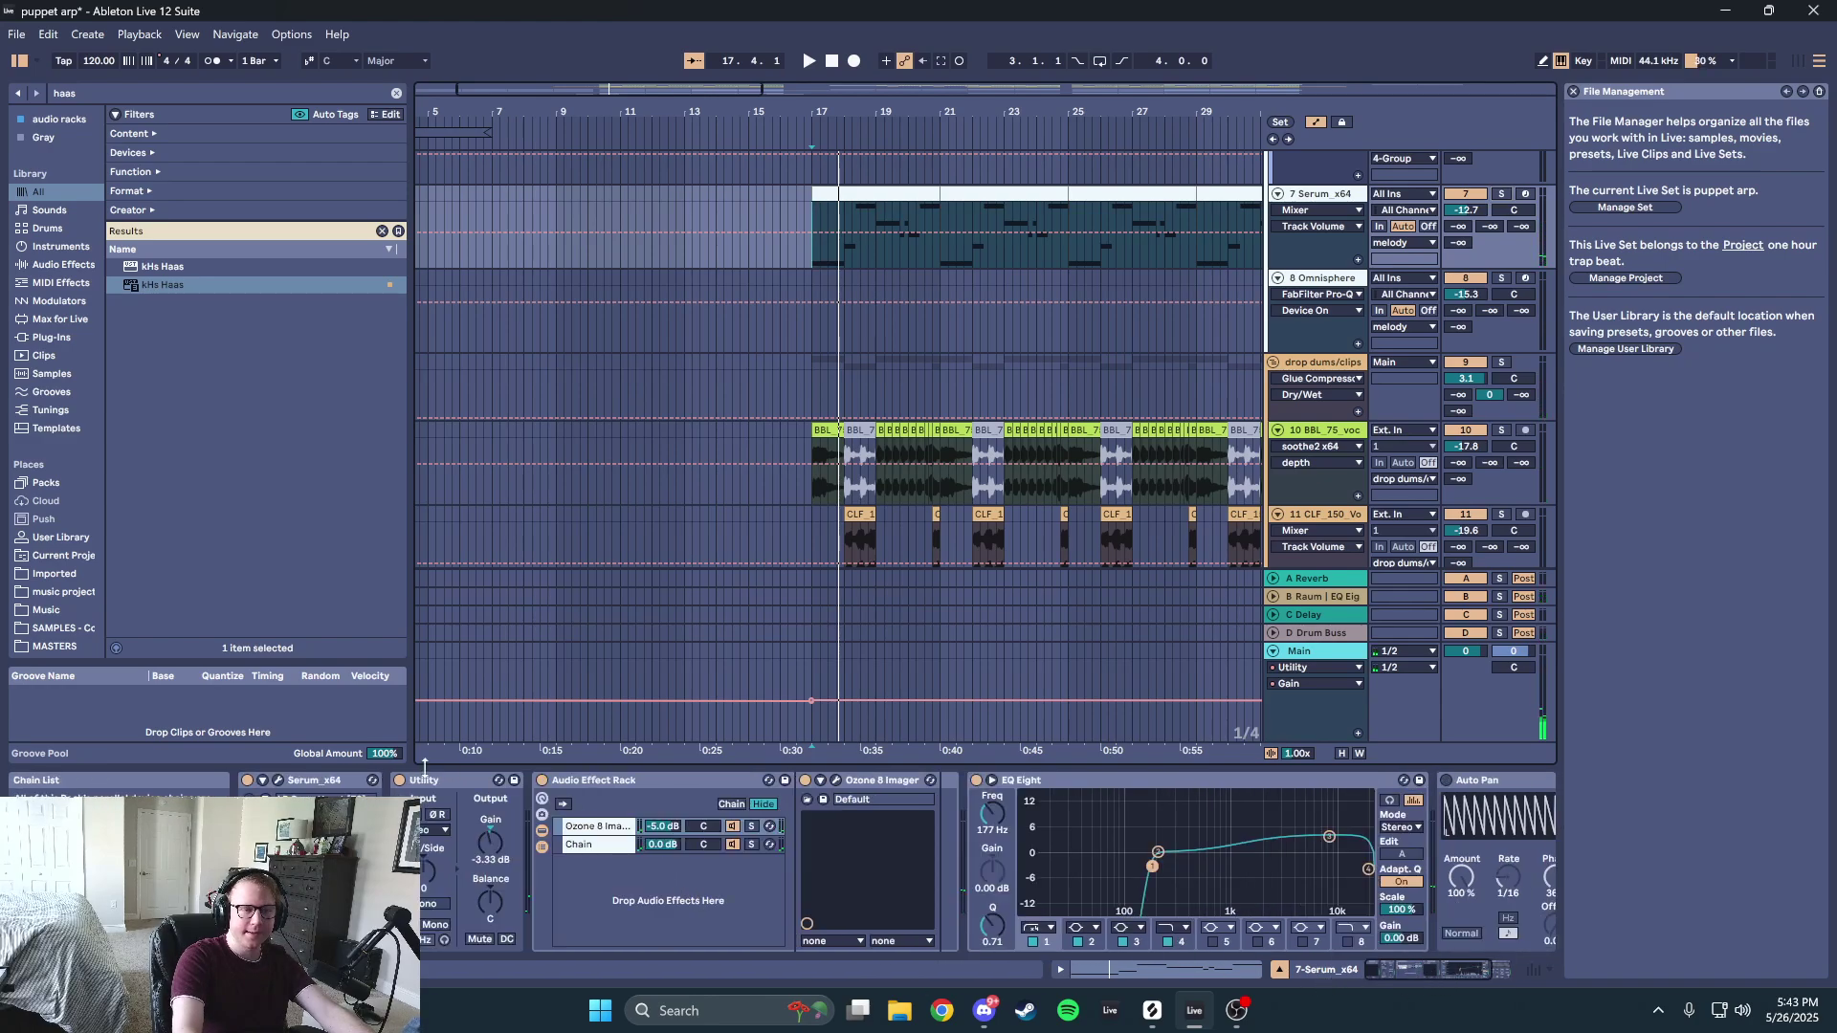
- Open the melody track's Serum and play the soloed melody while viewing its effects and oscillator pages
left_click(278, 782)
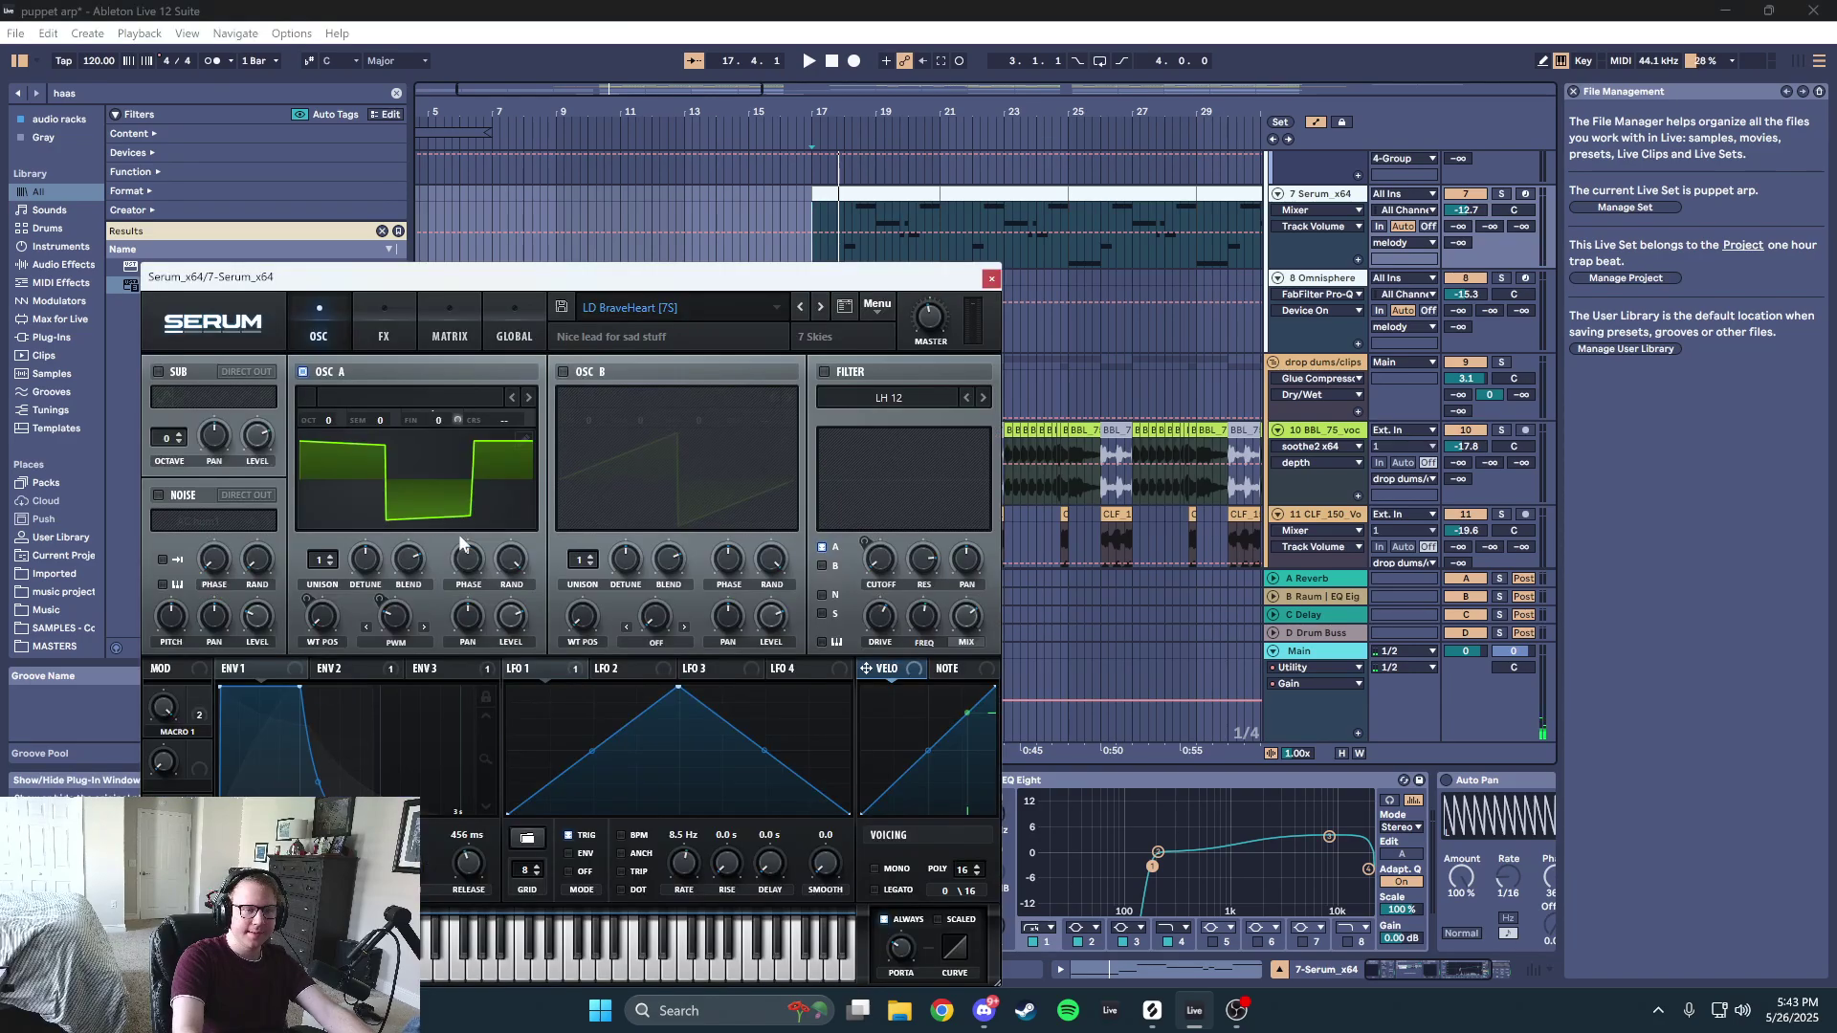
key("space")
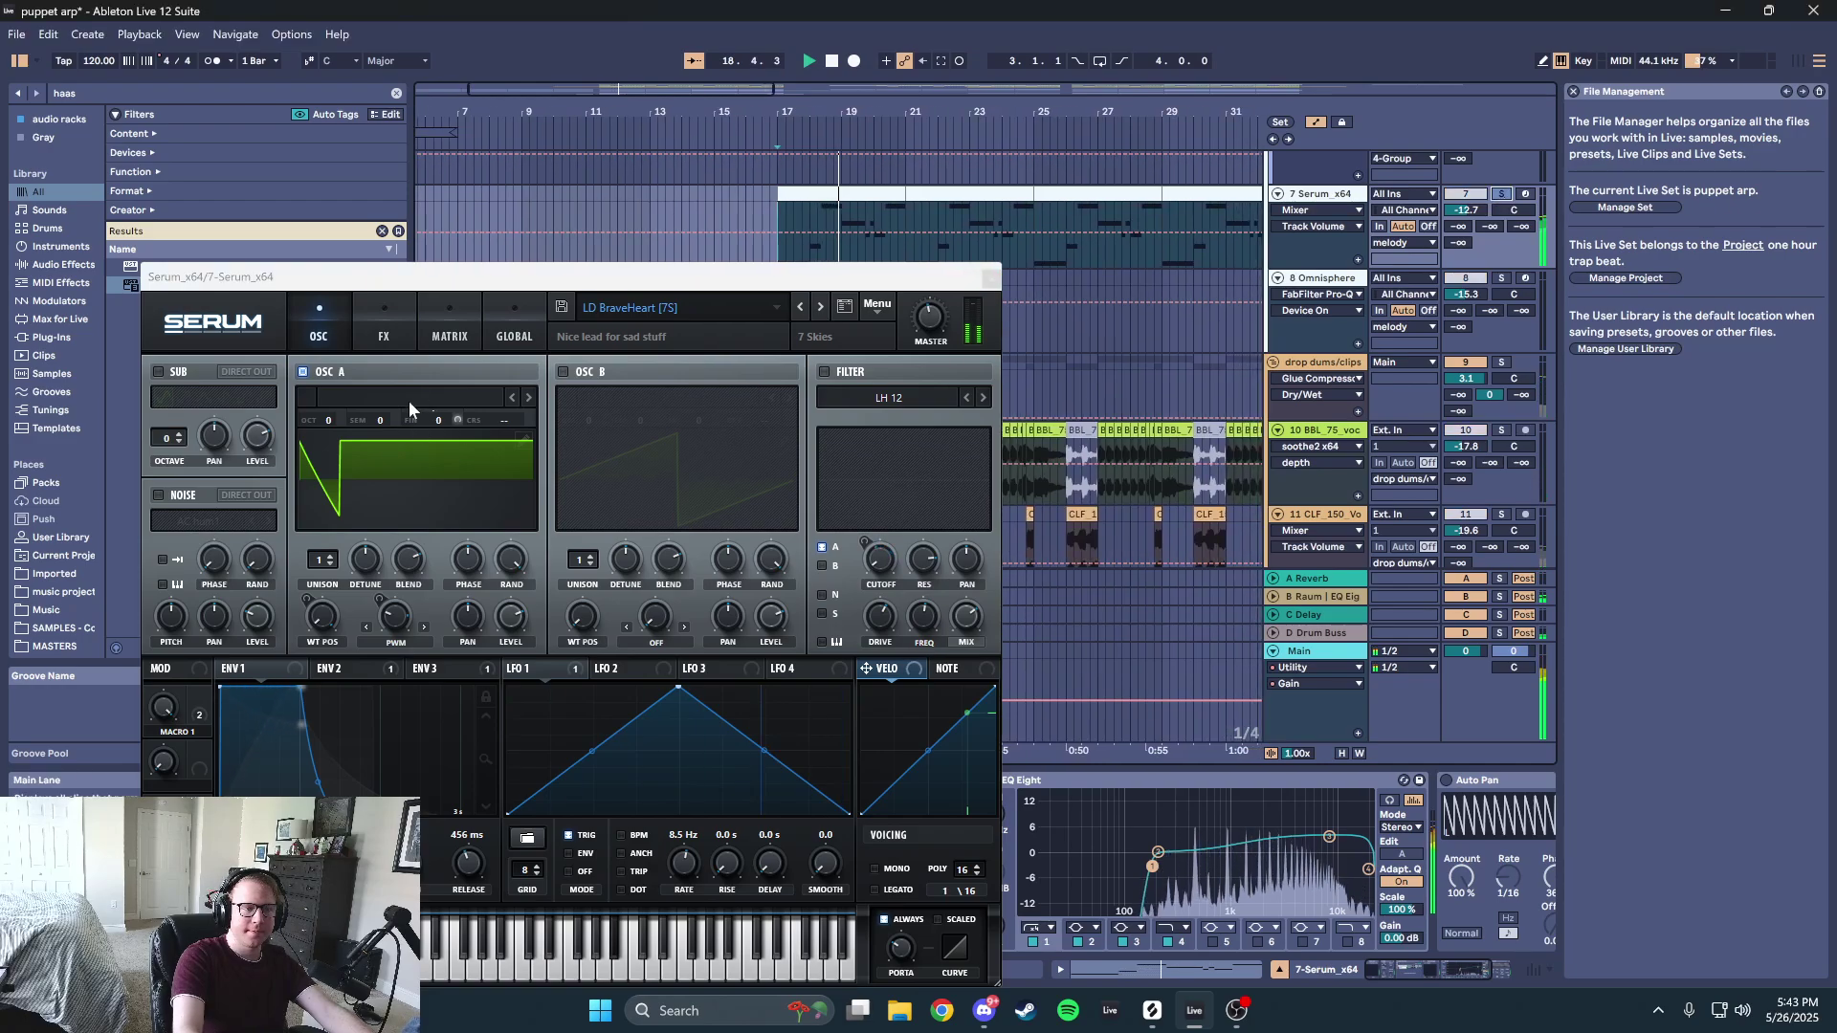
left_click(410, 318)
left_click(331, 319)
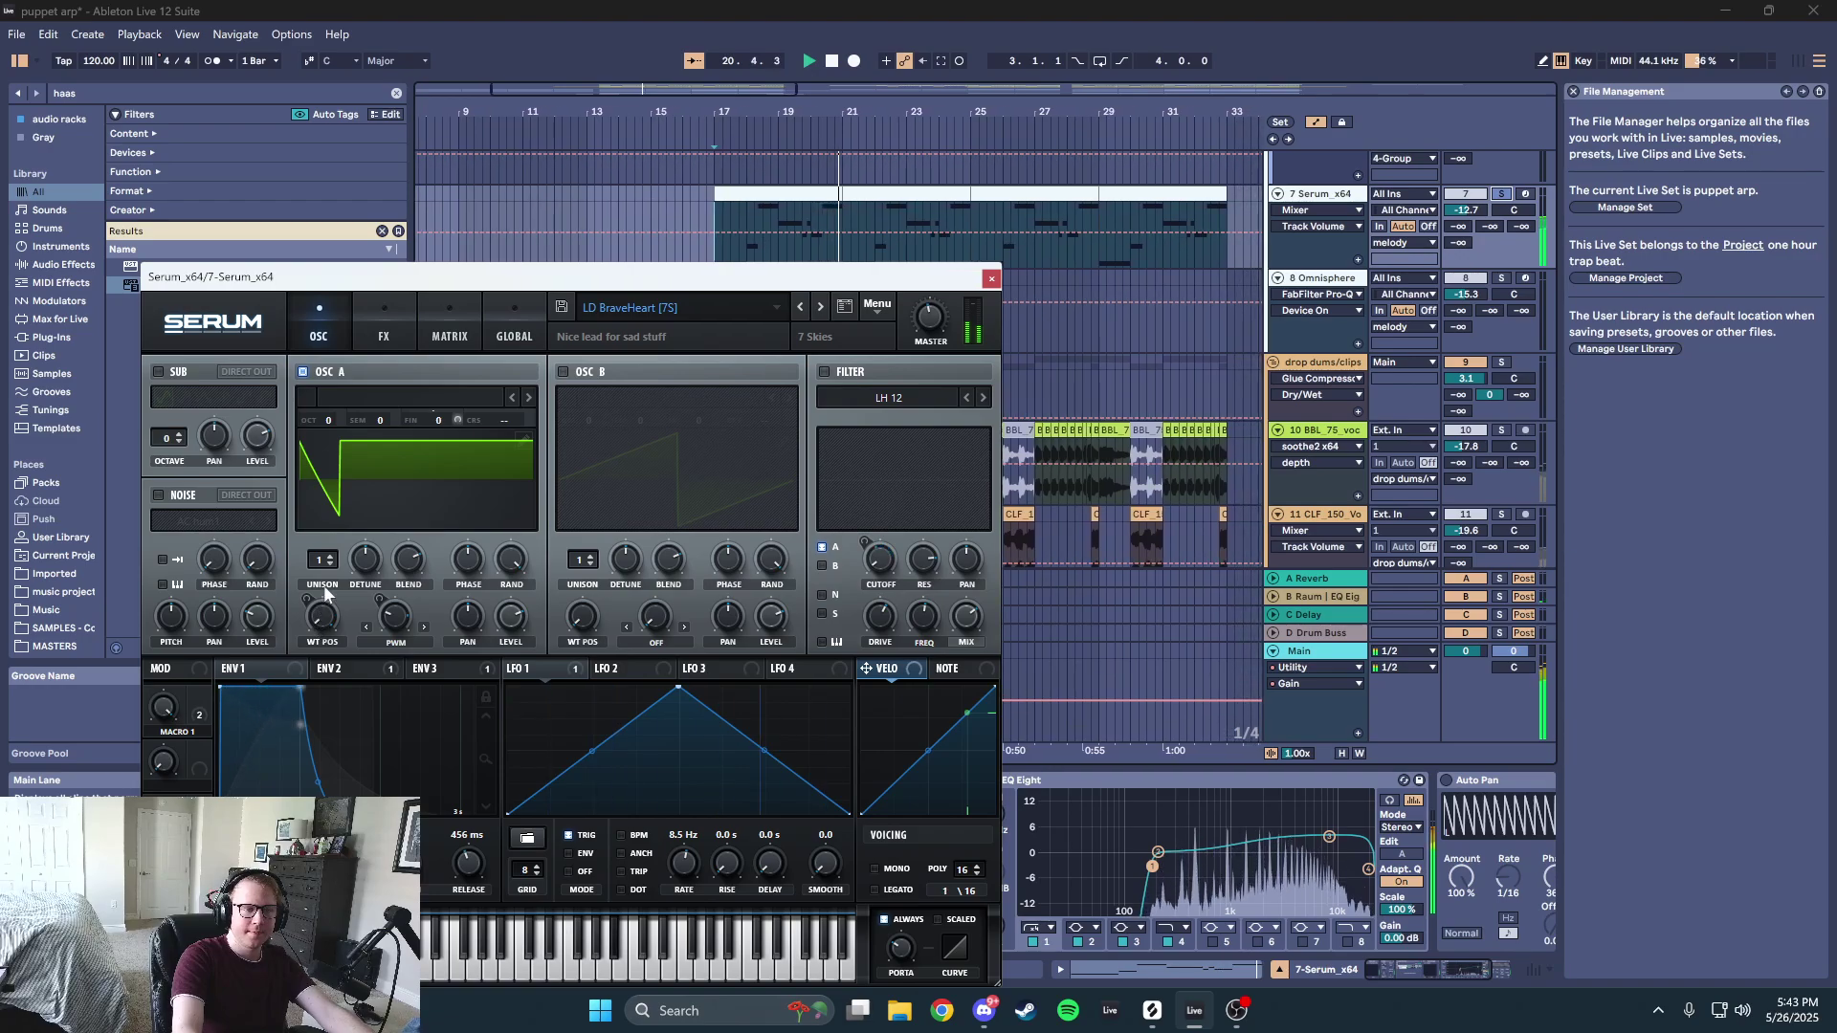
key("space")
- Browse Oscillator A's wavetable categories, view its waveform in the table editor, and return to the oscillator page
left_click(402, 398)
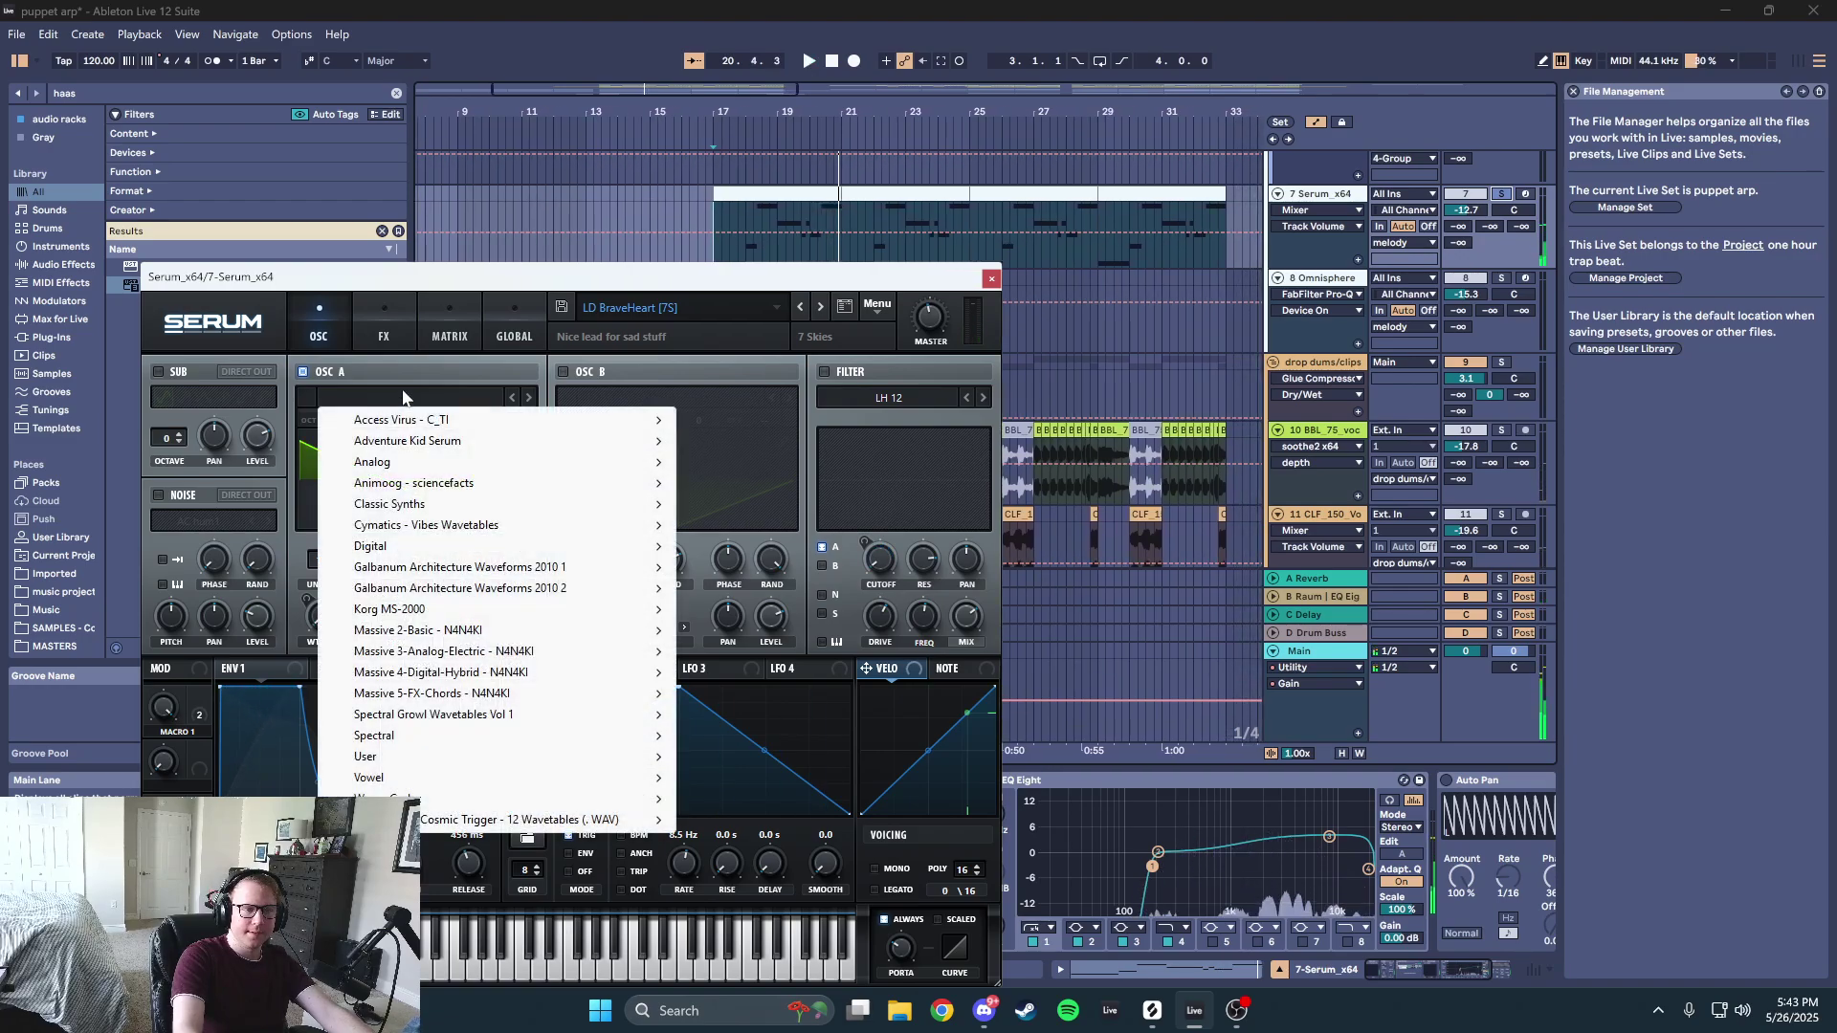
left_click(402, 398)
left_click(521, 440)
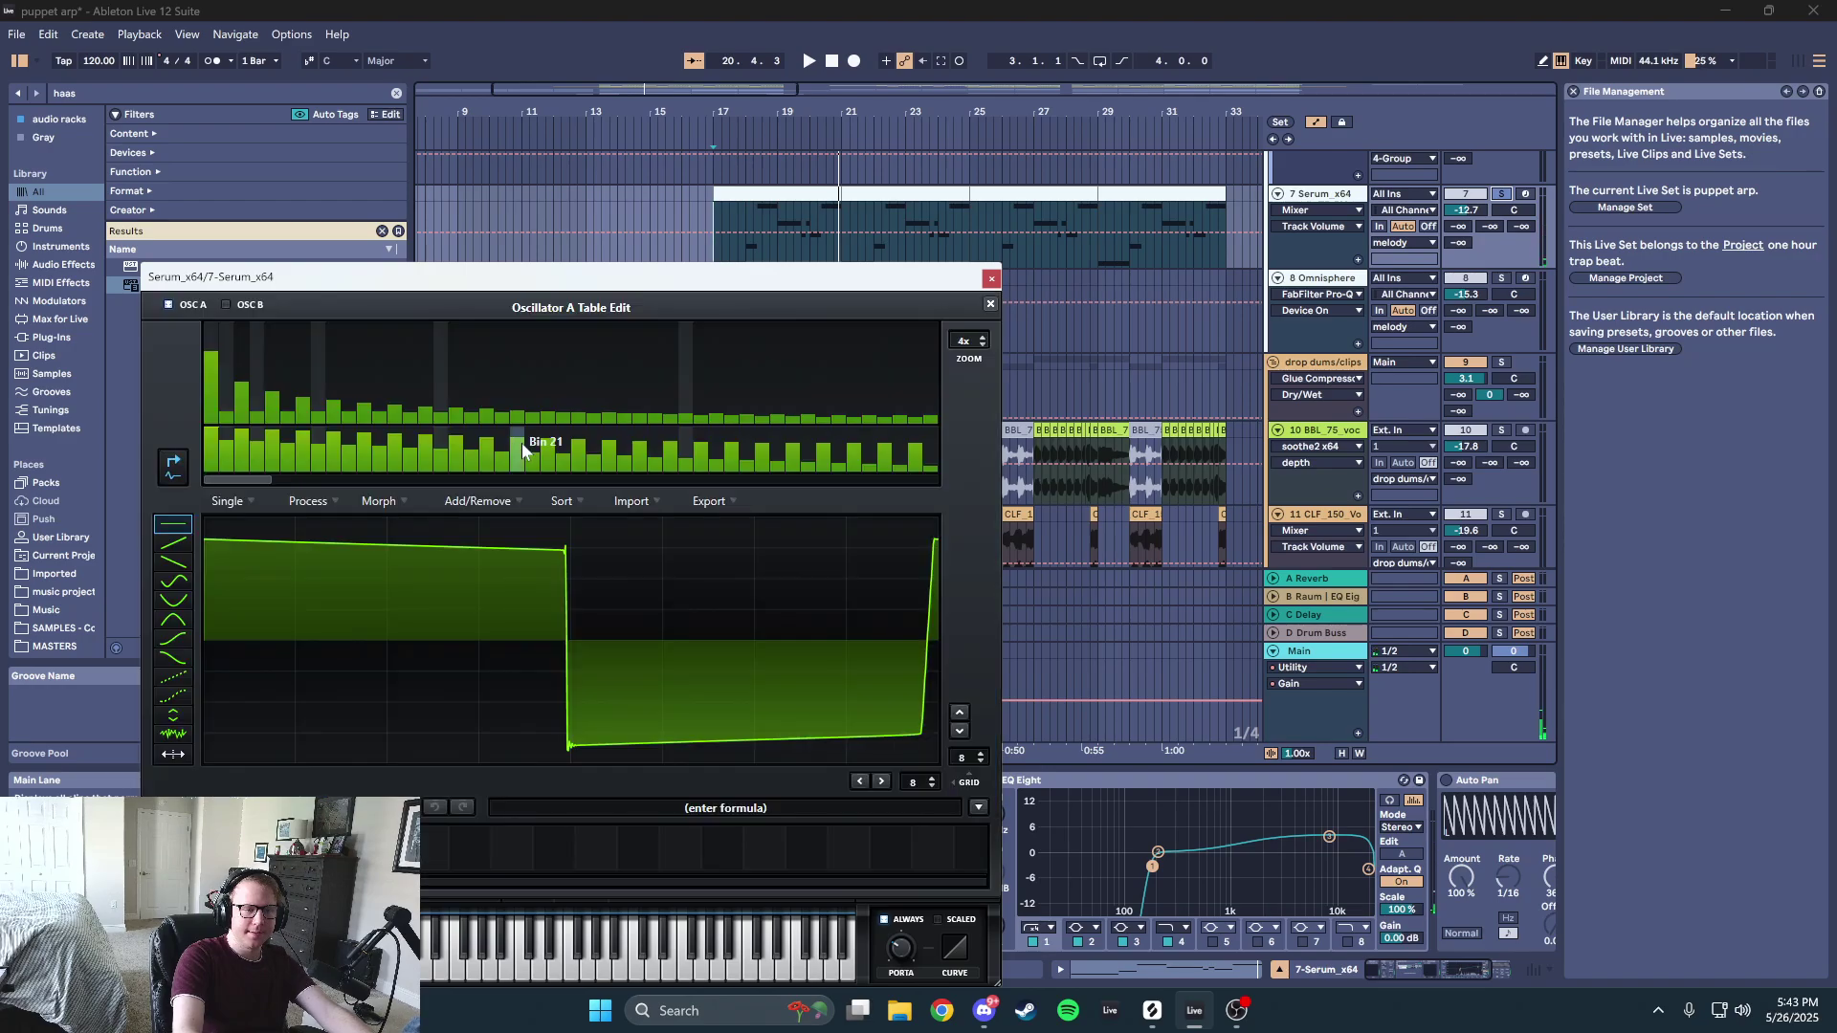
left_click(991, 304)
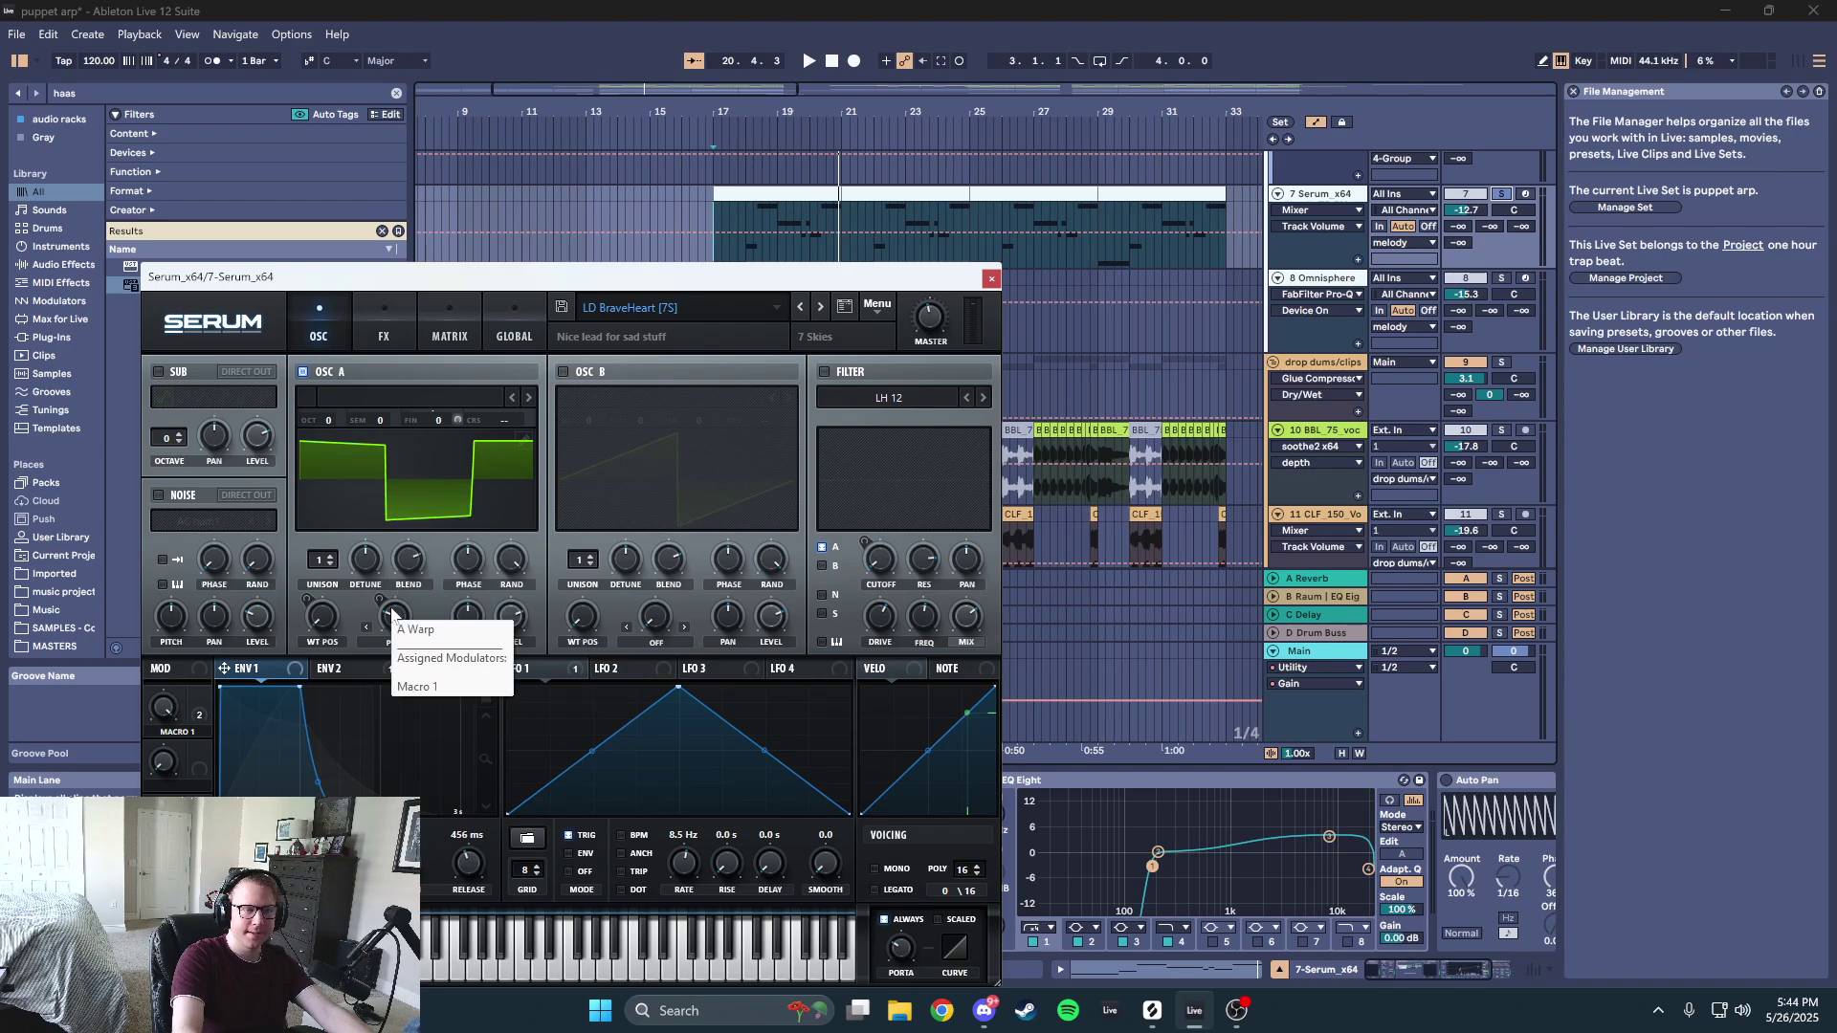
- Set Oscillator A's PWM warp to 73% and play the melody from bar 17 while opening Serum's effects page
mouse_move(392, 617)
left_mouse_down()
mouse_move(382, 704)
mouse_move(415, 629)
left_mouse_up()
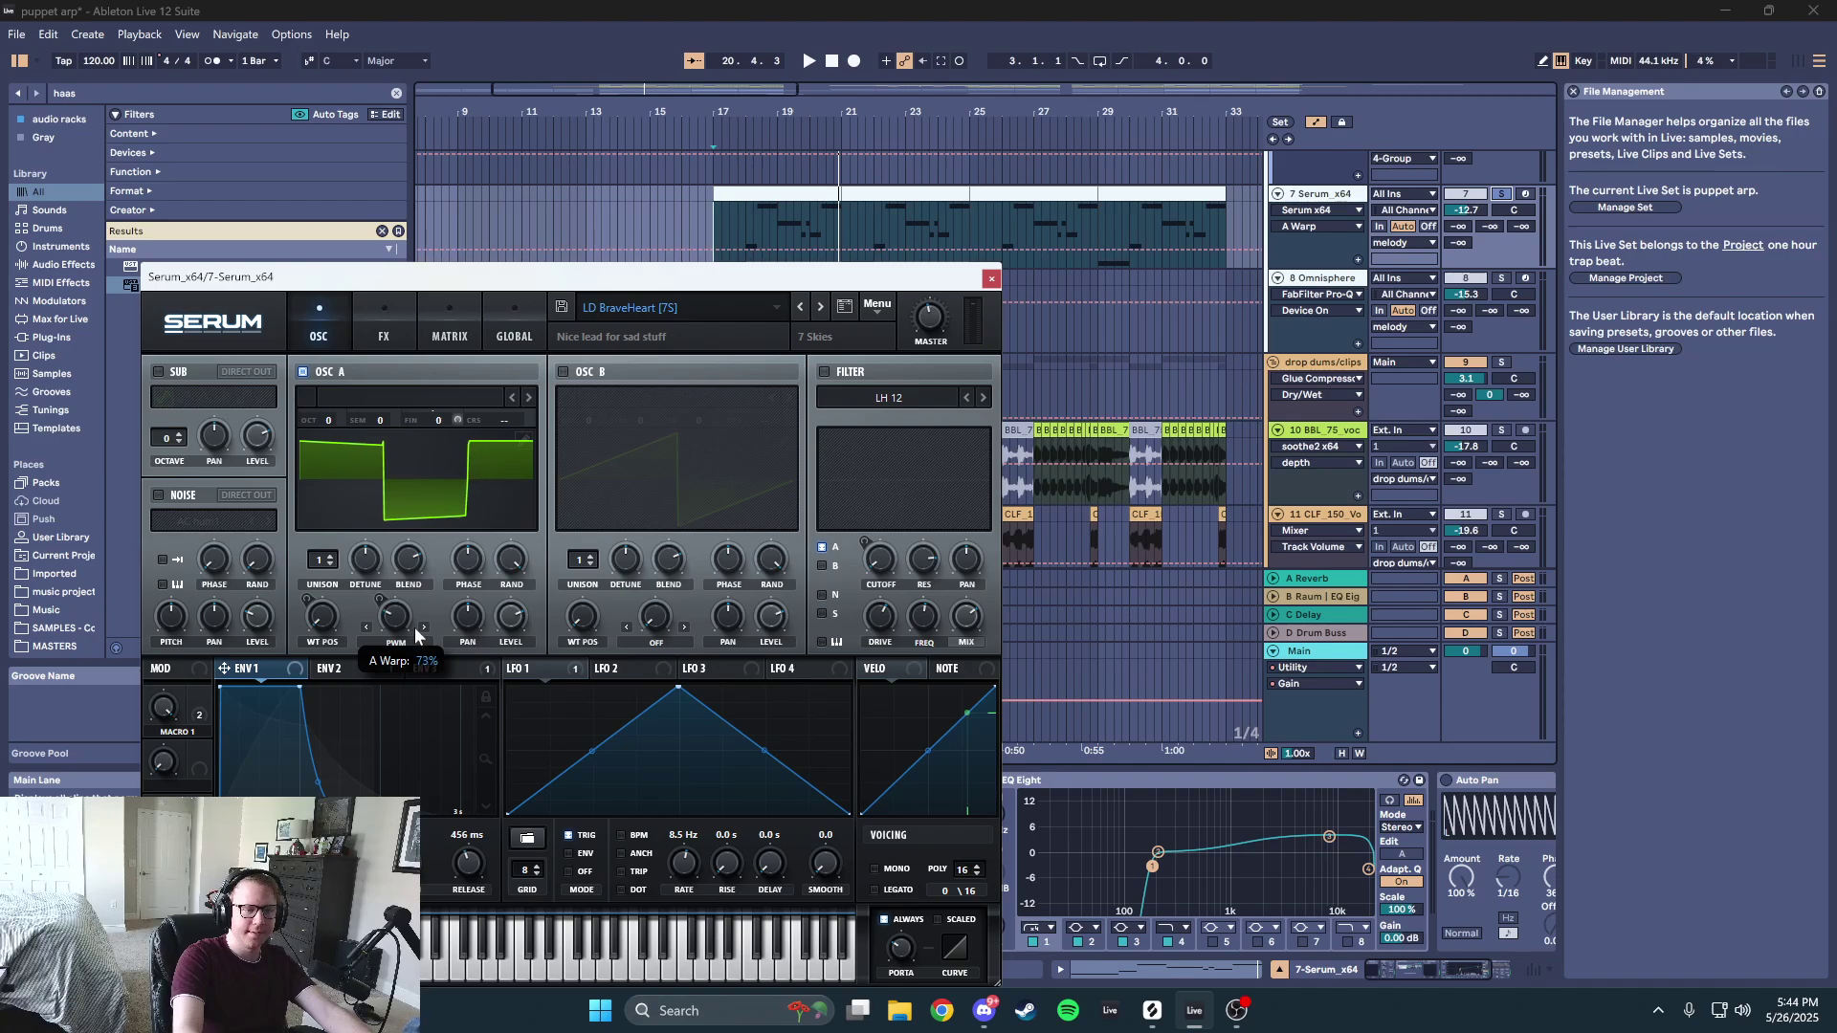
key("space")
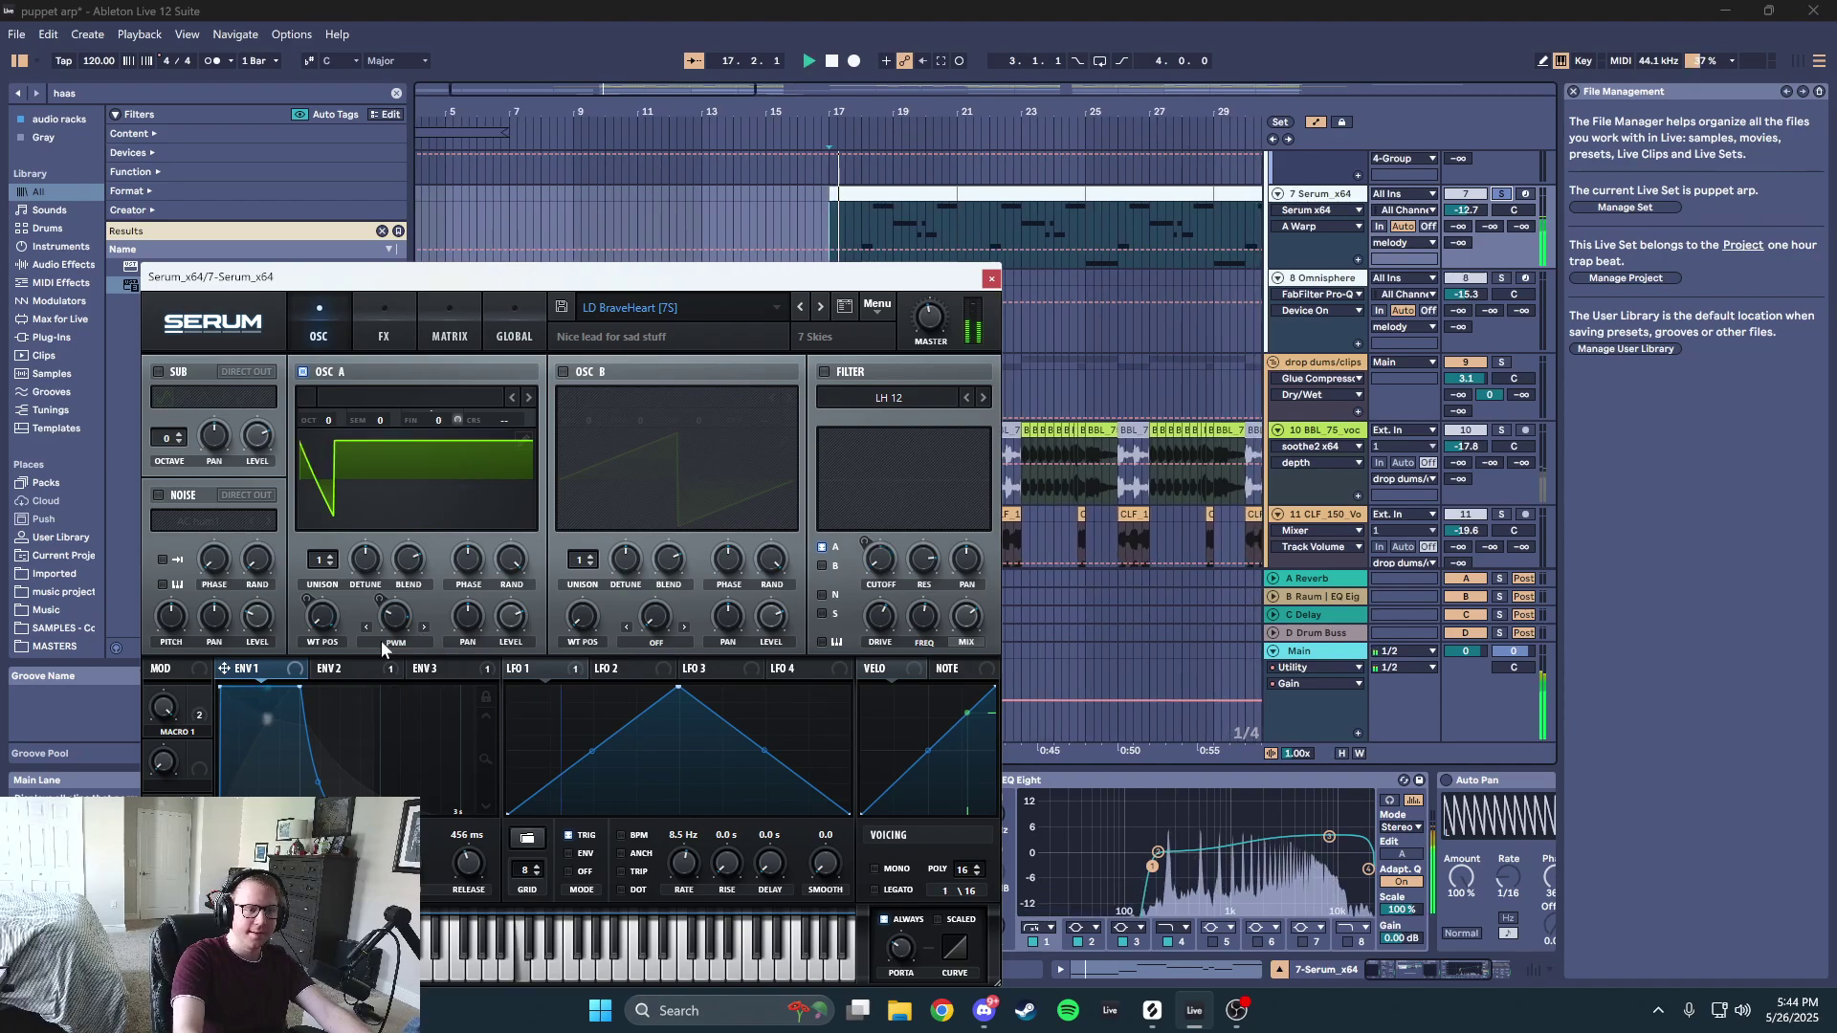
left_click(383, 325)
key("space")
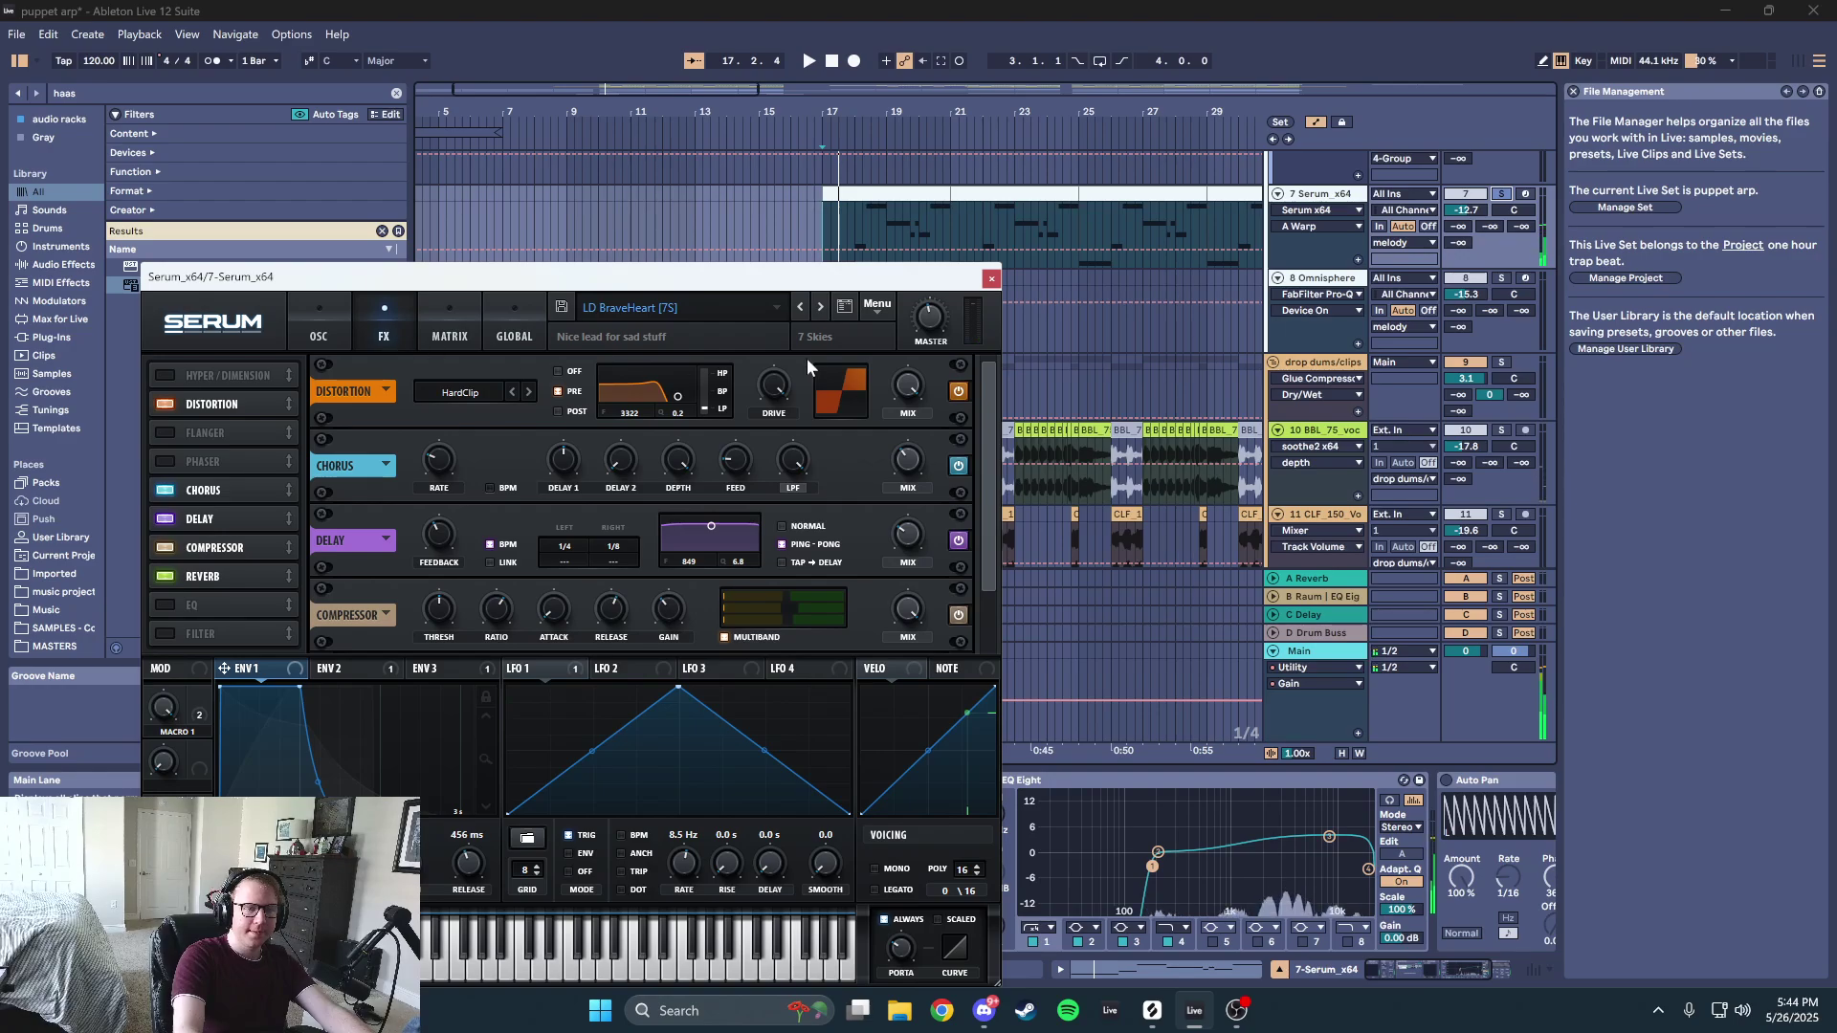
- Examine Serum's effects chain from distortion to reverb and its preset categories, and close the plug-in
left_click_drag(985, 425, 972, 503)
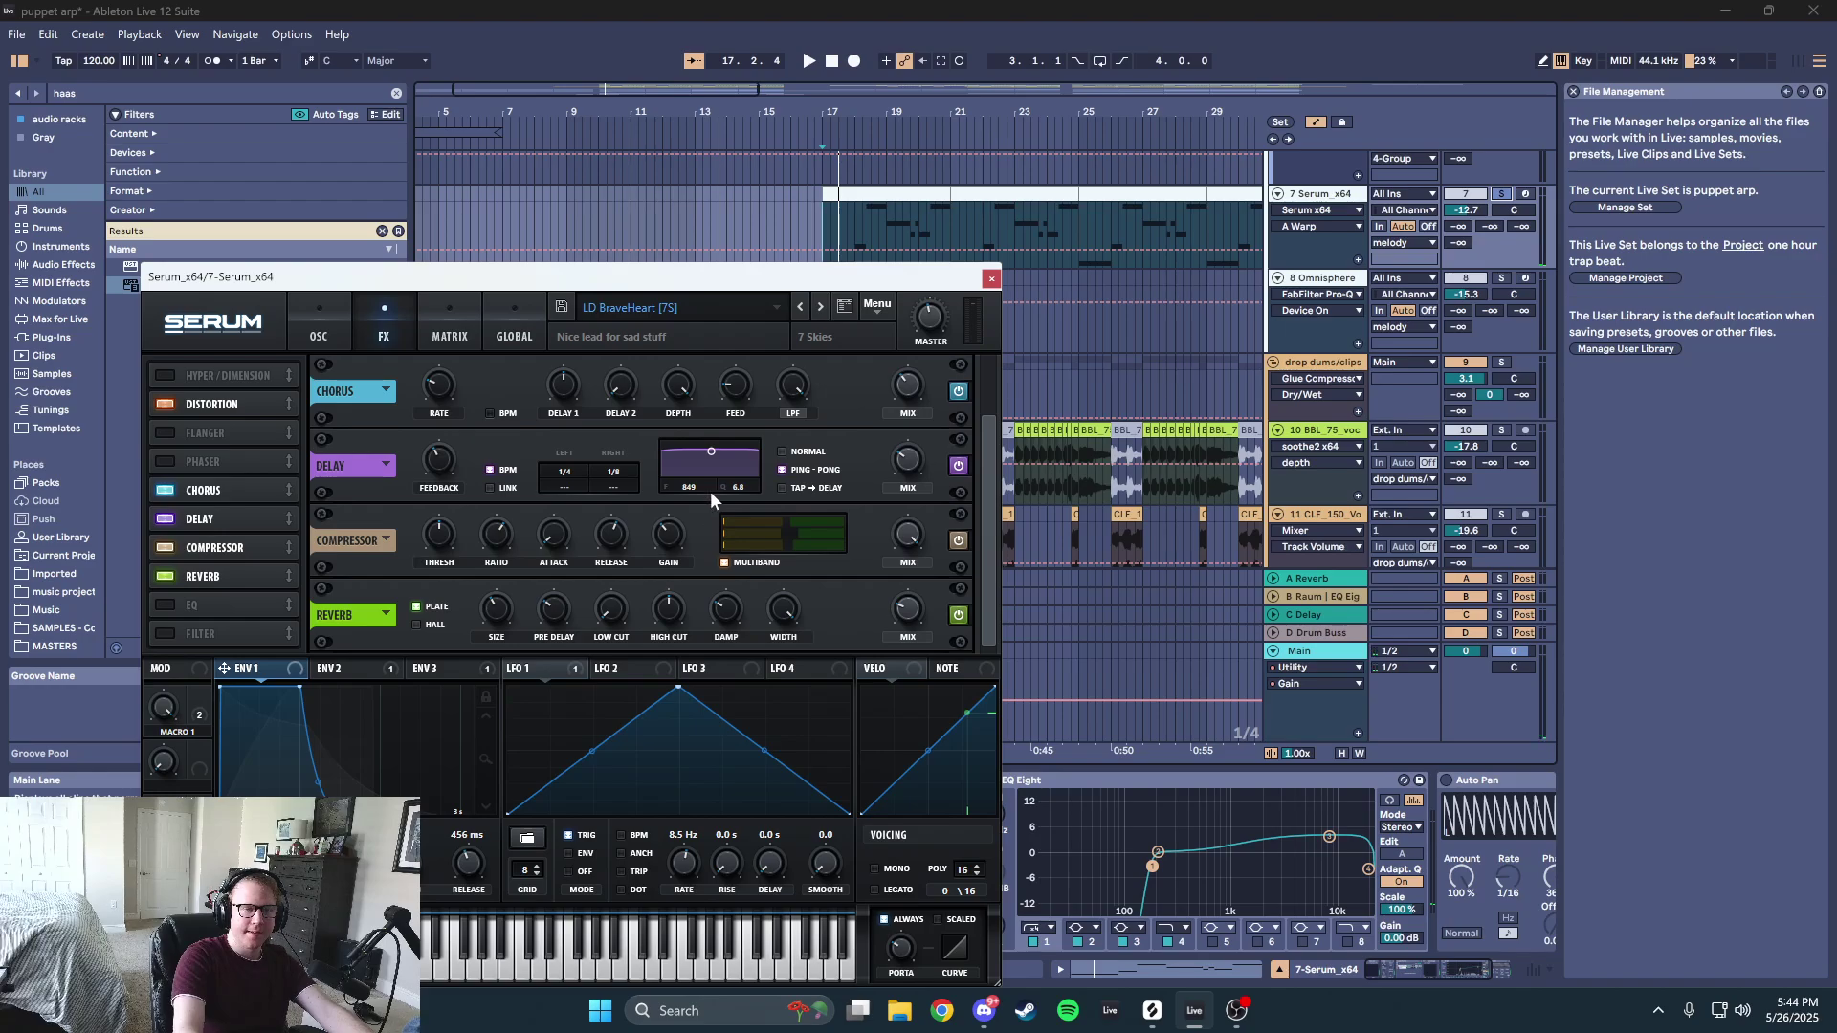
left_click(660, 308)
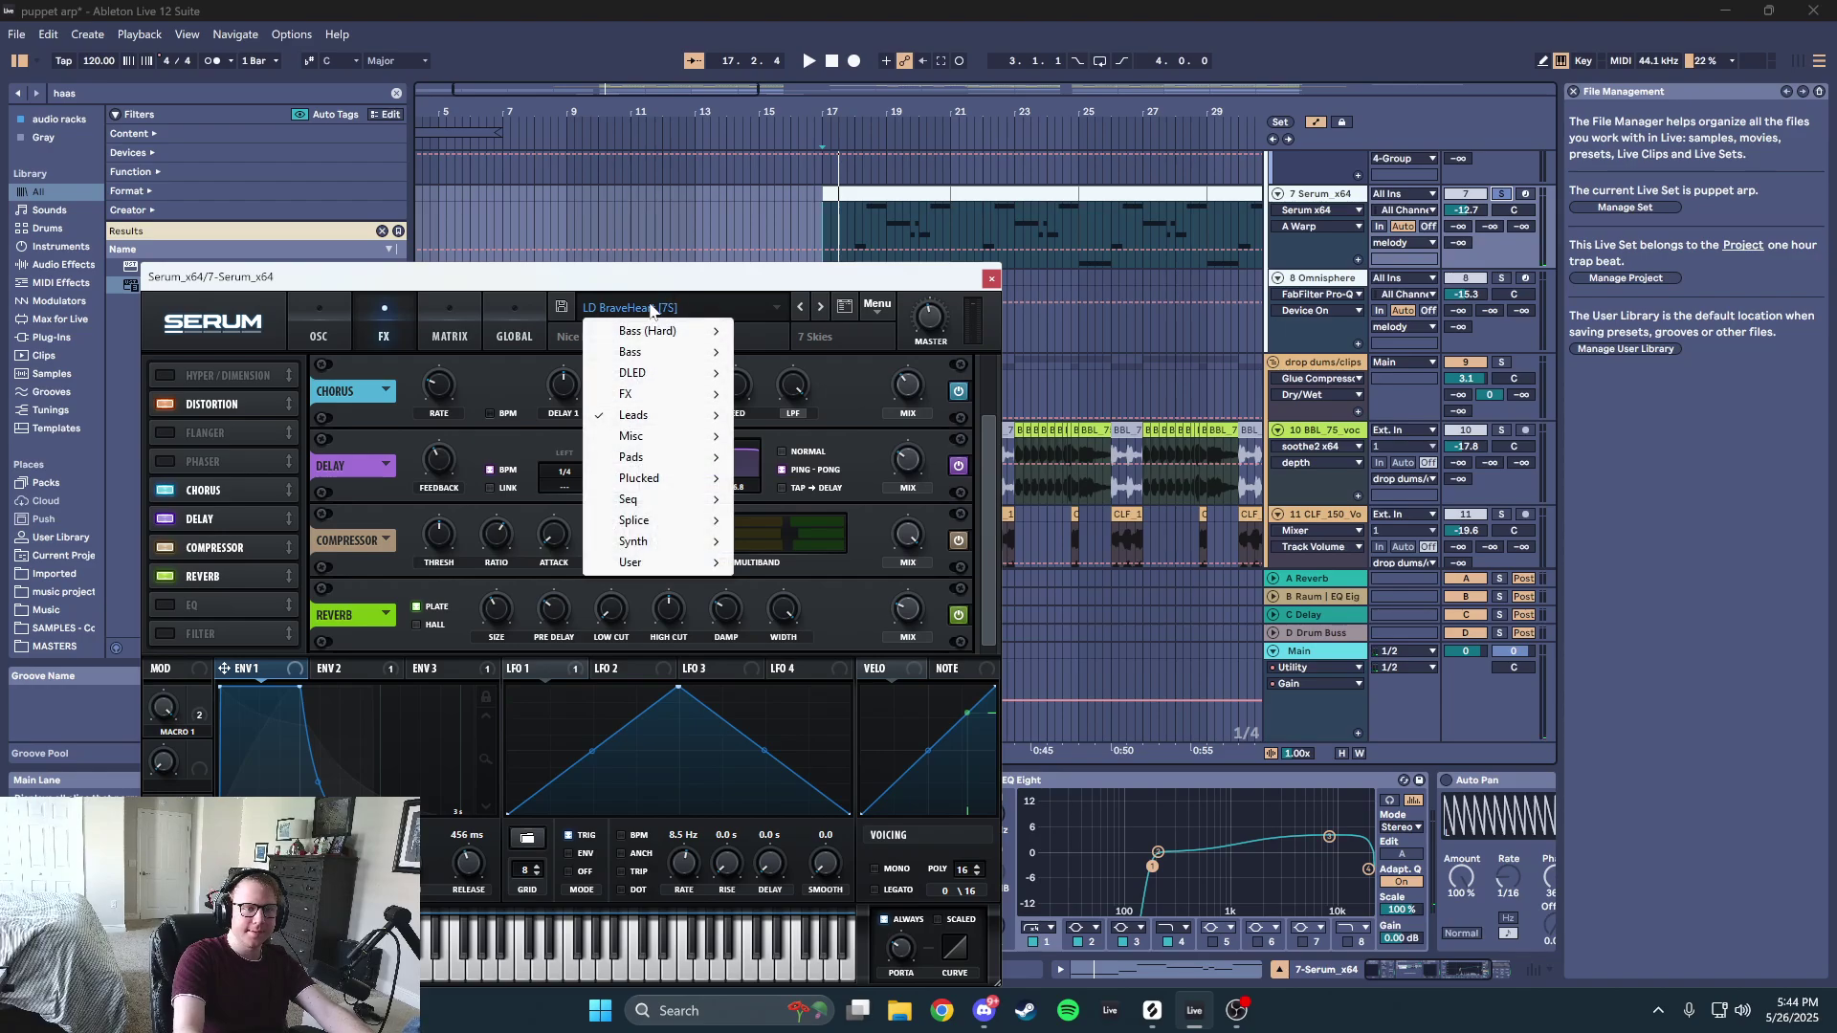
left_click(662, 306)
left_click(664, 308)
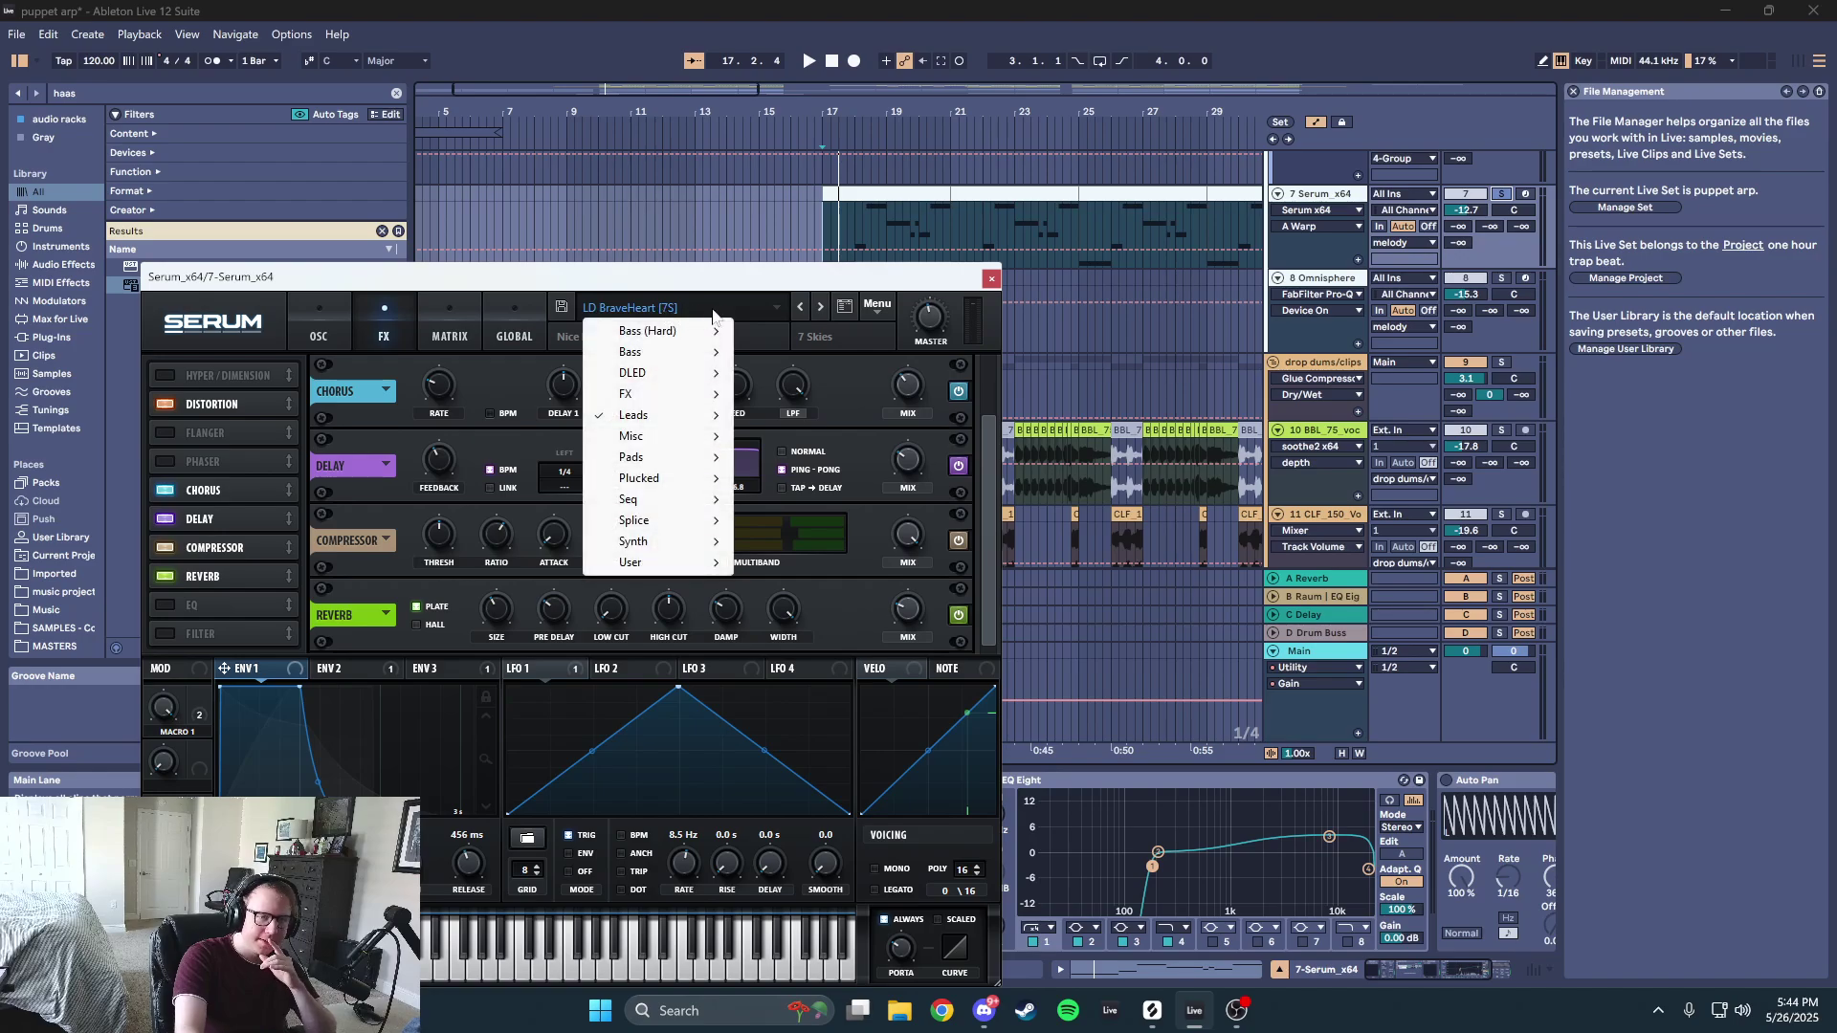
left_click(840, 307)
left_click(840, 307)
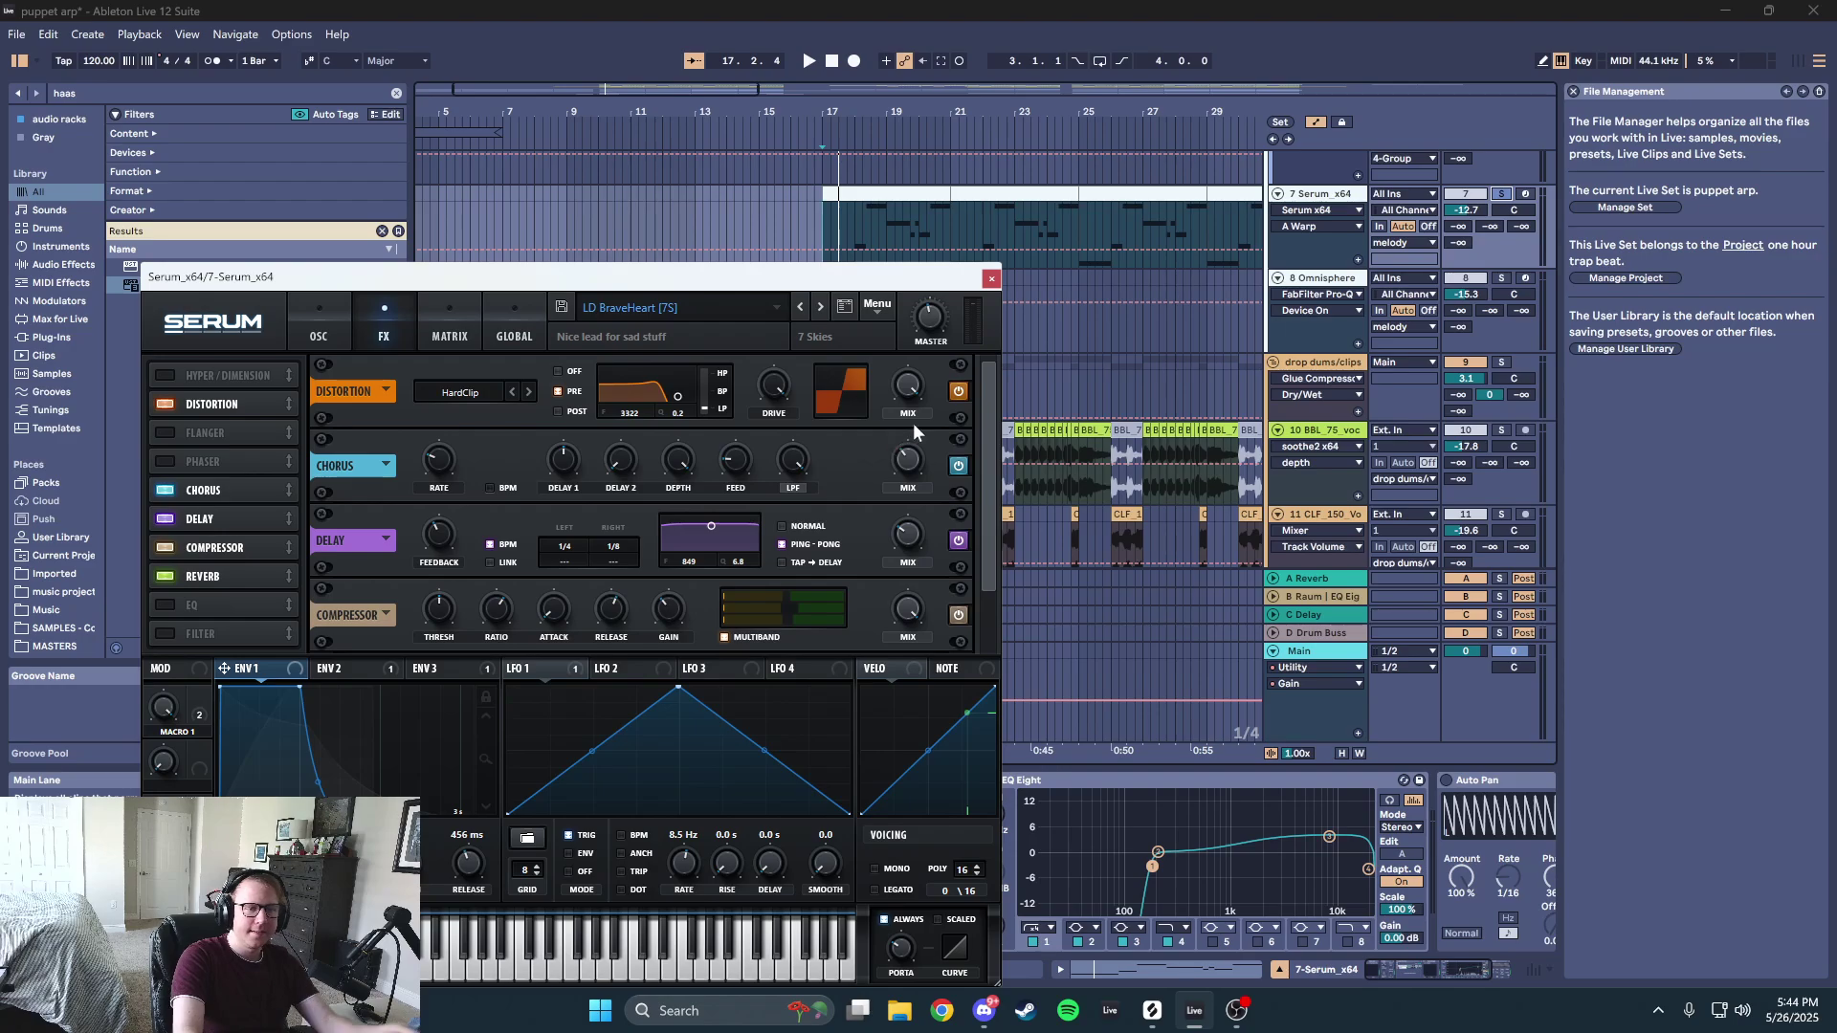
left_click_drag(996, 417, 988, 502)
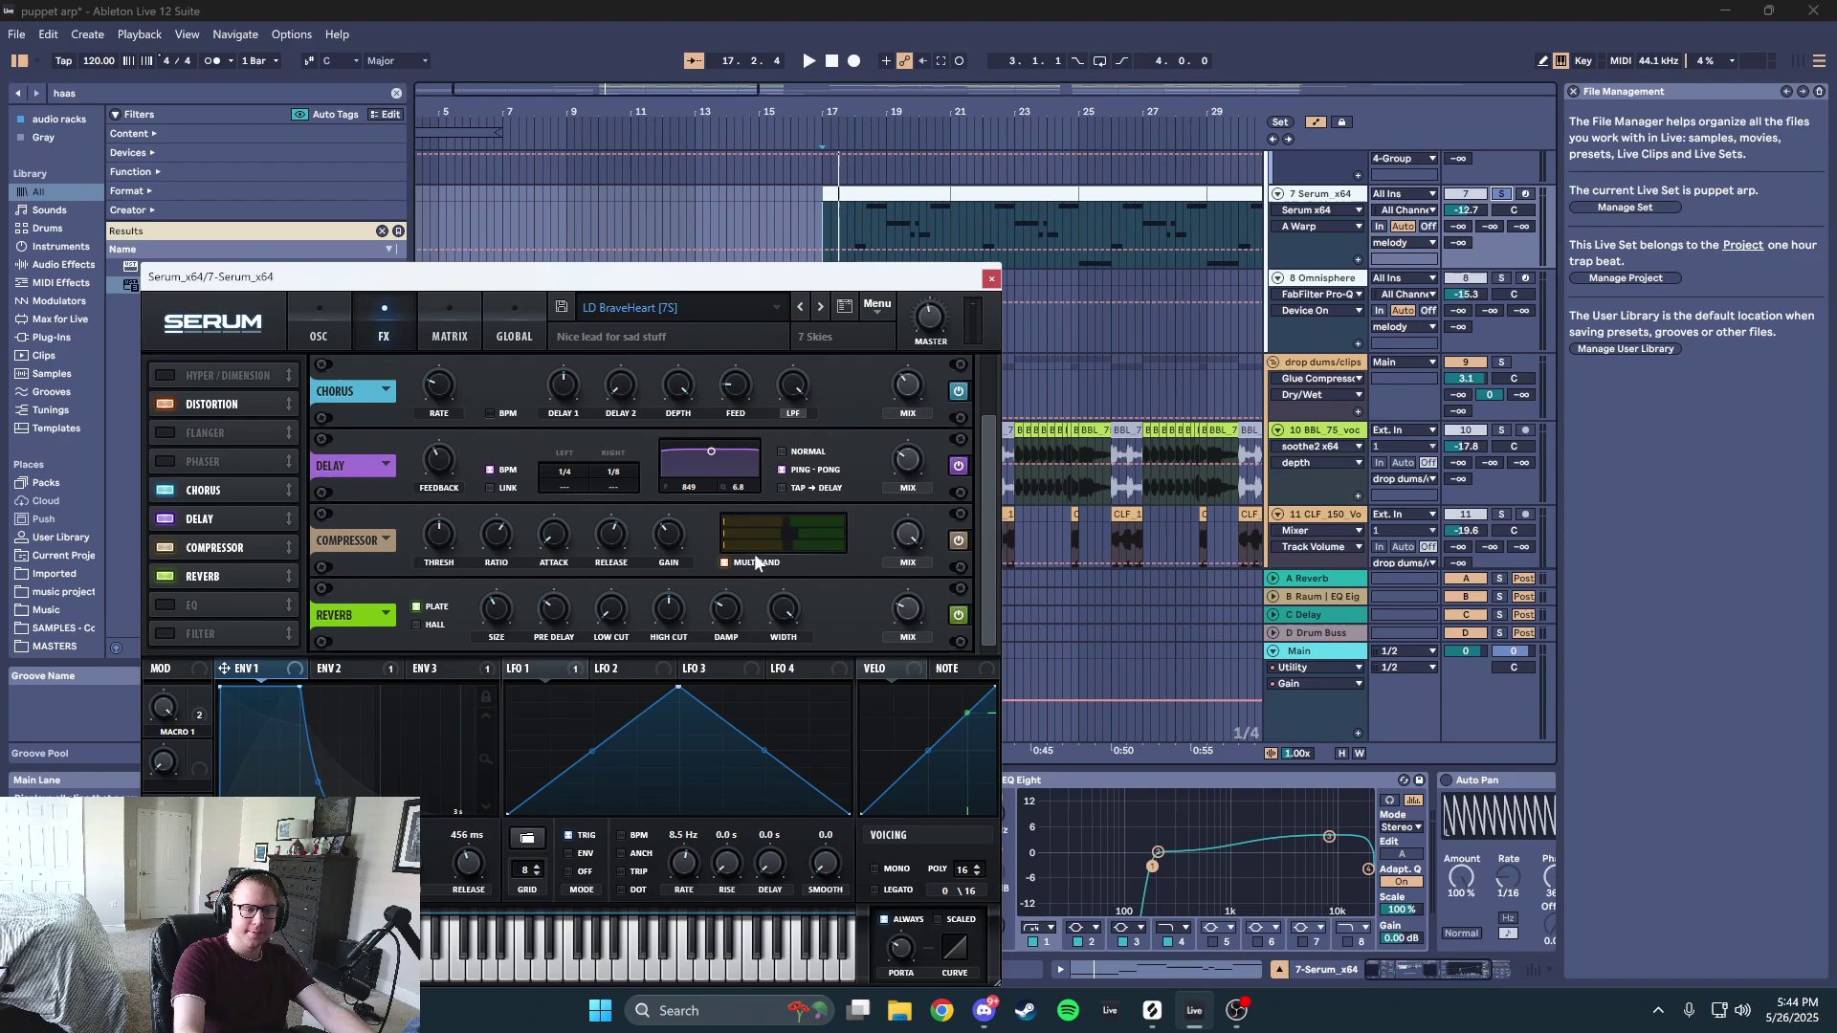
left_click(992, 279)
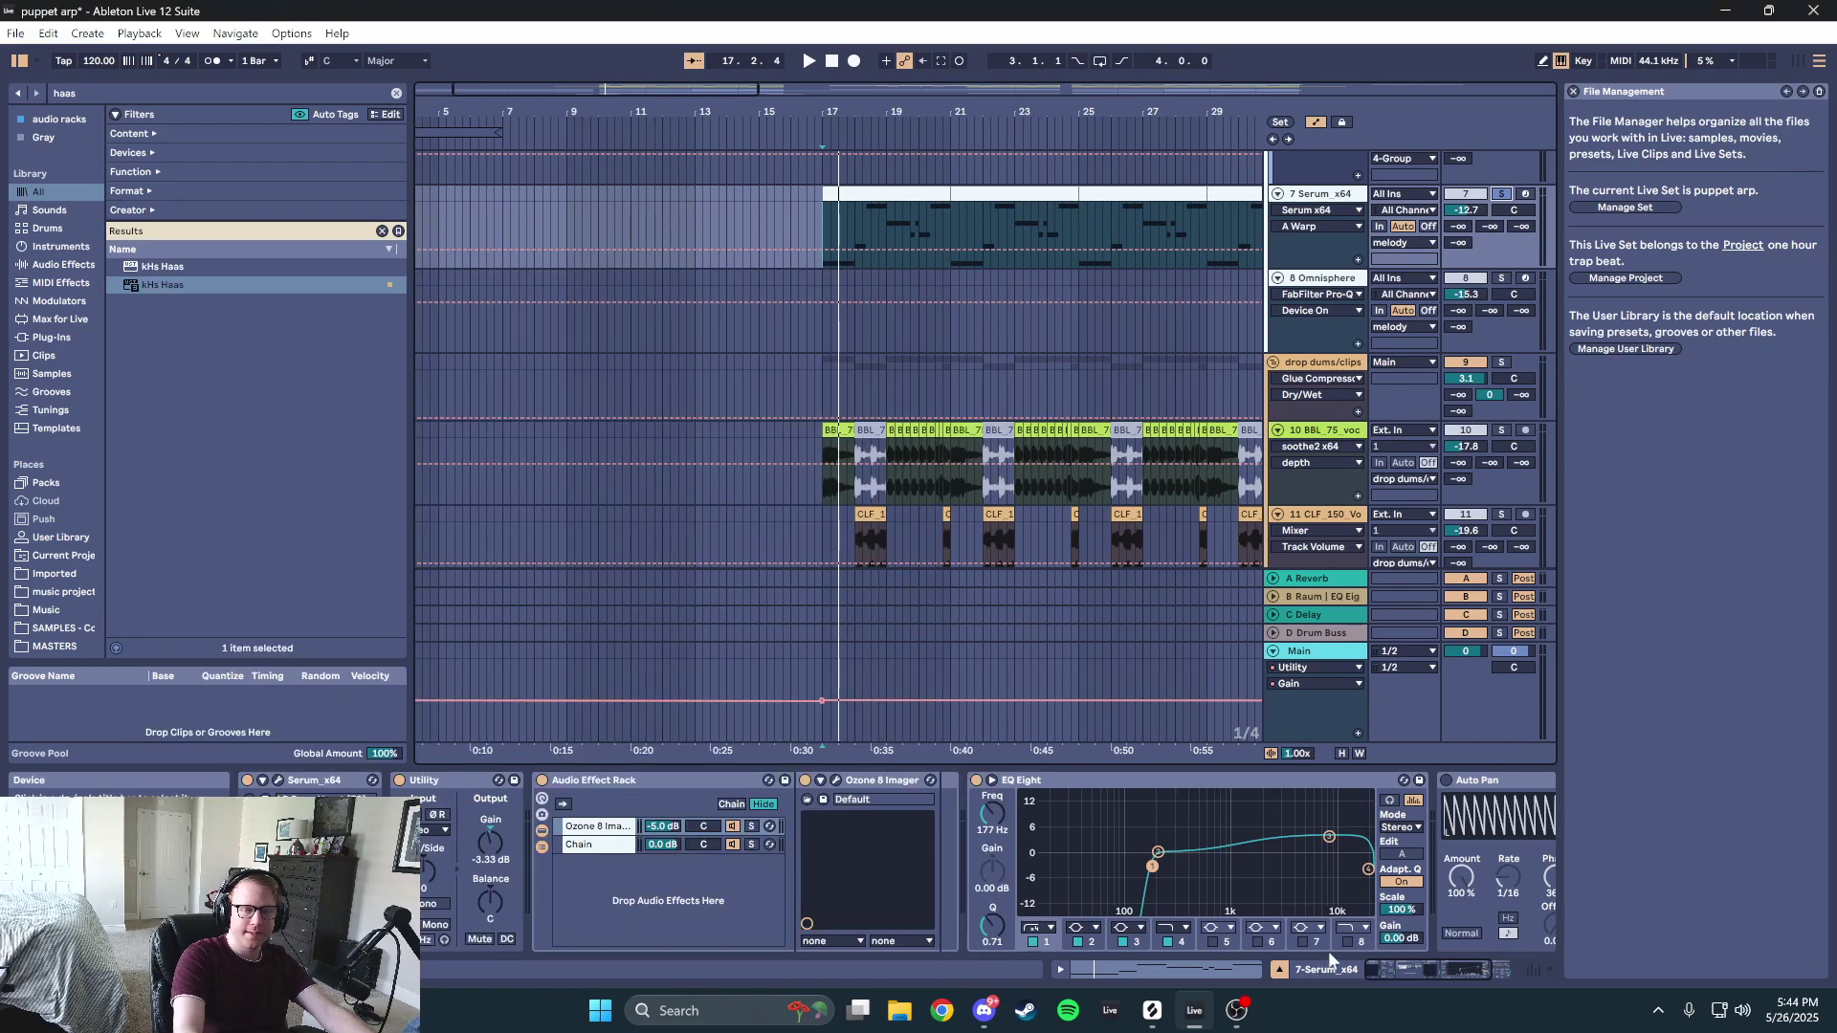
- Reopen Serum on its oscillator page, inspect envelopes 2, 3 and 1, and close the plug-in
left_click(277, 781)
left_click(362, 329)
left_click(306, 318)
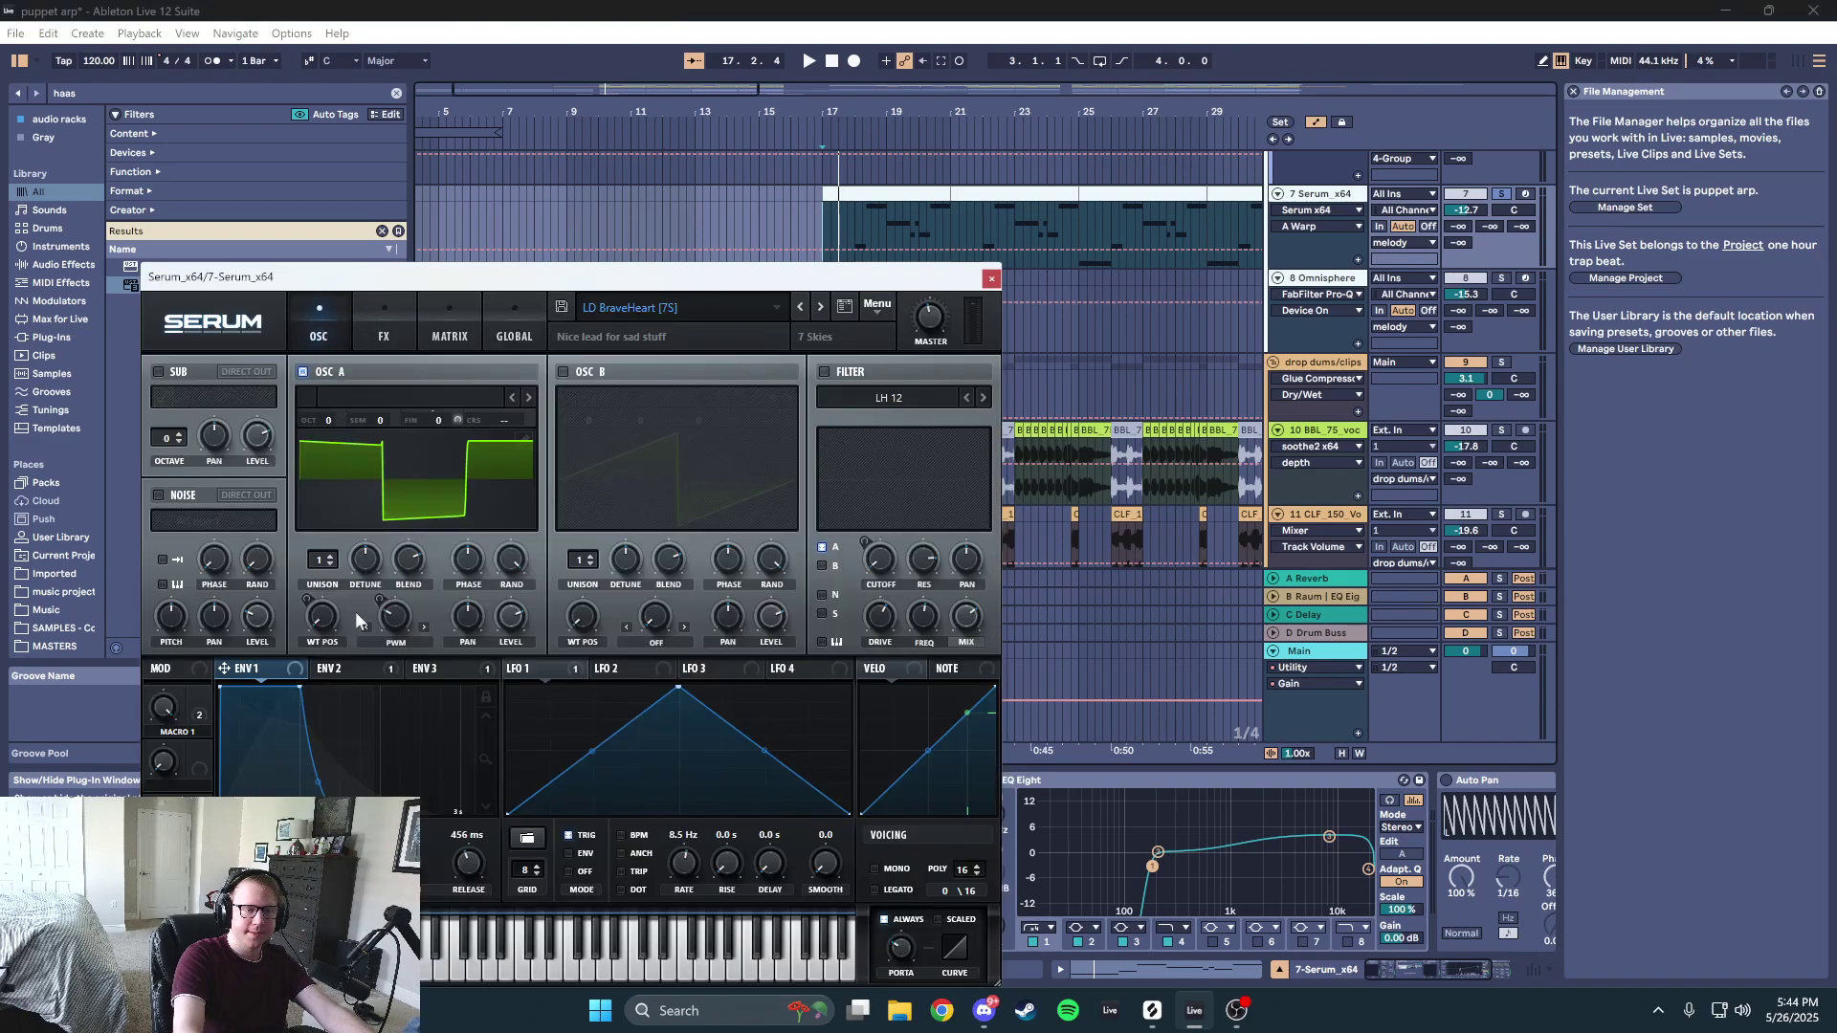
left_click(342, 669)
left_click(407, 670)
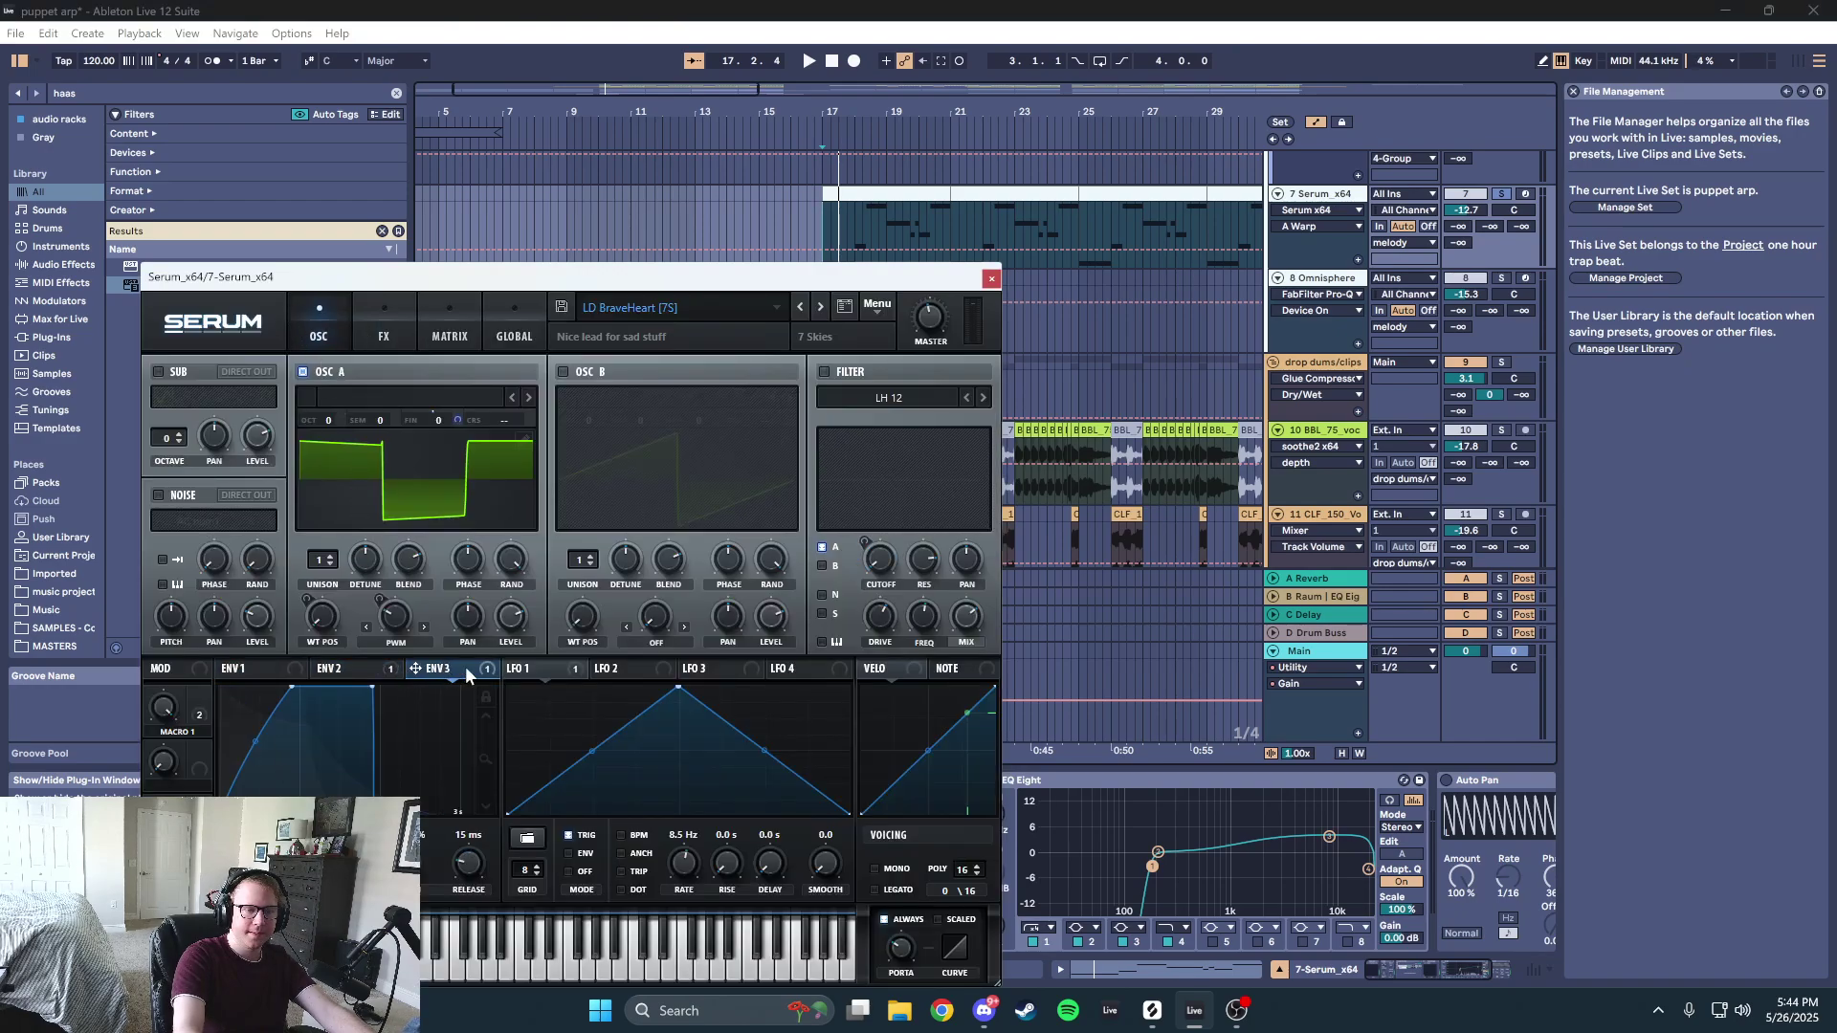
left_click(241, 669)
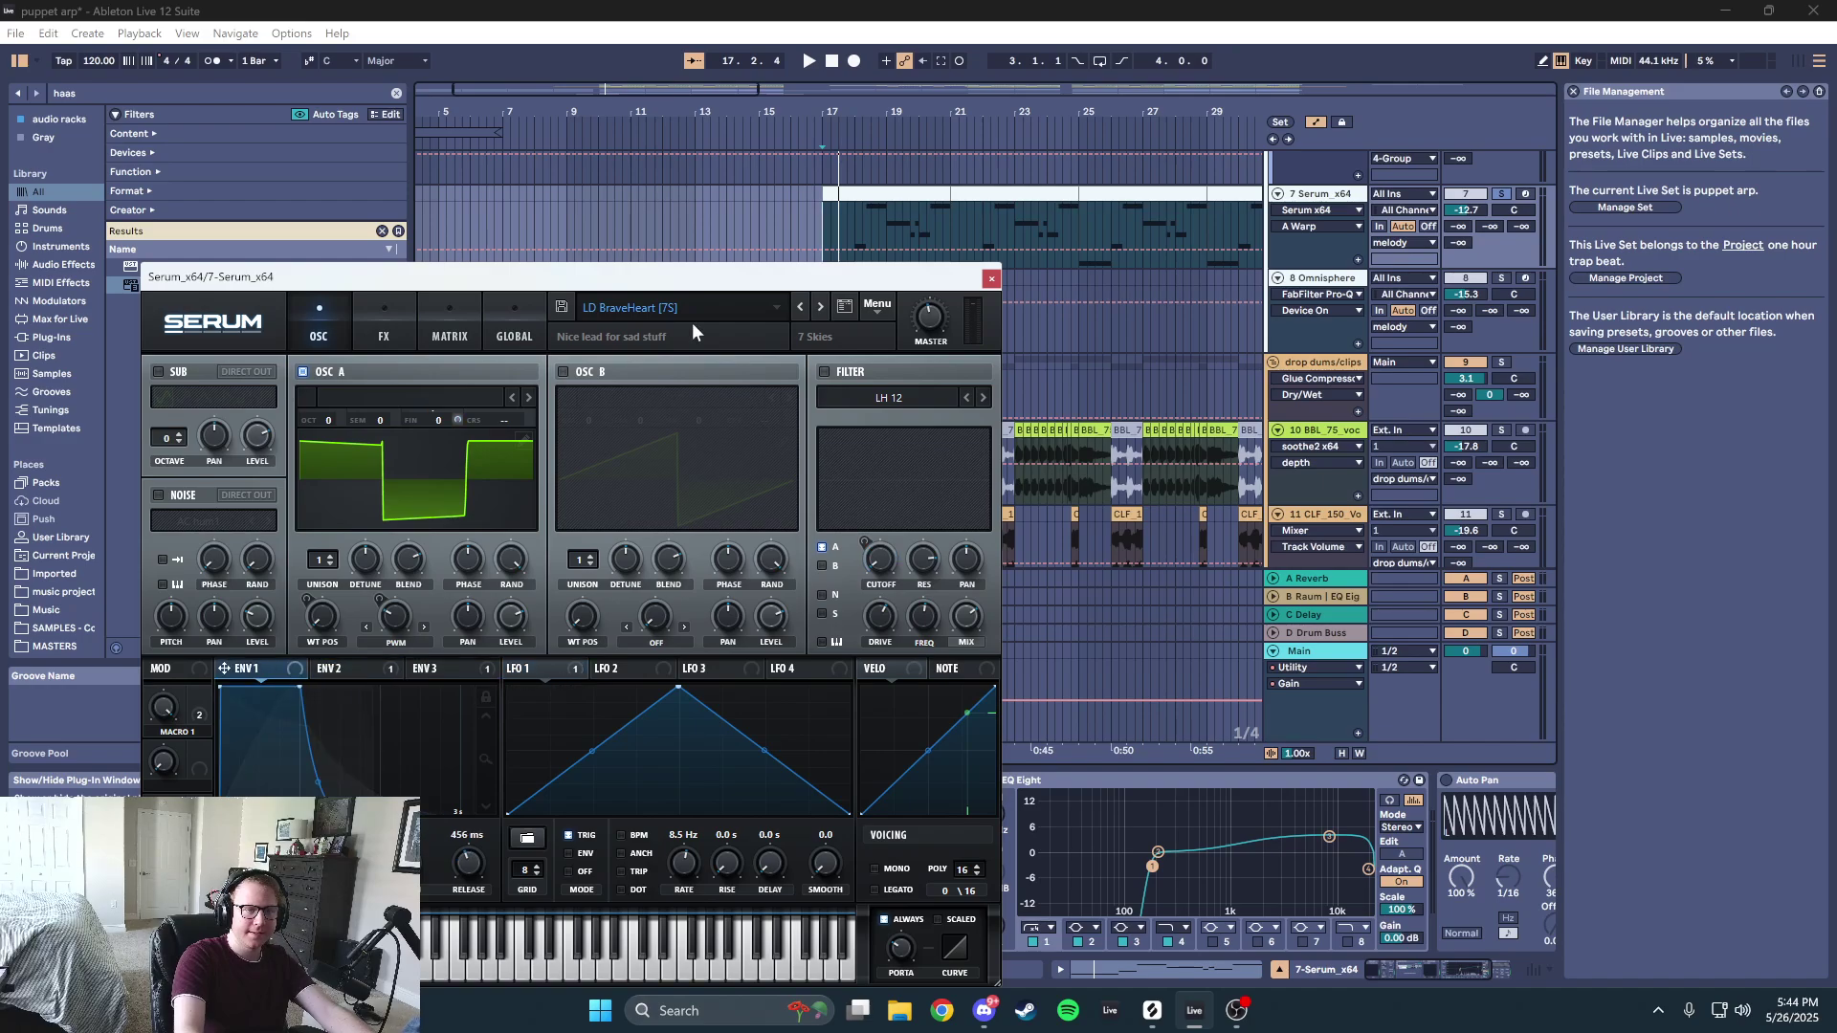
left_click(990, 279)
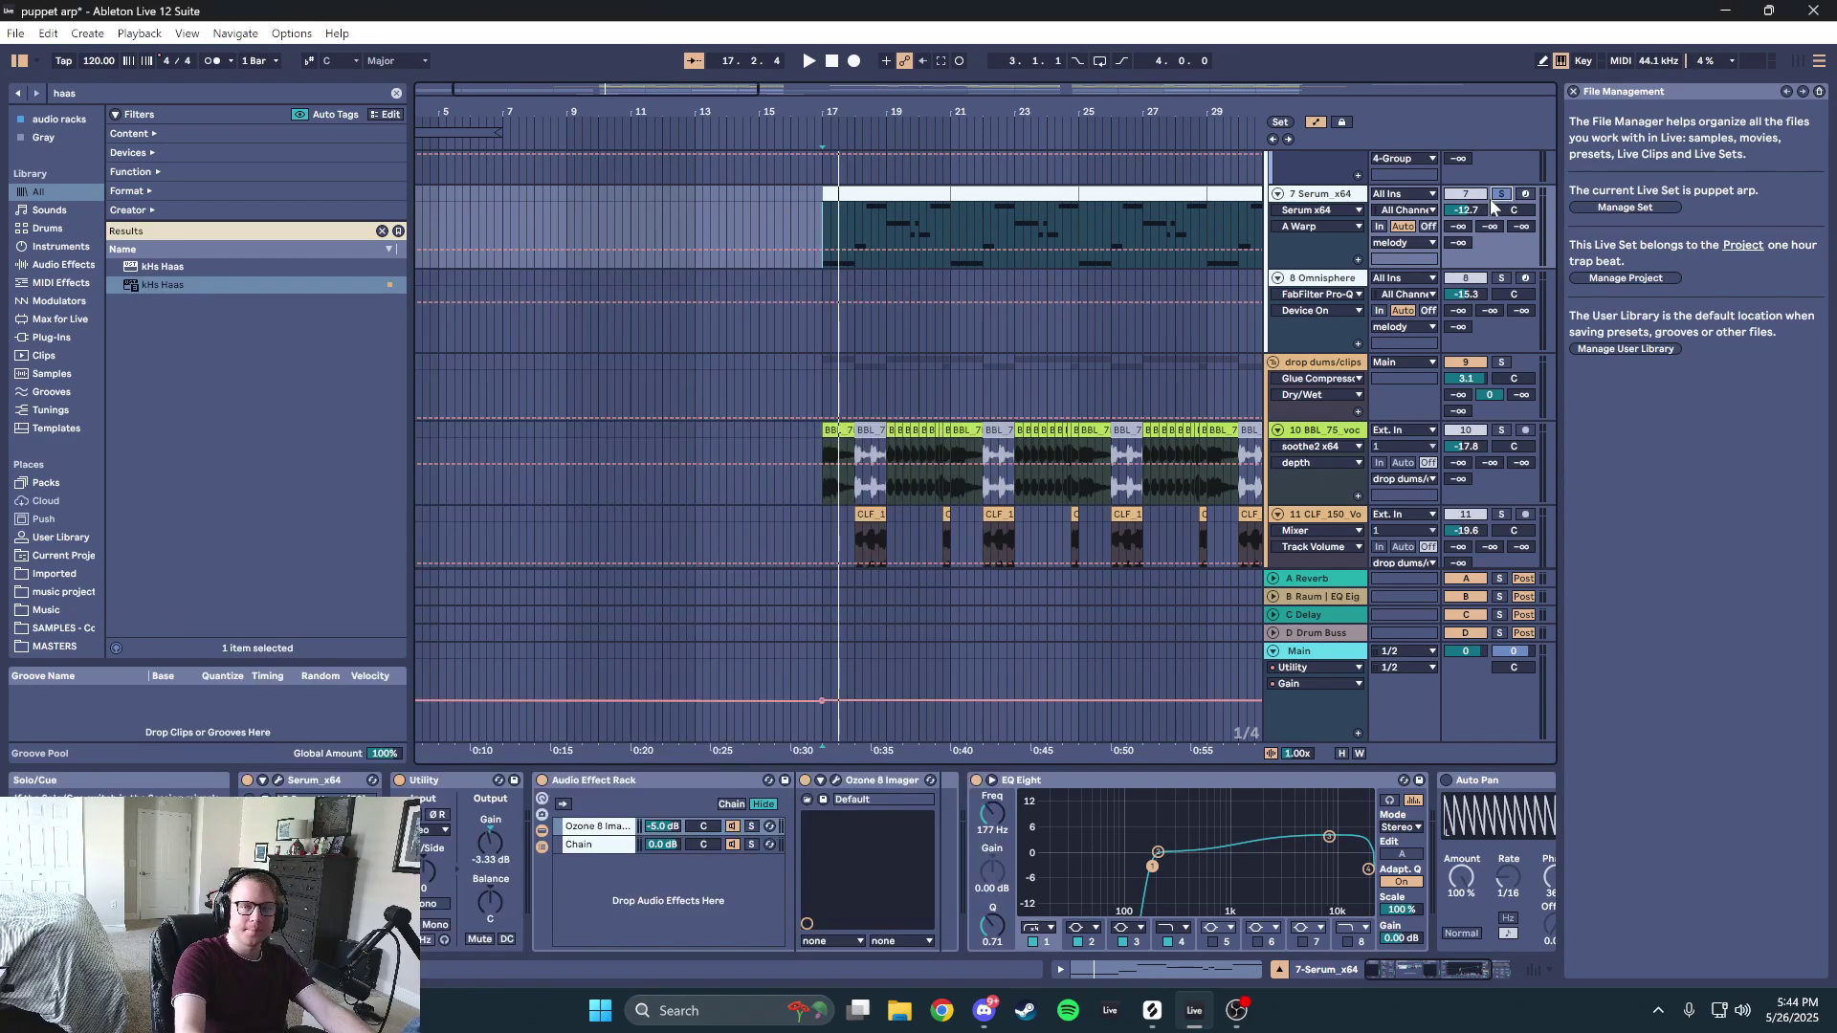
- Play the full mix from bar 17 and open the bar 25 MIDI clip on drums easy track 14
key("space")
key("minus")
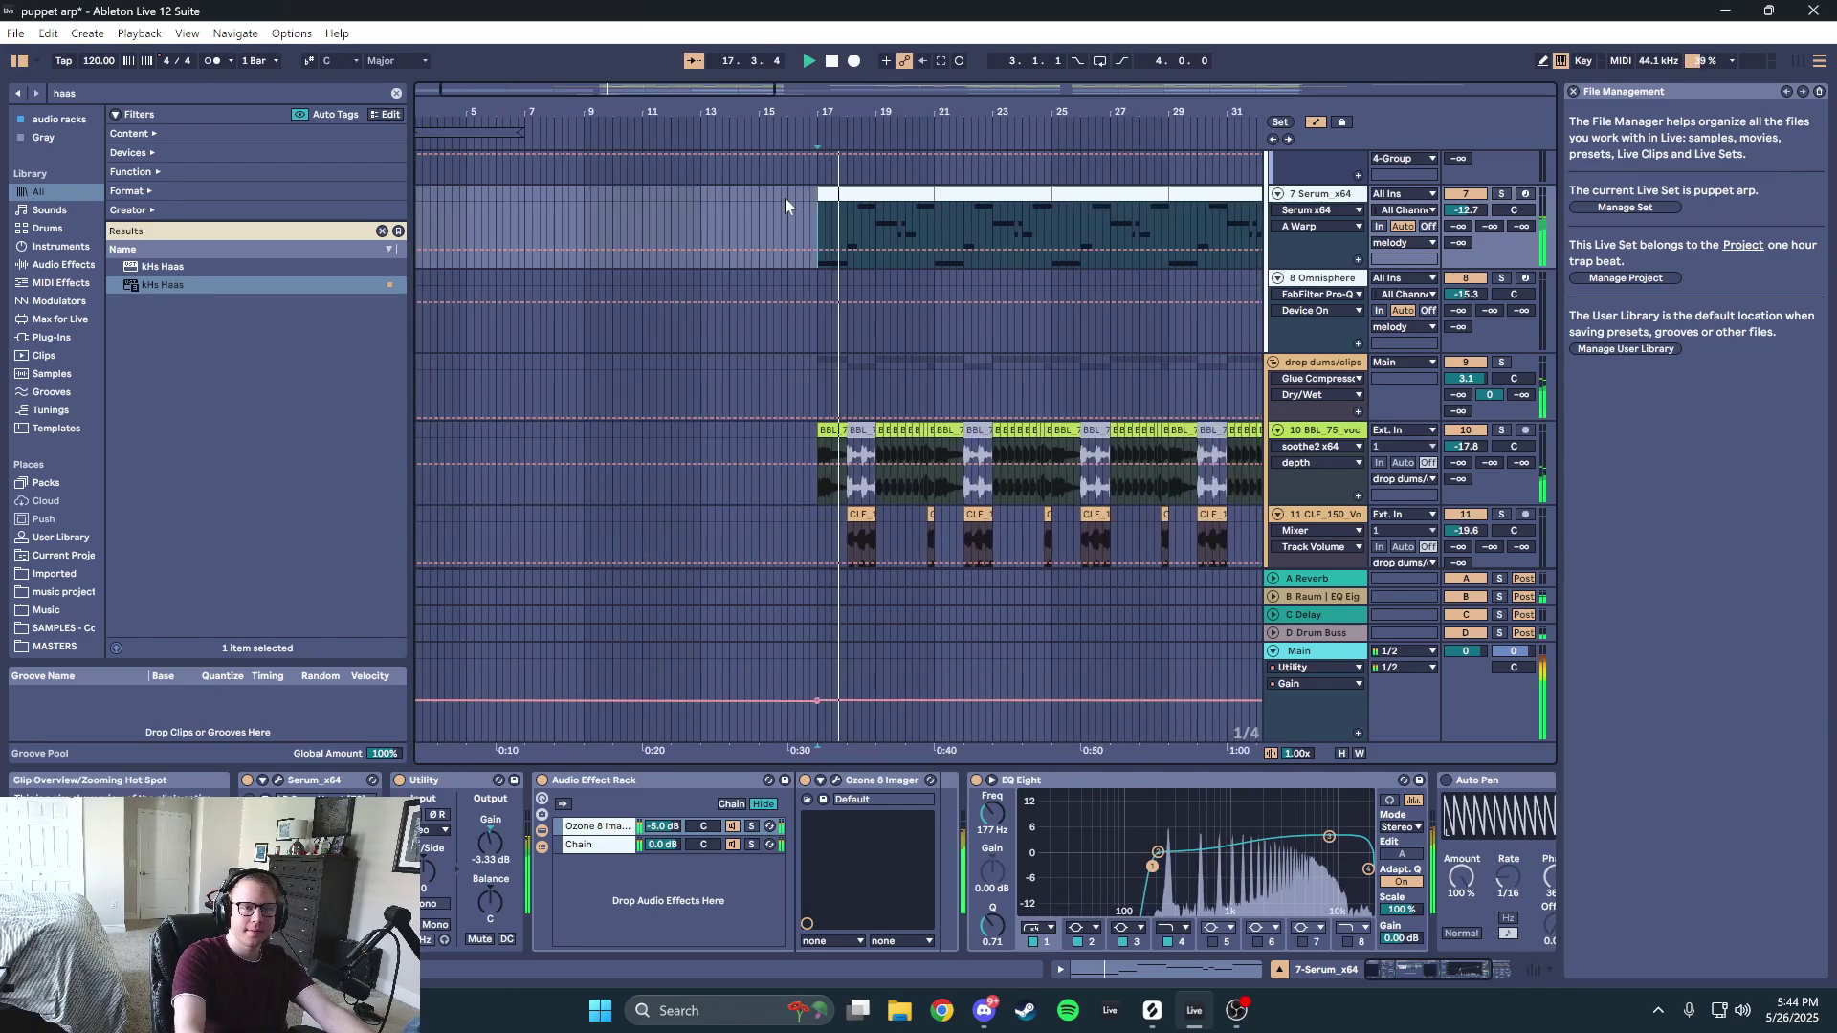
scroll(957, 253, "up", 3)
key("minus")
key("minus")
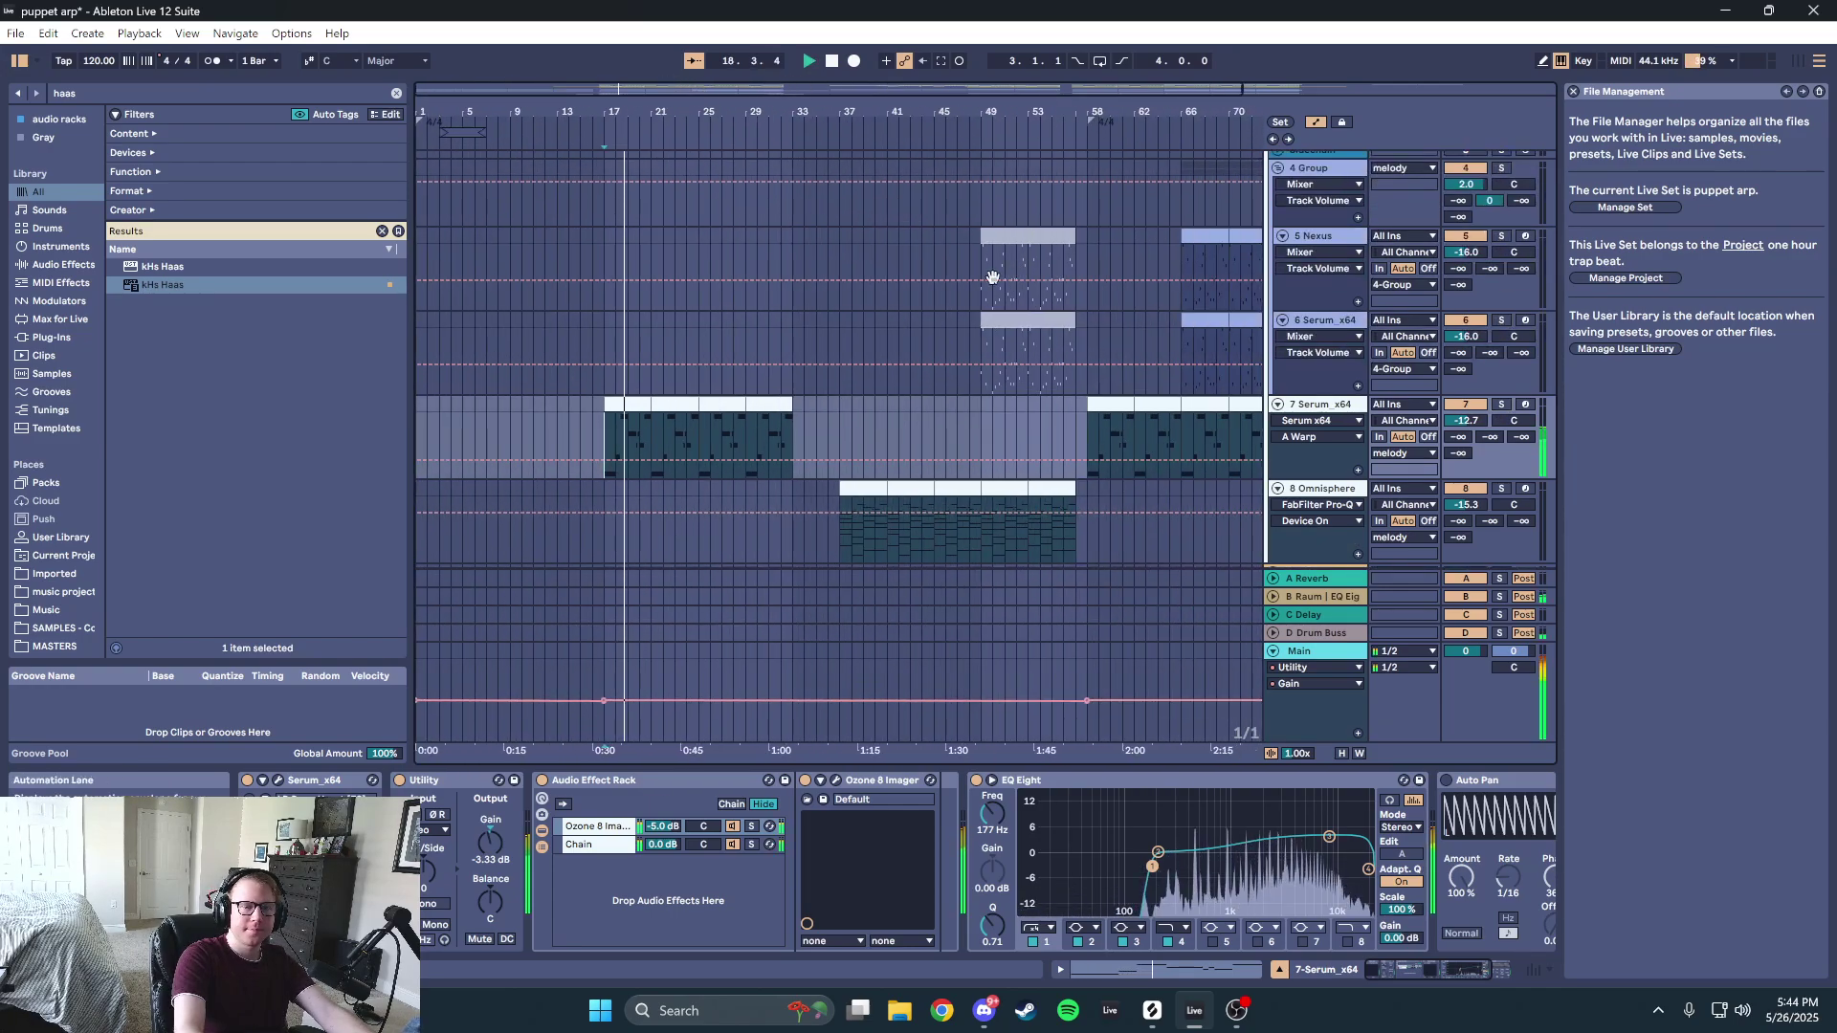
scroll(911, 295, "down", 10)
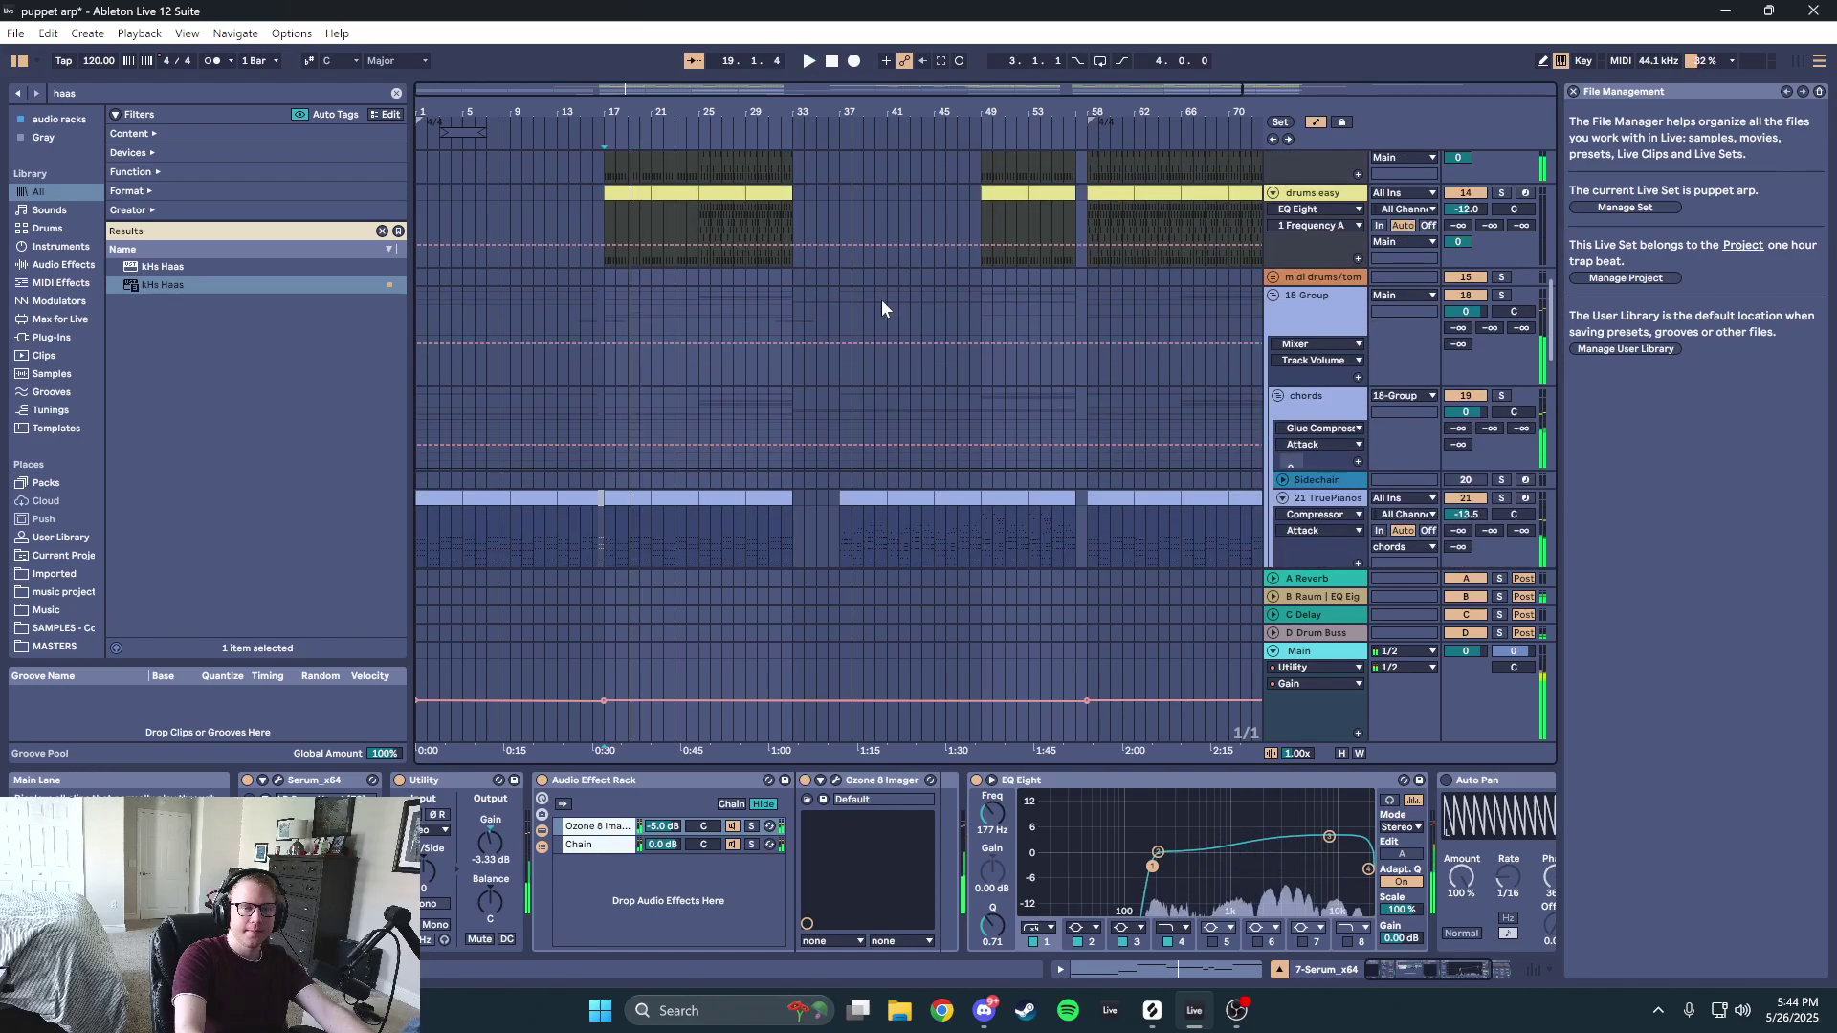
scroll(881, 304, "up", 1)
double_click(723, 237)
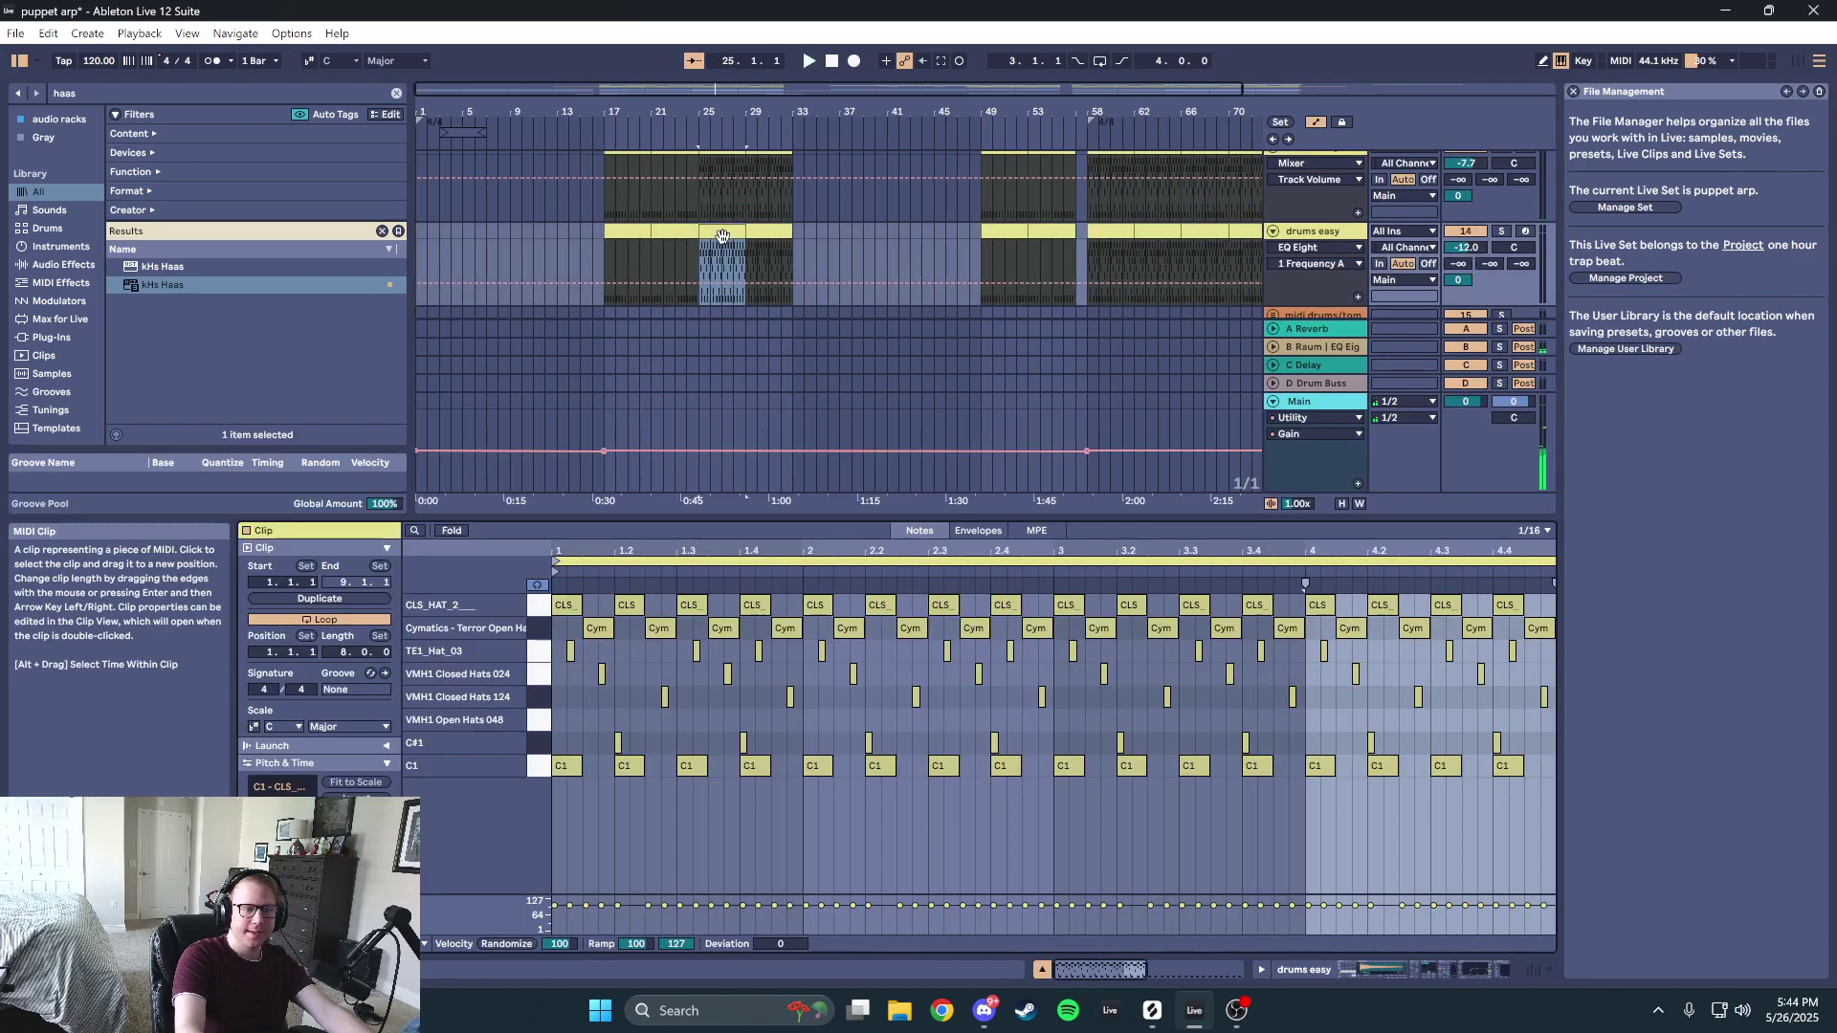
- Show track 14's Drum Rack and preview its hat samples
left_click(1326, 237)
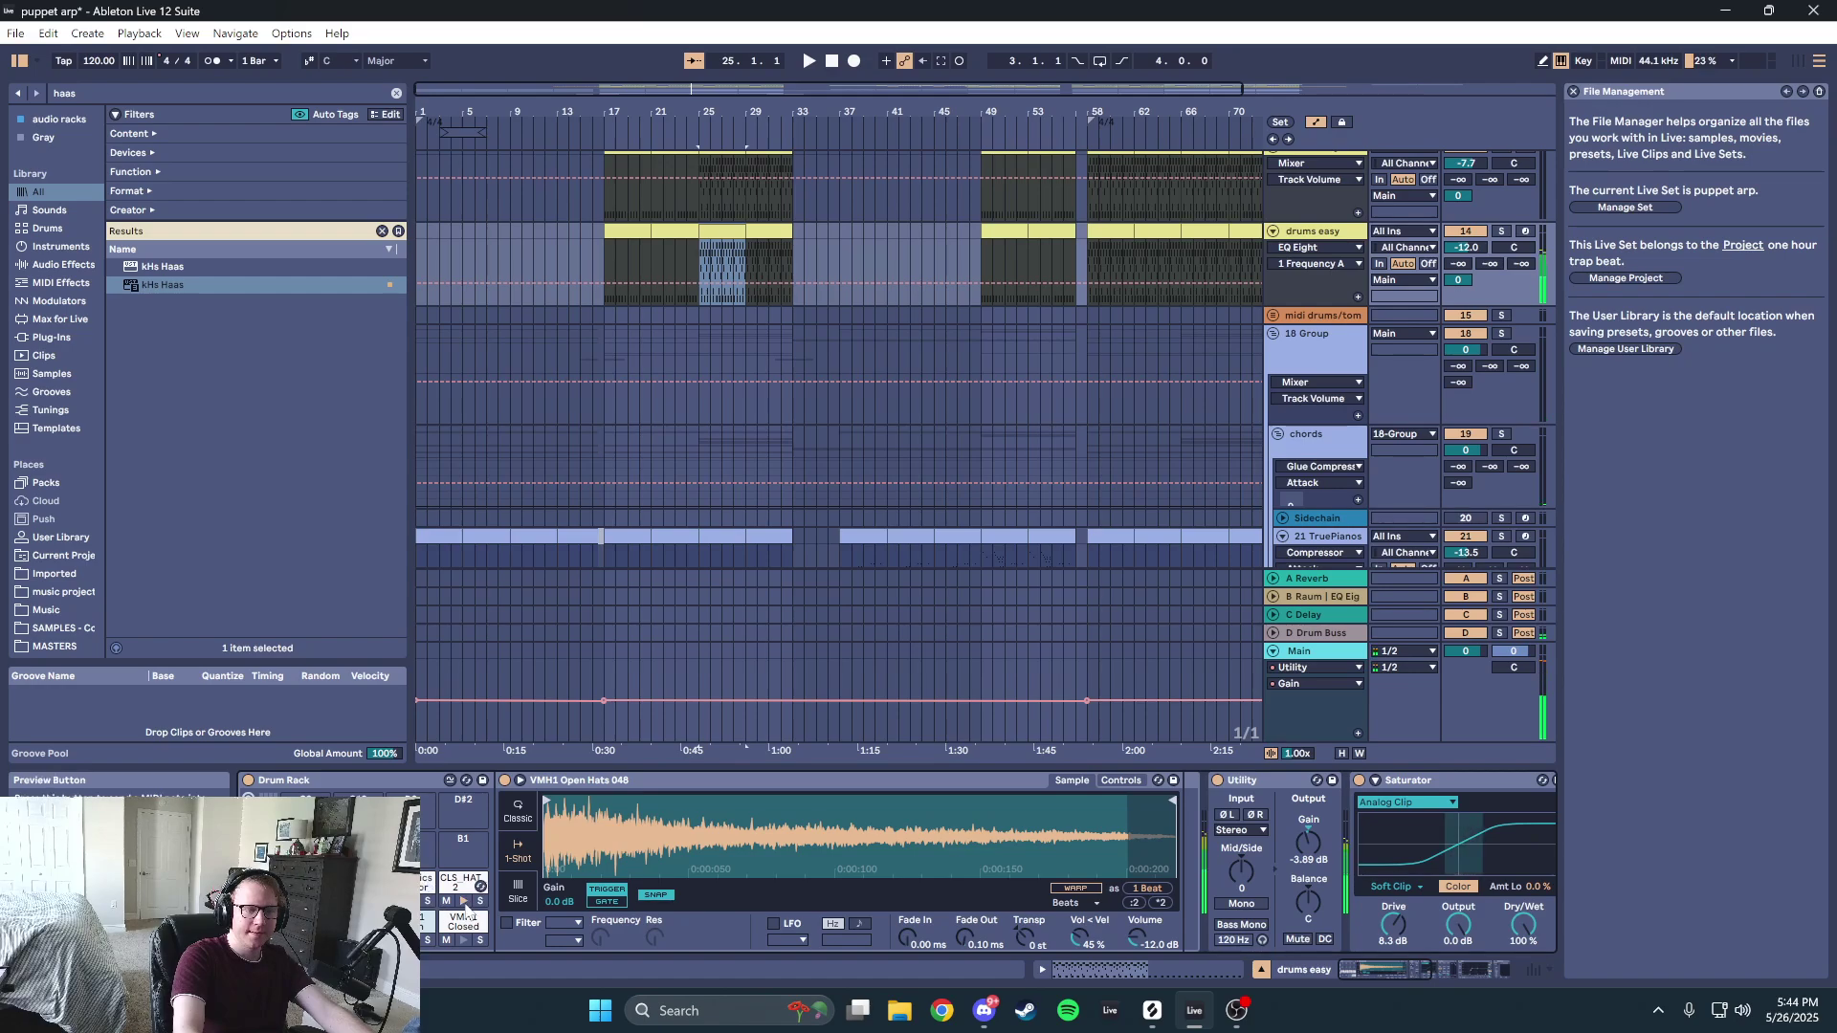
left_click(457, 943)
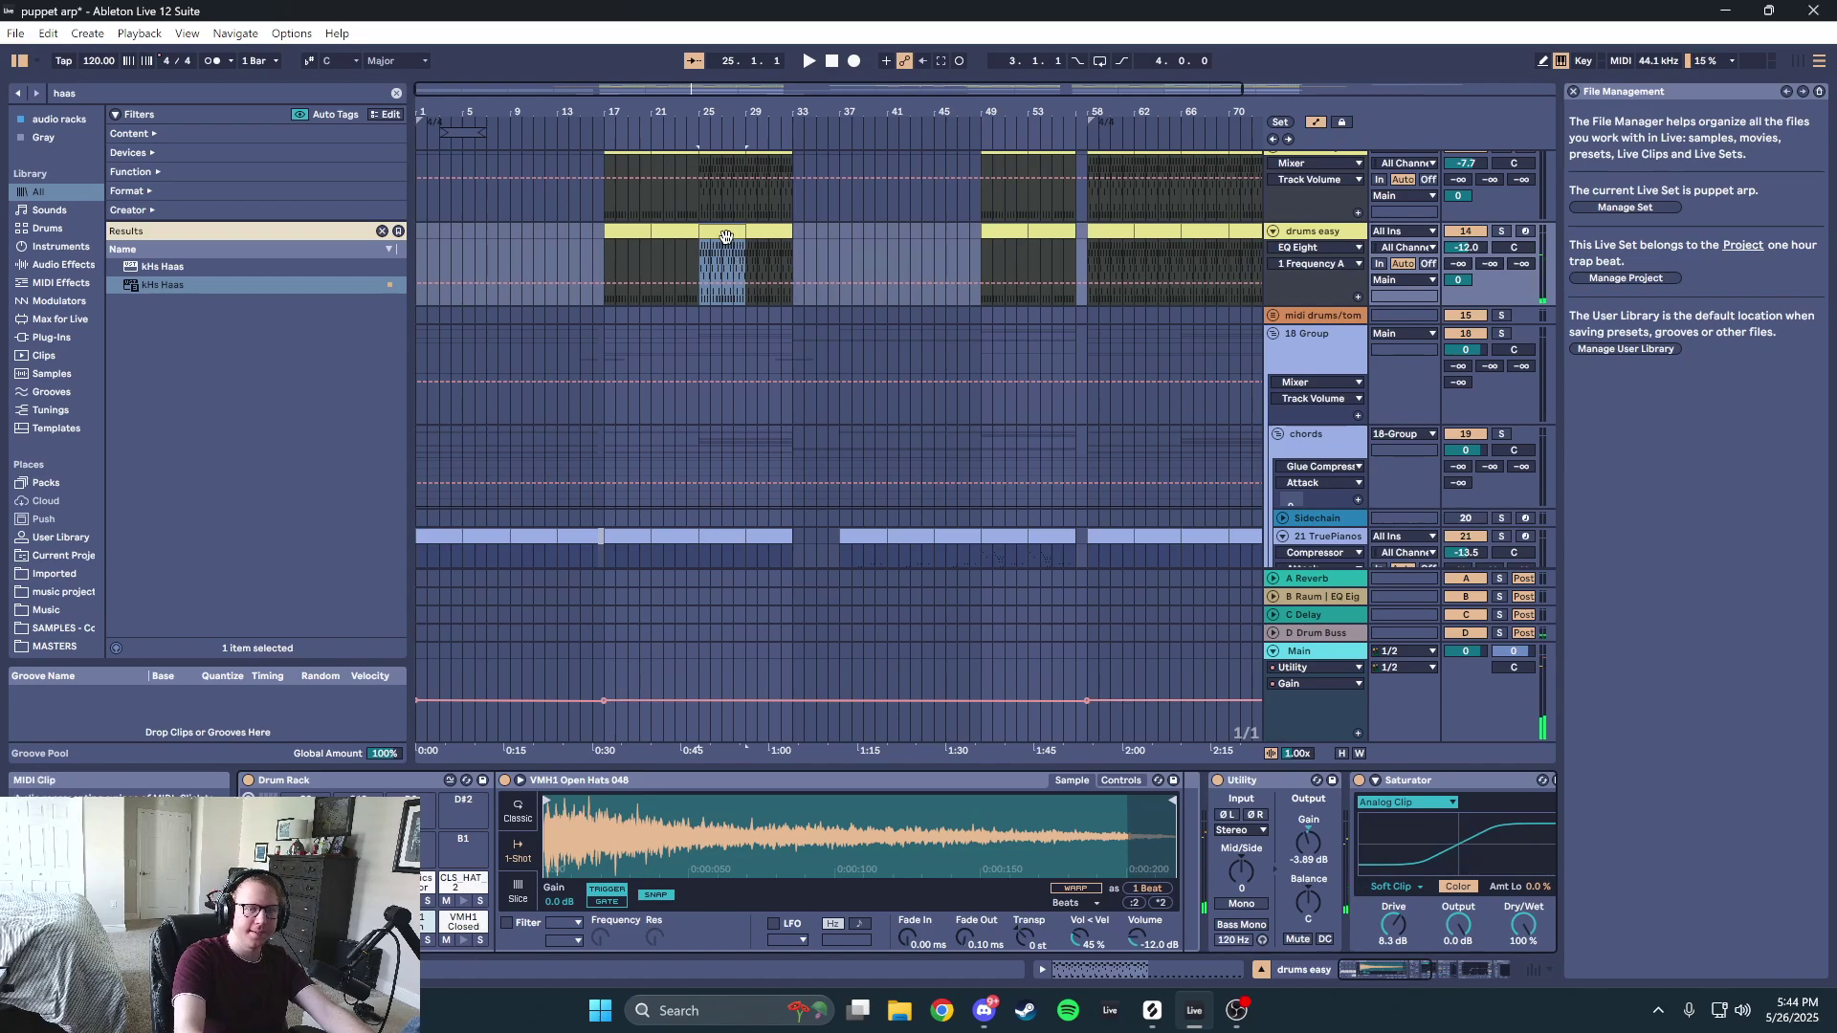
left_click(458, 944)
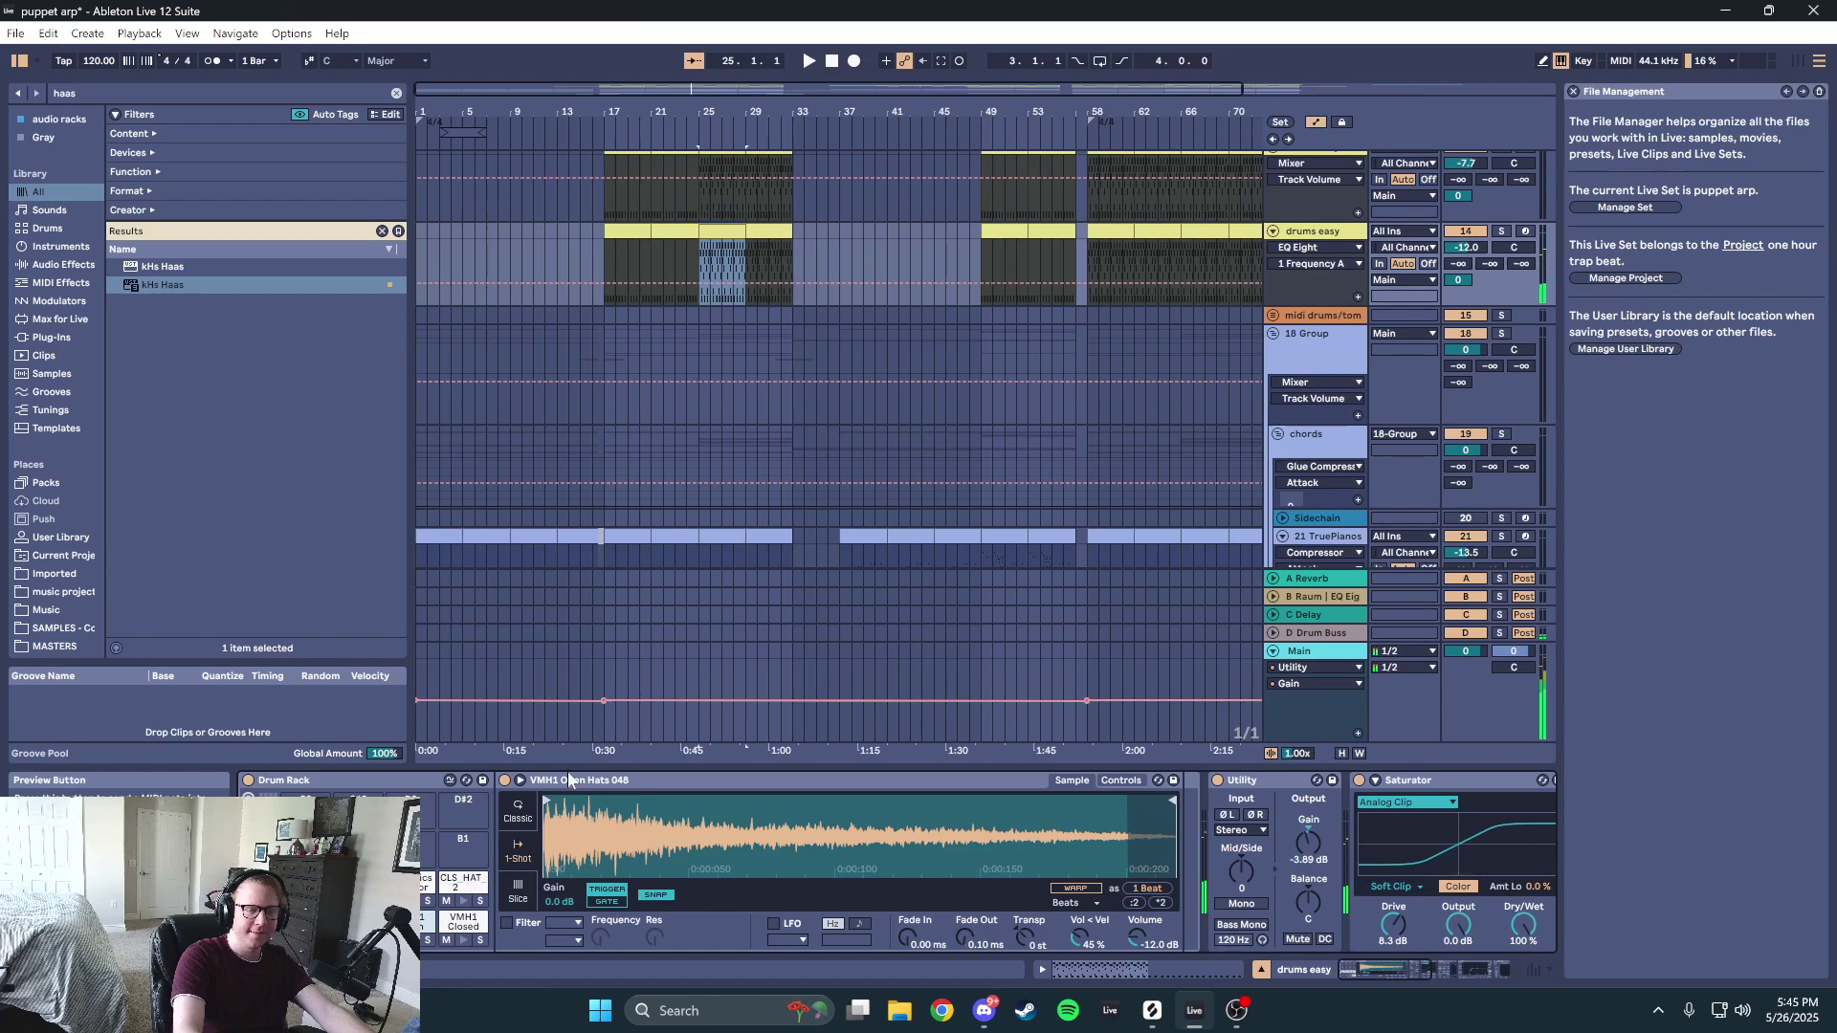
- Play the full mix from bar 25, and solo drums easy track 14 to hear its hats alone
left_click(676, 256)
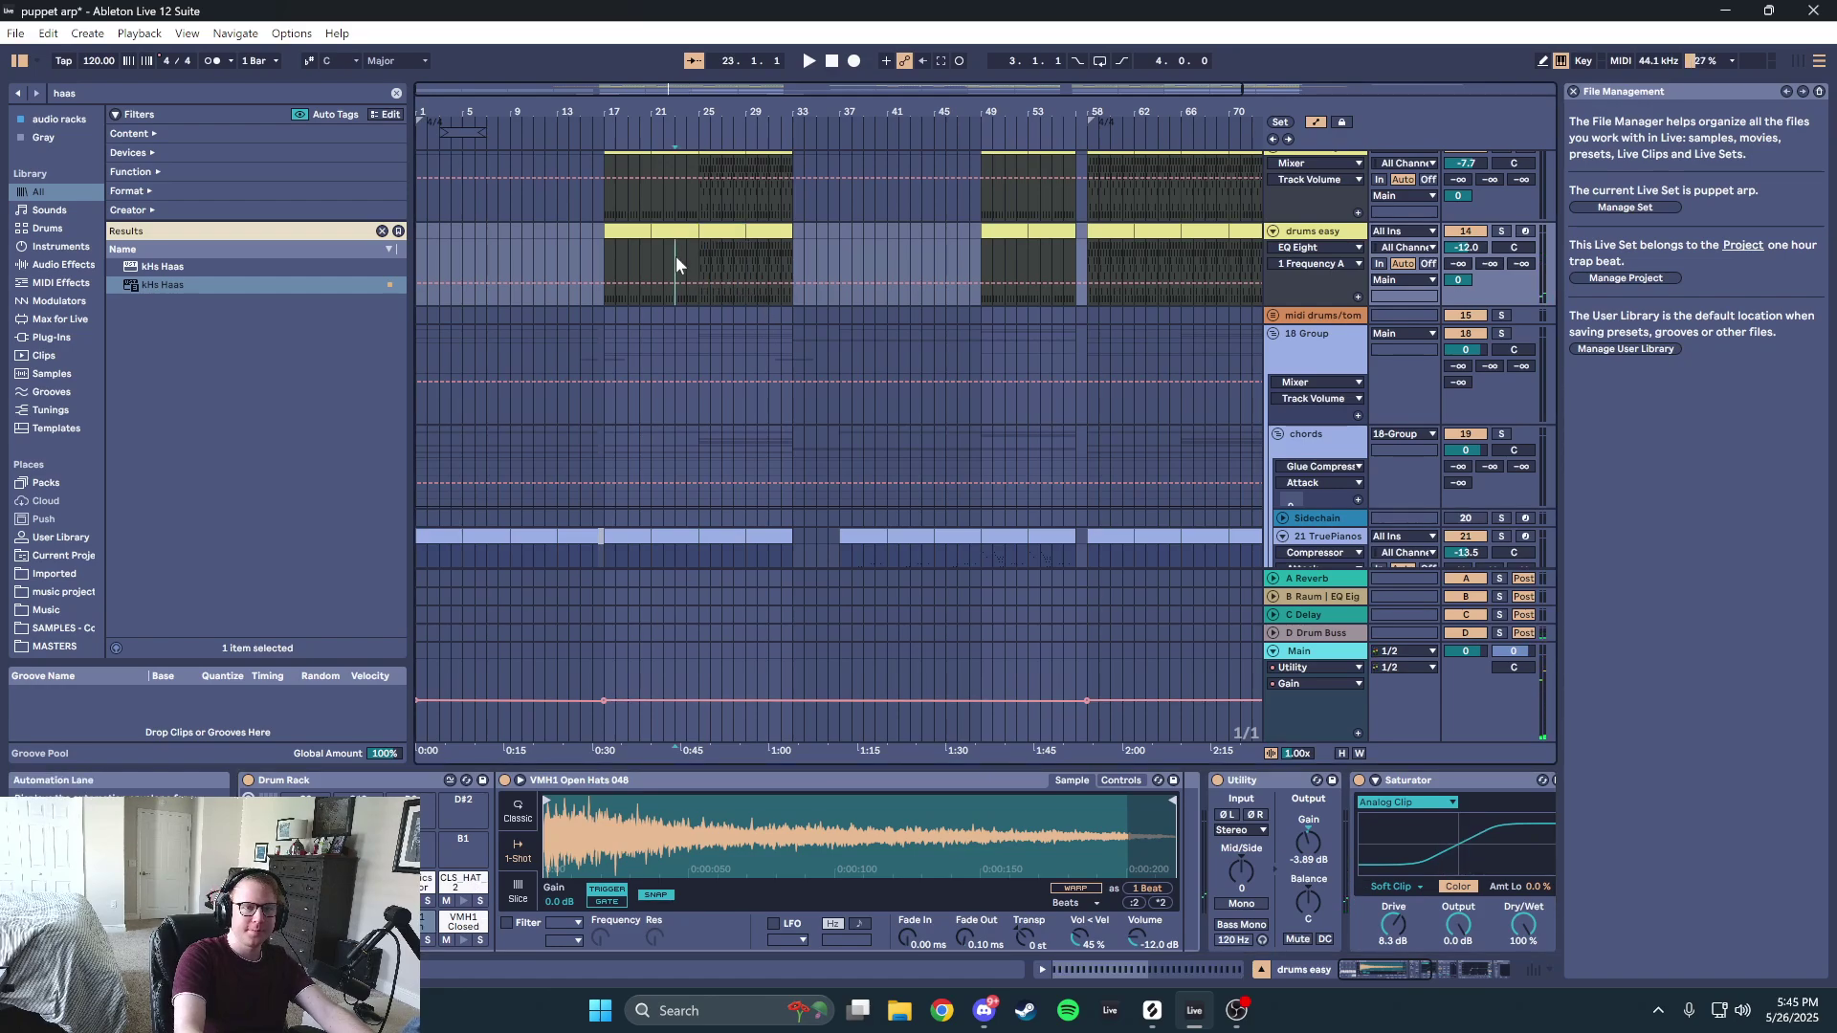
key("space")
left_click(720, 266)
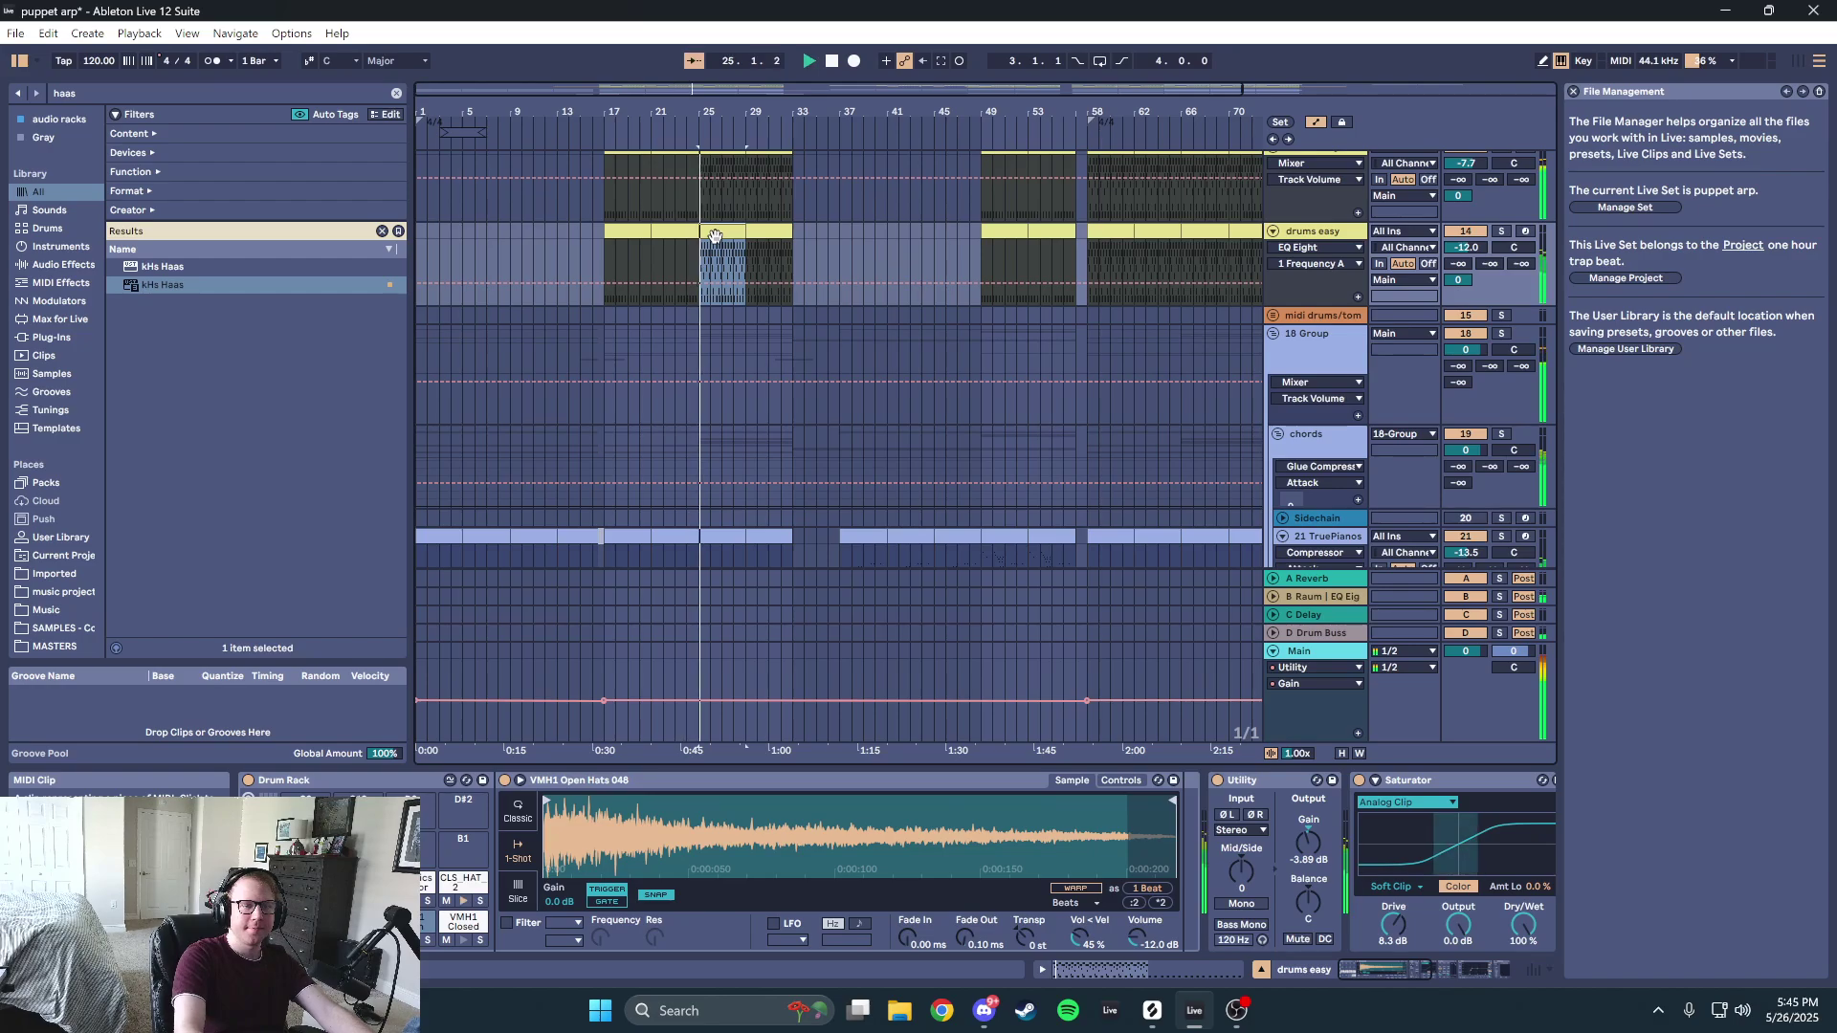
scroll(1500, 235, "up", 2)
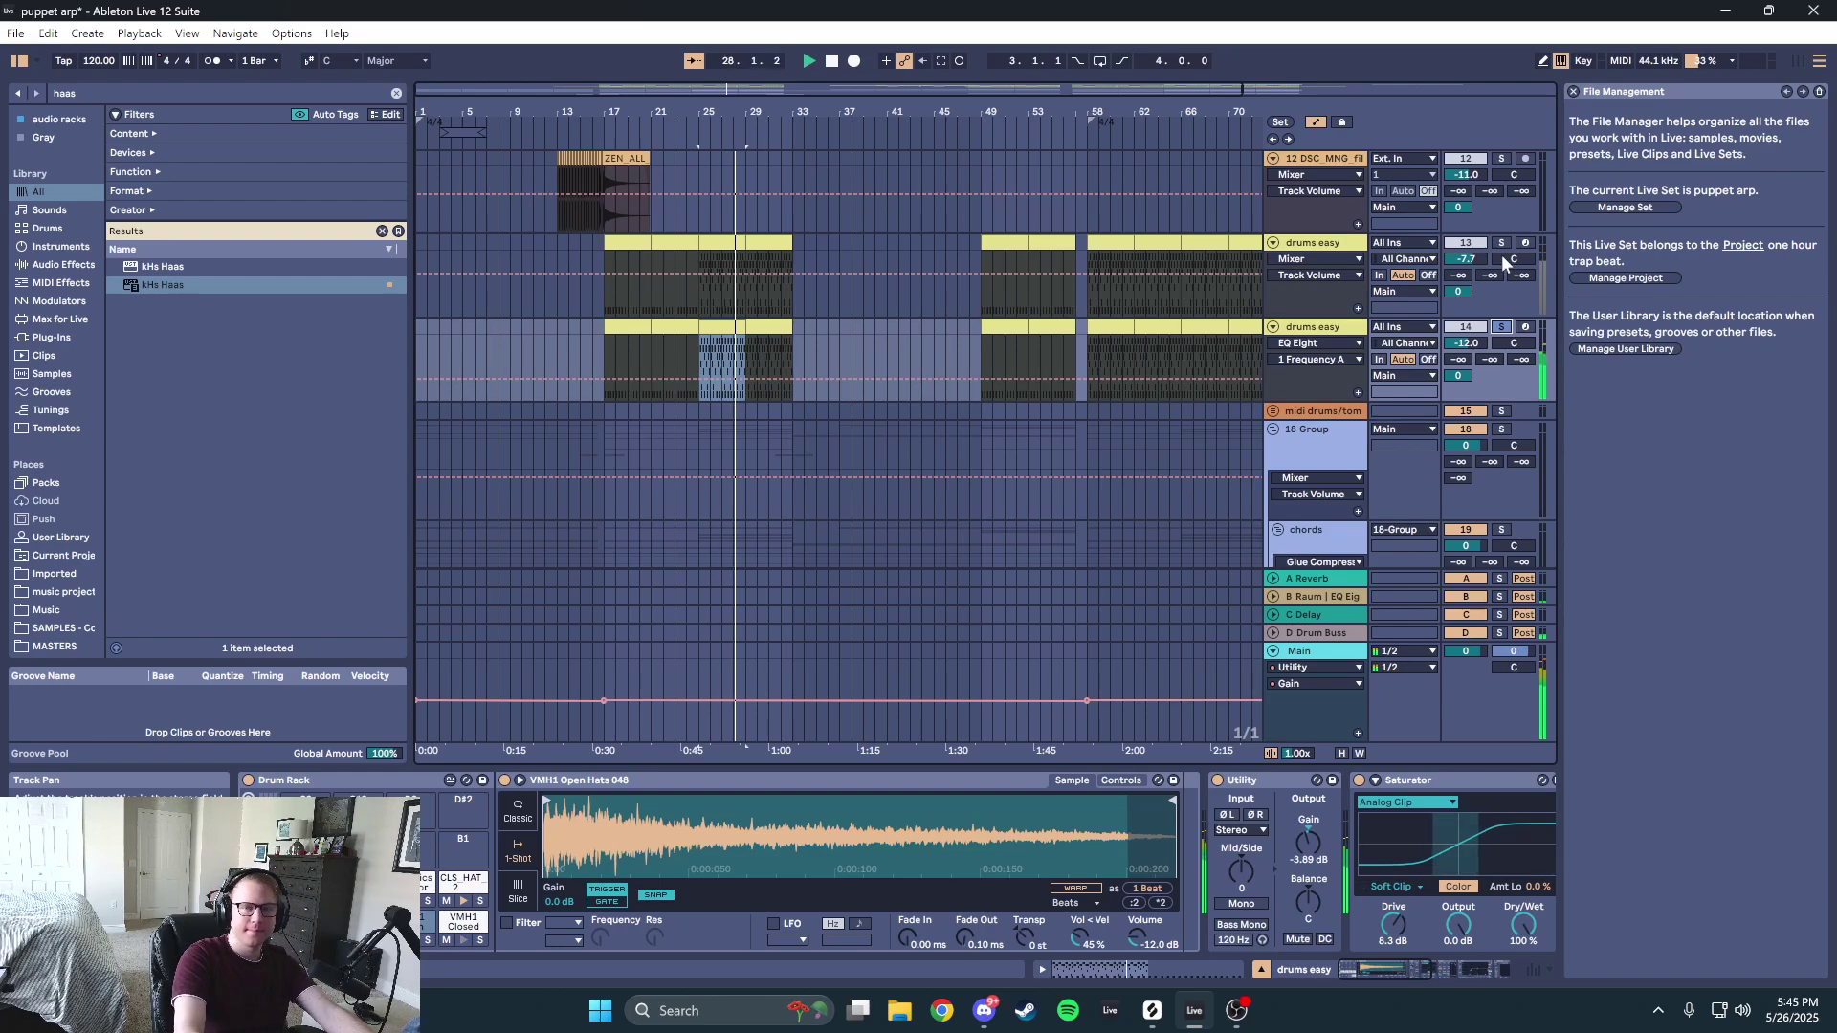
- Solo drums easy track 13 and inspect its device chain from the kick sample through Drum Buss to EQ Eight
left_click(1502, 244)
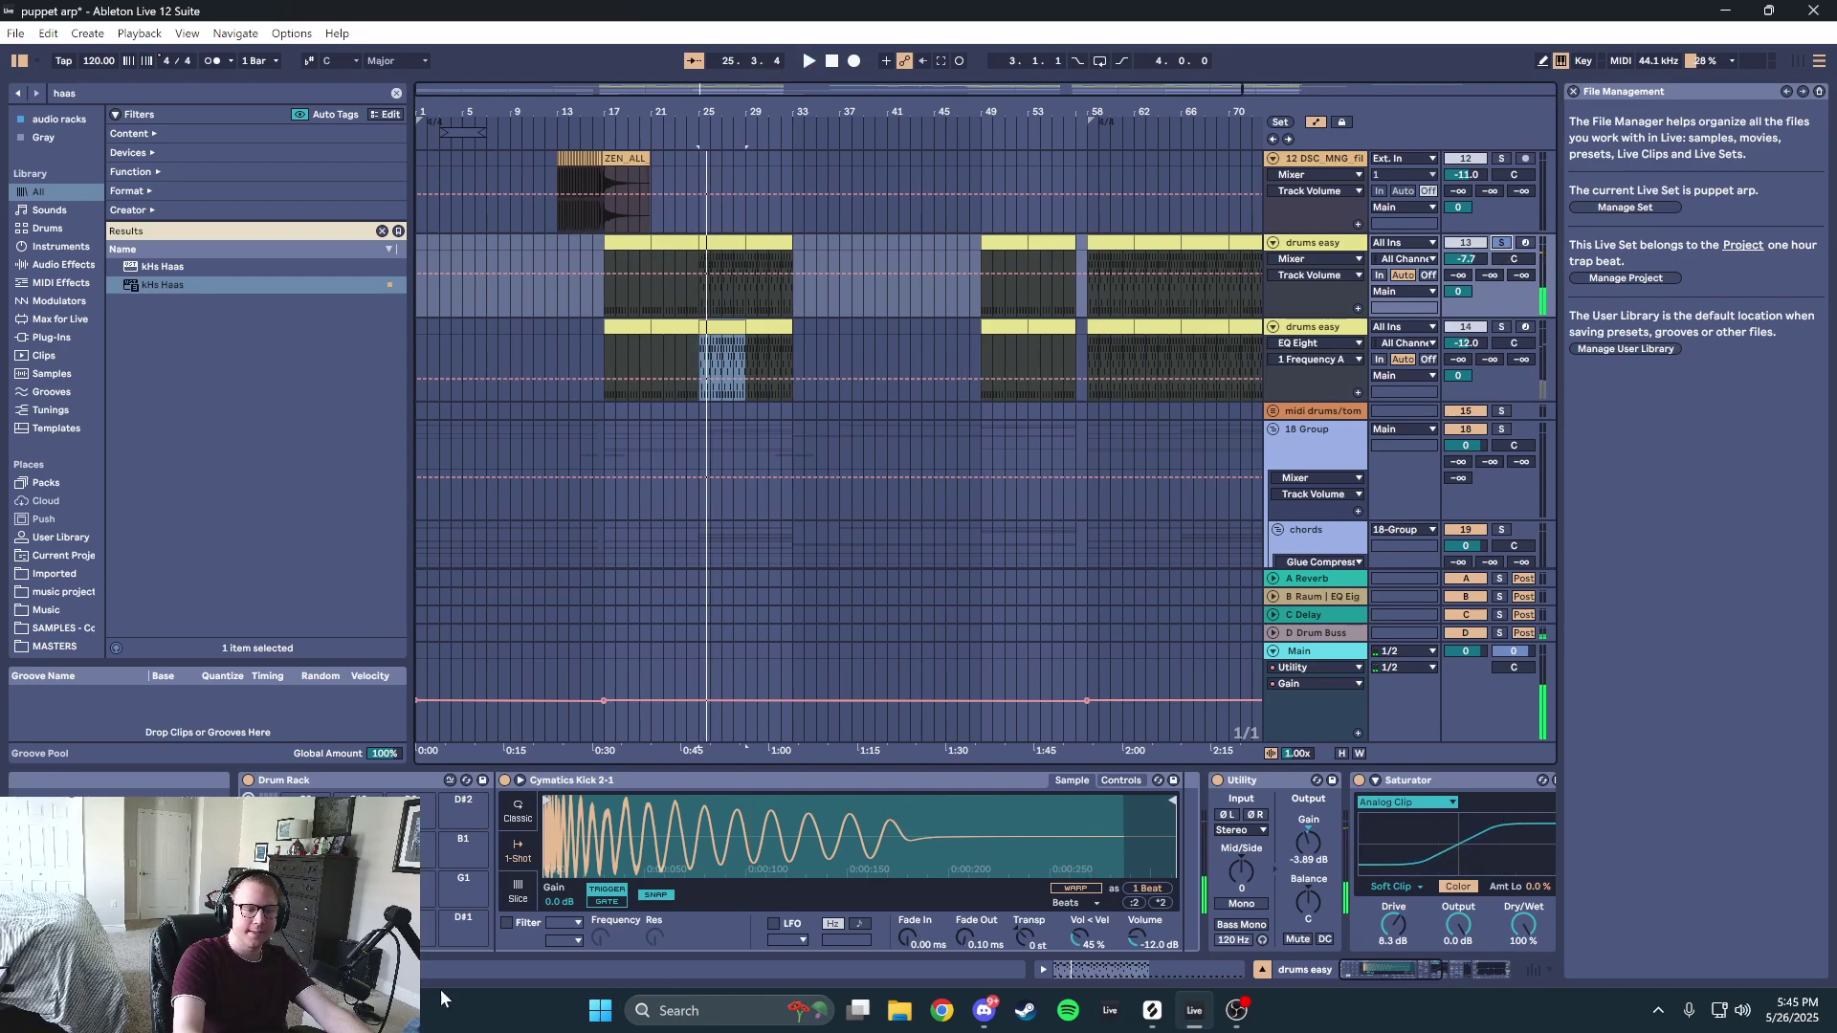
left_click_drag(1376, 957, 1412, 973)
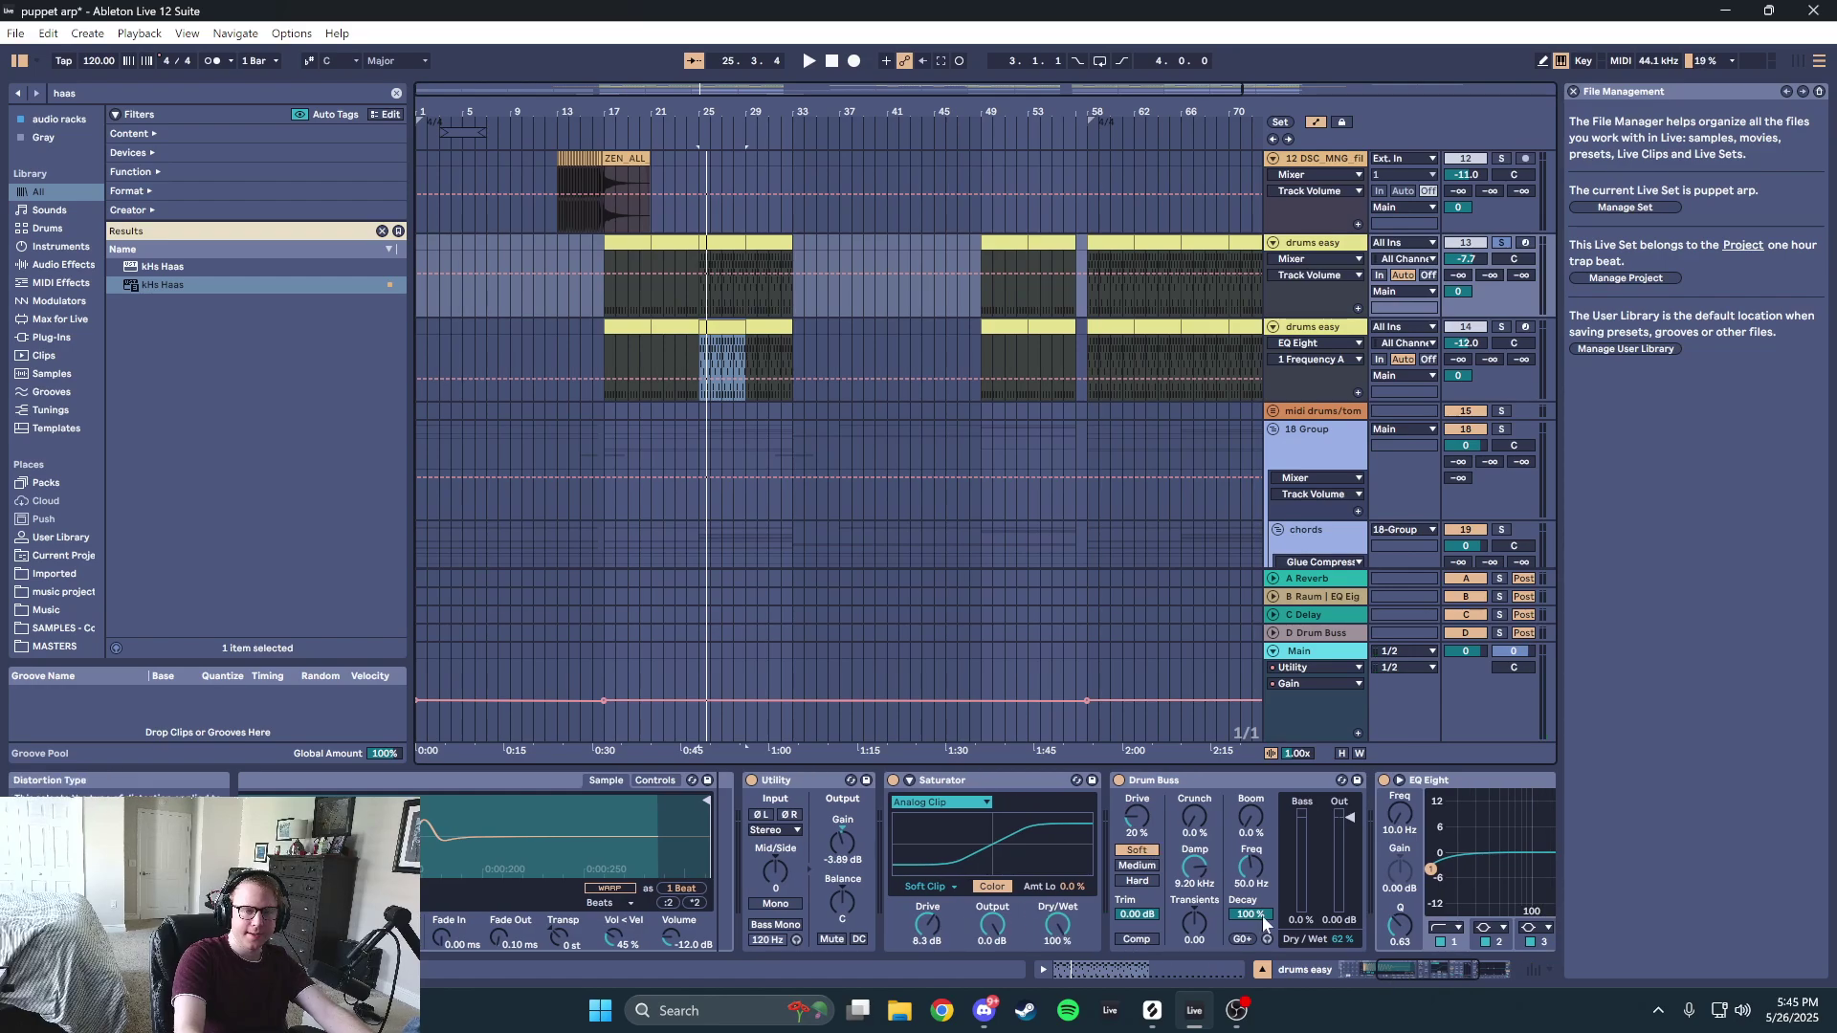
left_click(1408, 973)
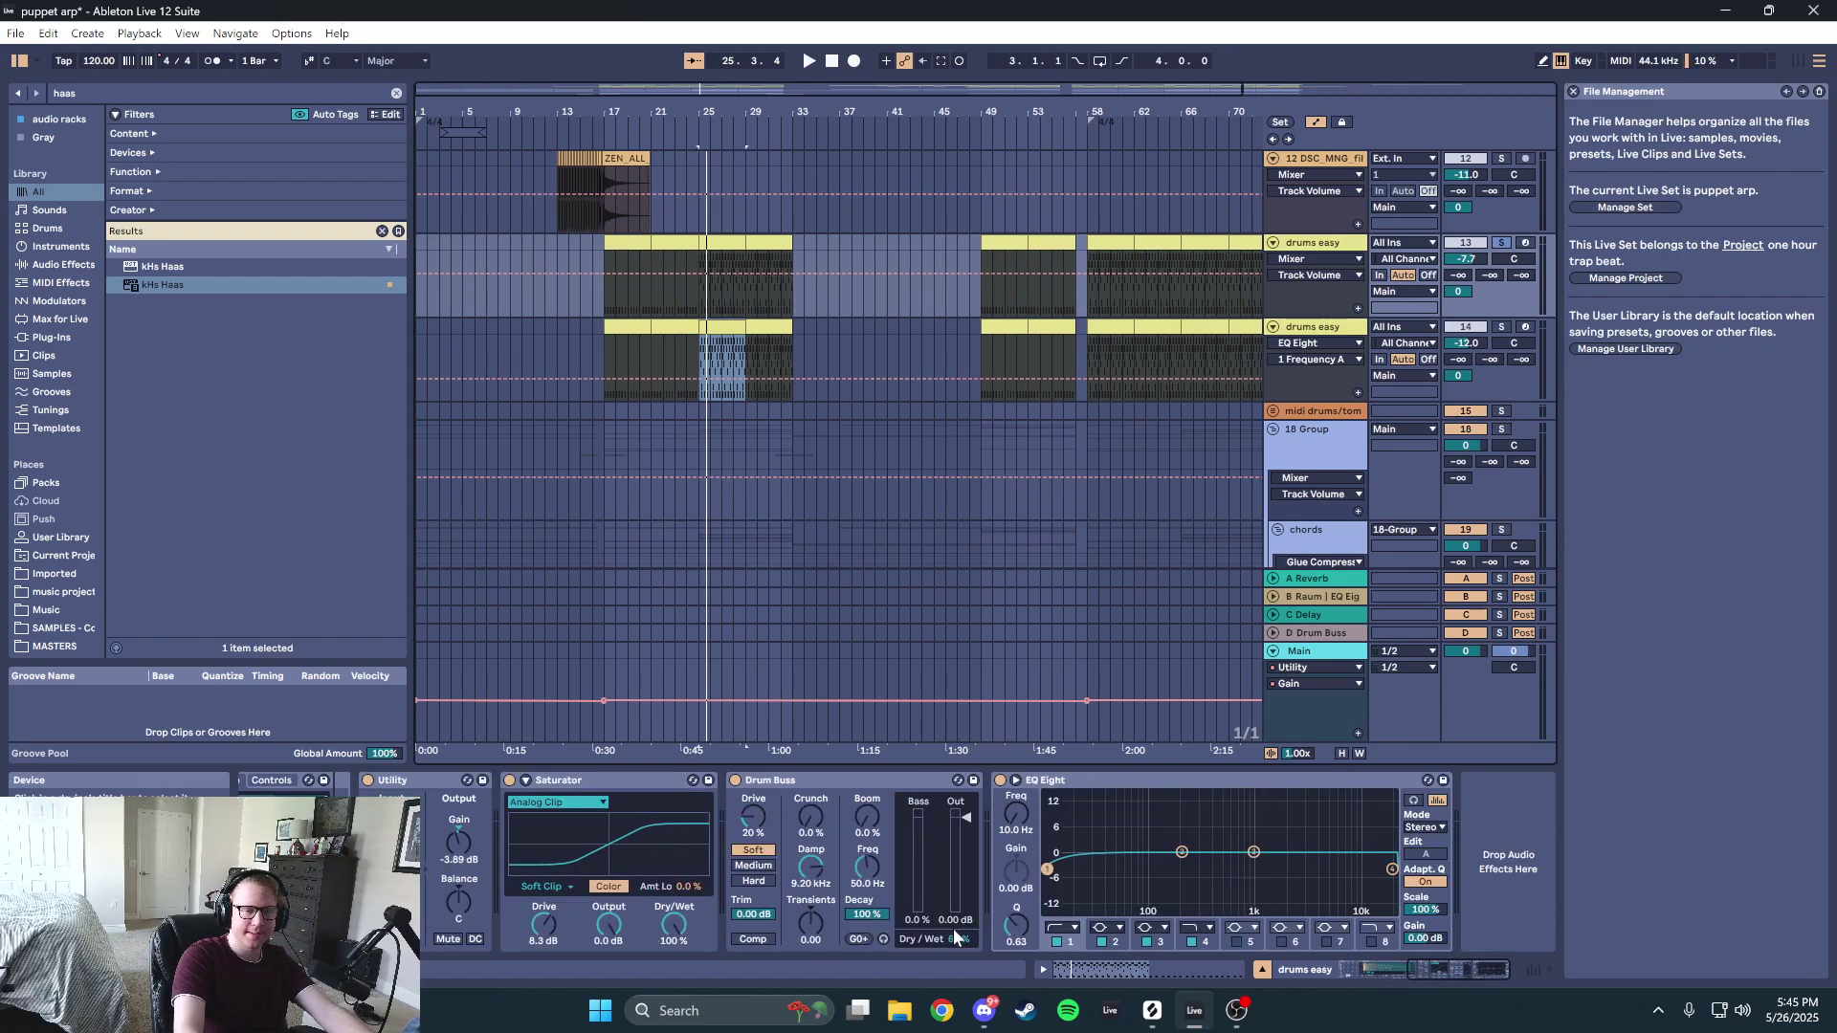
- Solo and unfold the D Drum Buss return, play from bar 25 to hear it alone, and unsolo it
left_click(1504, 328)
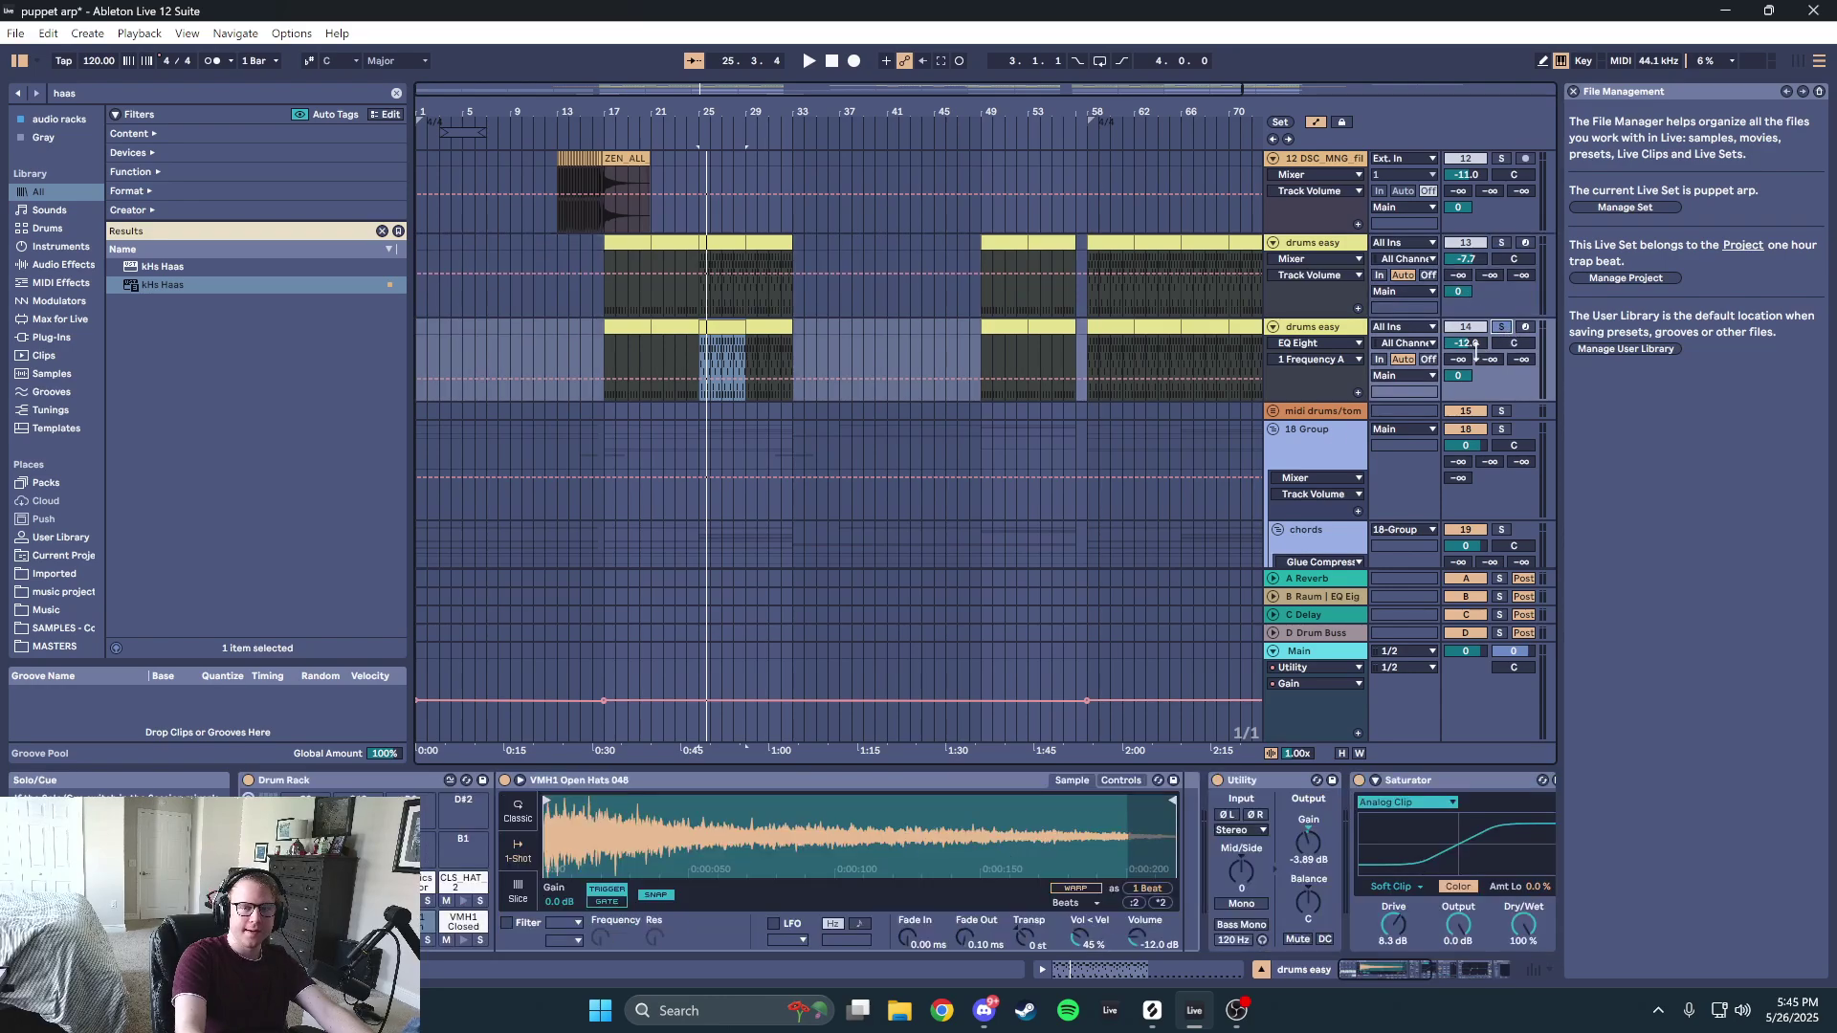
left_click(1322, 634)
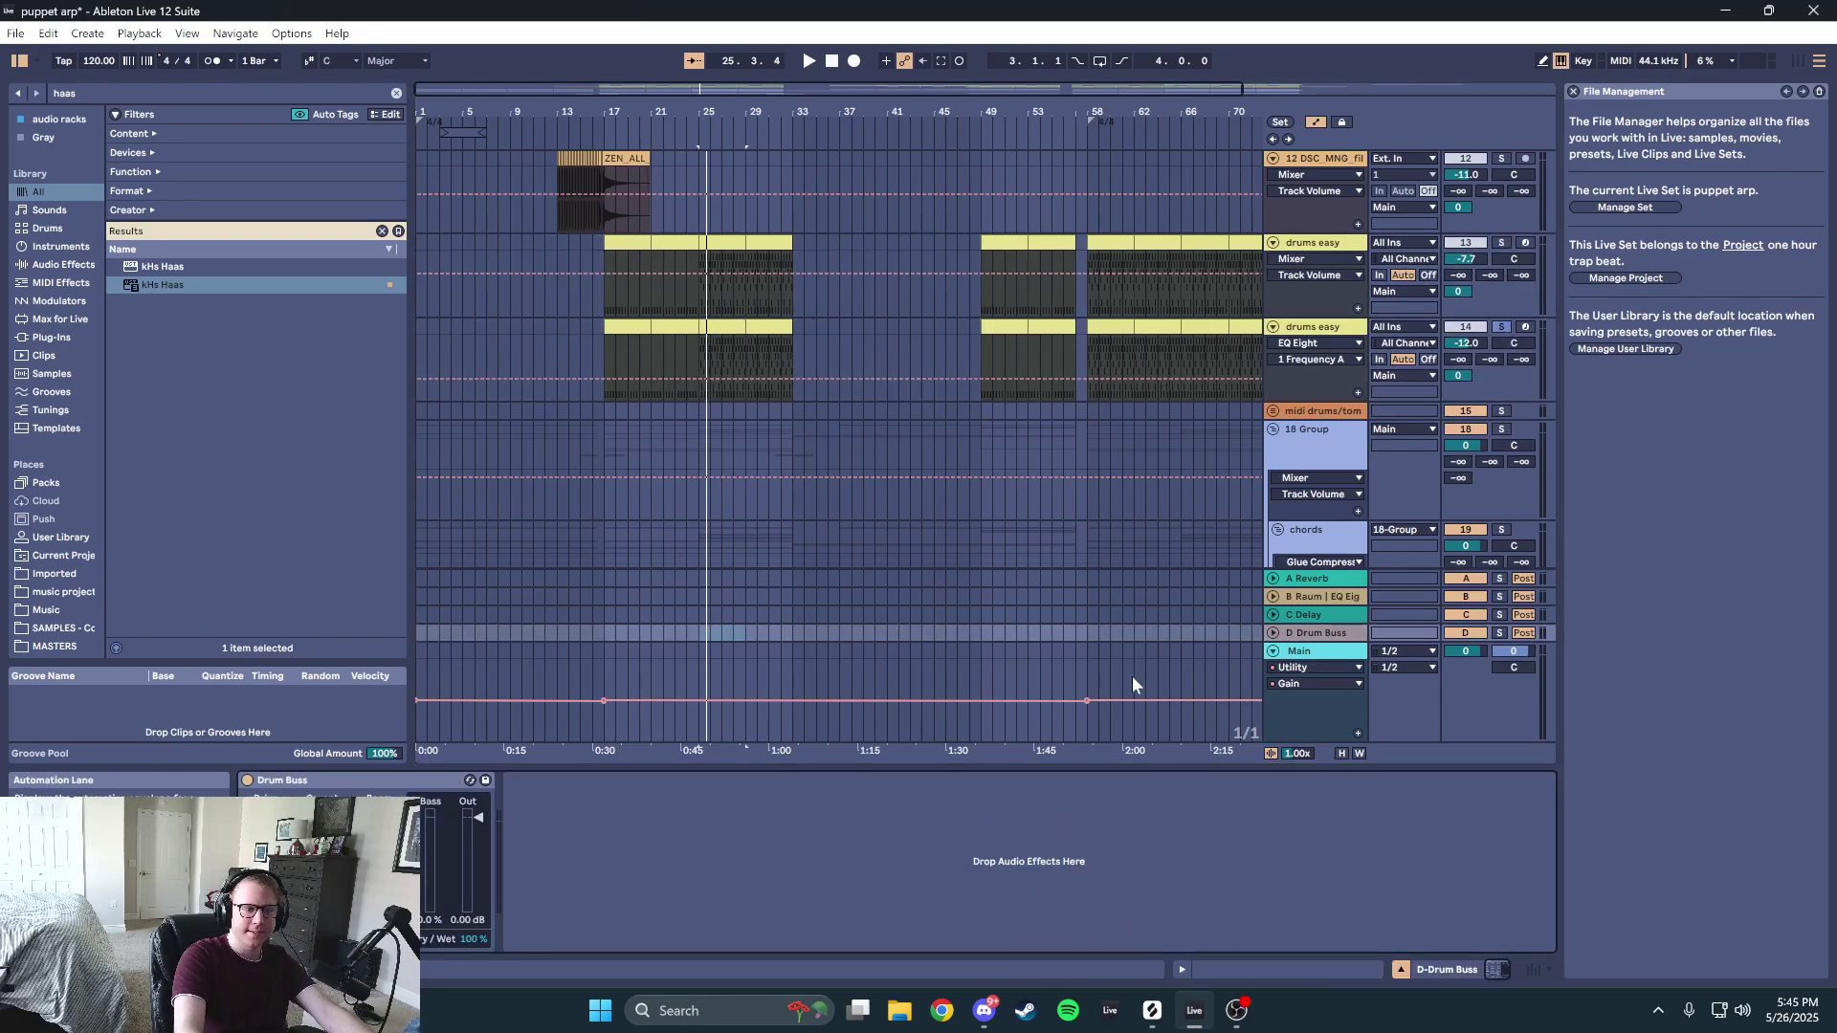
left_click(1500, 633)
left_click(1273, 634)
key("space")
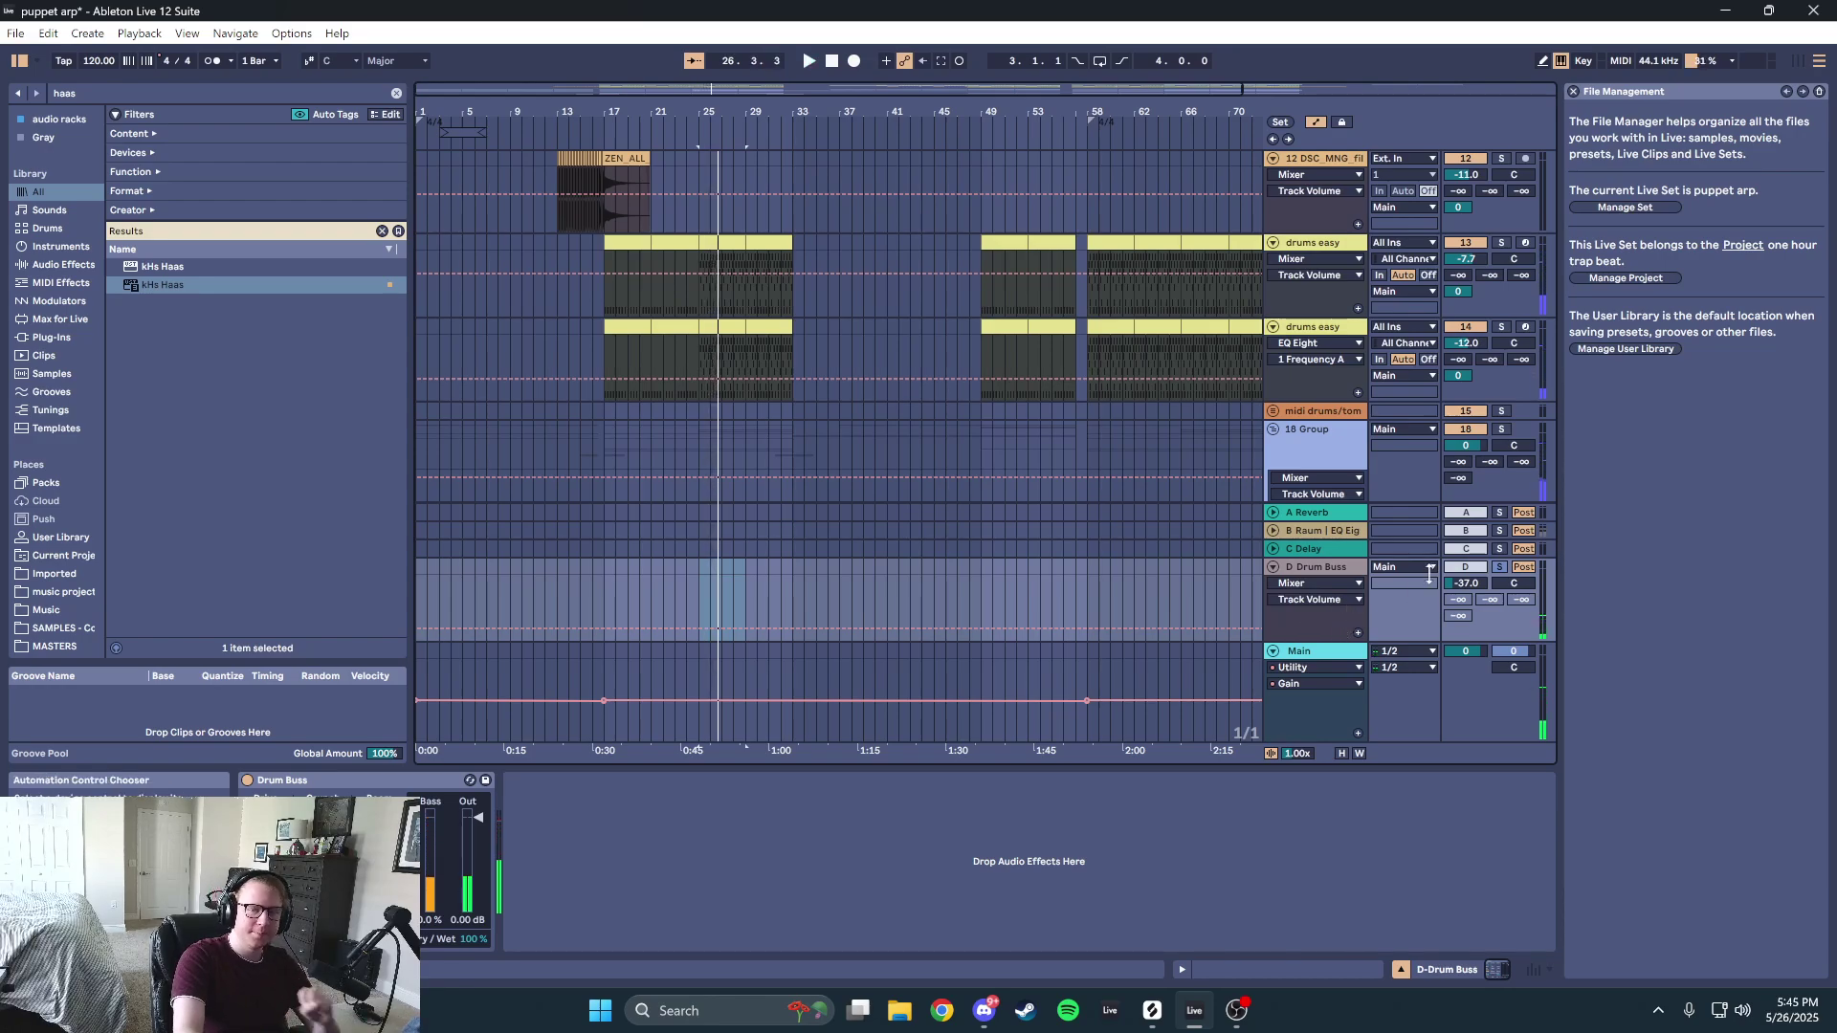
left_click(1498, 567)
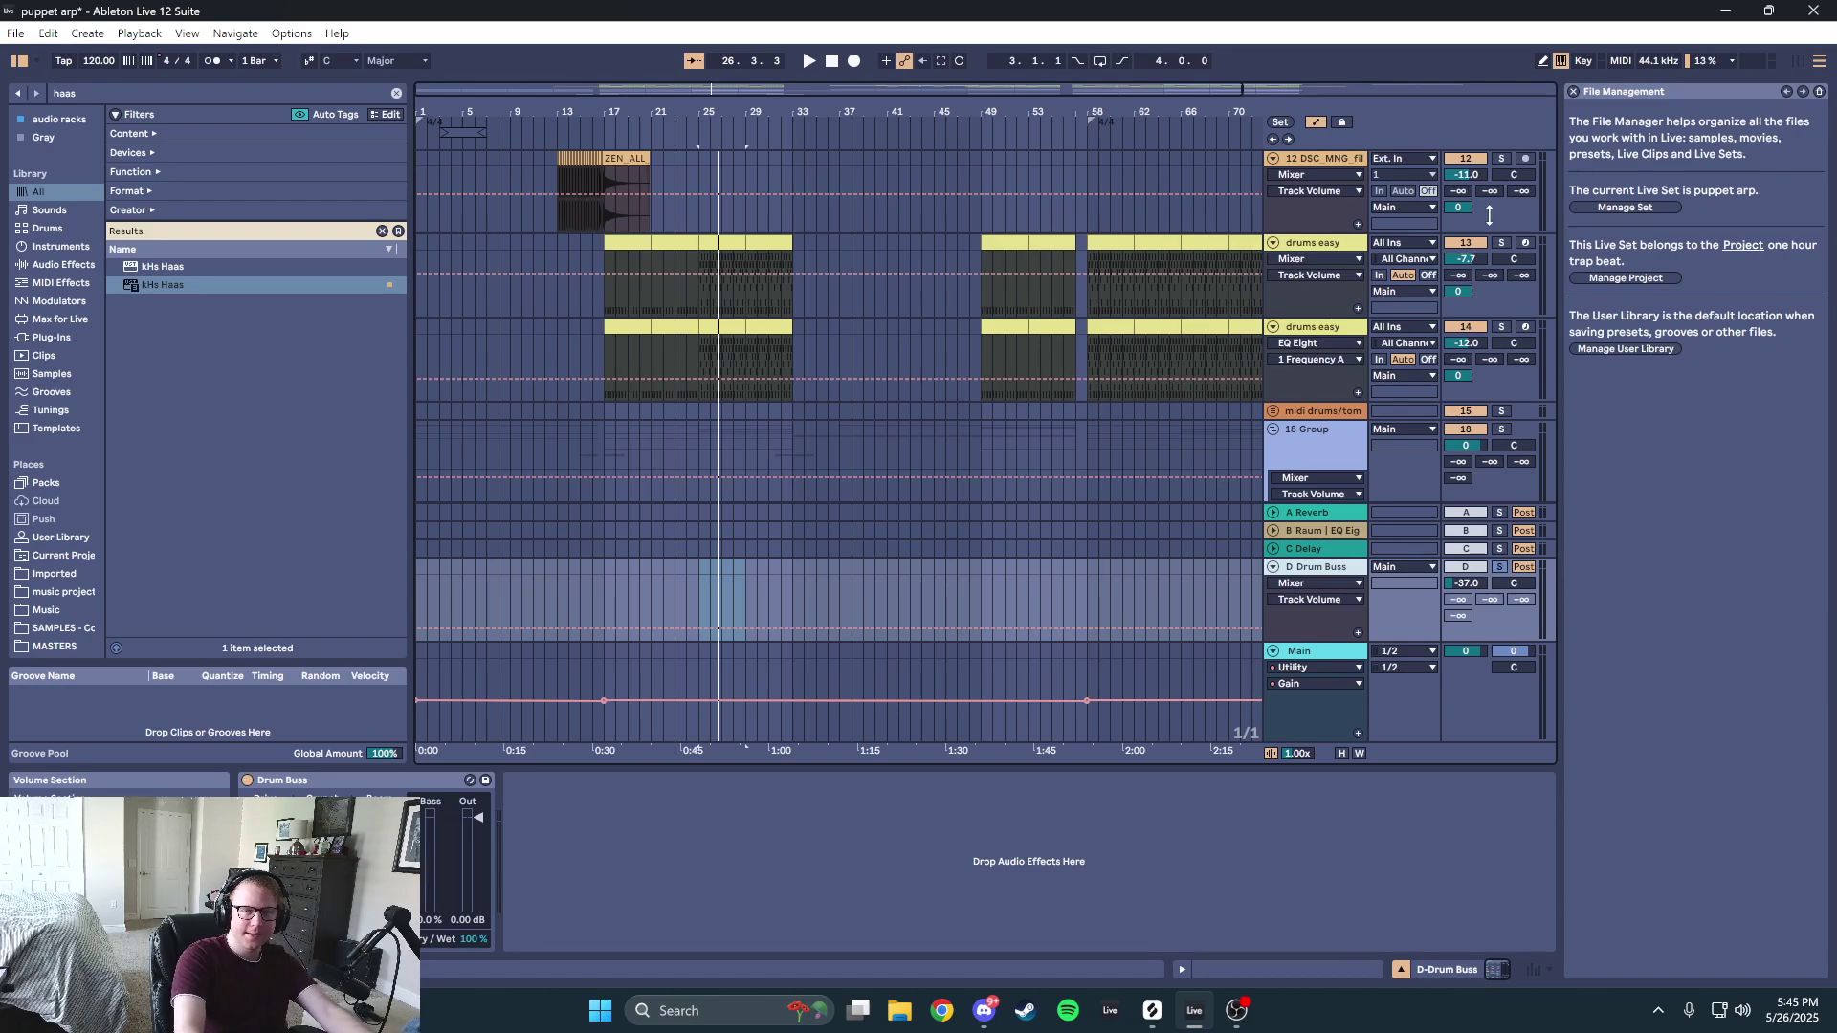
key("space")
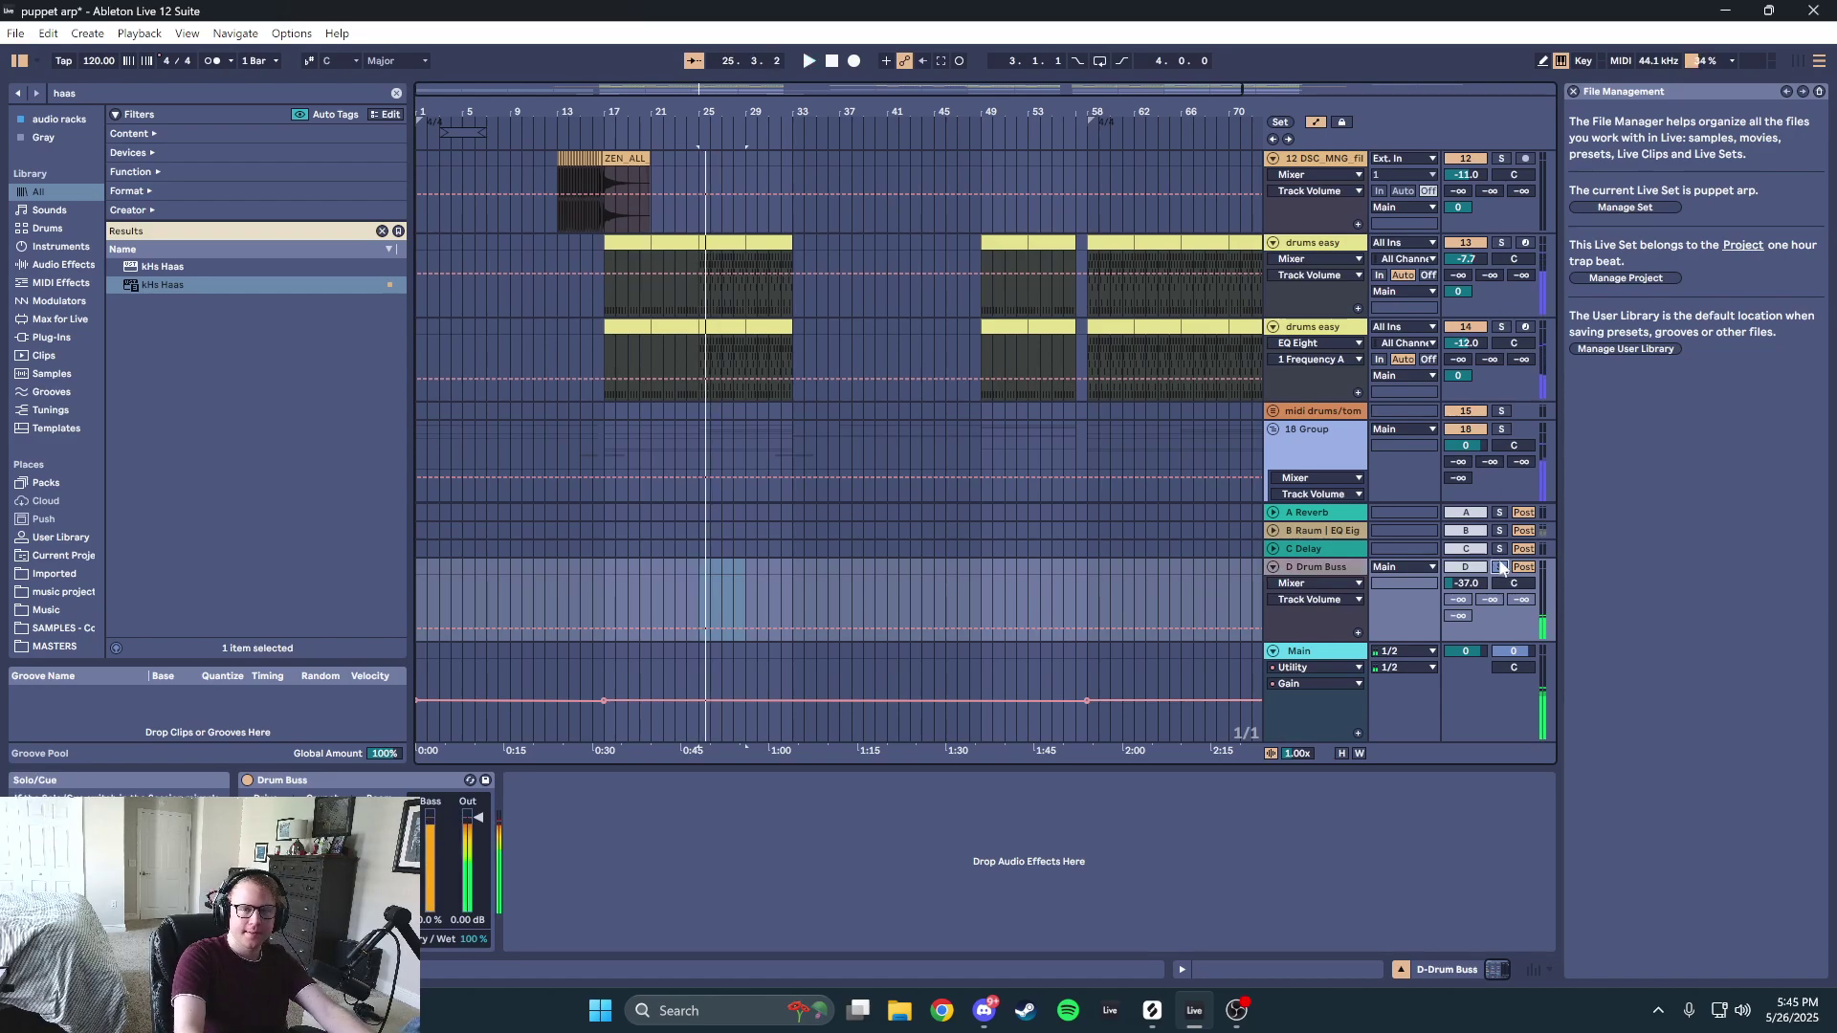
left_click(1499, 567)
- Select the bar 25 clip on harp loop track 24, solo the track and play it
scroll(1411, 319, "up", 3)
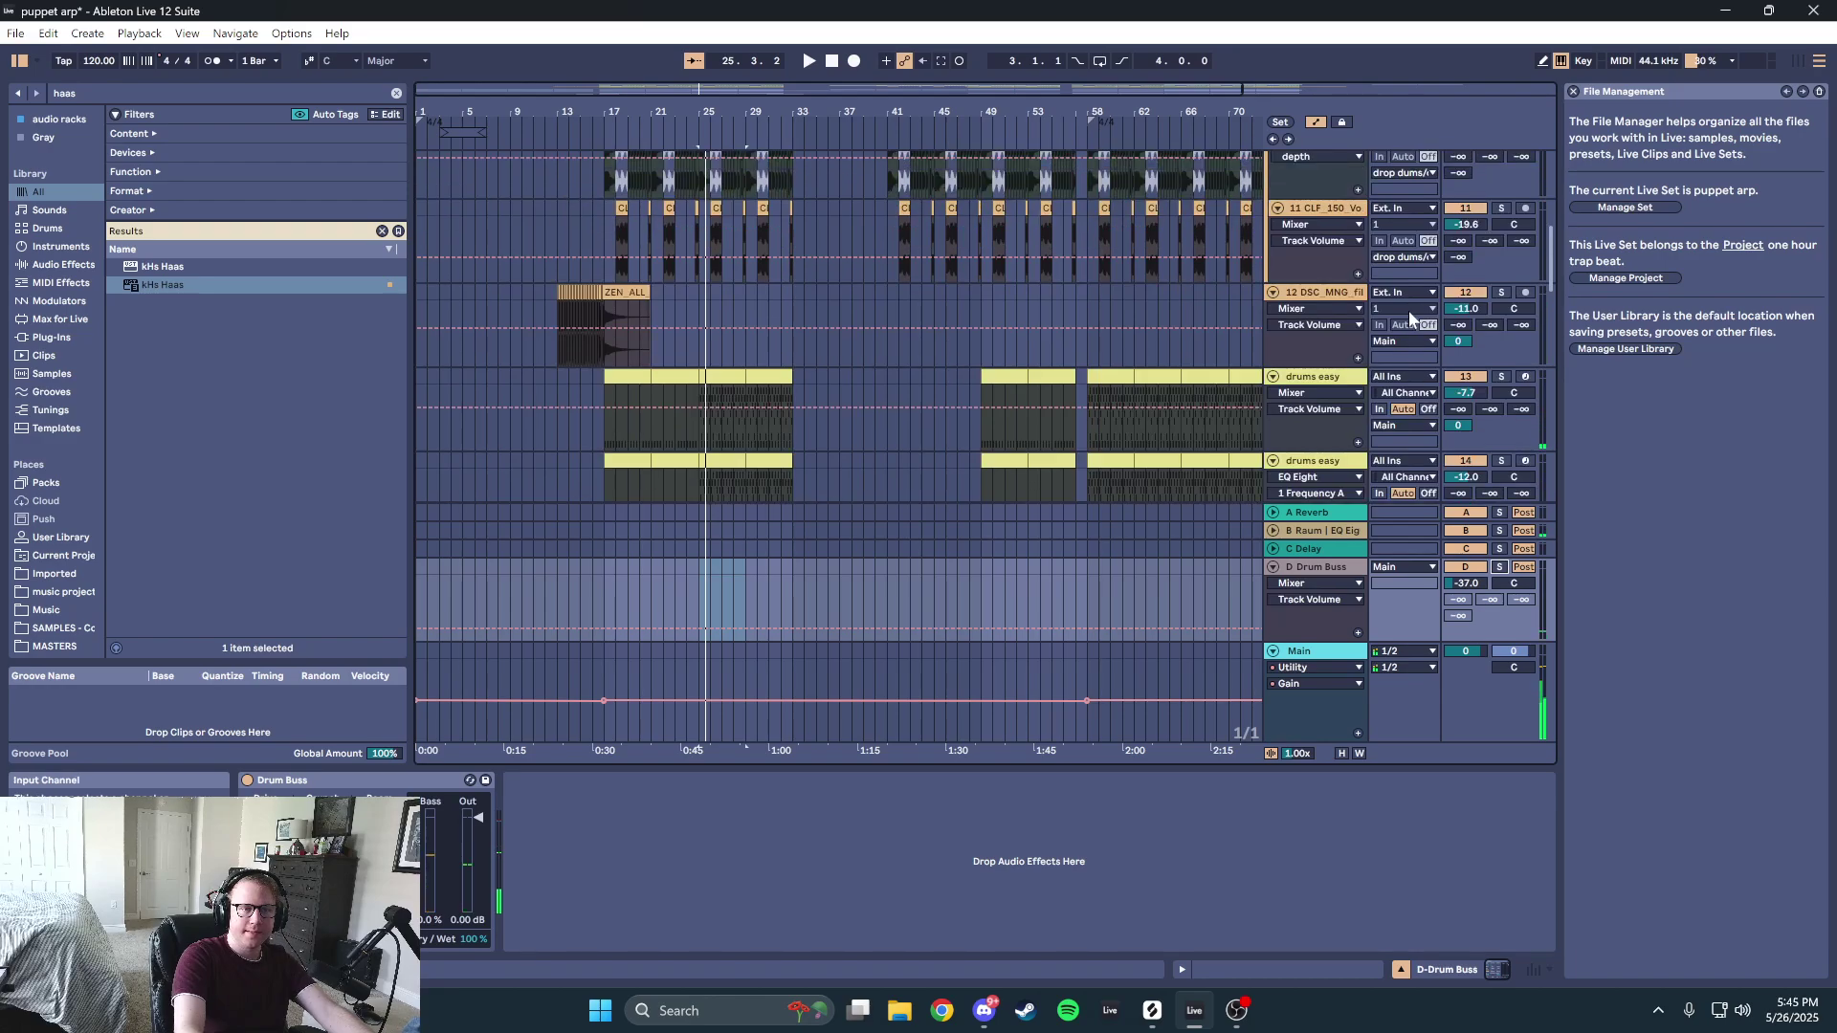
scroll(1410, 318, "up", 10)
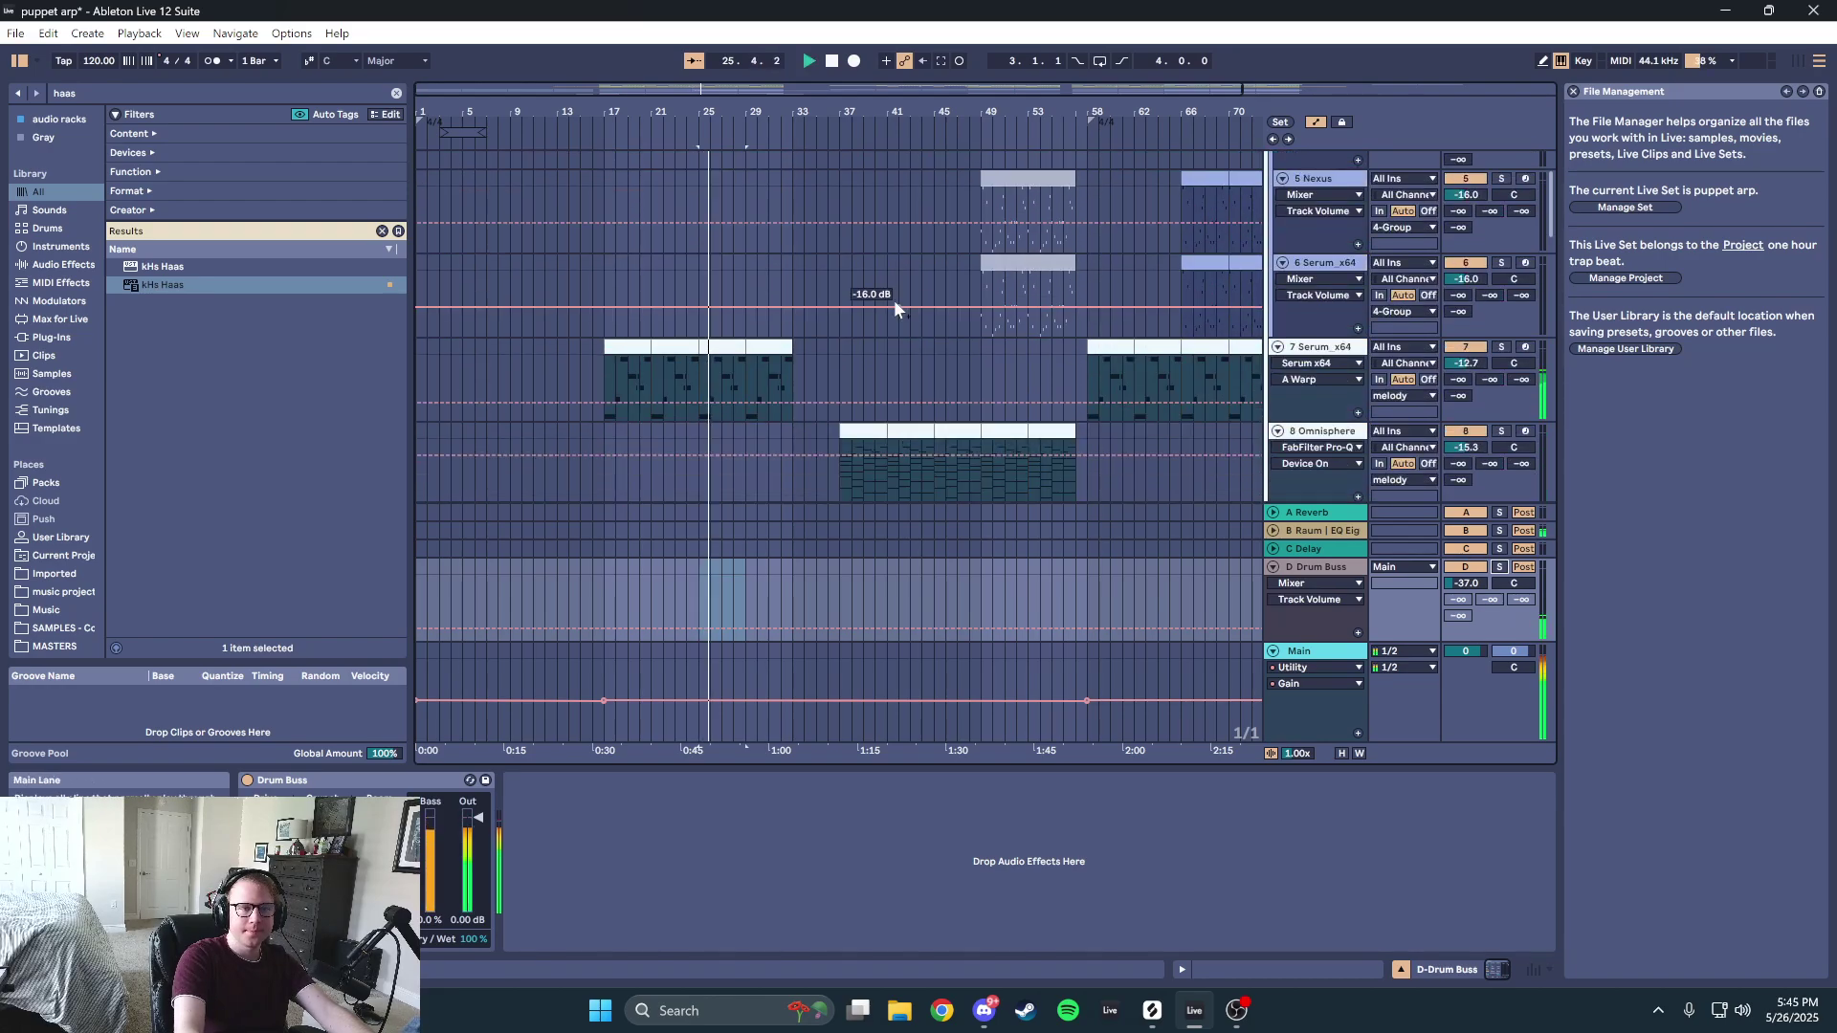
scroll(894, 305, "down", 15)
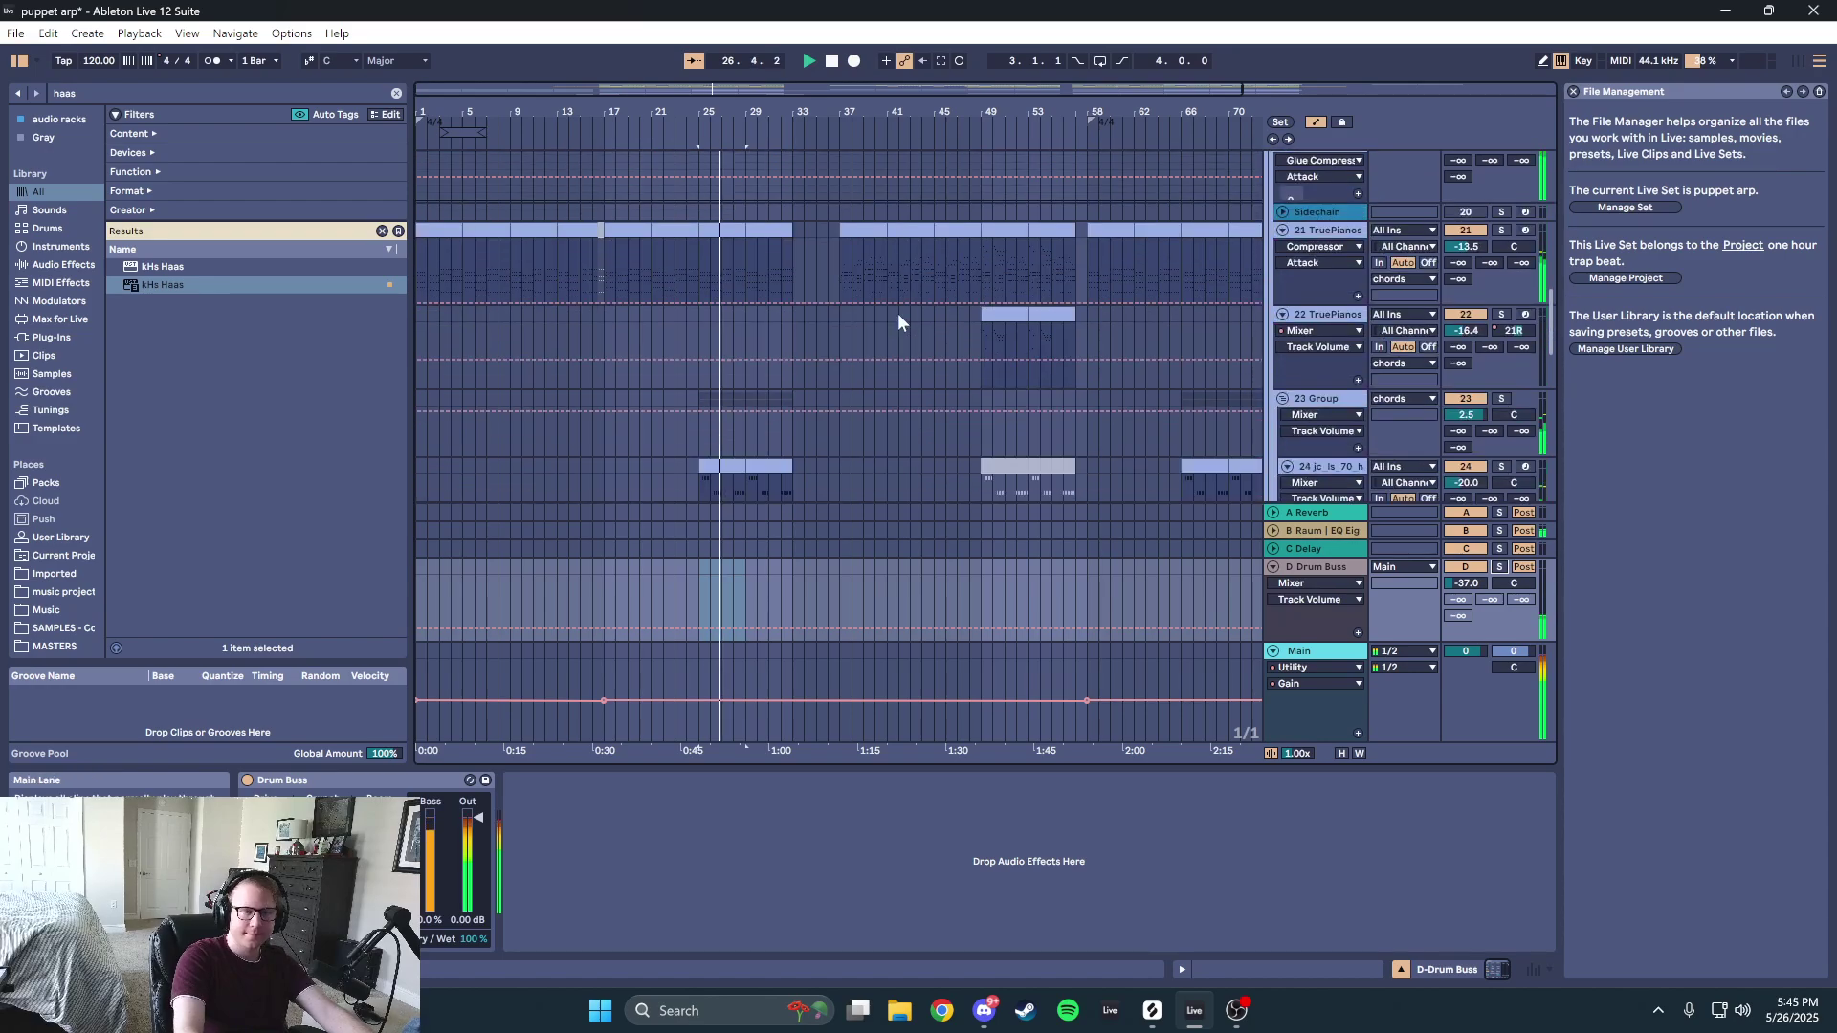
scroll(898, 313, "down", 5)
left_click(726, 240)
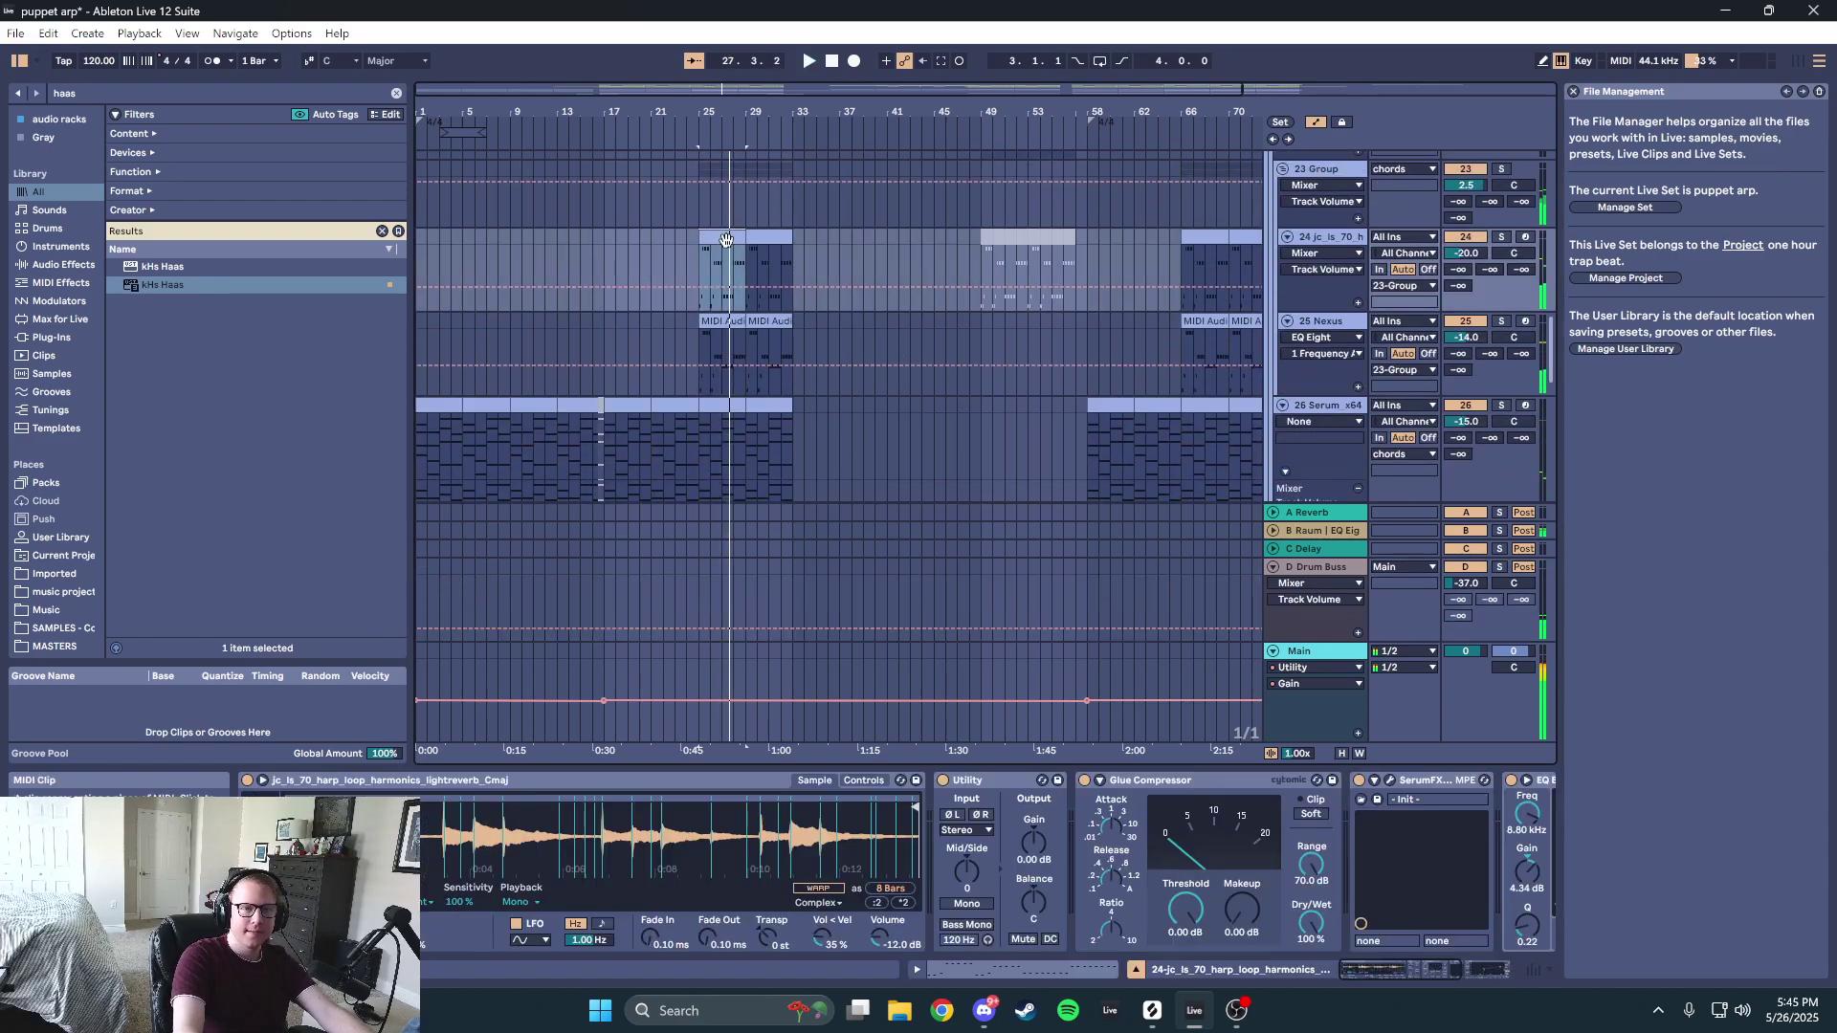
left_click(1501, 239)
key("space")
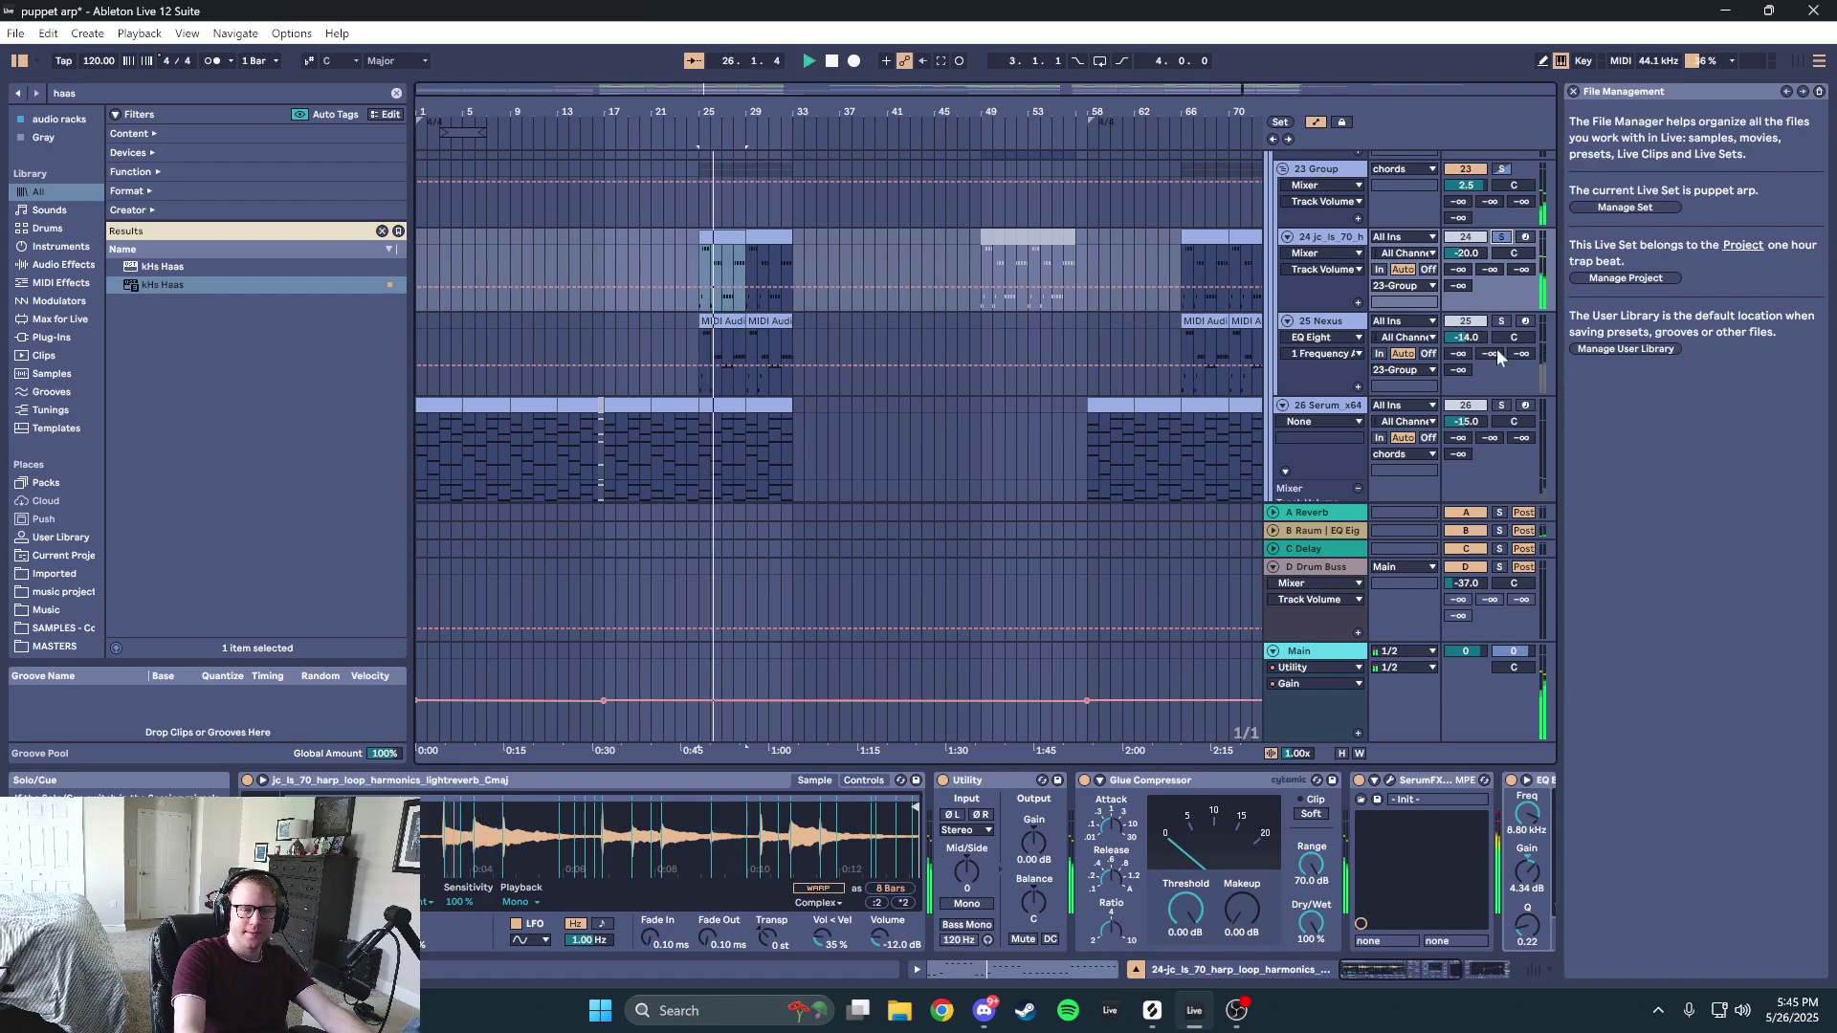
- Turn off SerumFX in the harp track's device chain and replay the harp from bar 25
left_click_drag(1416, 979, 1479, 972)
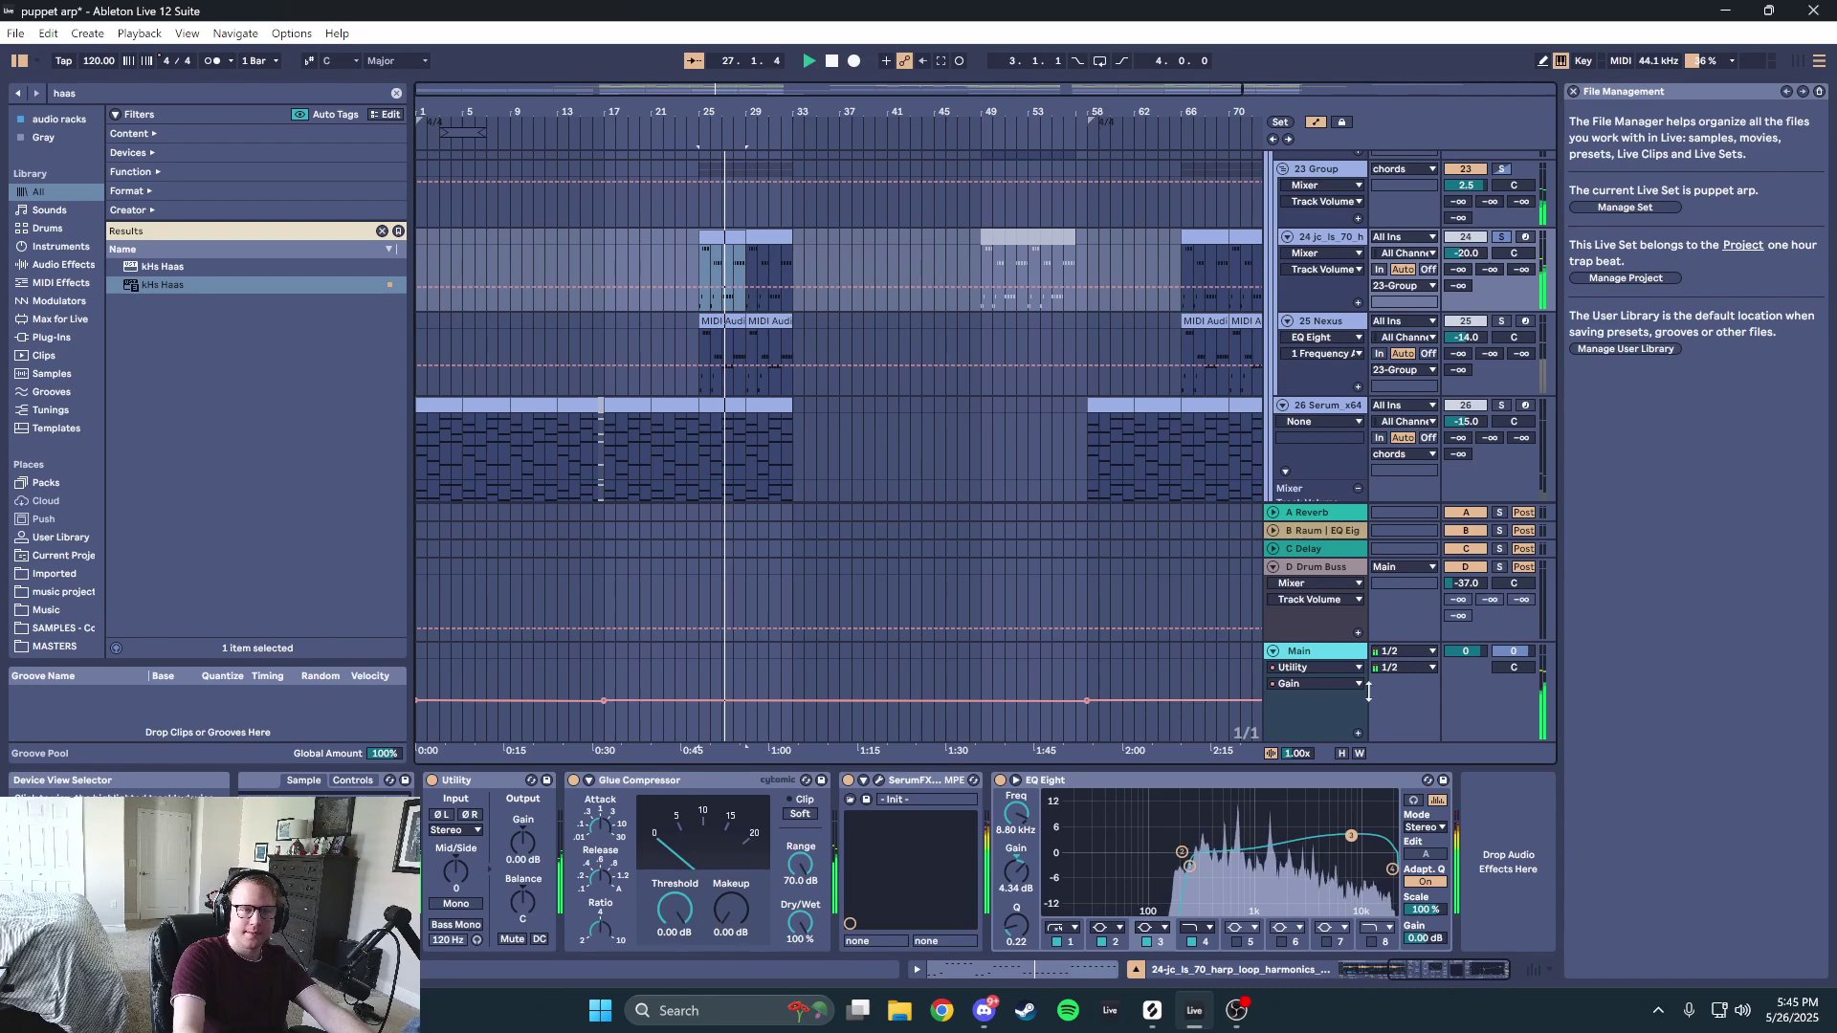
left_click(862, 780)
key("space")
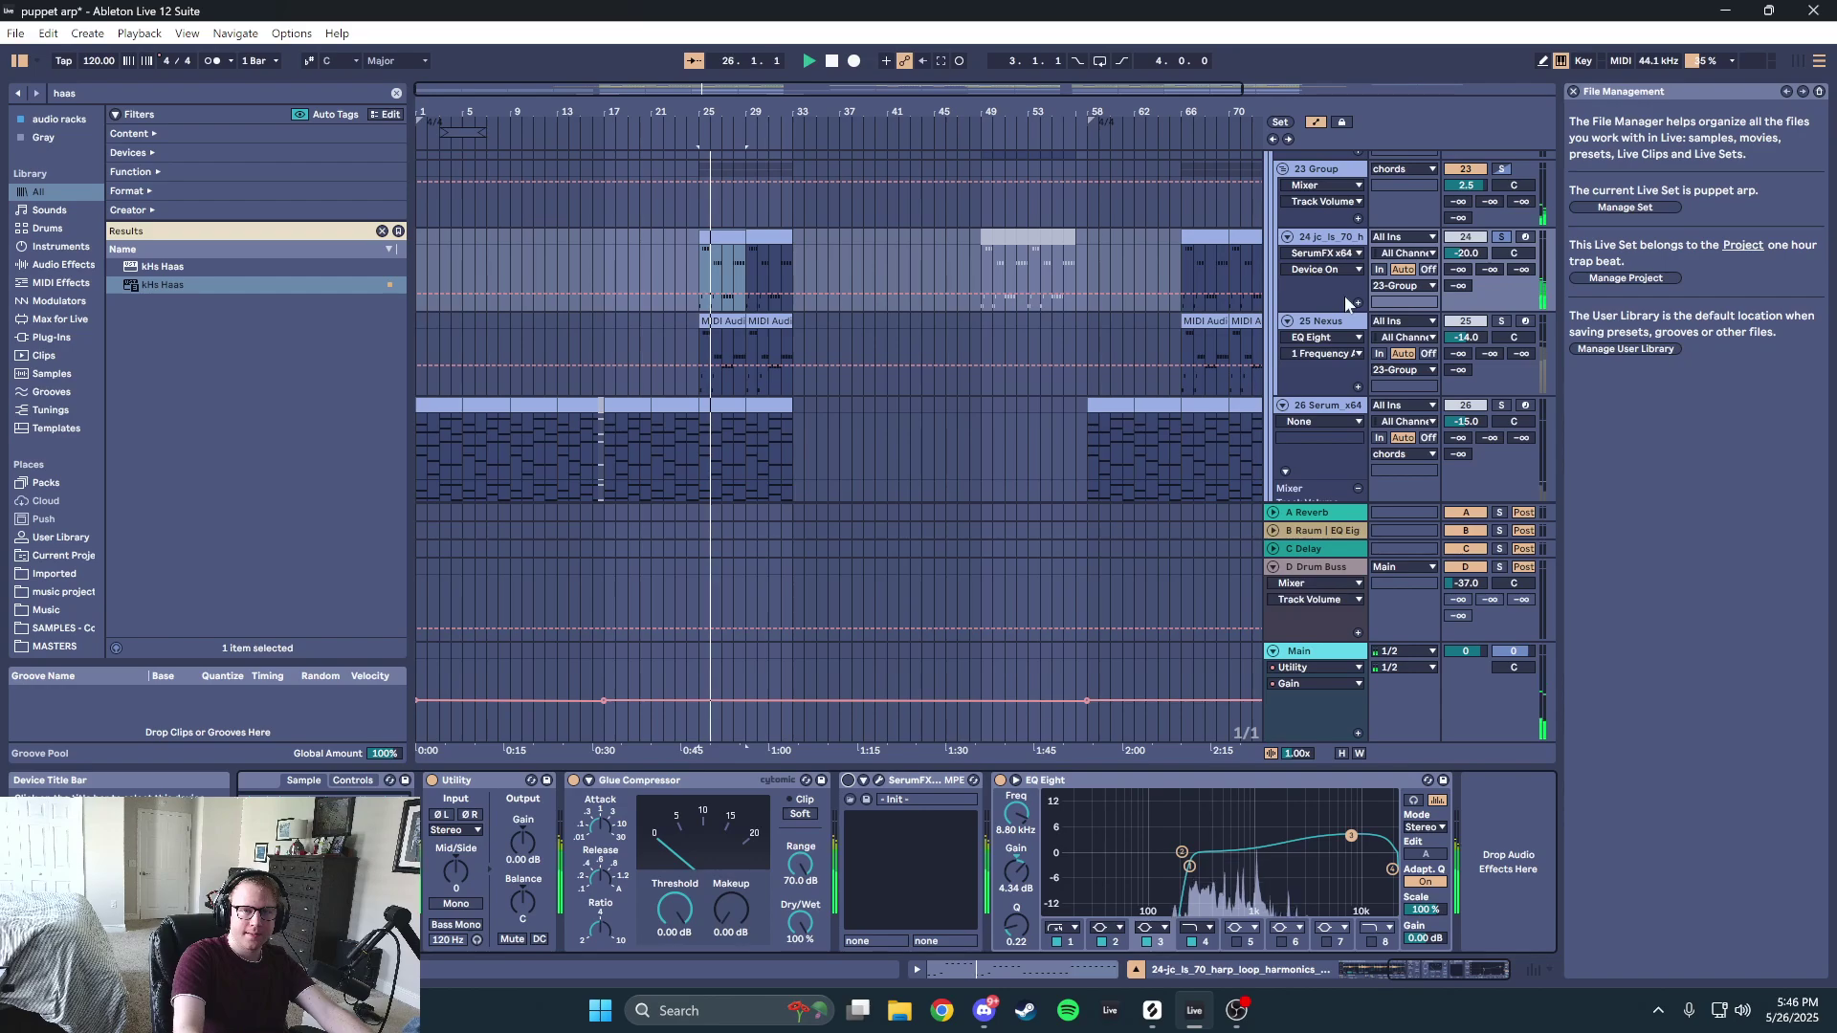
- Turn off the effects on 23 Group, and play the soloed harp track from bar 25 while viewing its sample
left_click(1326, 170)
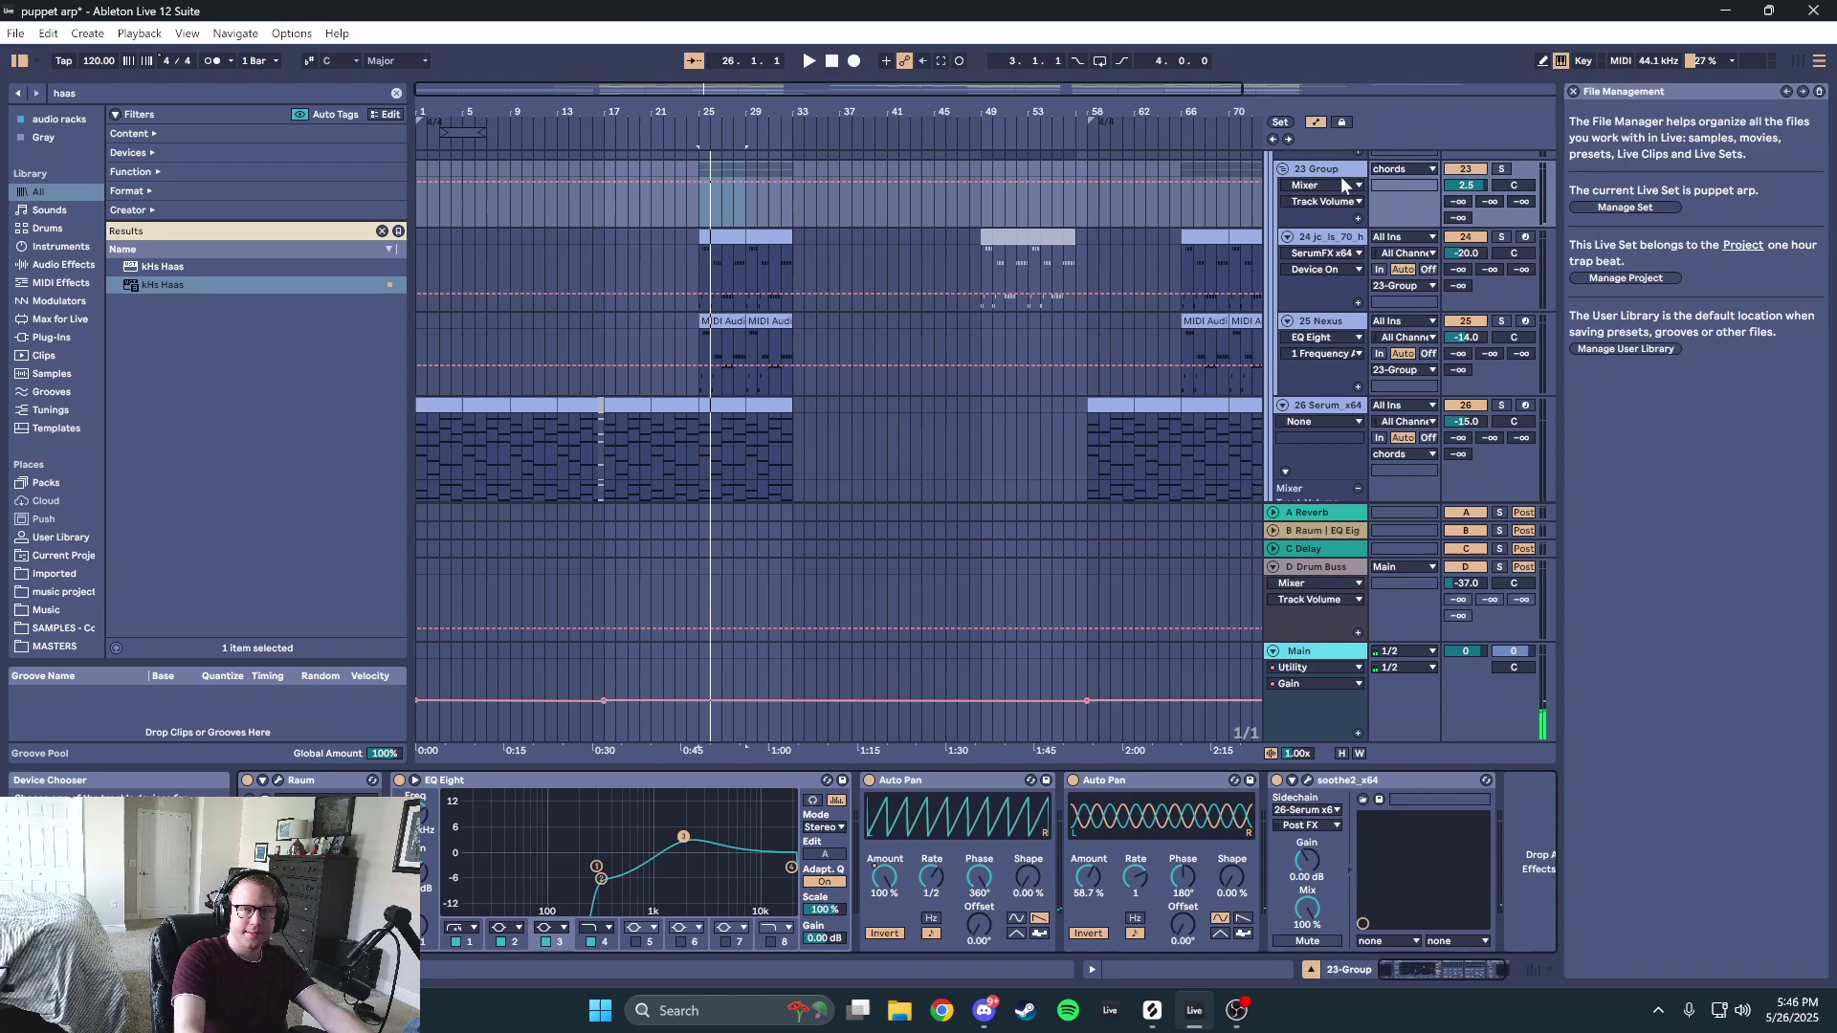
left_click(1323, 780)
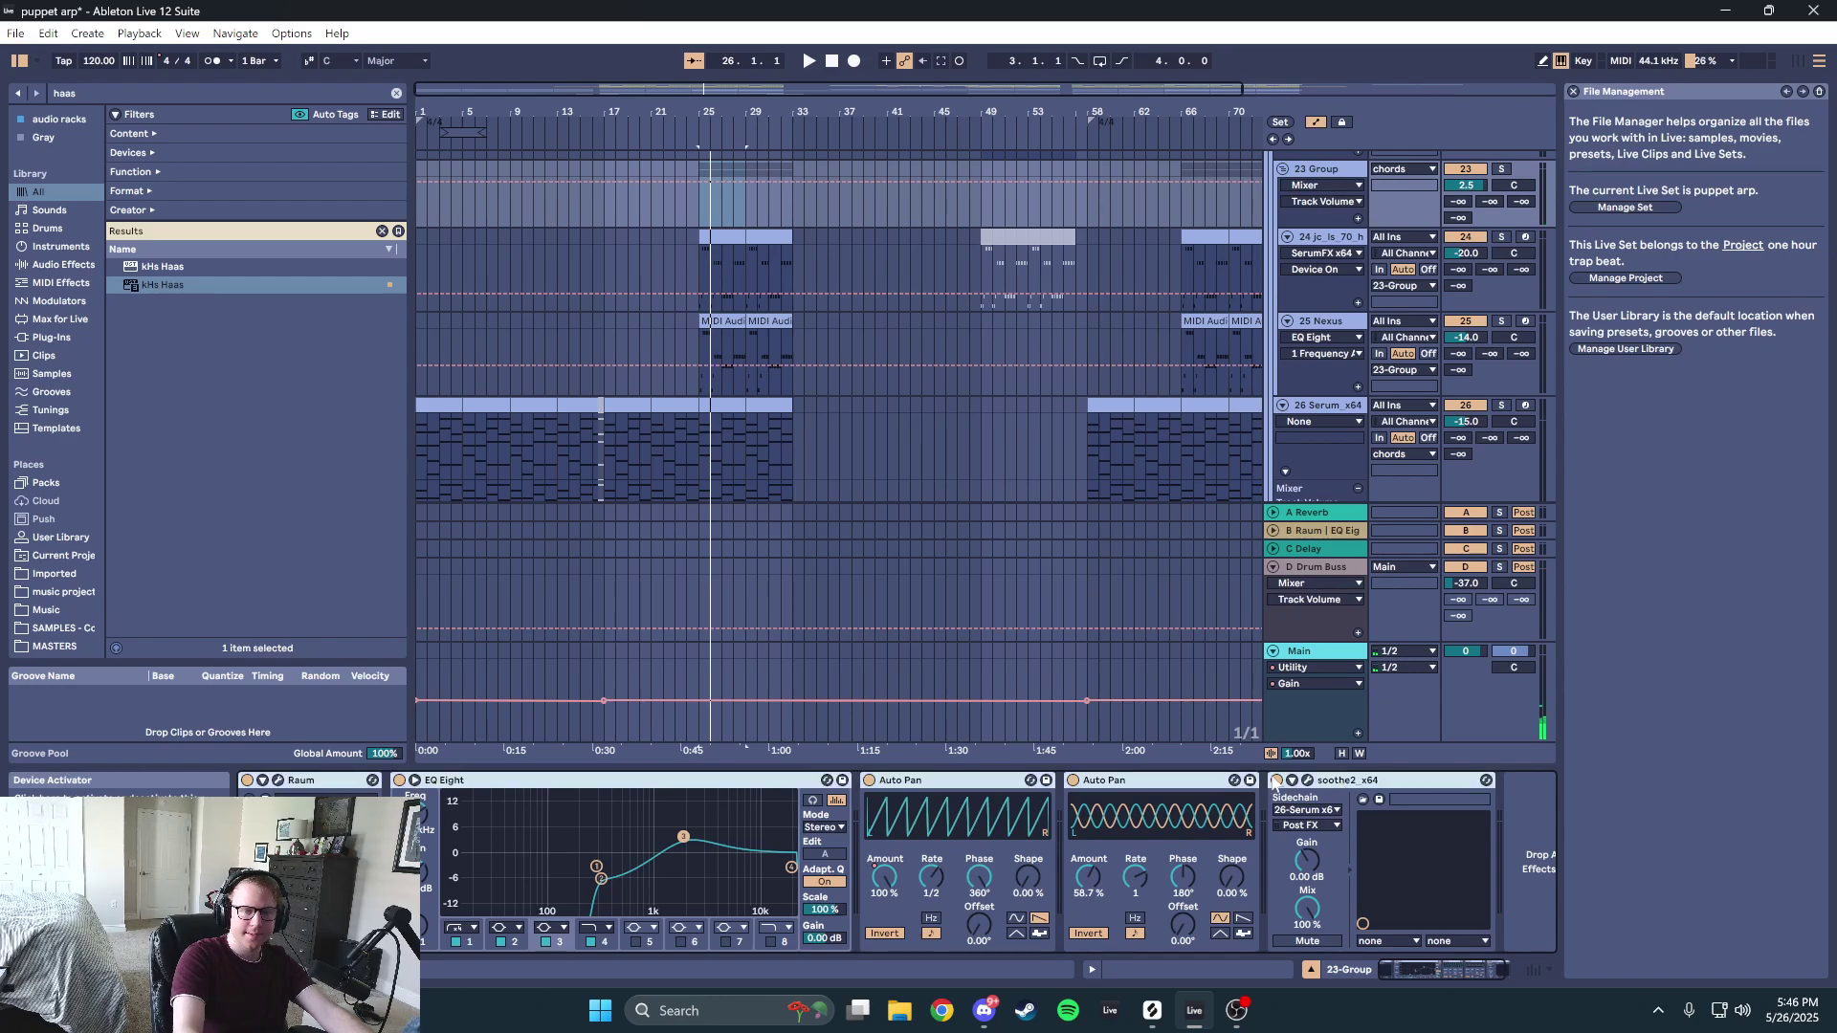
key("space")
left_click(1501, 238)
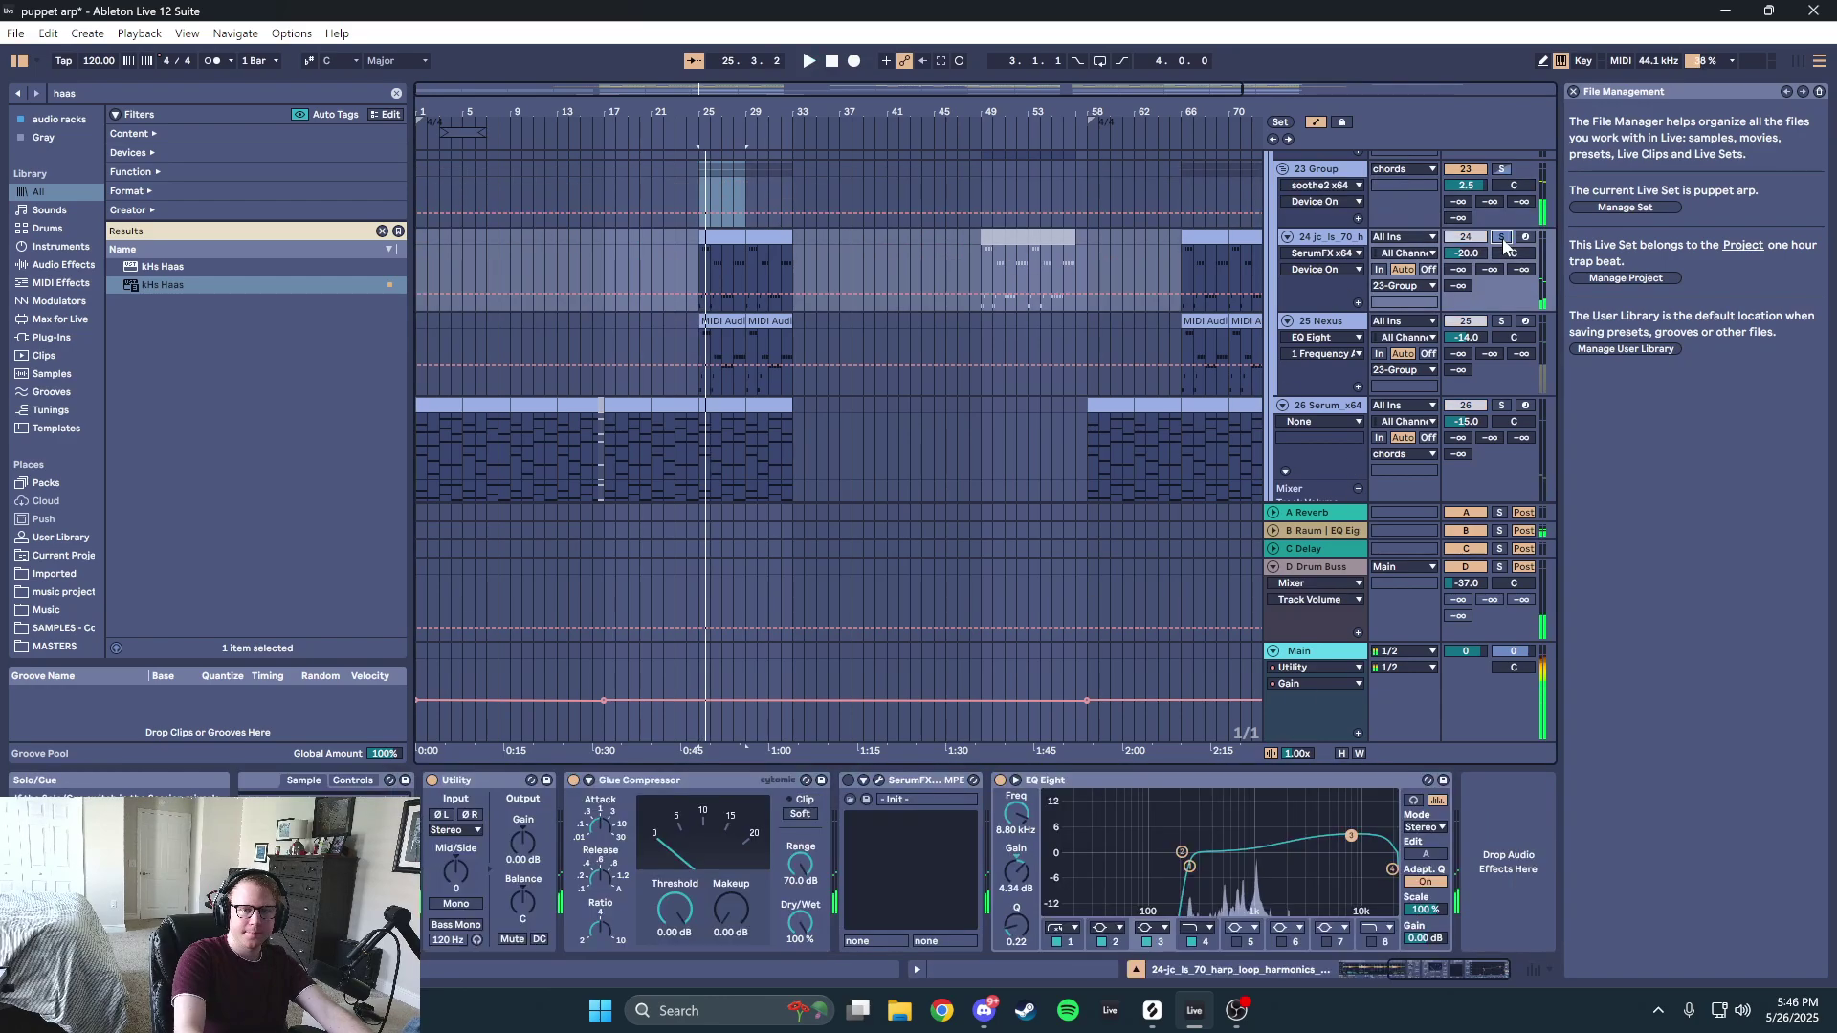
left_click(1431, 972)
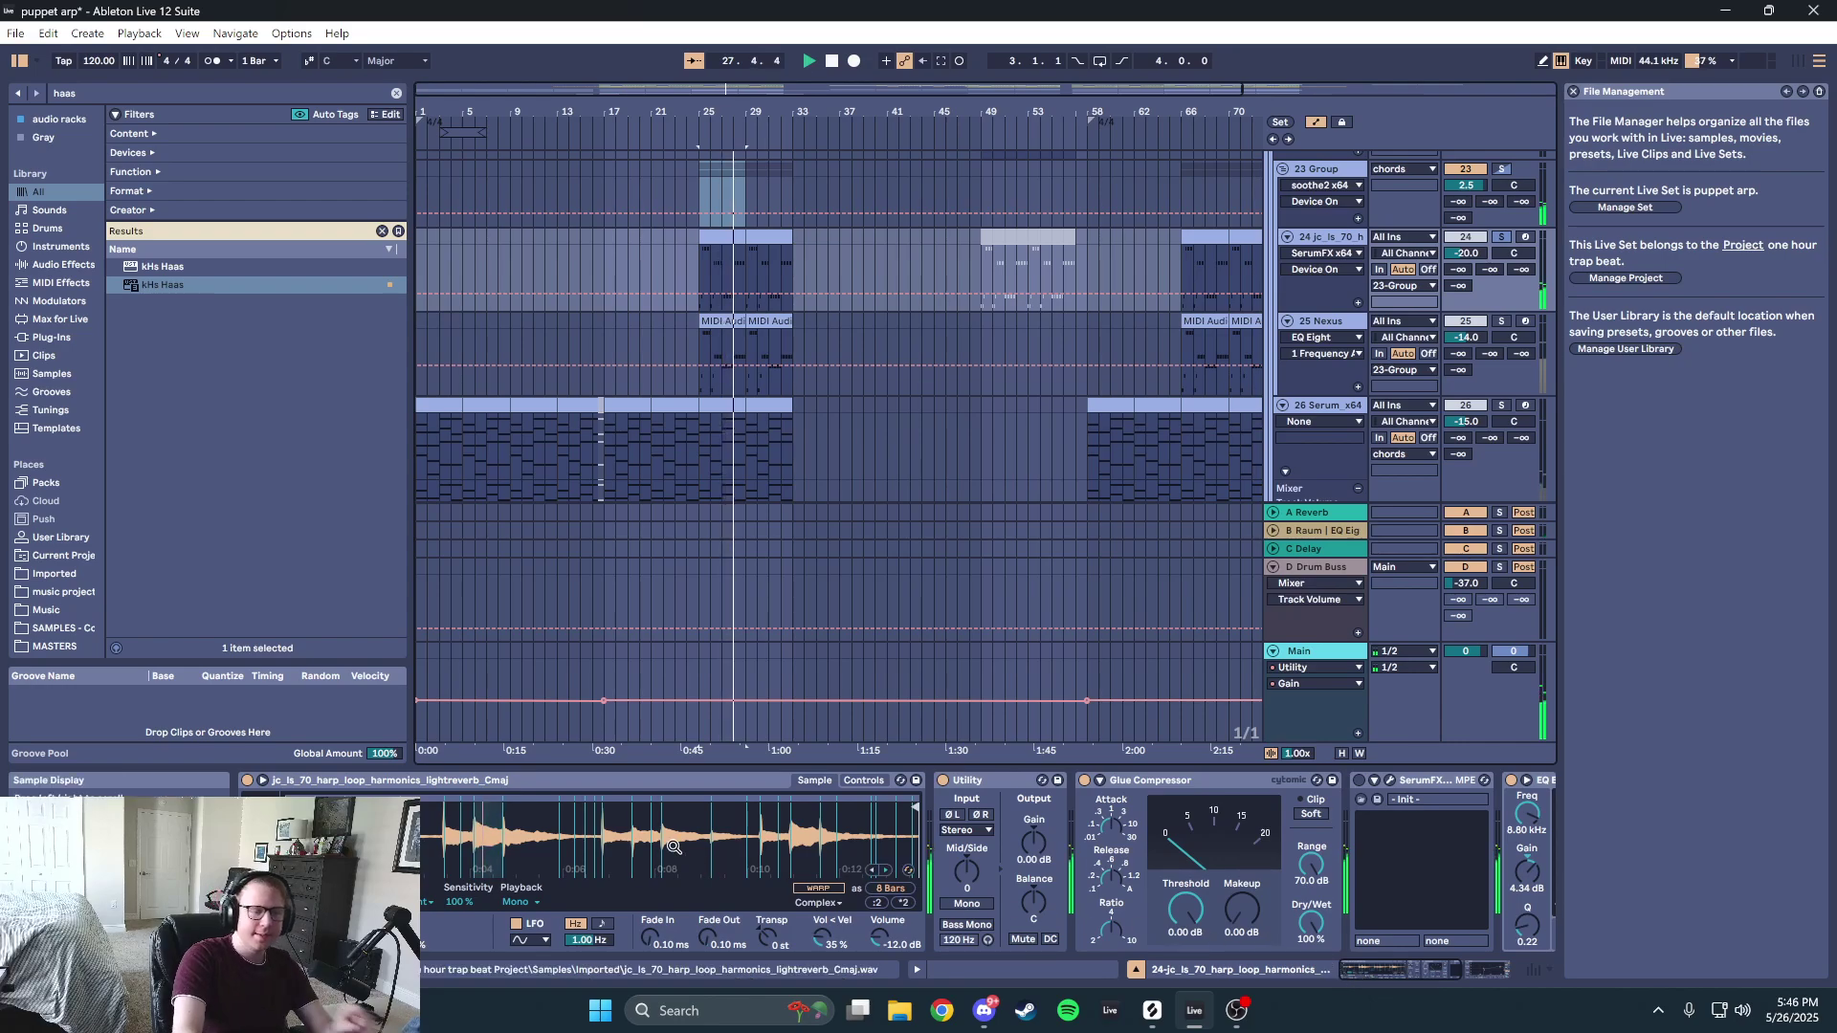
- Solo Nexus track 25, view its Nexus plug-in window and close it
left_click(1501, 322)
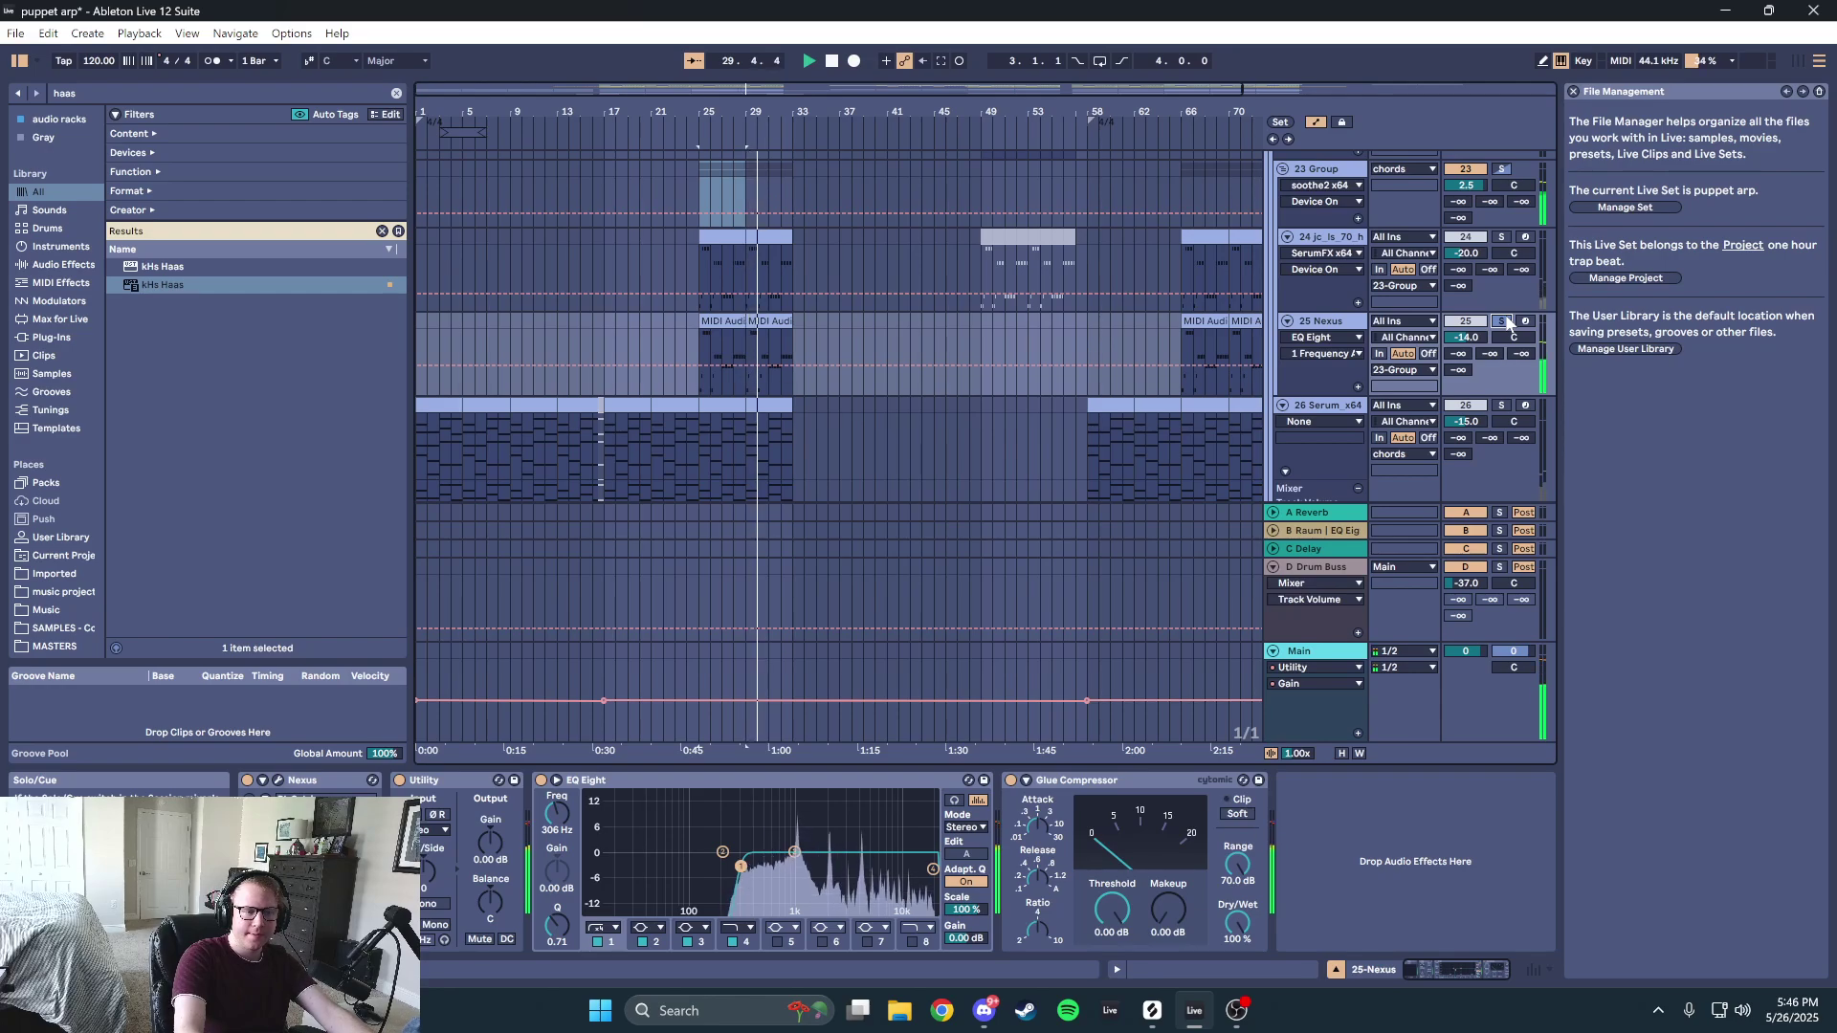
left_click(278, 780)
left_click(1246, 17)
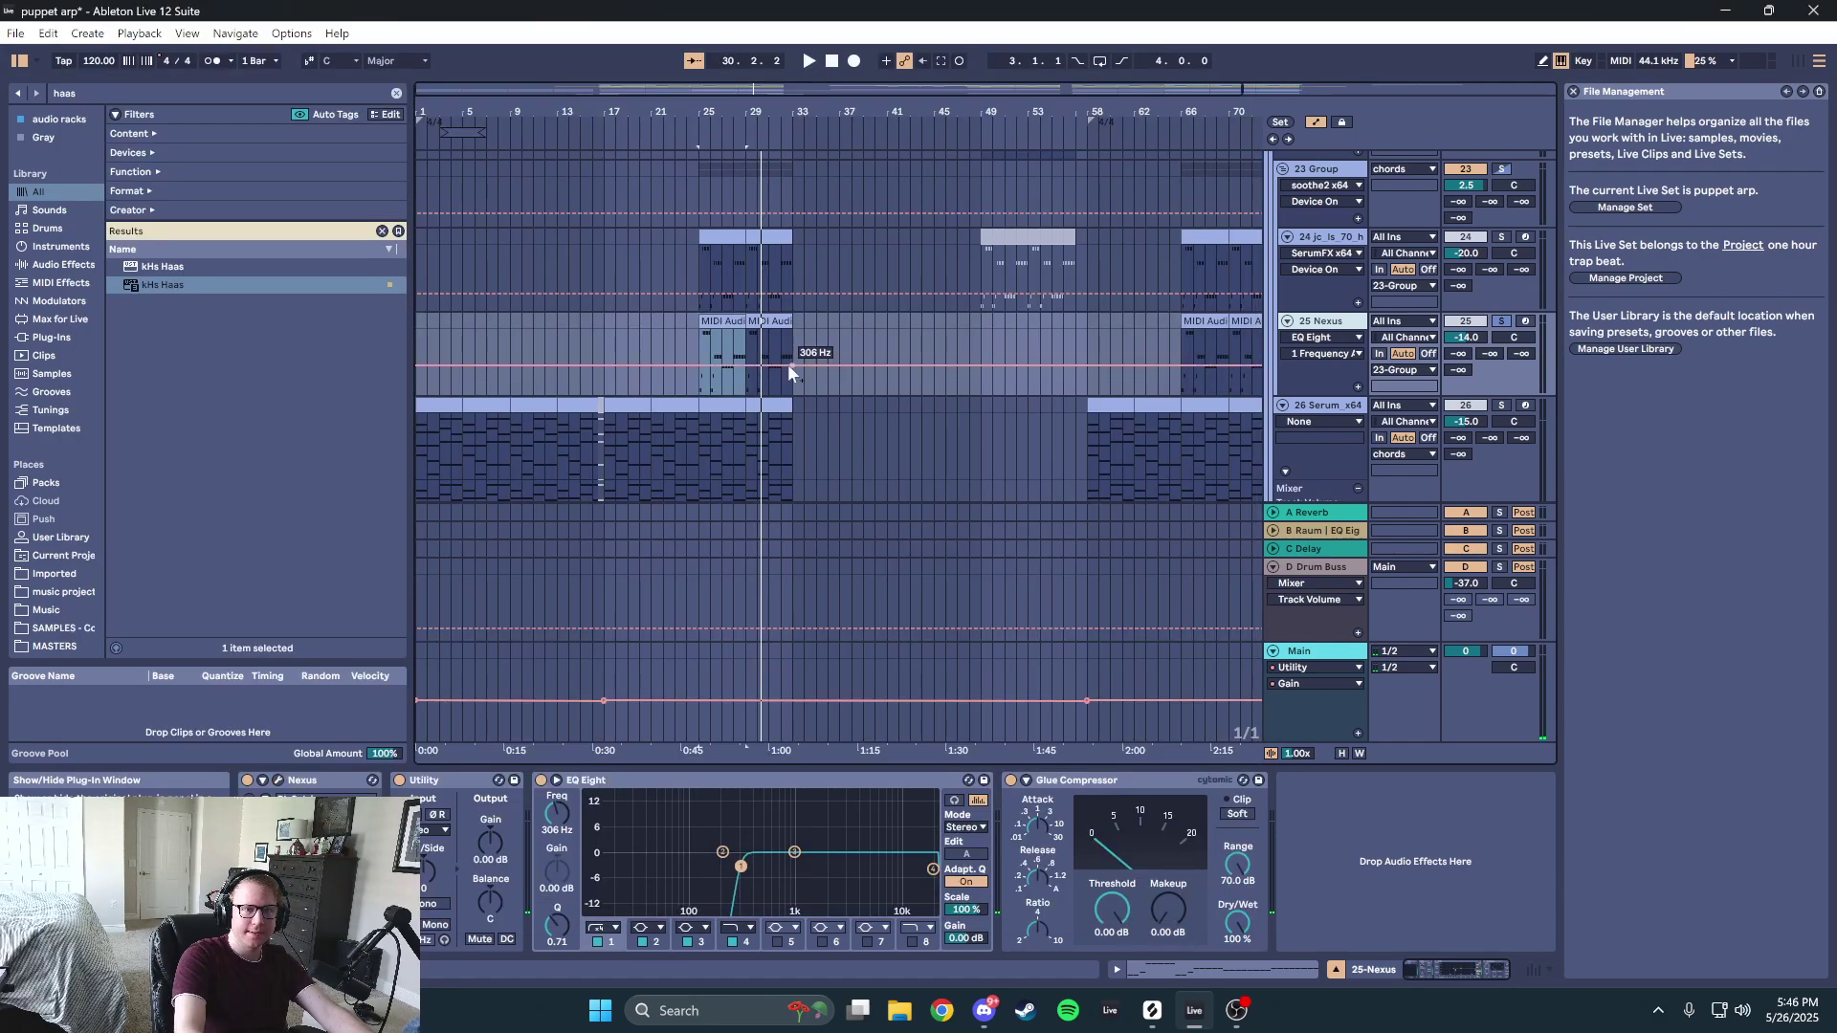
- Turn on Raum and EQ Eight on 23 Group while playing from bar 25 to hear their effect
scroll(1218, 267, "up", 2)
left_click(1334, 229)
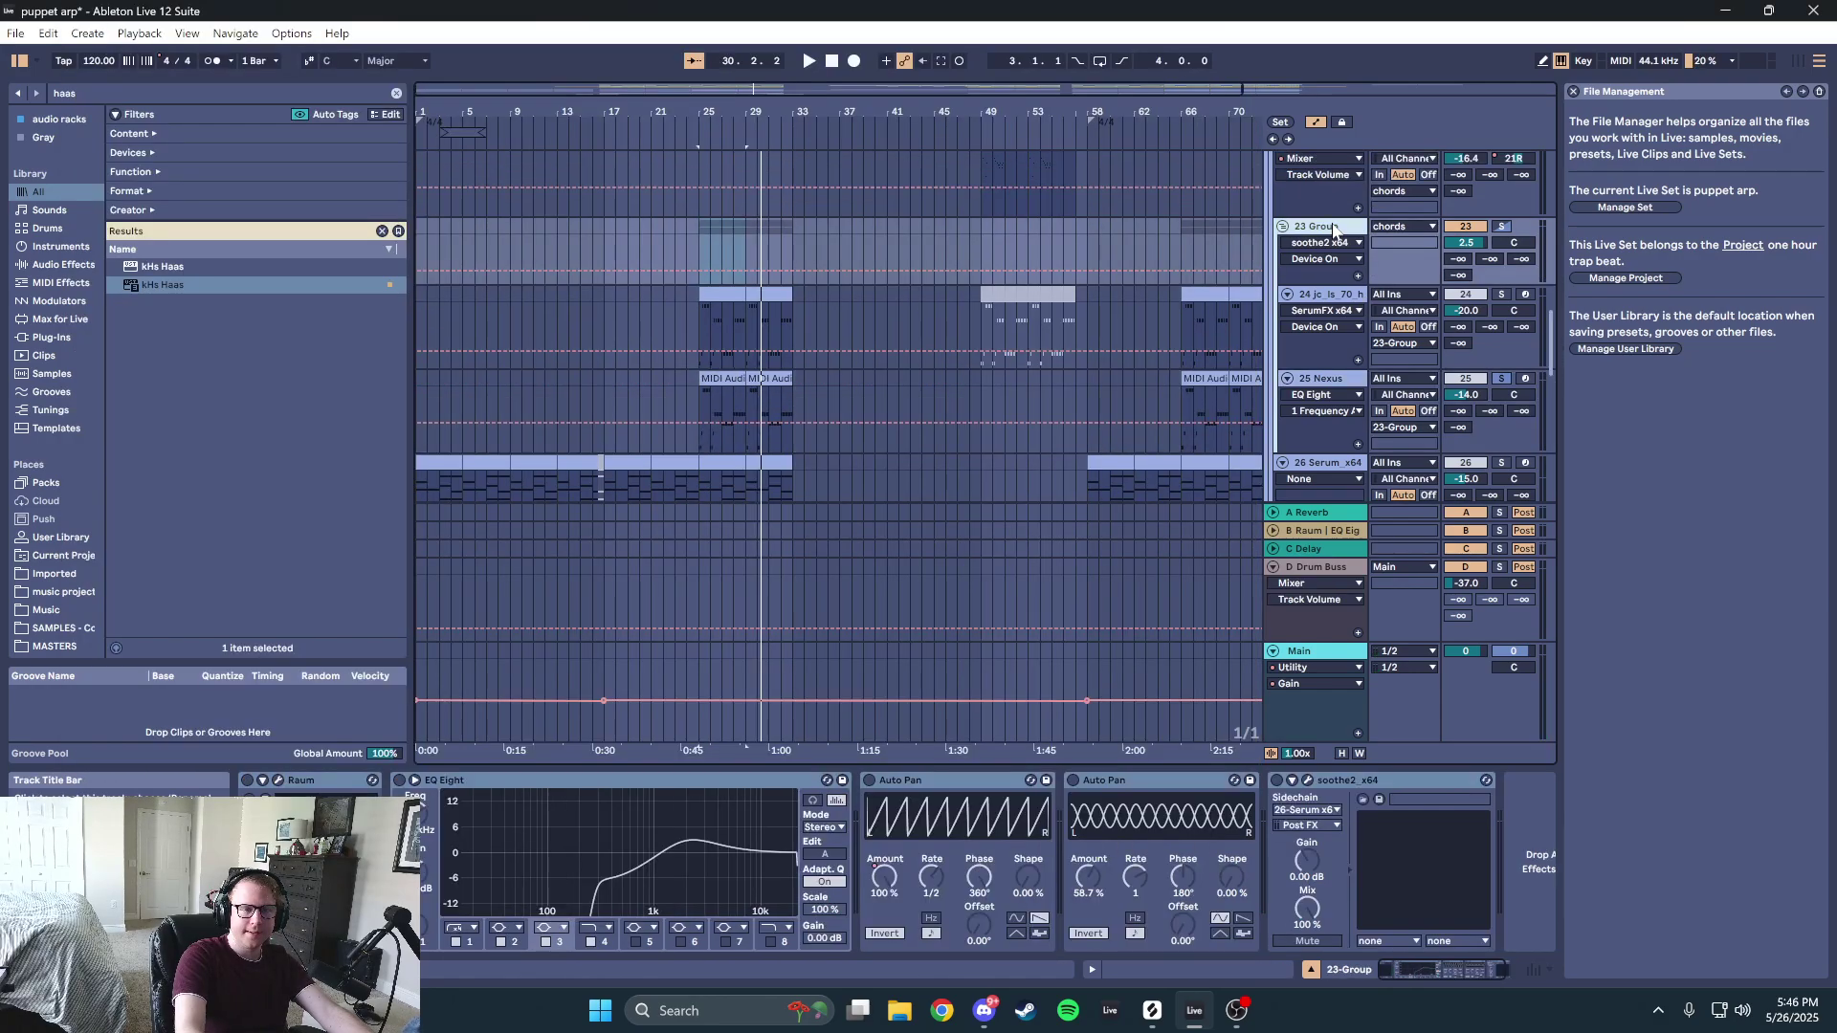
left_click(311, 781)
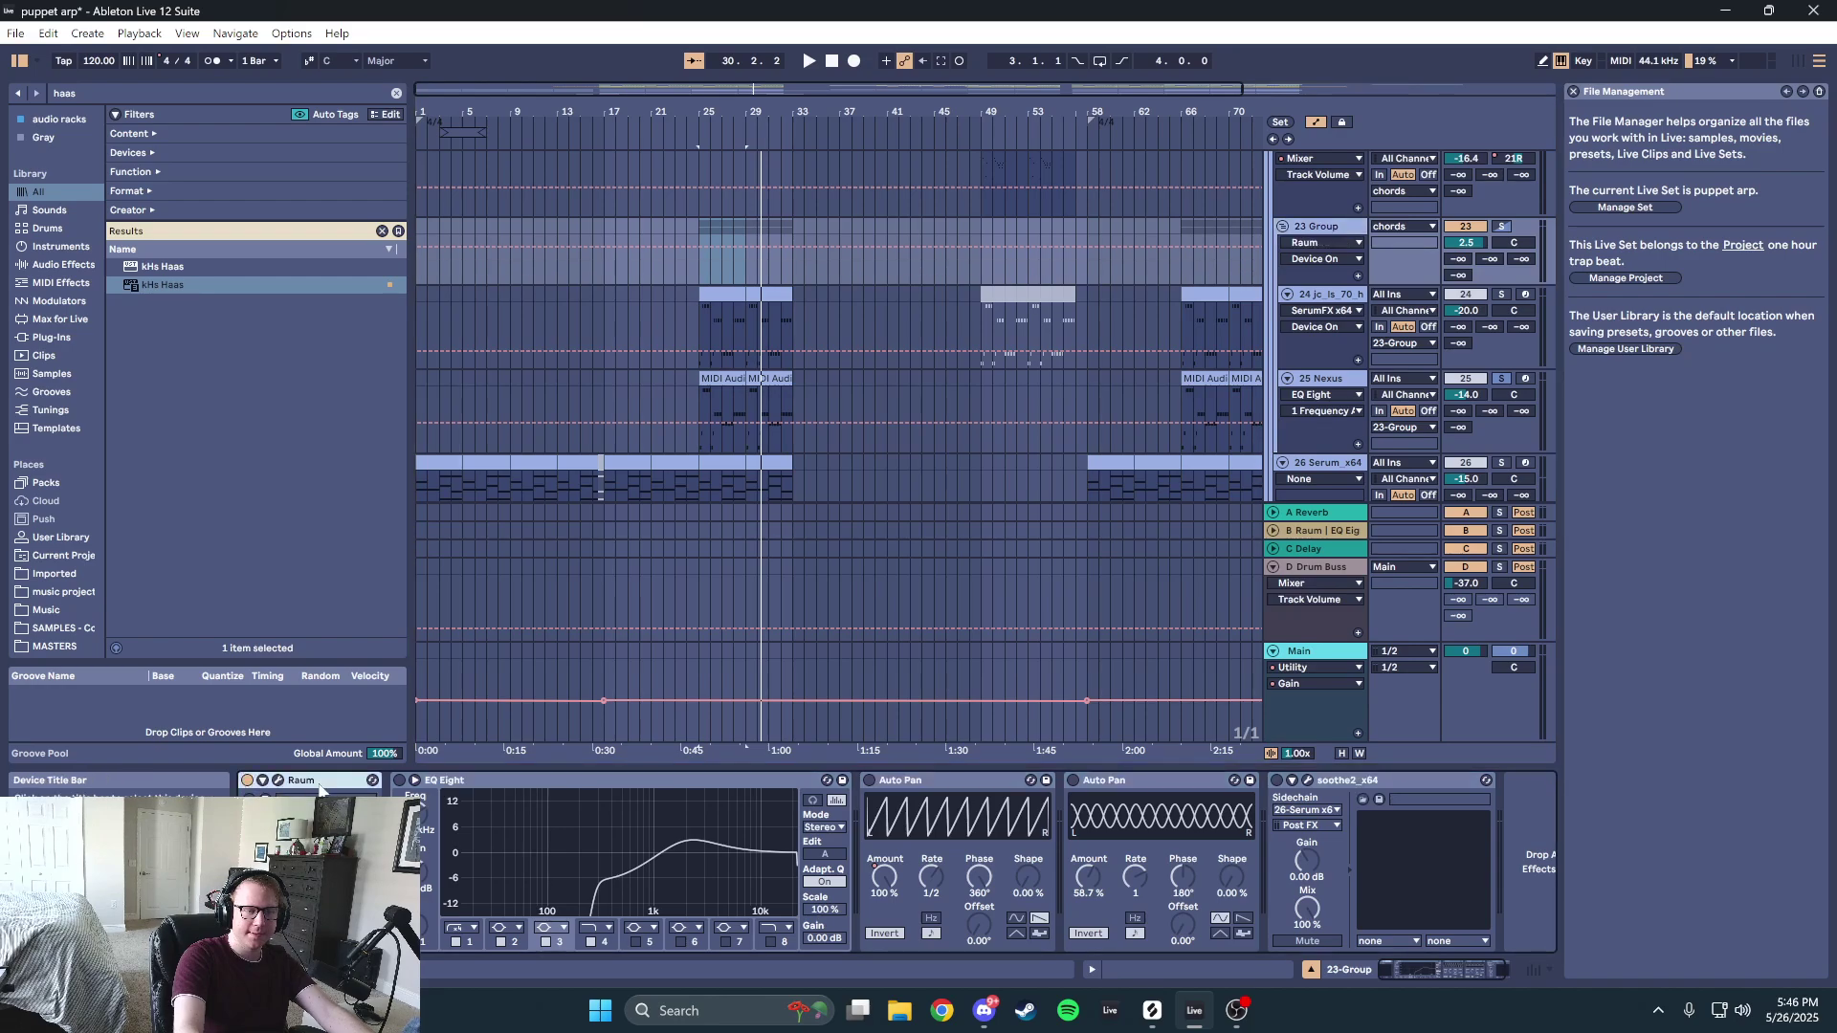
key("space")
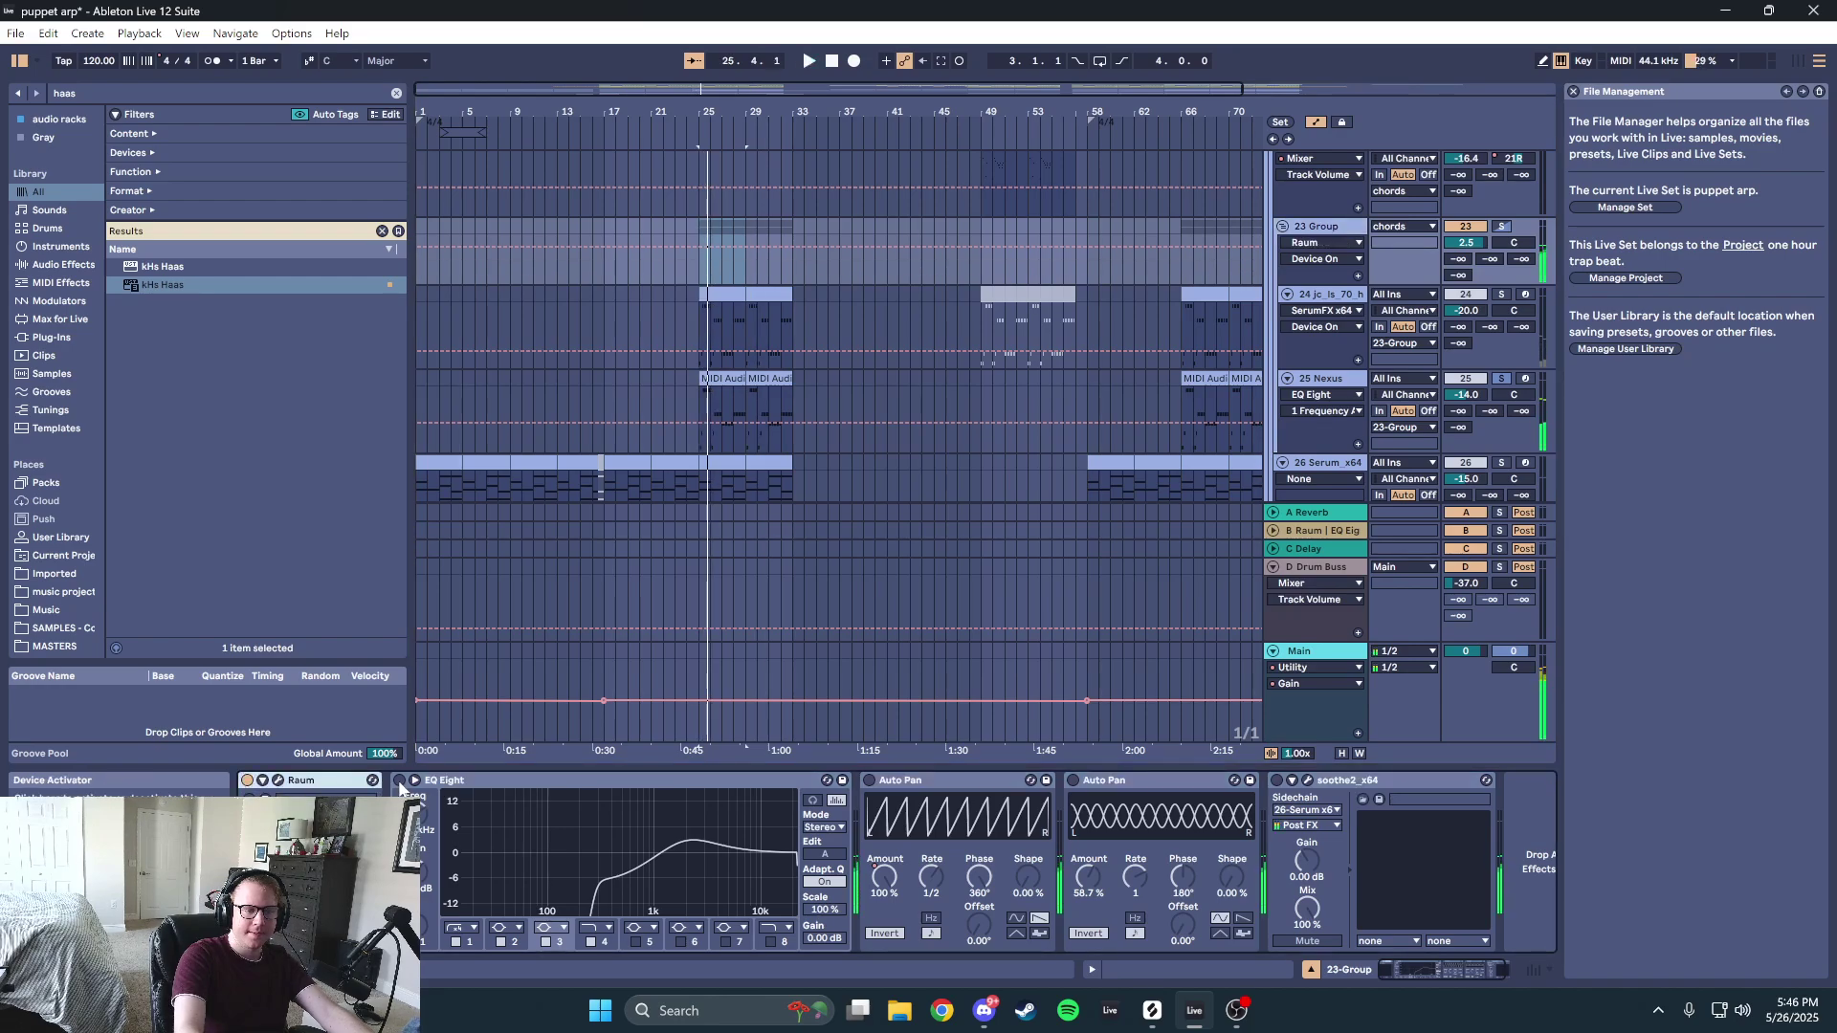
left_click(400, 781)
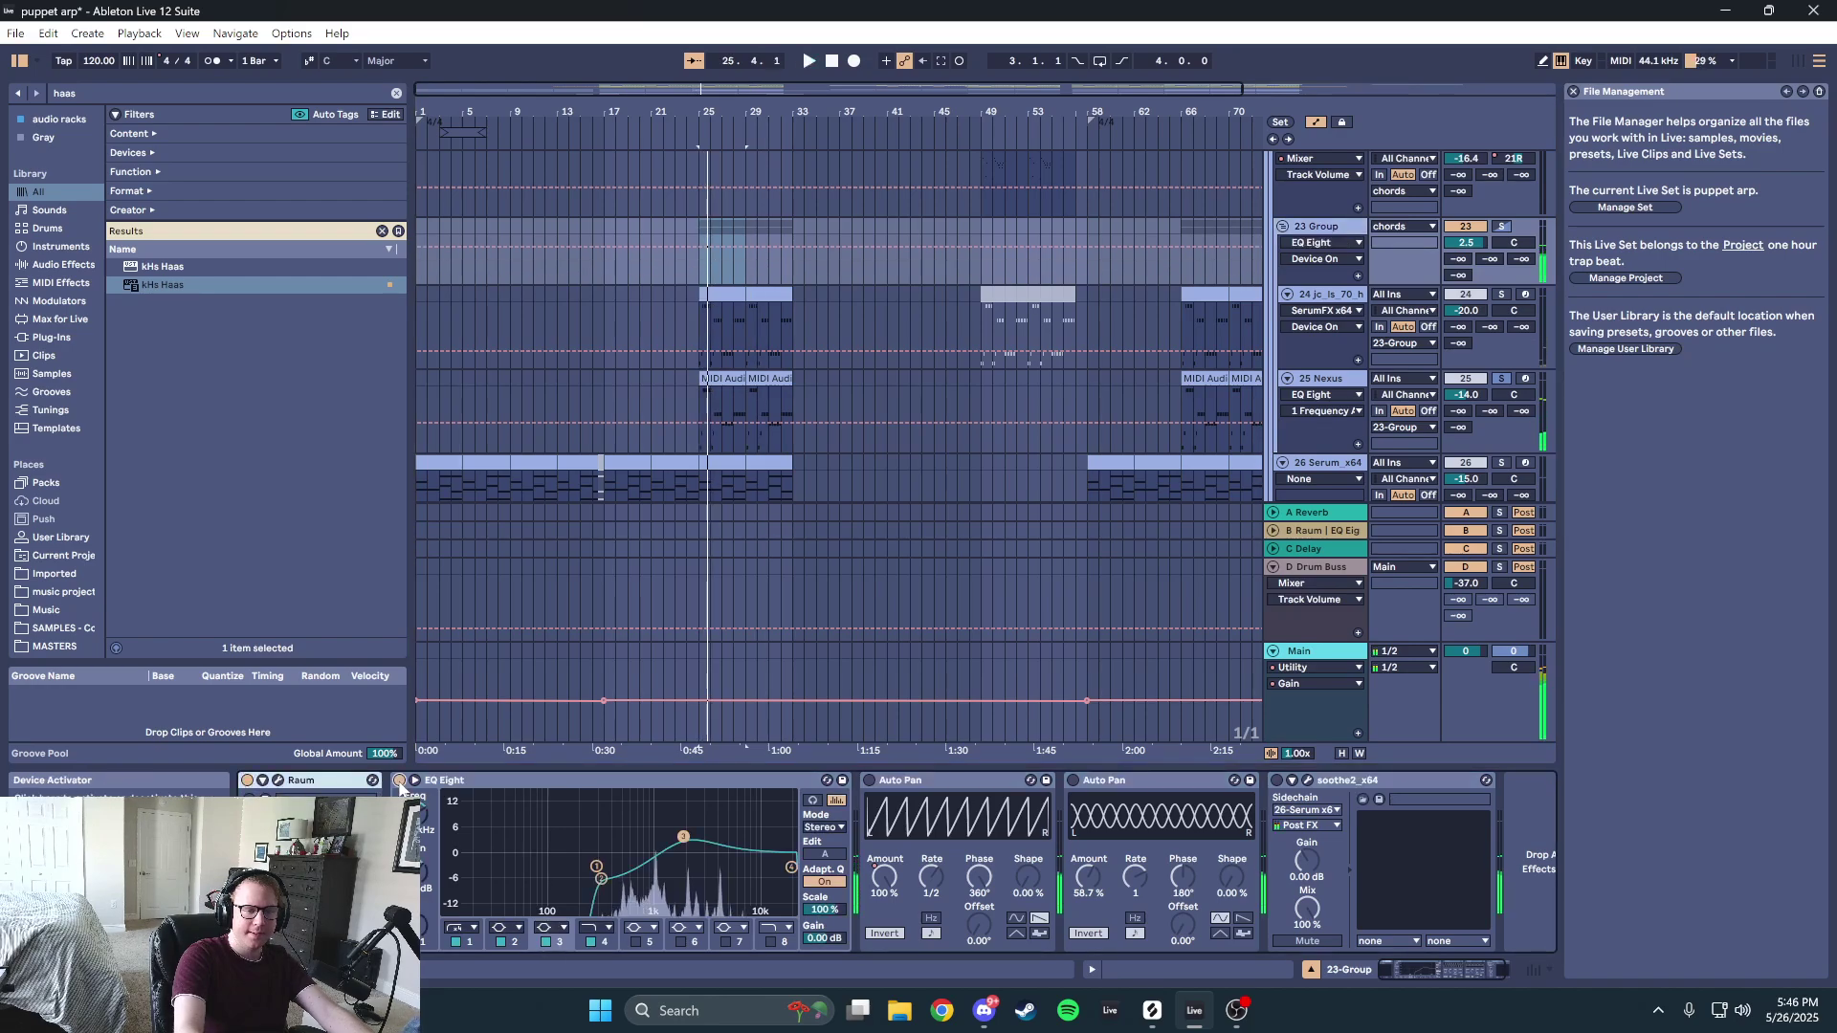
- Turn on the first Auto Pan on 23 Group, and show the device chain of 26 Serum_x64
left_click(868, 781)
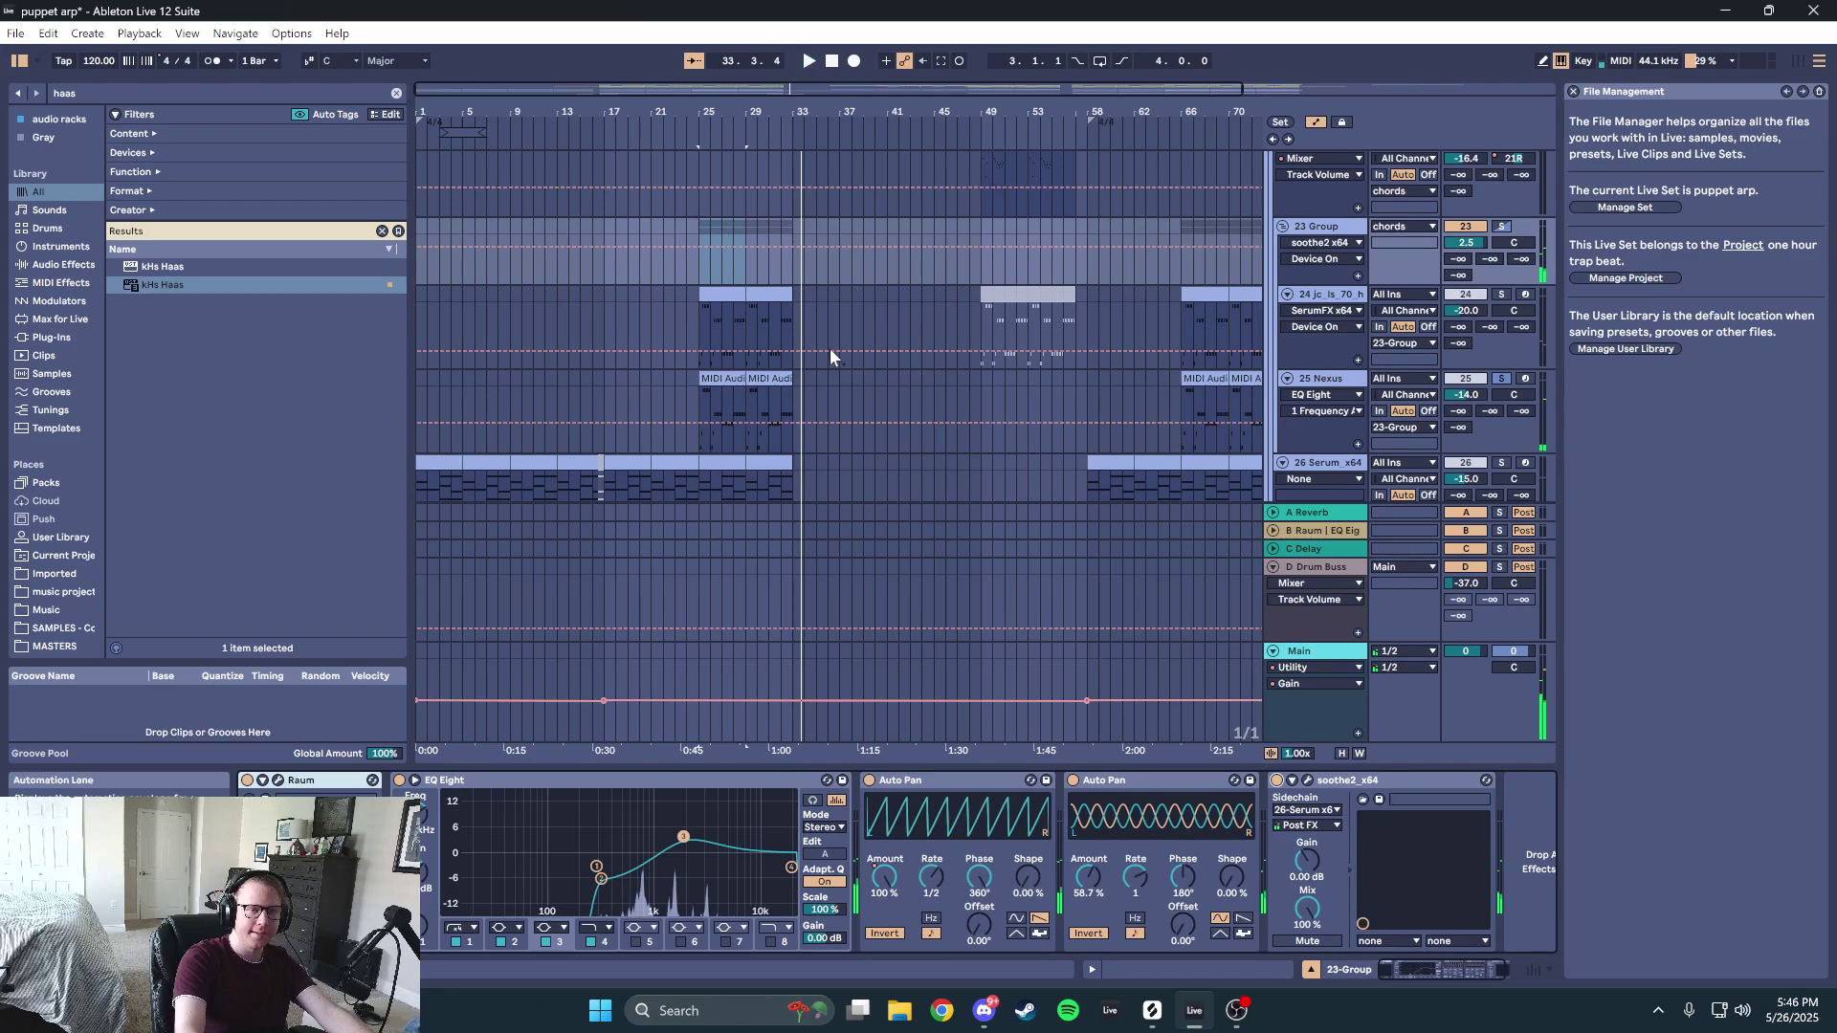
scroll(794, 302, "up", 10)
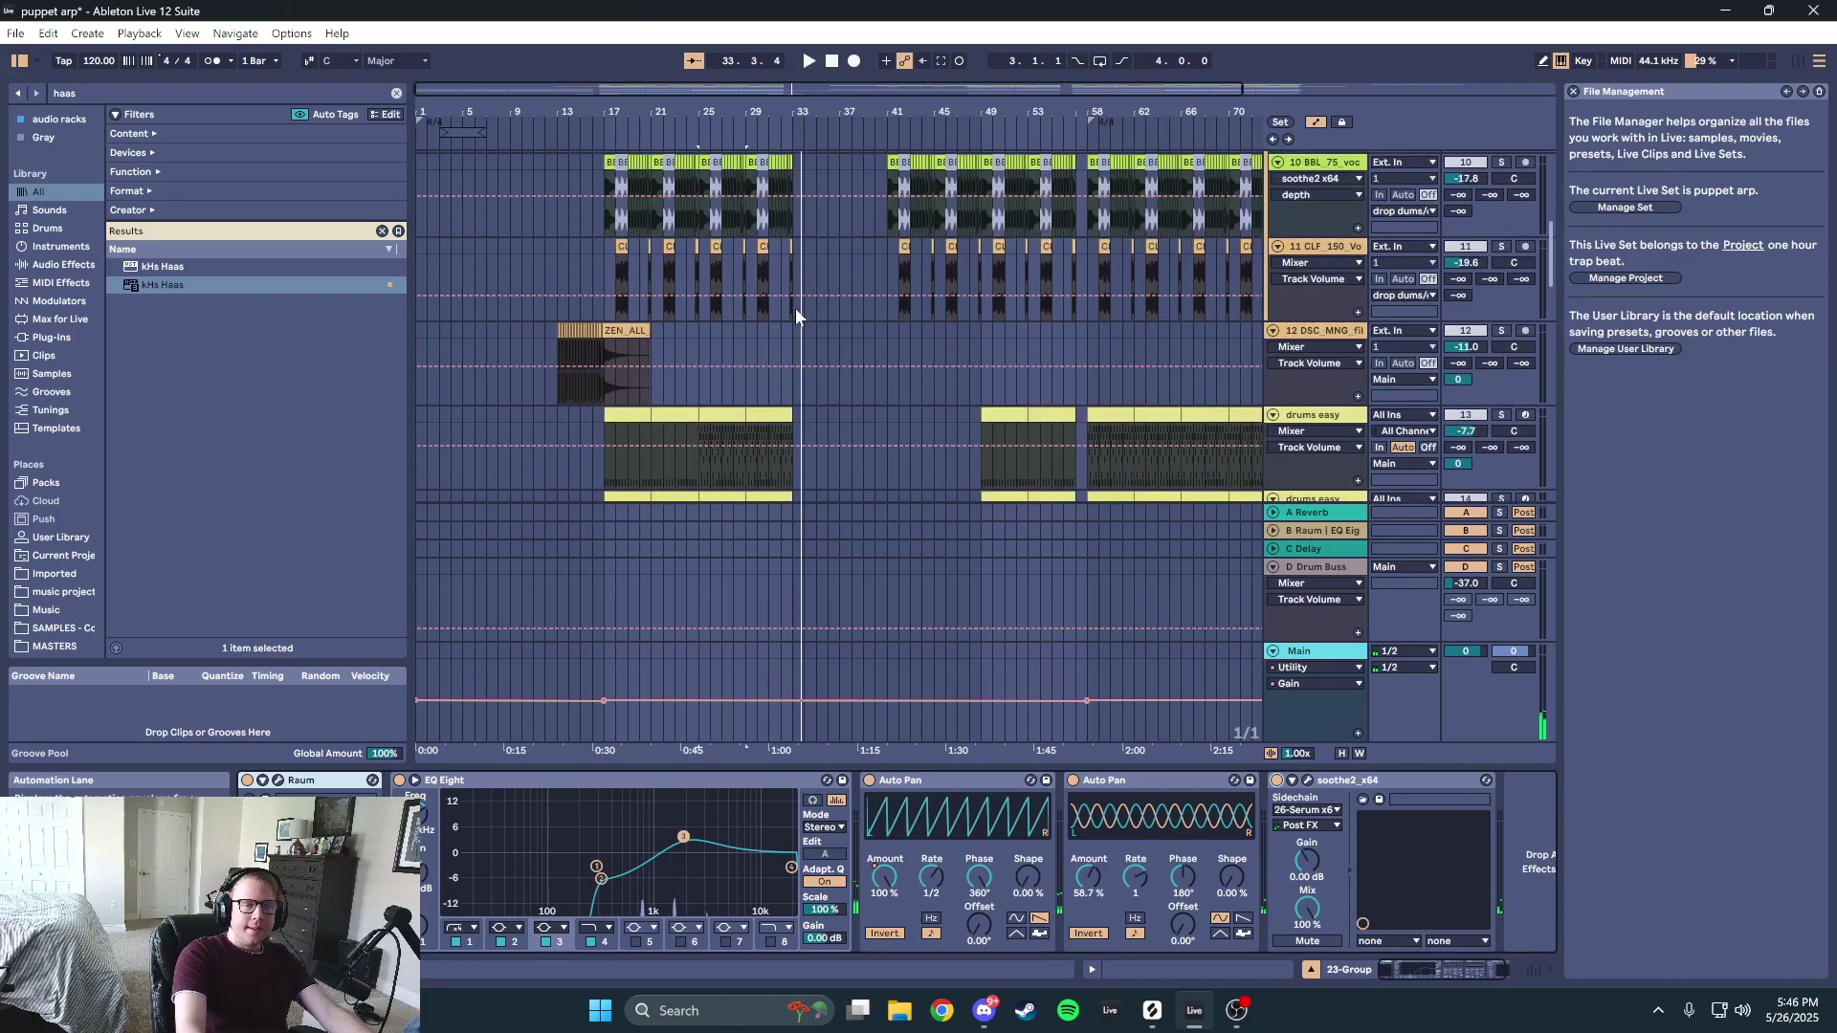
scroll(795, 308, "up", 4)
scroll(1062, 468, "down", 15)
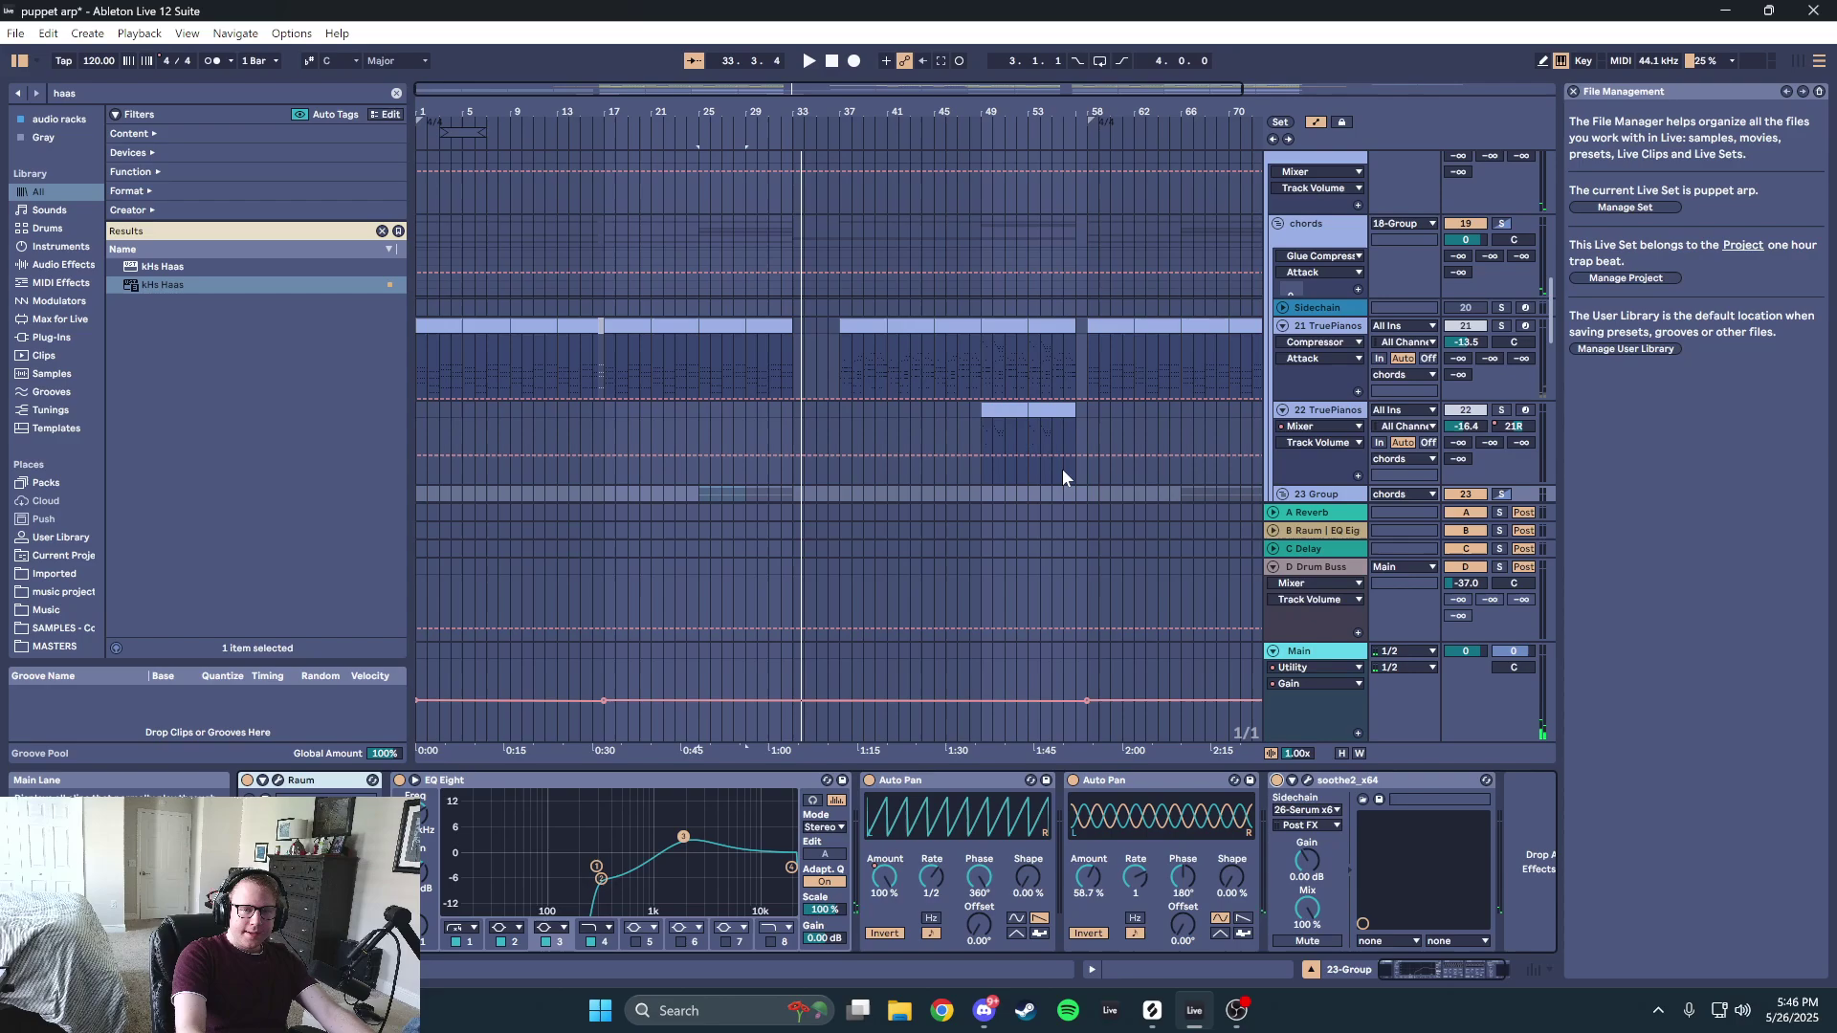
scroll(1236, 341, "up", 1)
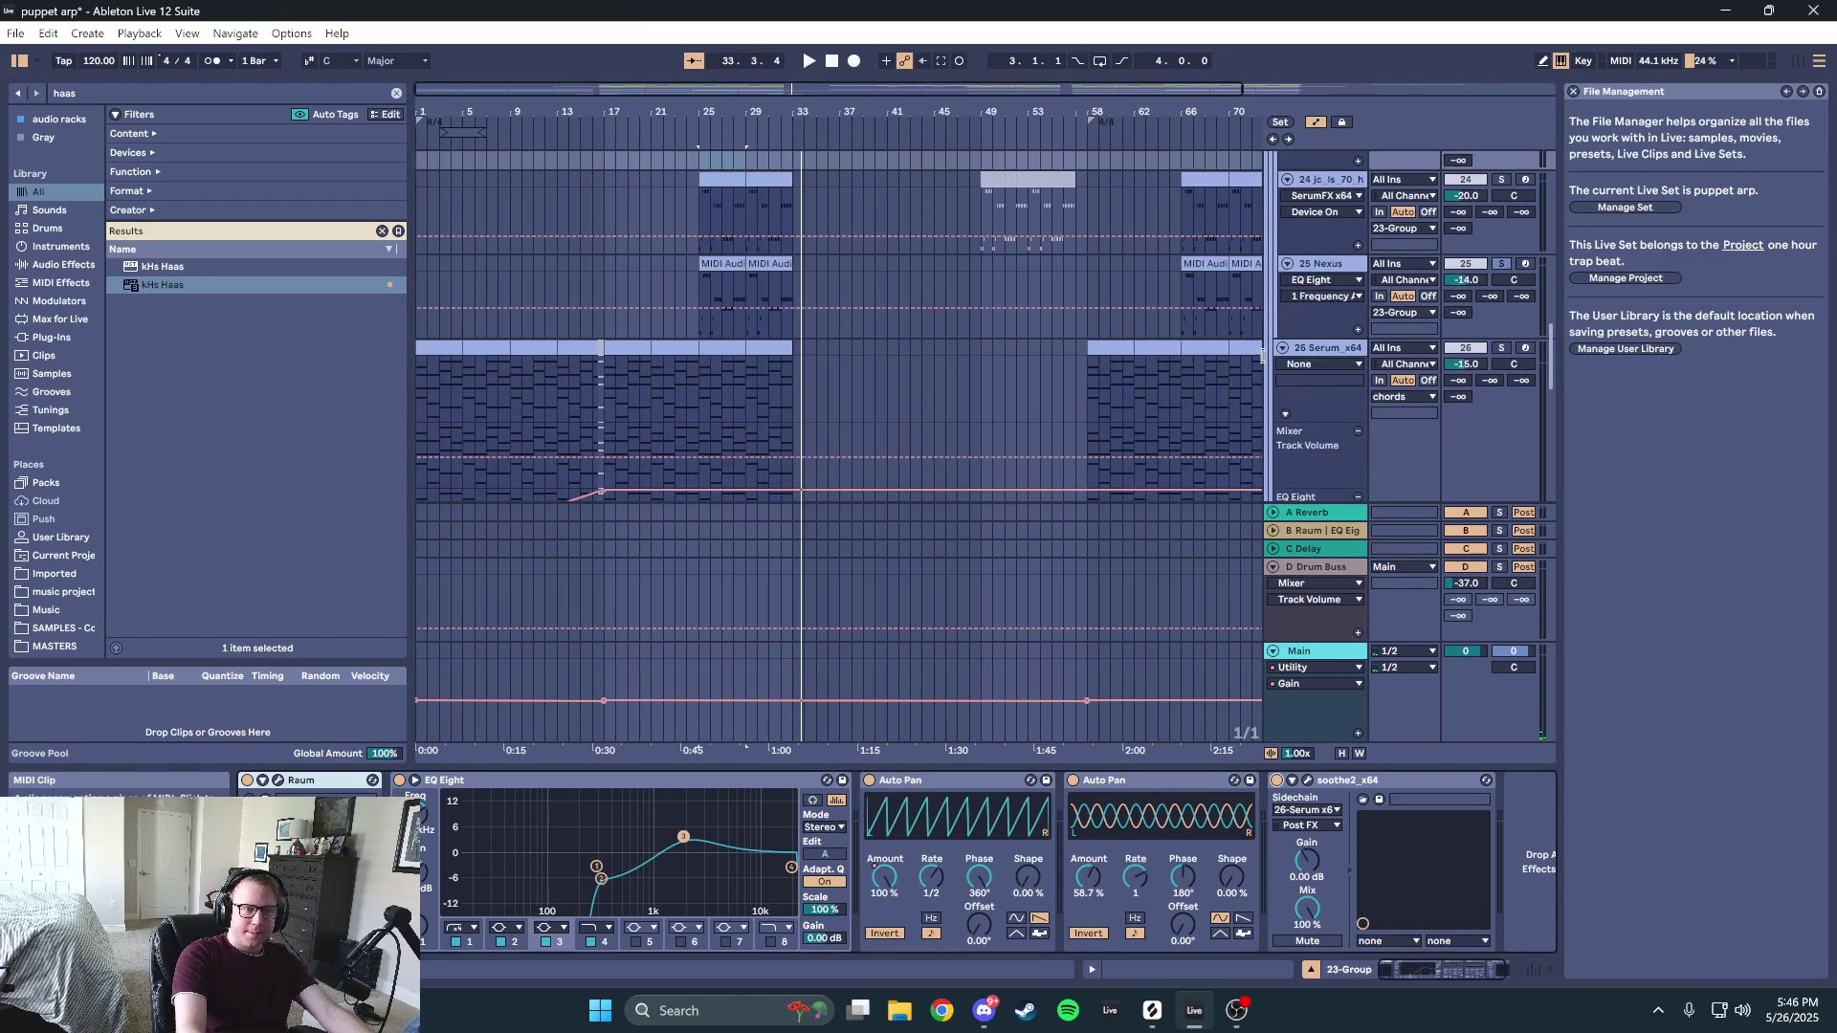
left_click(1322, 349)
scroll(1139, 327, "up", 5)
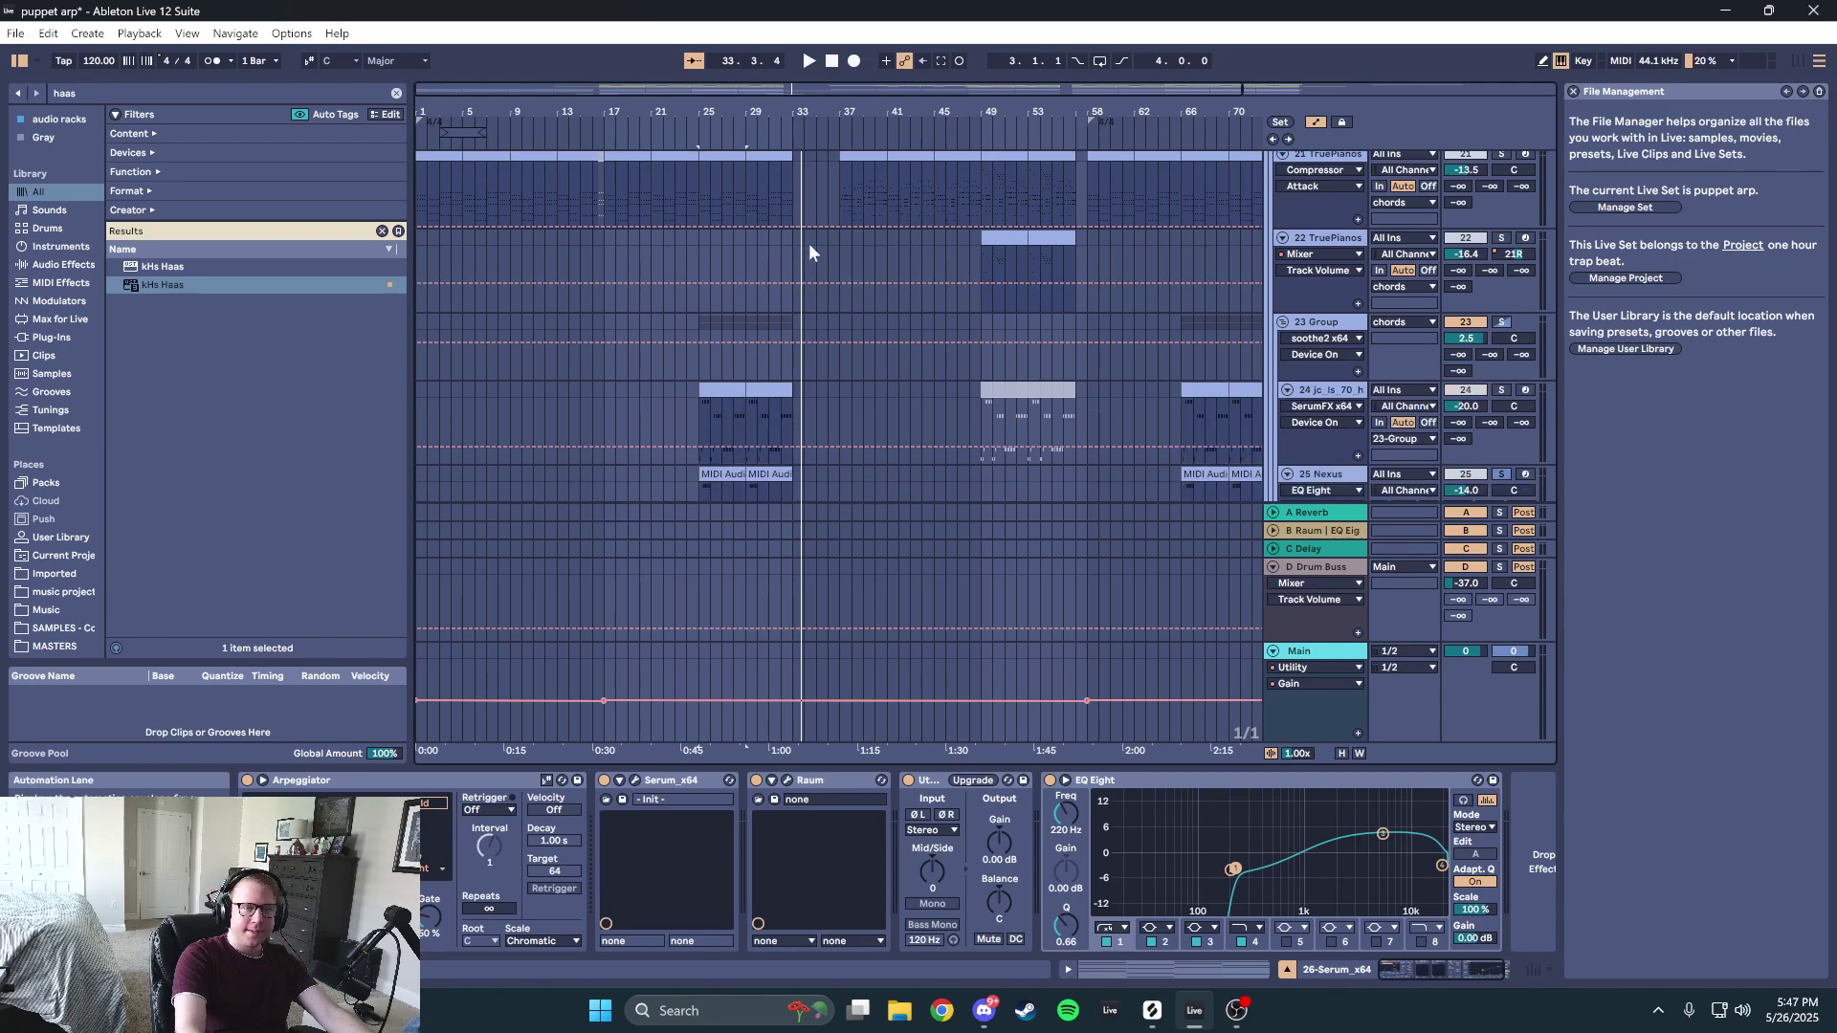
- Play the arrangement from bar 32 and clear the solo at 18 Group to hear the full mix while looking over the drum tracks
left_click(795, 246)
key("space")
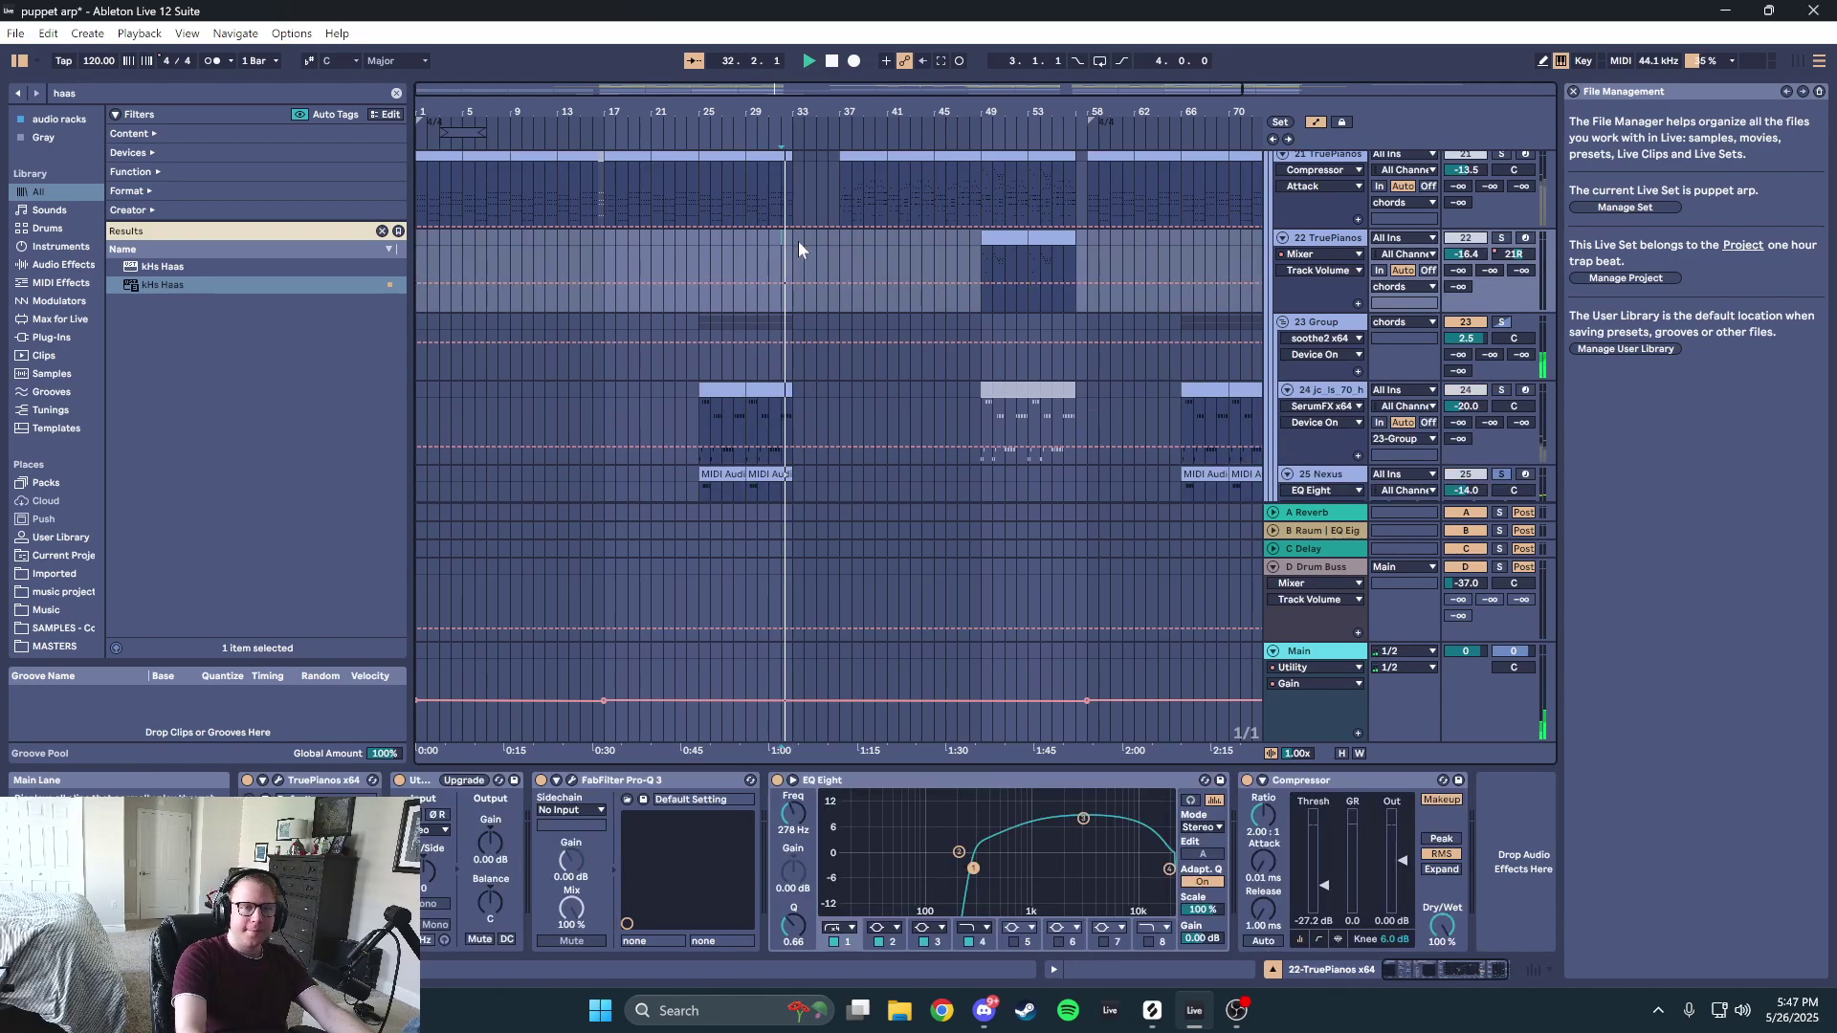
scroll(813, 247, "up", 8)
left_click(1495, 277)
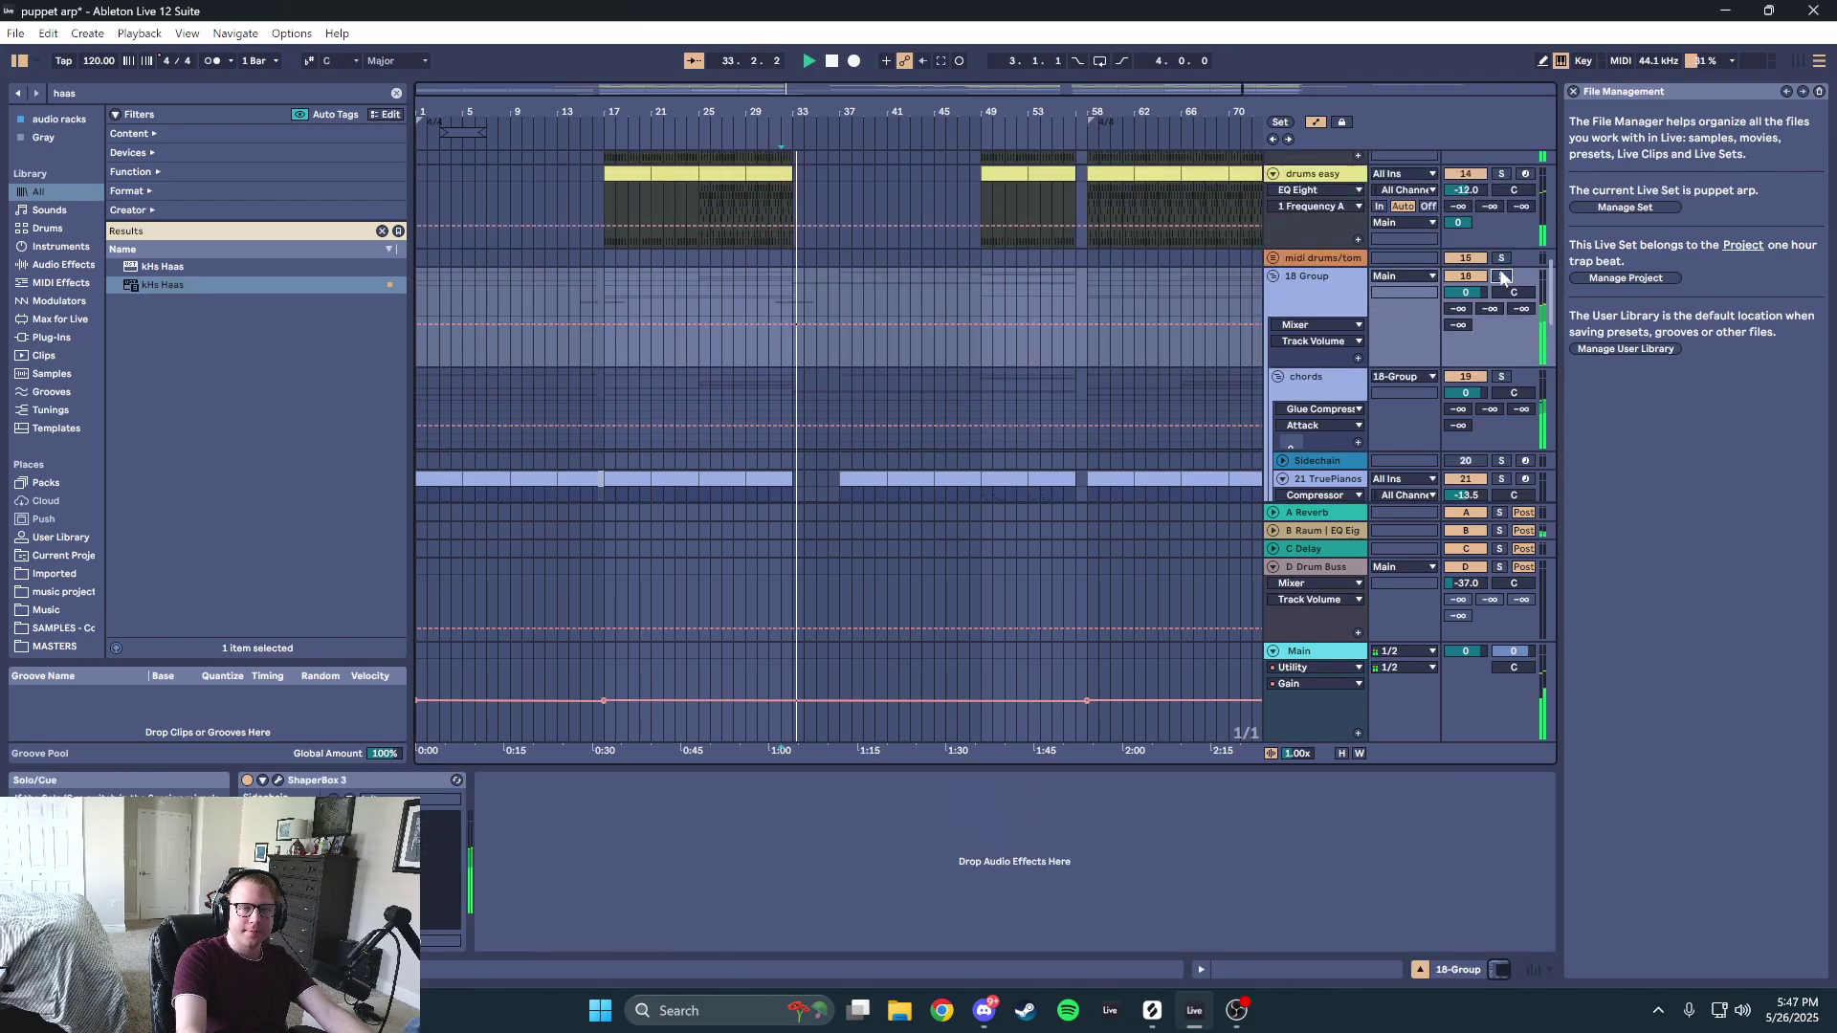
scroll(939, 324, "up", 6)
scroll(933, 327, "down", 8)
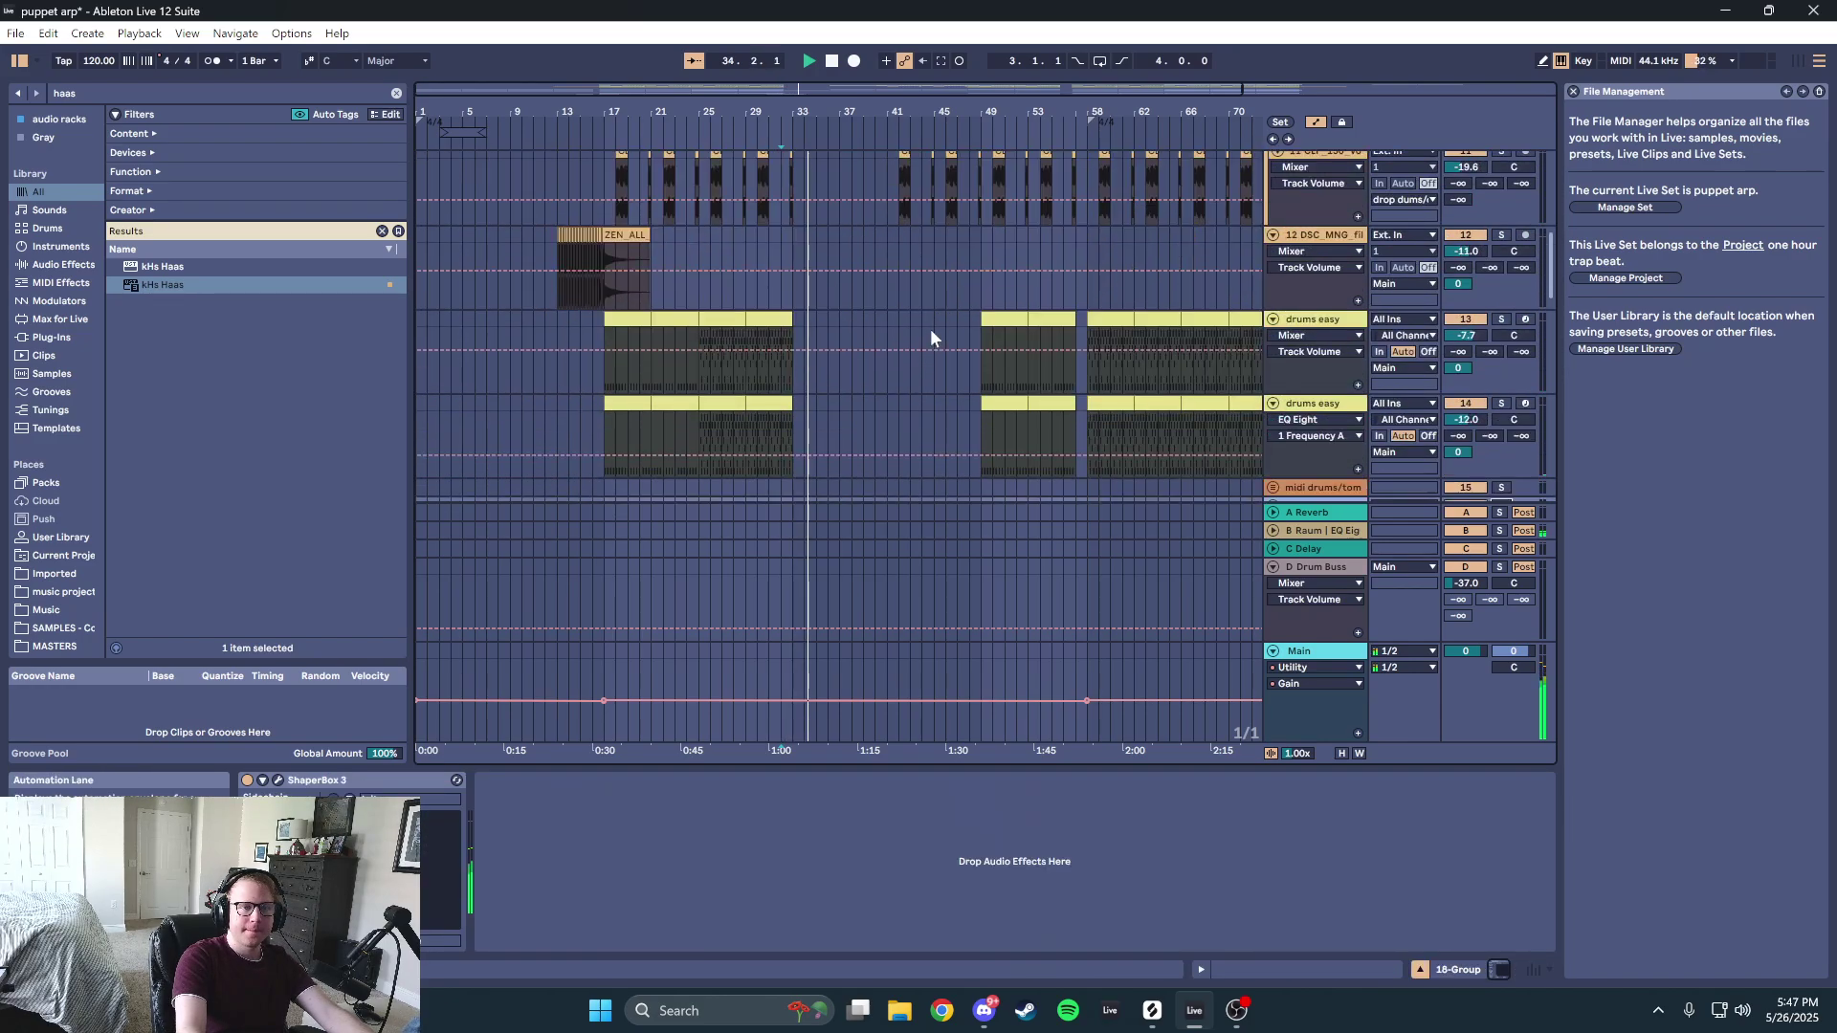
scroll(928, 329, "up", 3)
scroll(928, 329, "down", 4)
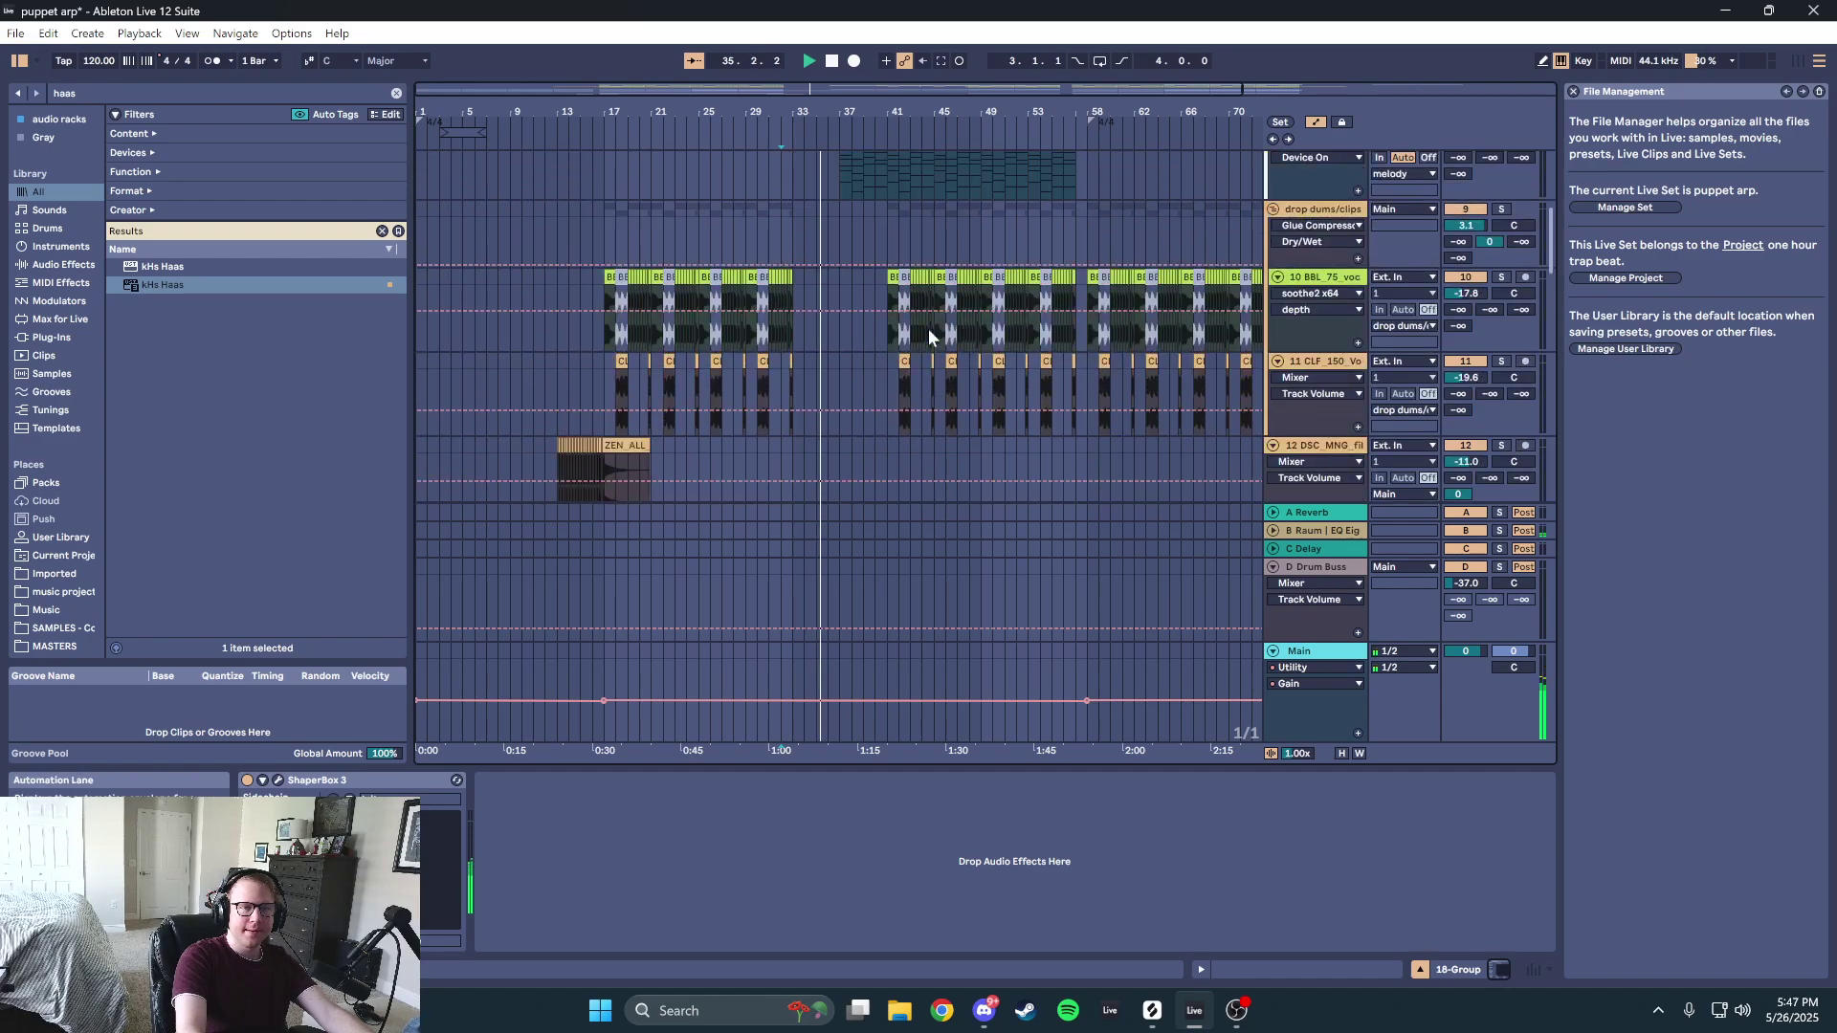
- Select the 27 Serum_x64 clip at bar 33, open its Serum window and inspect the oscillator and FX pages
scroll(923, 323, "down", 6)
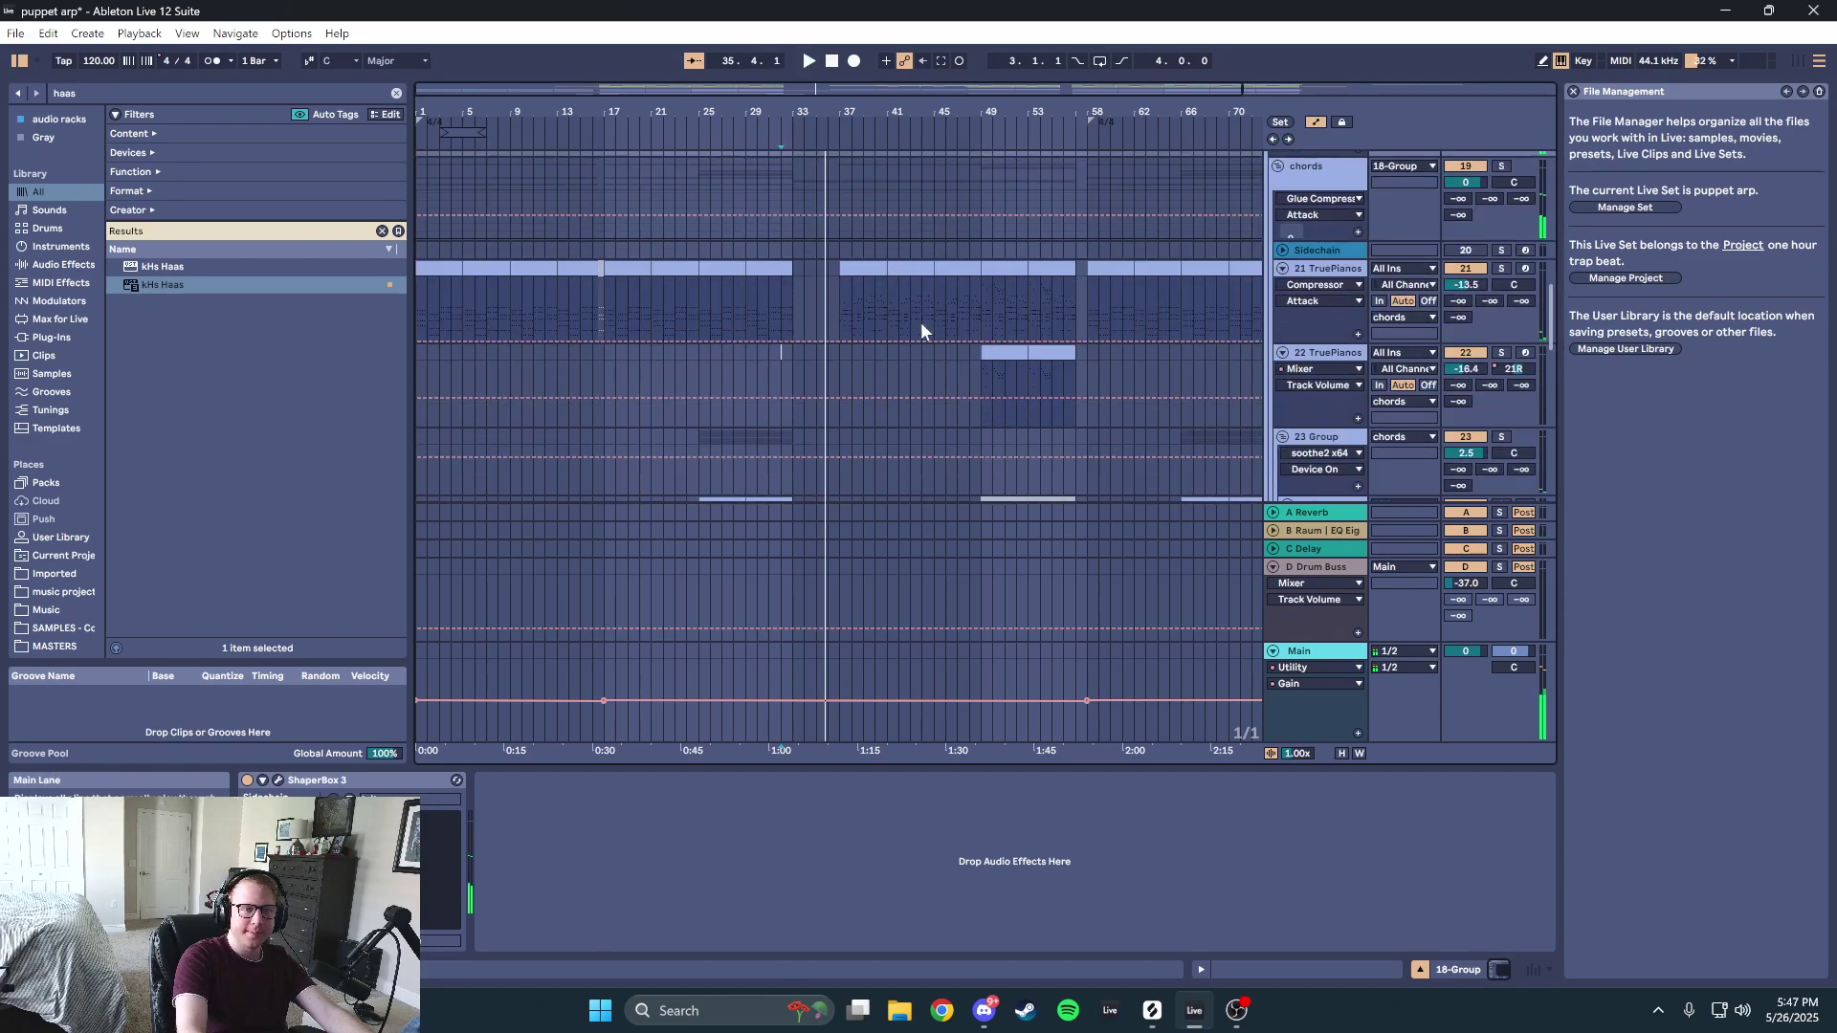
scroll(922, 323, "up", 2)
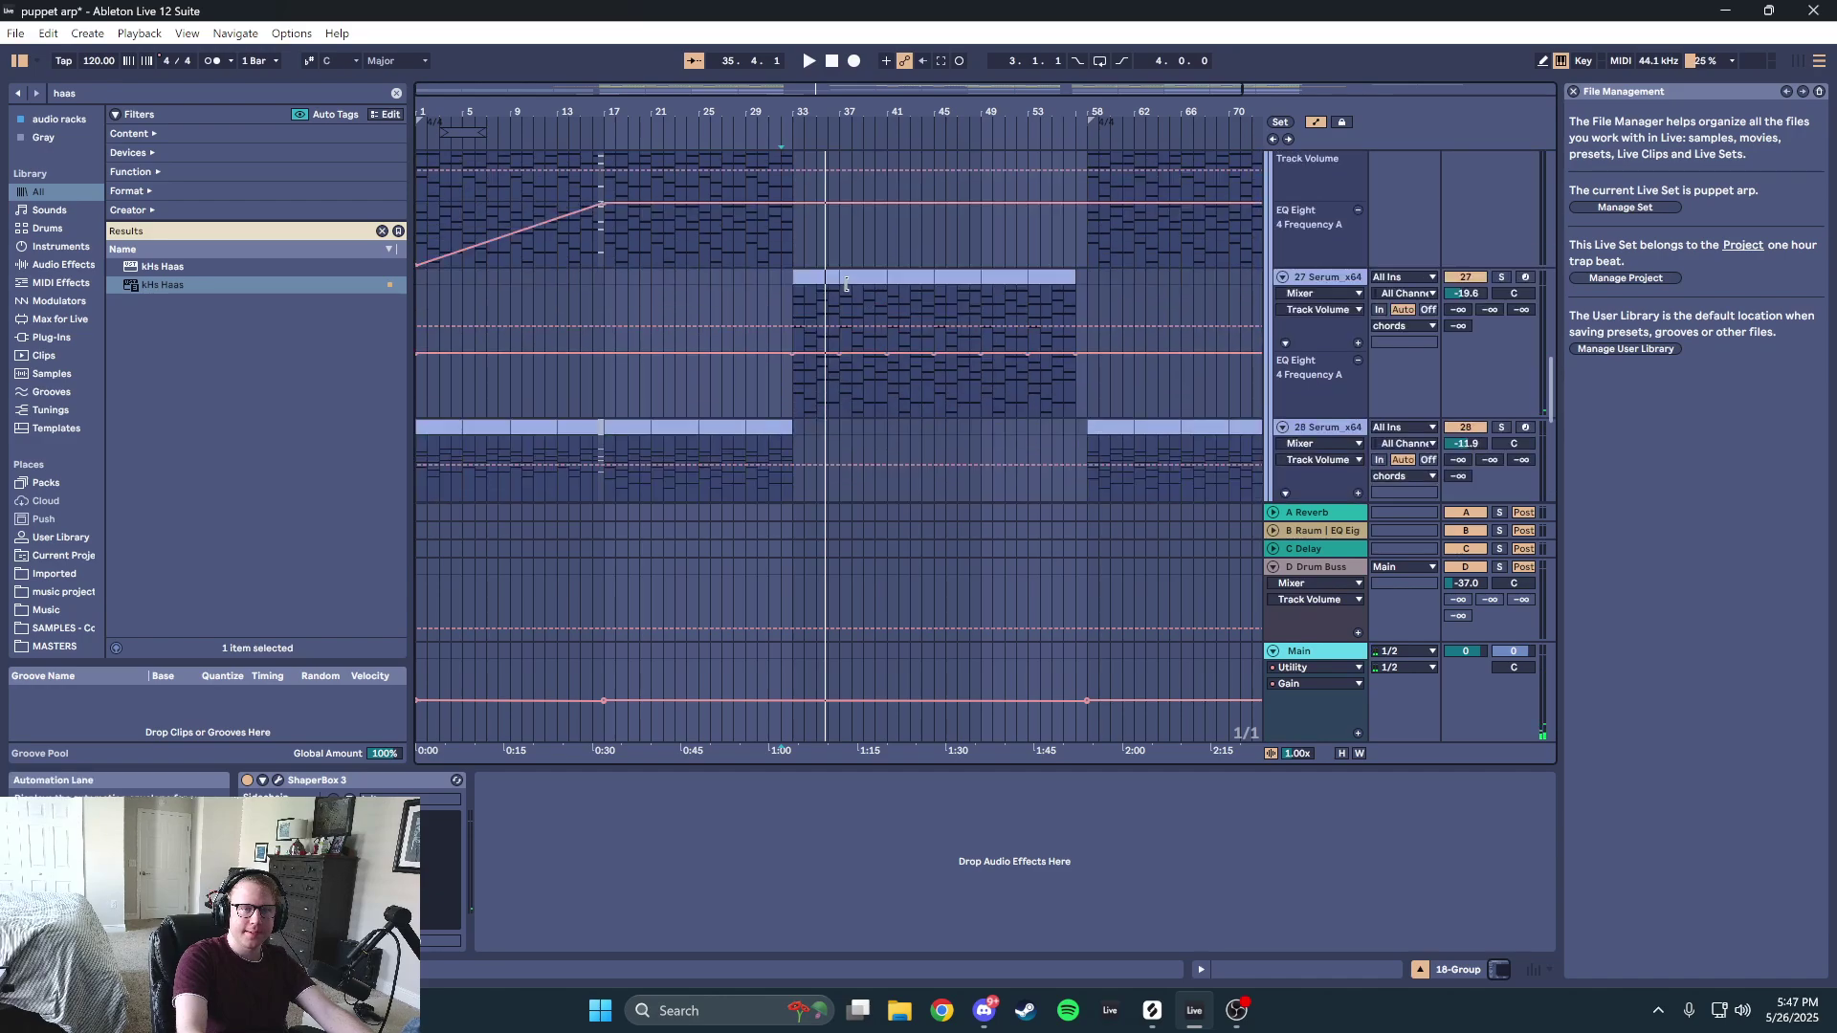
left_click(816, 280)
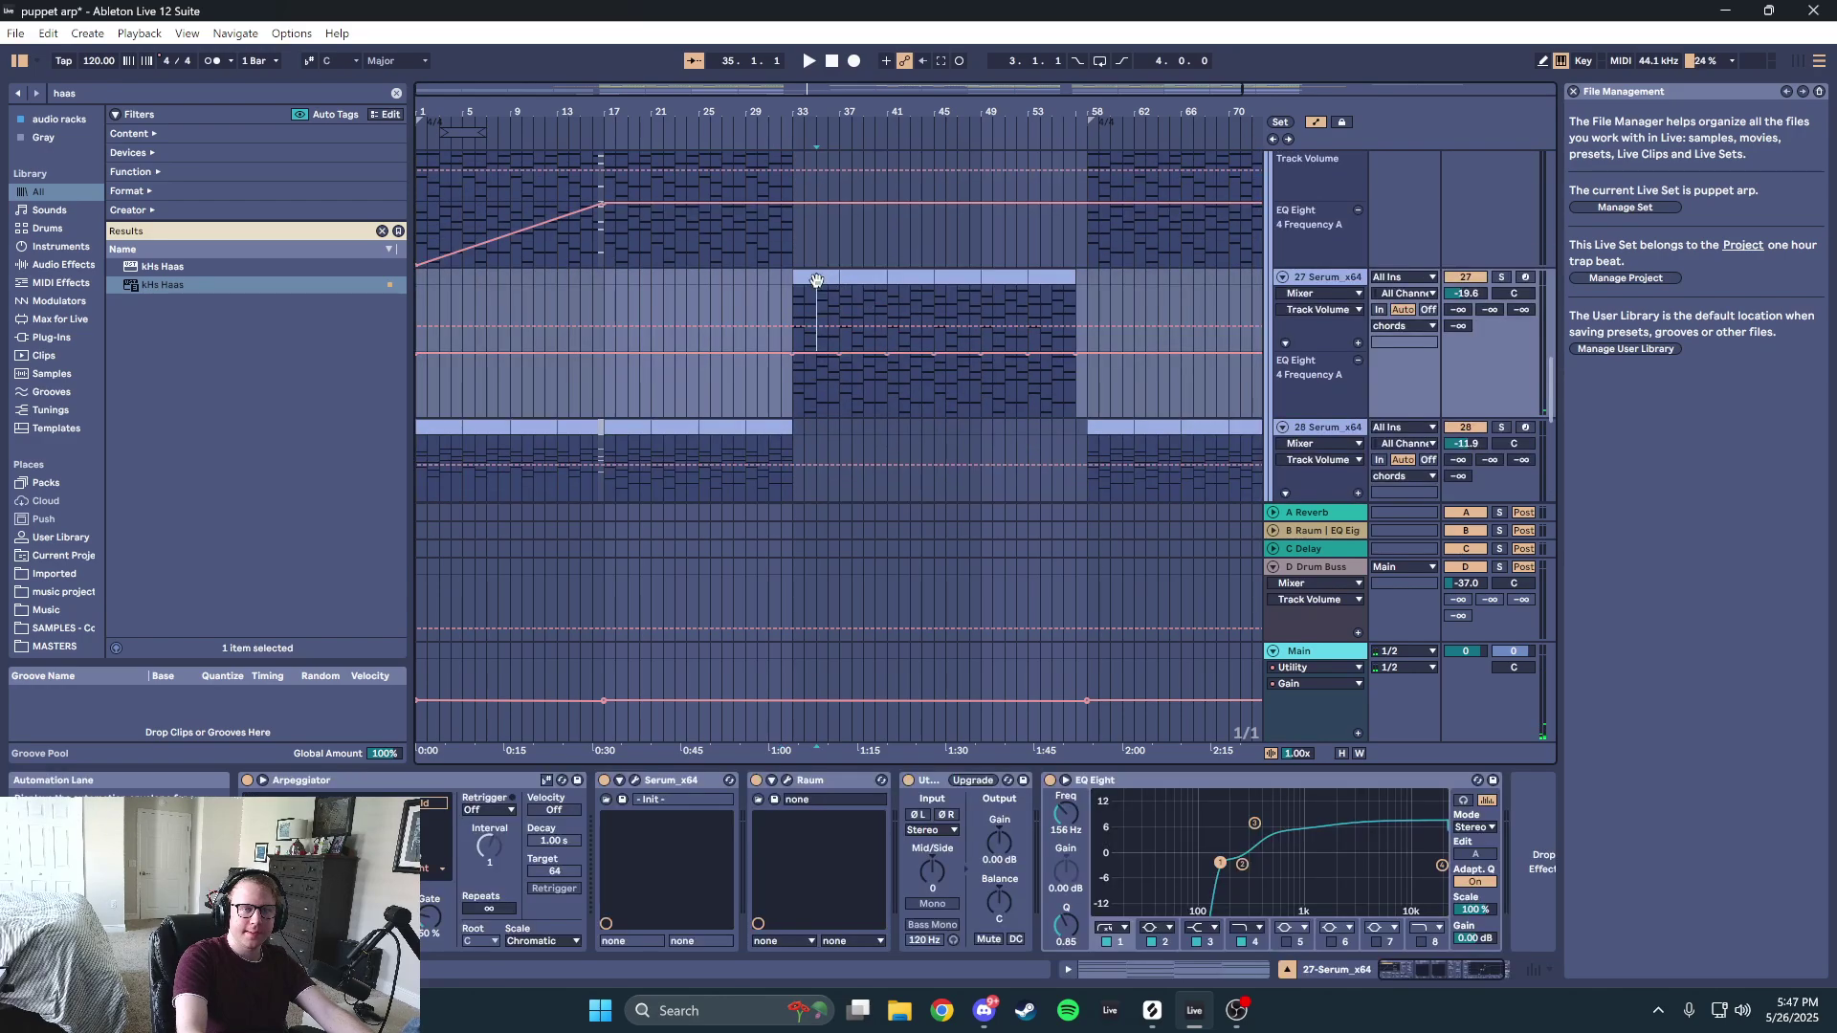
left_click(635, 780)
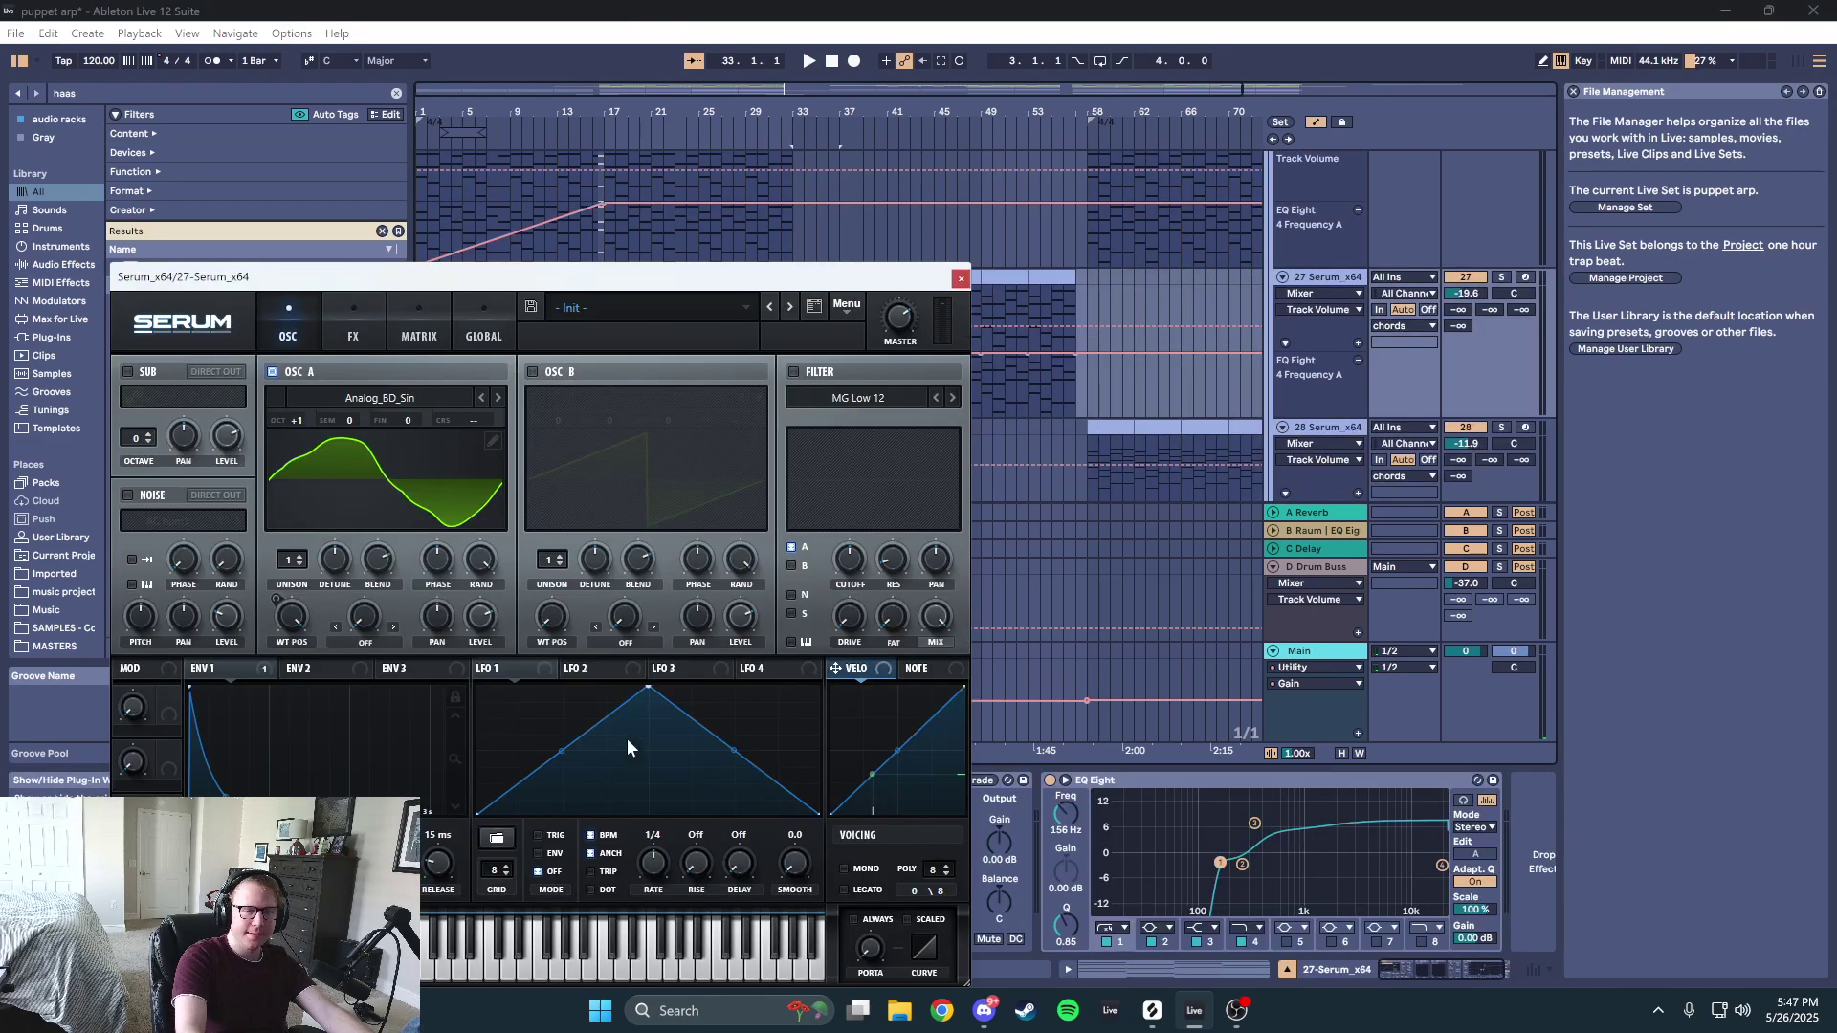
left_click(370, 312)
left_click(318, 323)
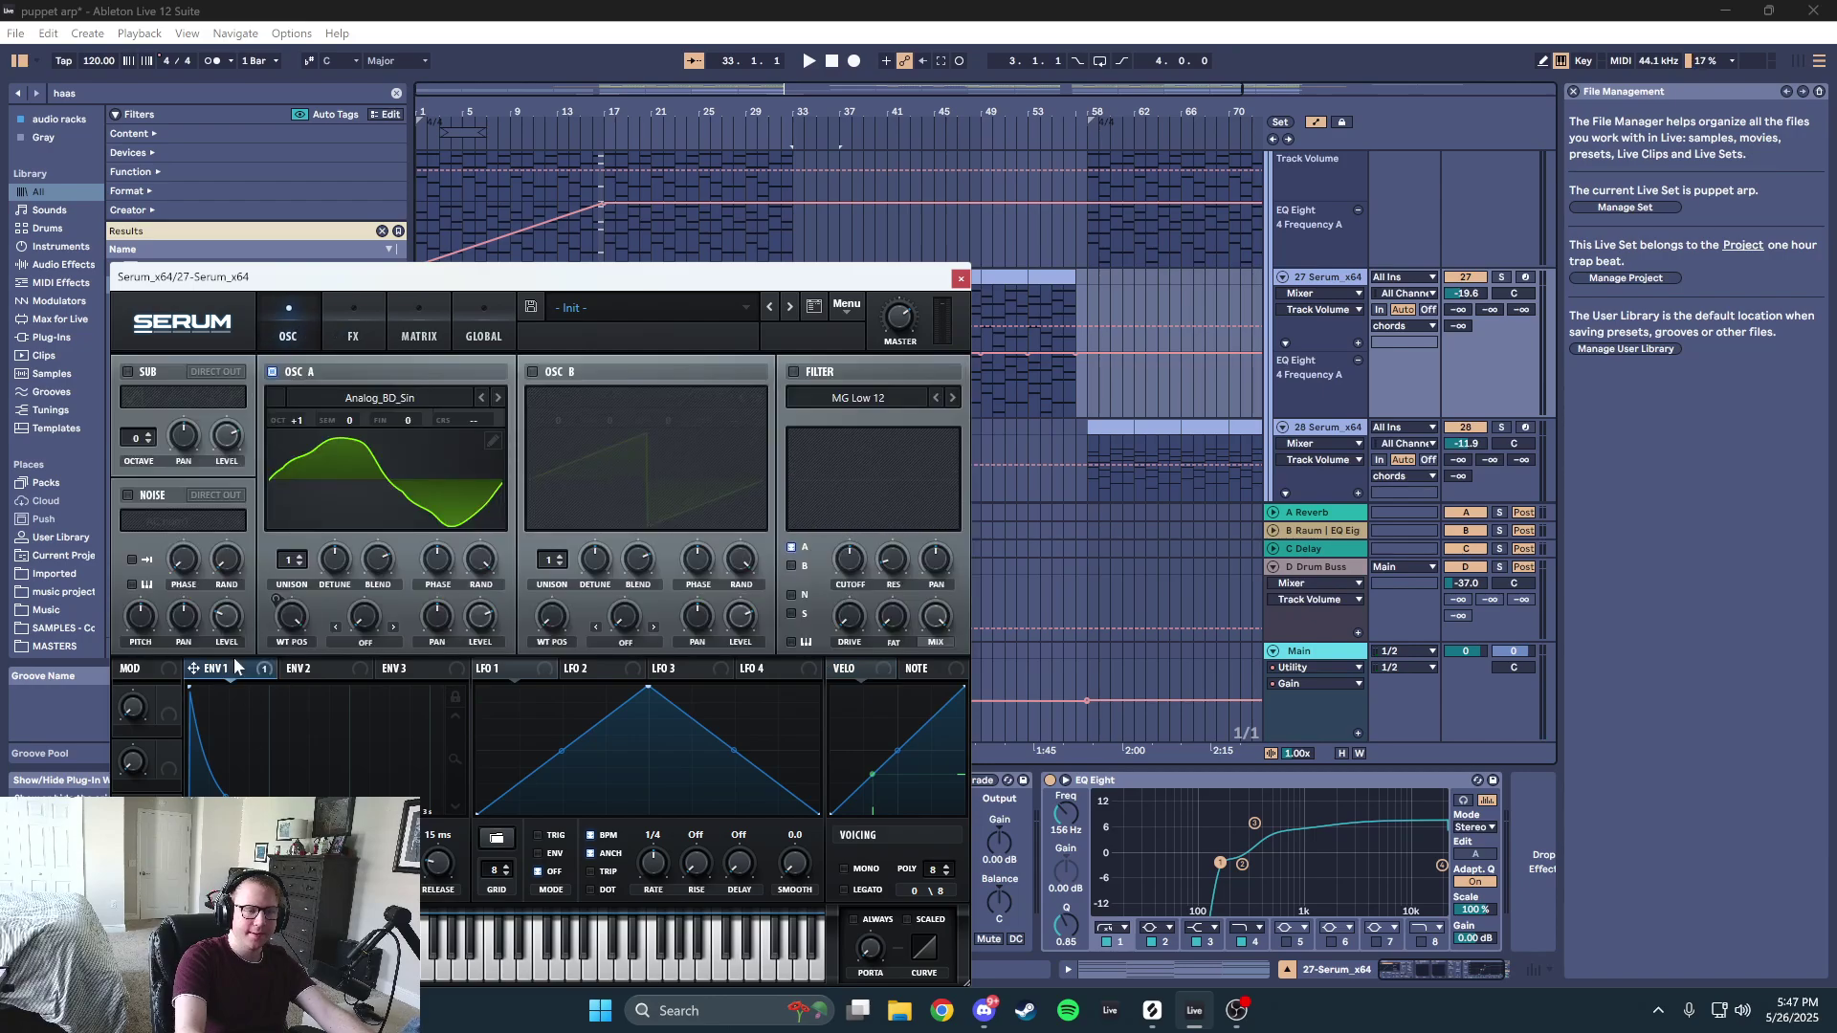
left_click(362, 340)
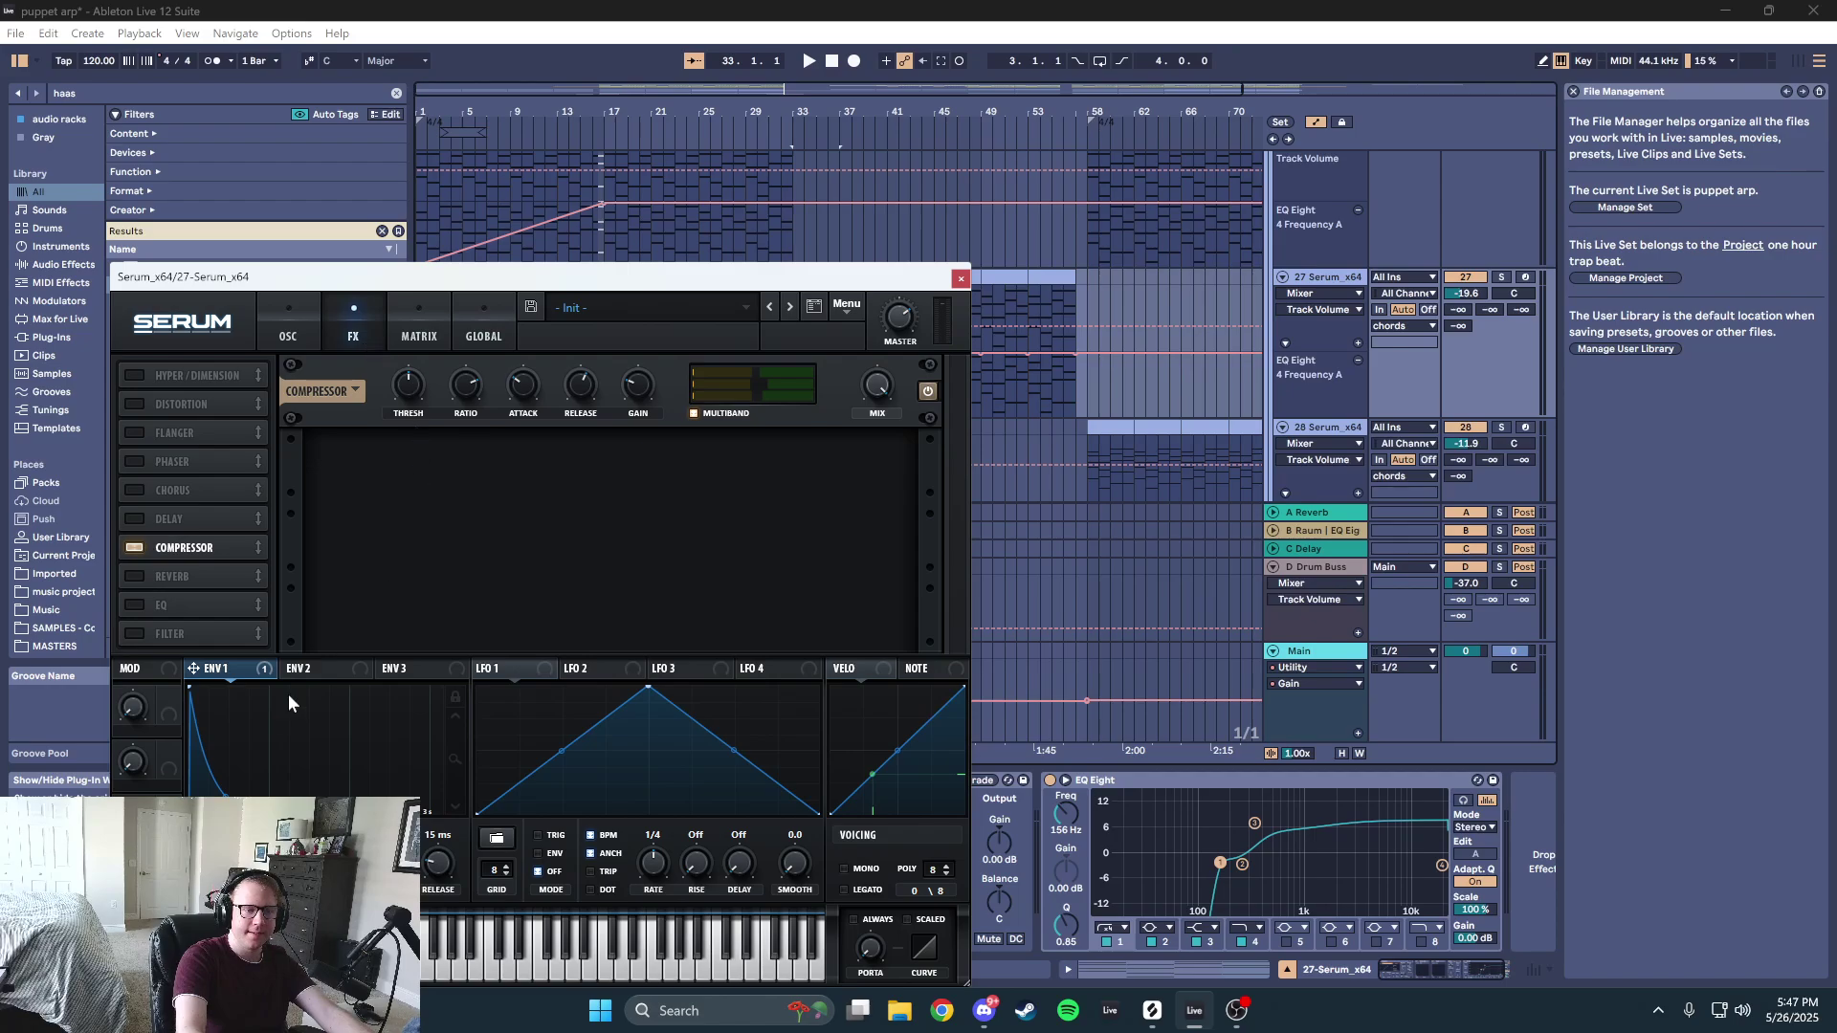
left_click(290, 335)
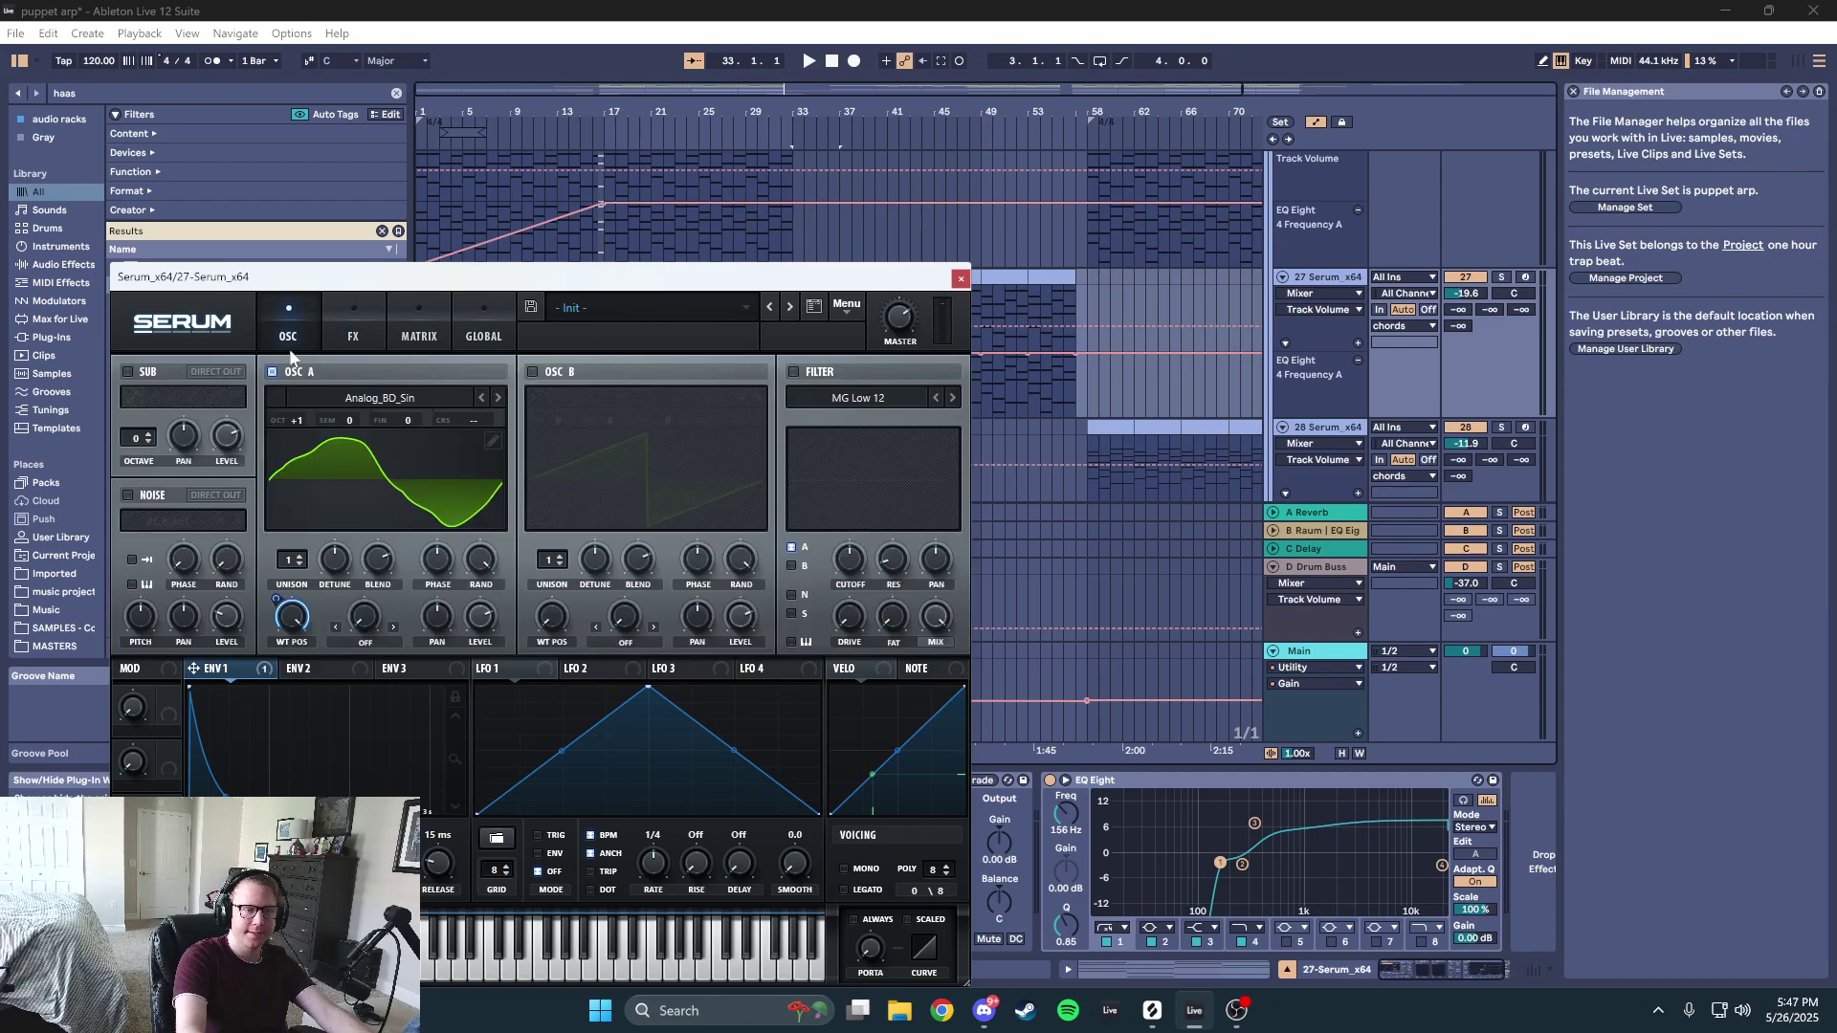
- Inspect Oscillator A's WT Pos modulation options, the Analog wavetable list and the FX page, and close Serum
right_click(276, 609)
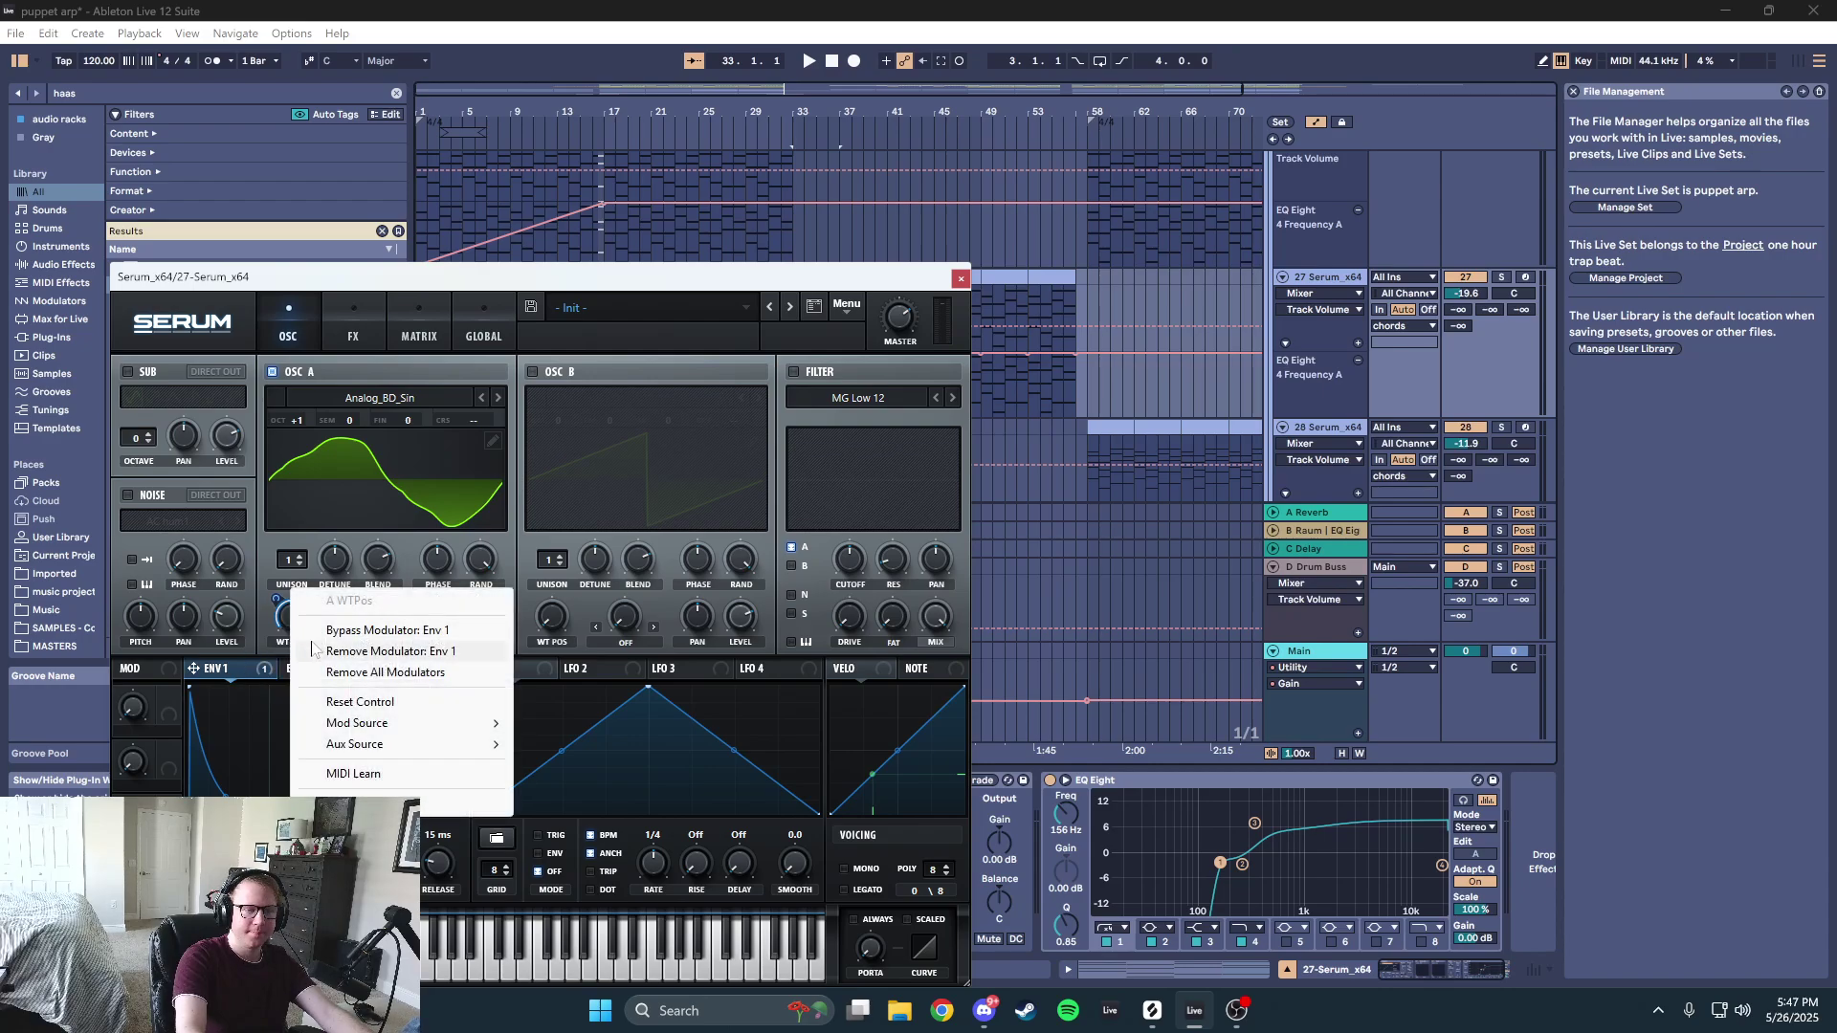
left_click(247, 668)
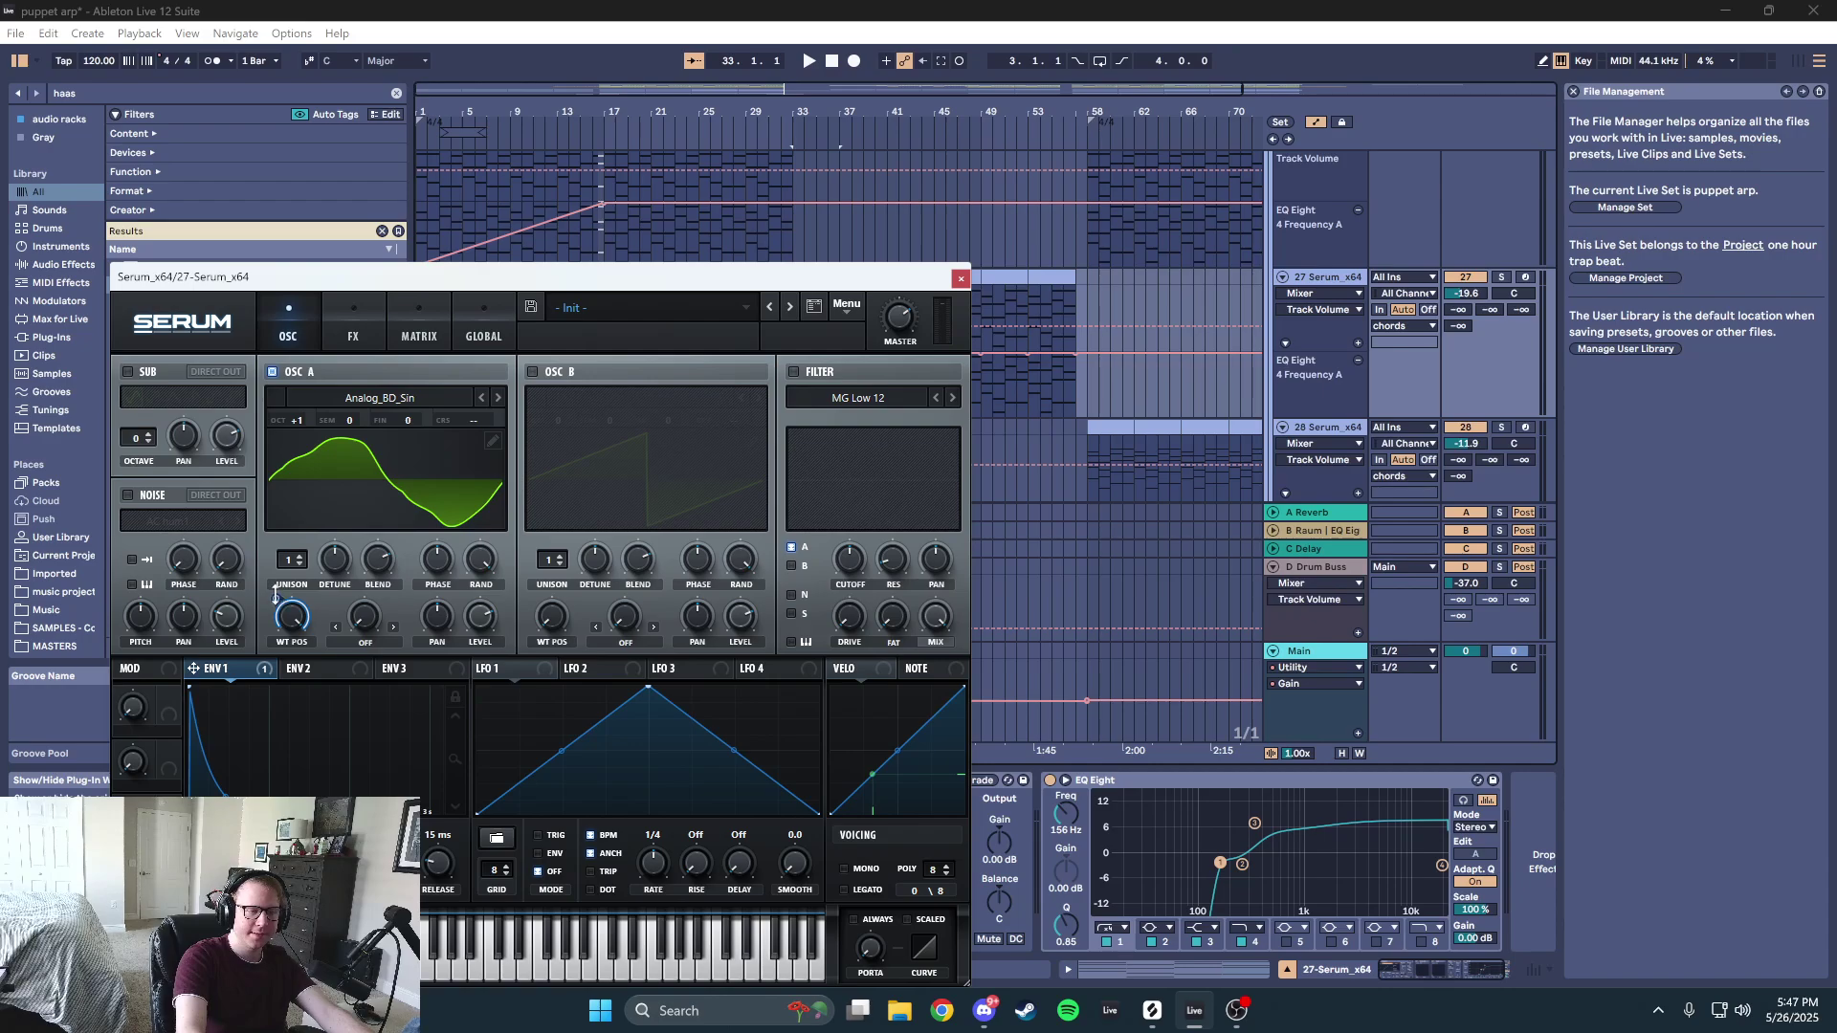
left_click(359, 398)
mouse_move(551, 467)
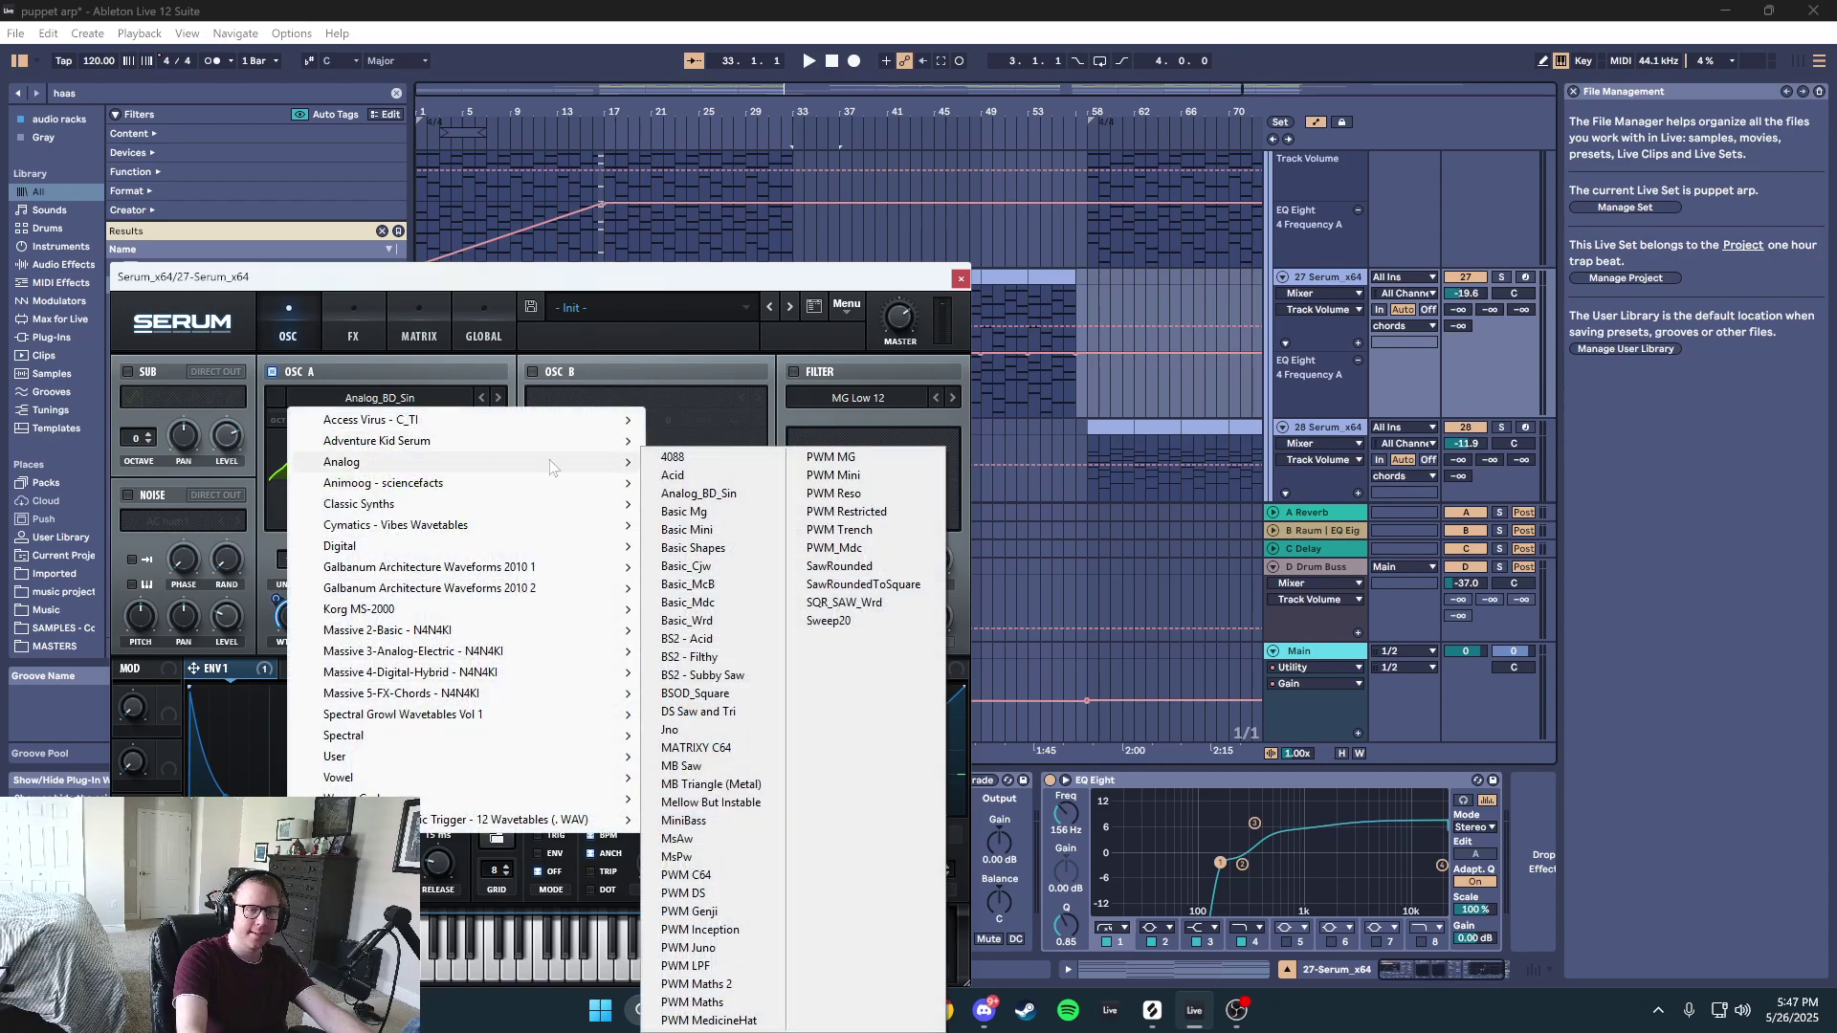
left_click(383, 332)
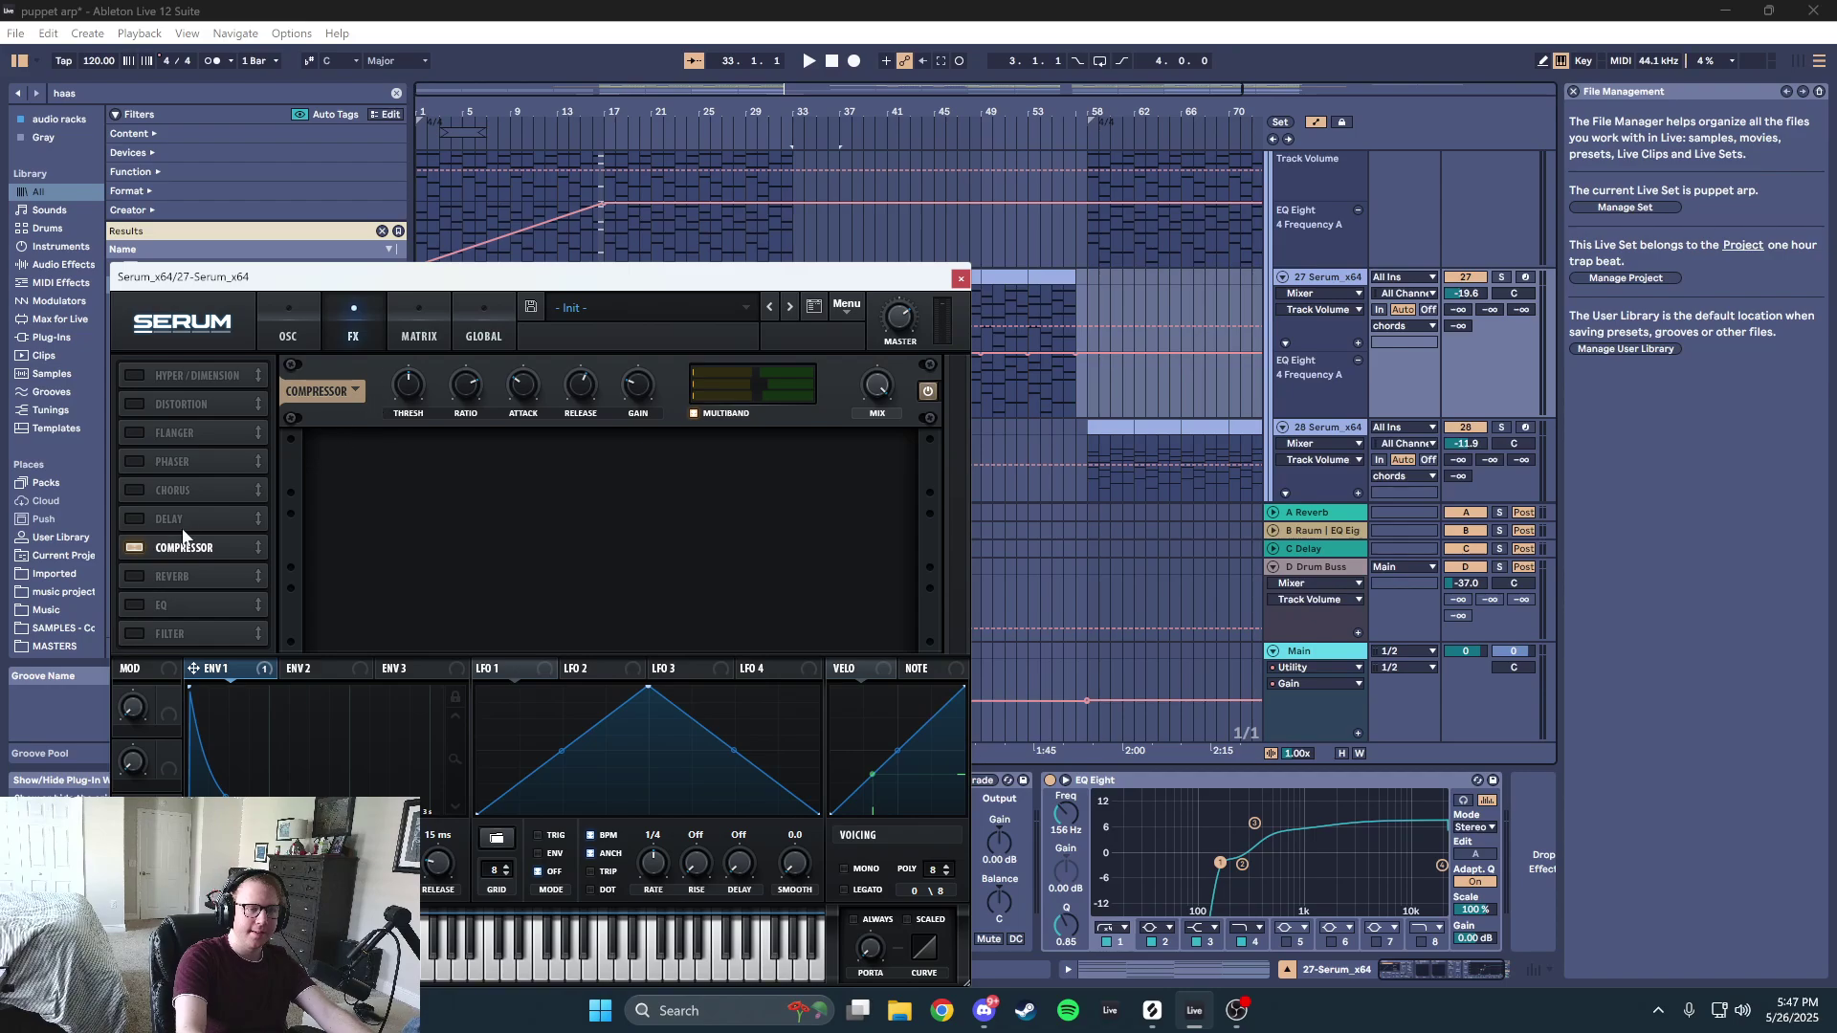
left_click(962, 279)
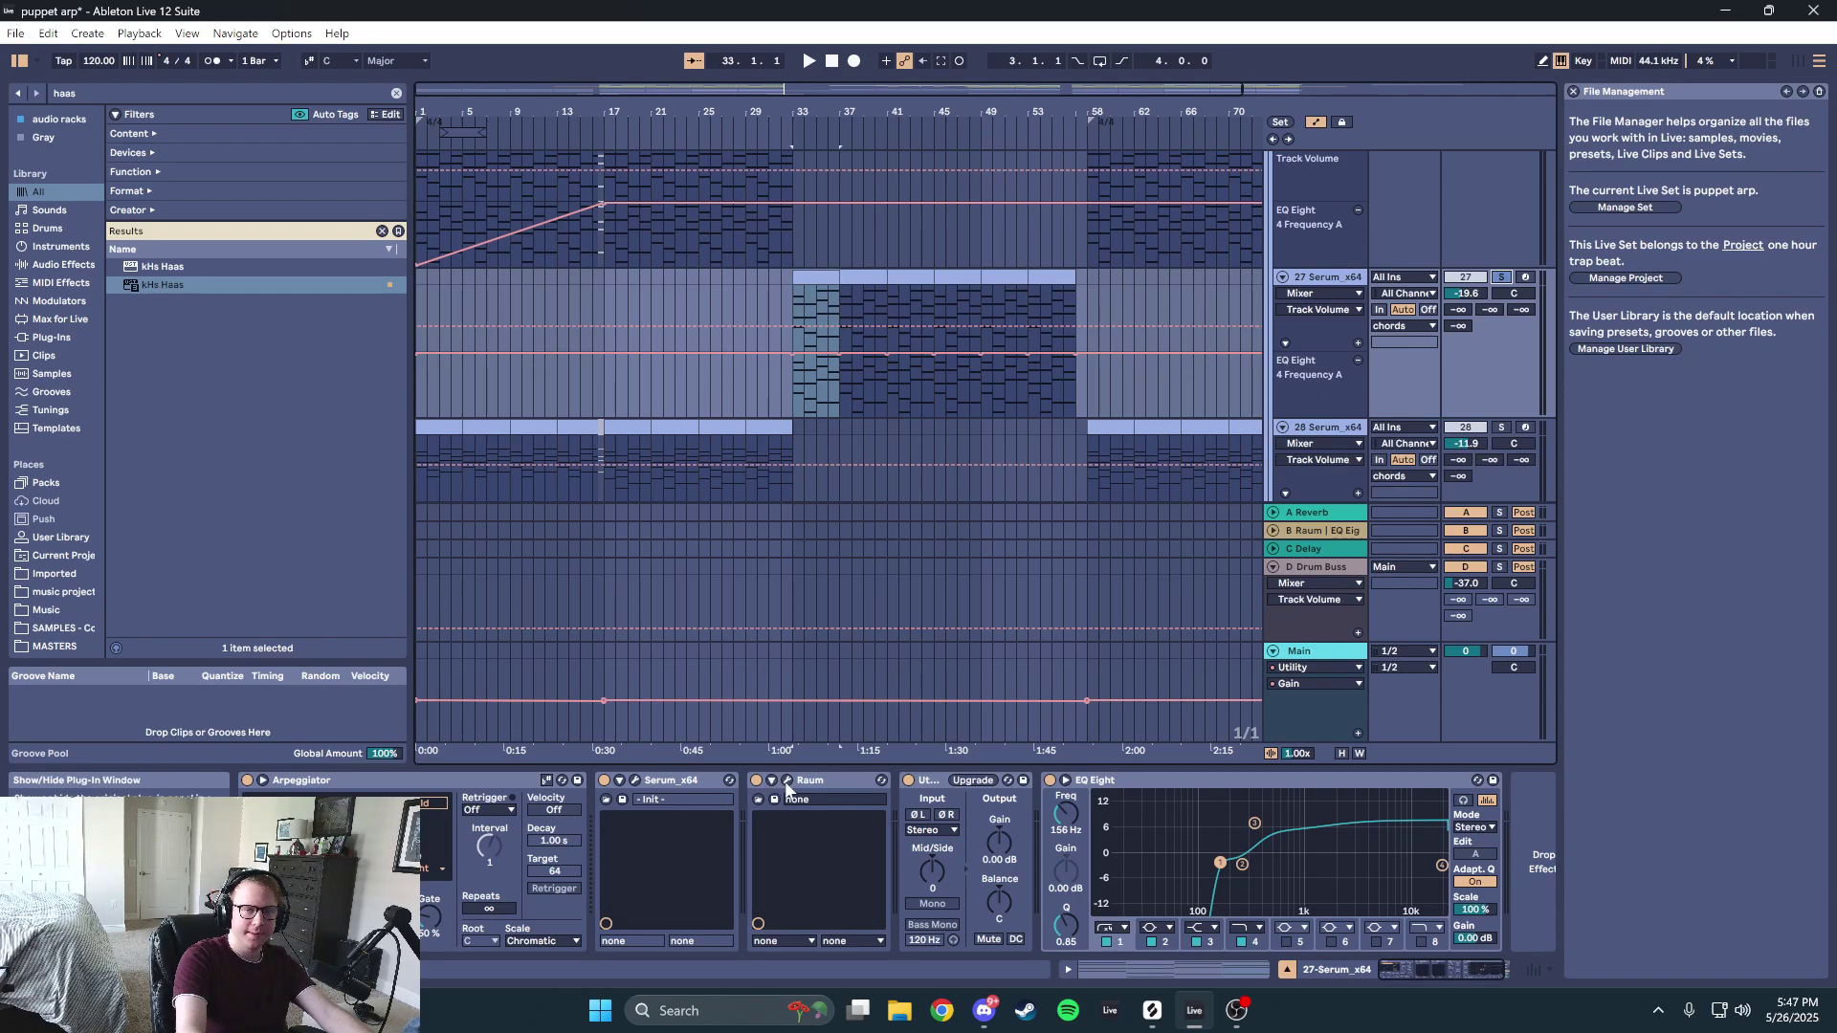
- Play 27 Serum_x64 from bar 33, soloed and in the full mix
key("space")
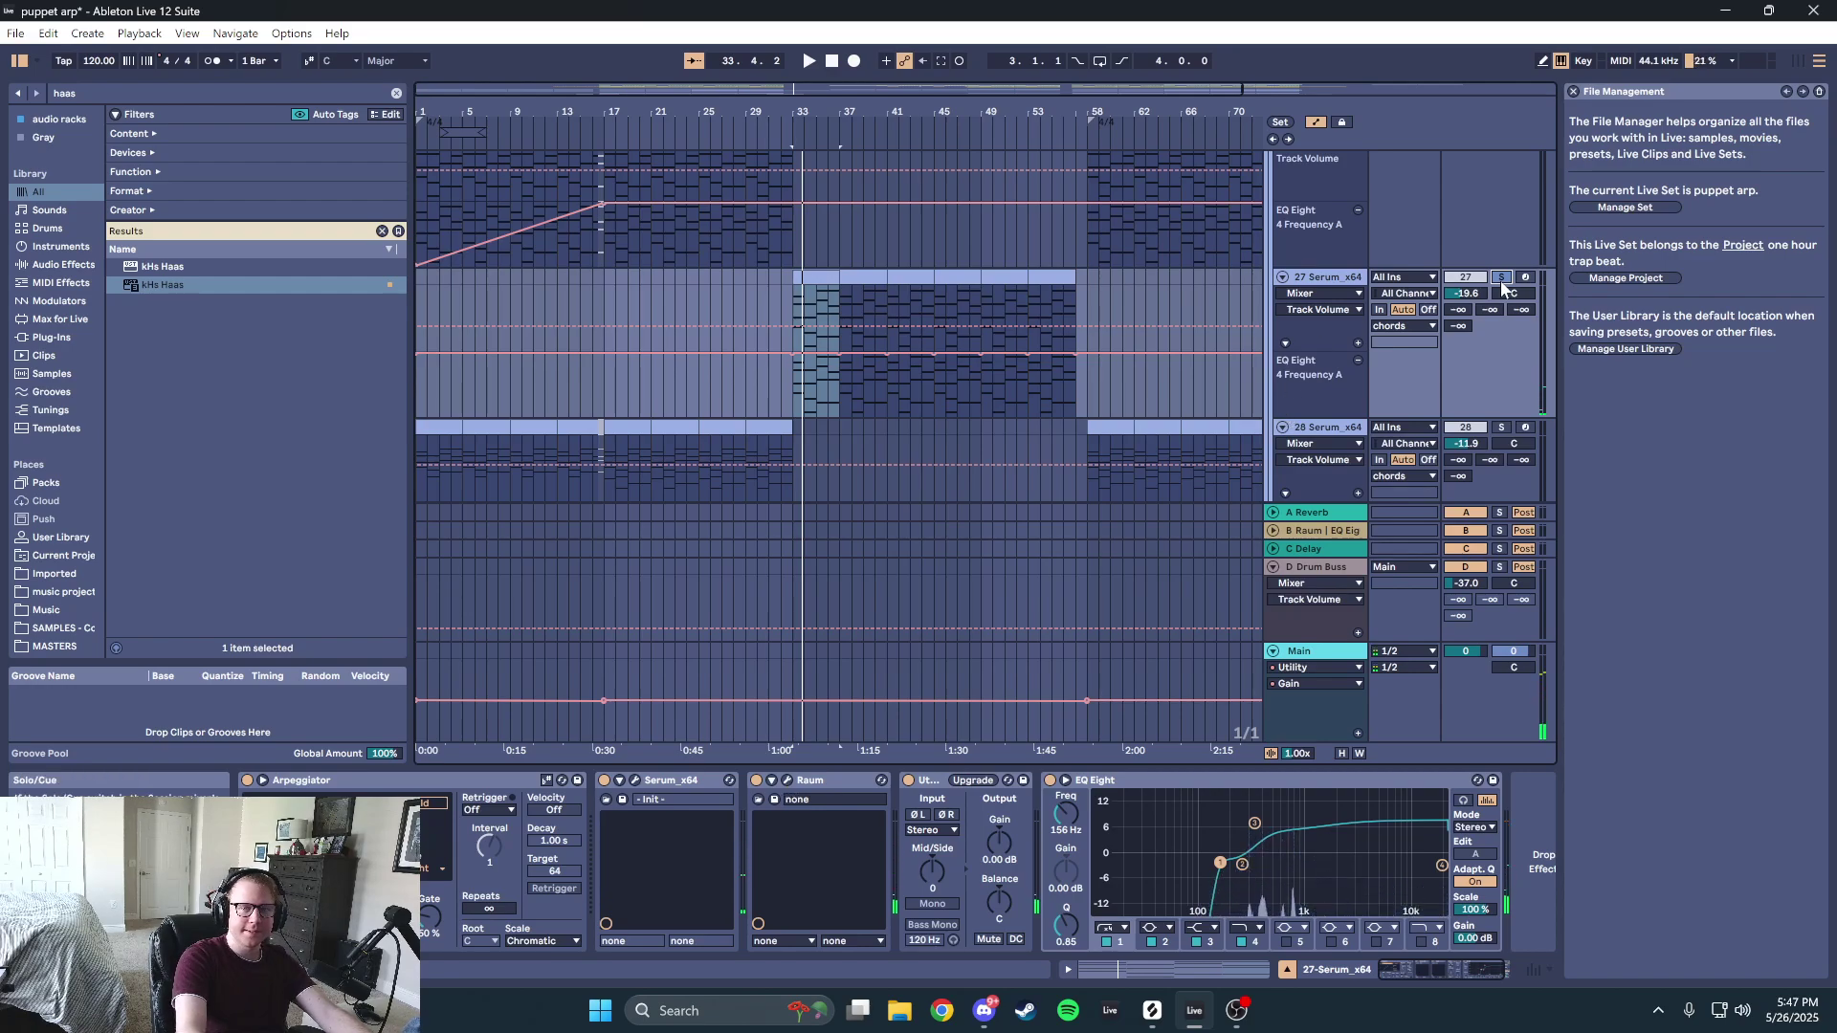
key("space")
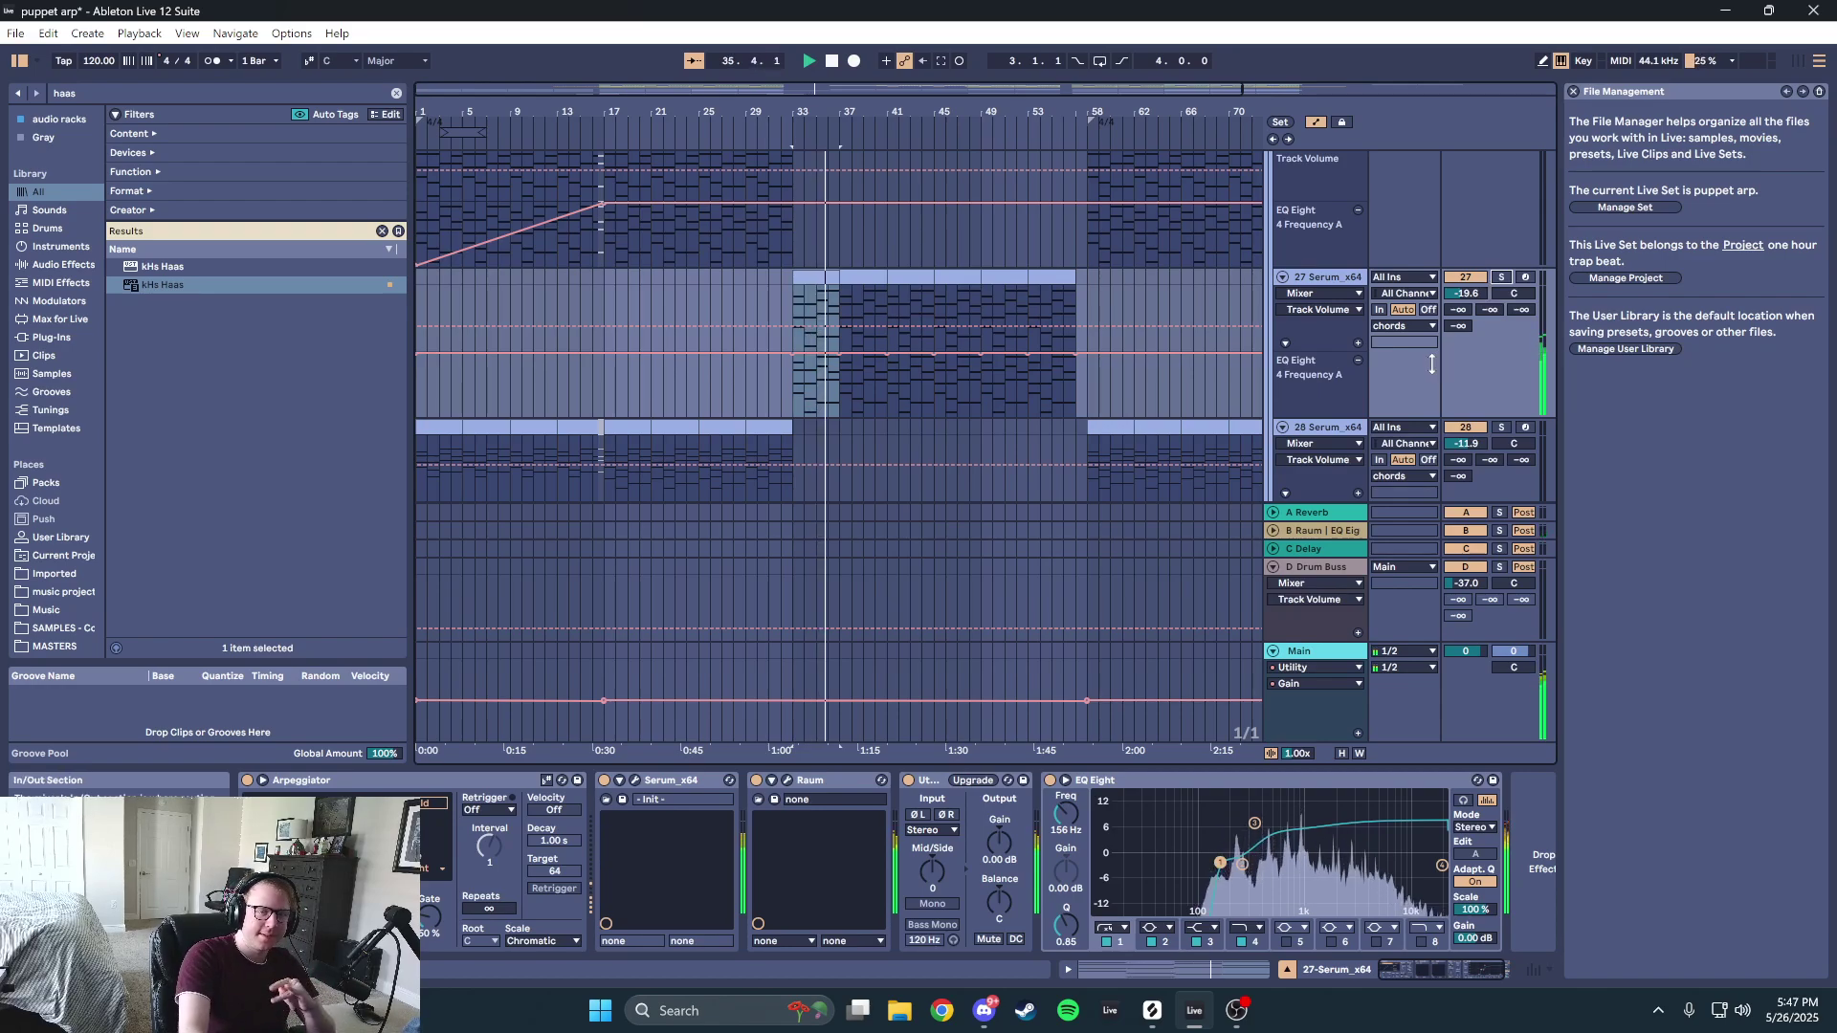
scroll(969, 284, "up", 8)
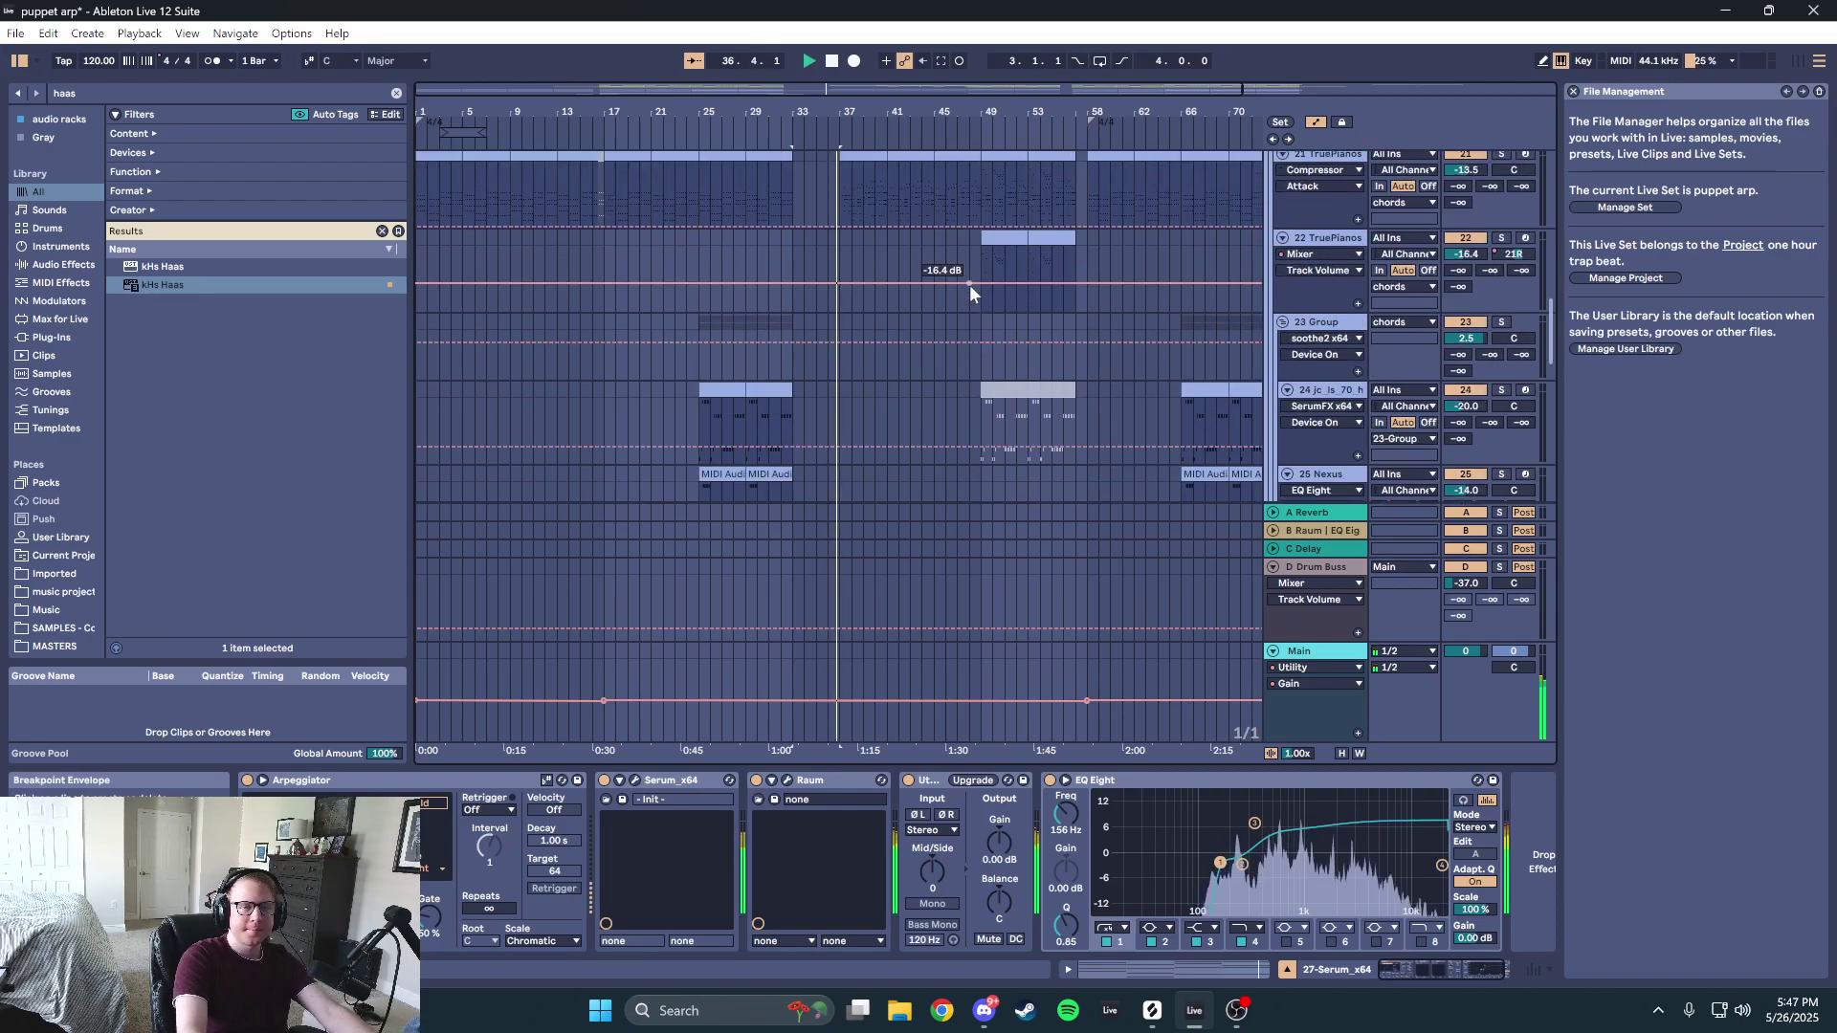
scroll(968, 284, "up", 2)
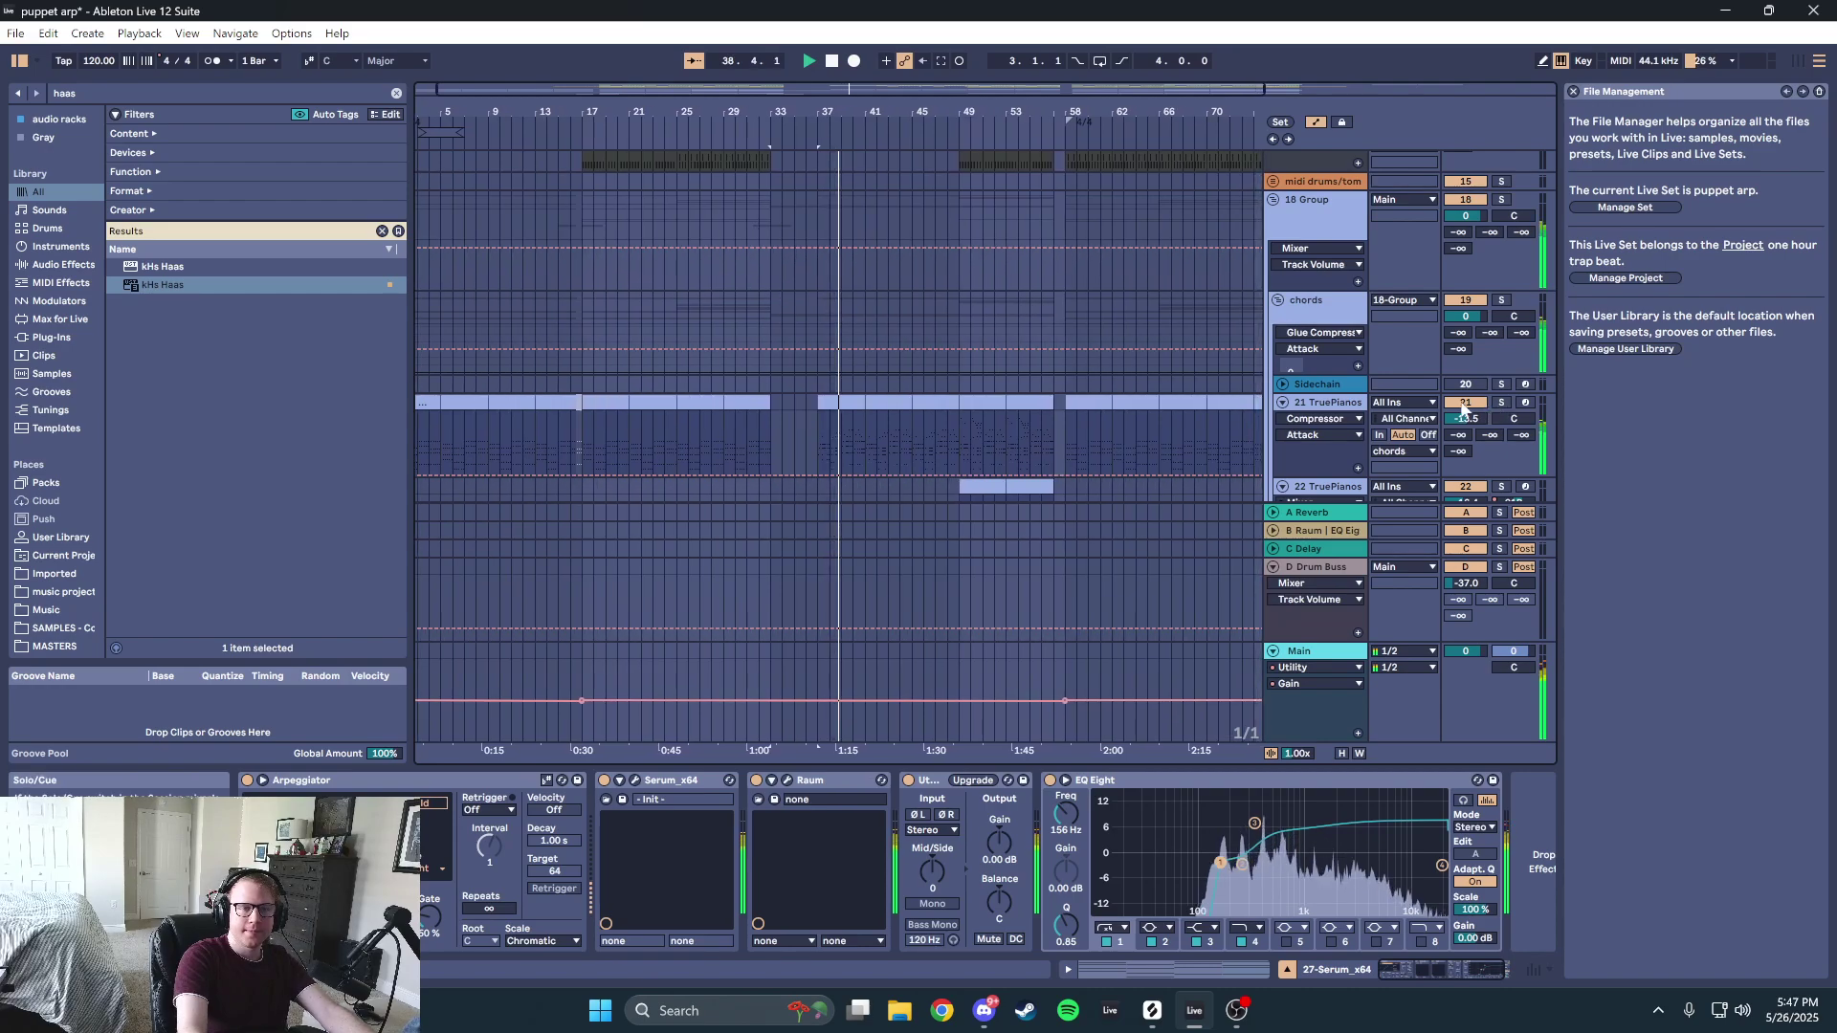
- Open the MIDI notes of 21 TruePianos from bar 37 to 57, and enlarge the note editor to examine them
left_click(832, 401)
left_click(1020, 406, "shift")
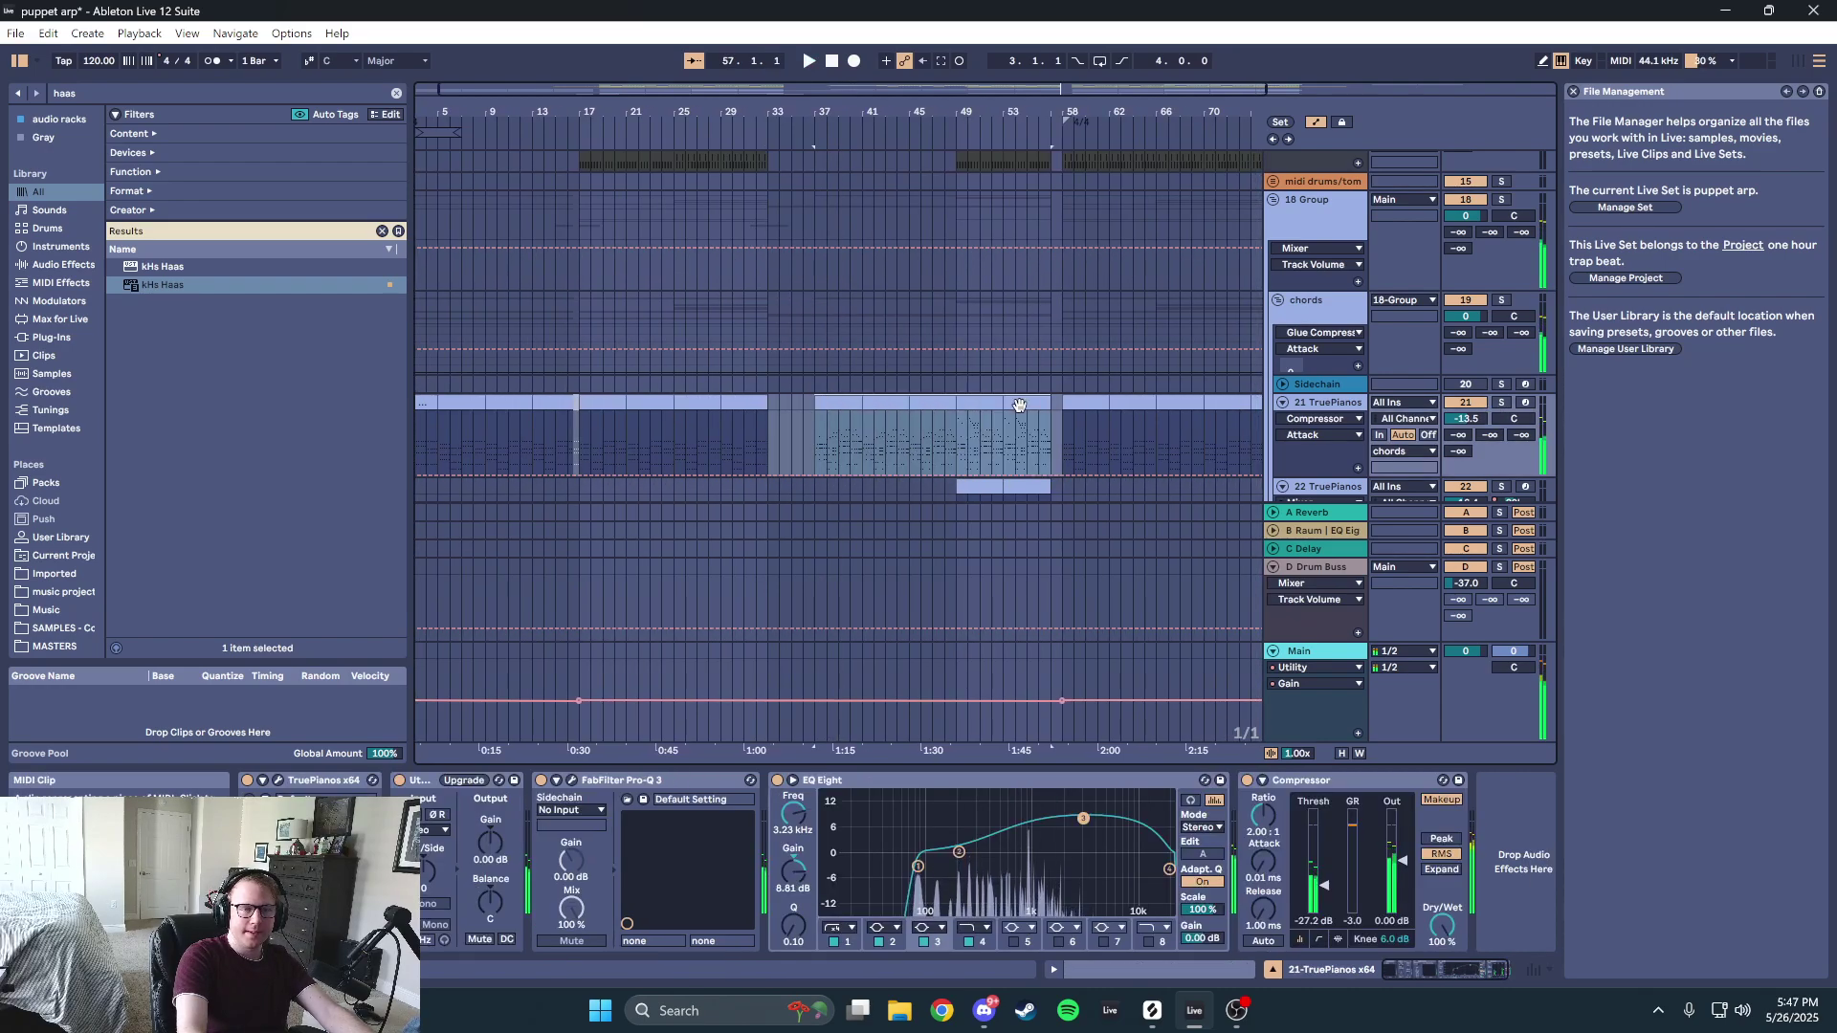
double_click(943, 394)
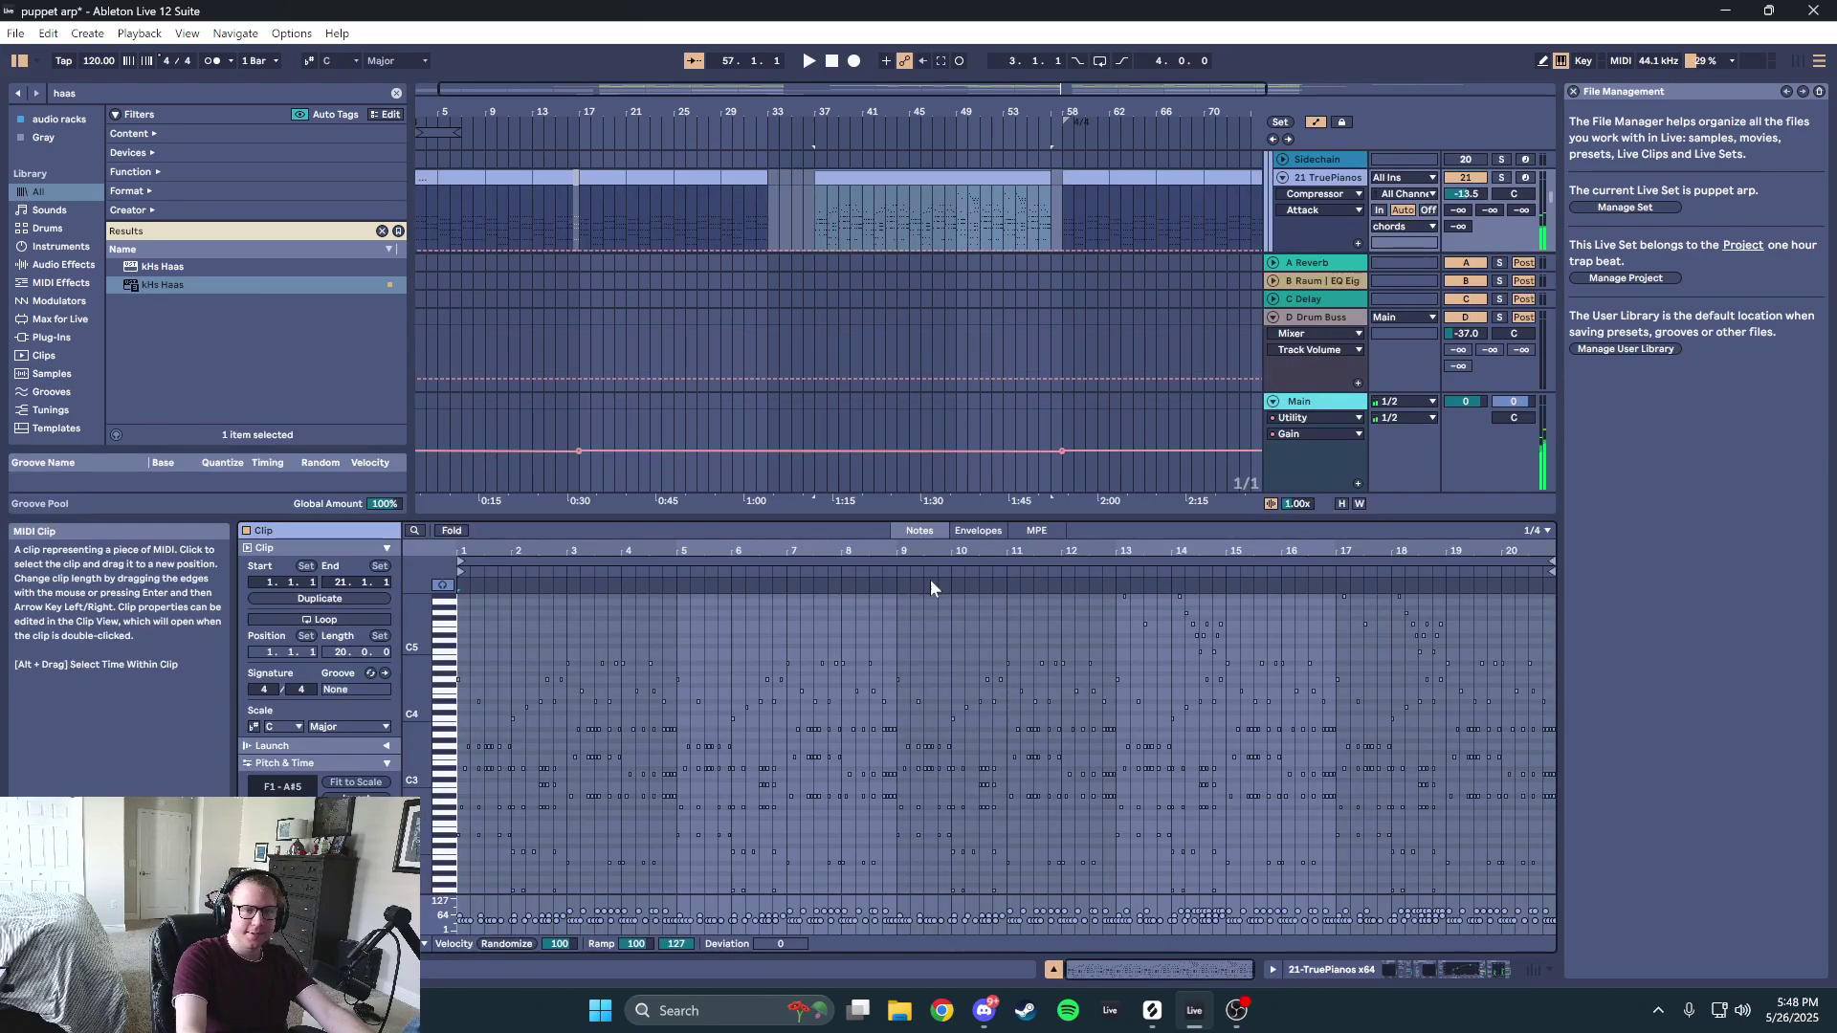
left_click_drag(842, 525, 845, 375)
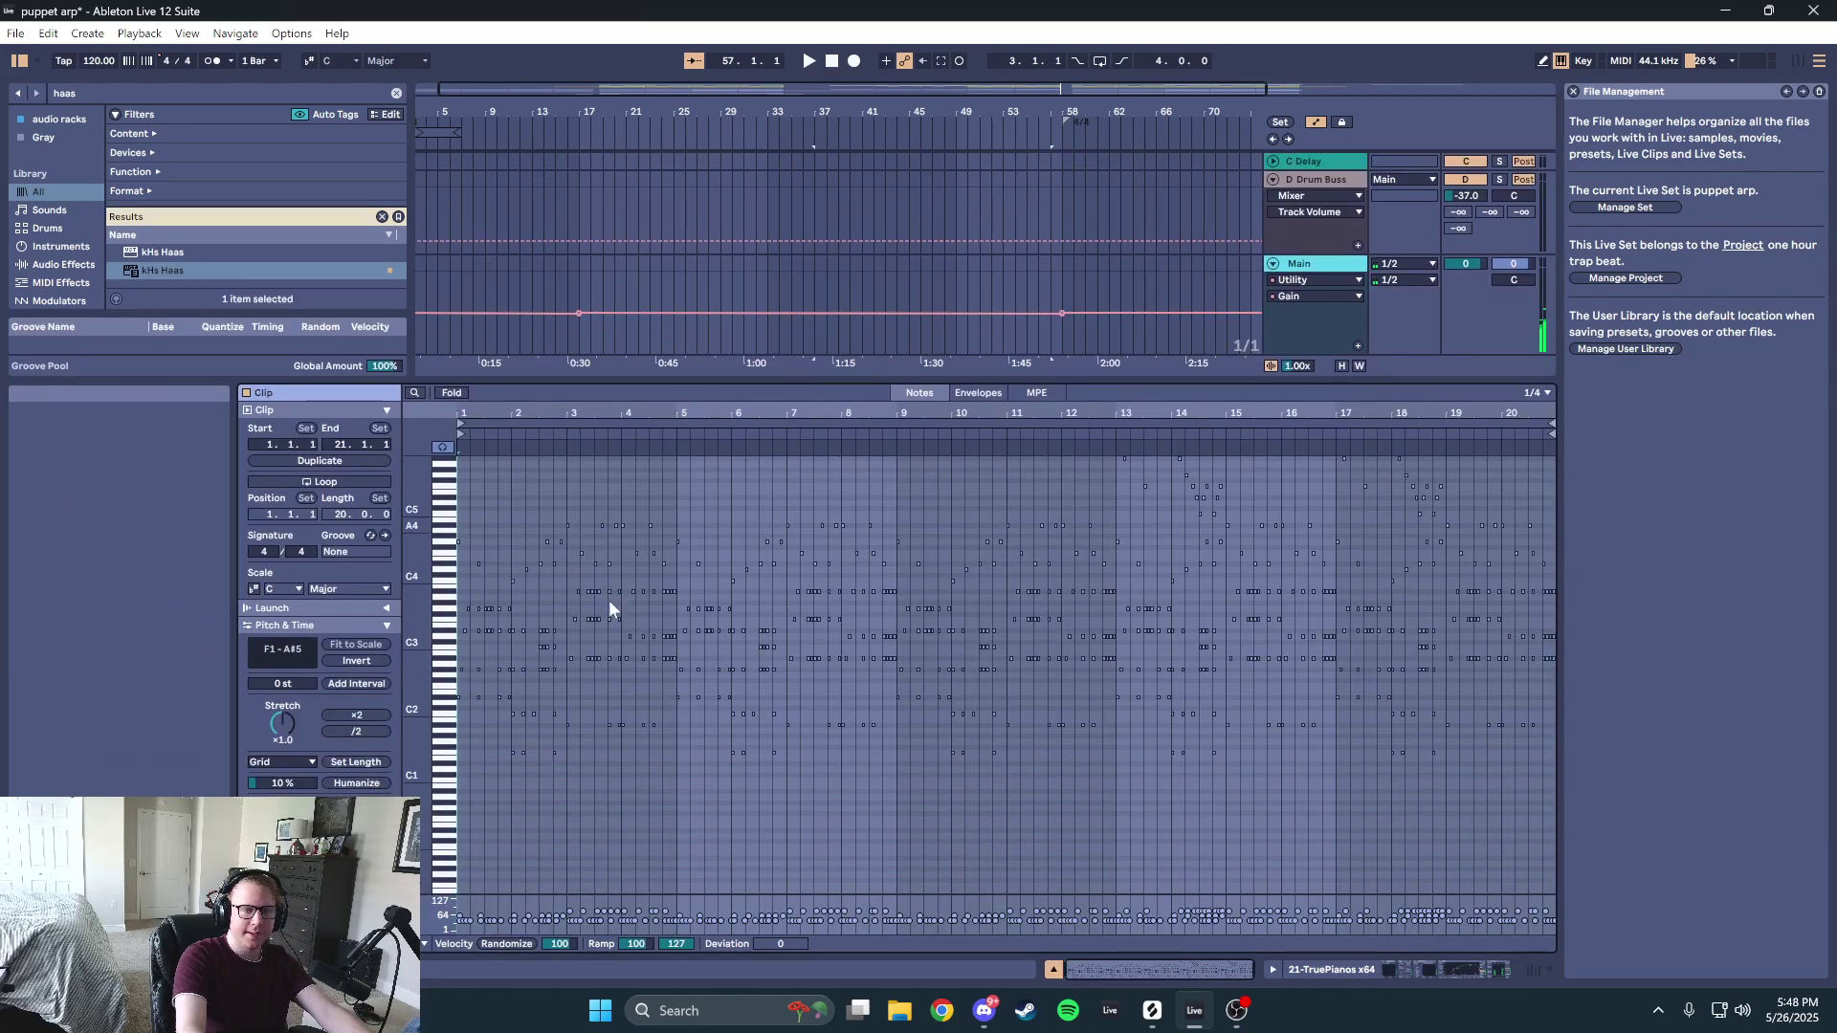
left_click_drag(417, 636, 450, 638)
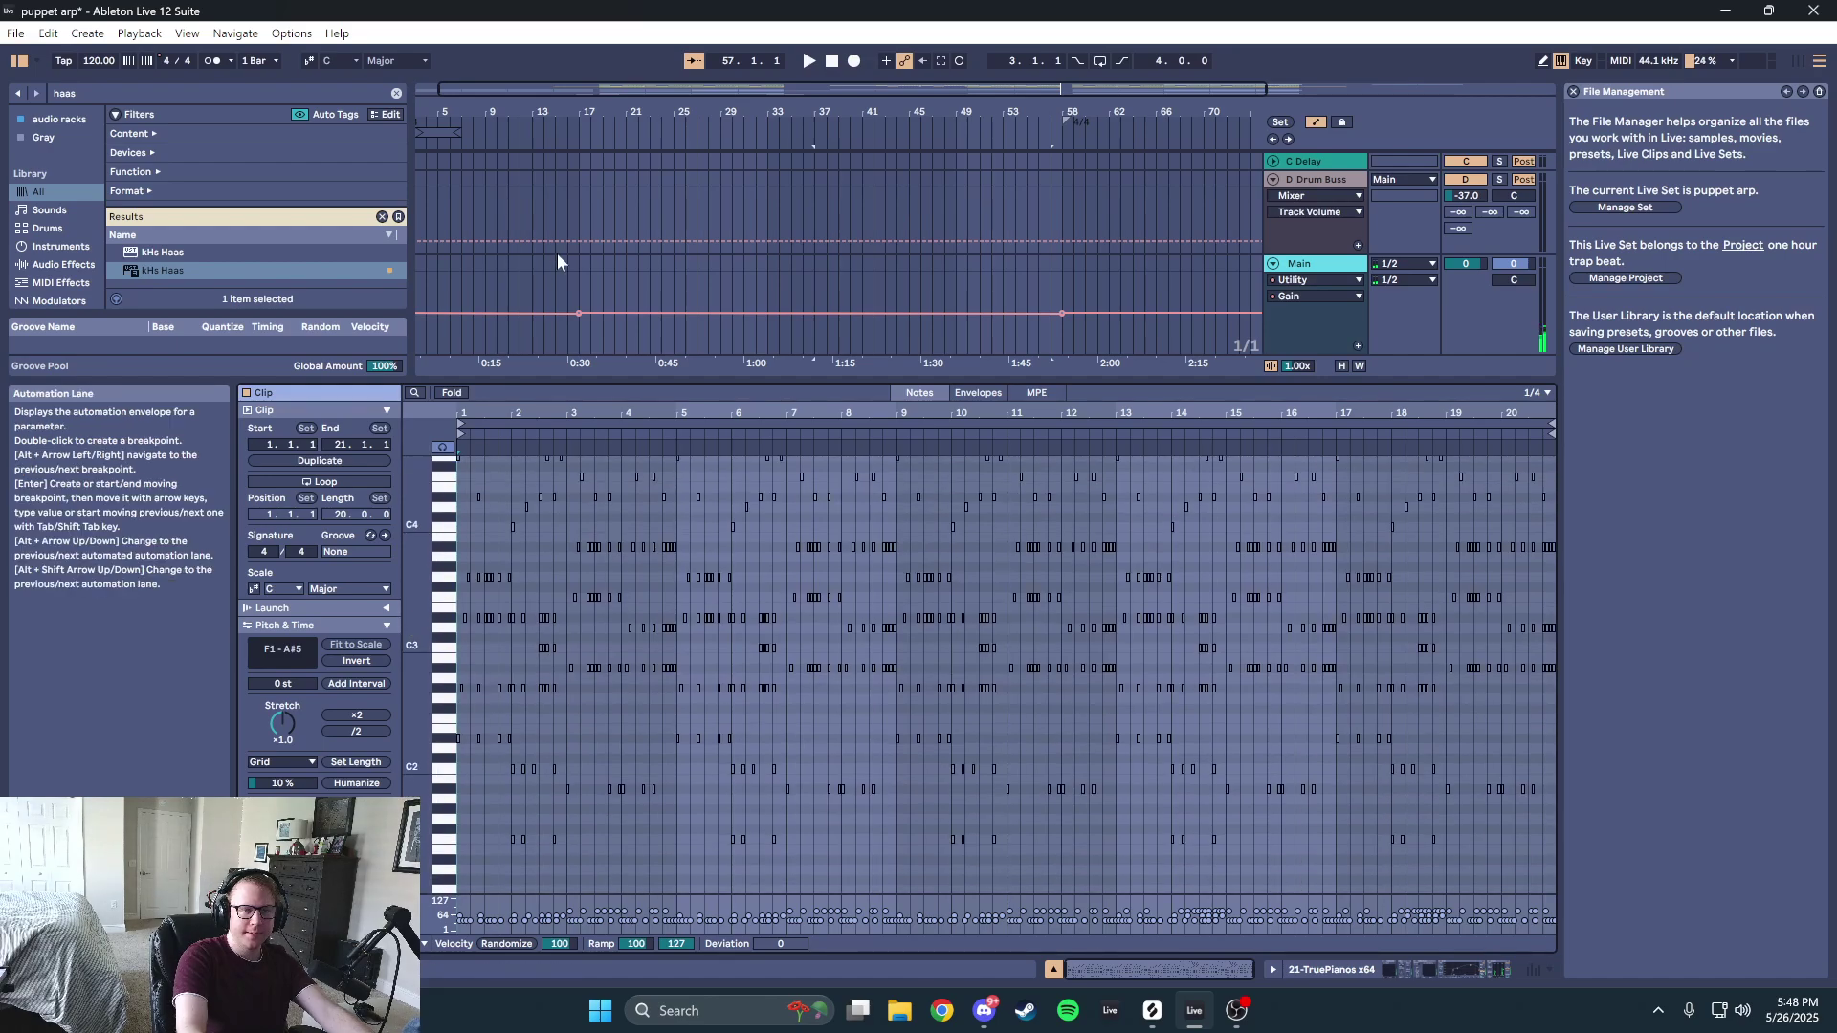
- Reduce the note editor's height, and view the MIDI notes of the 28 Serum_x64 and 26 Serum_x64 clips at bar 17
left_click_drag(669, 384, 665, 581)
scroll(455, 197, "up", 1)
left_click(597, 220)
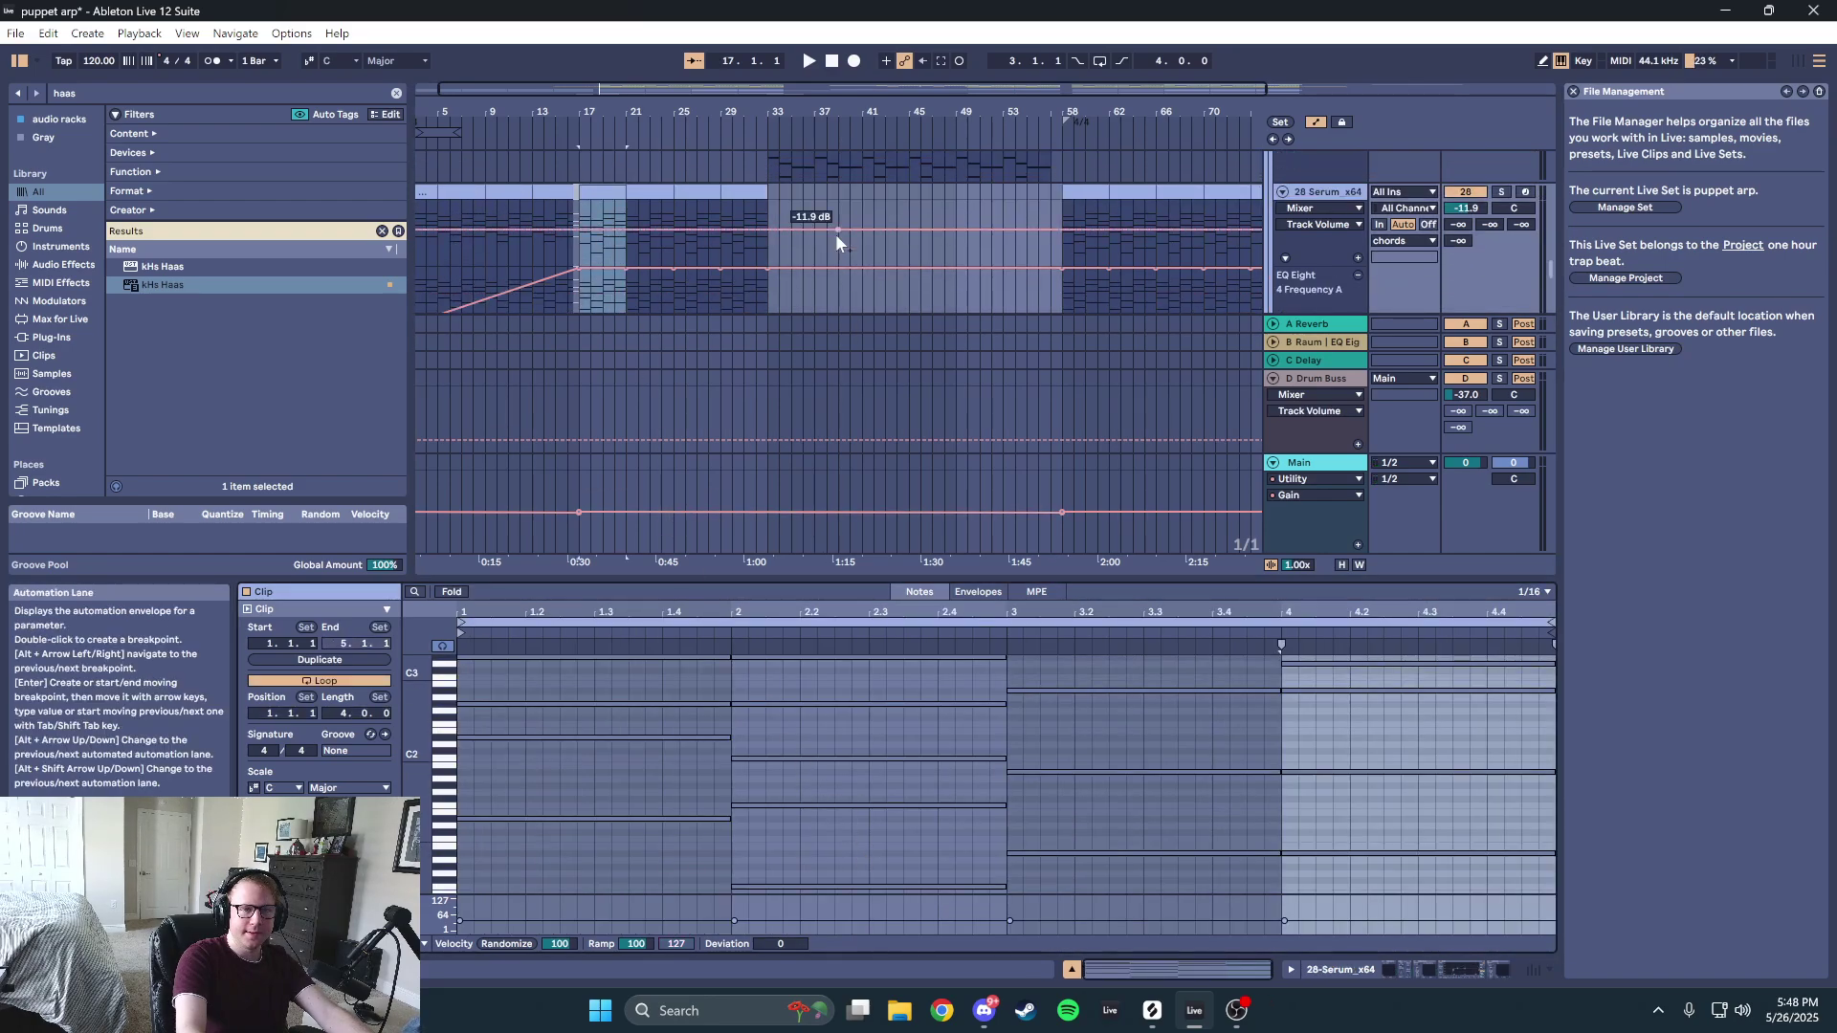
scroll(836, 233, "up", 4)
scroll(831, 232, "up", 3)
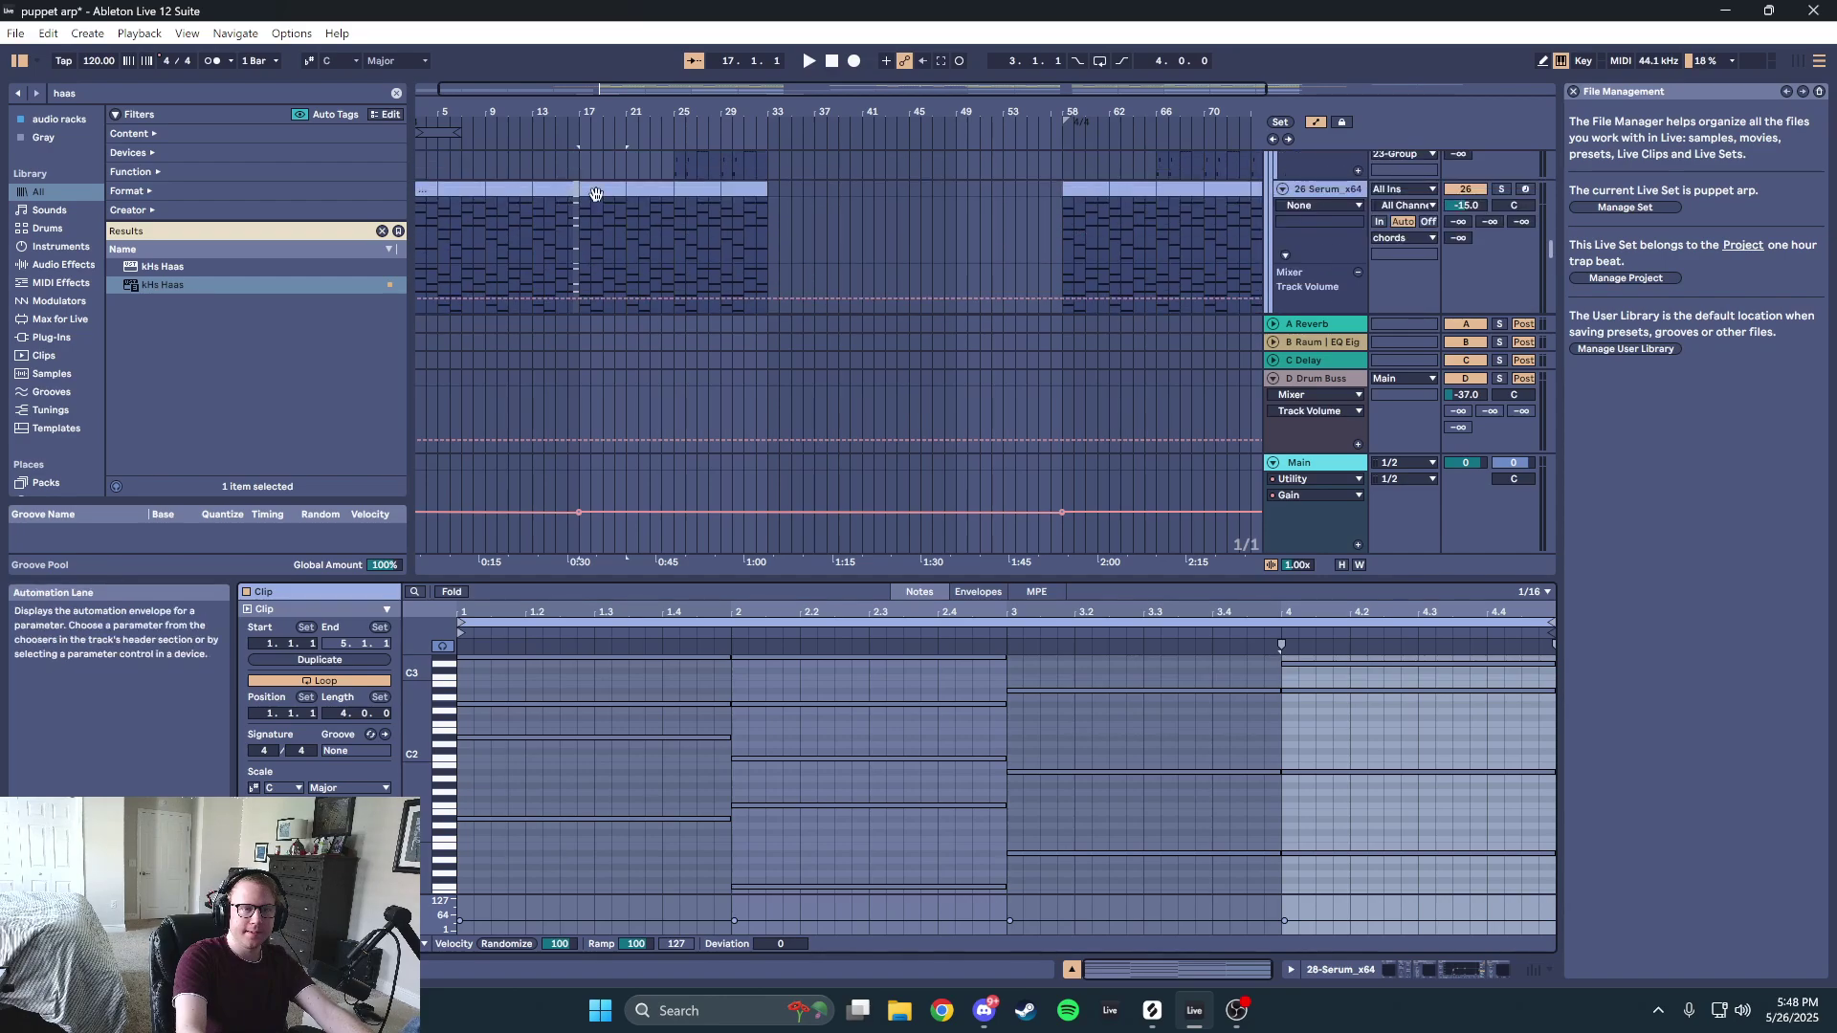
left_click(599, 192)
- Compare the MIDI notes of the 21 TruePianos clips at bar 17 and bar 37
scroll(599, 188, "up", 2)
scroll(600, 190, "up", 3)
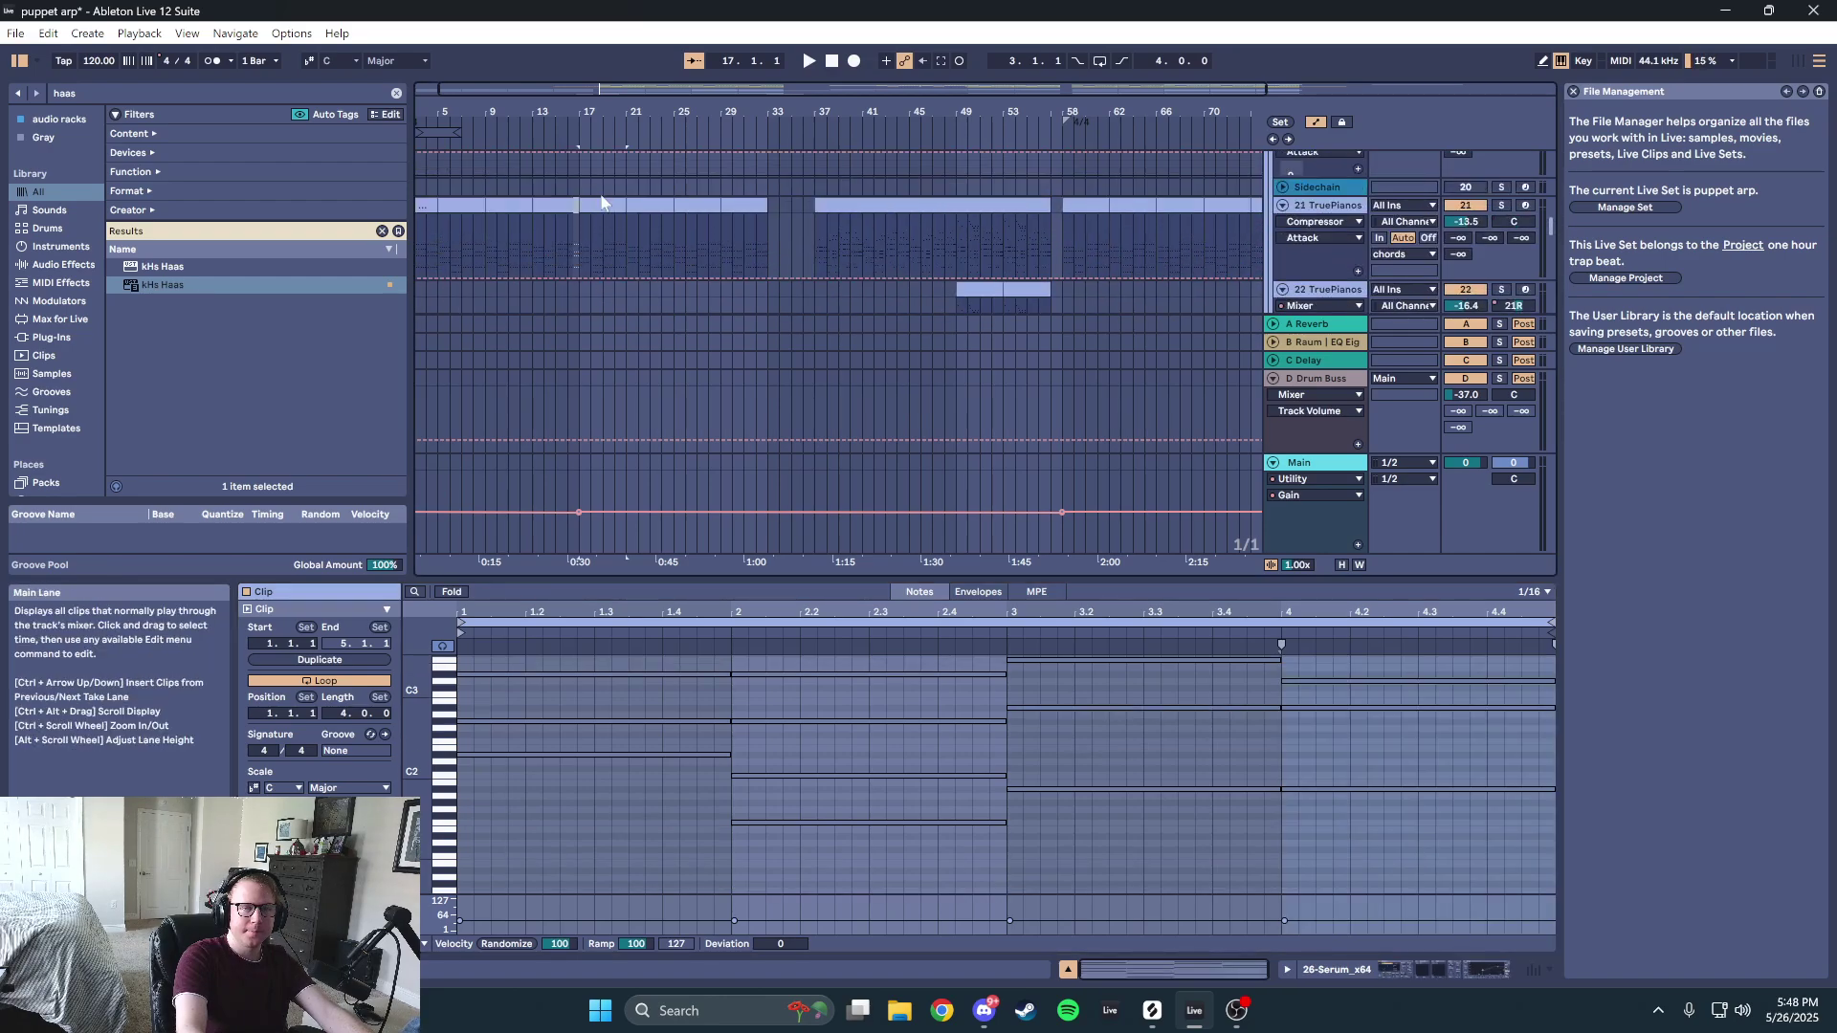
left_click(605, 205)
scroll(806, 262, "down", 8)
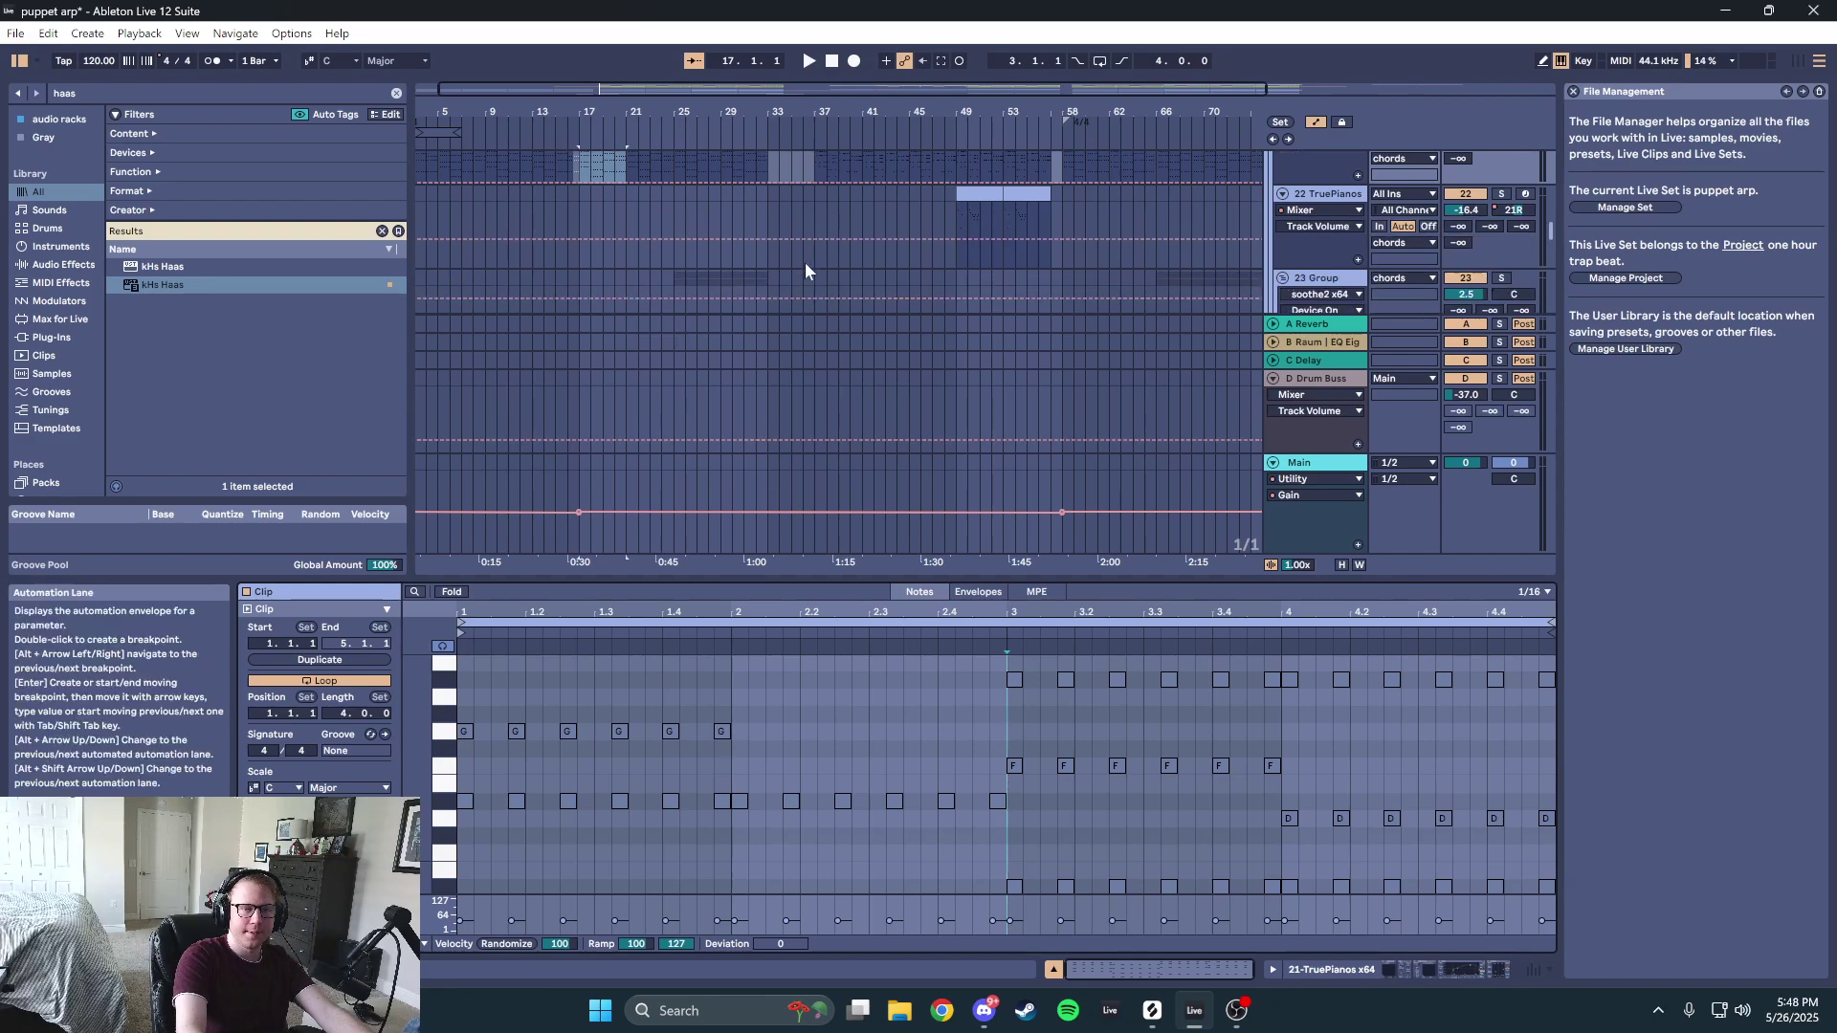
scroll(777, 208, "up", 6)
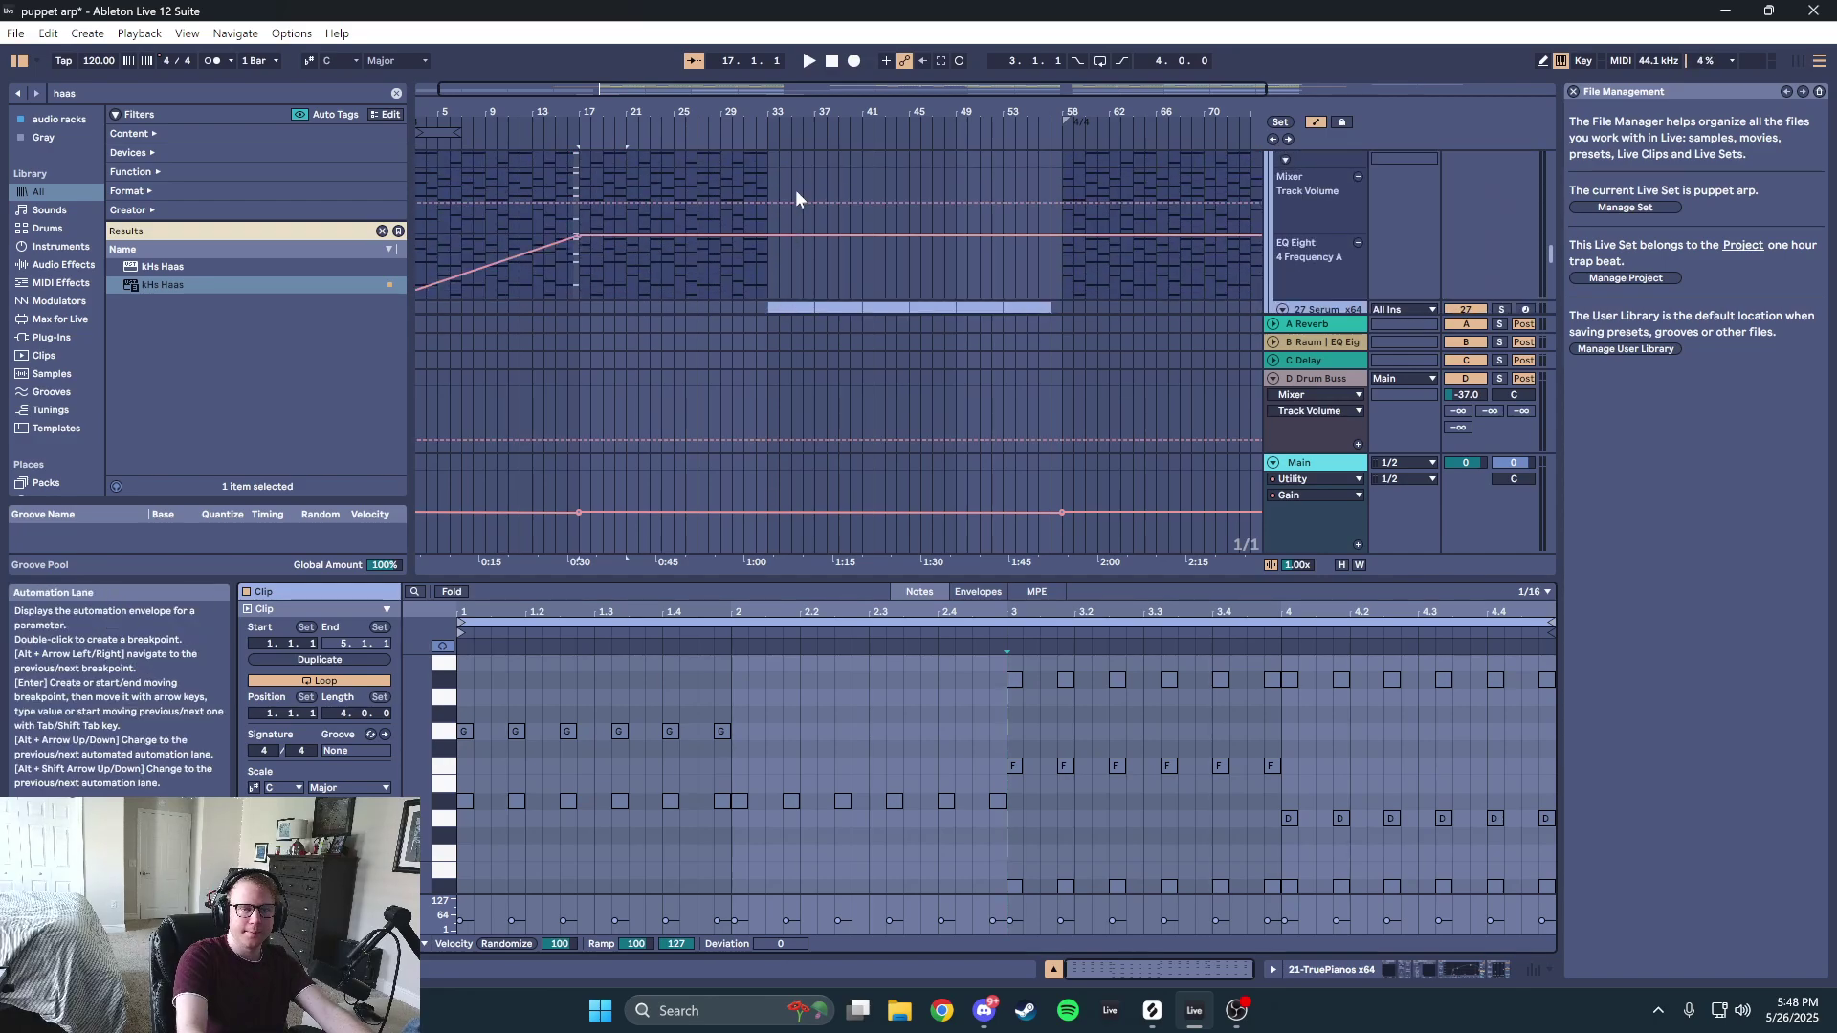
scroll(826, 200, "up", 2)
left_click(842, 257)
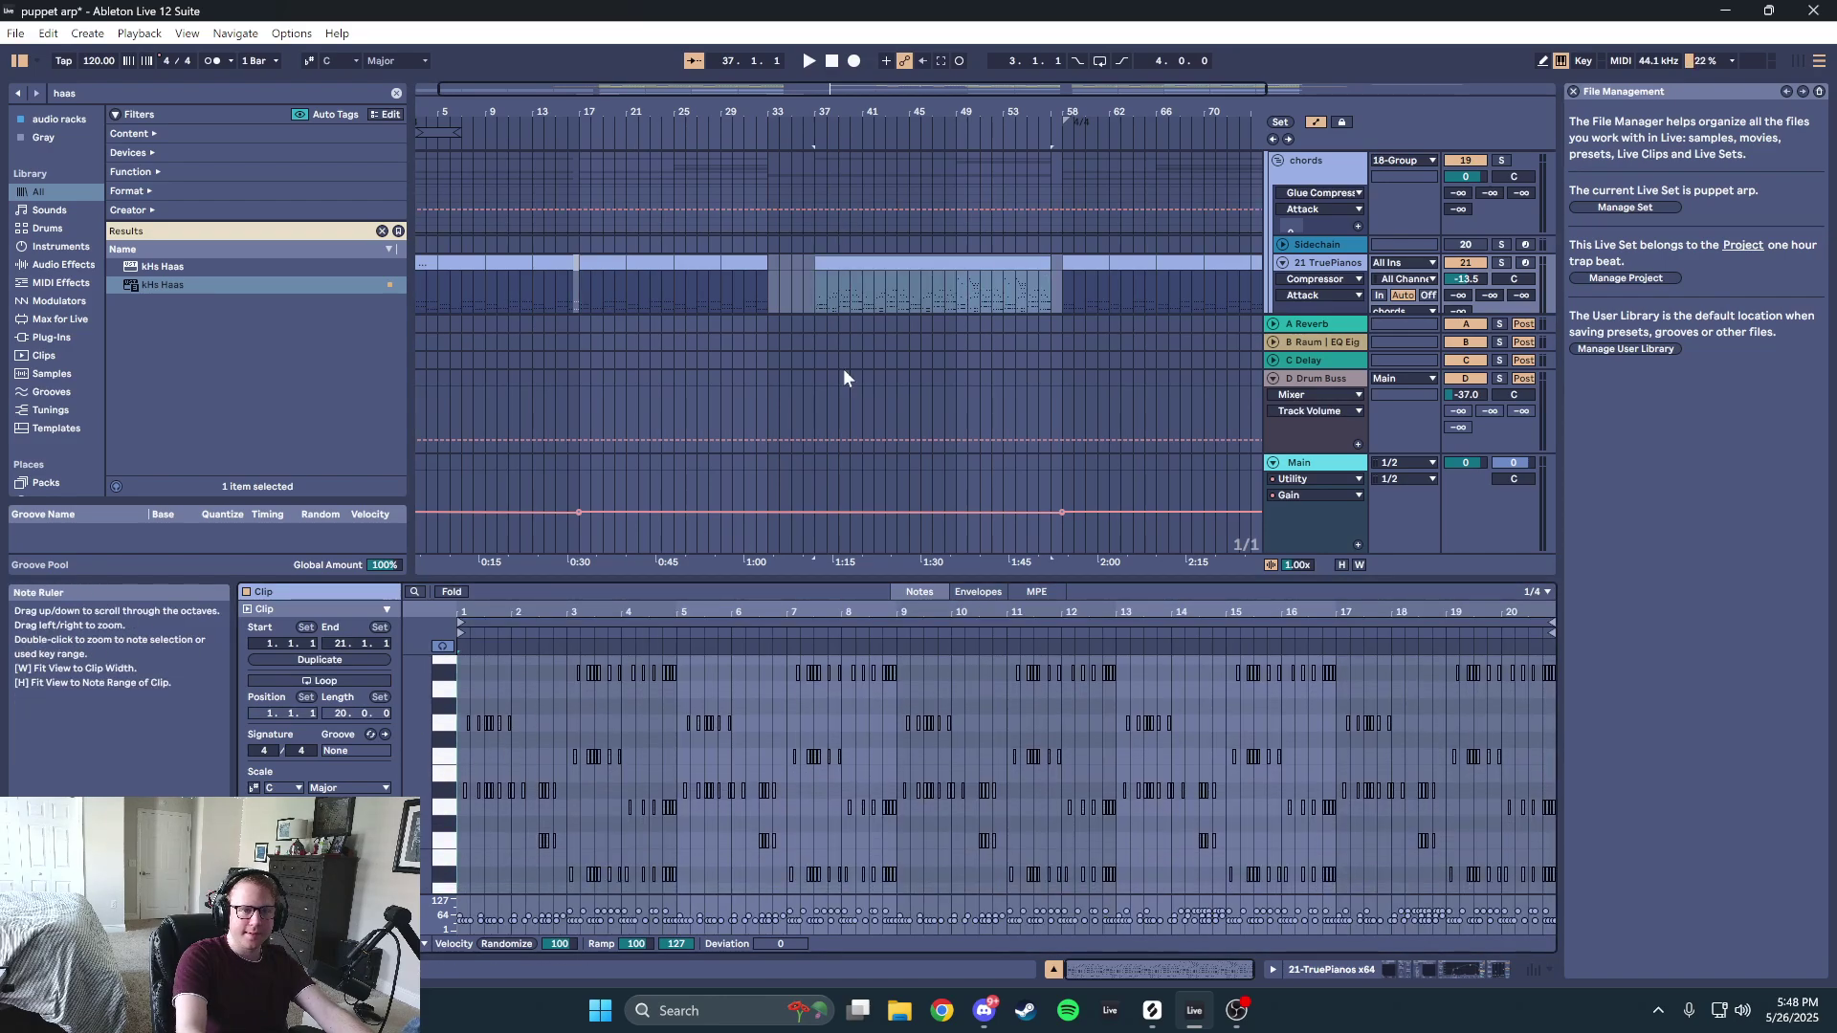
- Consolidate bars 37 to 41 of 21 TruePianos into a four-bar clip and play the track soloed from bar 37
left_click_drag(818, 291, 863, 287)
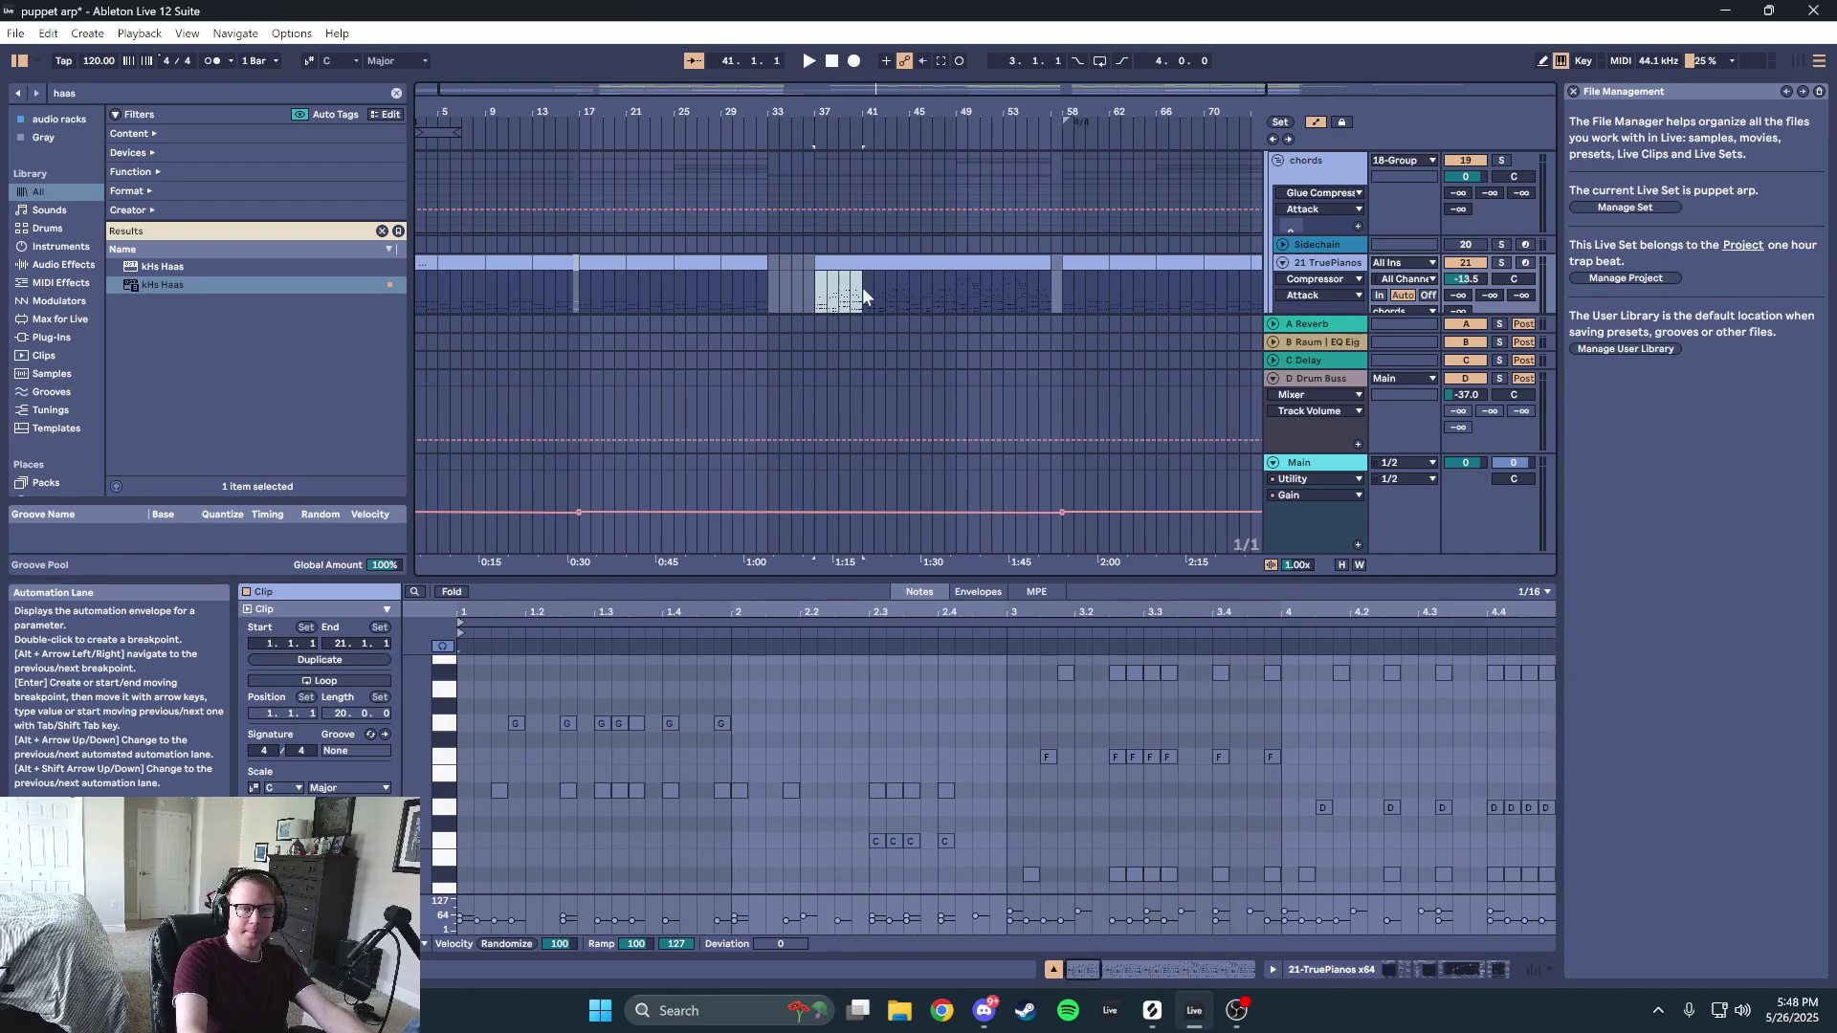
key("ctrl+j")
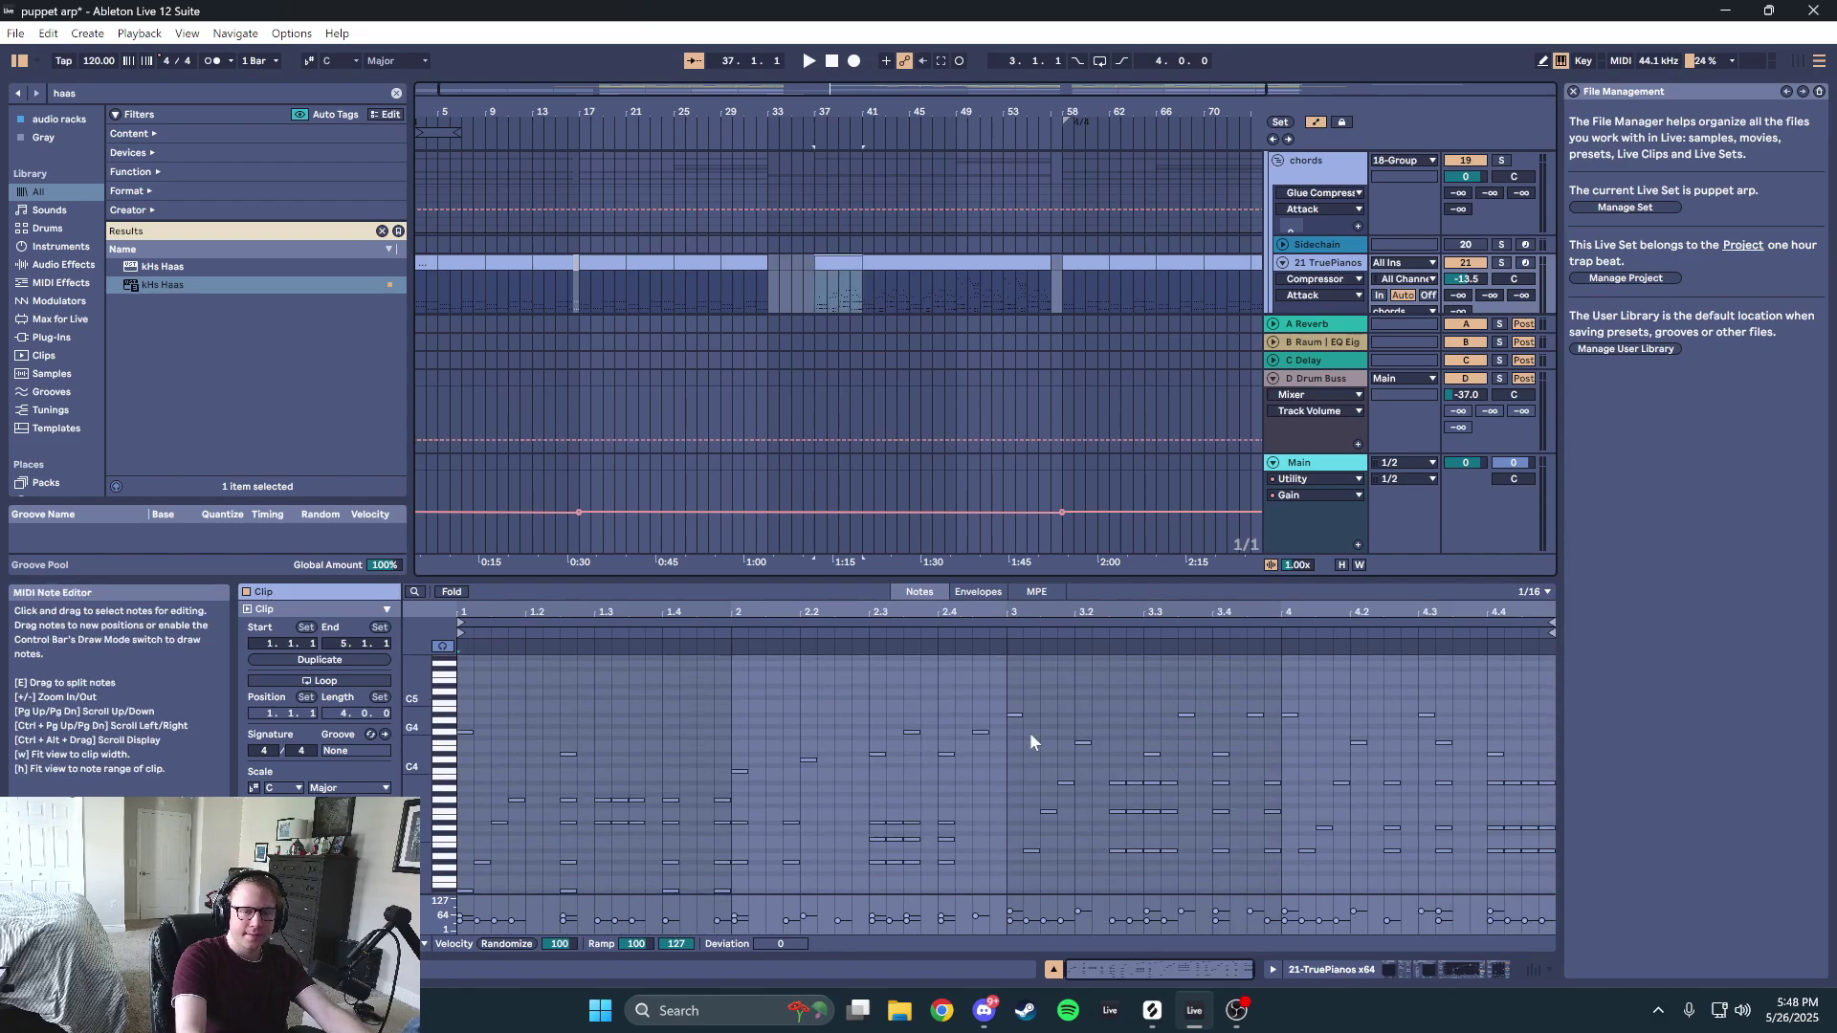
key("space")
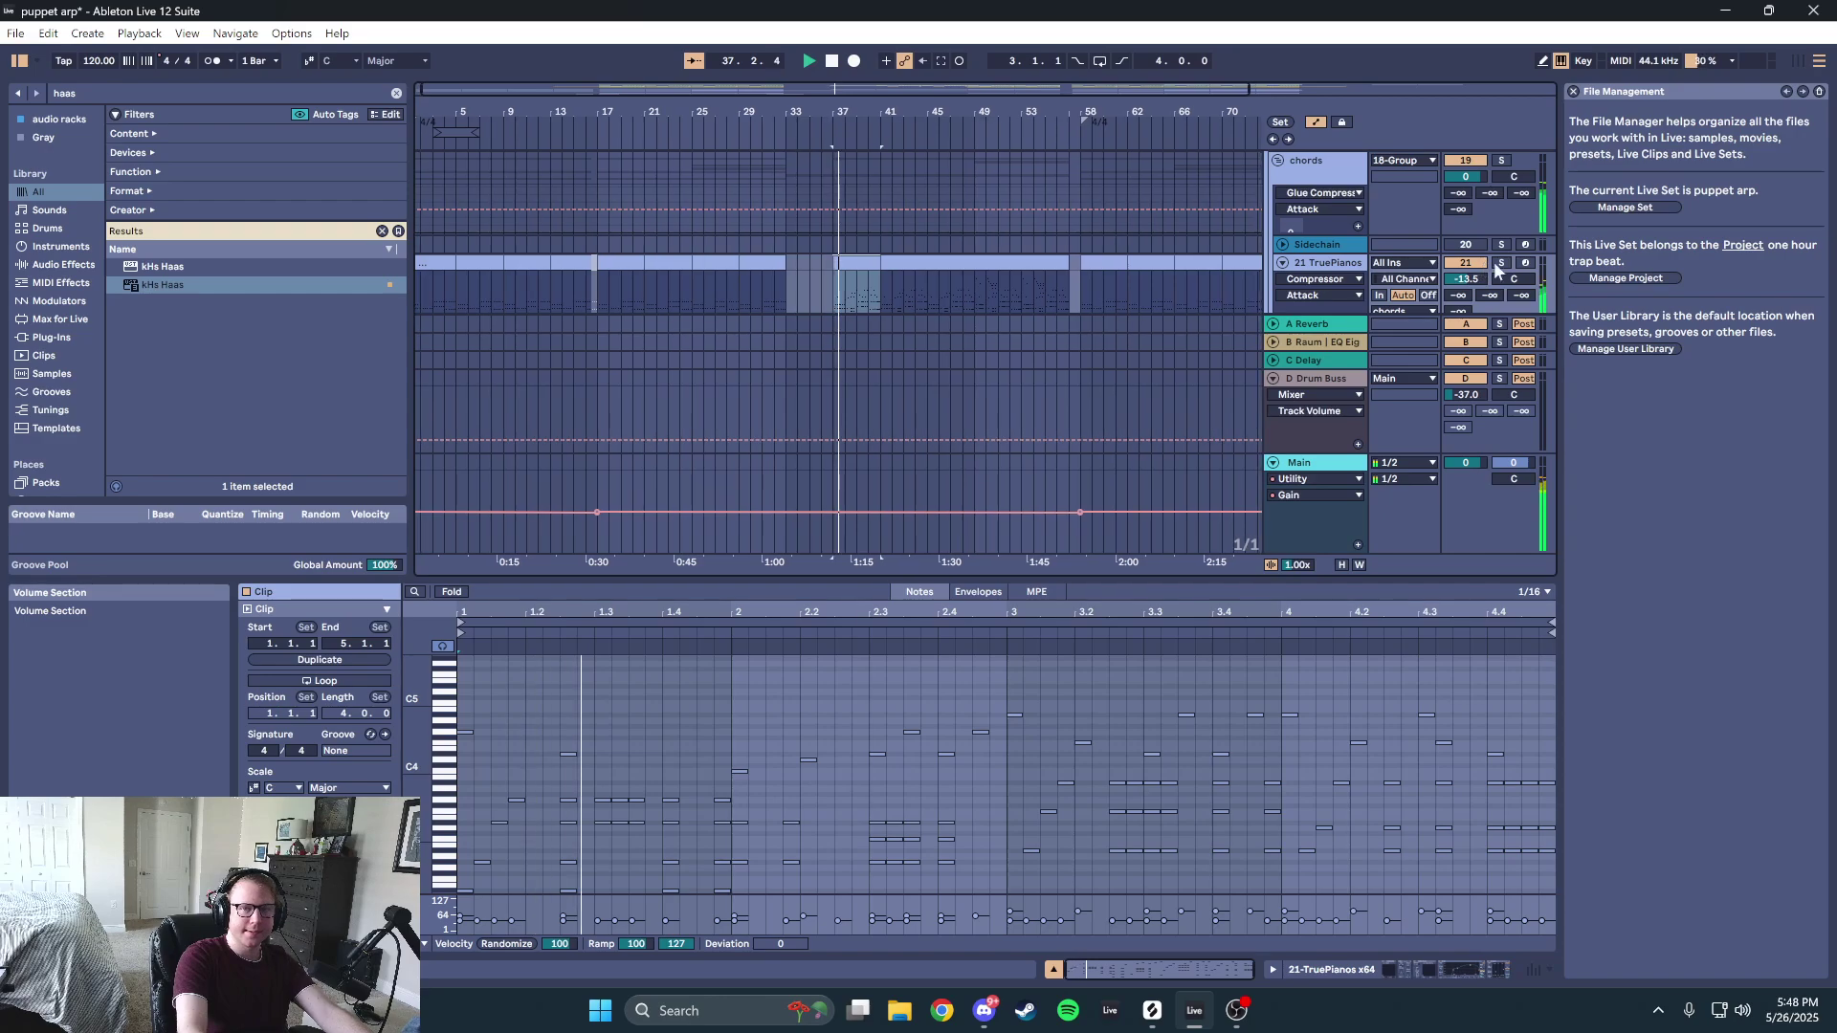
left_click(1500, 264)
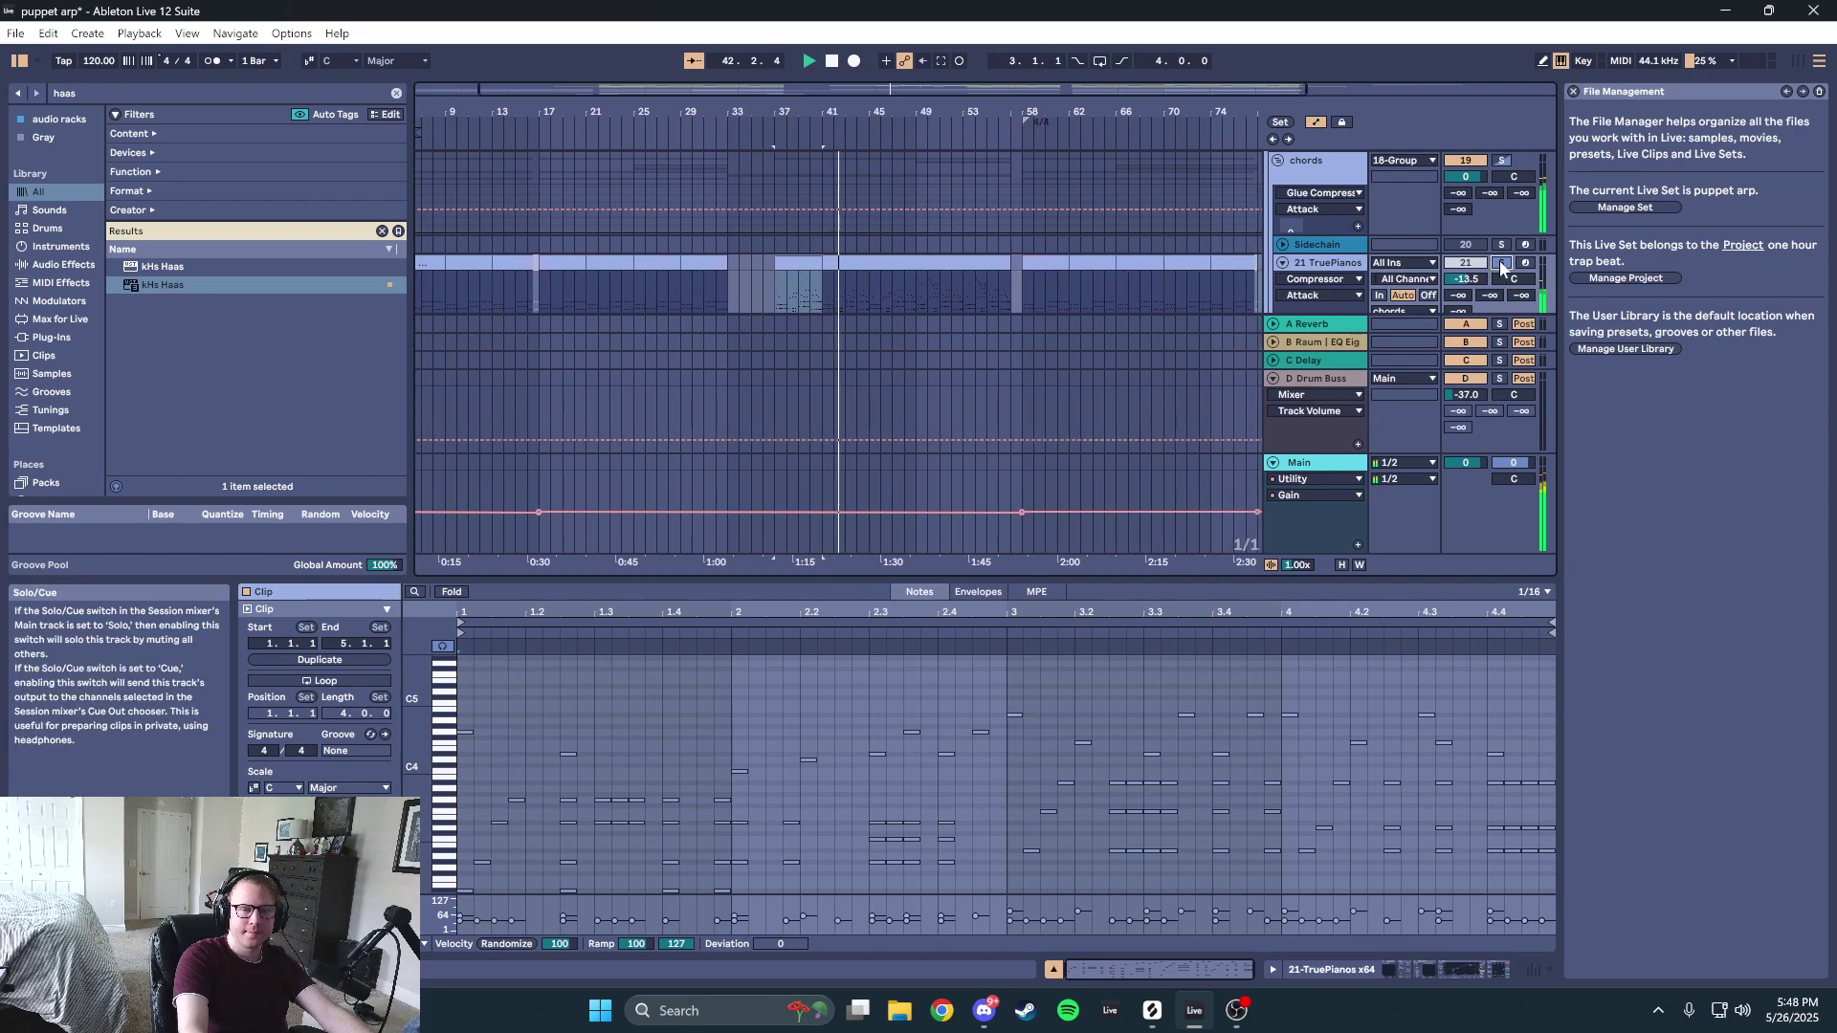
- Find the 8 Omnisphere track, stop playback, and open the MIDI notes of its clip at bar 41
scroll(920, 249, "up", 10)
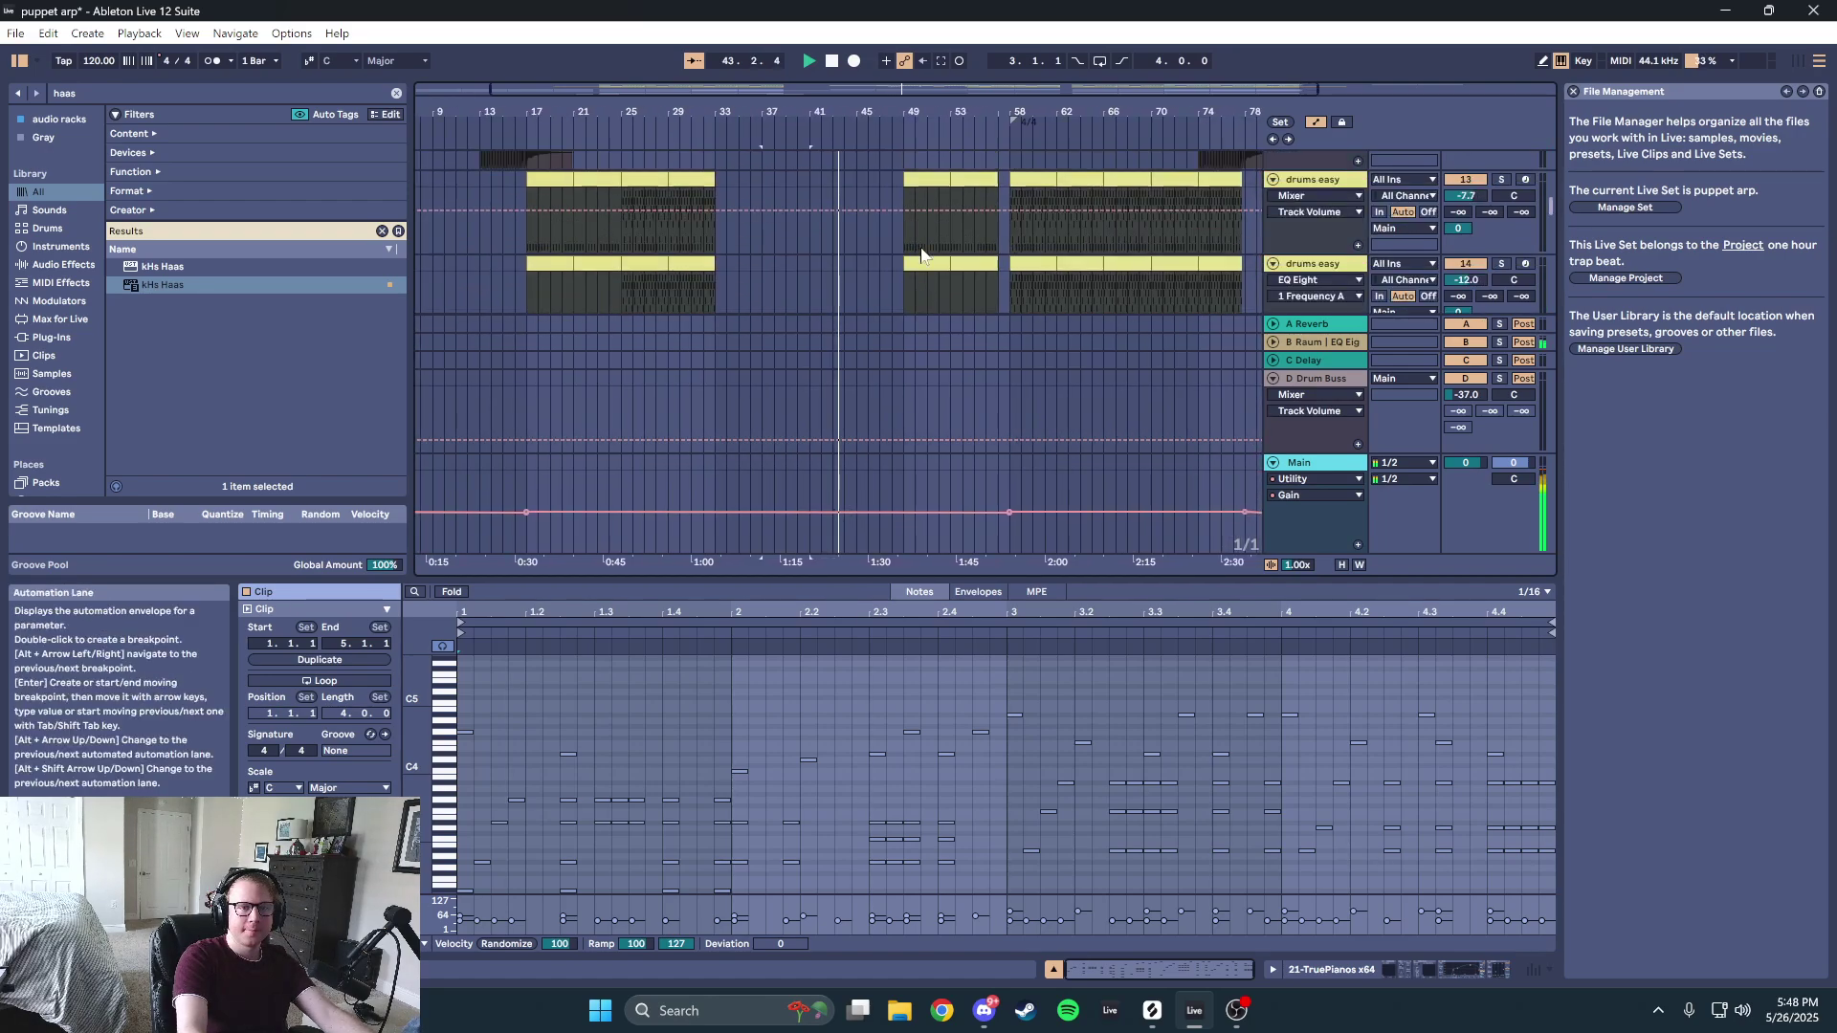
scroll(922, 250, "up", 8)
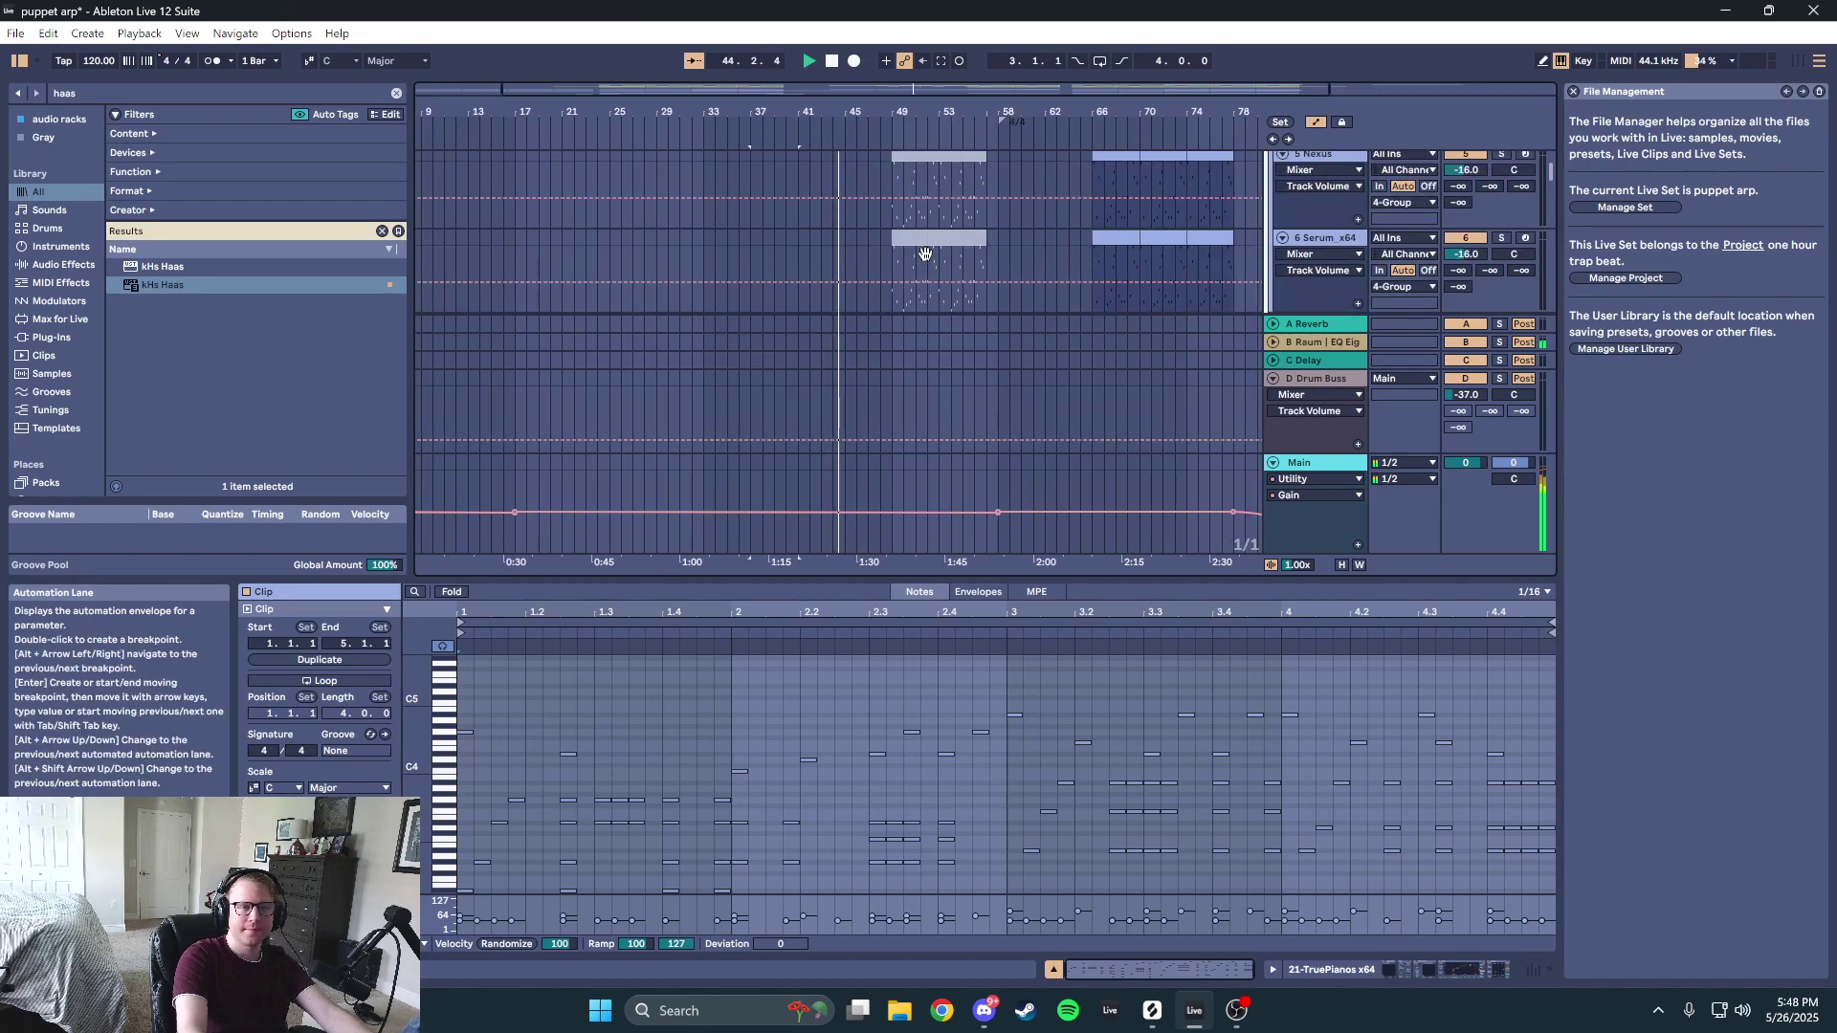
scroll(923, 256, "down", 5)
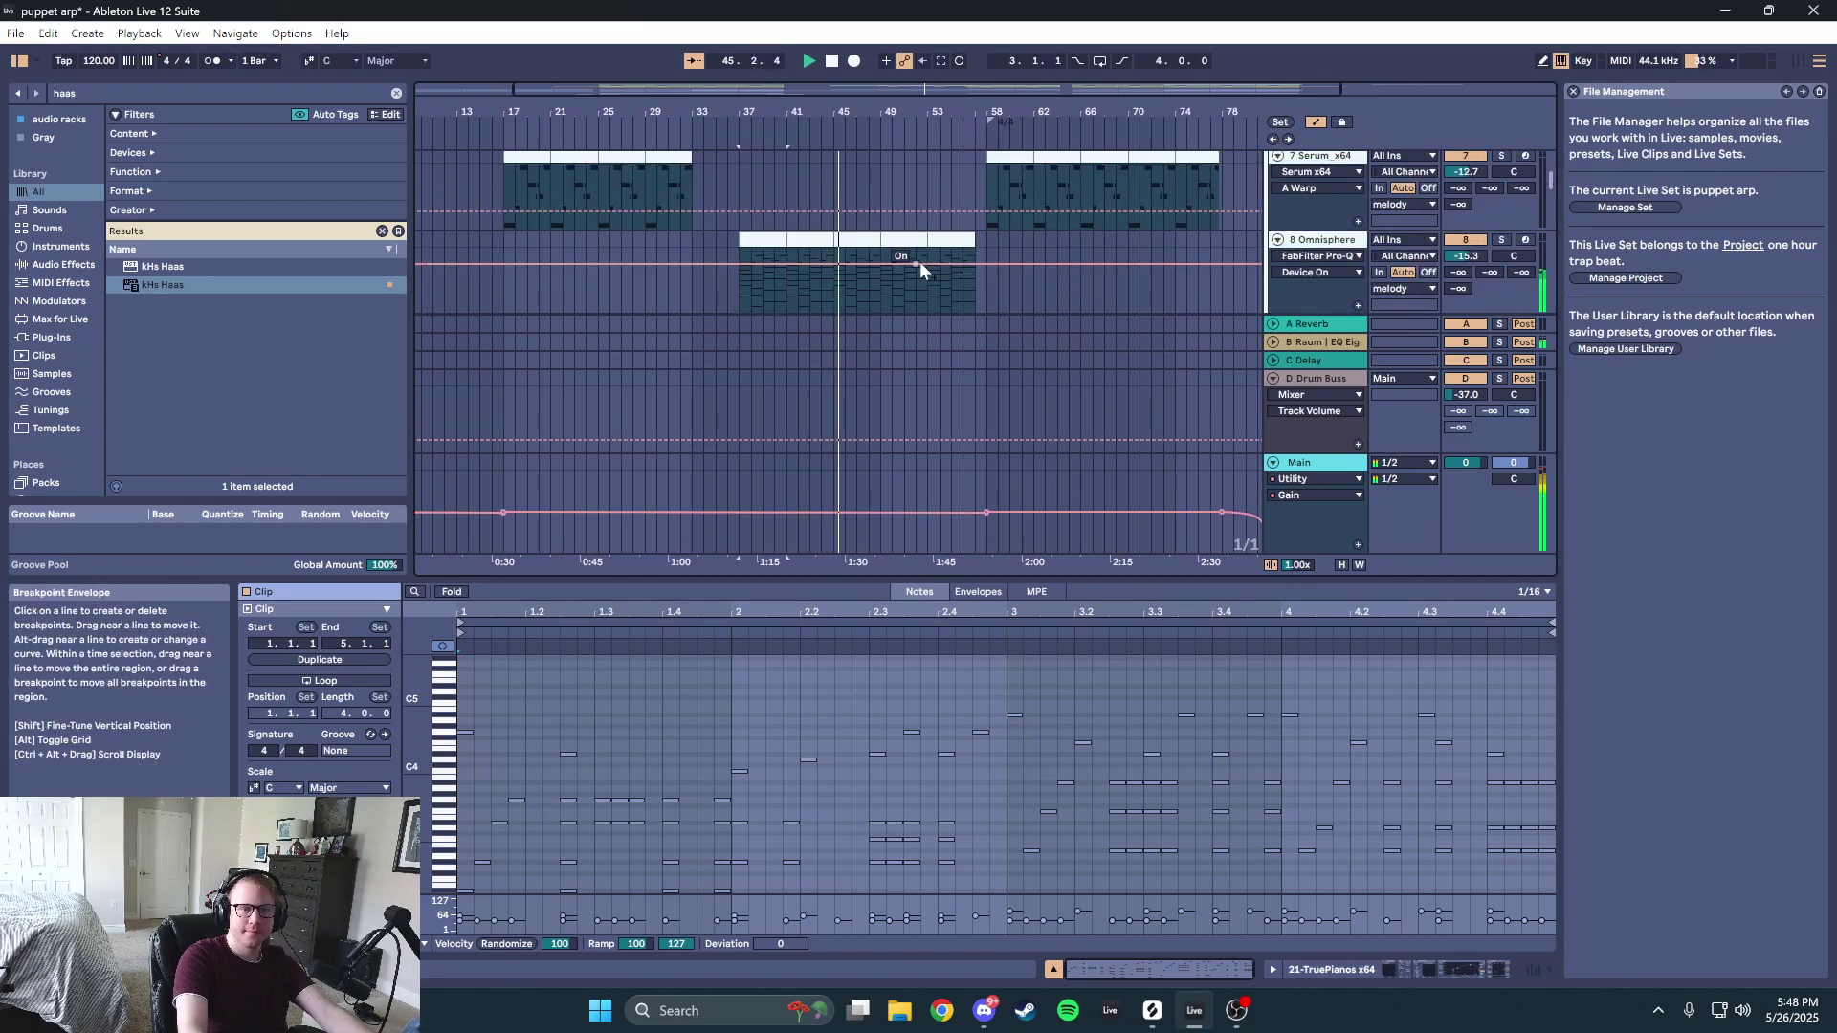
key("space")
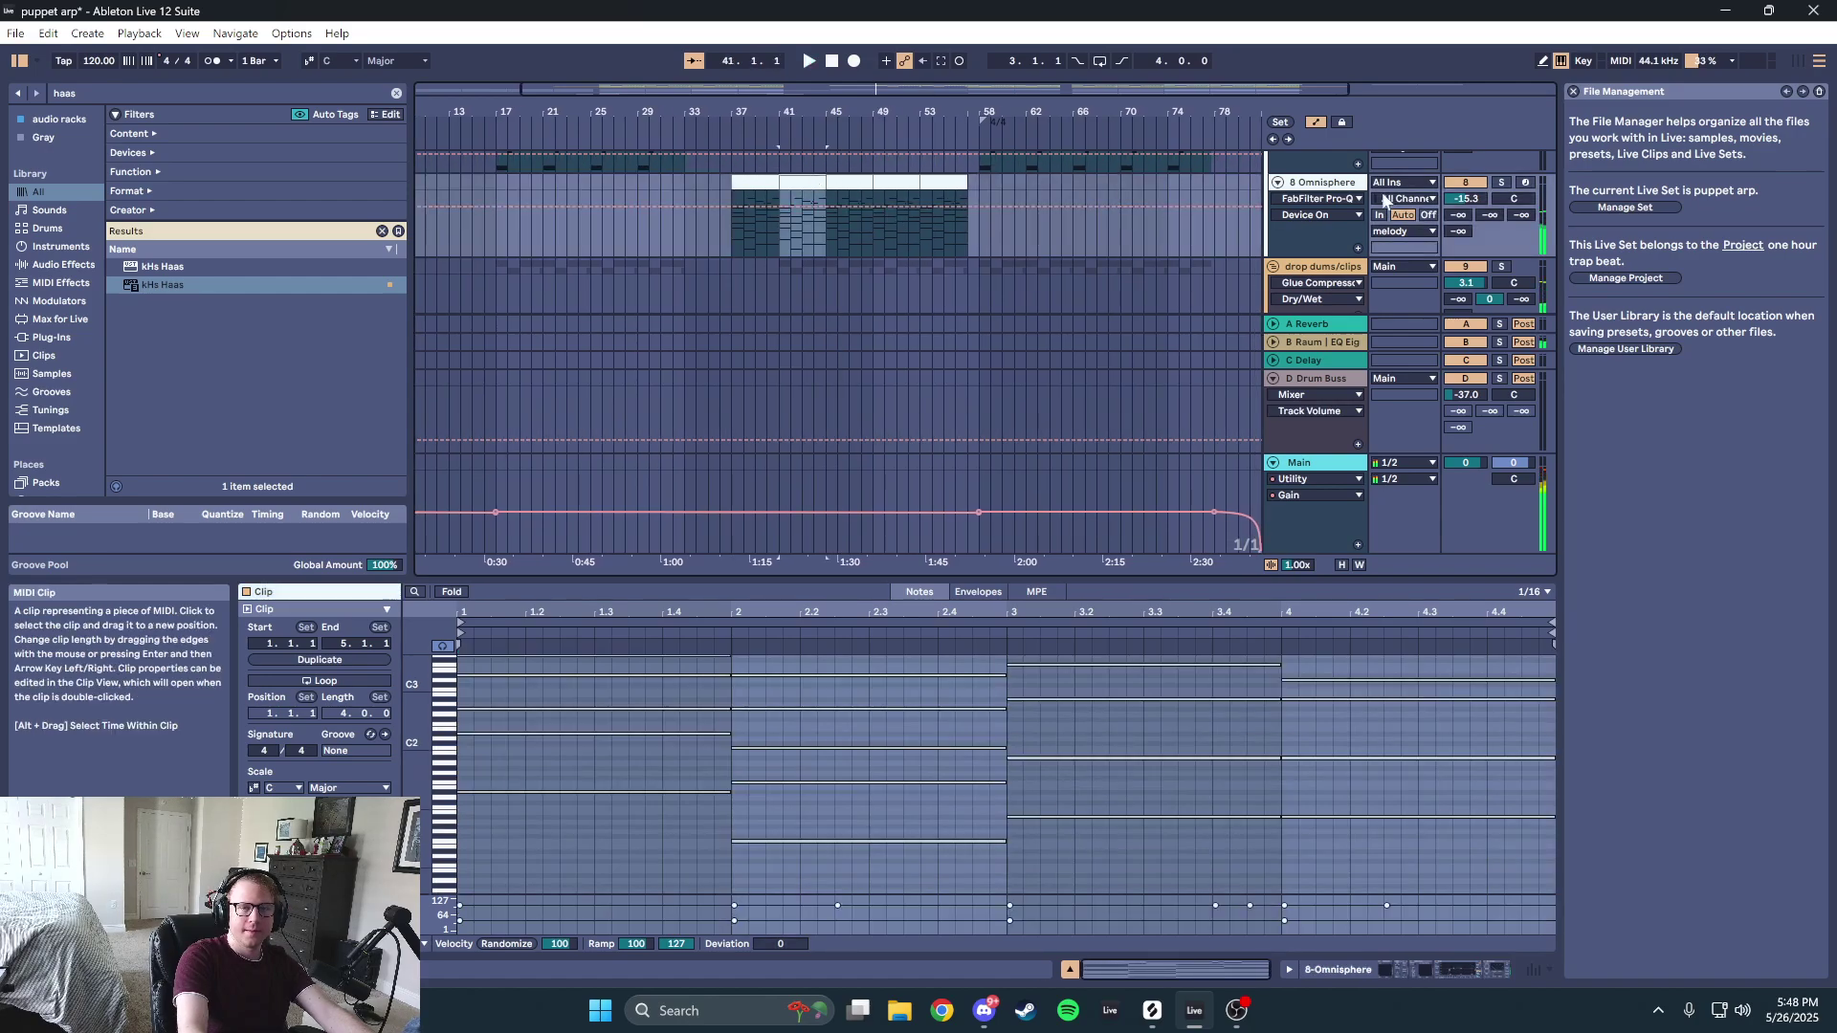
- Open the Omnisphere synth on track 8, dismiss its notices, view layer A of the patch, and close it
left_click(1323, 183)
left_click(1505, 198)
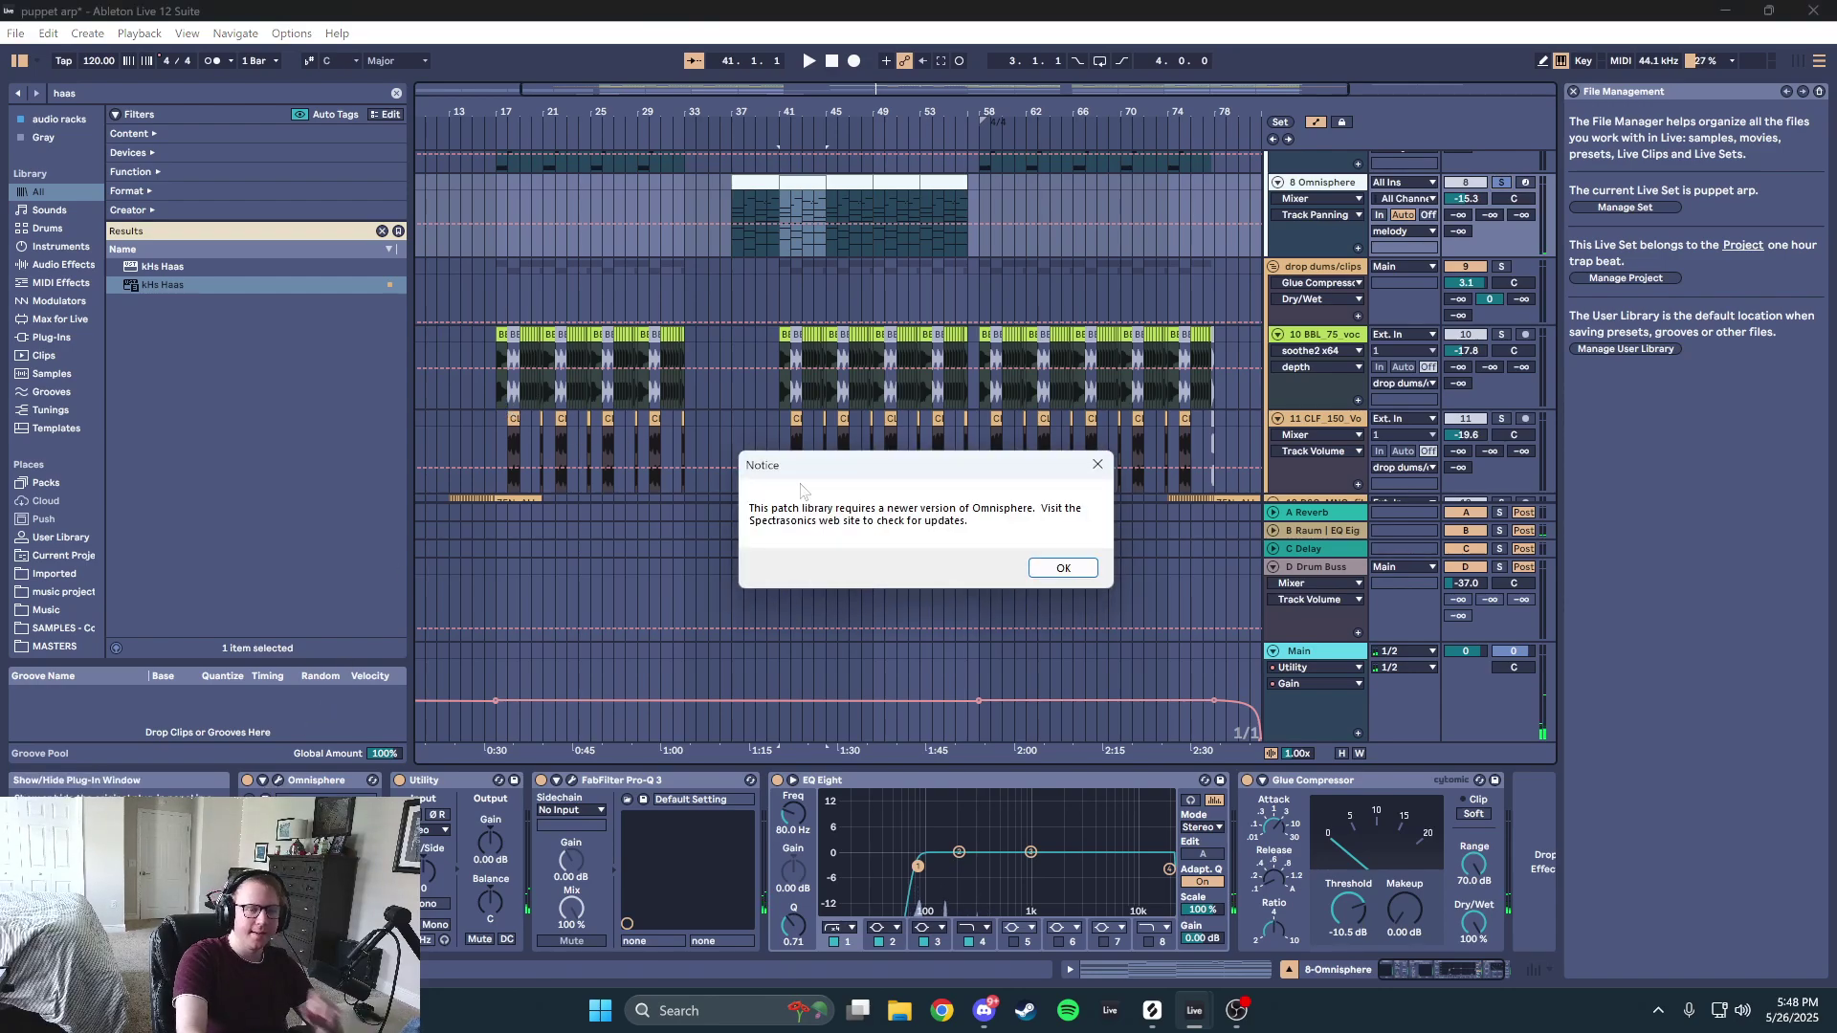
left_click(1054, 571)
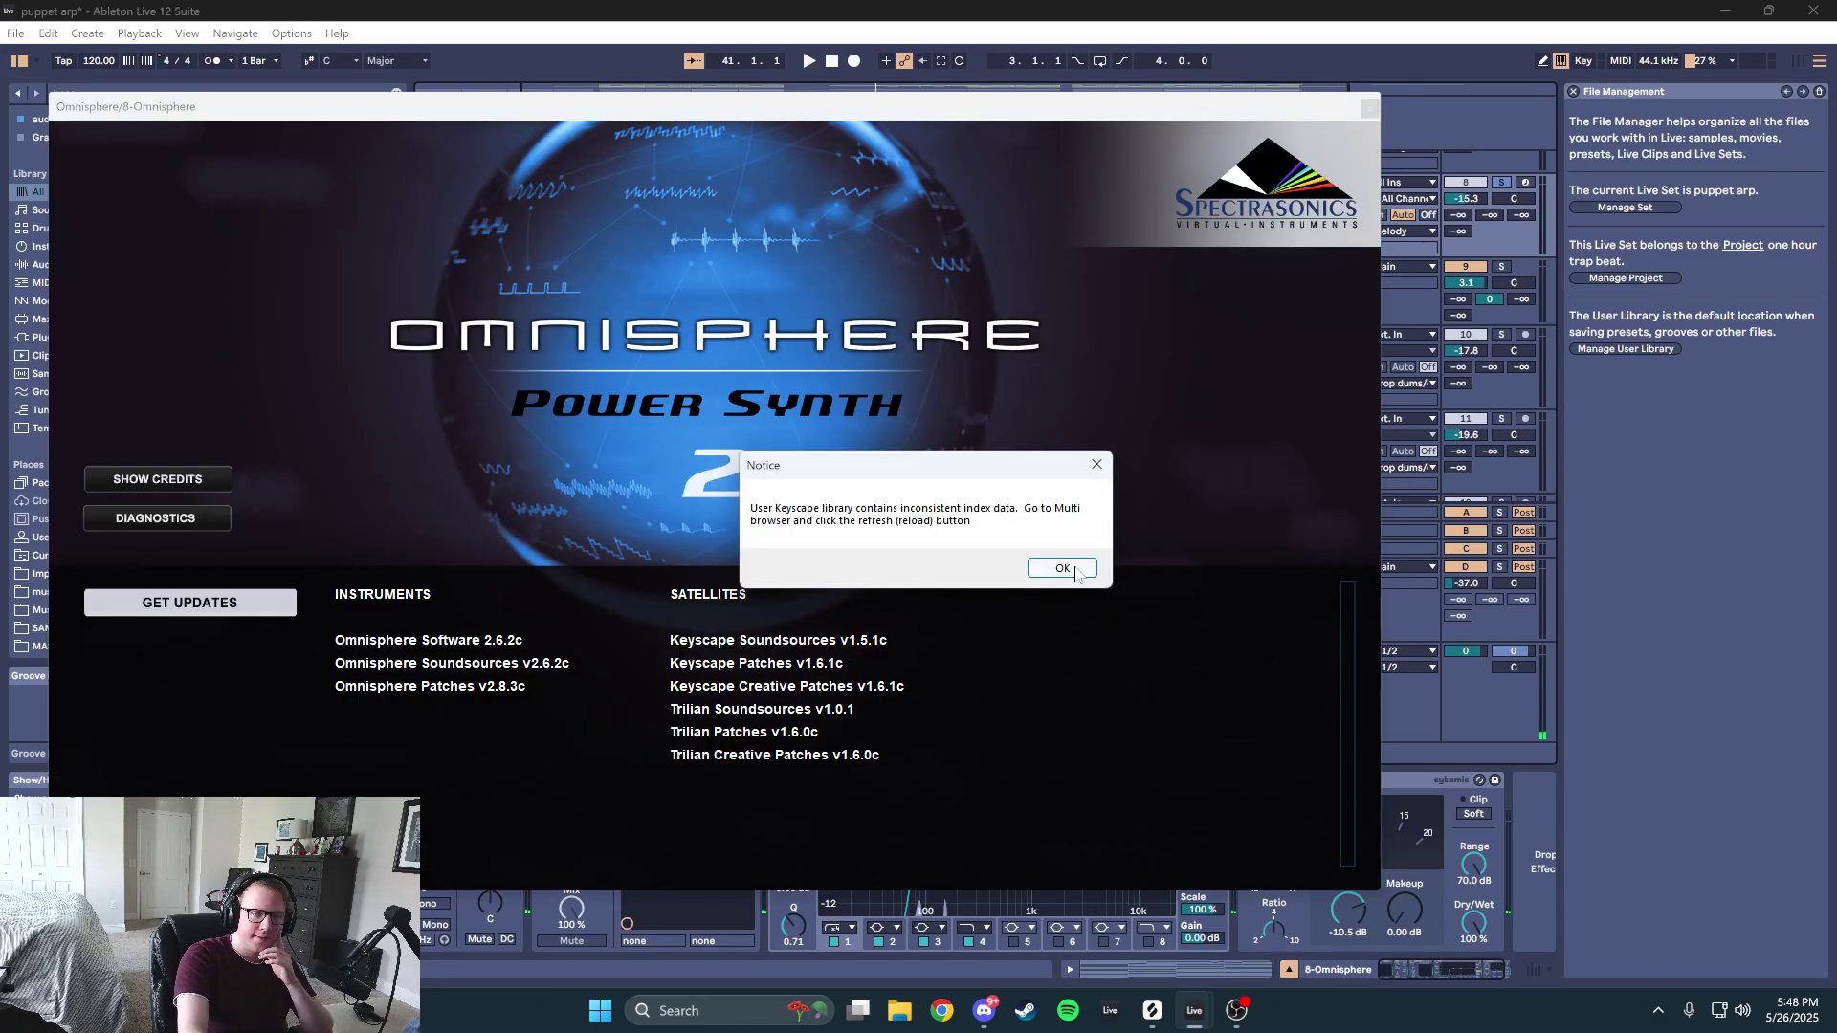
left_click(1063, 568)
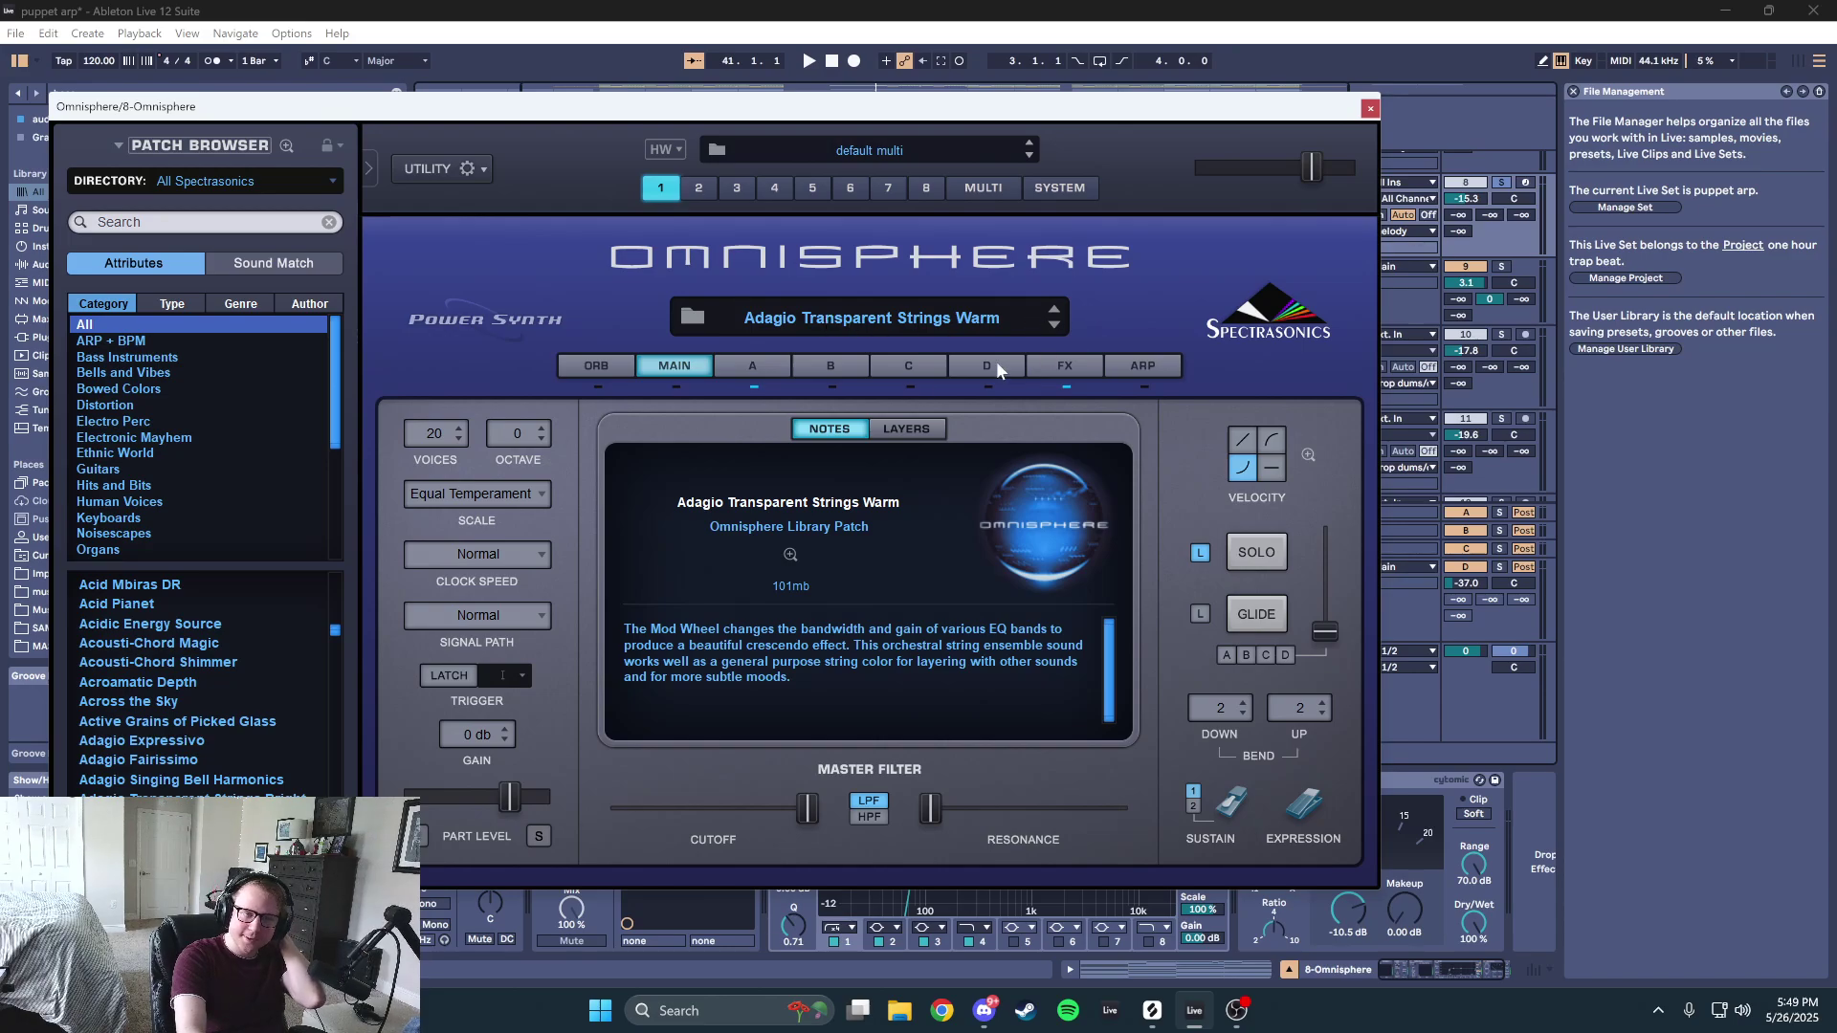
left_click(779, 372)
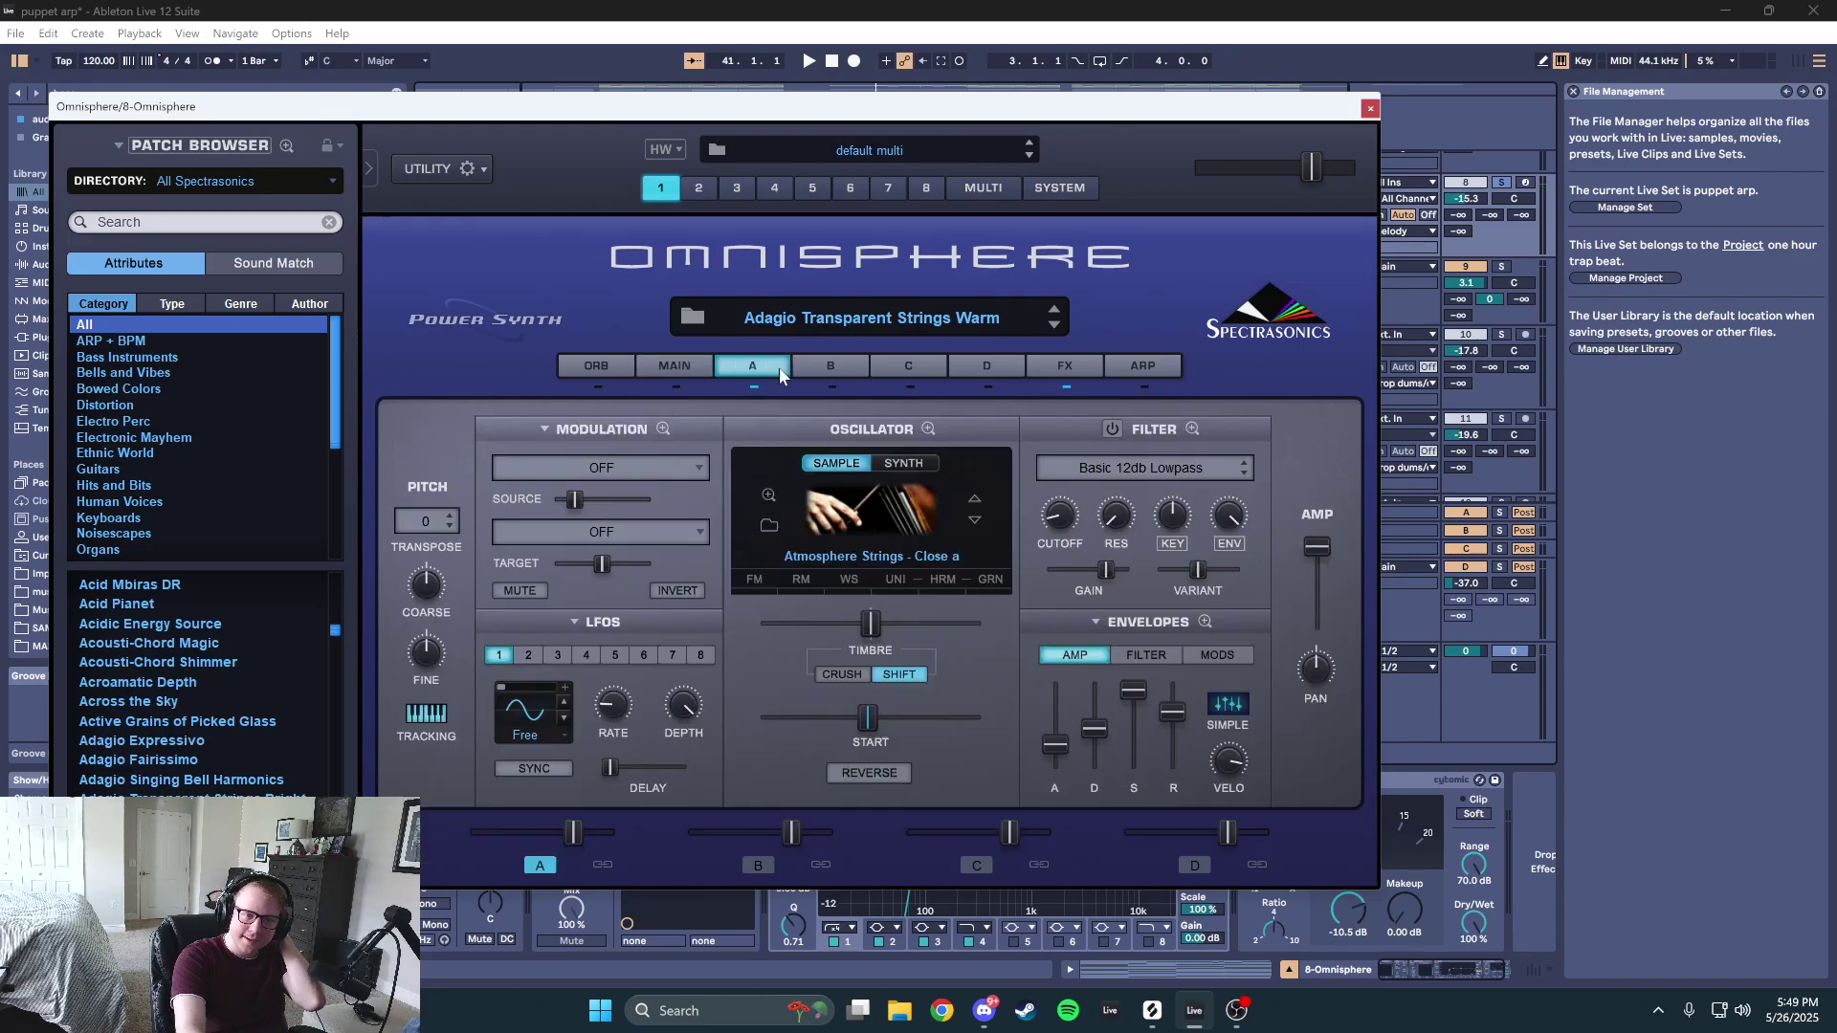
left_click(1369, 109)
- Play 8 Omnisphere soloed from bar 41 while viewing the MIDI notes of its clip
left_click(1501, 184)
key("space")
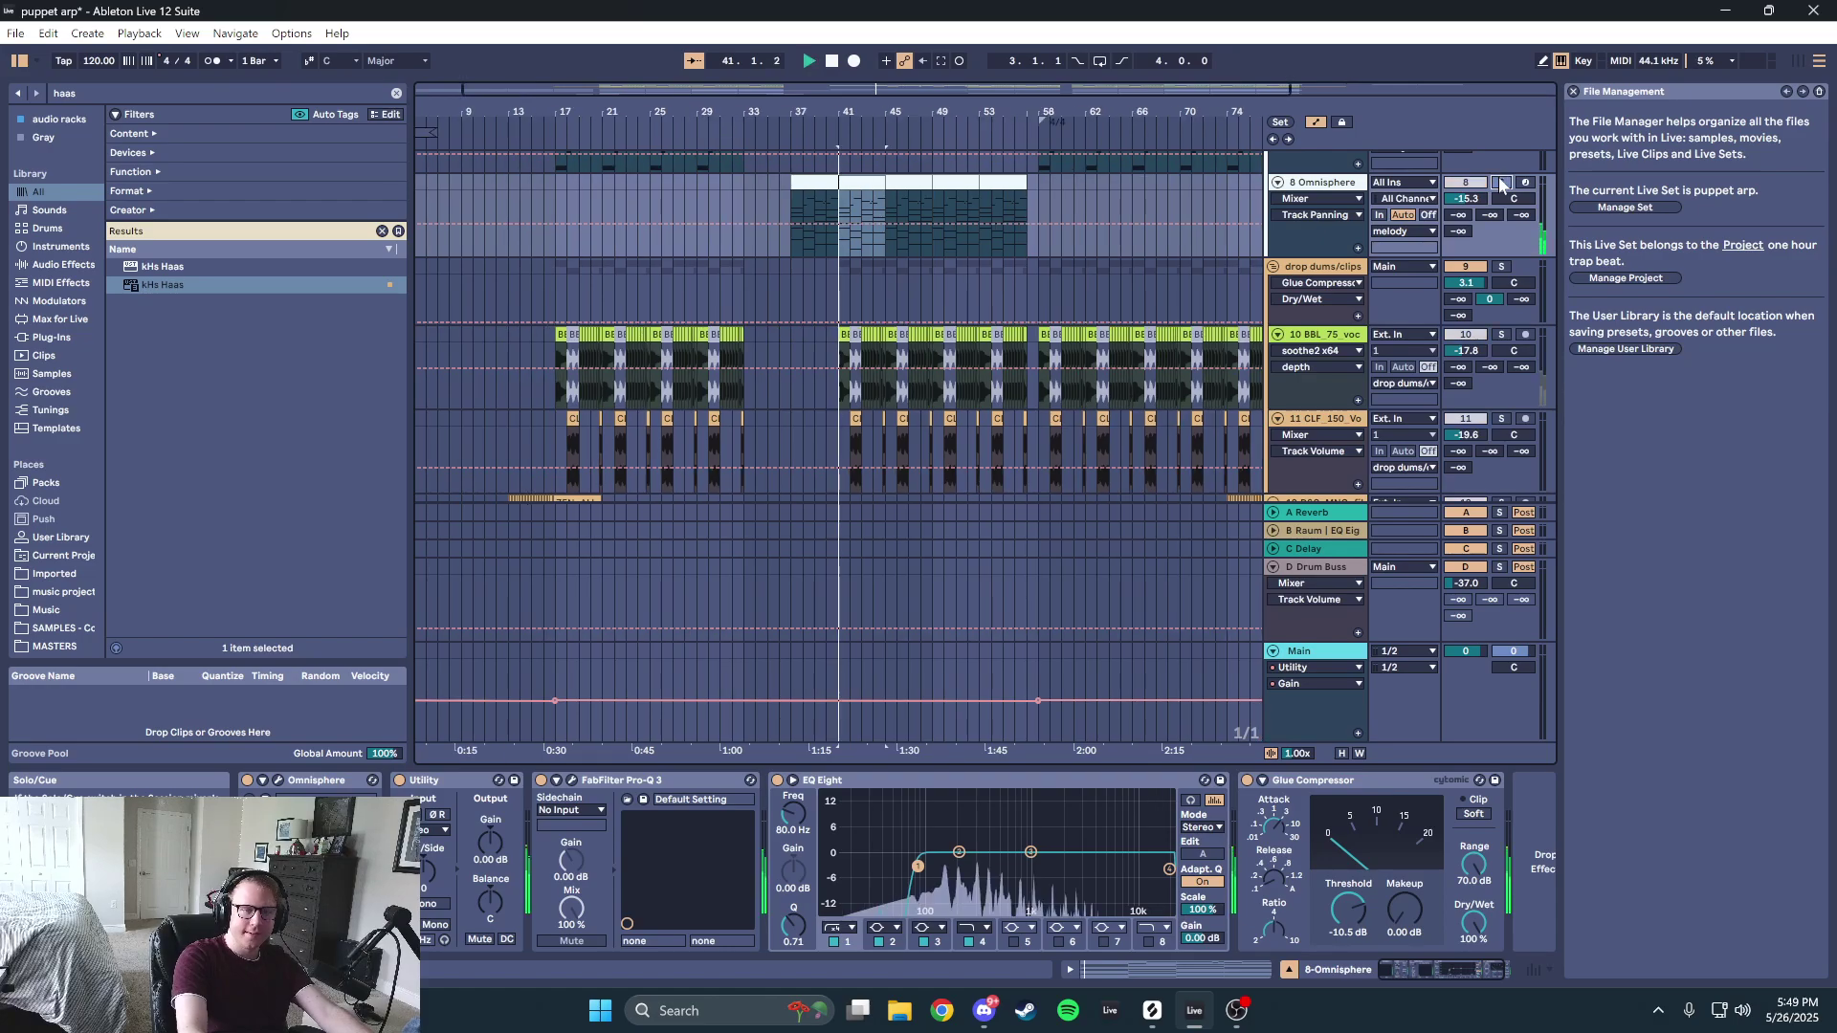
double_click(855, 183)
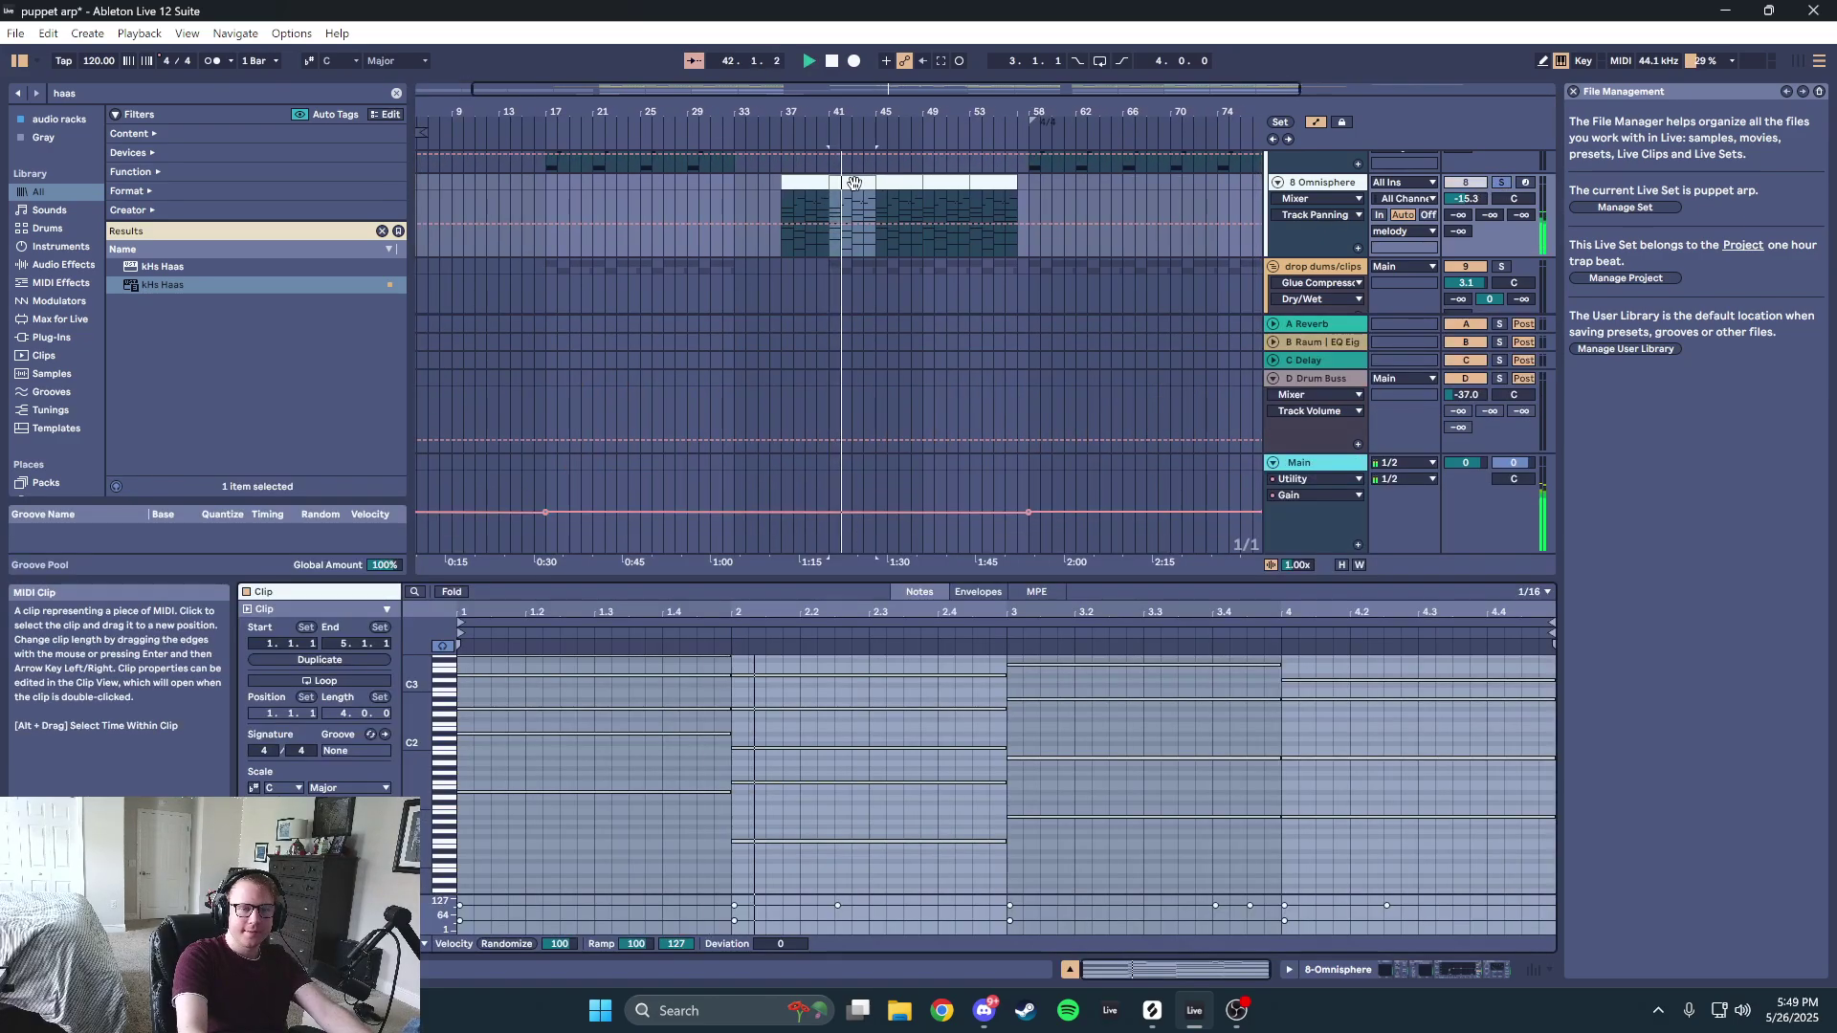
scroll(1025, 703, "up", 6)
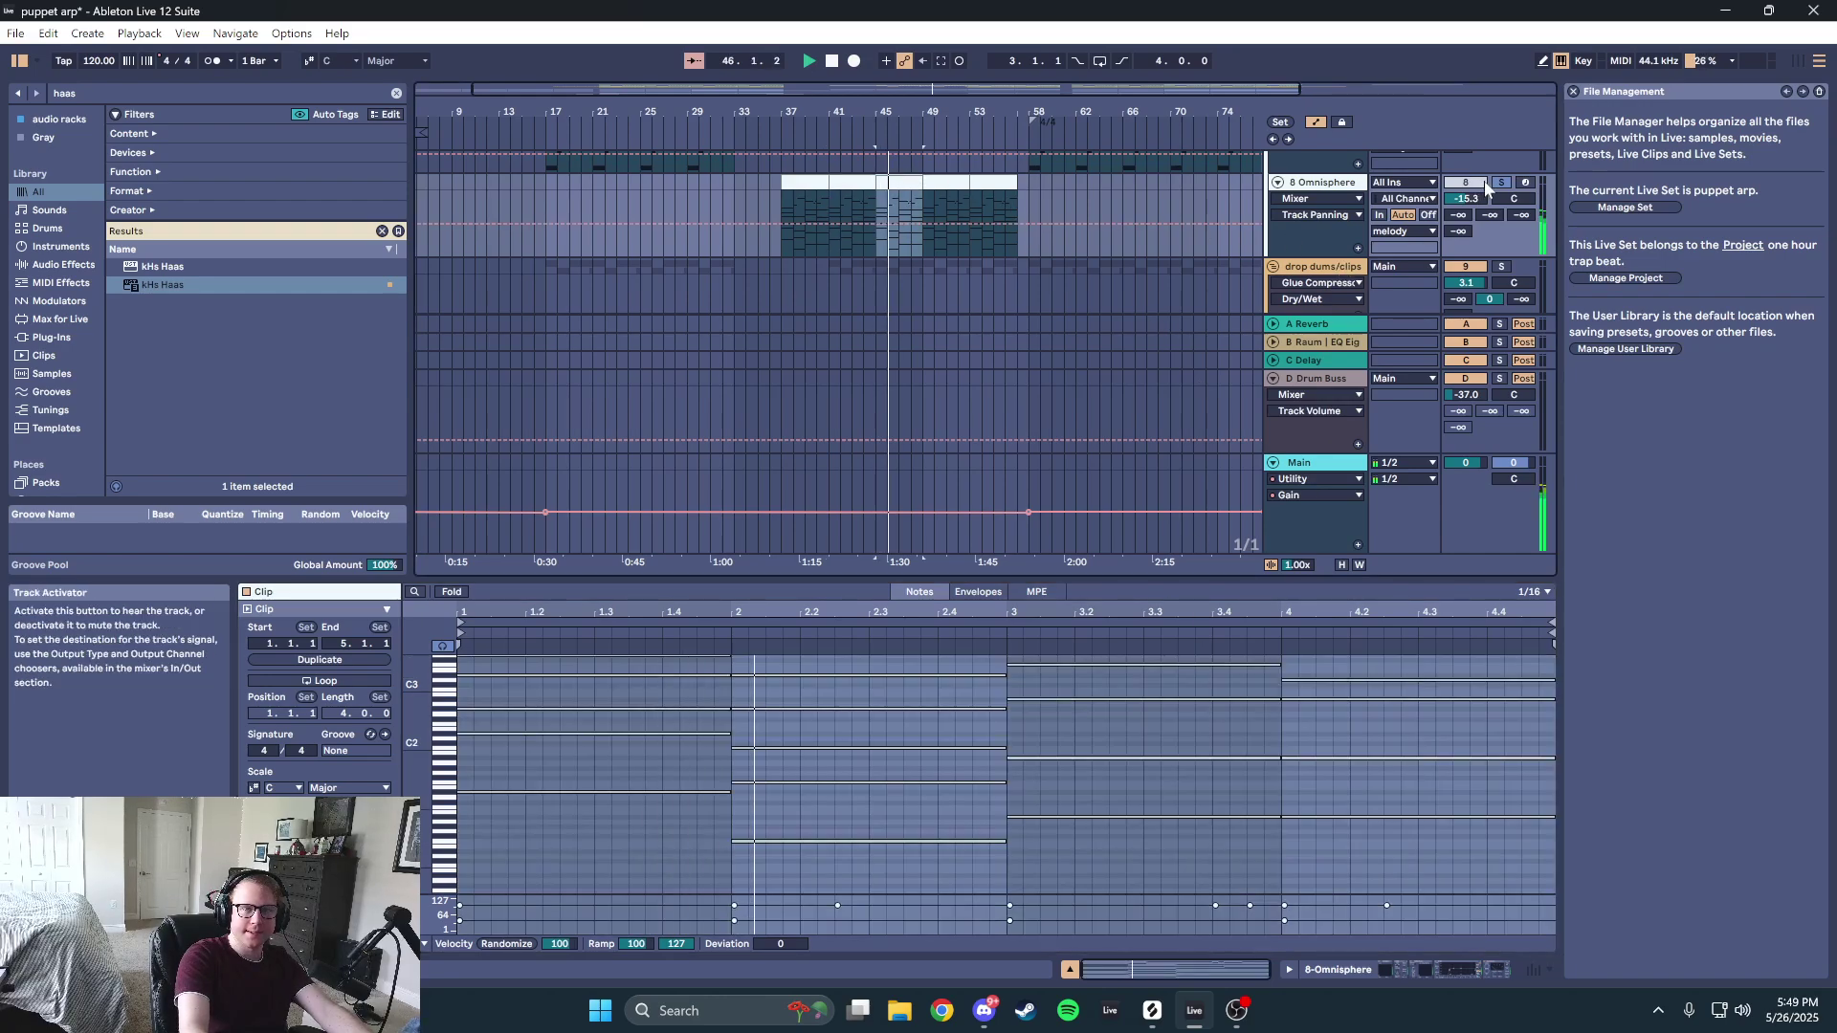
- Play the full mix from bar 45 and look through the tracks down to the basses and back to 22 TruePianos
scroll(1070, 258, "down", 3)
scroll(1001, 253, "down", 10)
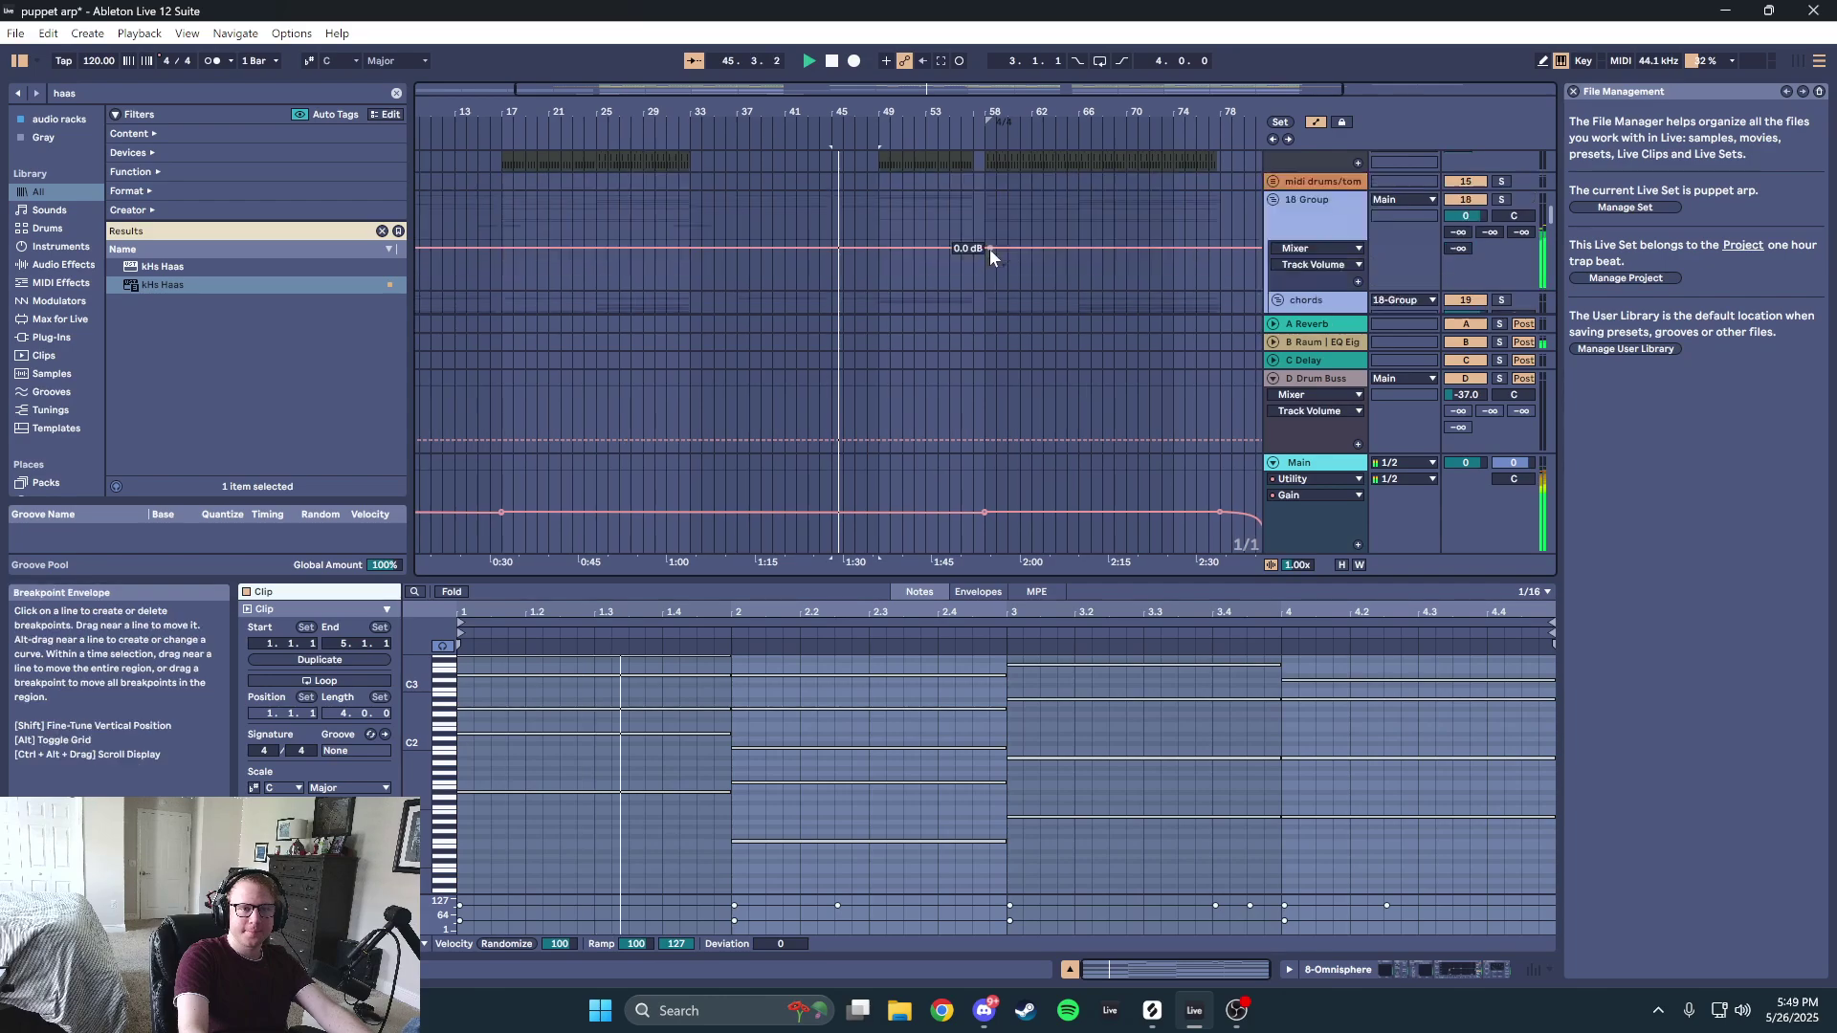
scroll(974, 249, "down", 15)
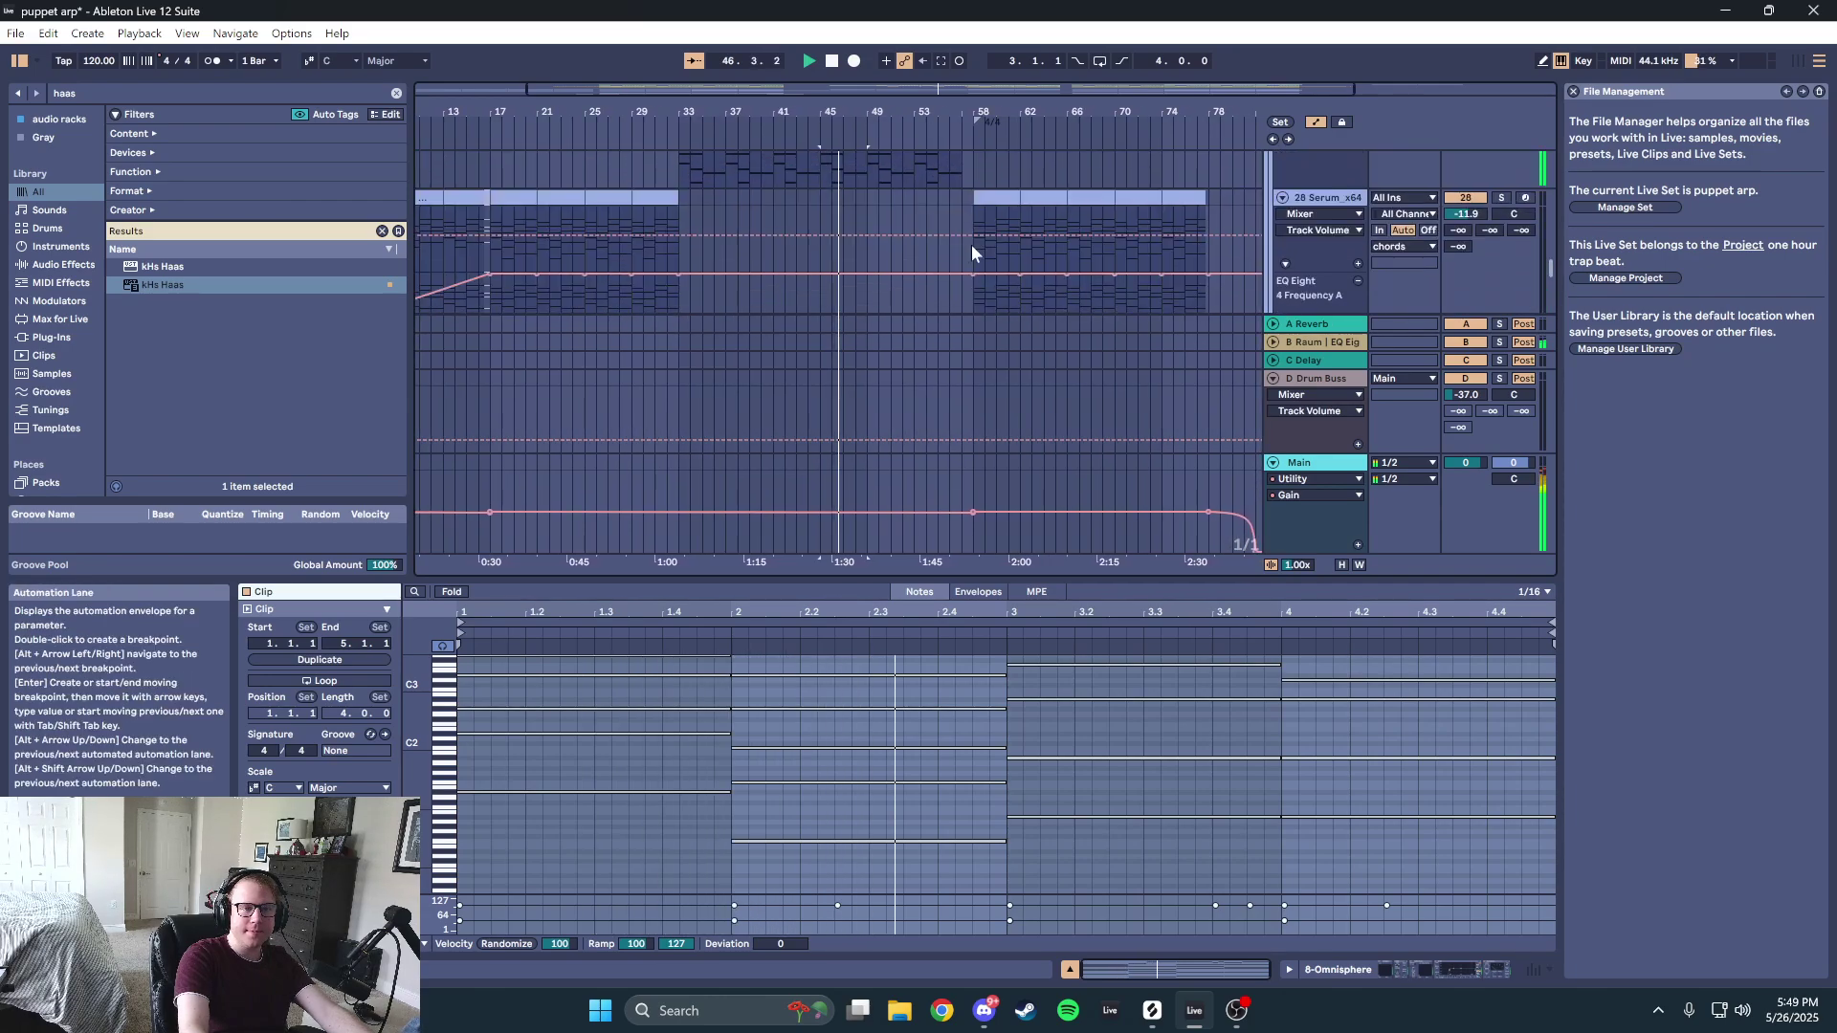
scroll(967, 239, "up", 8)
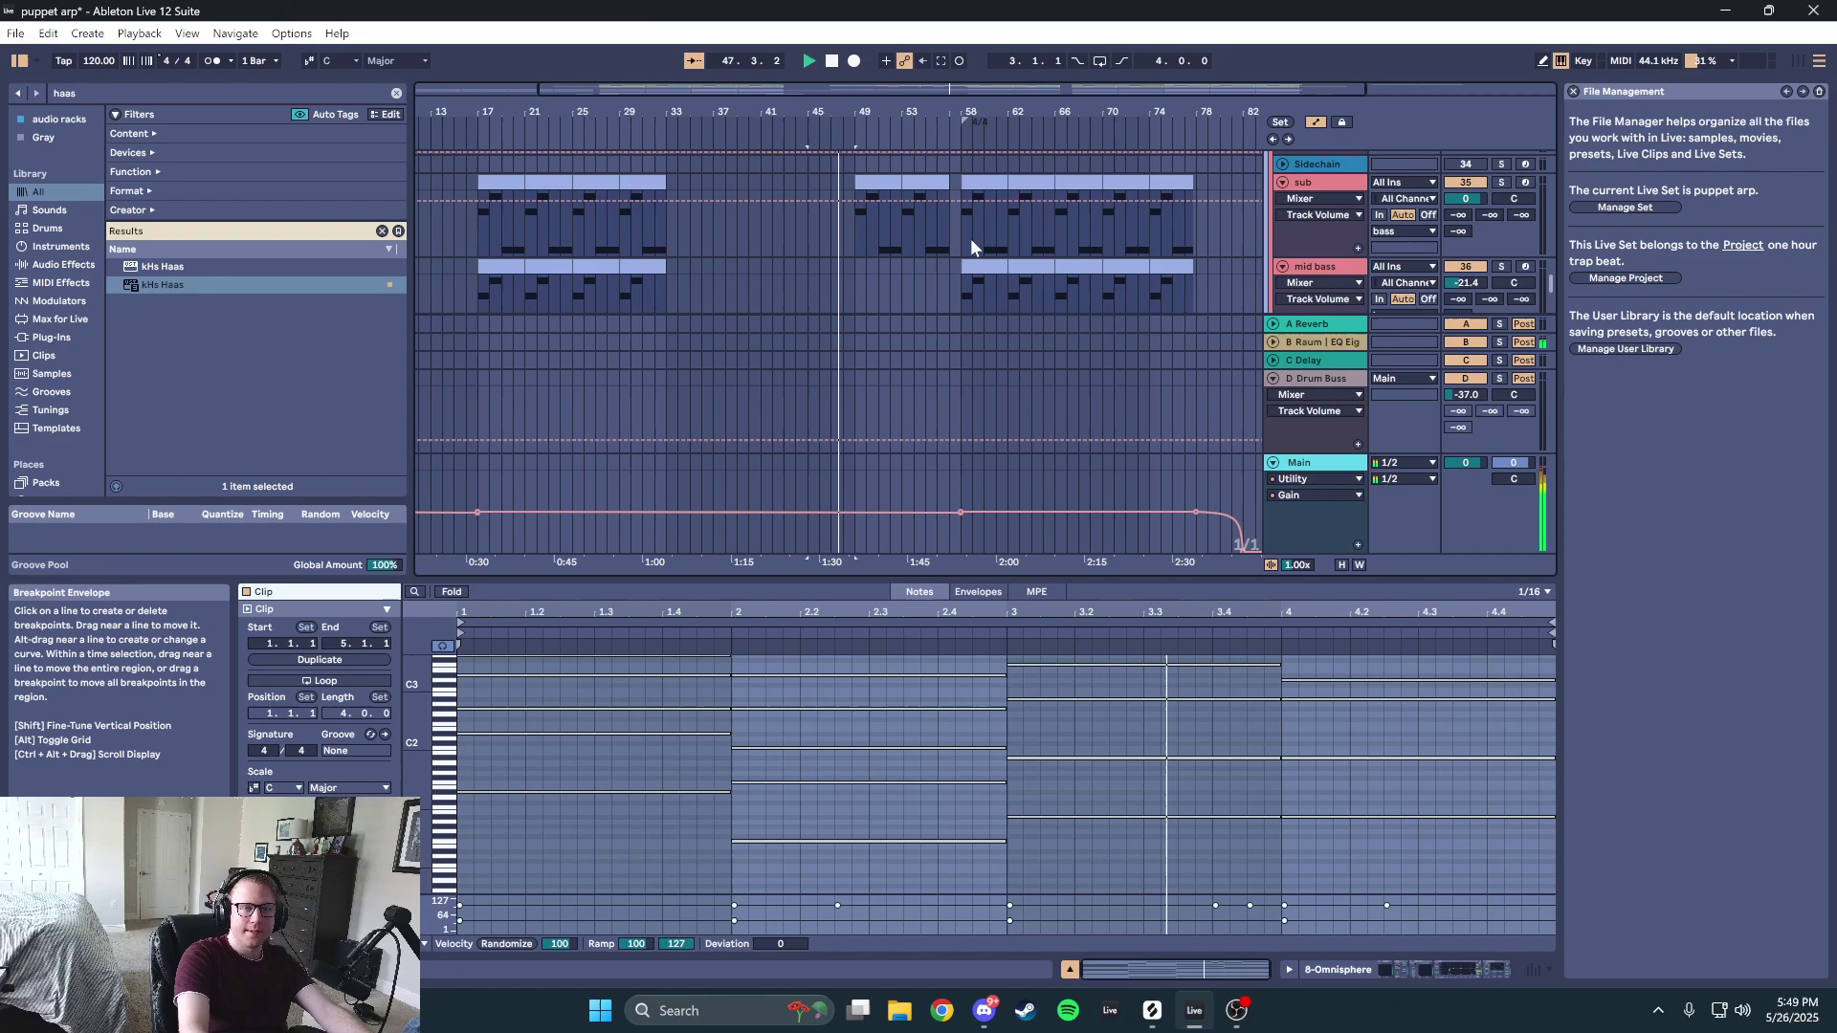
scroll(946, 244, "up", 6)
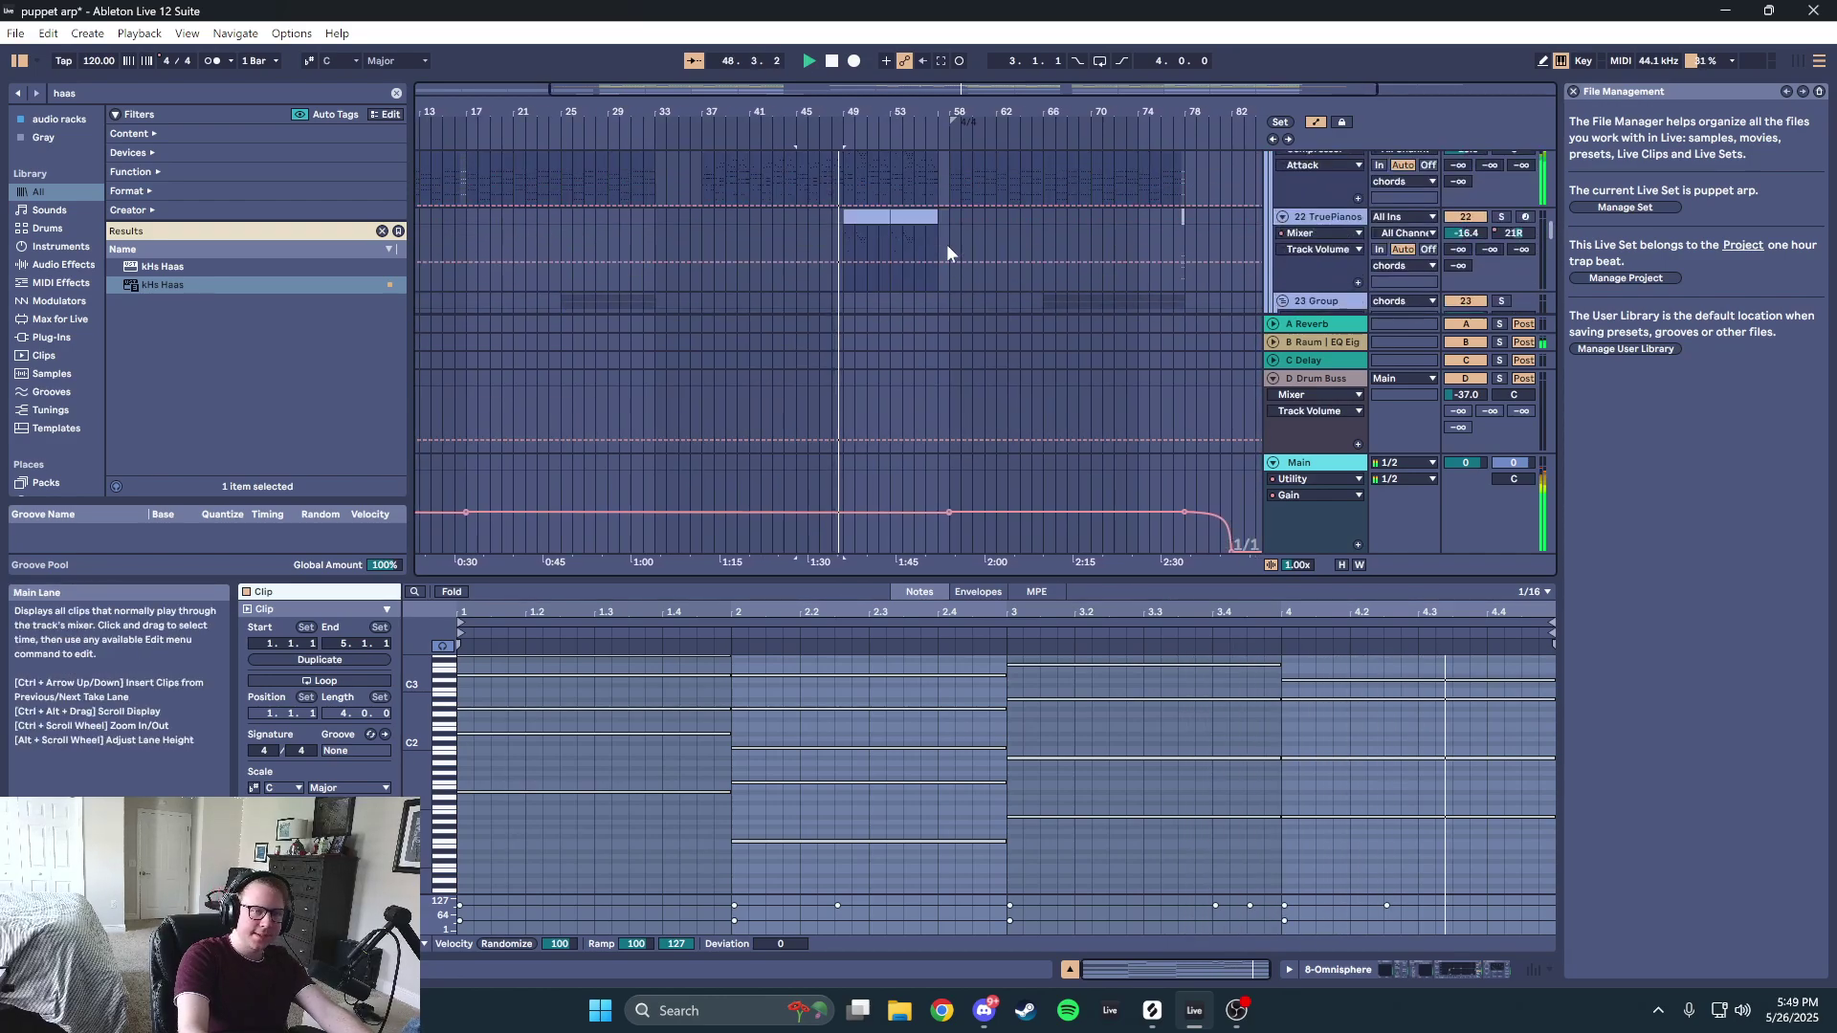
scroll(945, 256, "down", 2)
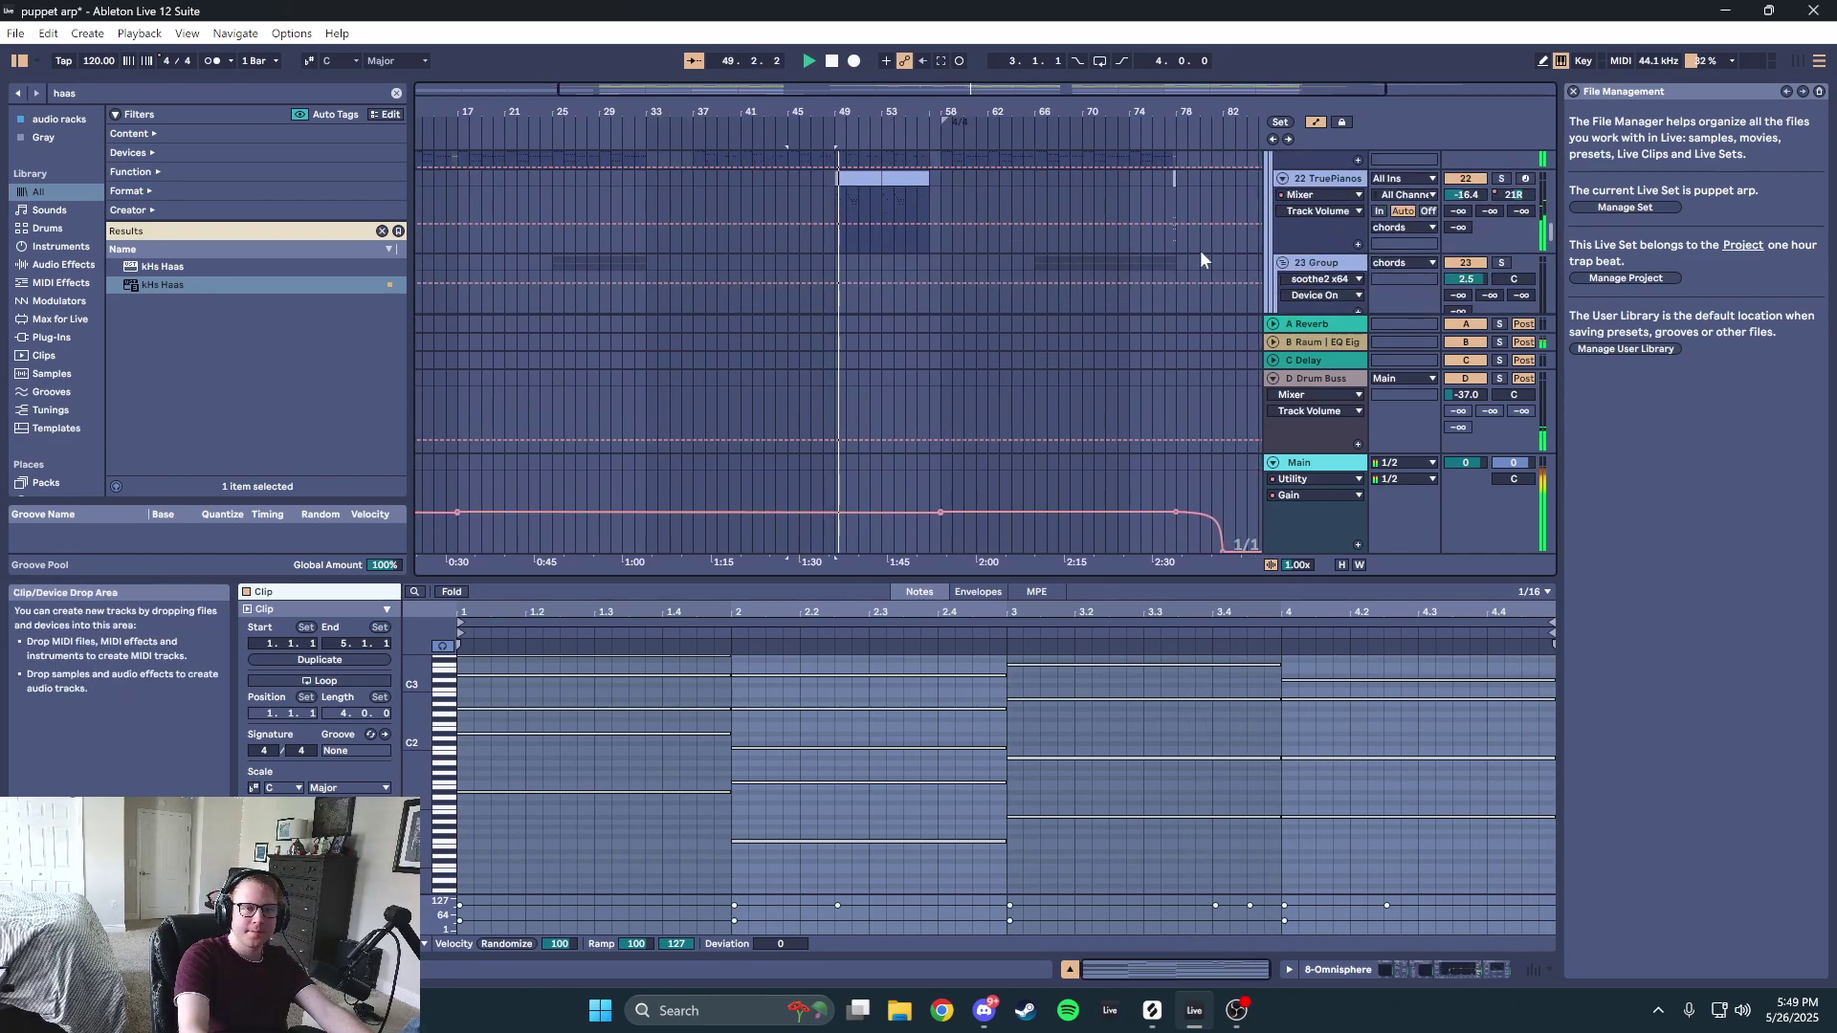
- Play 22 TruePianos soloed and examine the MIDI notes of its clip at bar 49
left_click(1328, 178)
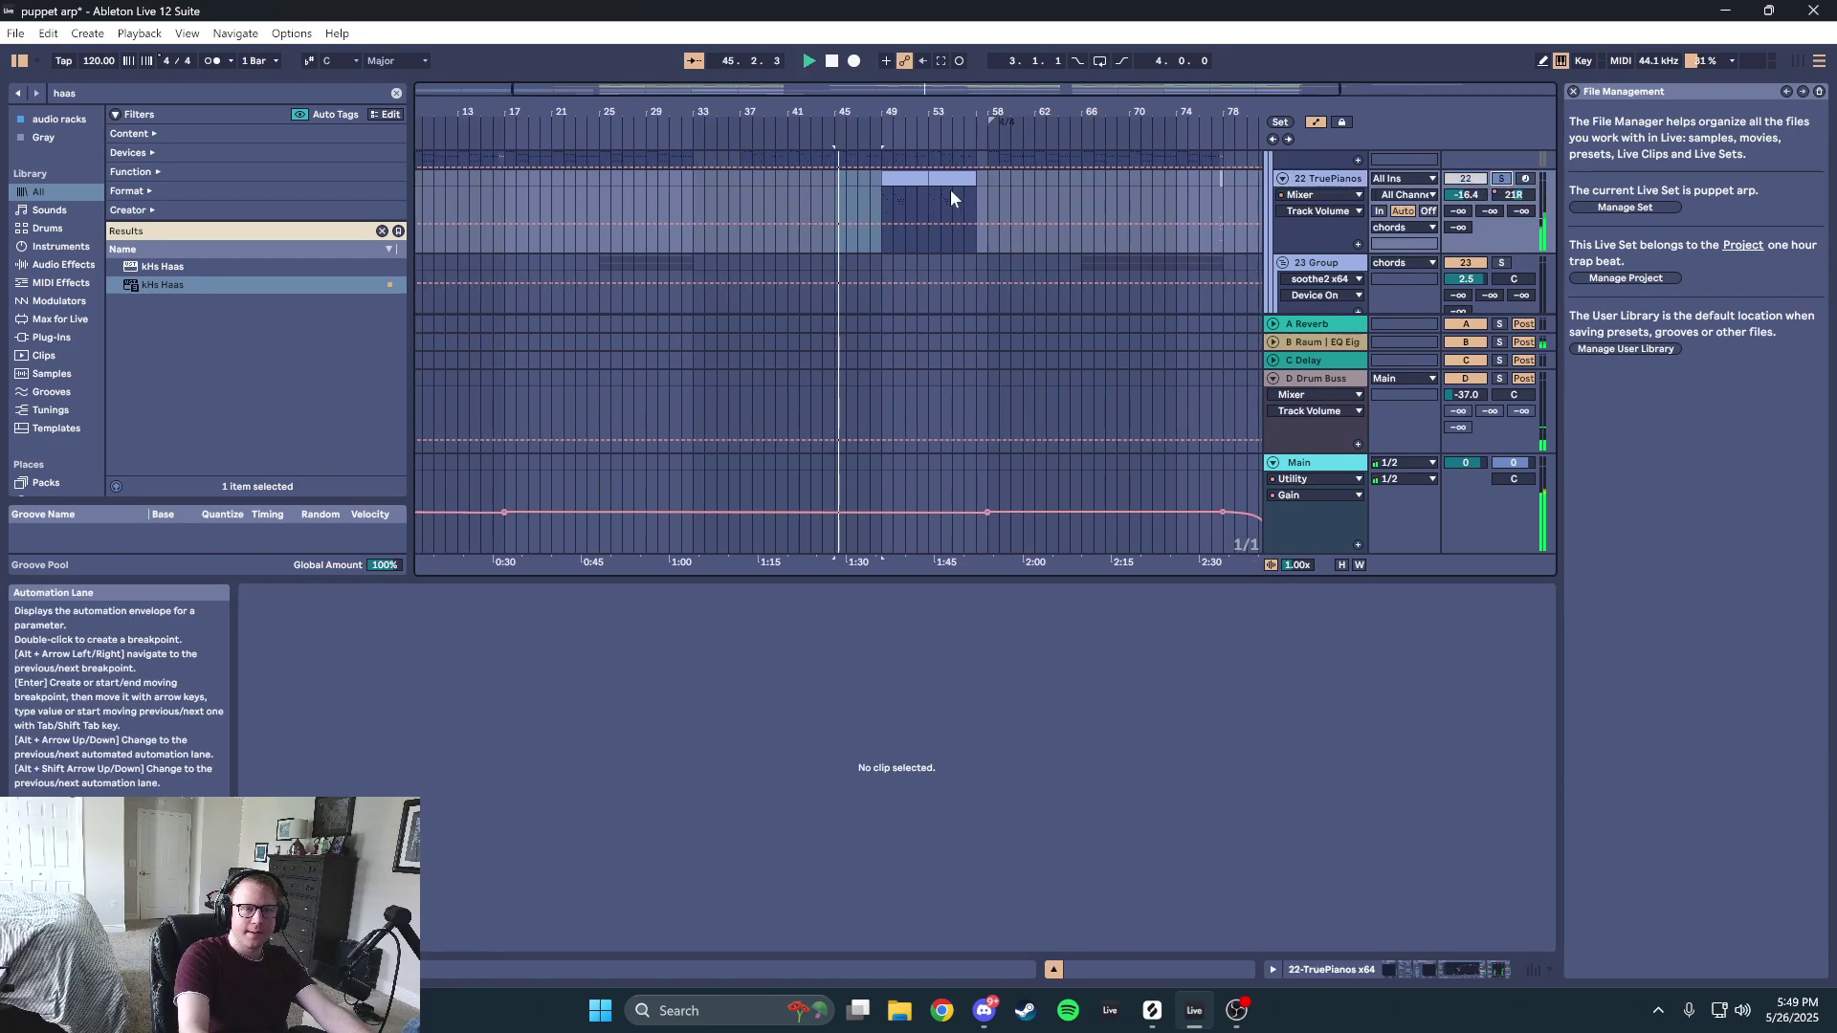
left_click(909, 180)
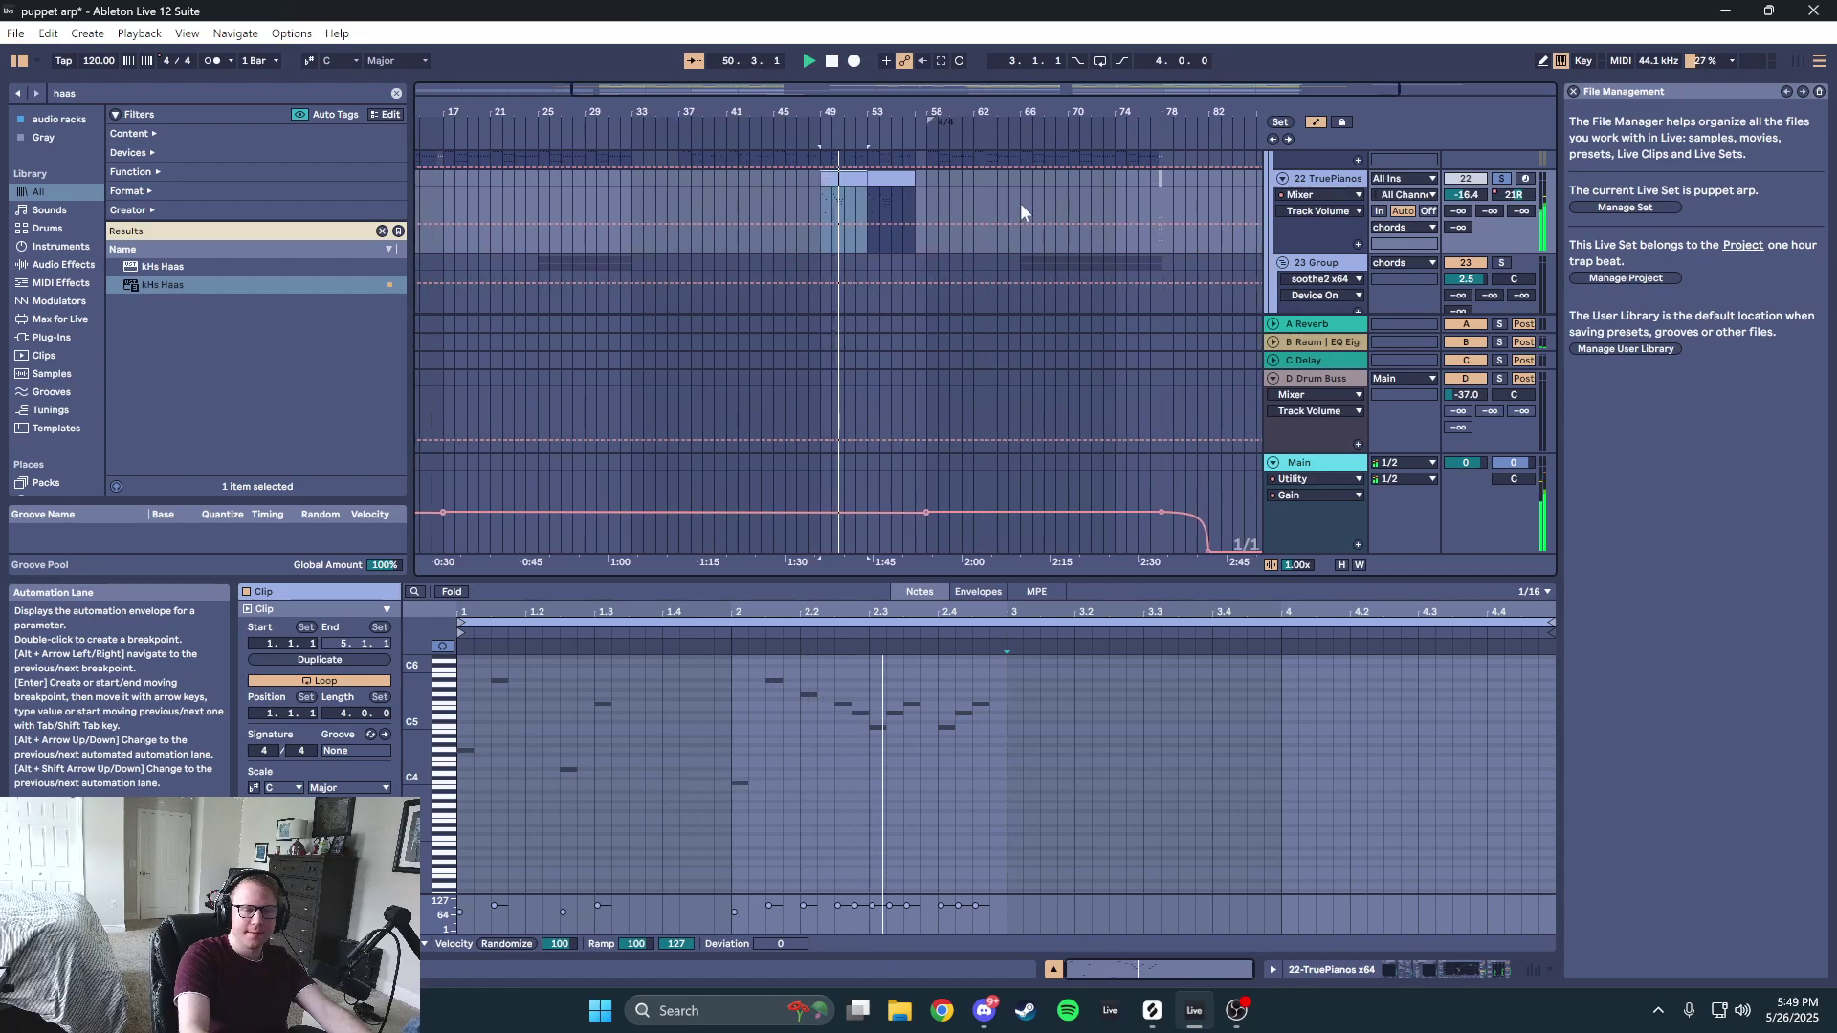
scroll(1104, 703, "up", 5)
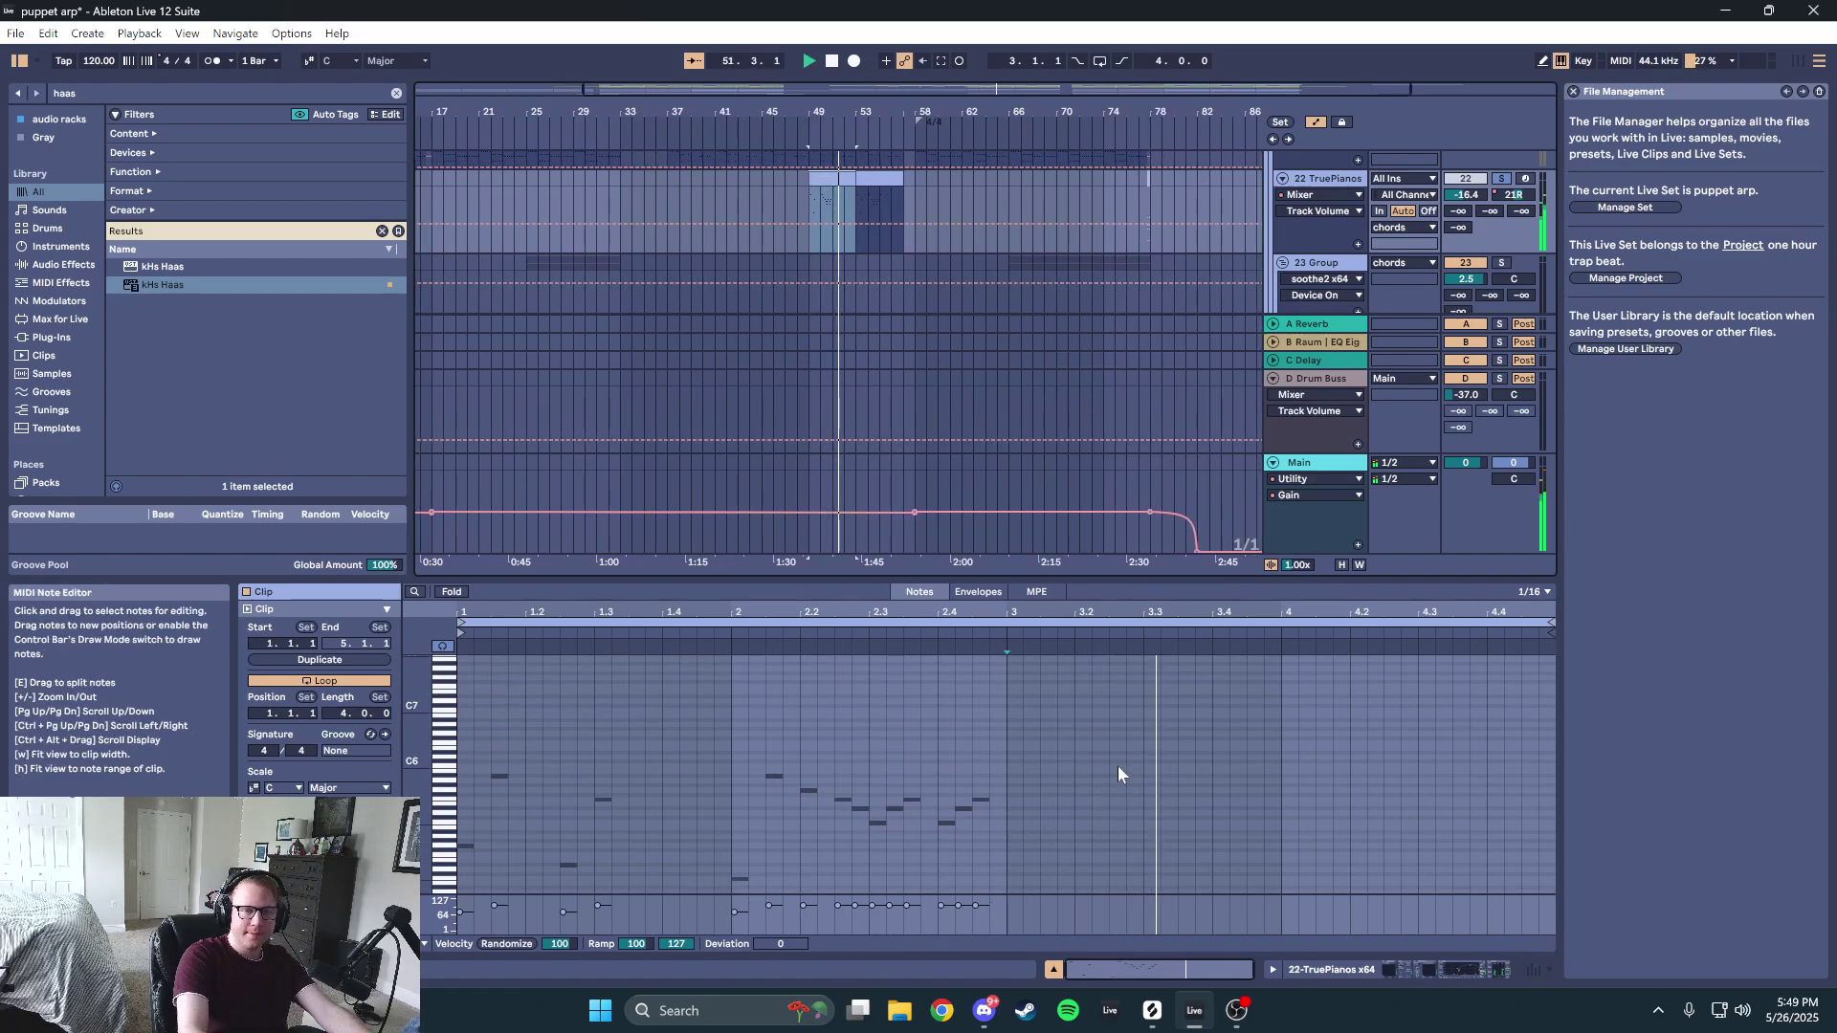
scroll(952, 240, "up", 2)
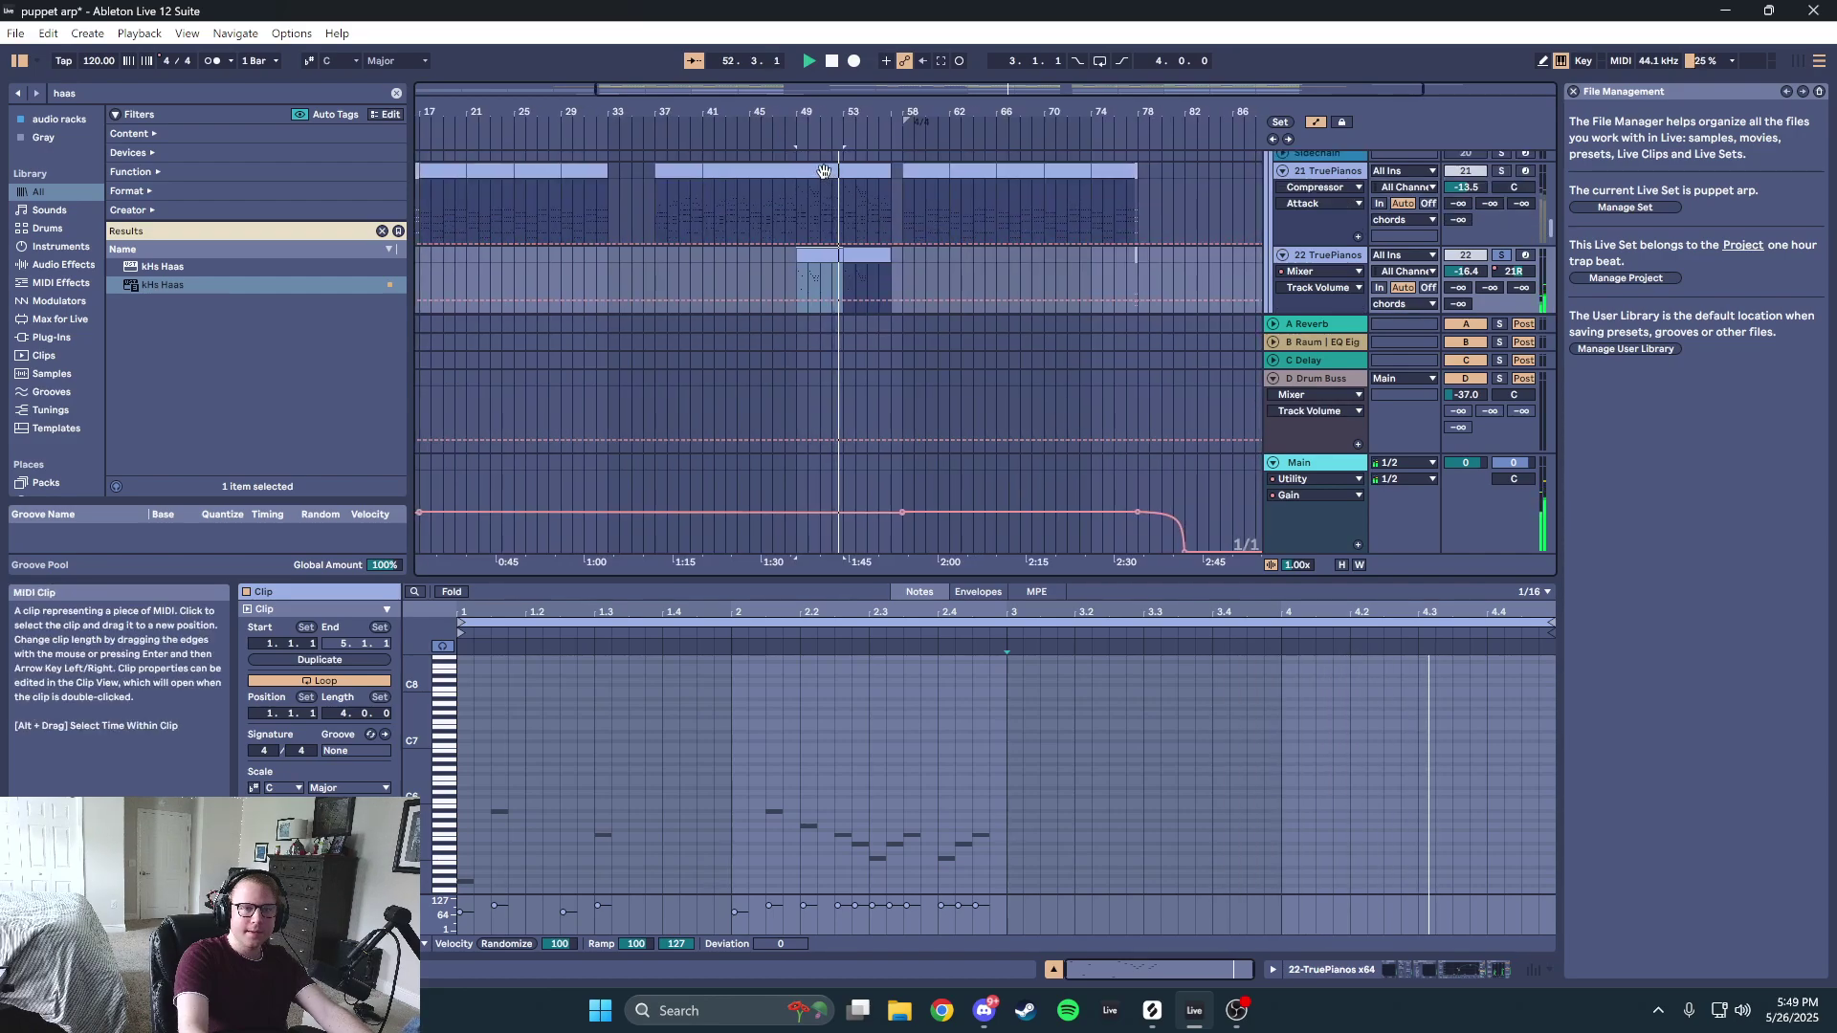
- Play 21 and 22 TruePianos in the full mix from bar 49, with the 21 TruePianos notes in view
left_click(790, 205)
left_click(794, 205)
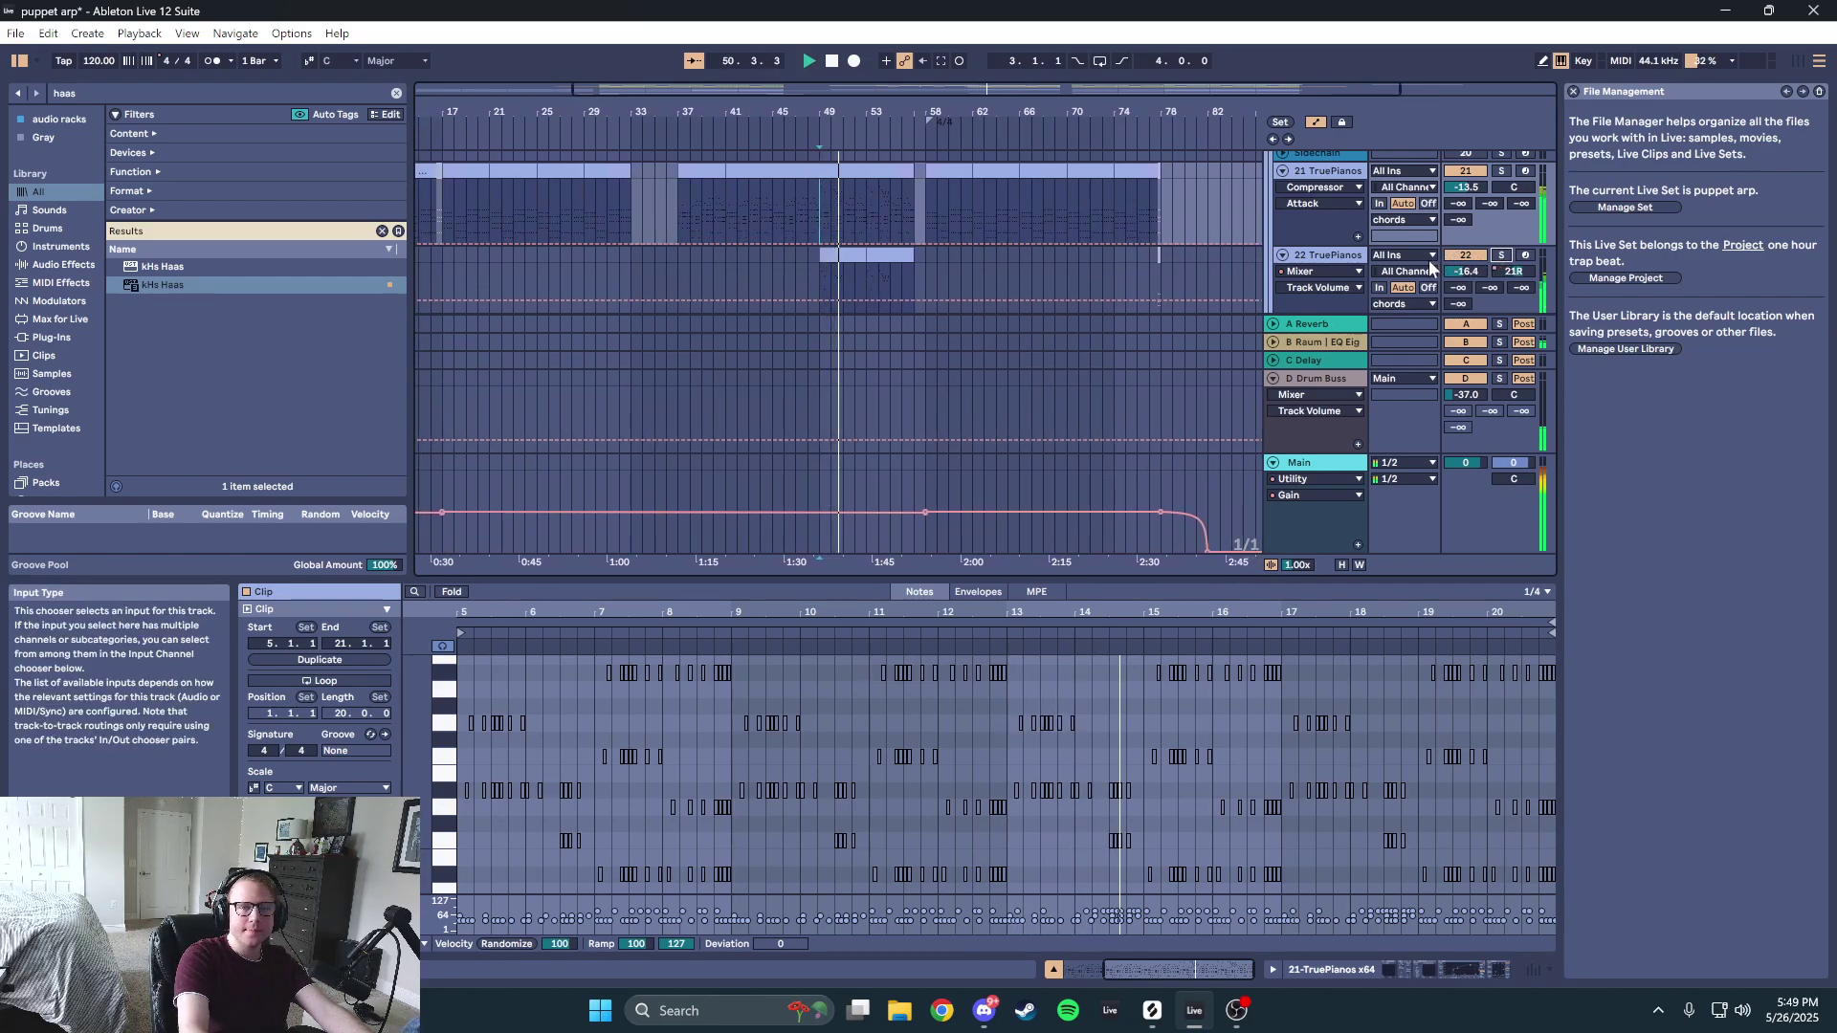
scroll(1110, 241, "down", 2)
scroll(1024, 245, "up", 2)
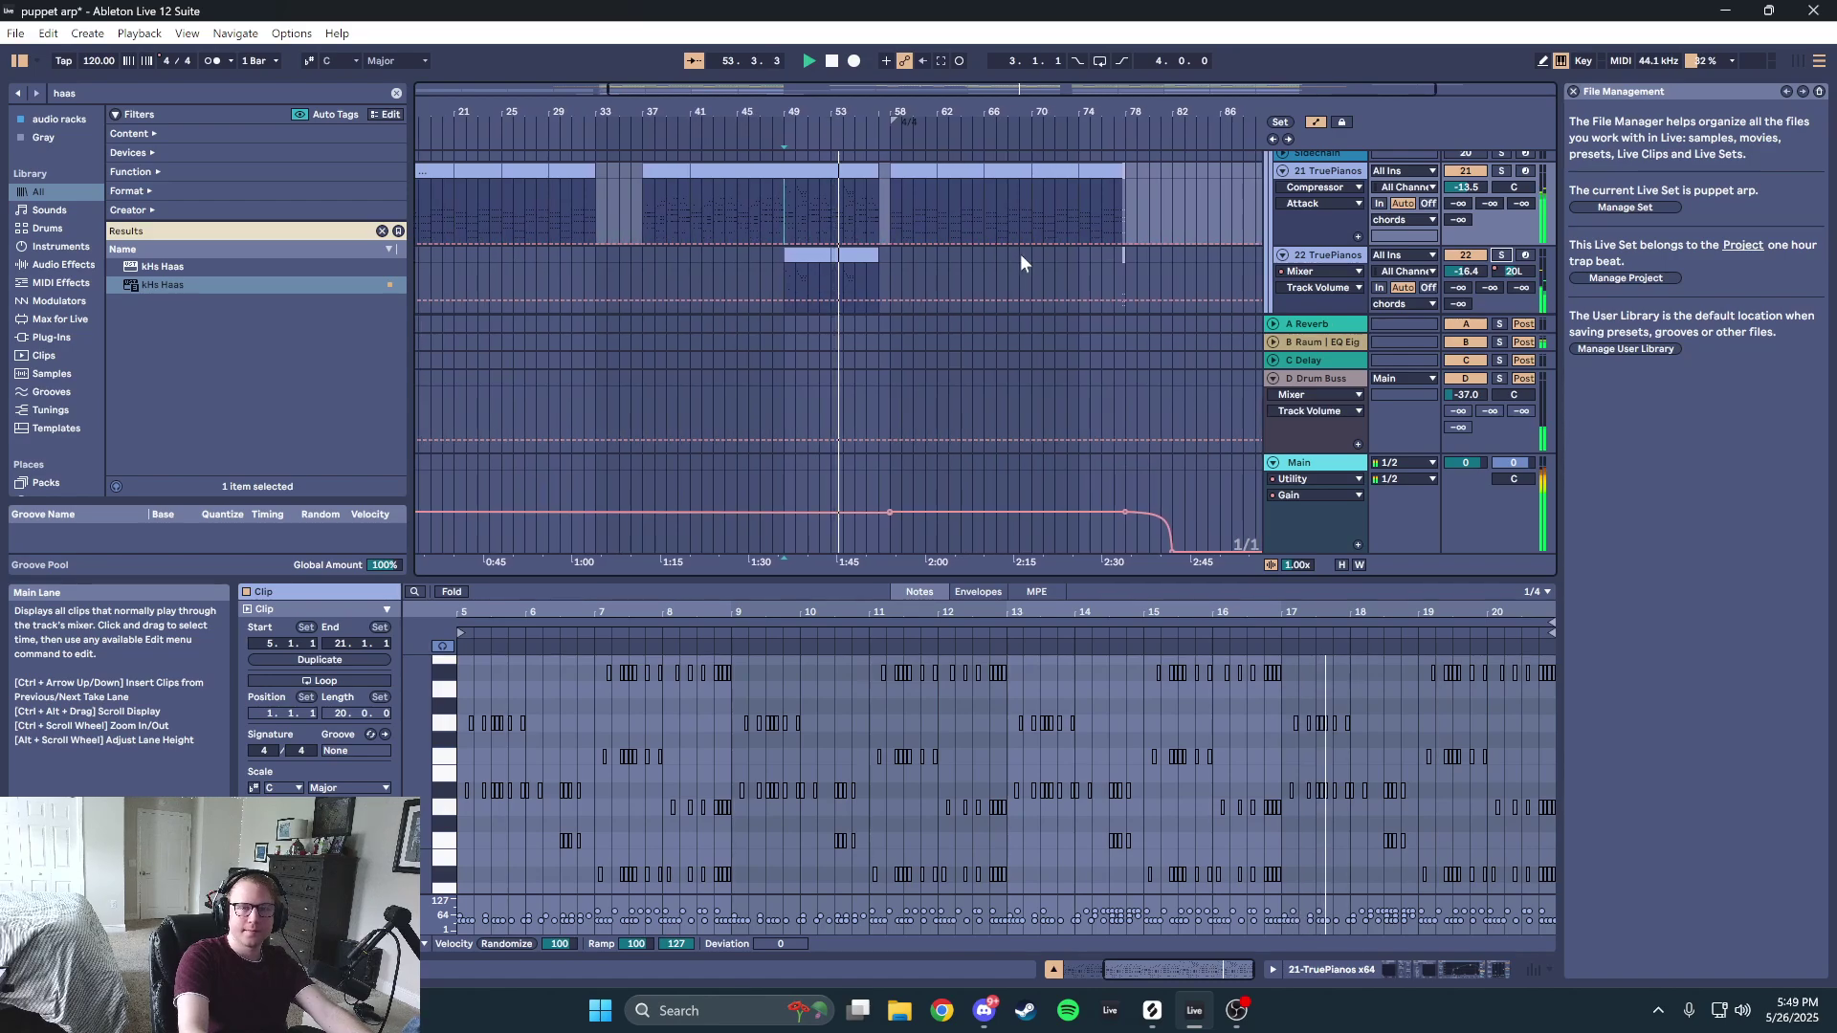
- Look through the tracks from chords up to melody and down to 26 Serum_x64 while the full mix plays past bar 57
scroll(986, 251, "up", 5)
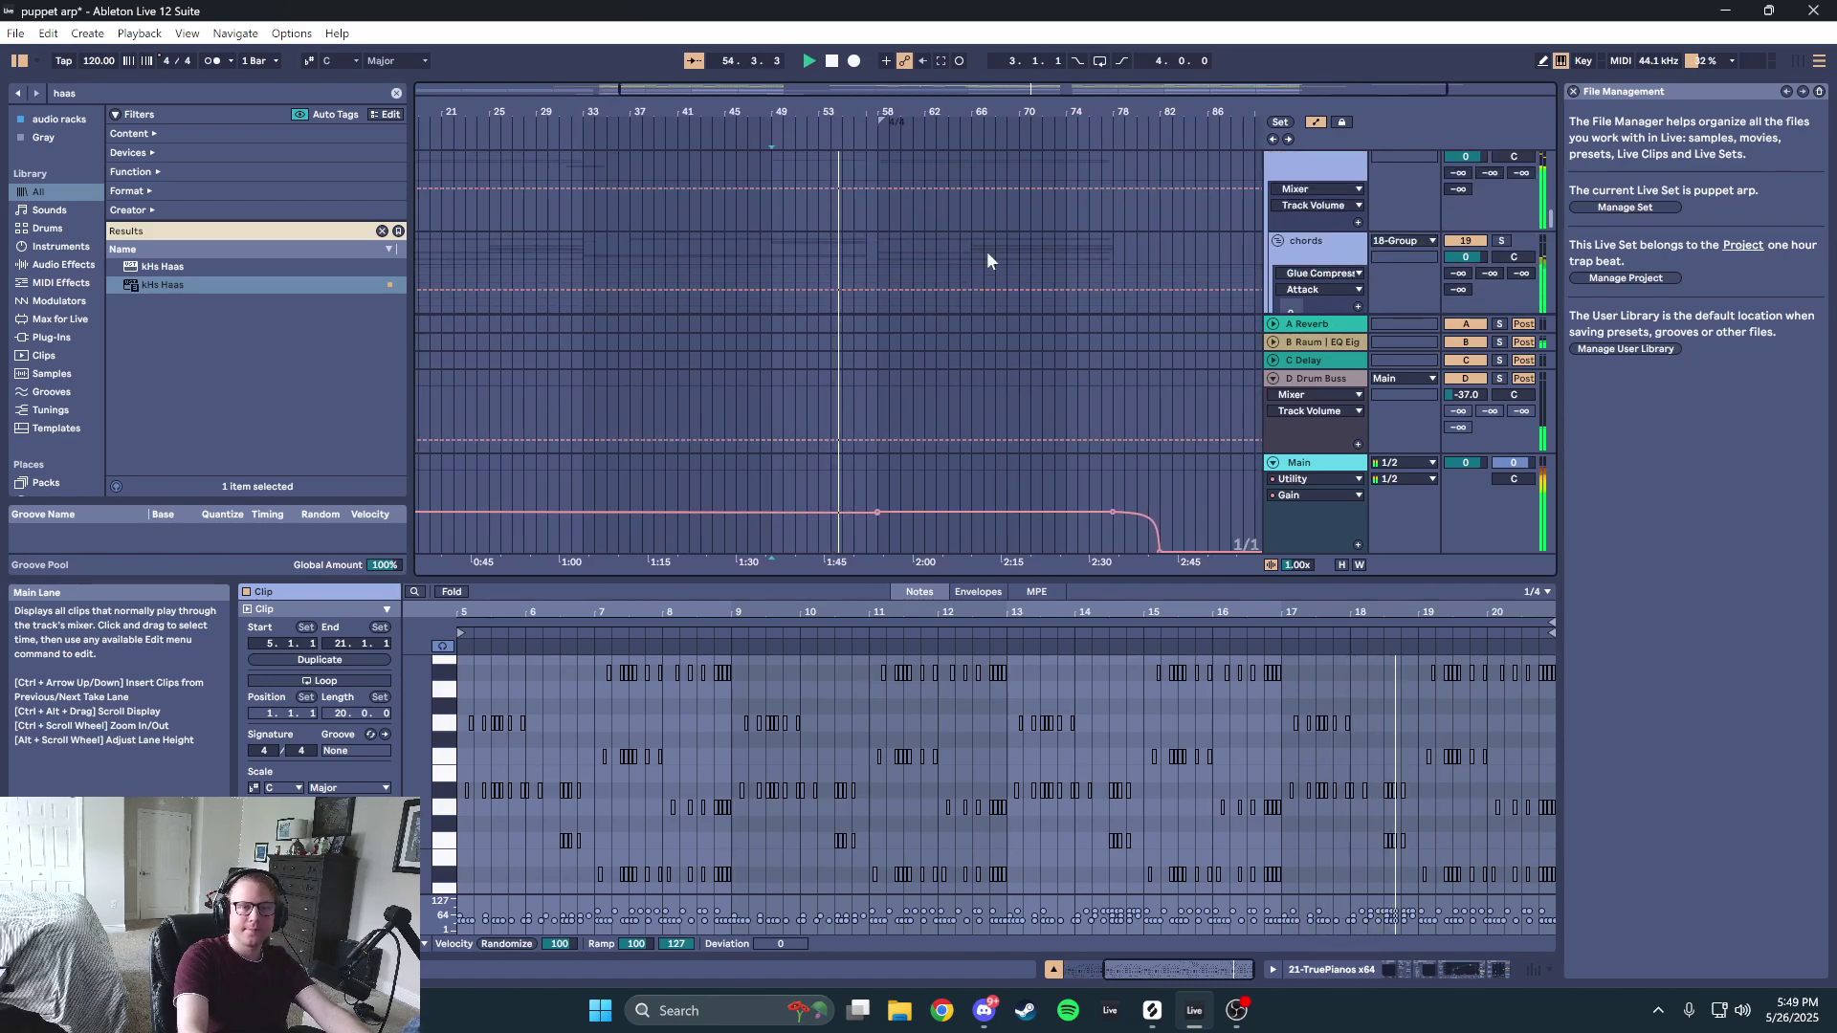
scroll(968, 245, "up", 8)
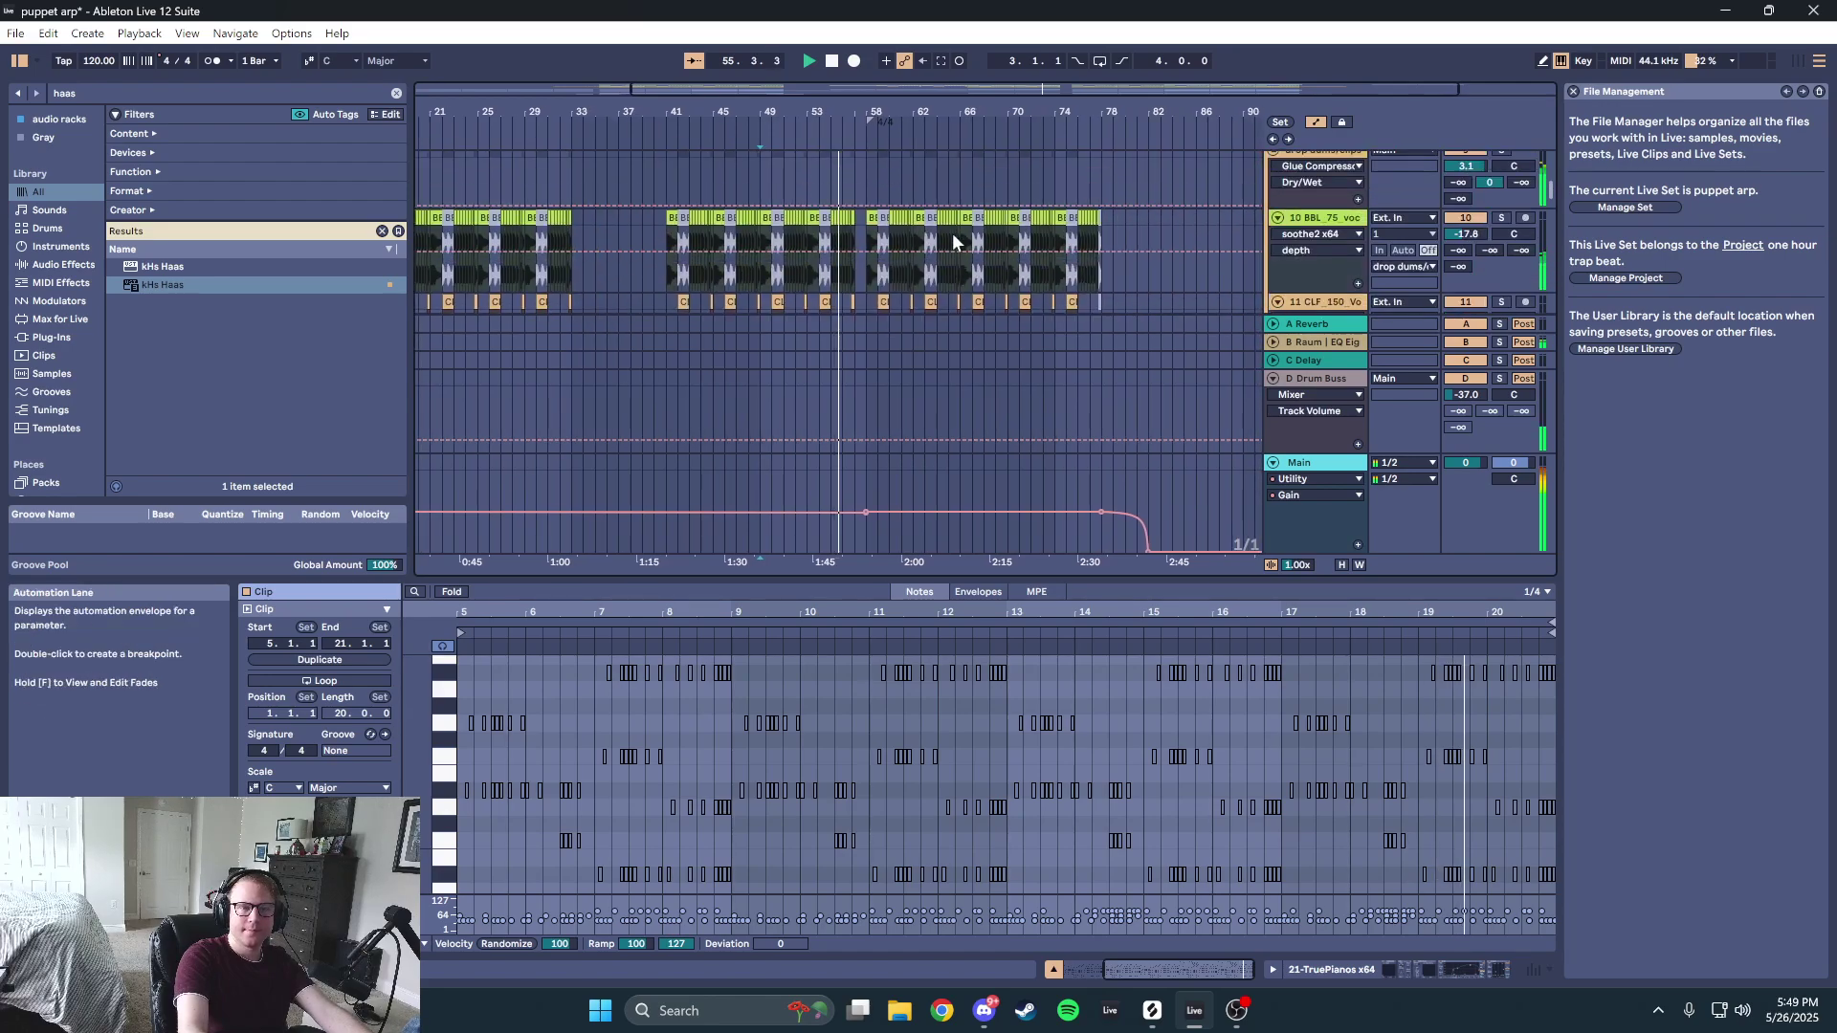
scroll(945, 239, "up", 4)
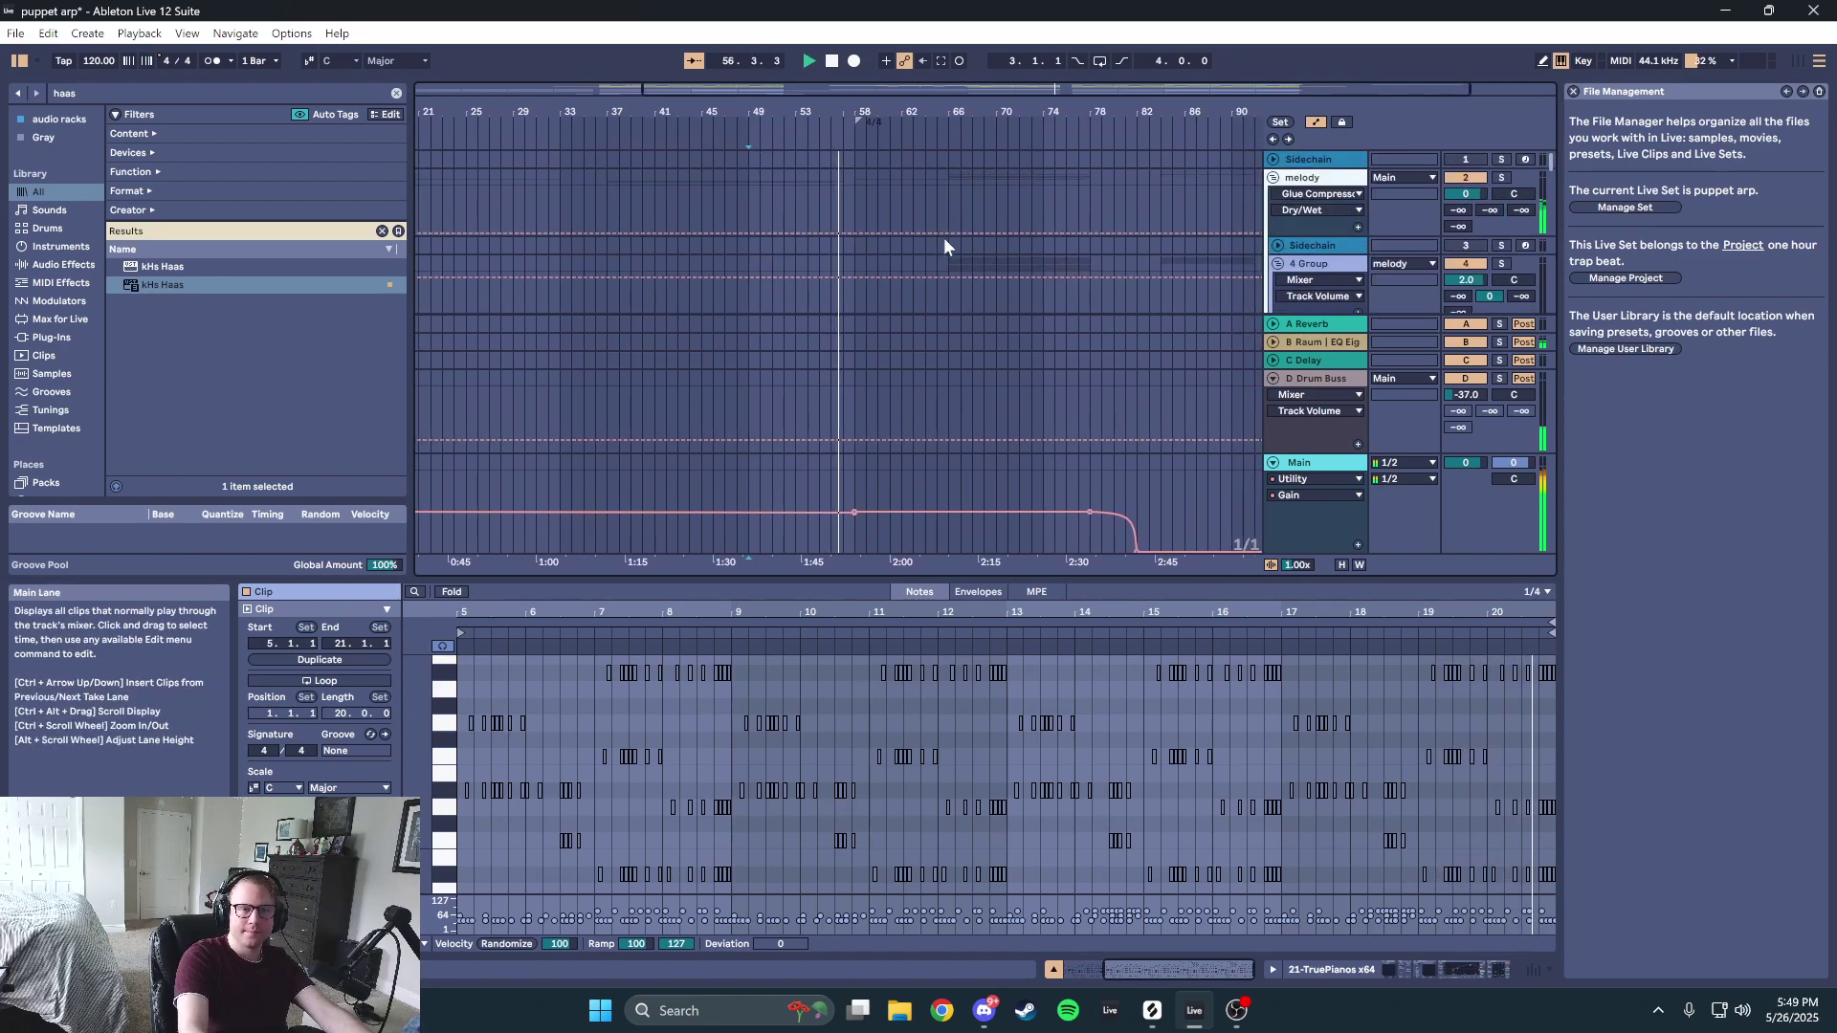
scroll(940, 239, "down", 2)
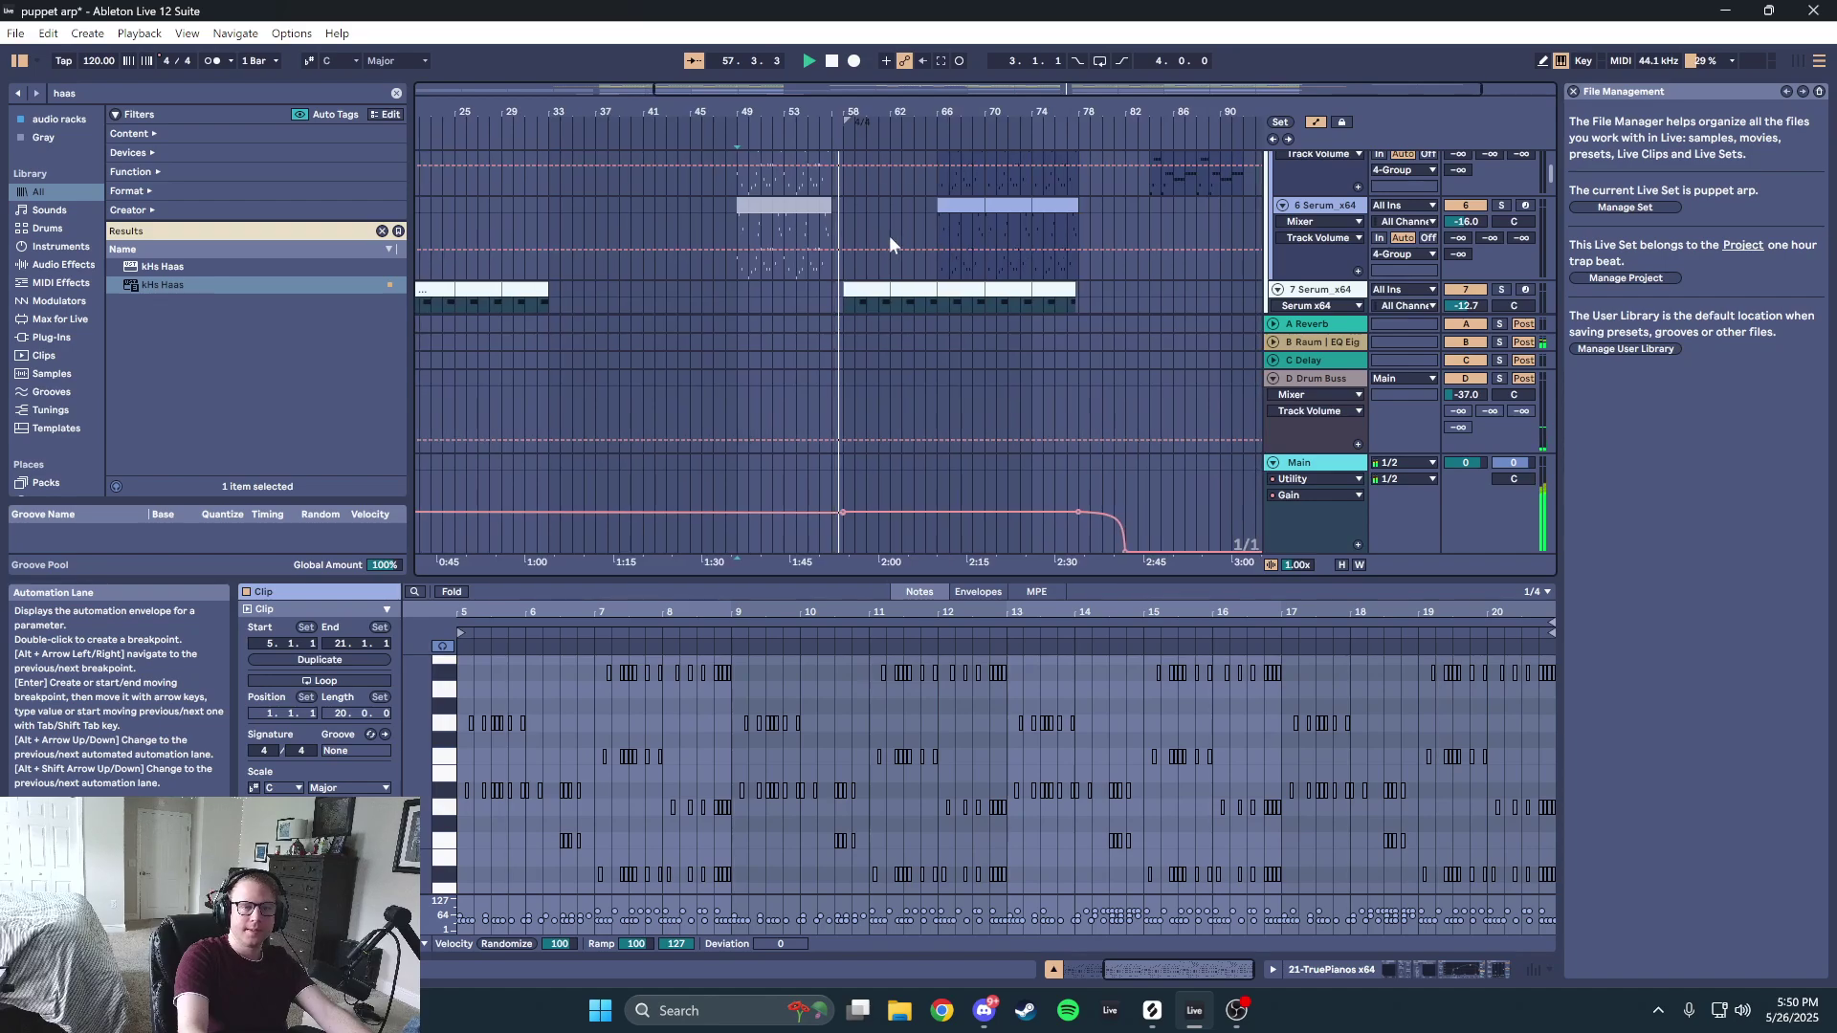
scroll(884, 226, "down", 2)
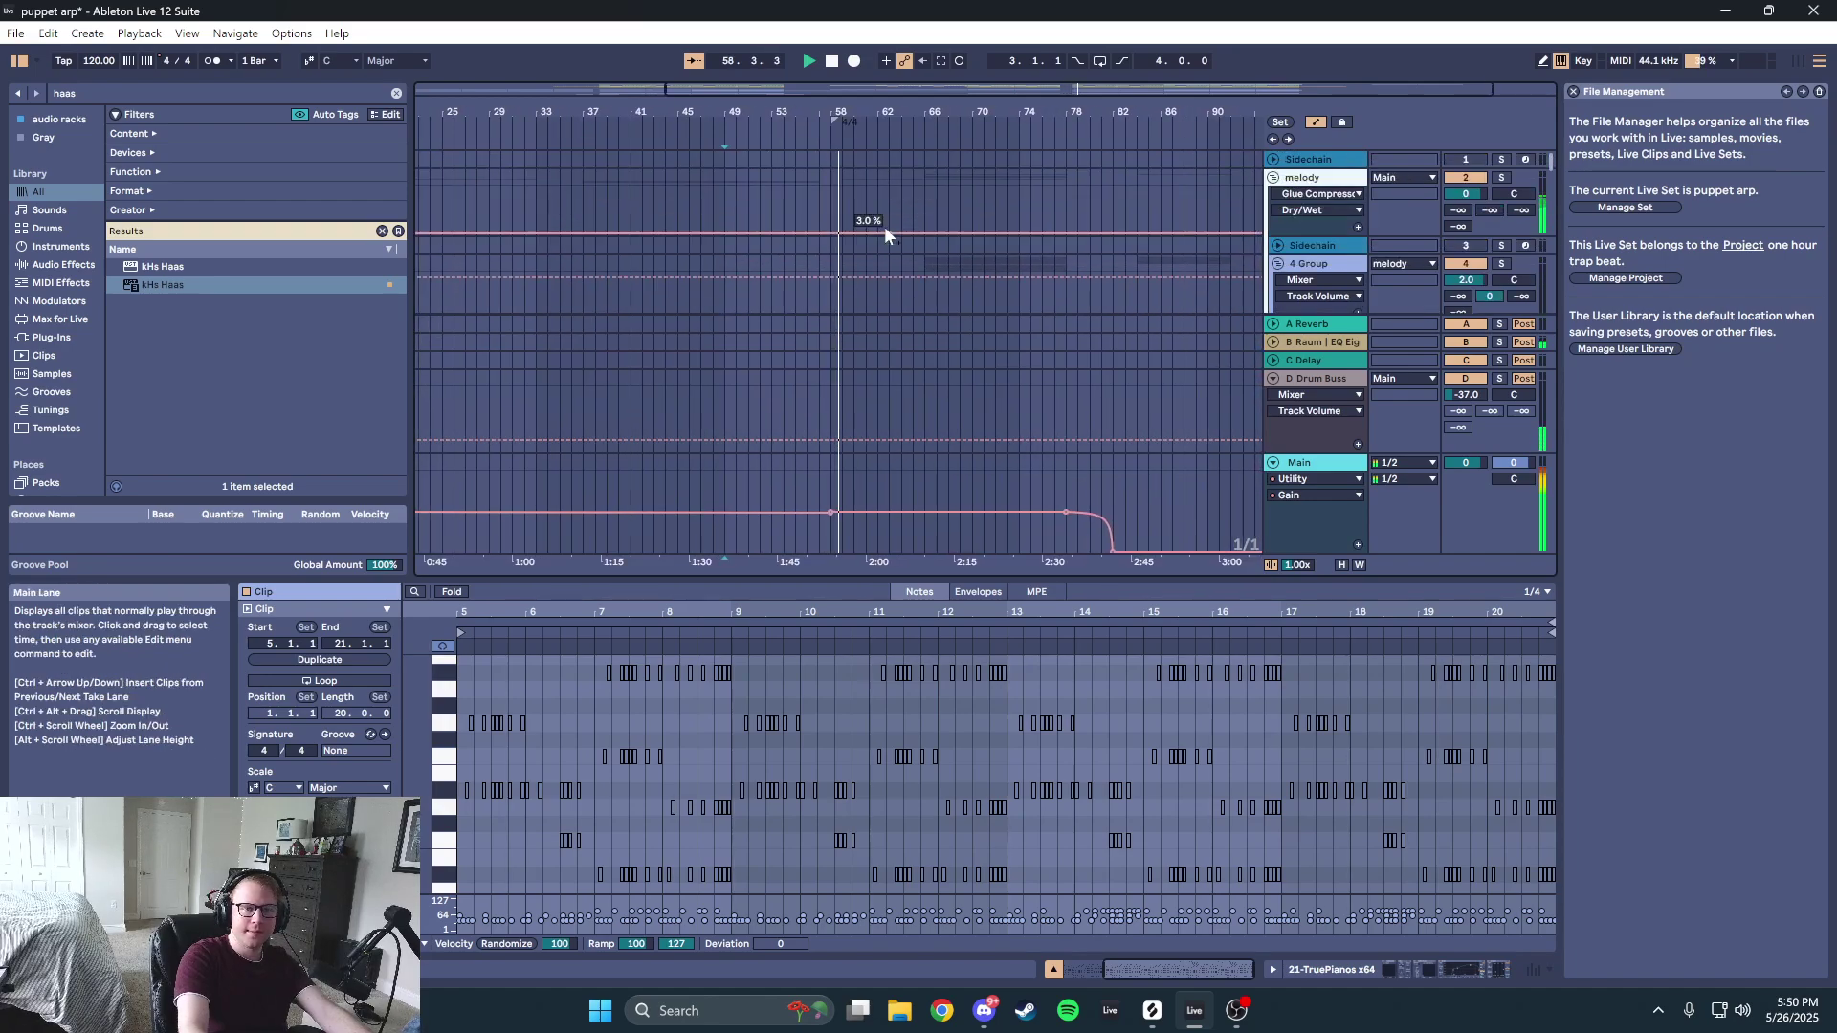
scroll(883, 239, "down", 10)
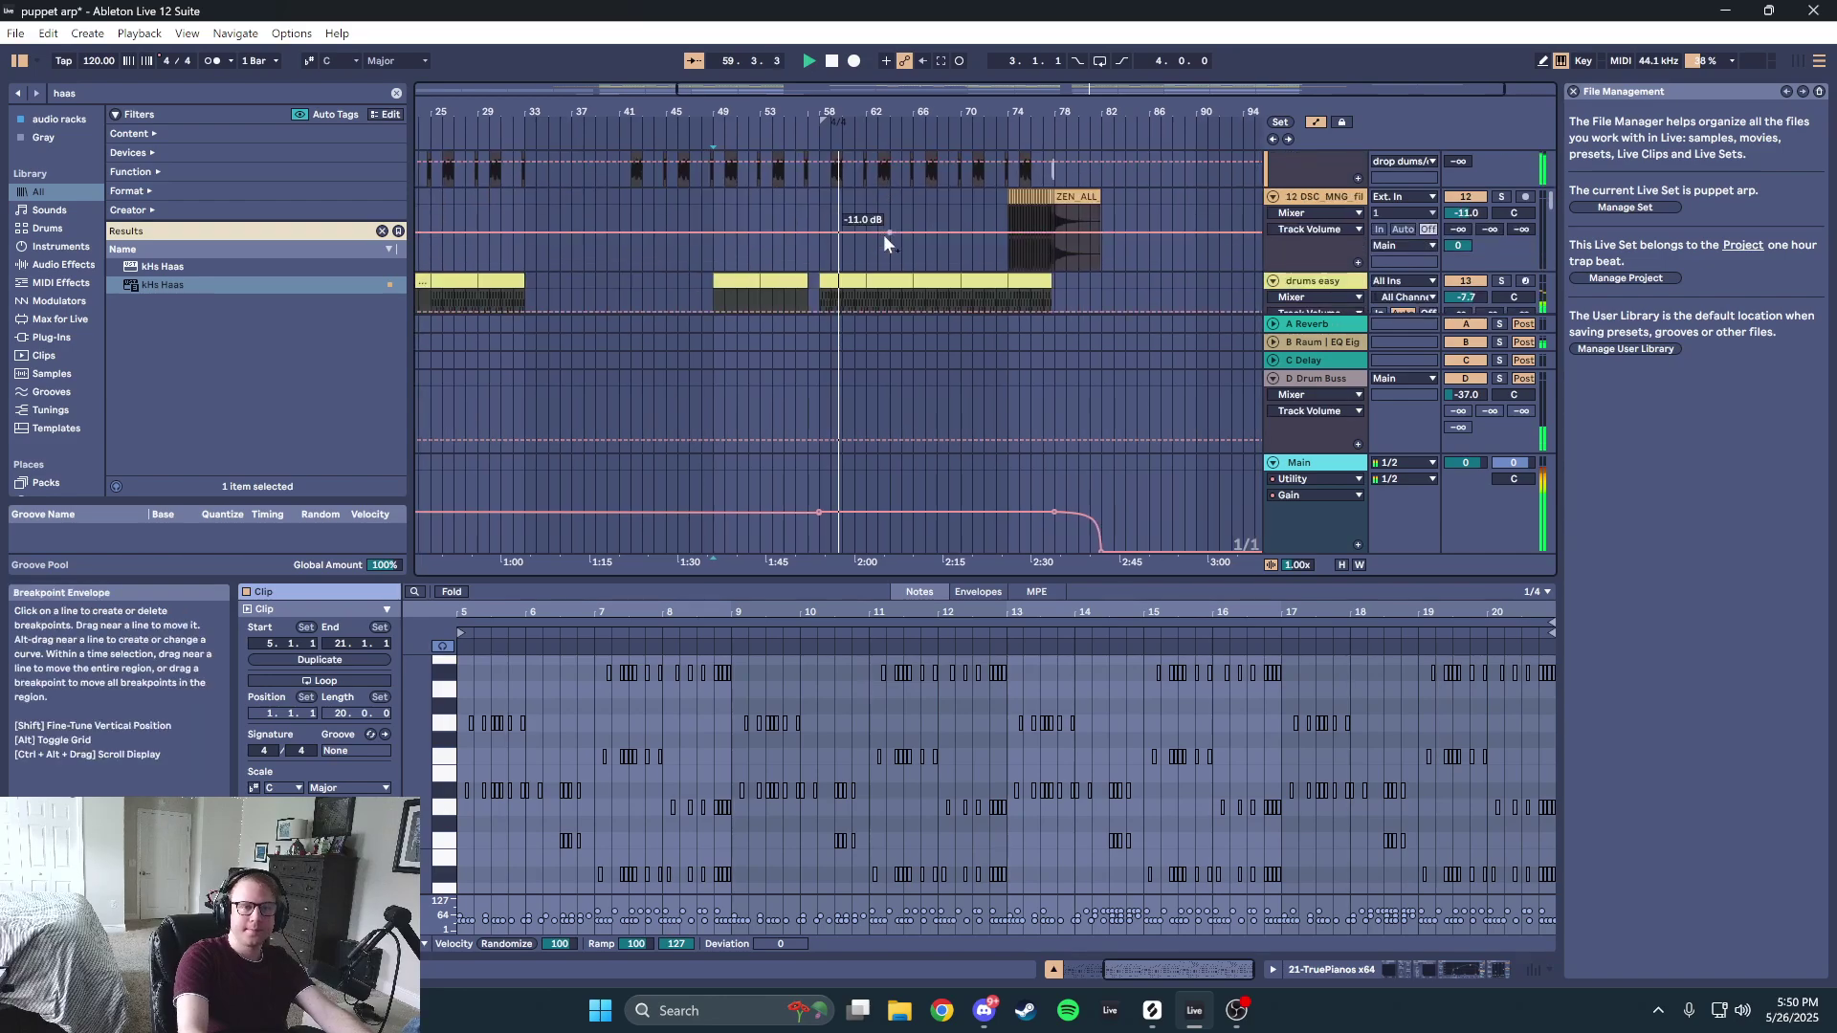
scroll(880, 245, "down", 8)
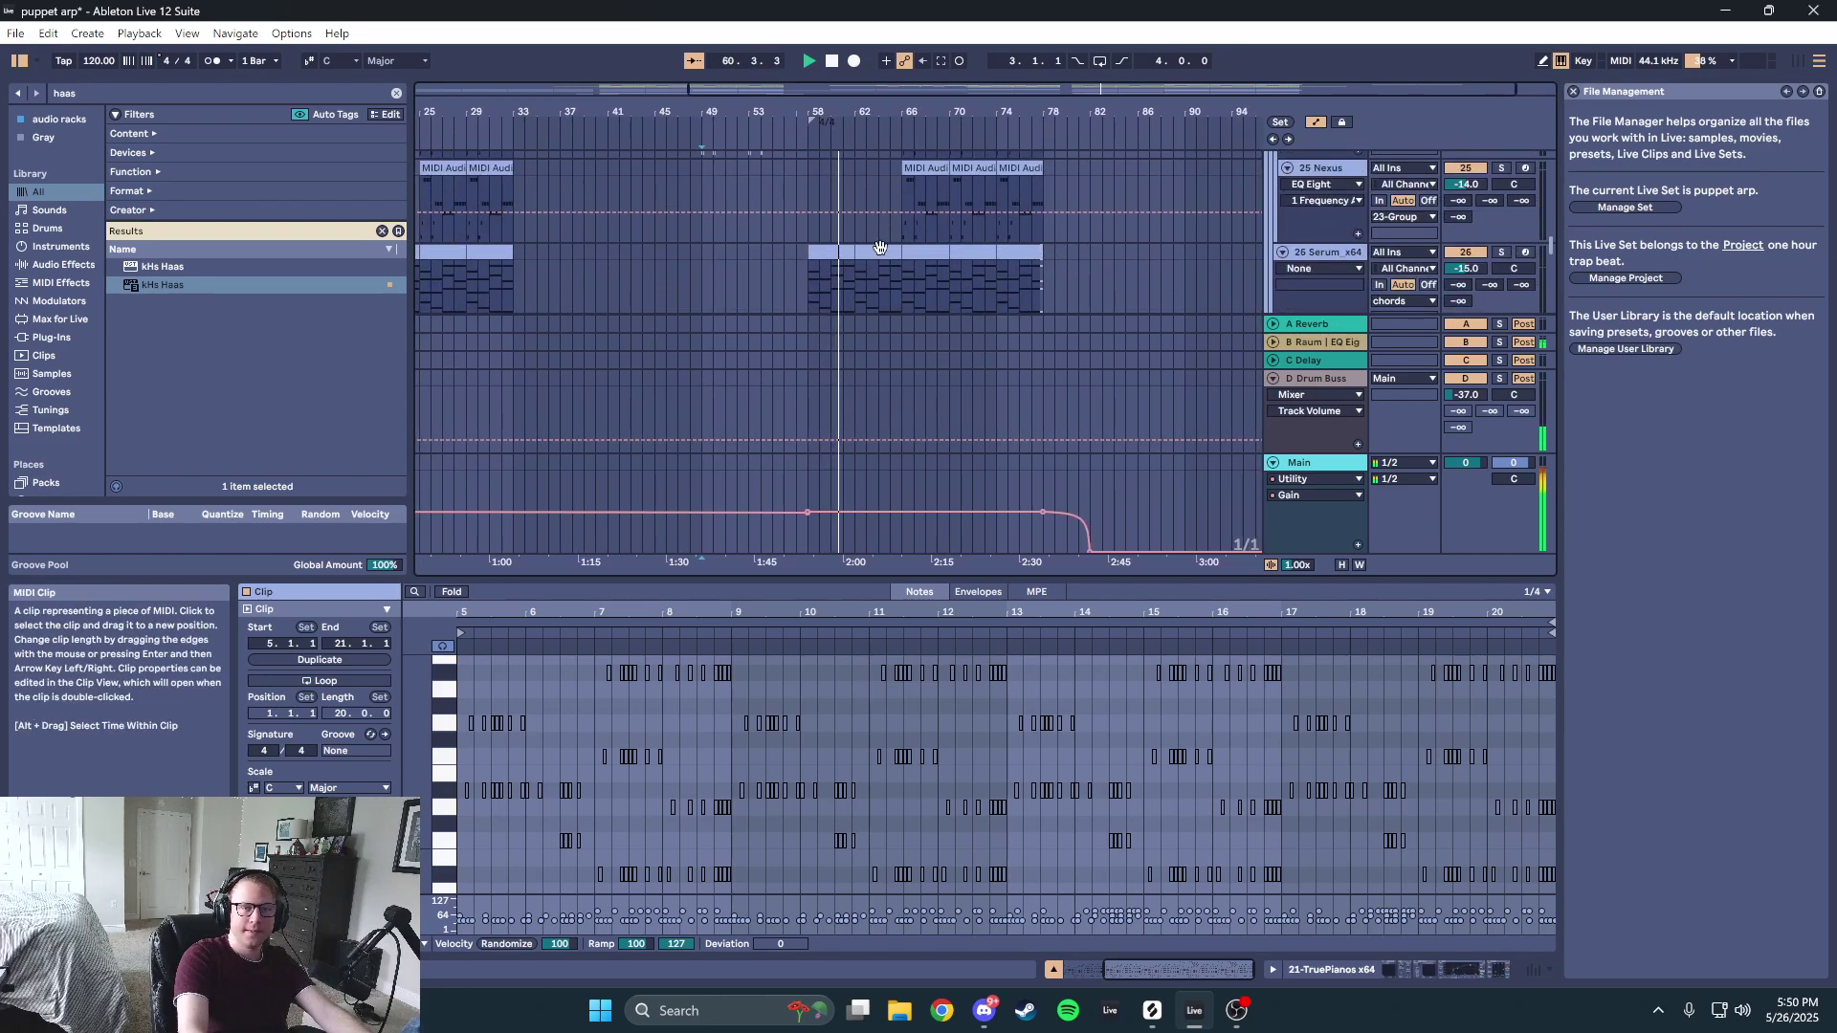
- Stop playback, widen the arrangement view, and open the MIDI notes of the track 24 harp loop clip ending at bar 57
key("space")
left_click_drag(810, 103, 876, 85)
scroll(649, 182, "up", 5)
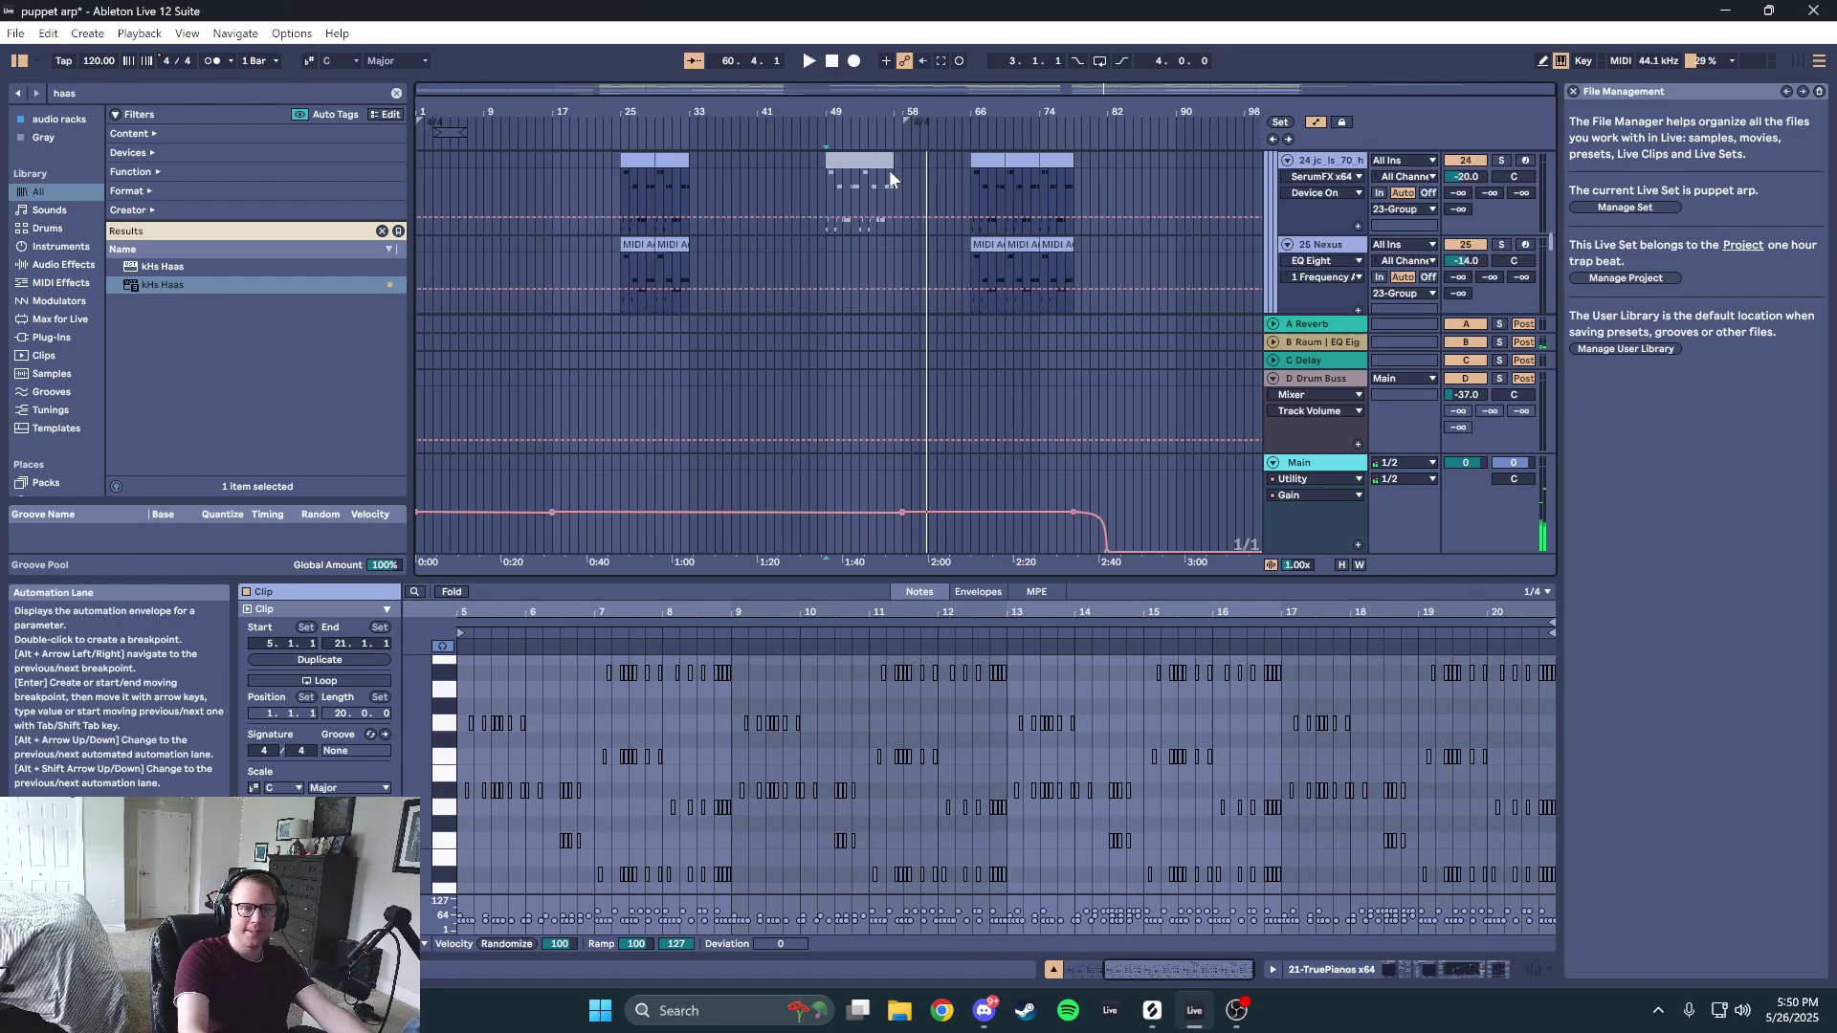
left_click(888, 167)
scroll(976, 172, "up", 3)
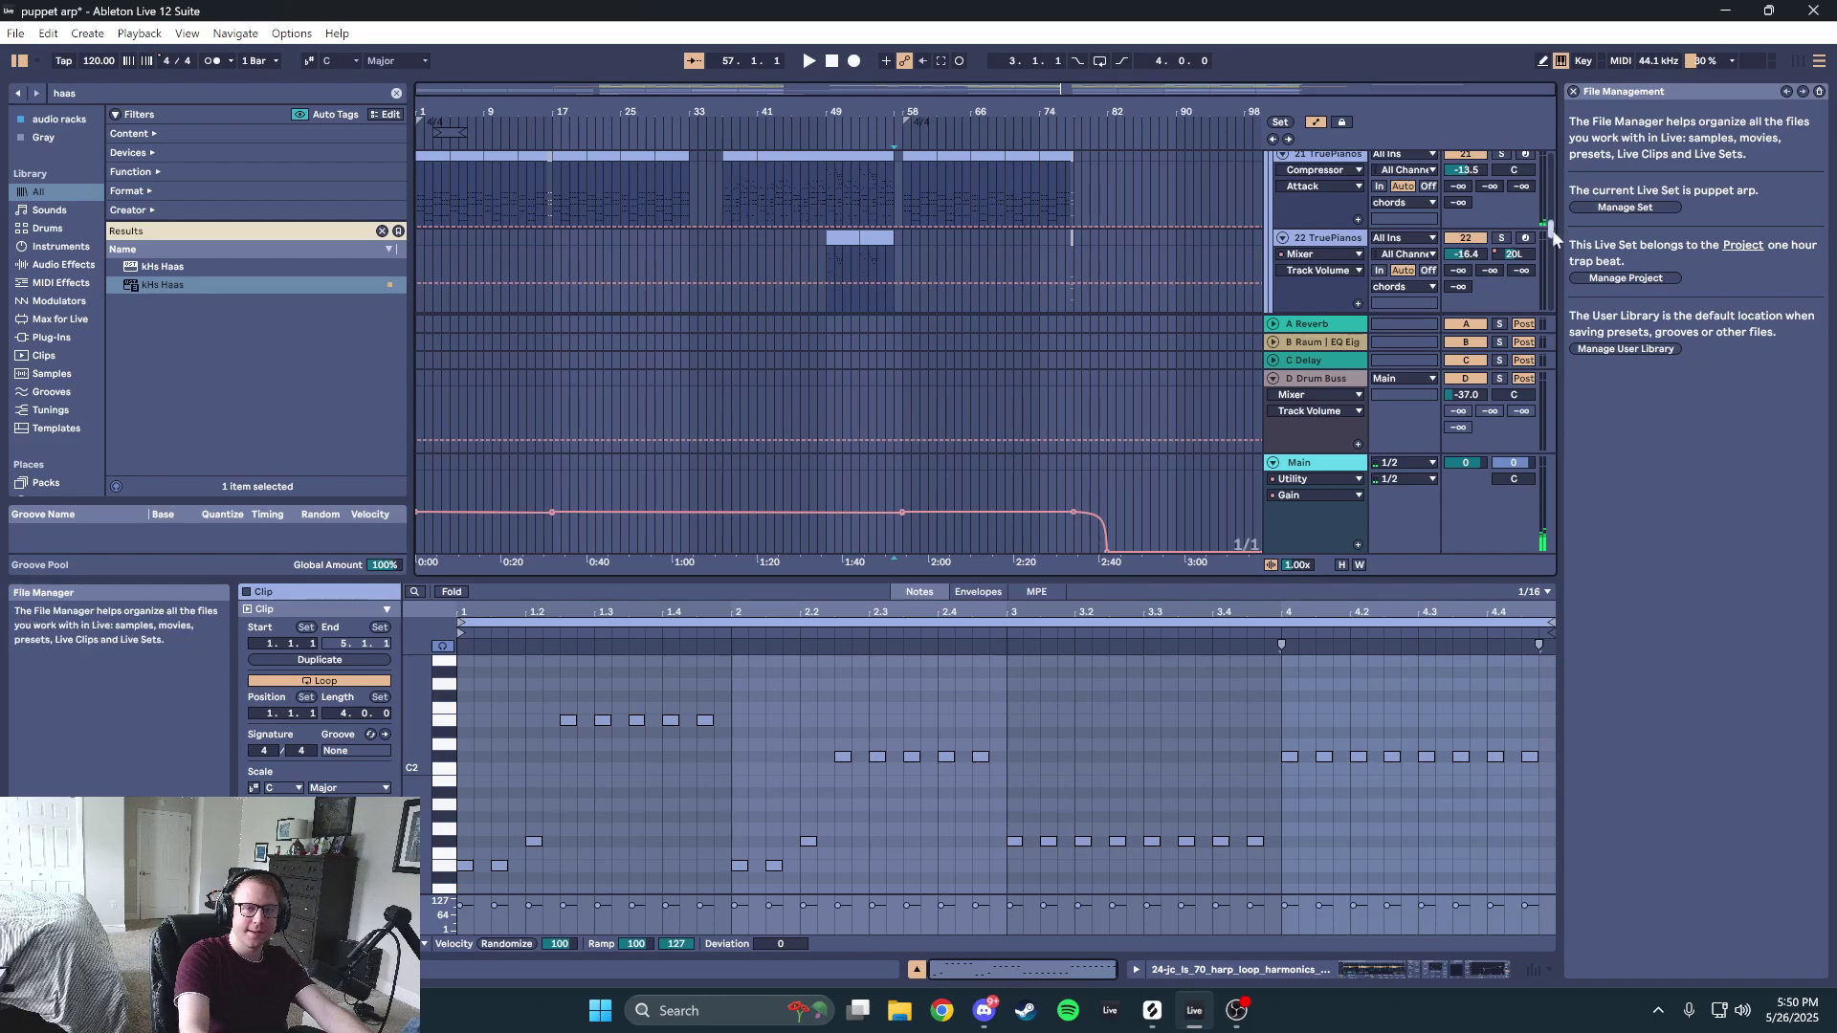
- Play the full mix into bar 57 with the MIDI notes of the 5 Nexus clip open and zoom in on the transition
scroll(1158, 170, "up", 10)
scroll(919, 177, "down", 2)
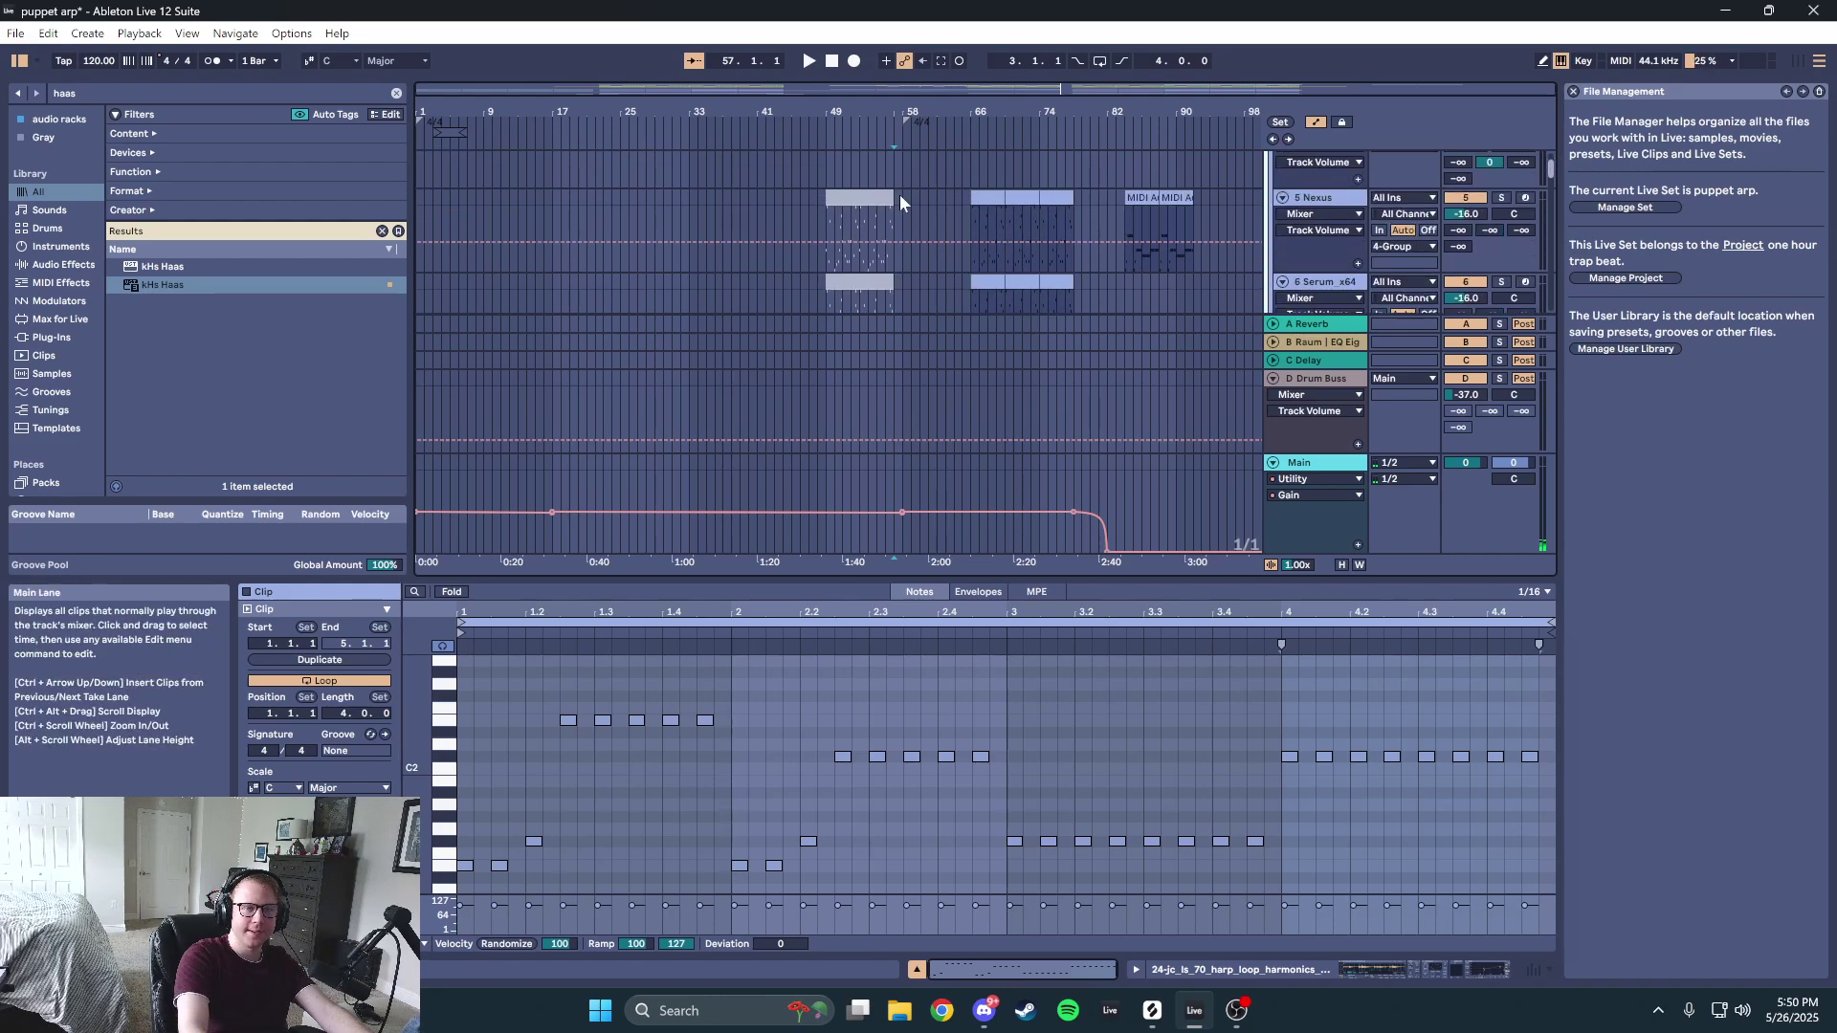
left_click(880, 210)
key("space")
left_click_drag(886, 87, 932, 203)
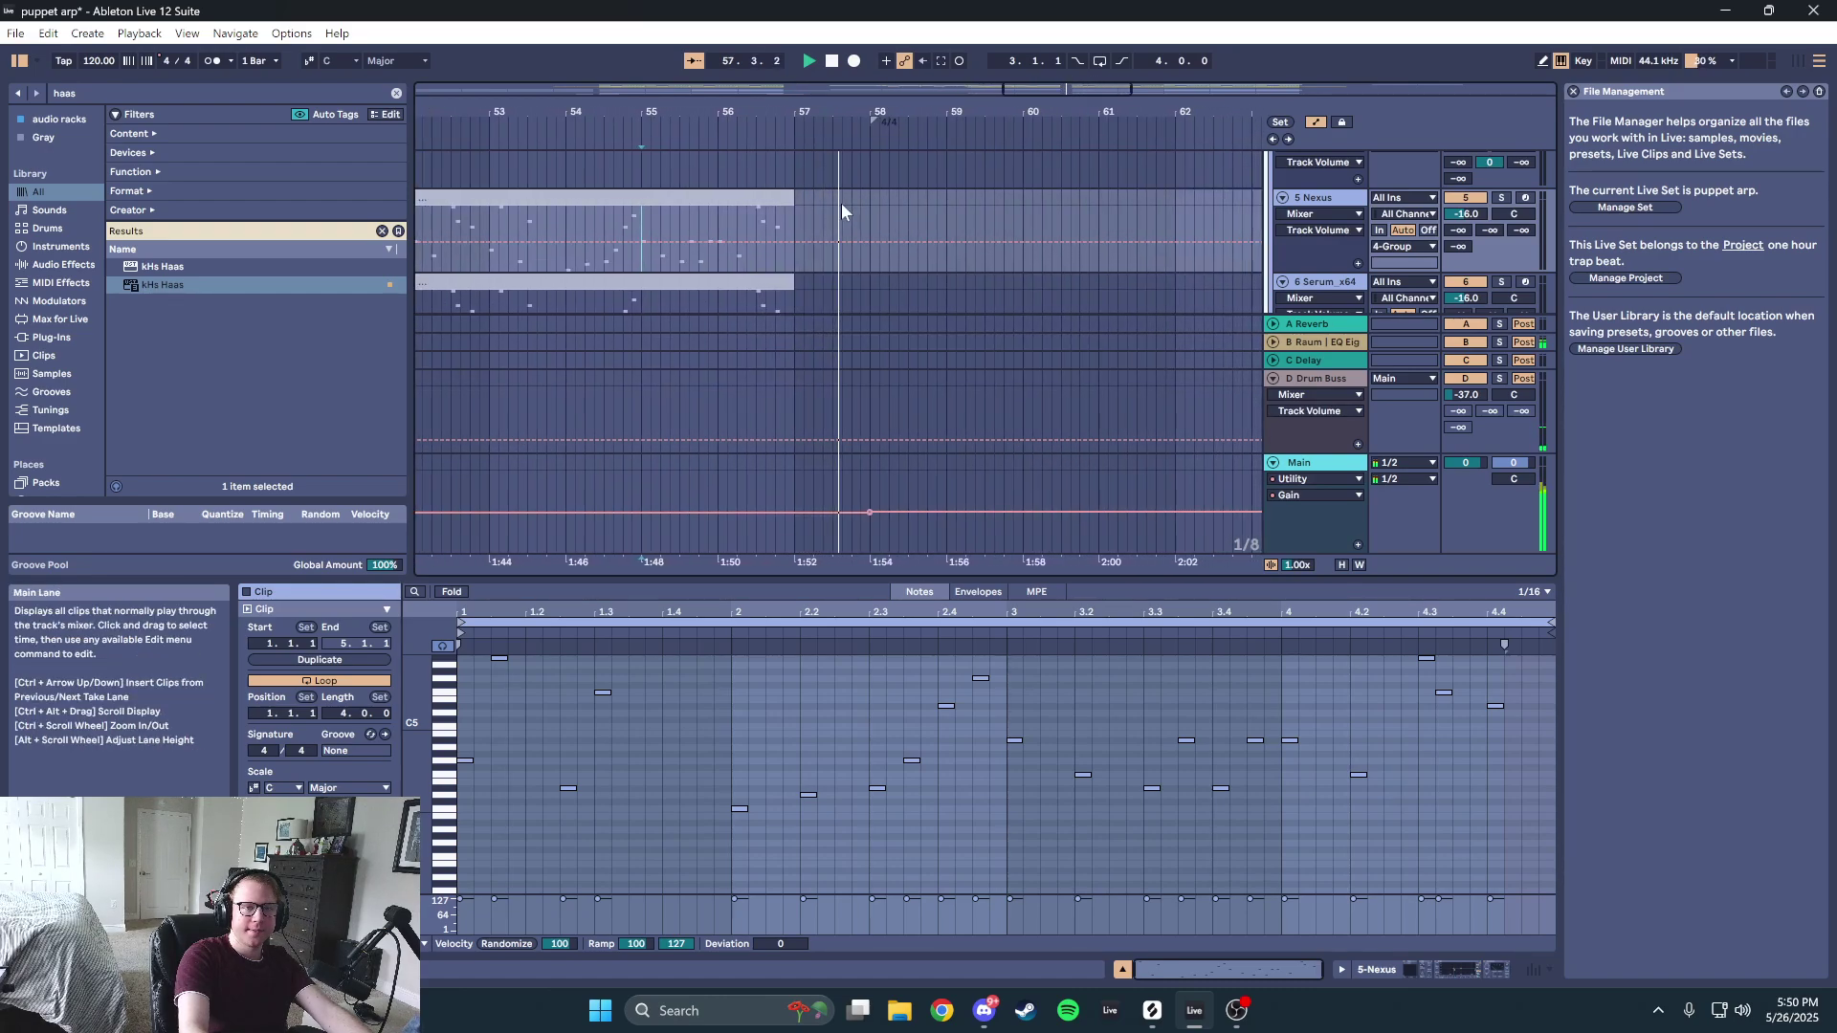
- Stop playback, mark the empty bar 57 on 5 Nexus and check the options of the time signature change at bar 58
left_click(768, 219)
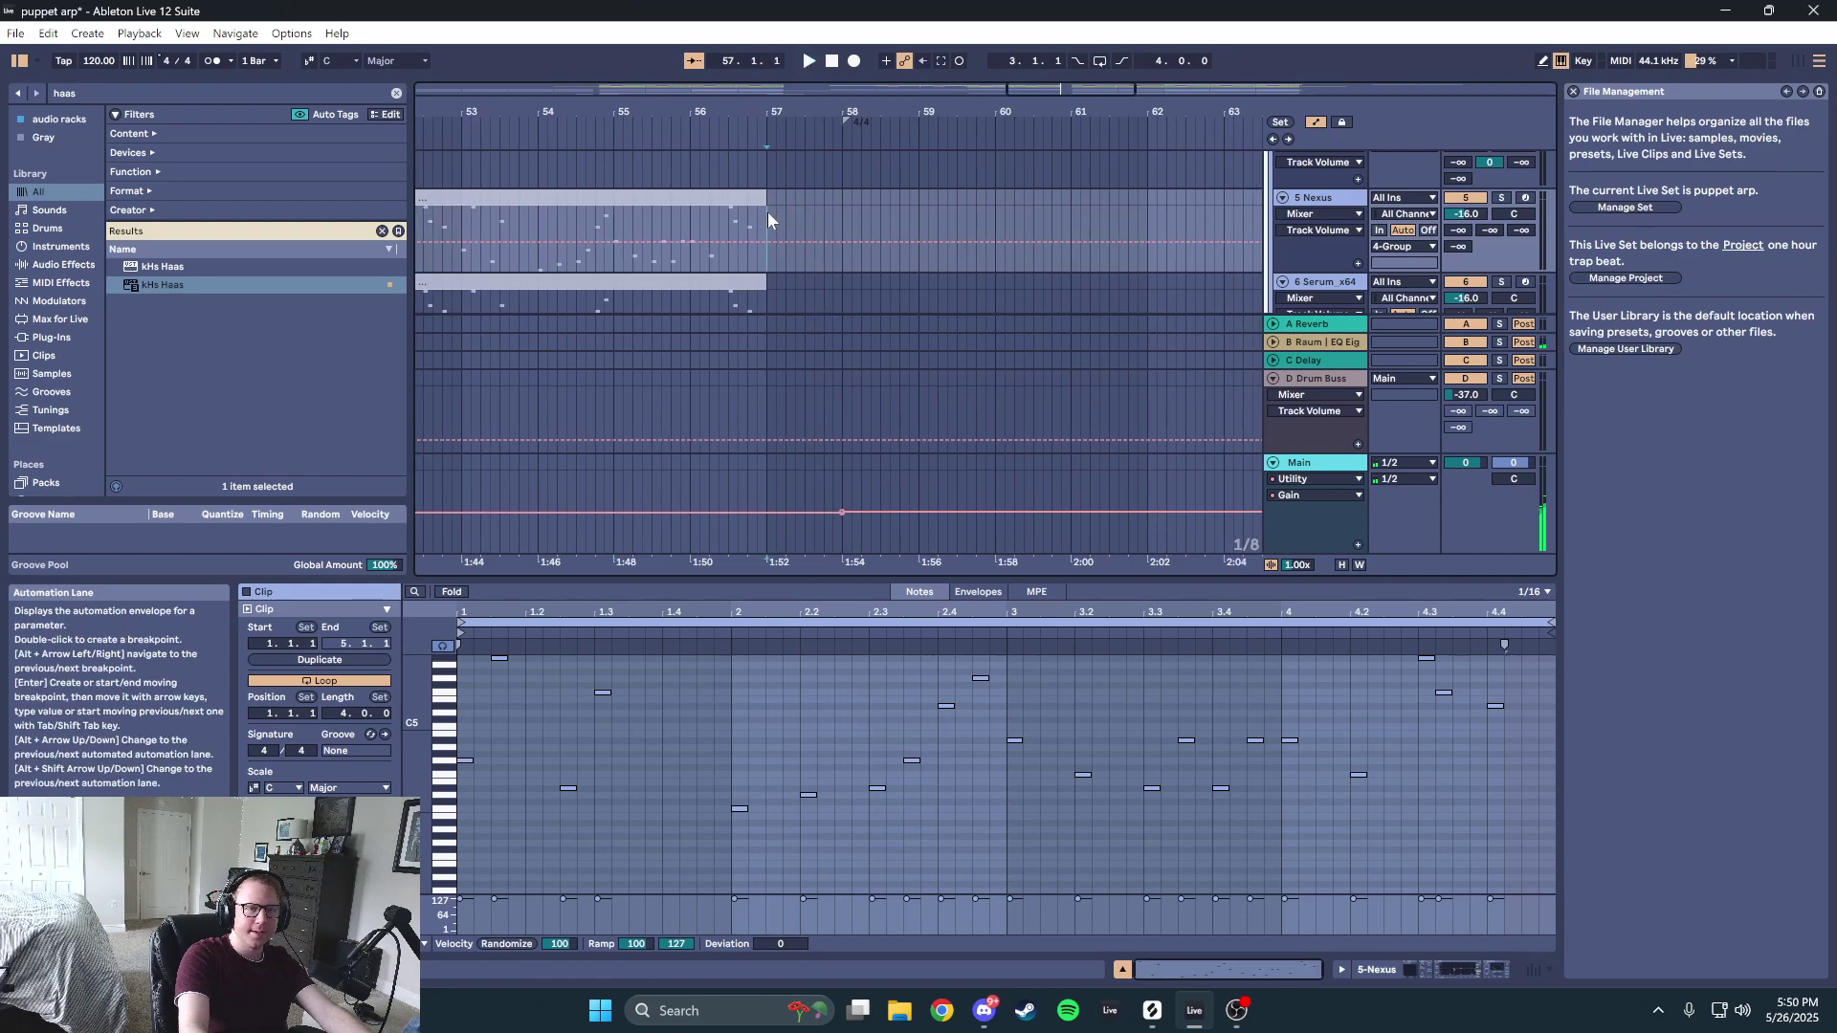
left_click(841, 199)
right_click(842, 117)
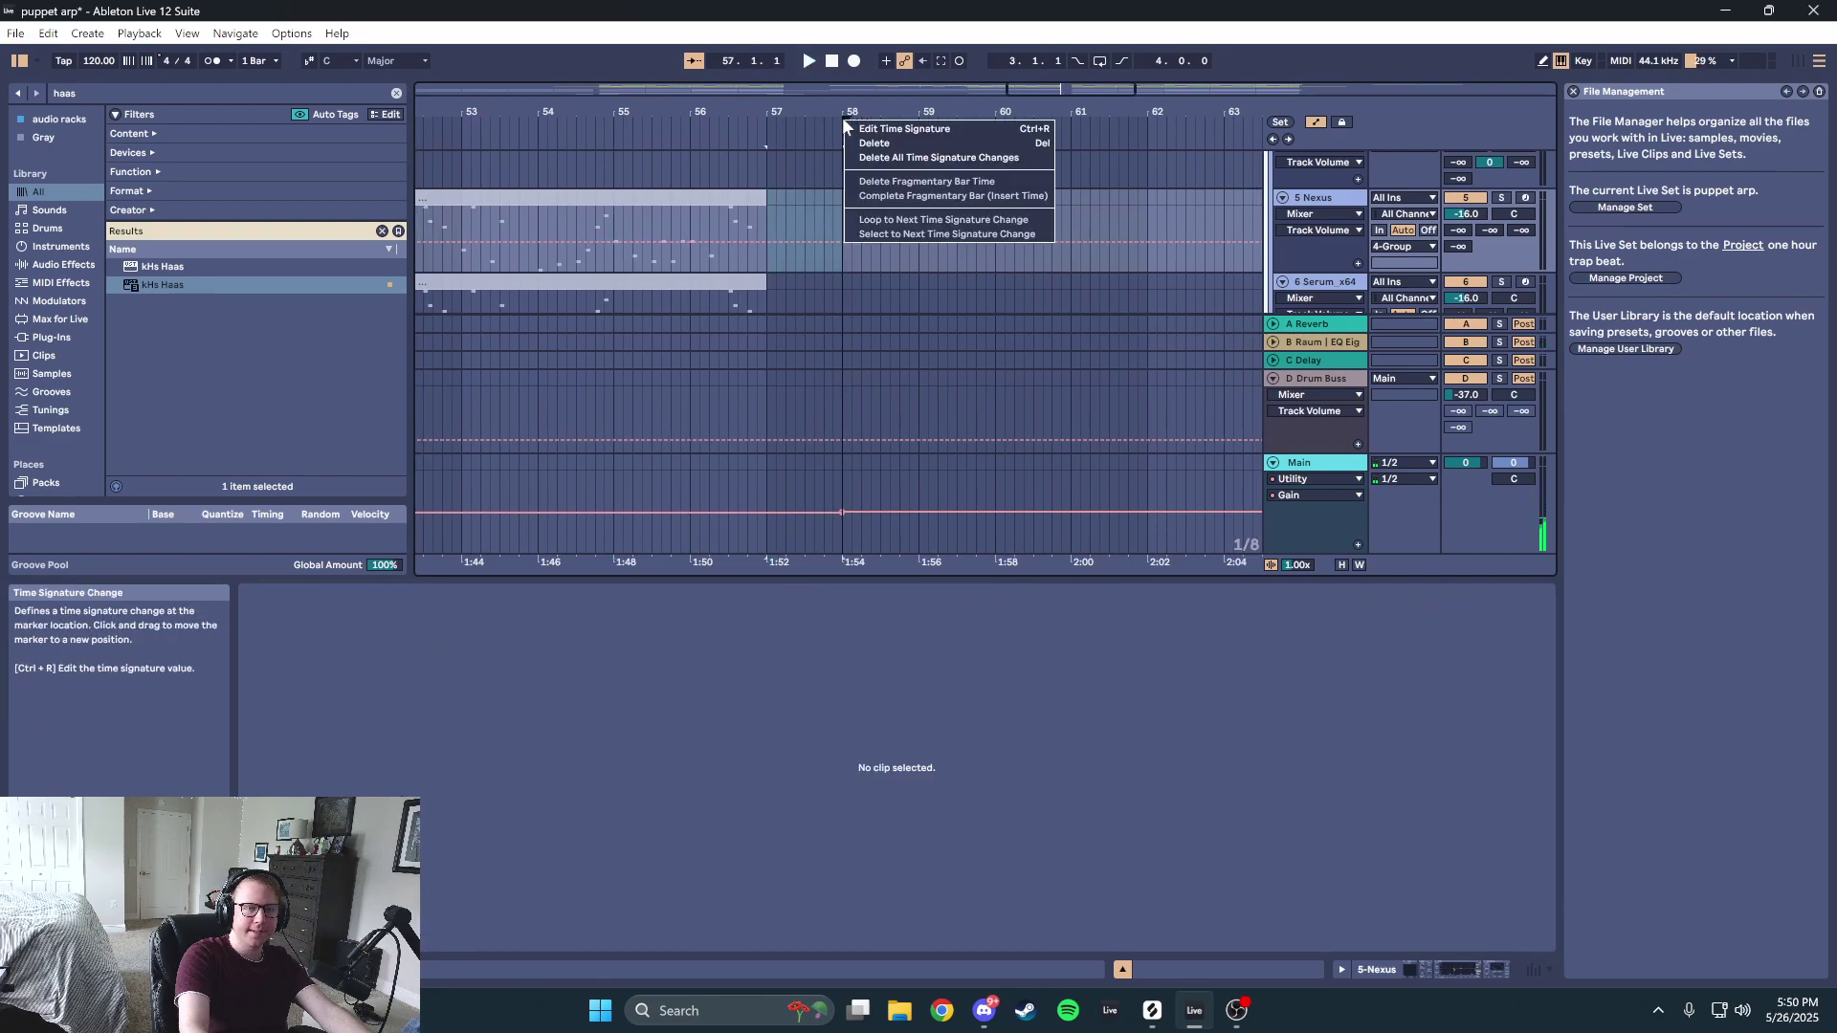
key("Escape")
- Examine the MIDI notes of the 7 Serum_x64 clip starting at bar 58 and view its repeats in the arrangement
scroll(904, 215, "down", 3)
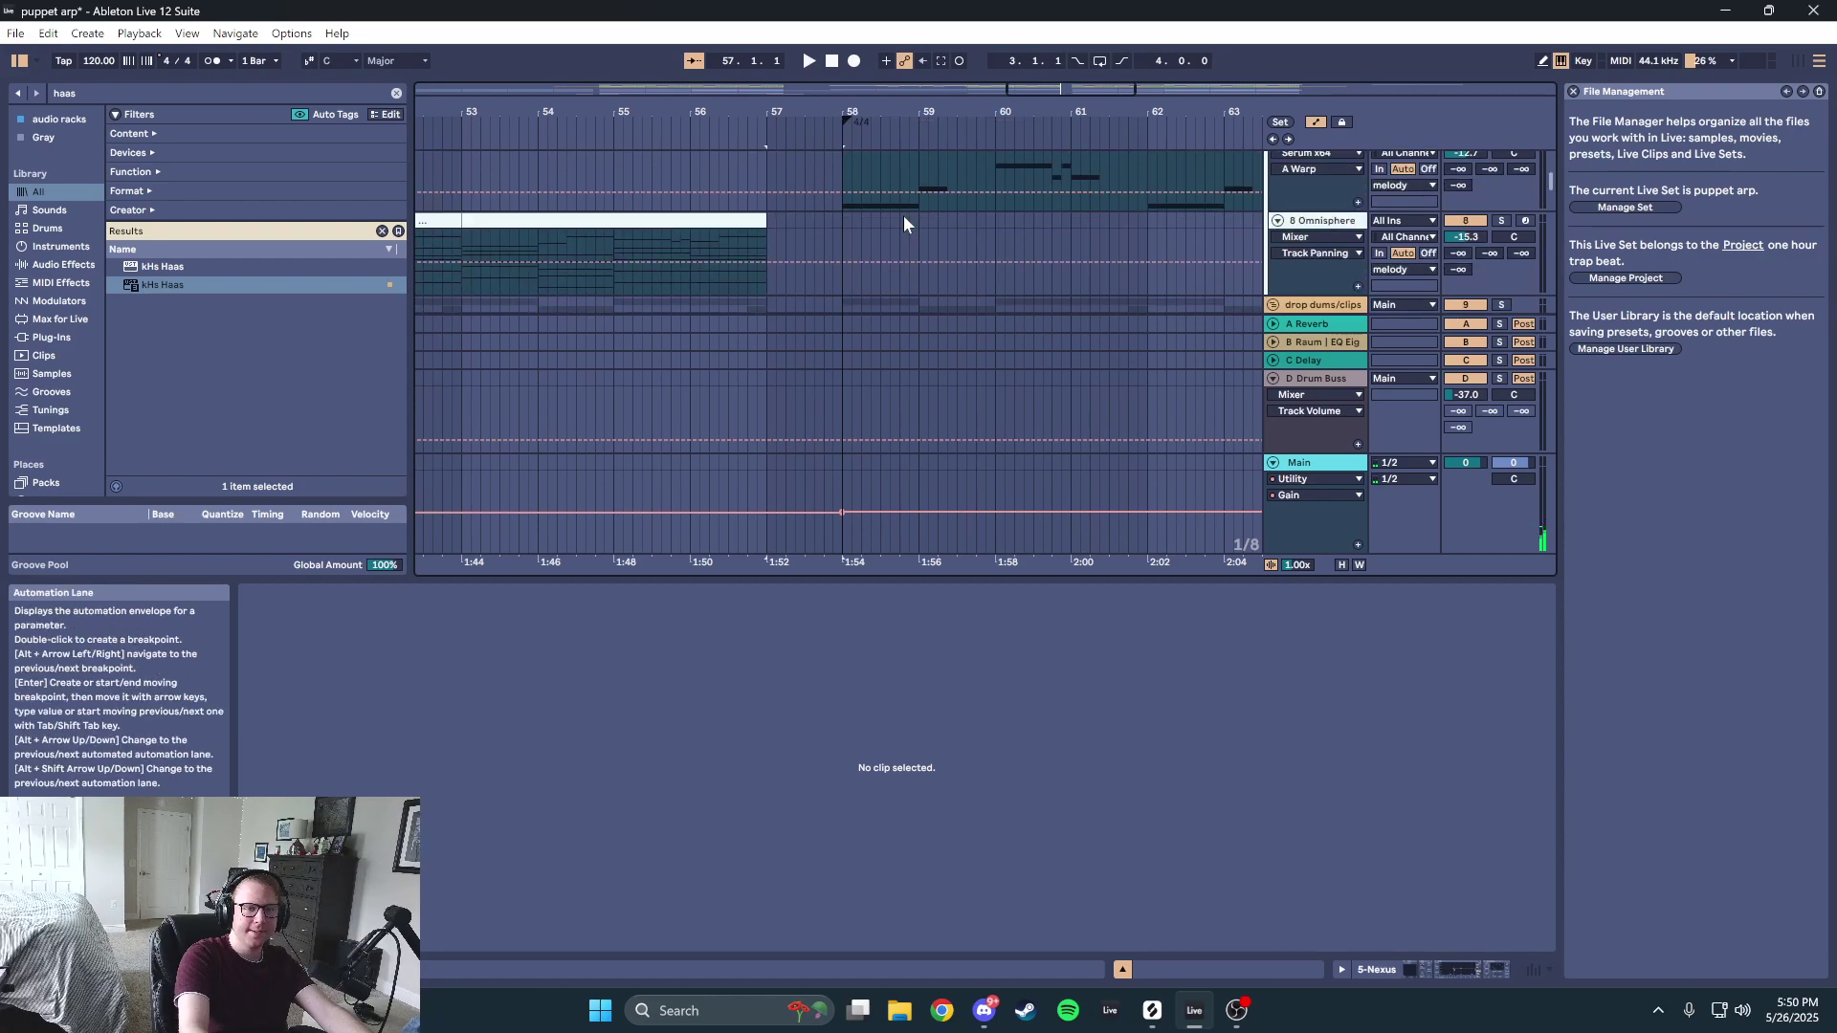
left_click(905, 213)
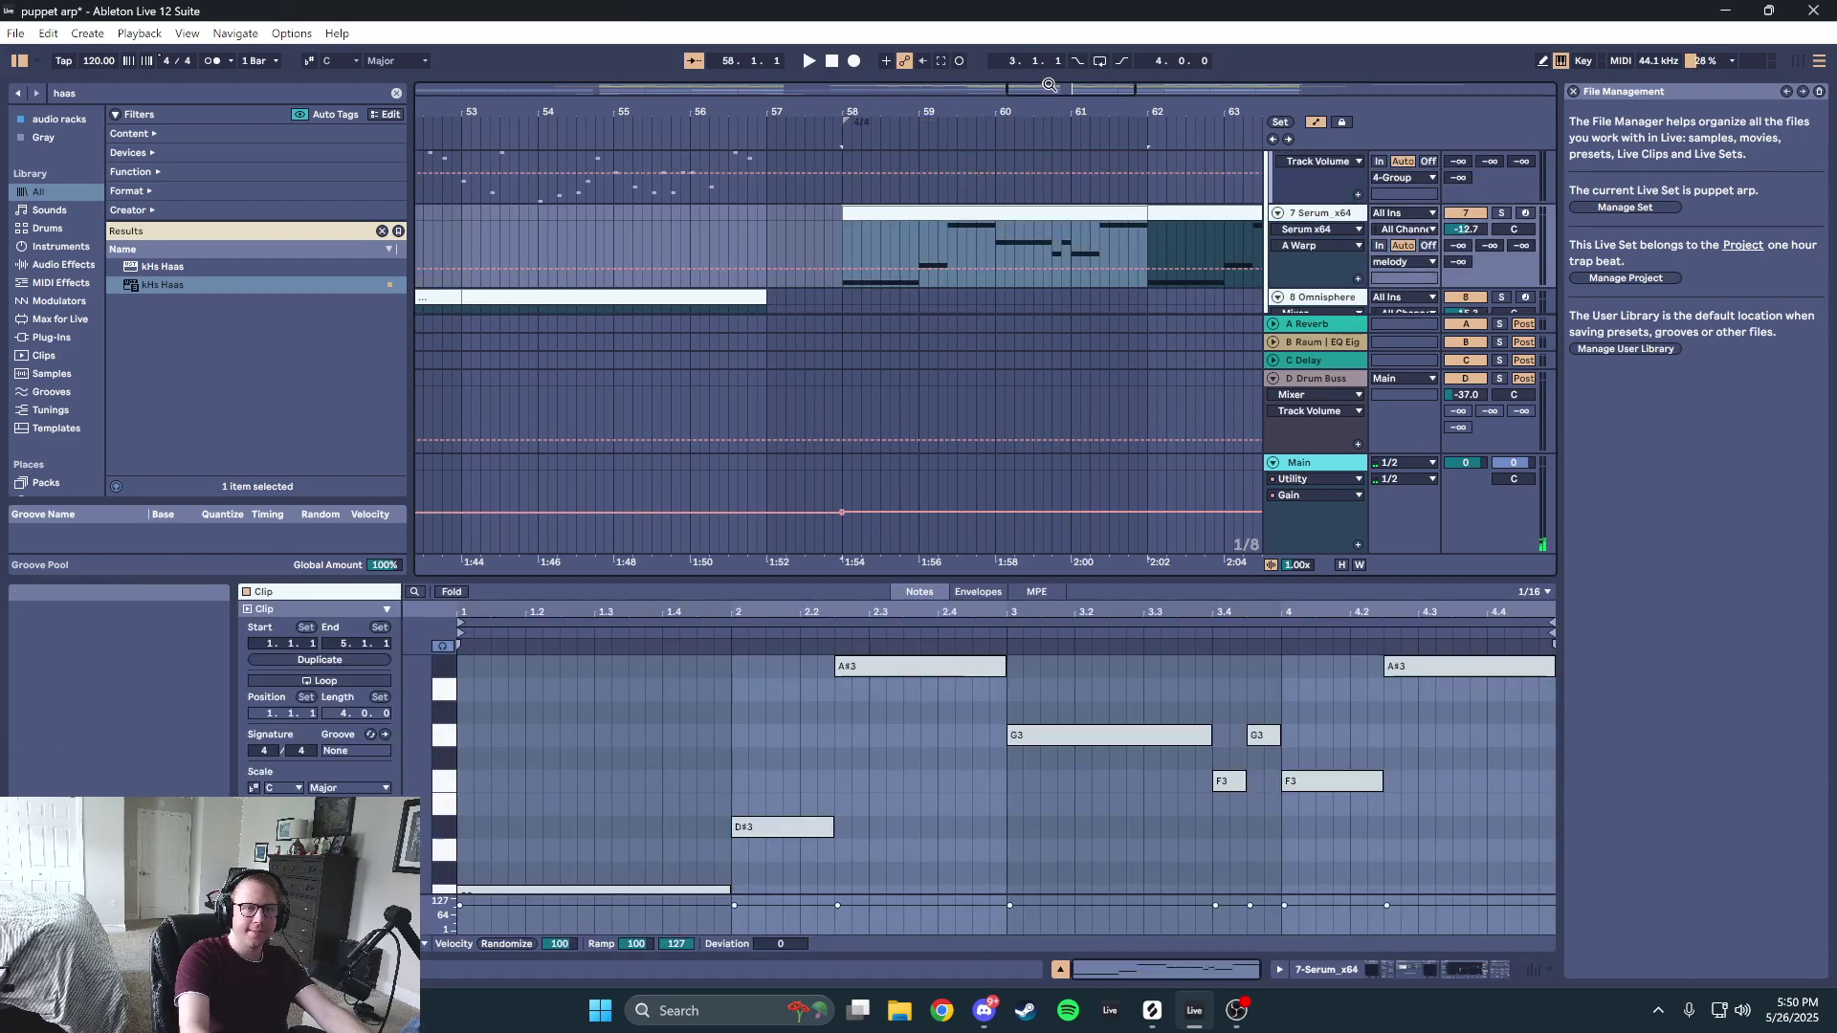
key("minus")
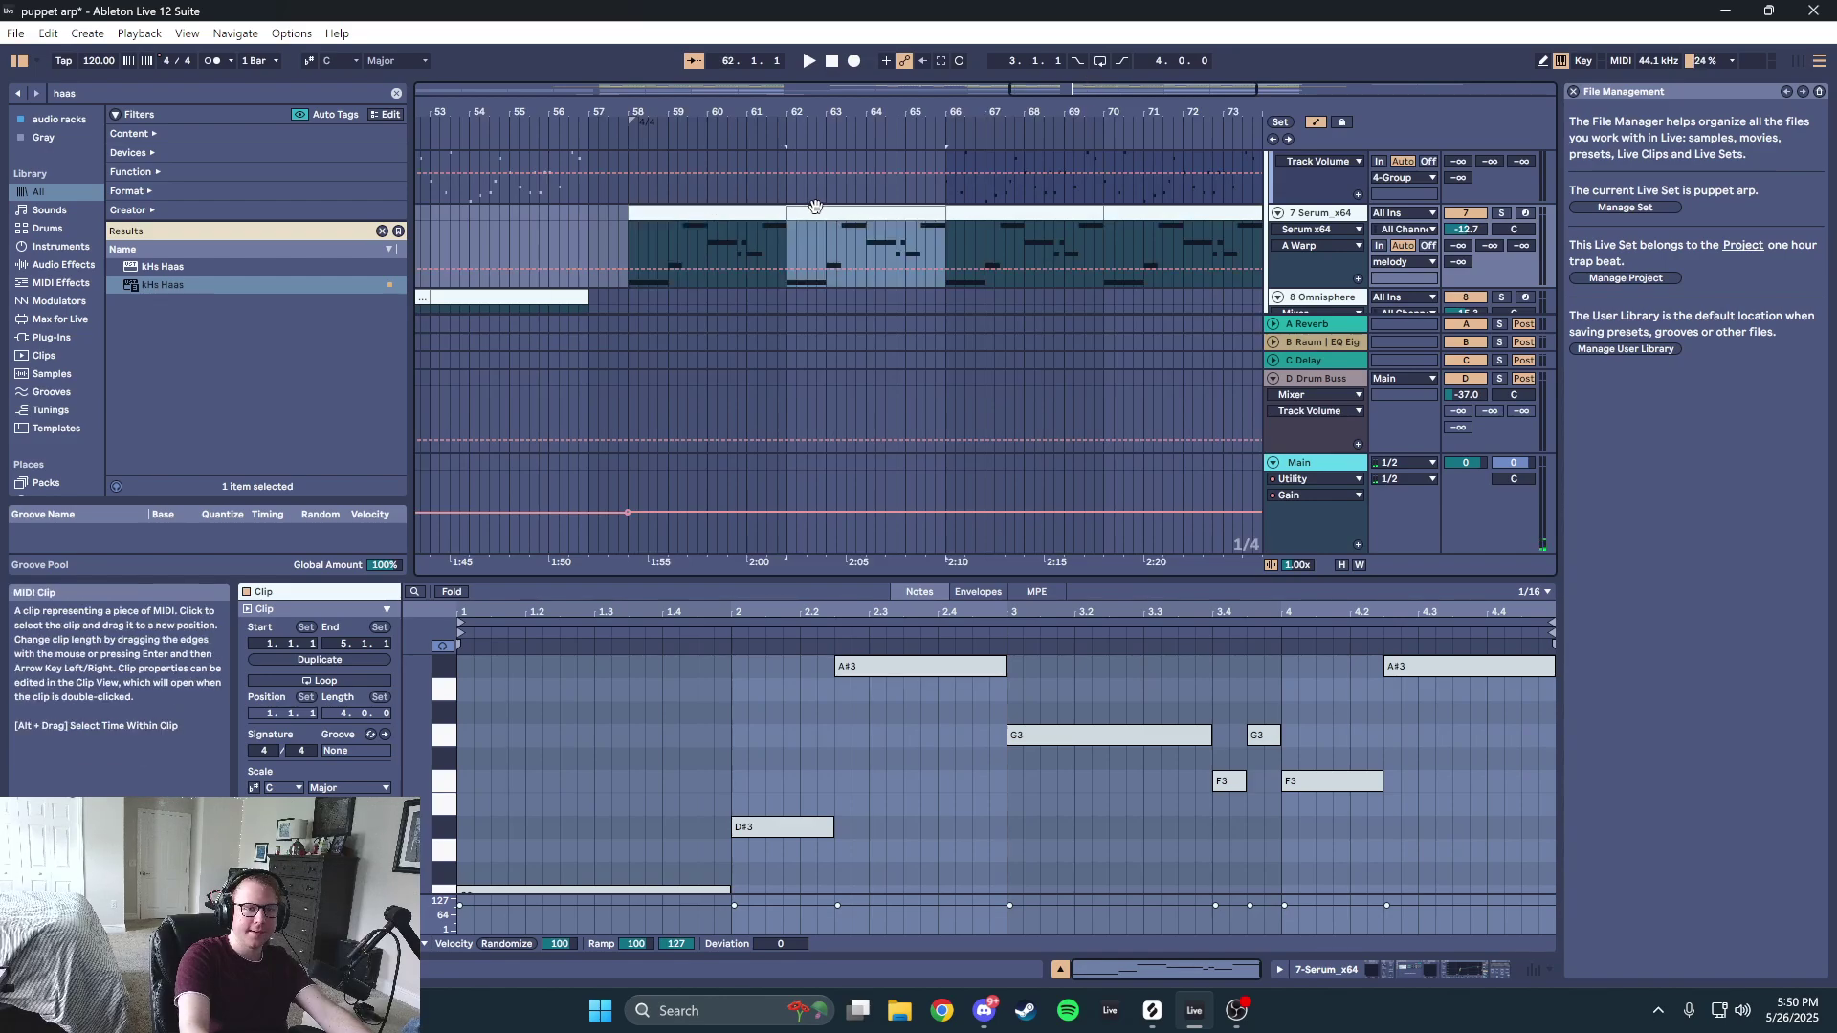
scroll(654, 306, "down", 2)
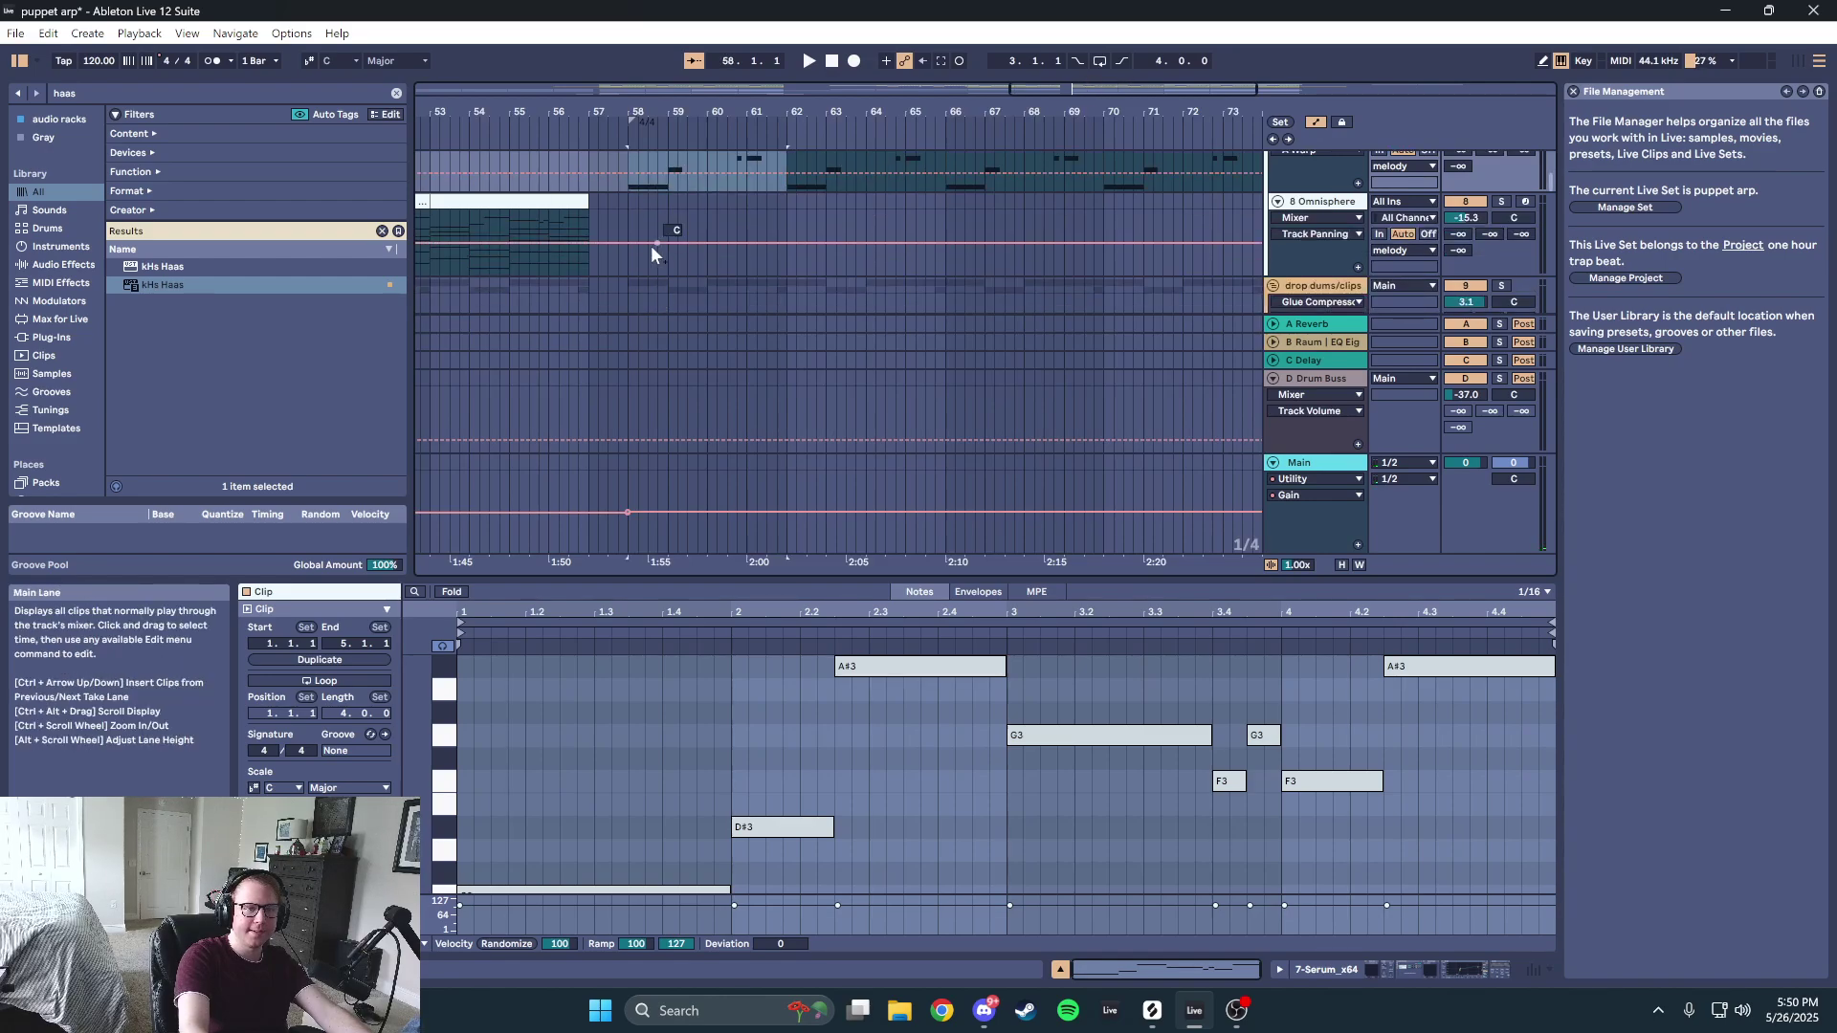
- Mark bars 58 to 62 on the 8 Omnisphere track and bars 57 to 62 on D Drum Buss to review the section's timing
left_click_drag(629, 254, 647, 255)
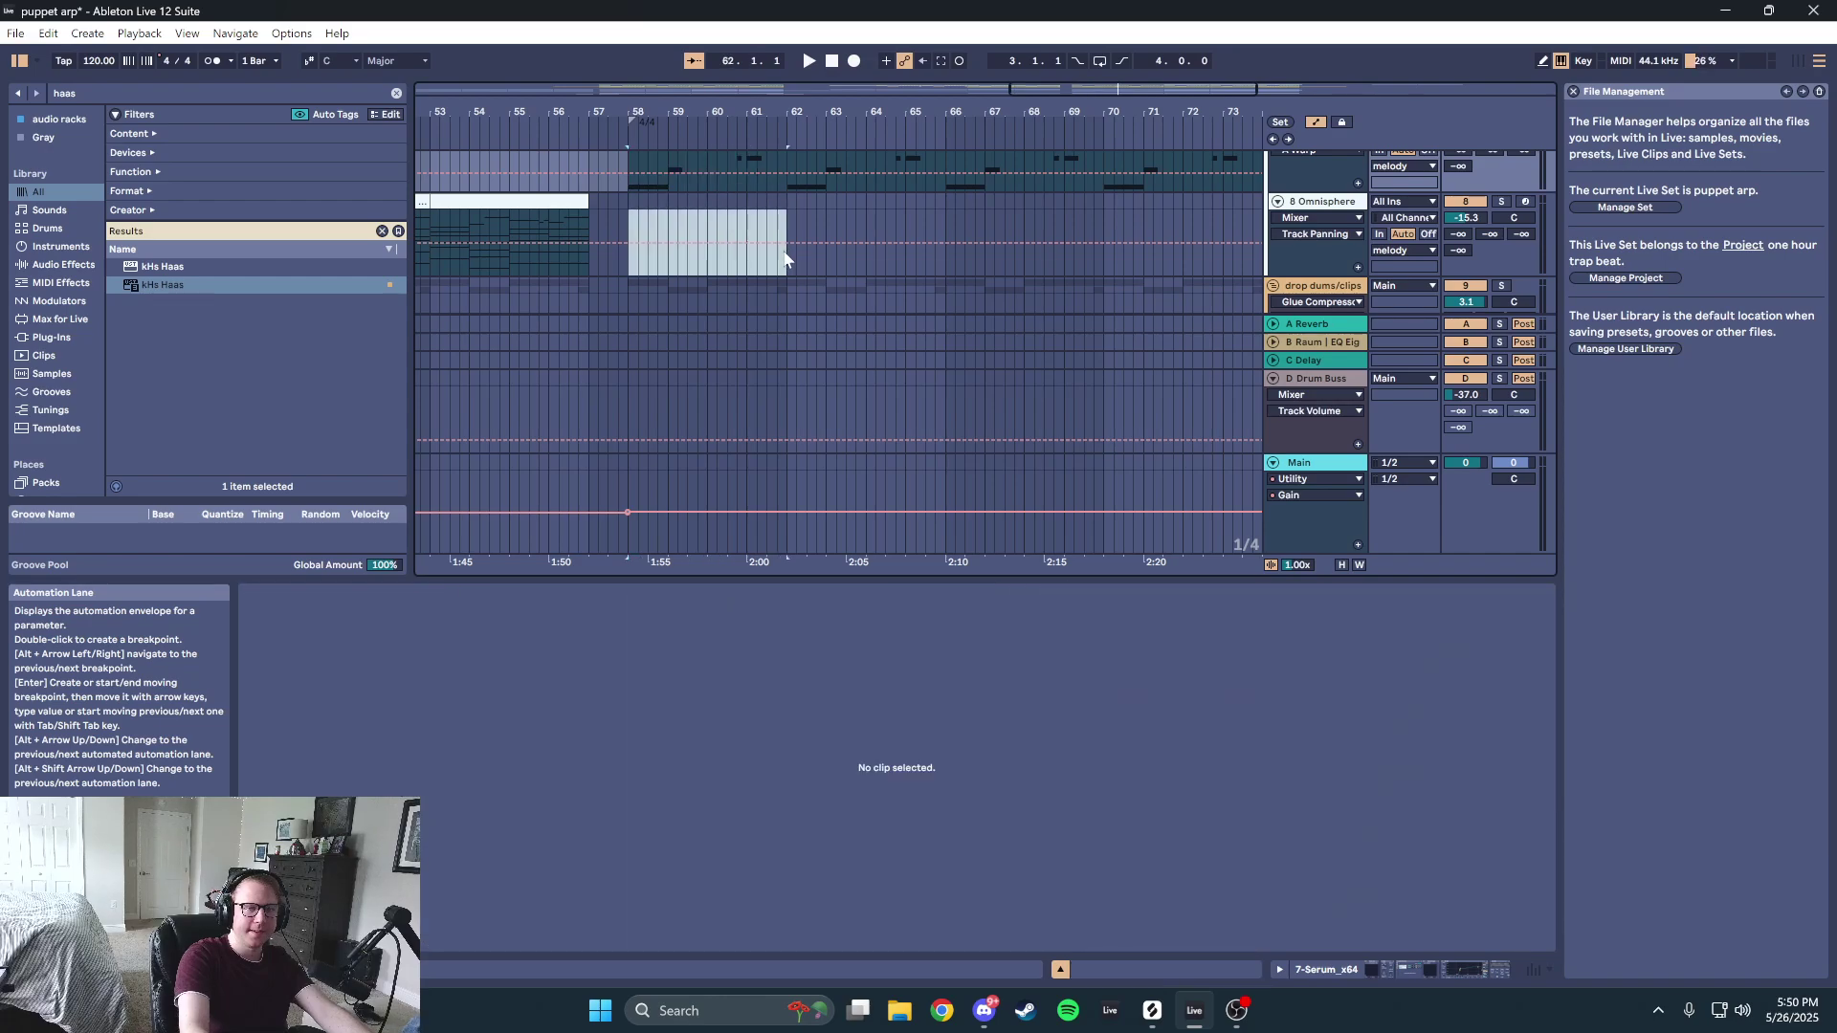
left_click(872, 228)
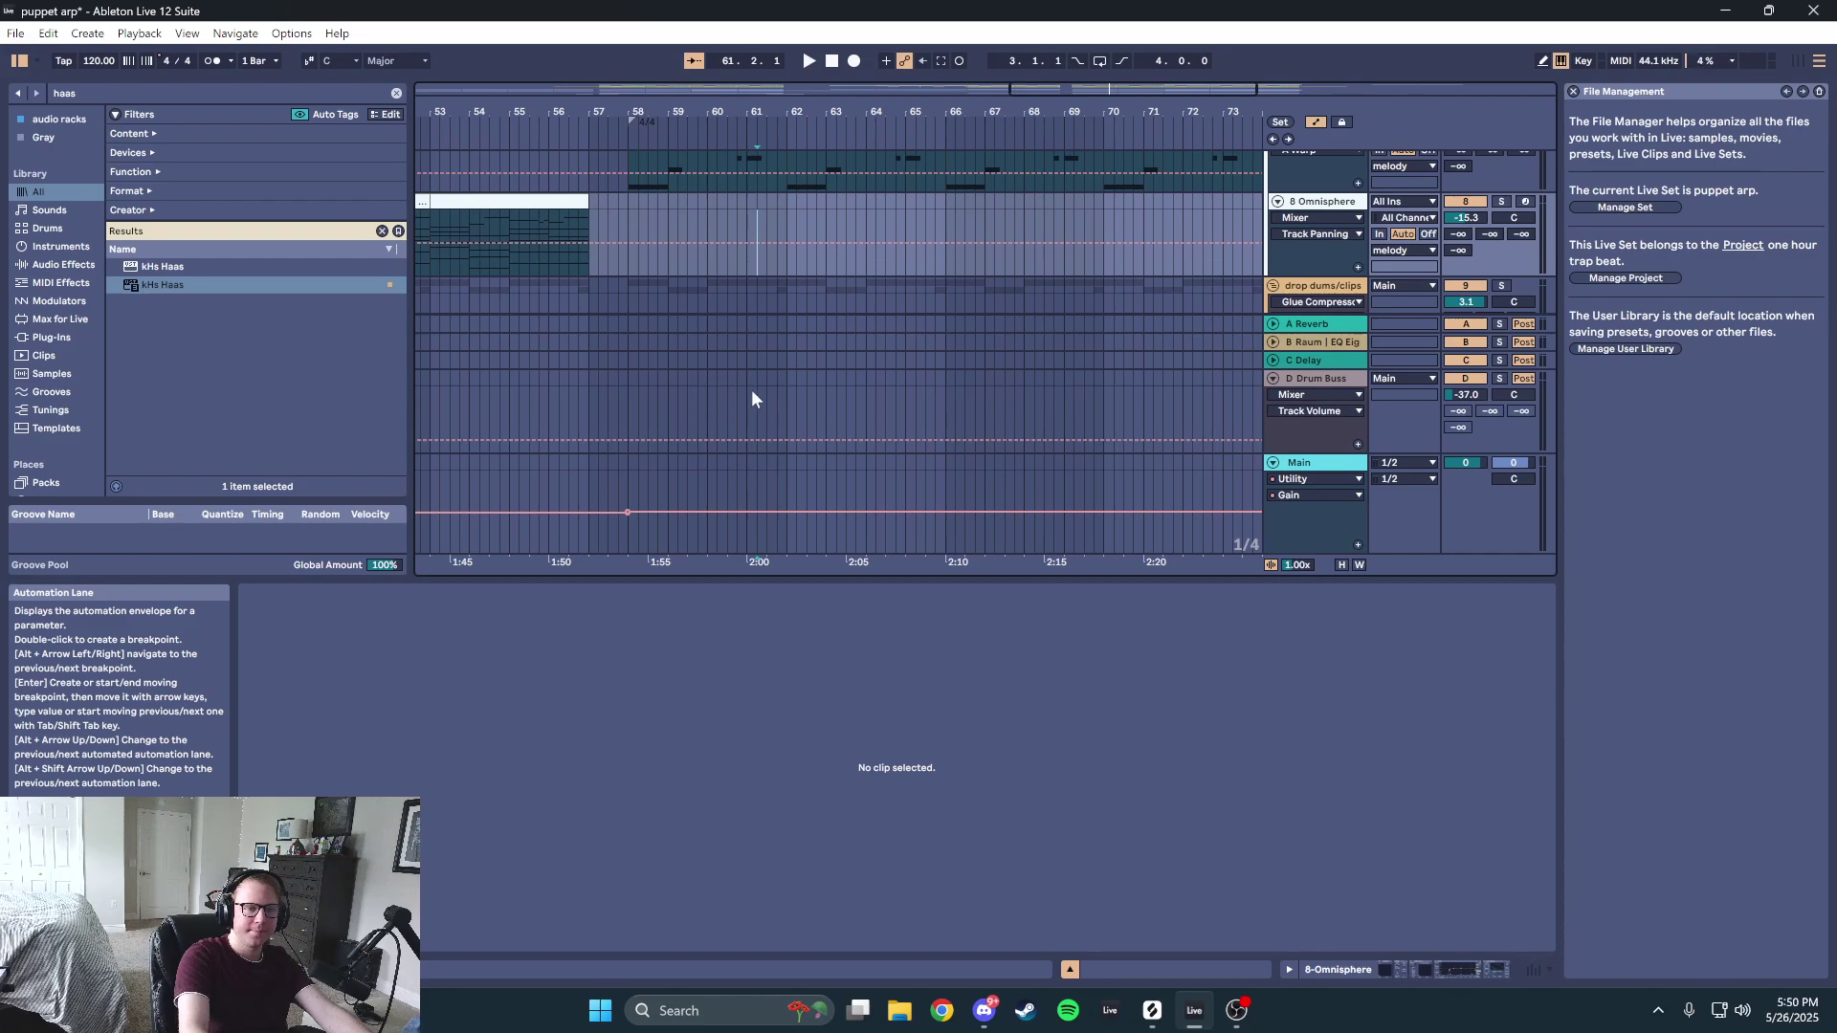
left_click_drag(589, 388, 783, 377)
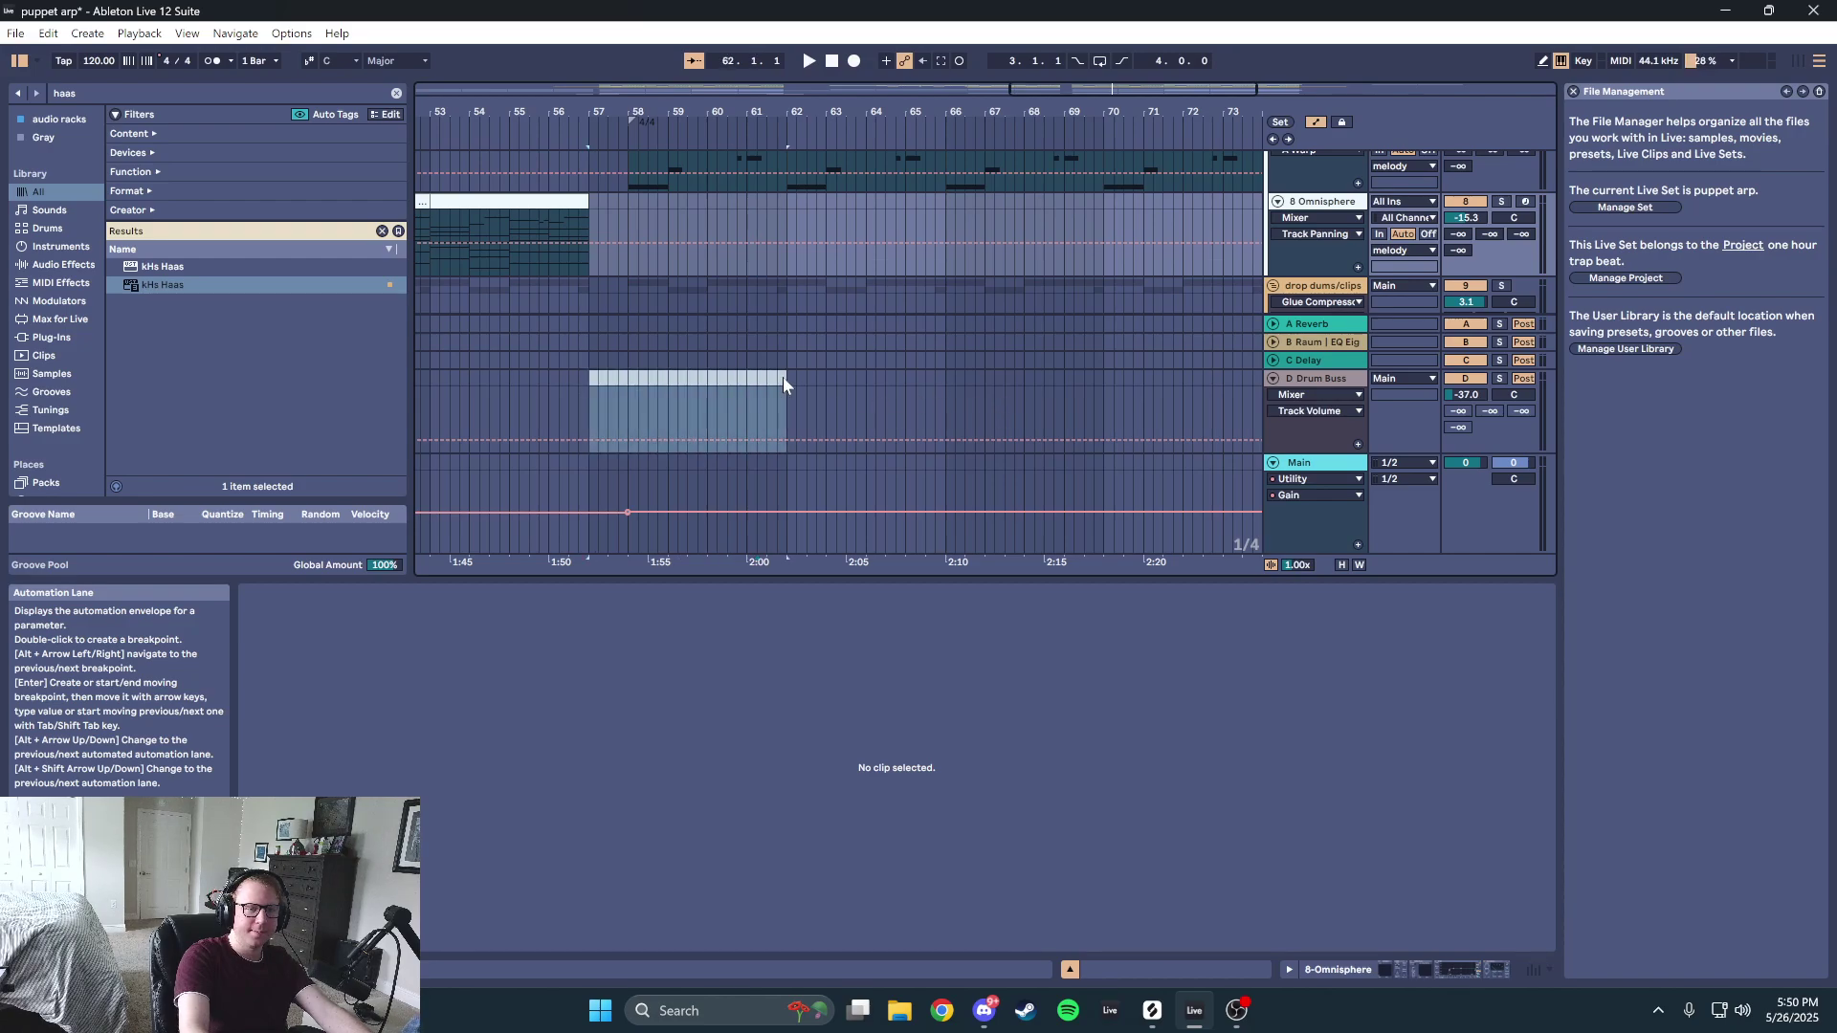
left_click(618, 387)
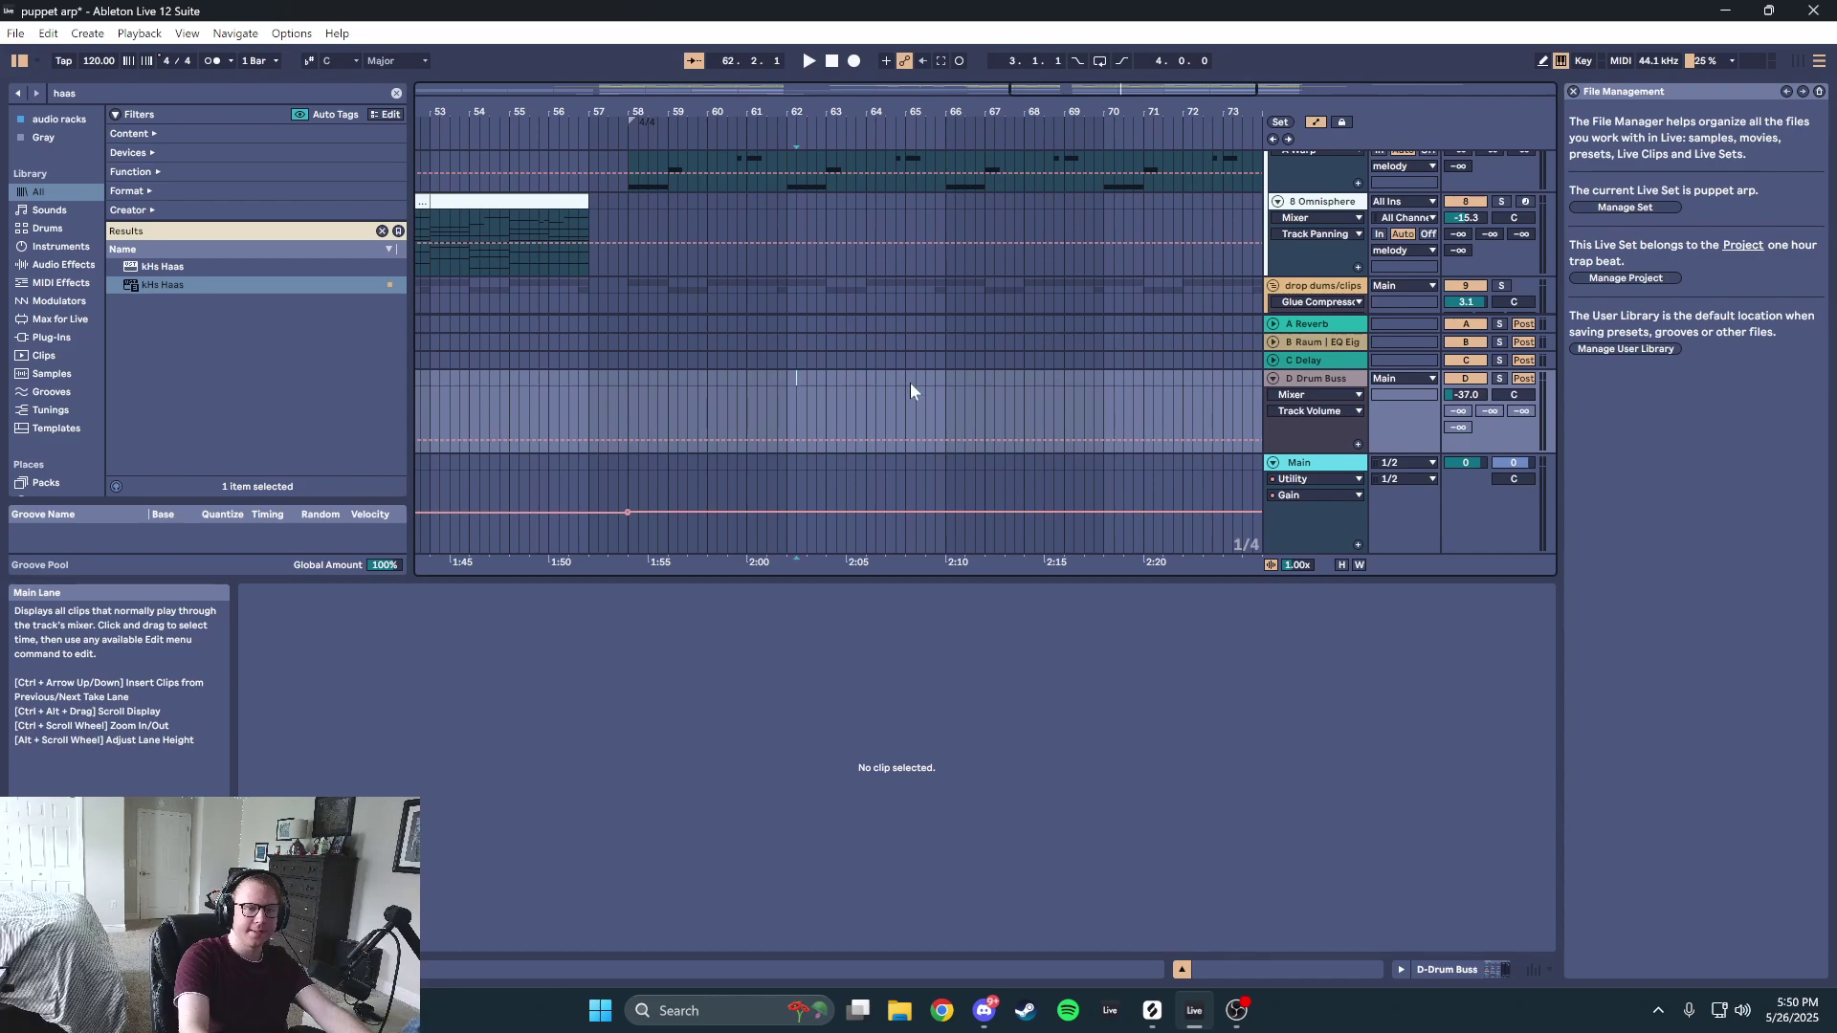
- Play the full mix from bar 58 past the start of bar 59, stop it, and widen the arrangement view
scroll(722, 291, "up", 2)
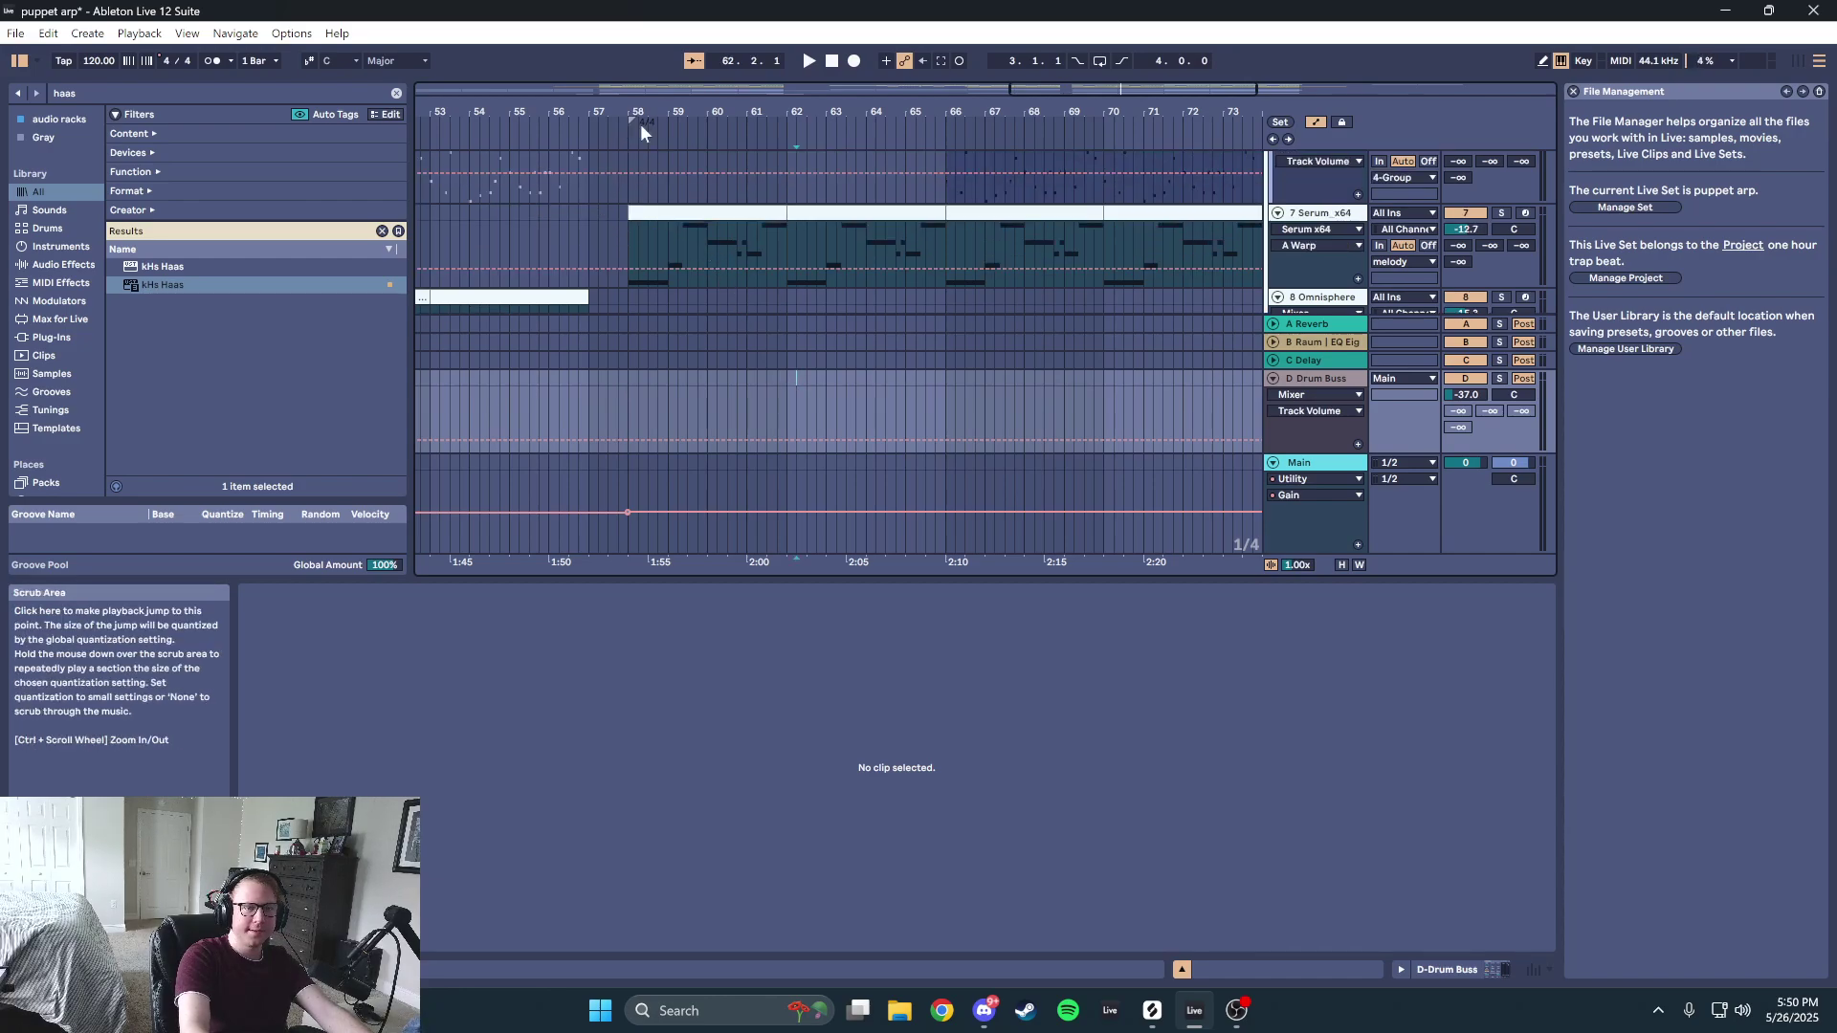
mouse_move(588, 153)
left_mouse_down()
mouse_move(639, 156)
mouse_move(634, 203)
left_mouse_up()
left_click(630, 202)
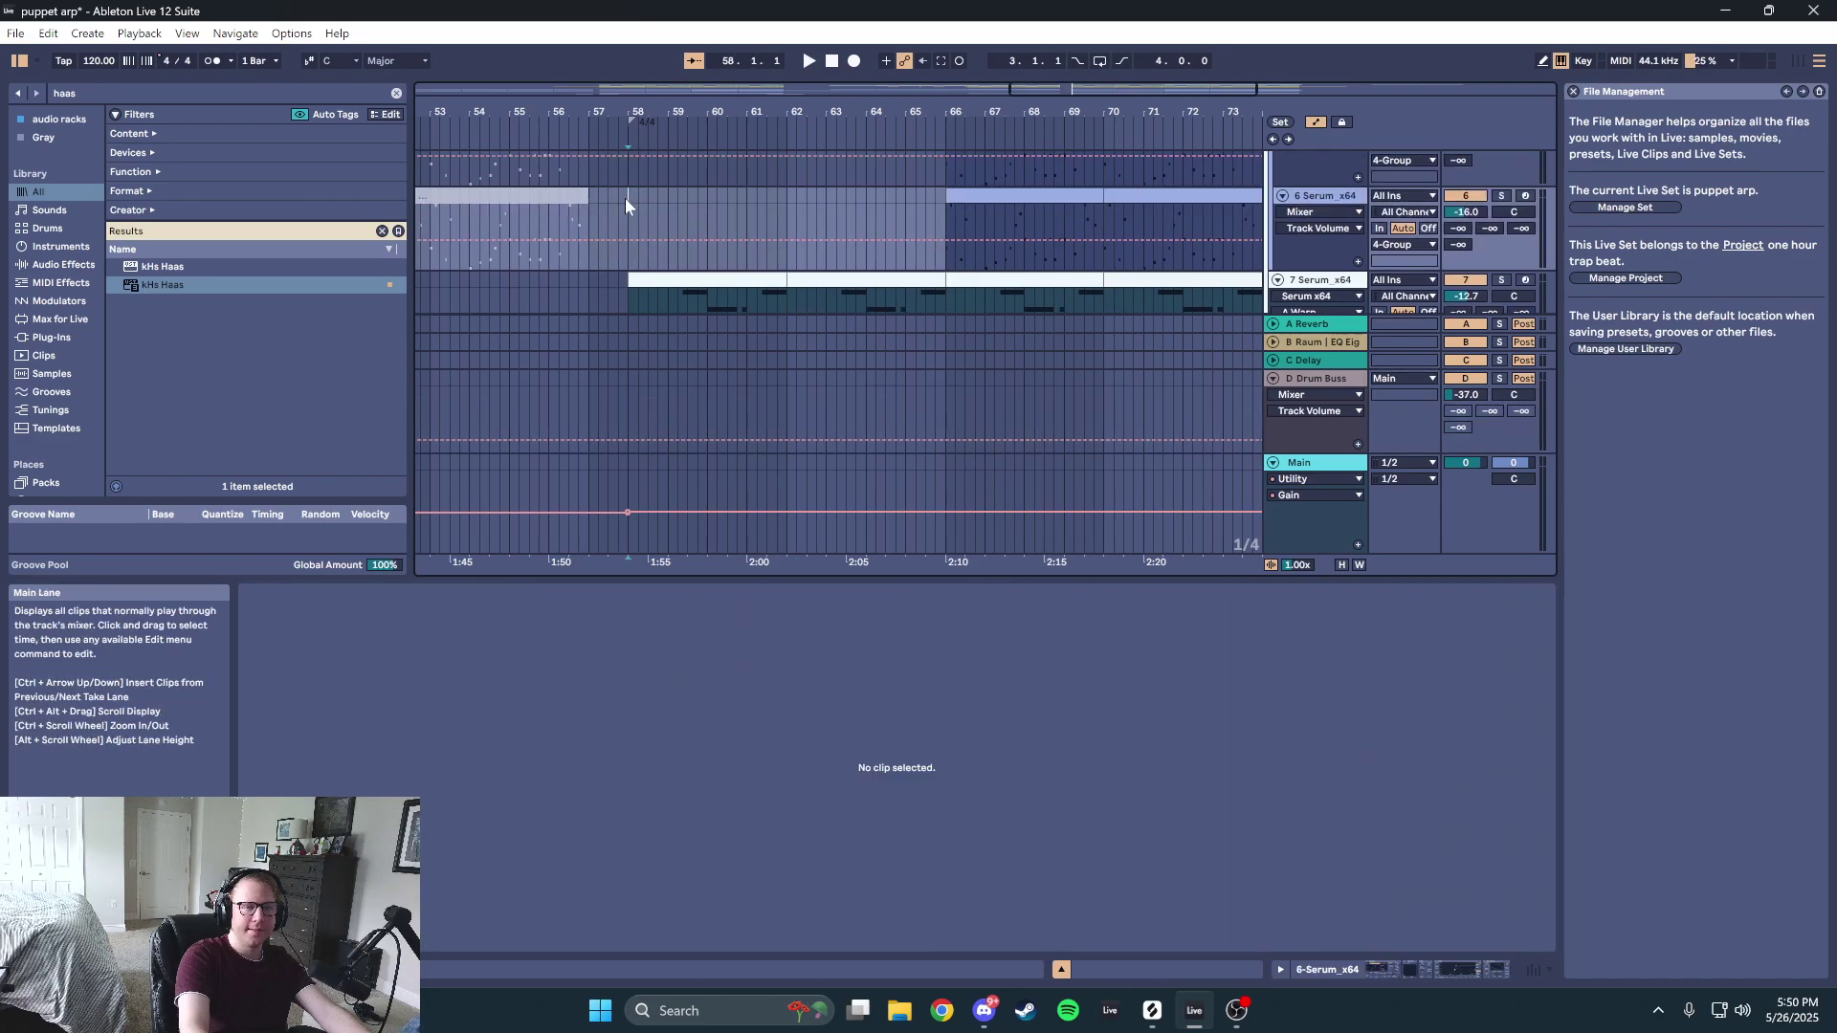
scroll(646, 197, "down", 1)
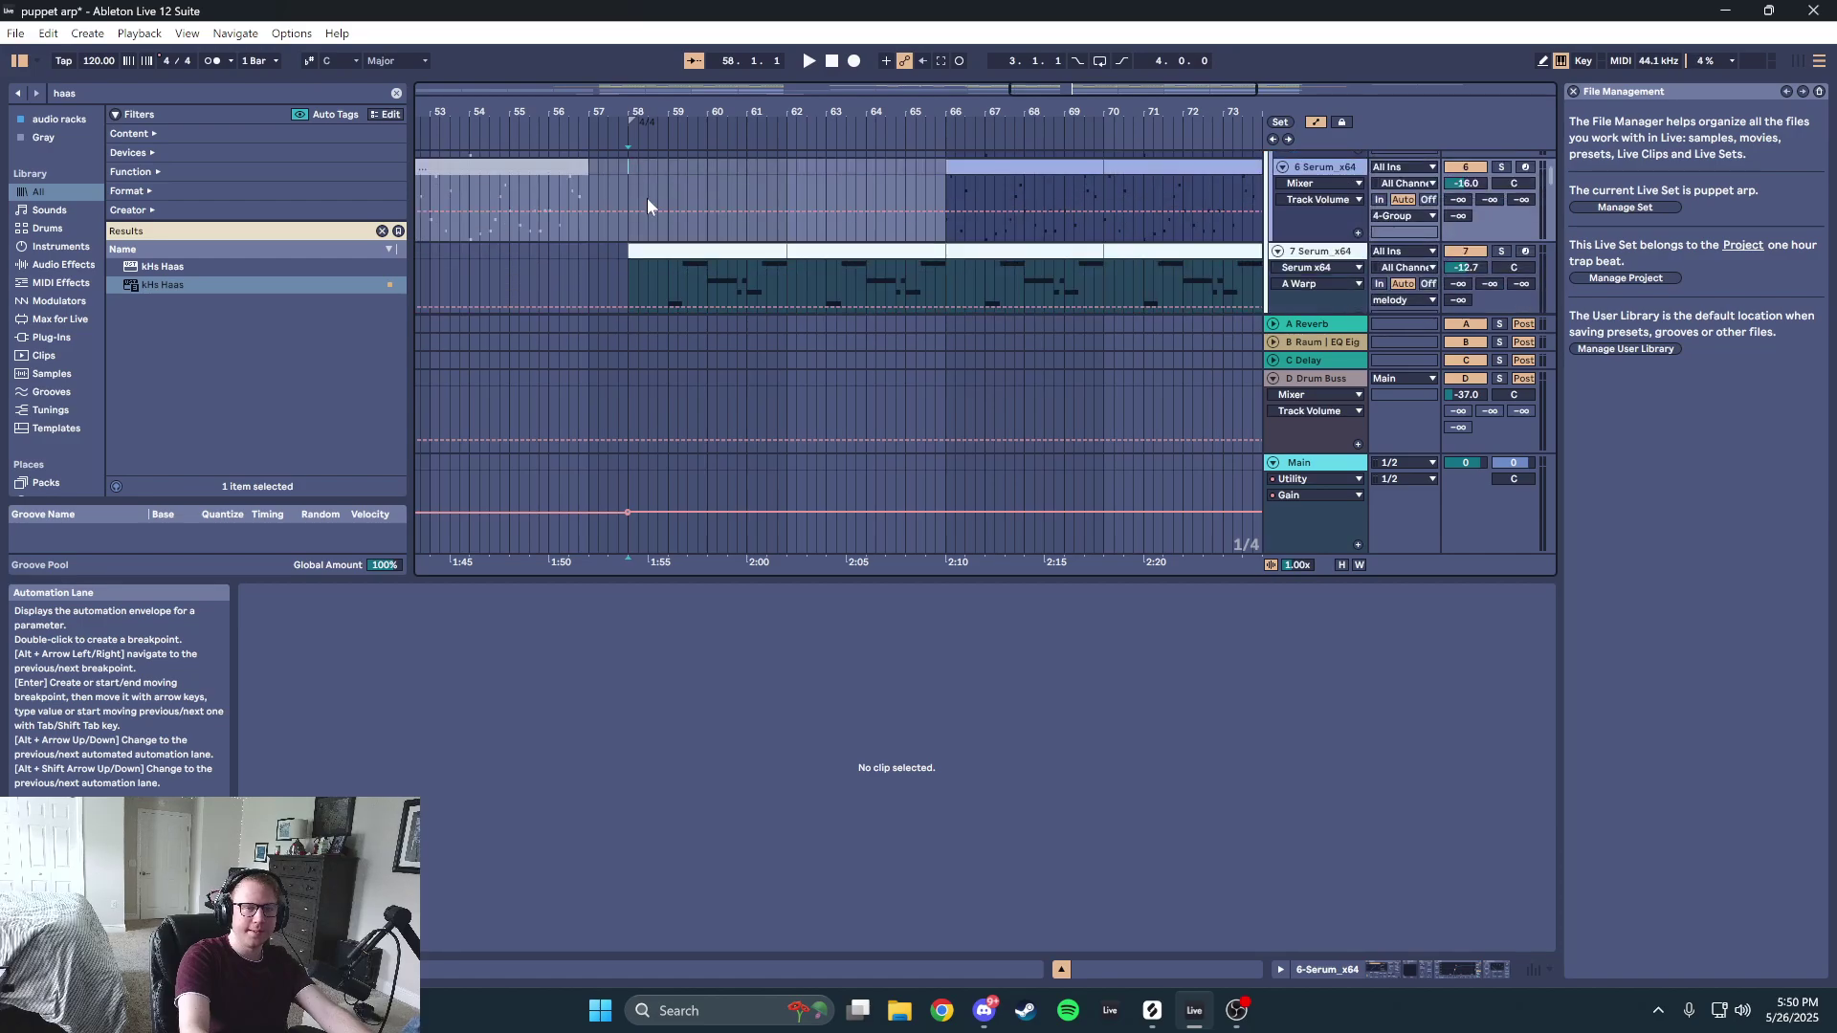
scroll(647, 198, "down", 3)
key("space")
scroll(859, 215, "up", 3)
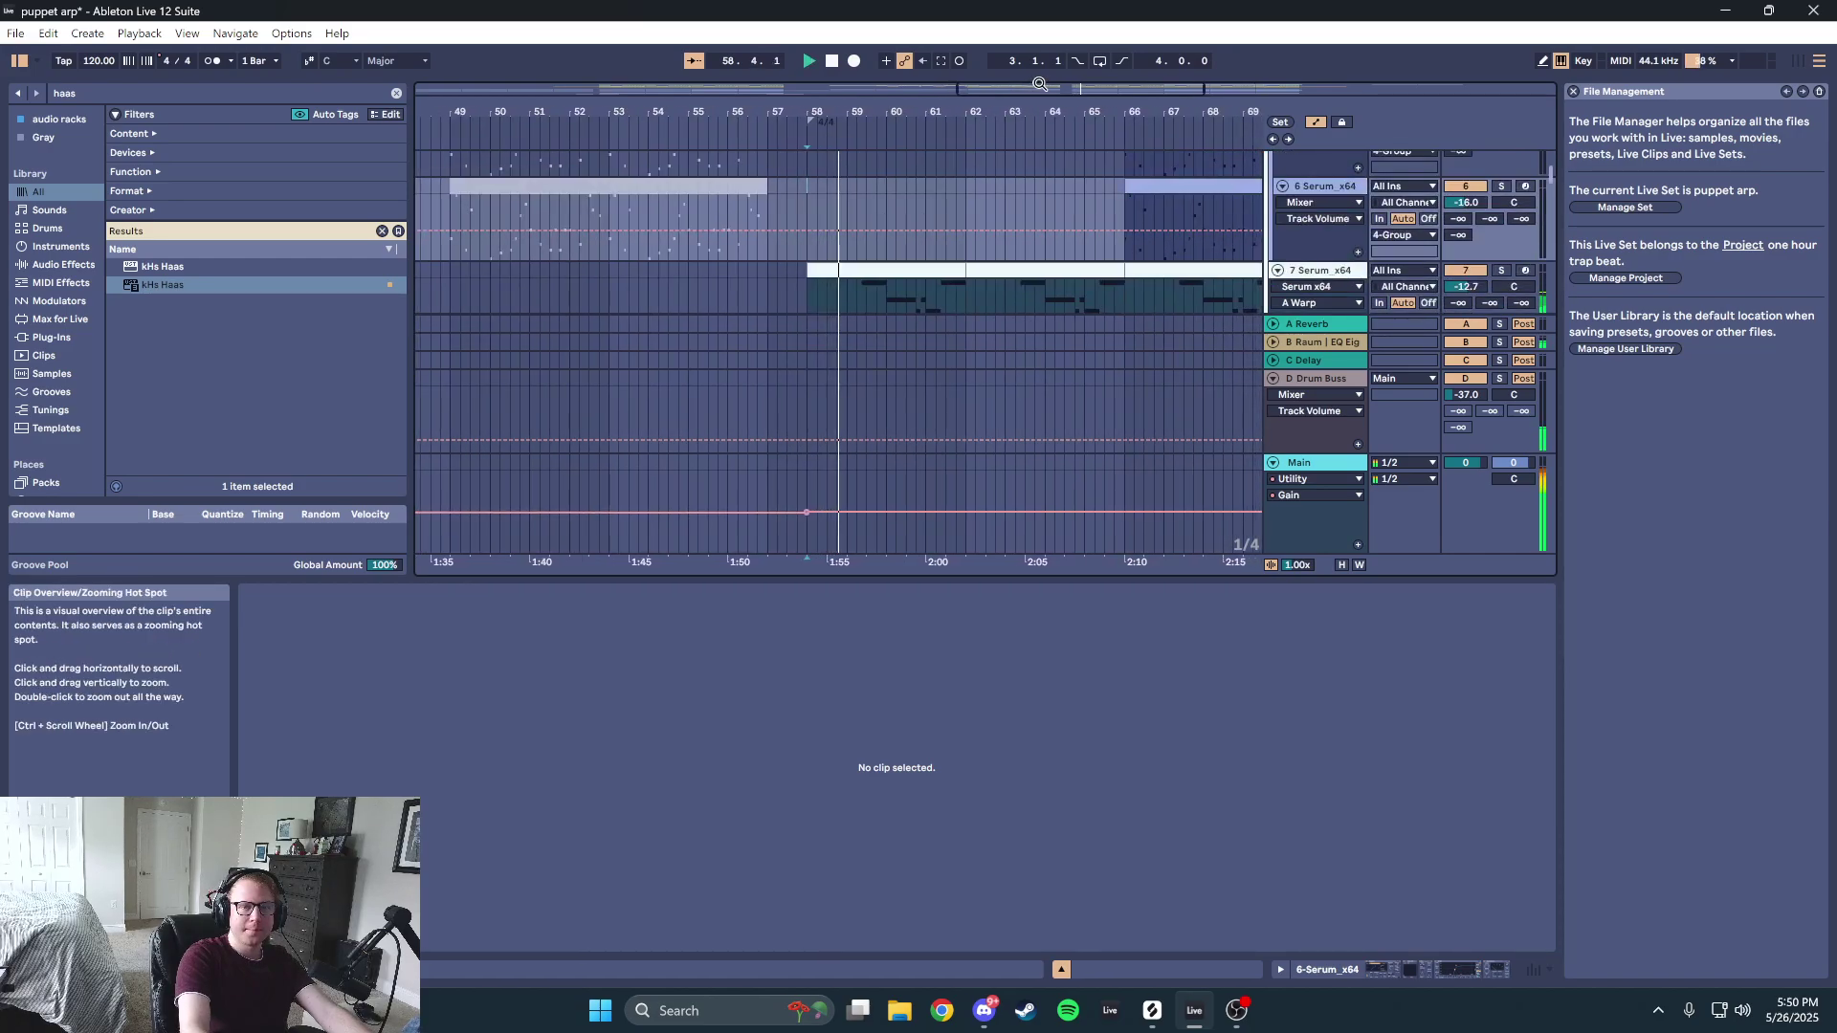
left_click_drag(1040, 84, 1040, 28)
scroll(957, 228, "up", 3)
key("space")
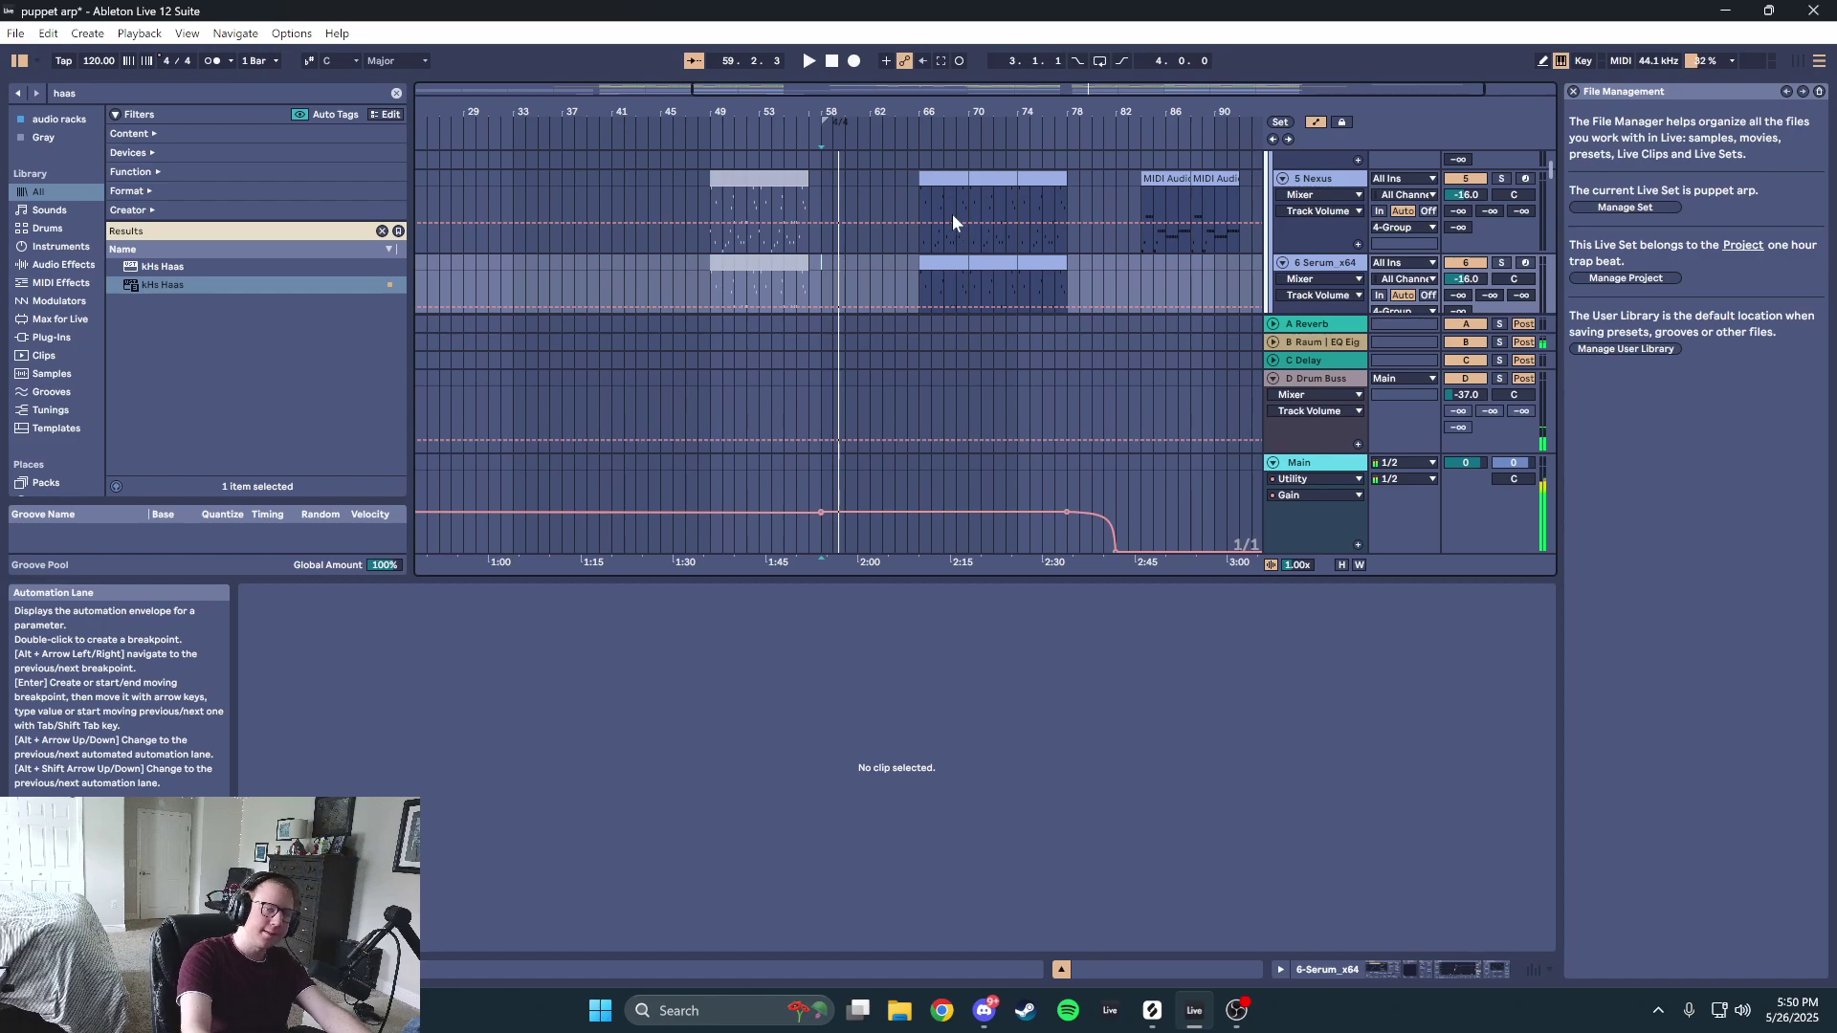
- Examine the MIDI notes of the 5 Nexus clip at bar 66 and play from there with 6 Serum_x64 soloed
scroll(959, 182, "down", 2)
scroll(950, 198, "up", 1)
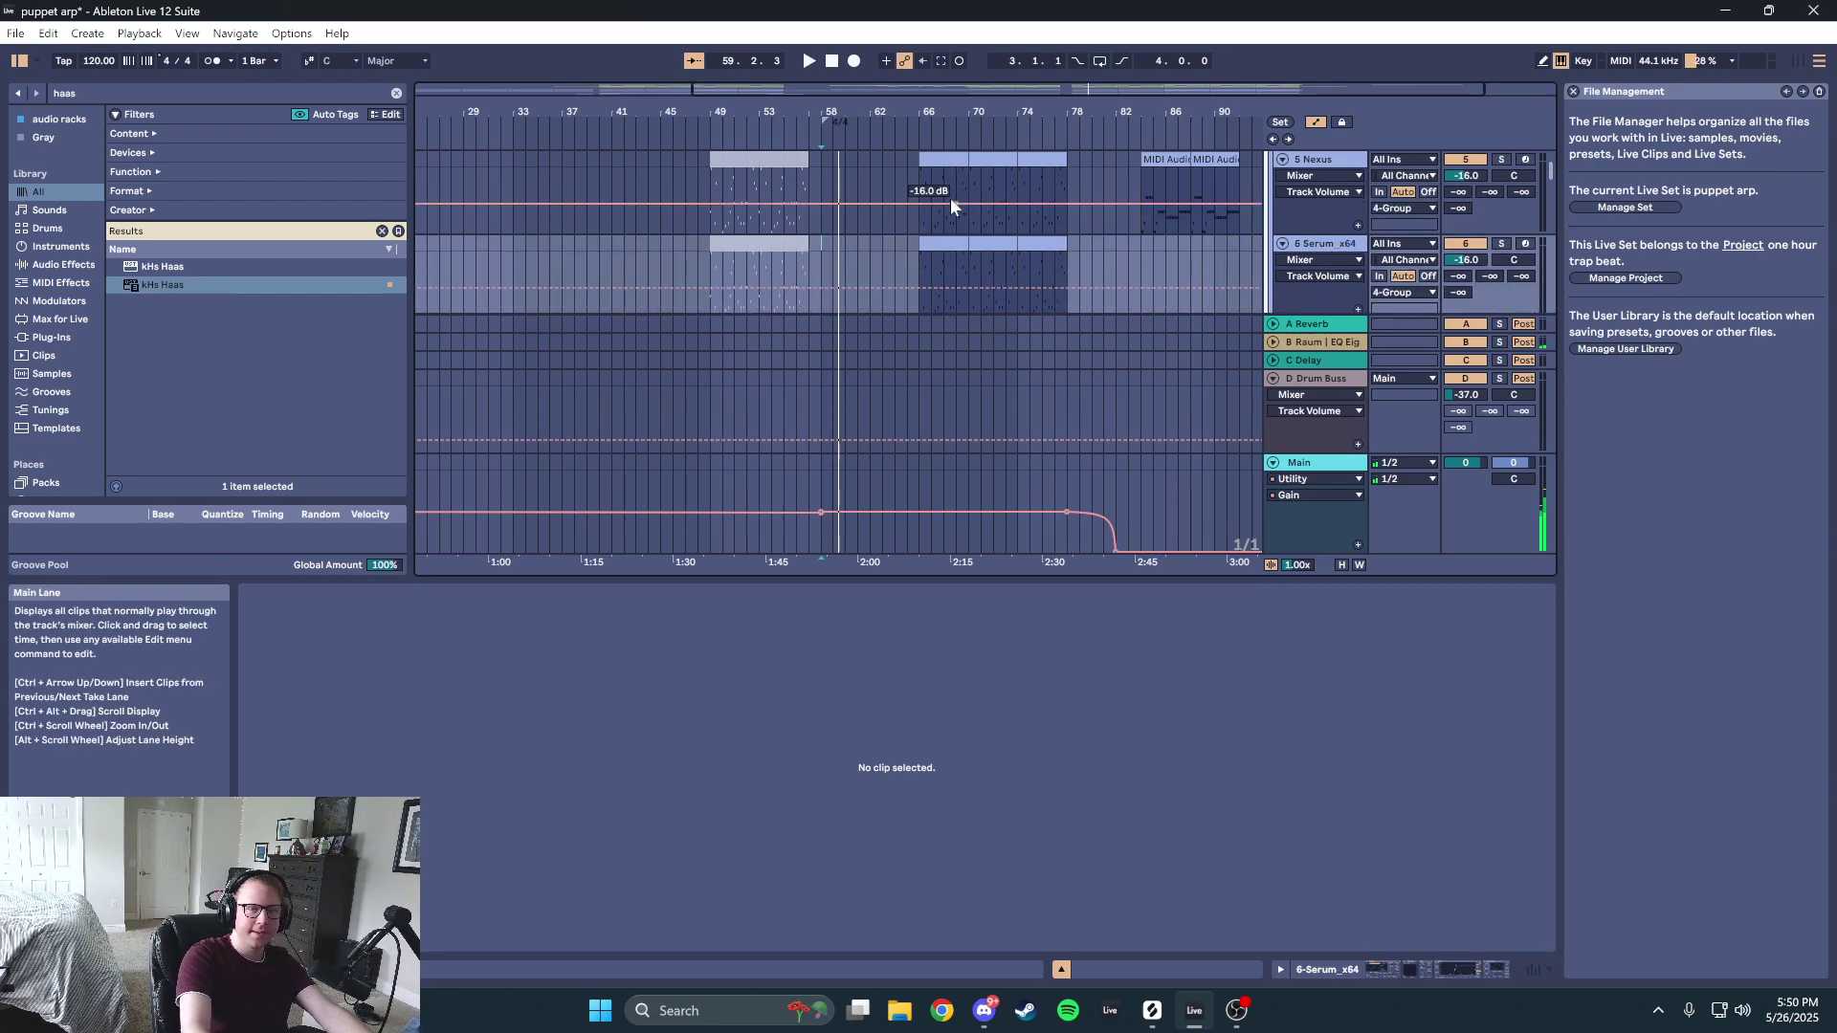
left_click(952, 161)
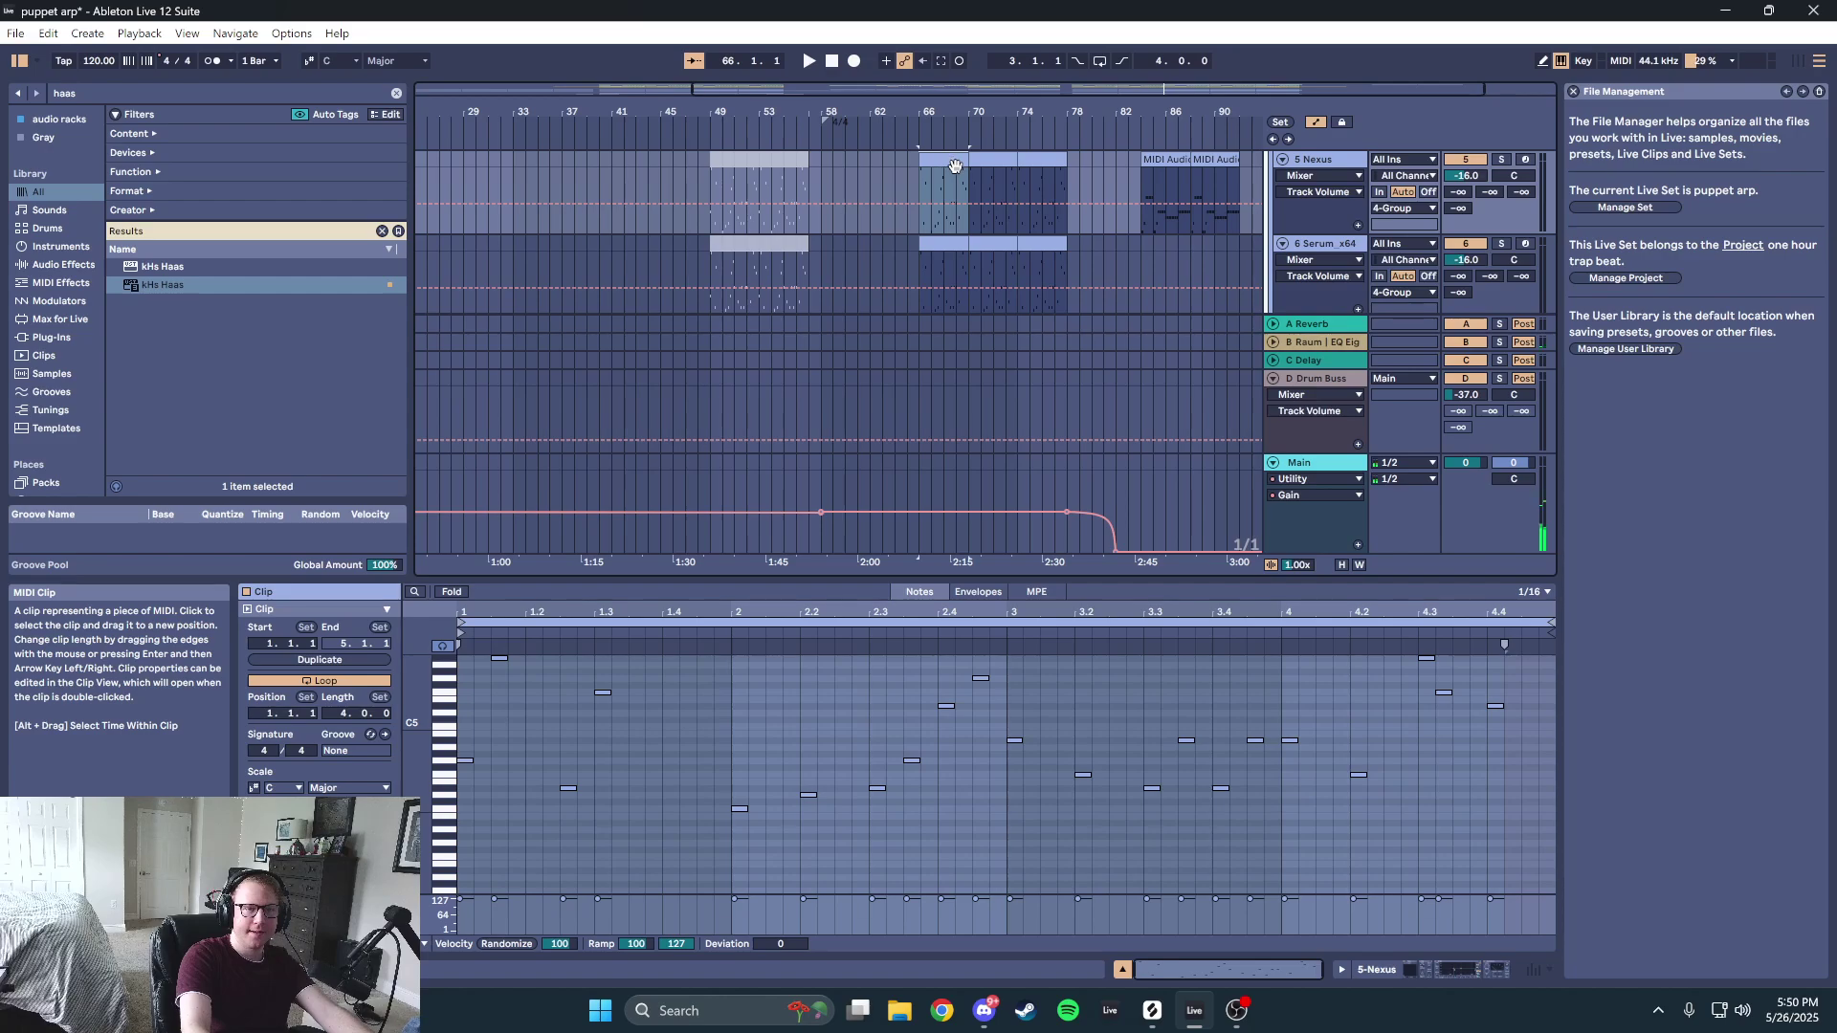
left_click(1500, 245)
key("space")
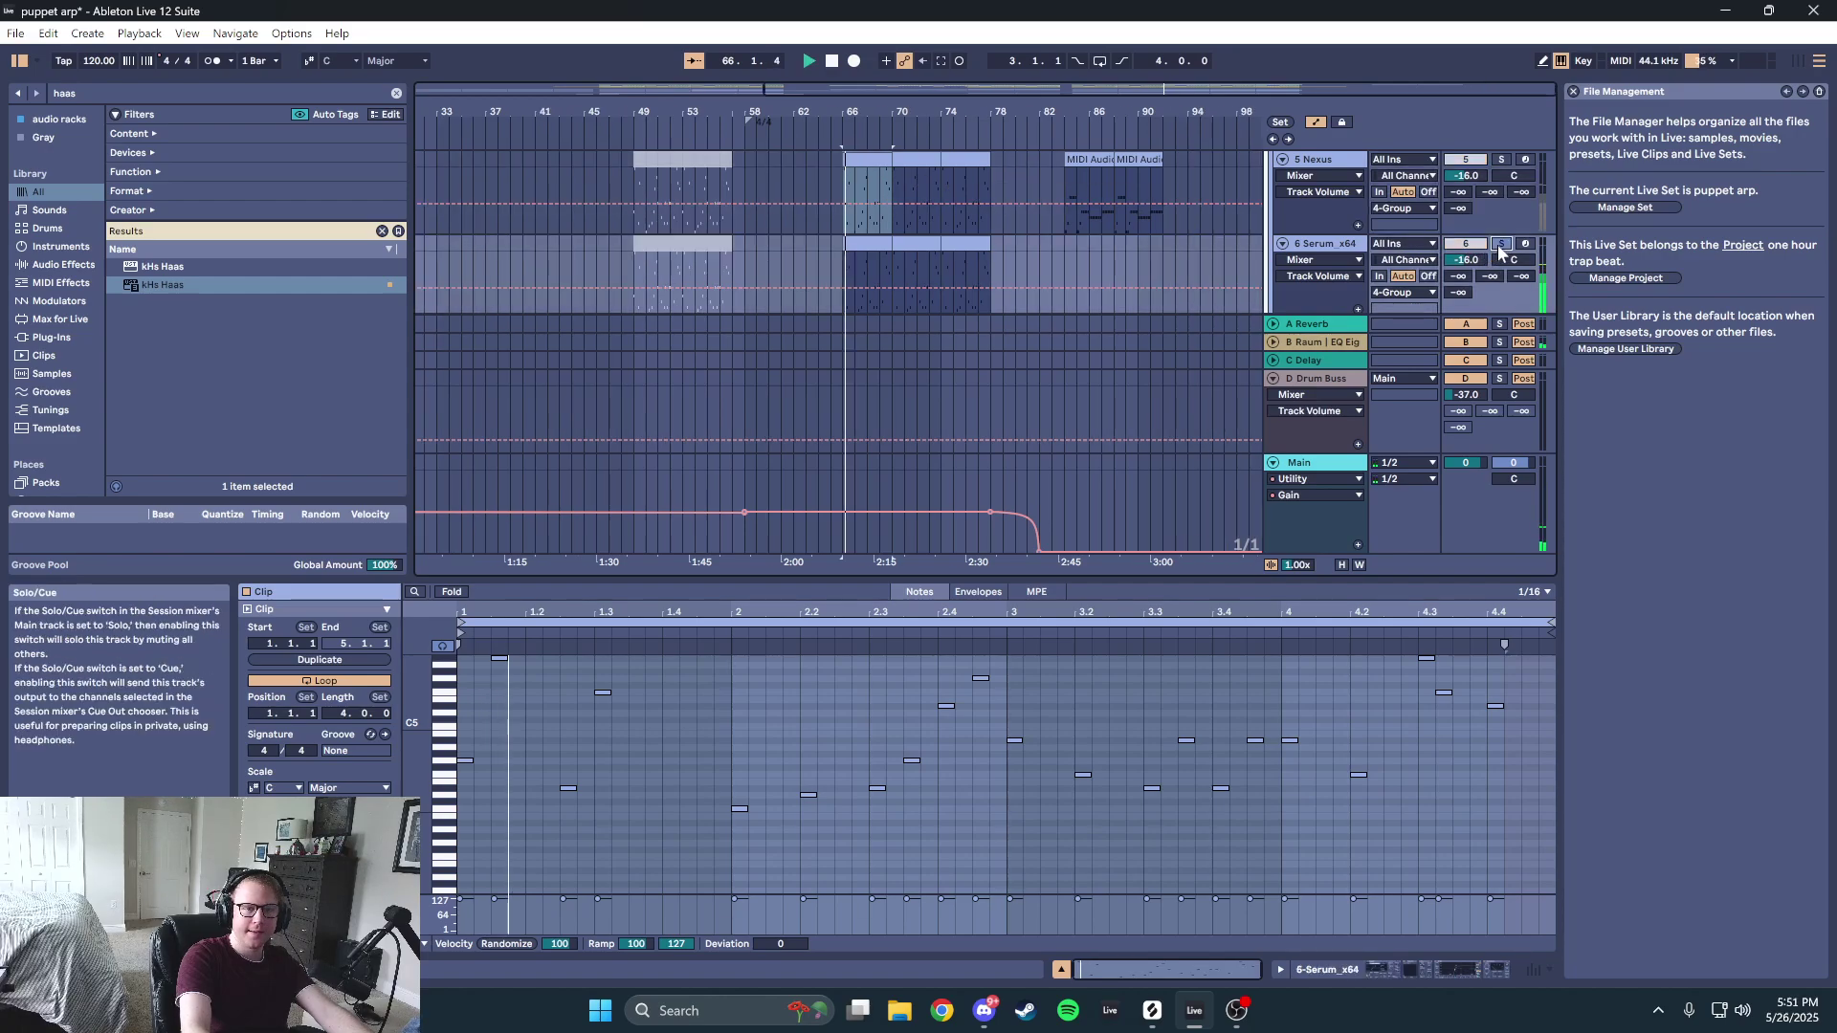
scroll(1338, 244, "up", 4)
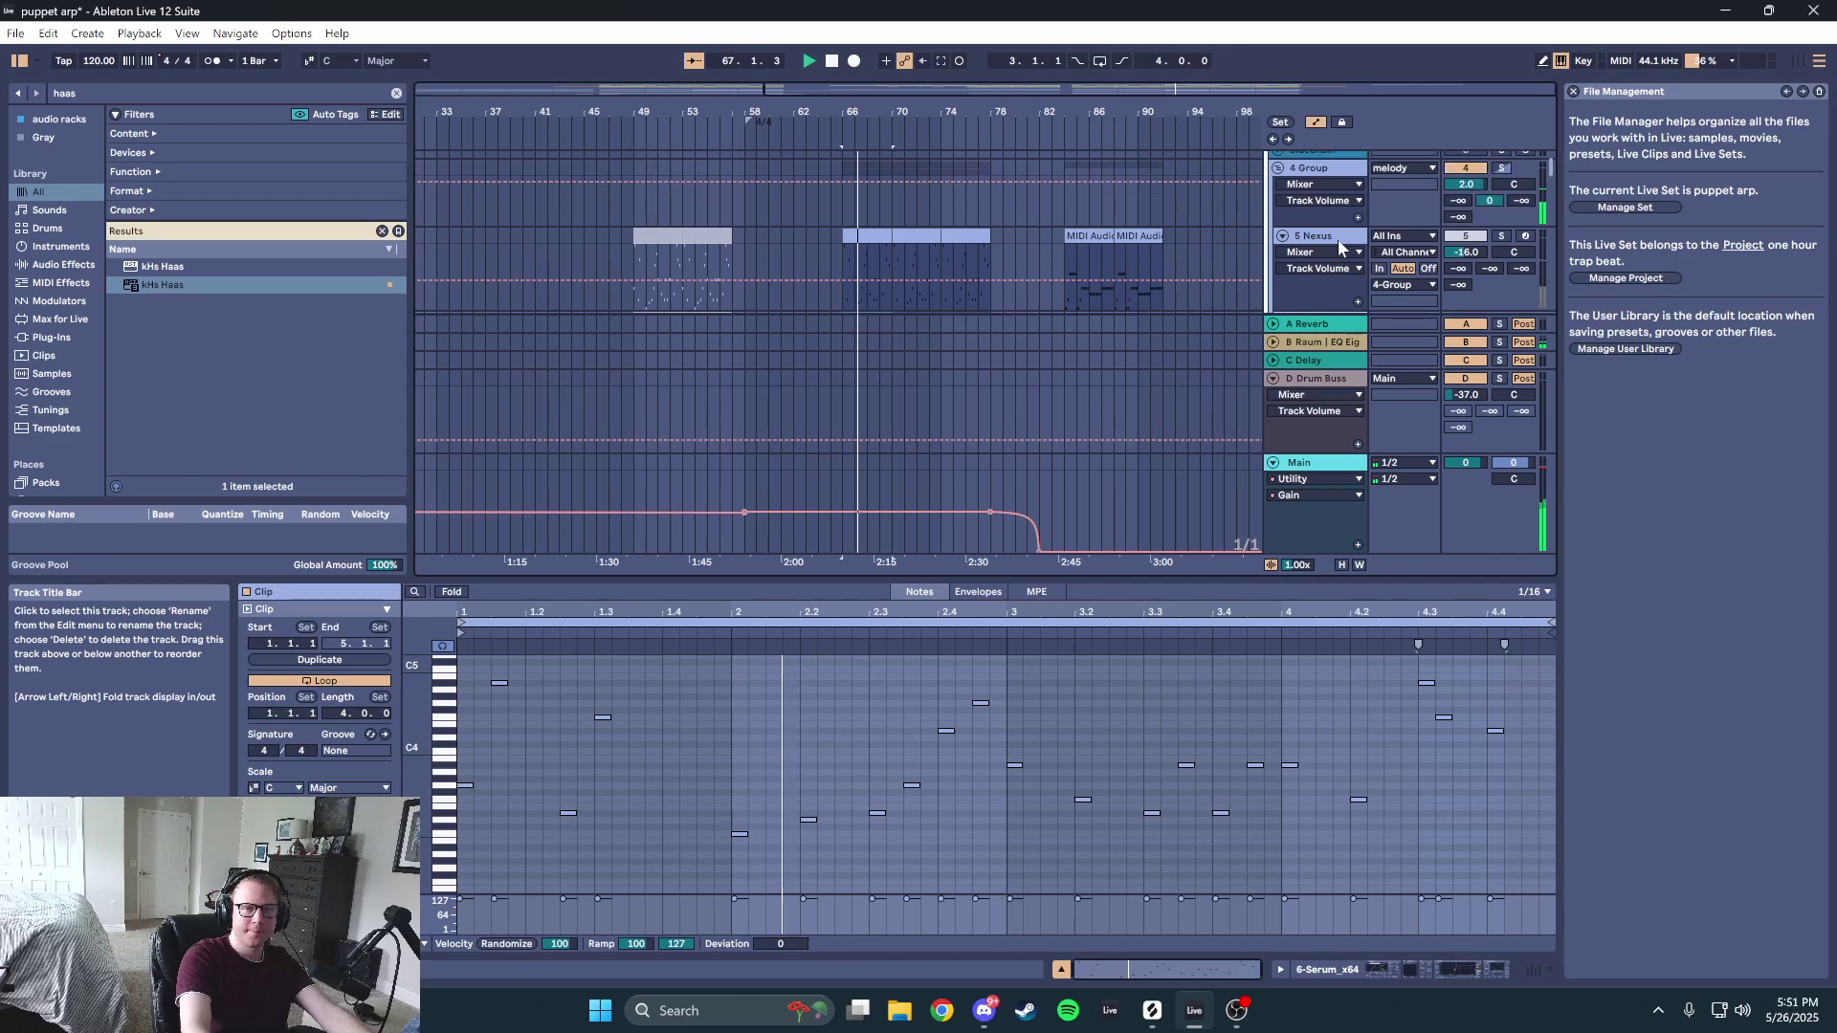
- Solo 5 Nexus alongside 6 Serum_x64 during playback and view the effect chain of 5 Nexus
left_click(1337, 247)
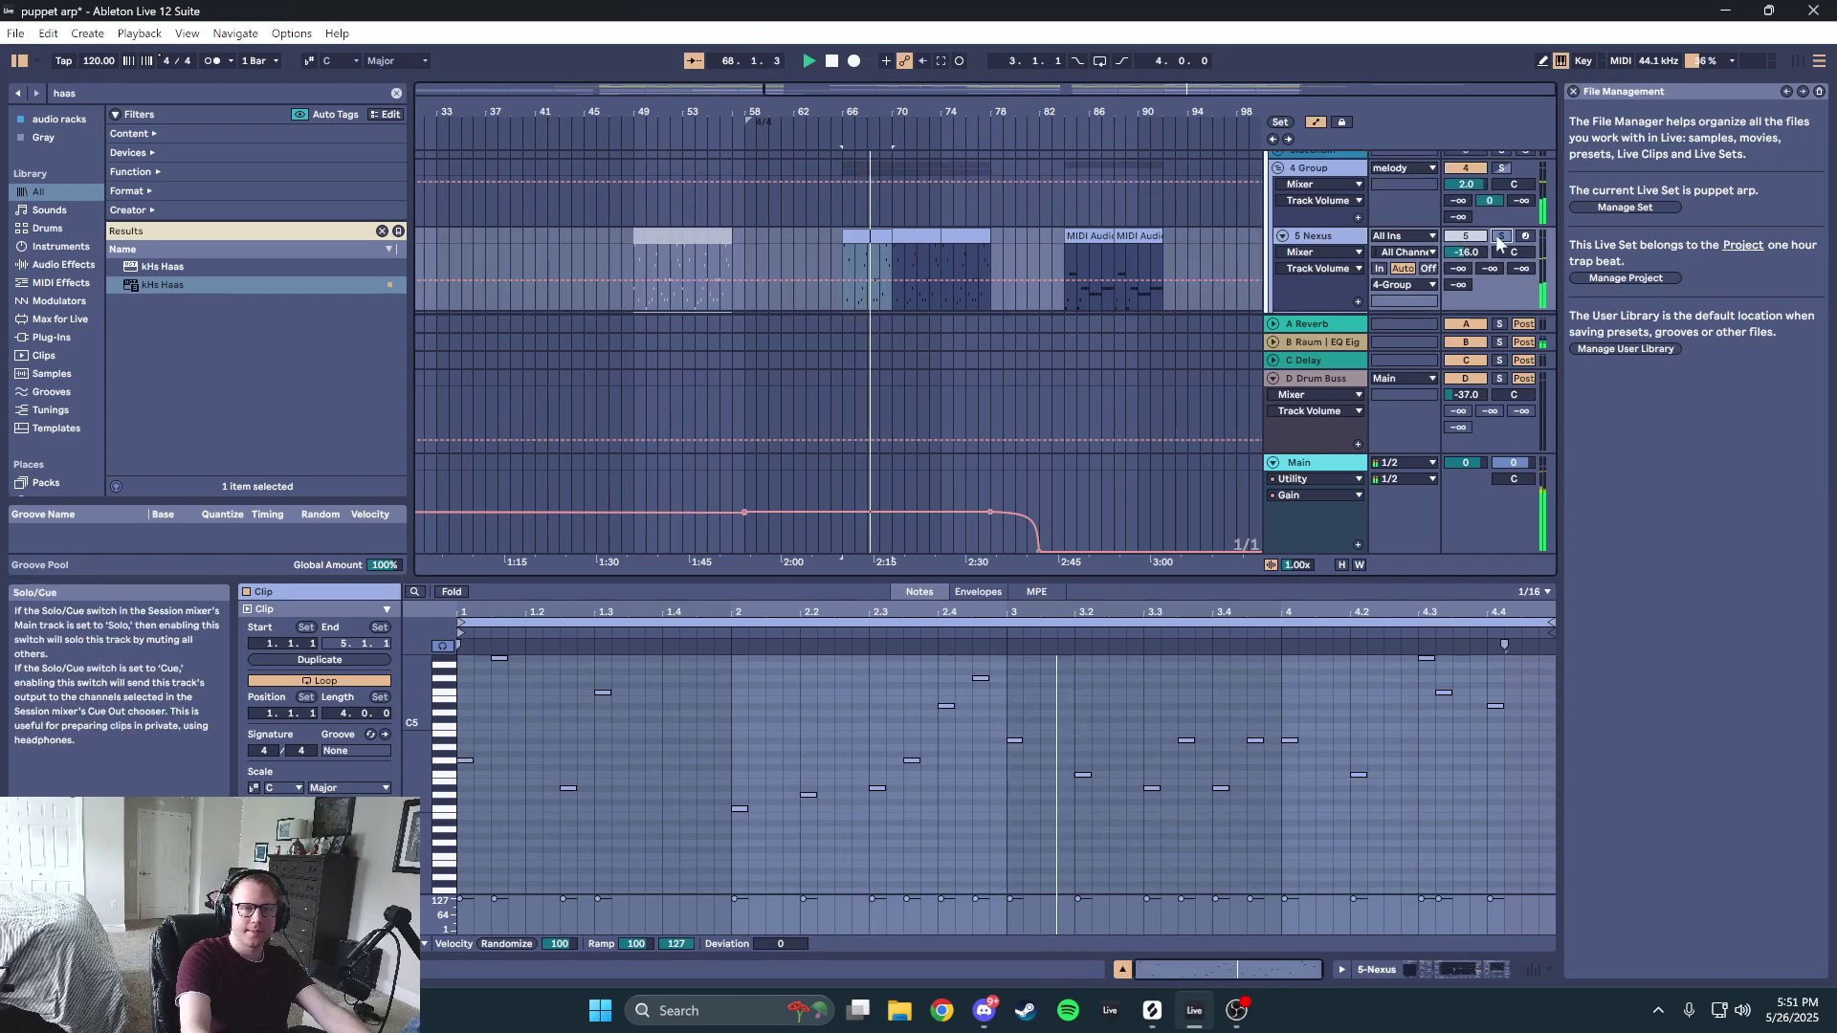
scroll(1336, 220, "down", 1)
double_click(1336, 199)
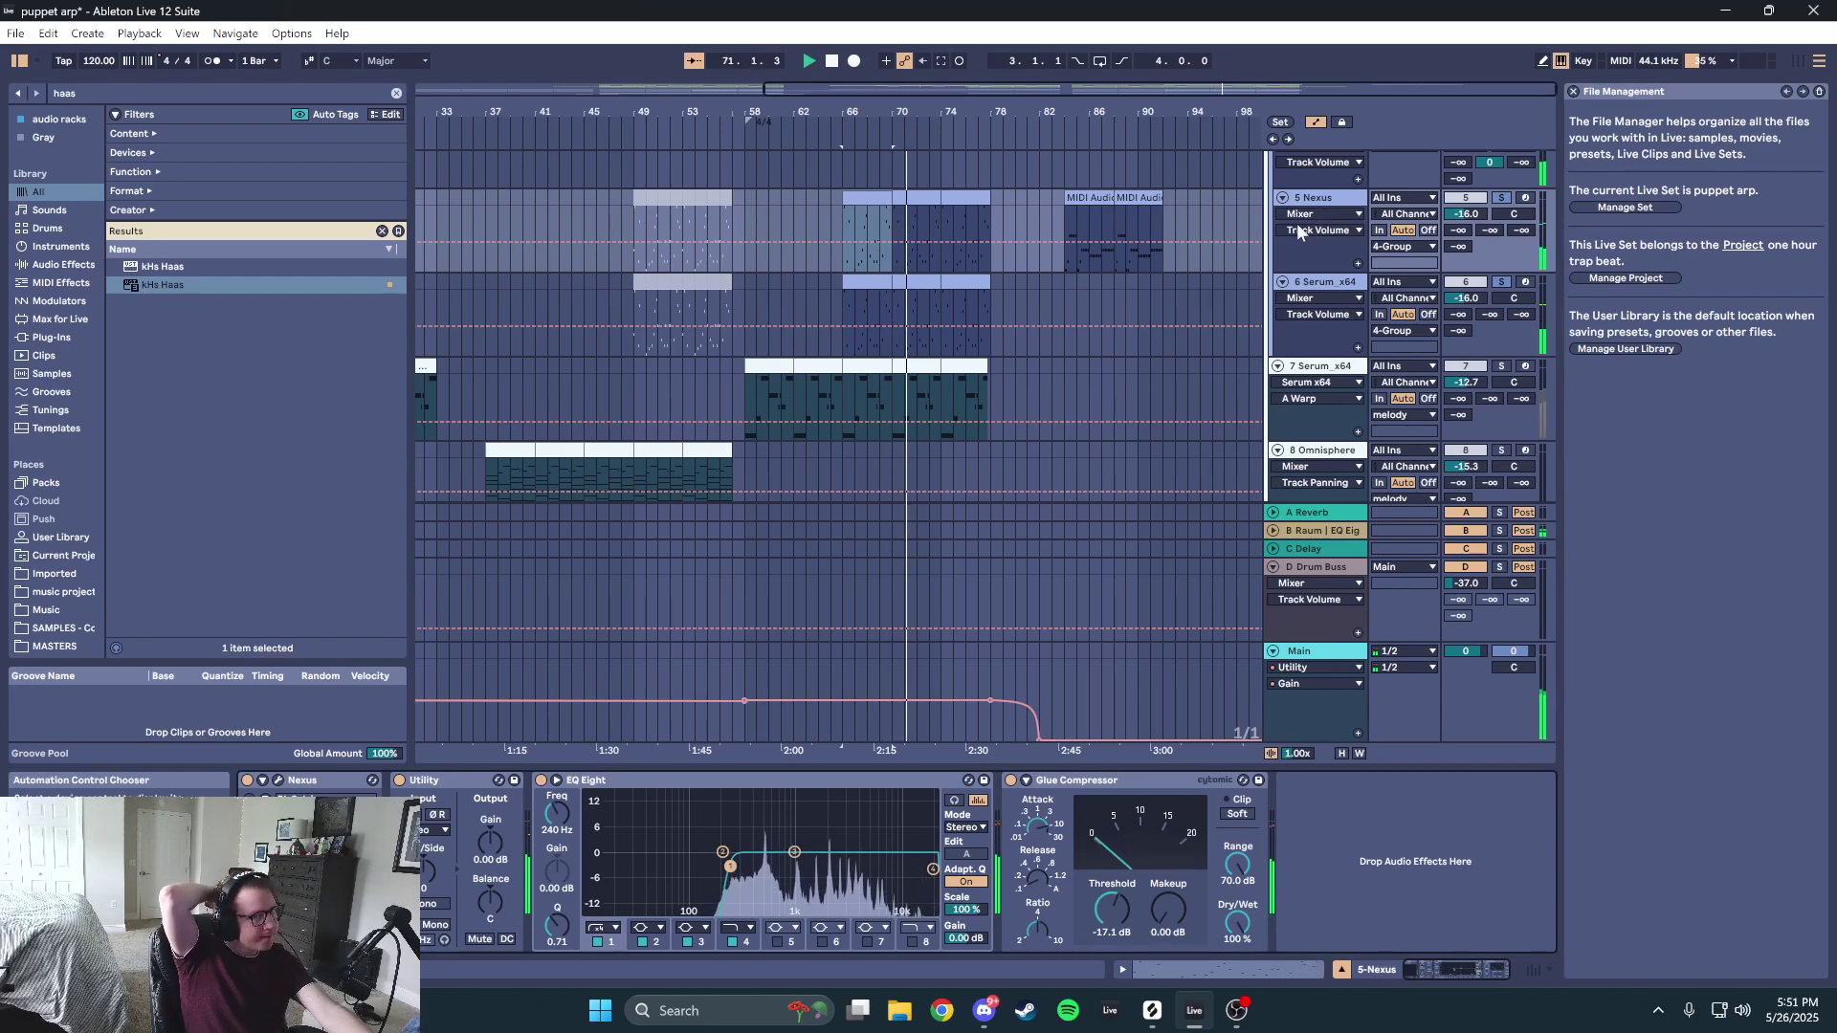
- Play the full mix from bar 66 with the 7 Serum_x64 effect chain open, looking over the melody tracks
scroll(1274, 301, "down", 2)
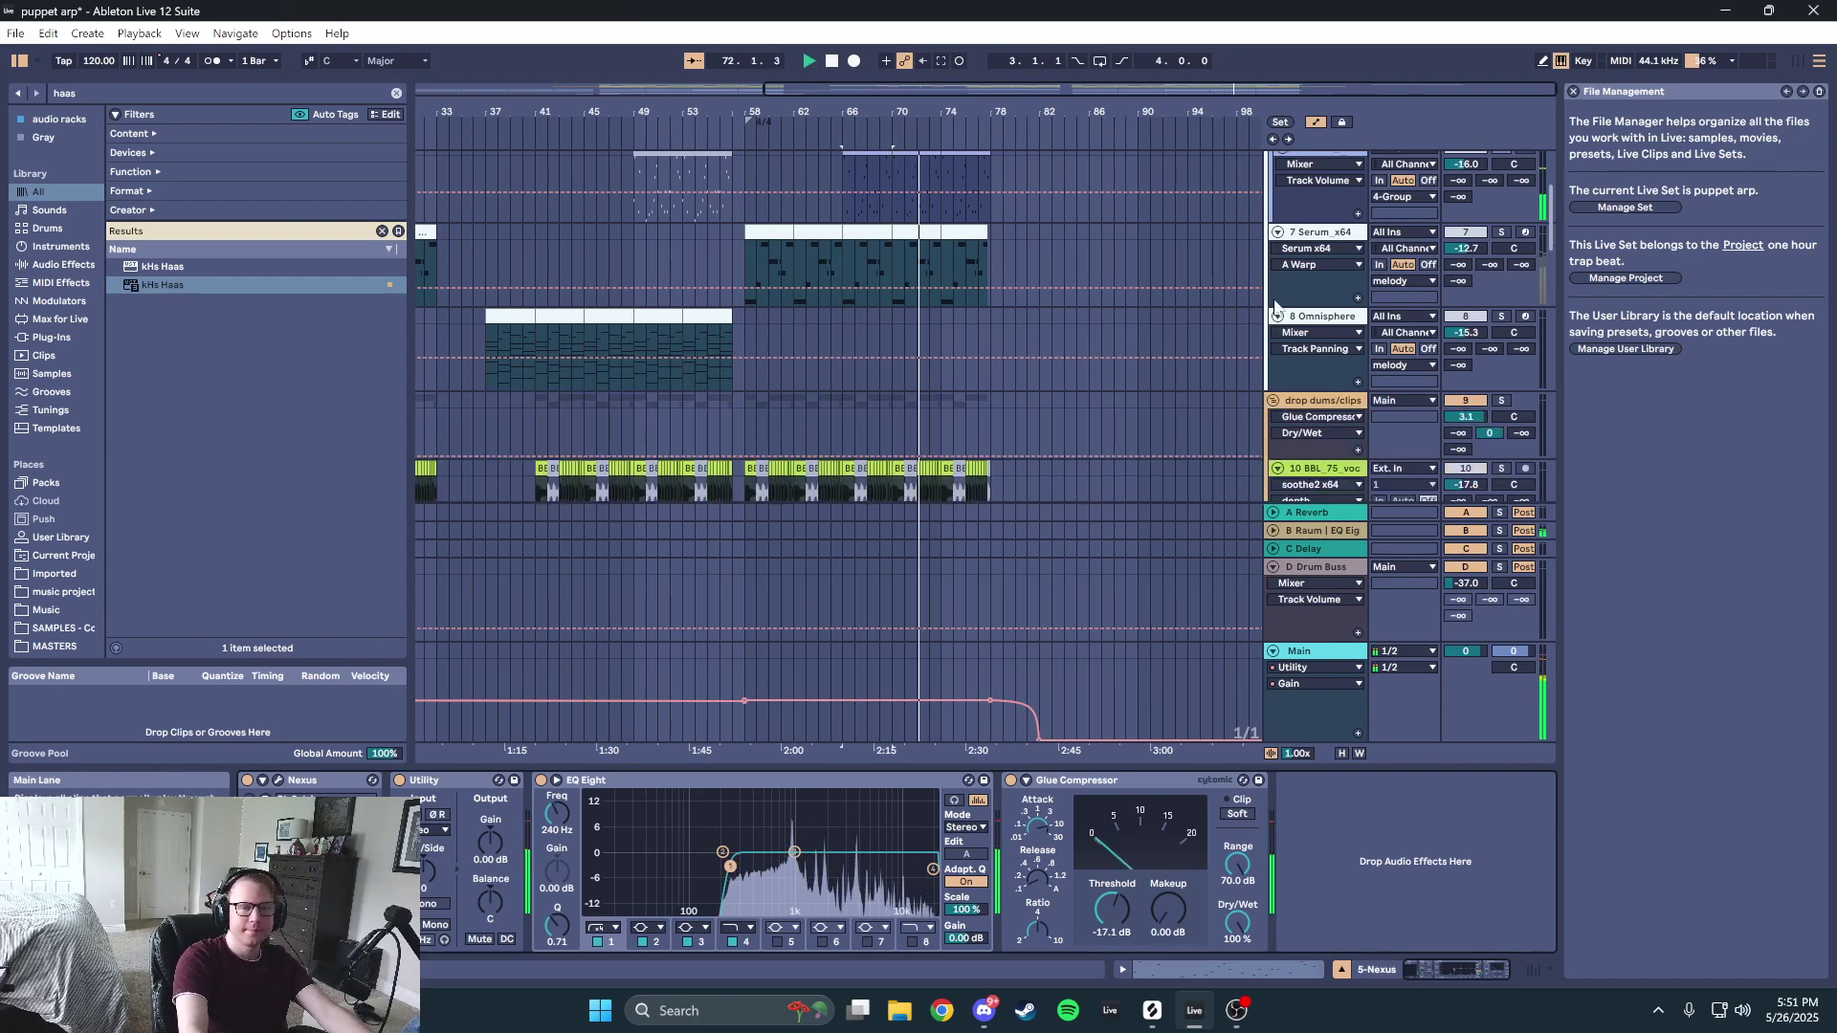
left_click(1244, 273)
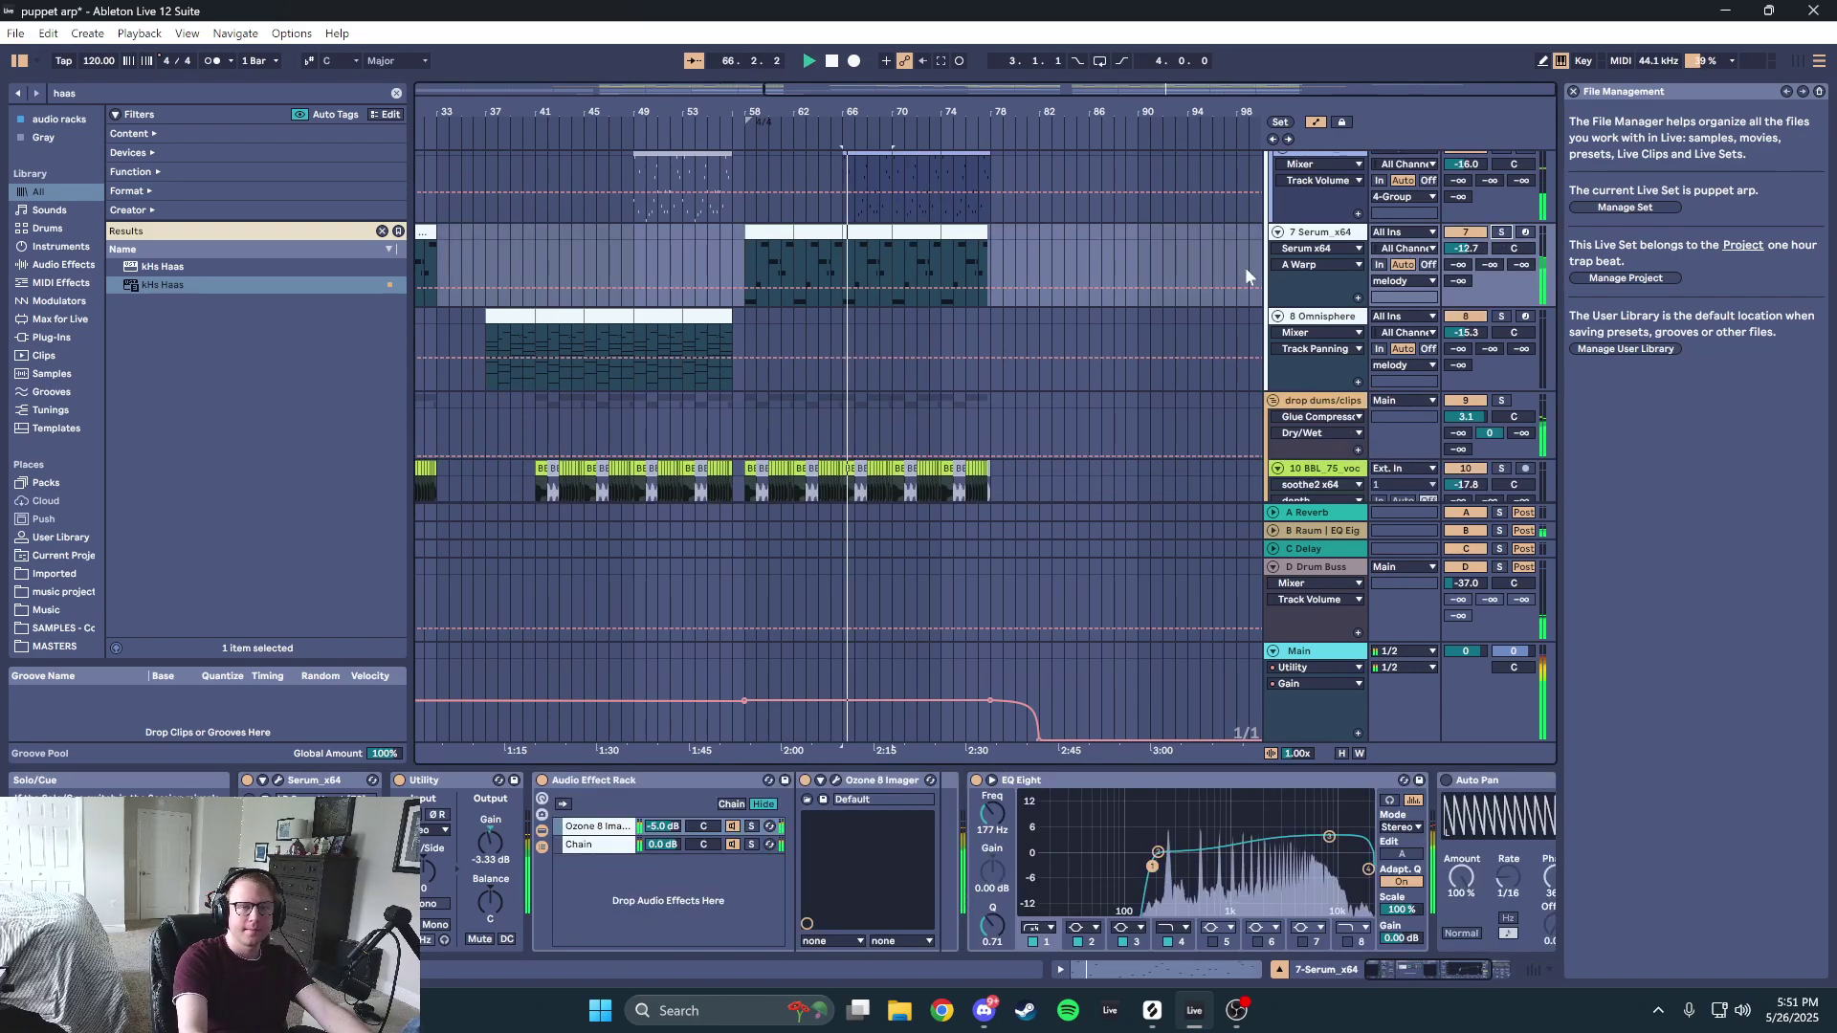
scroll(1083, 312, "up", 3)
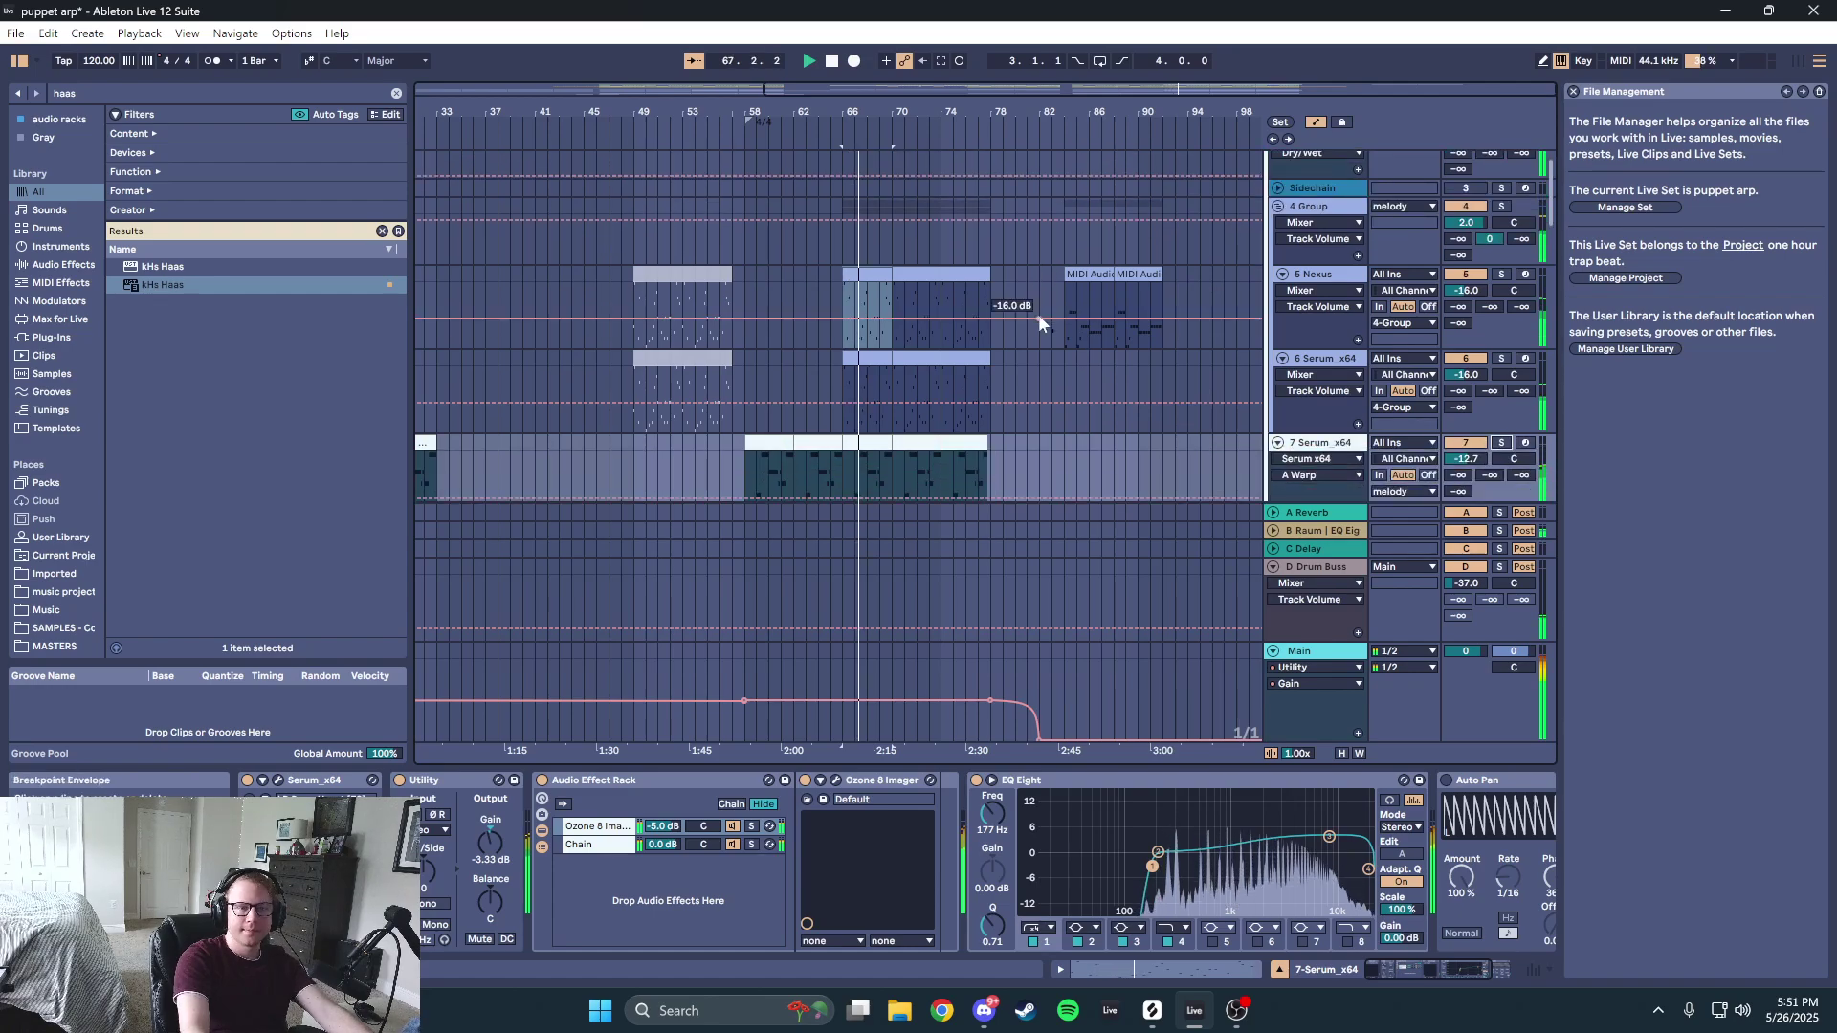
scroll(1038, 314, "down", 3)
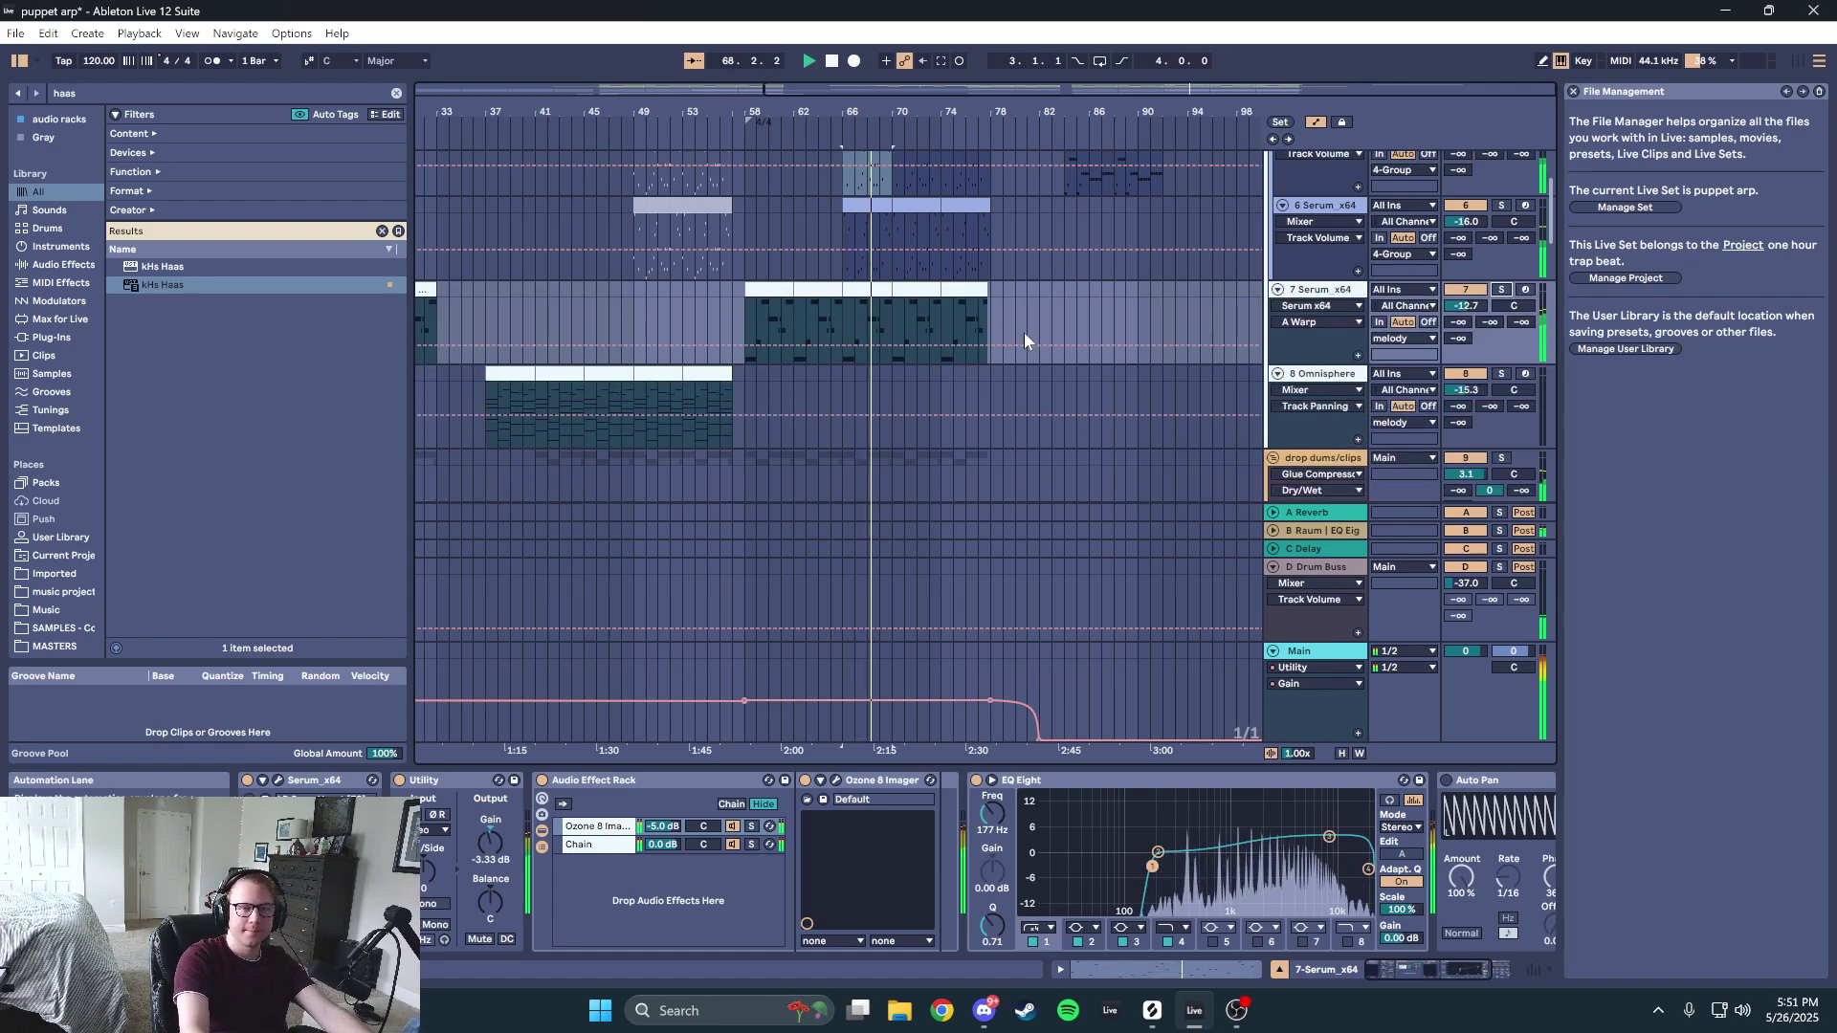
scroll(1020, 332, "up", 3)
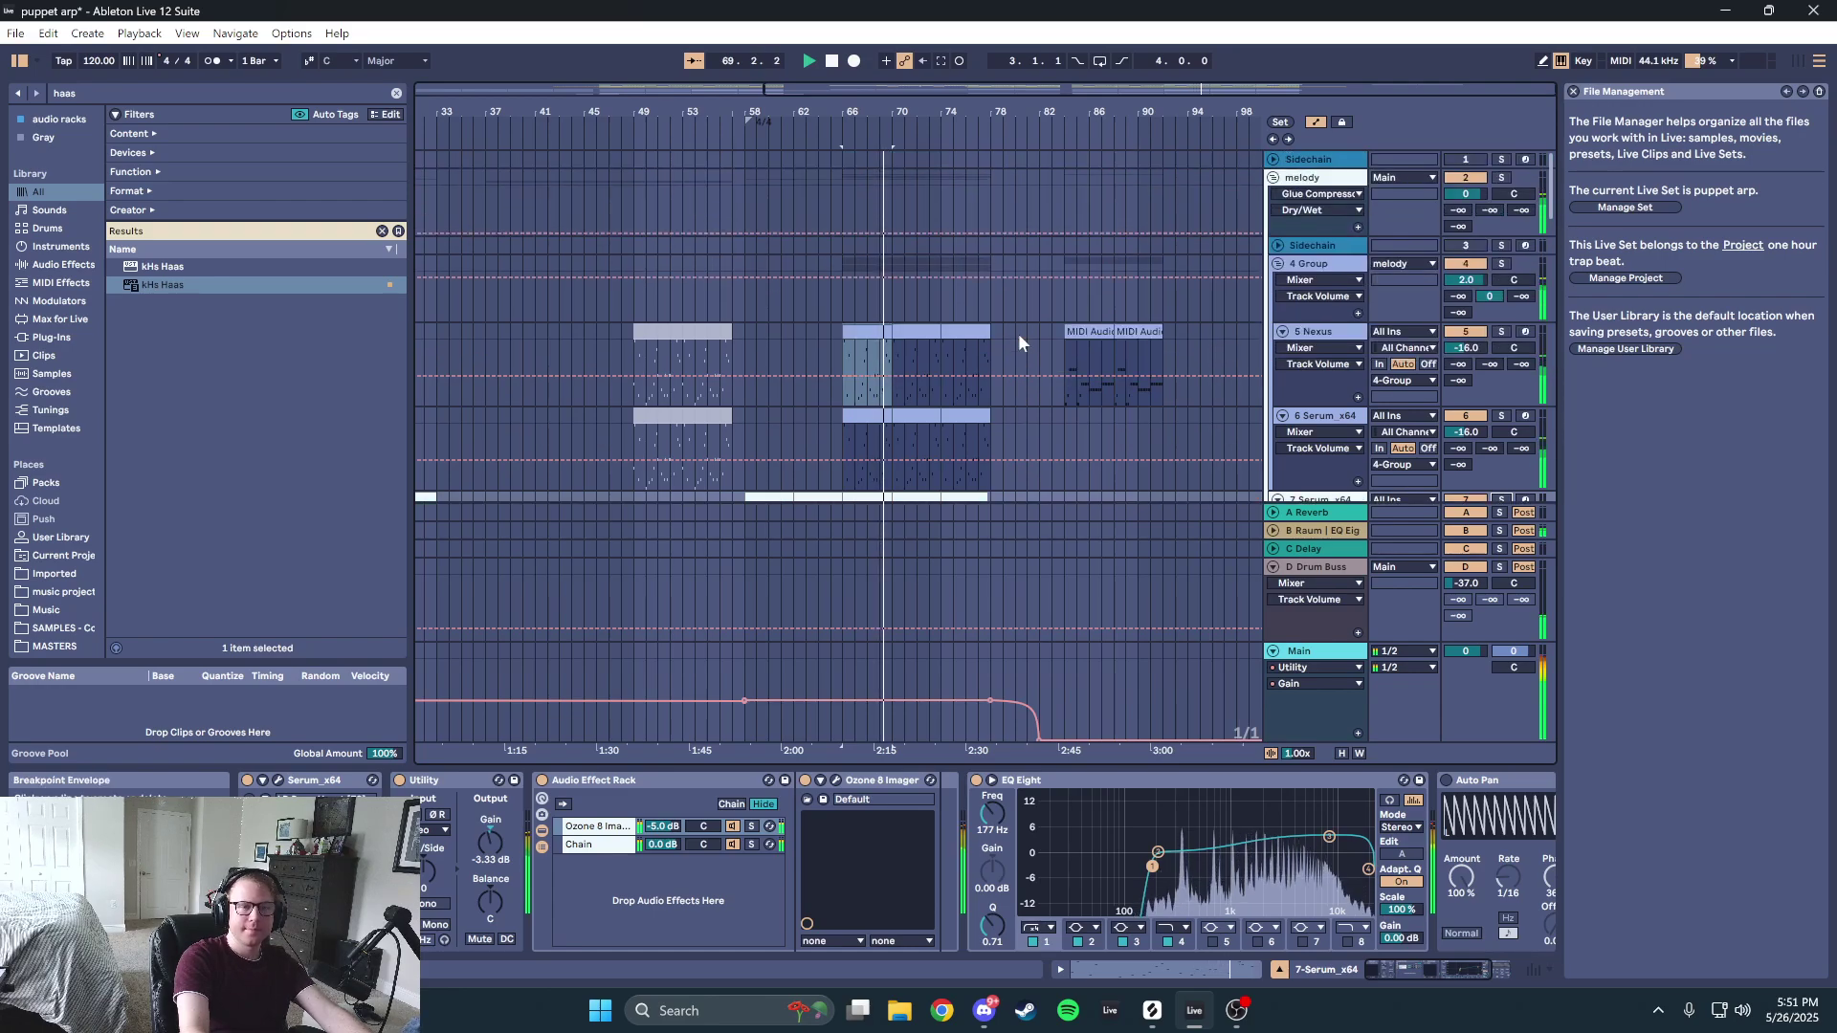
scroll(1019, 337, "down", 3)
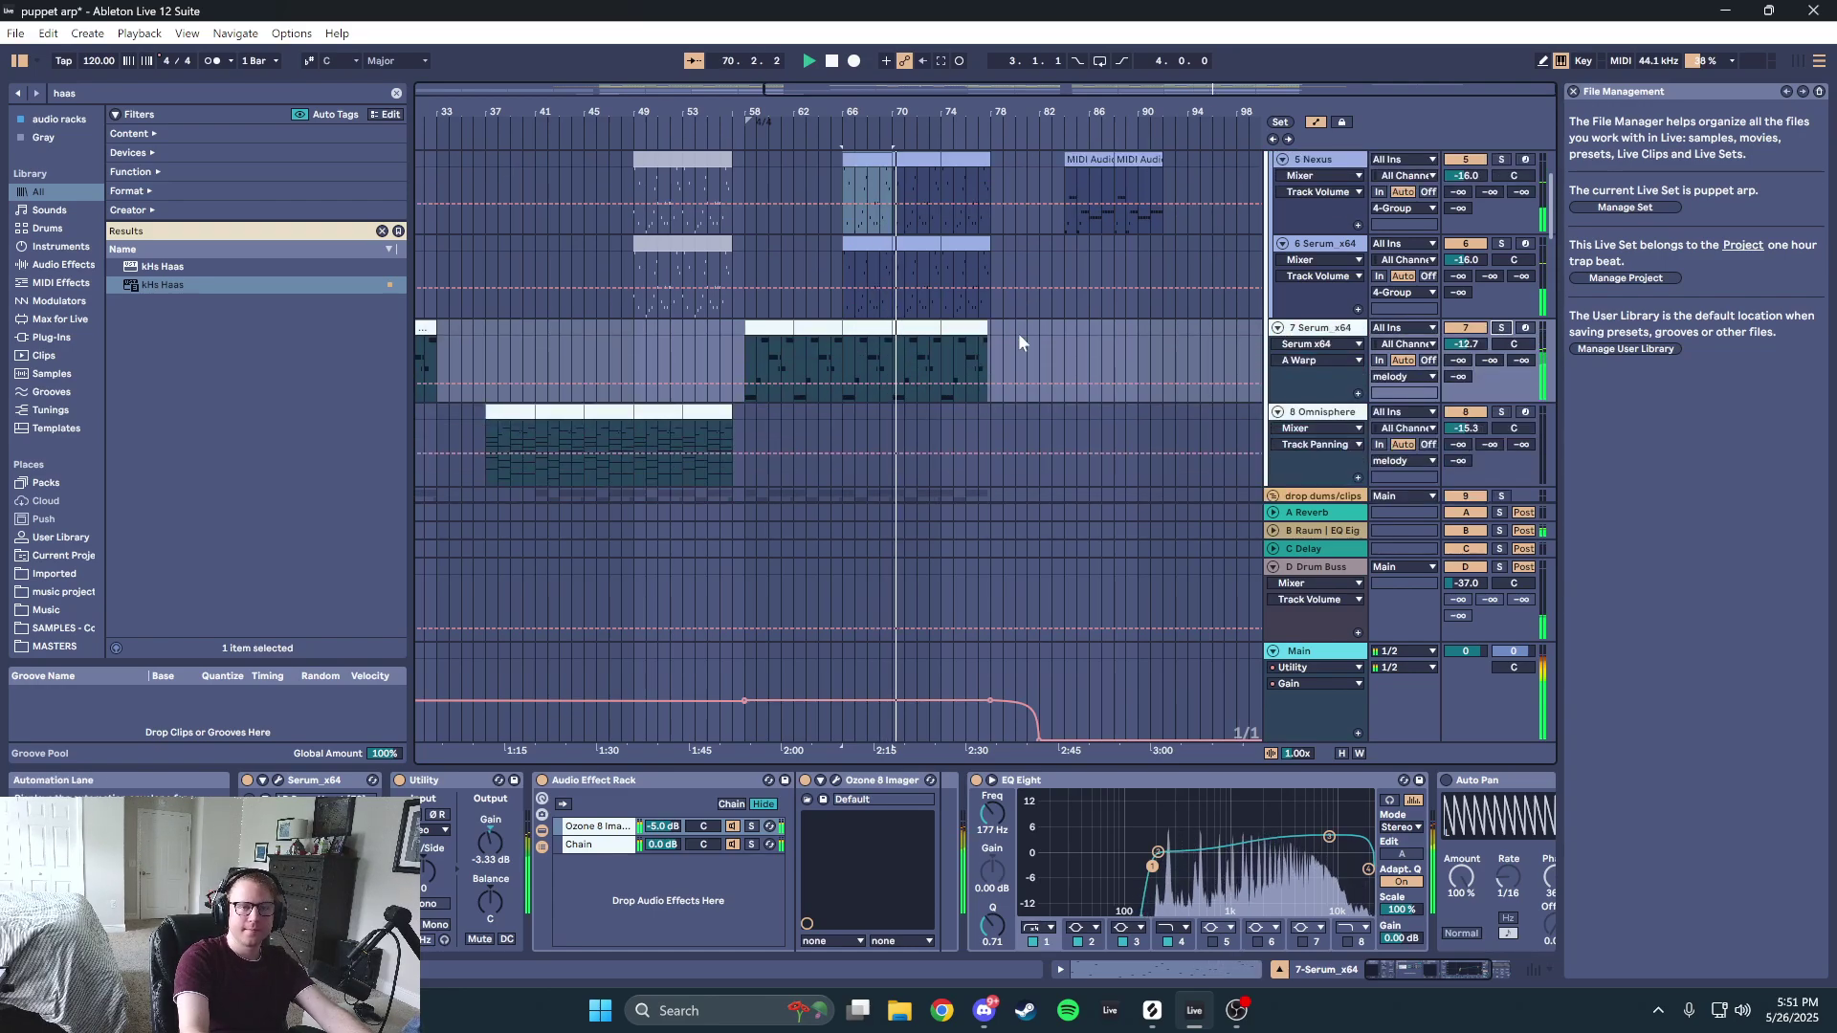
- Look through the tracks down to fx and back up to the drums during playback, and open the track 12 fill's effect chain
scroll(1018, 335, "down", 10)
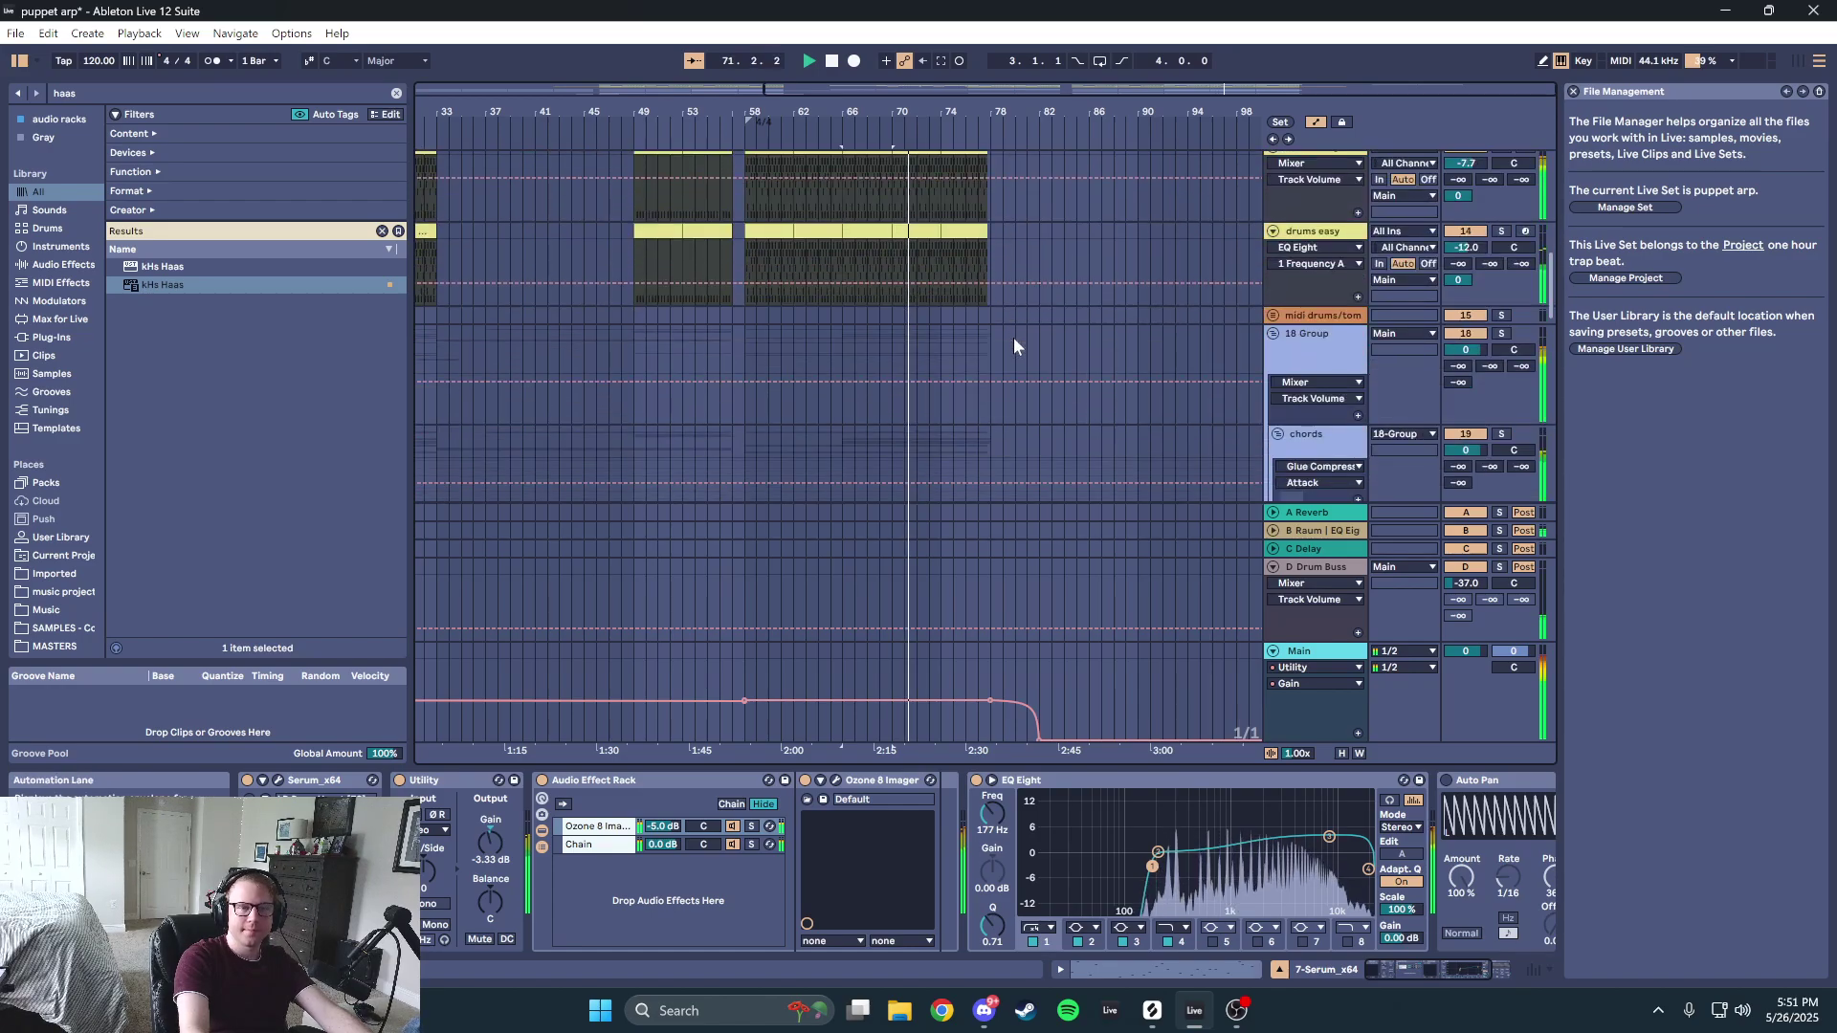
scroll(1014, 347, "down", 8)
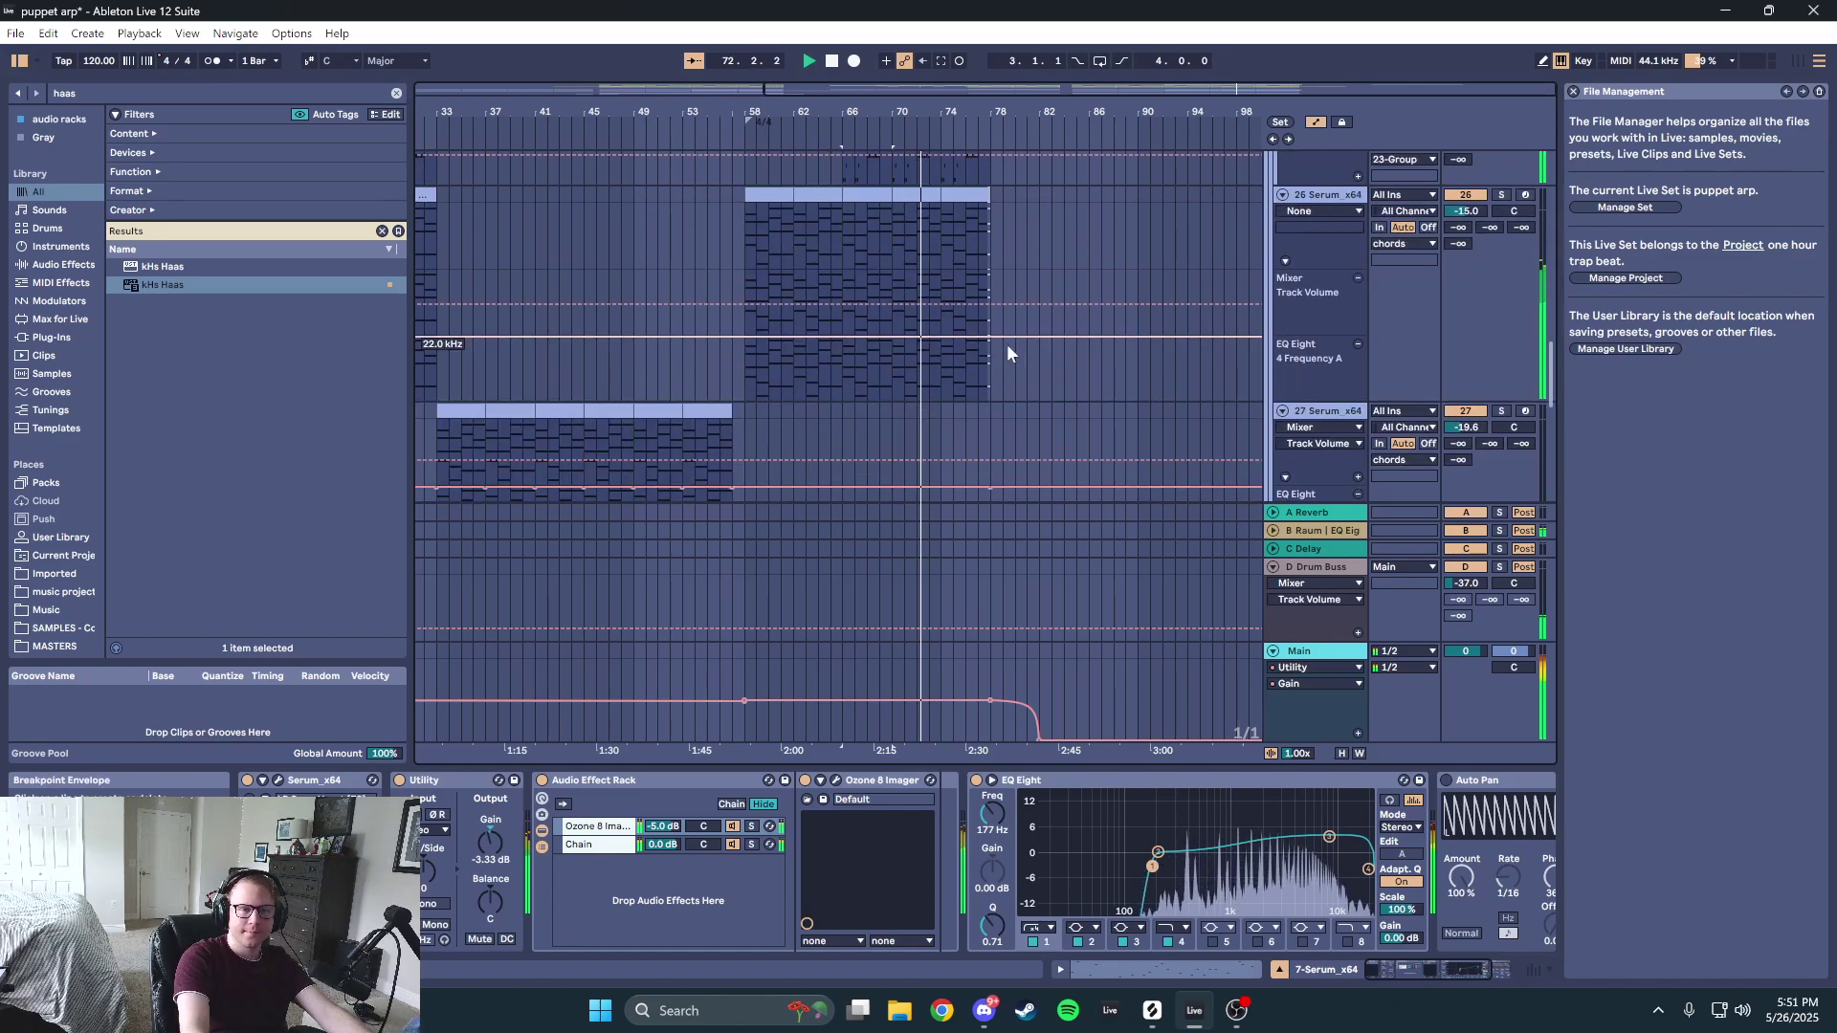
scroll(1006, 352, "down", 10)
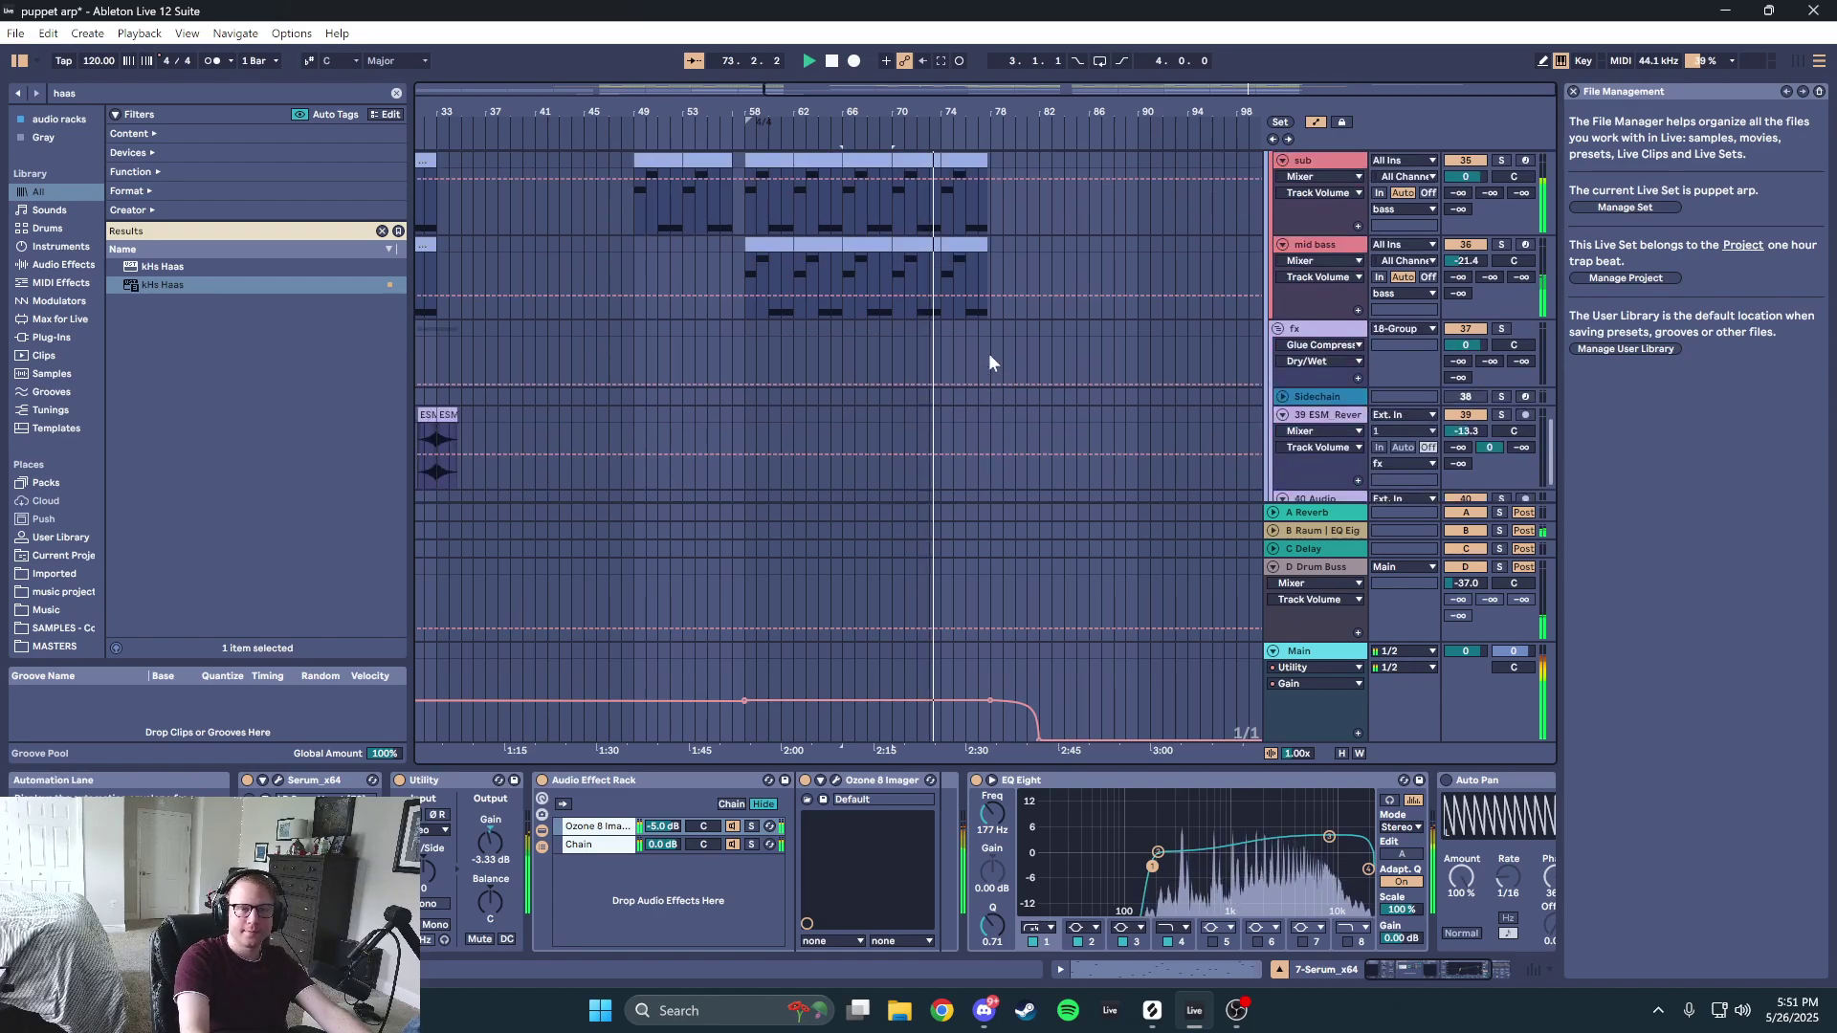
scroll(991, 362, "up", 10)
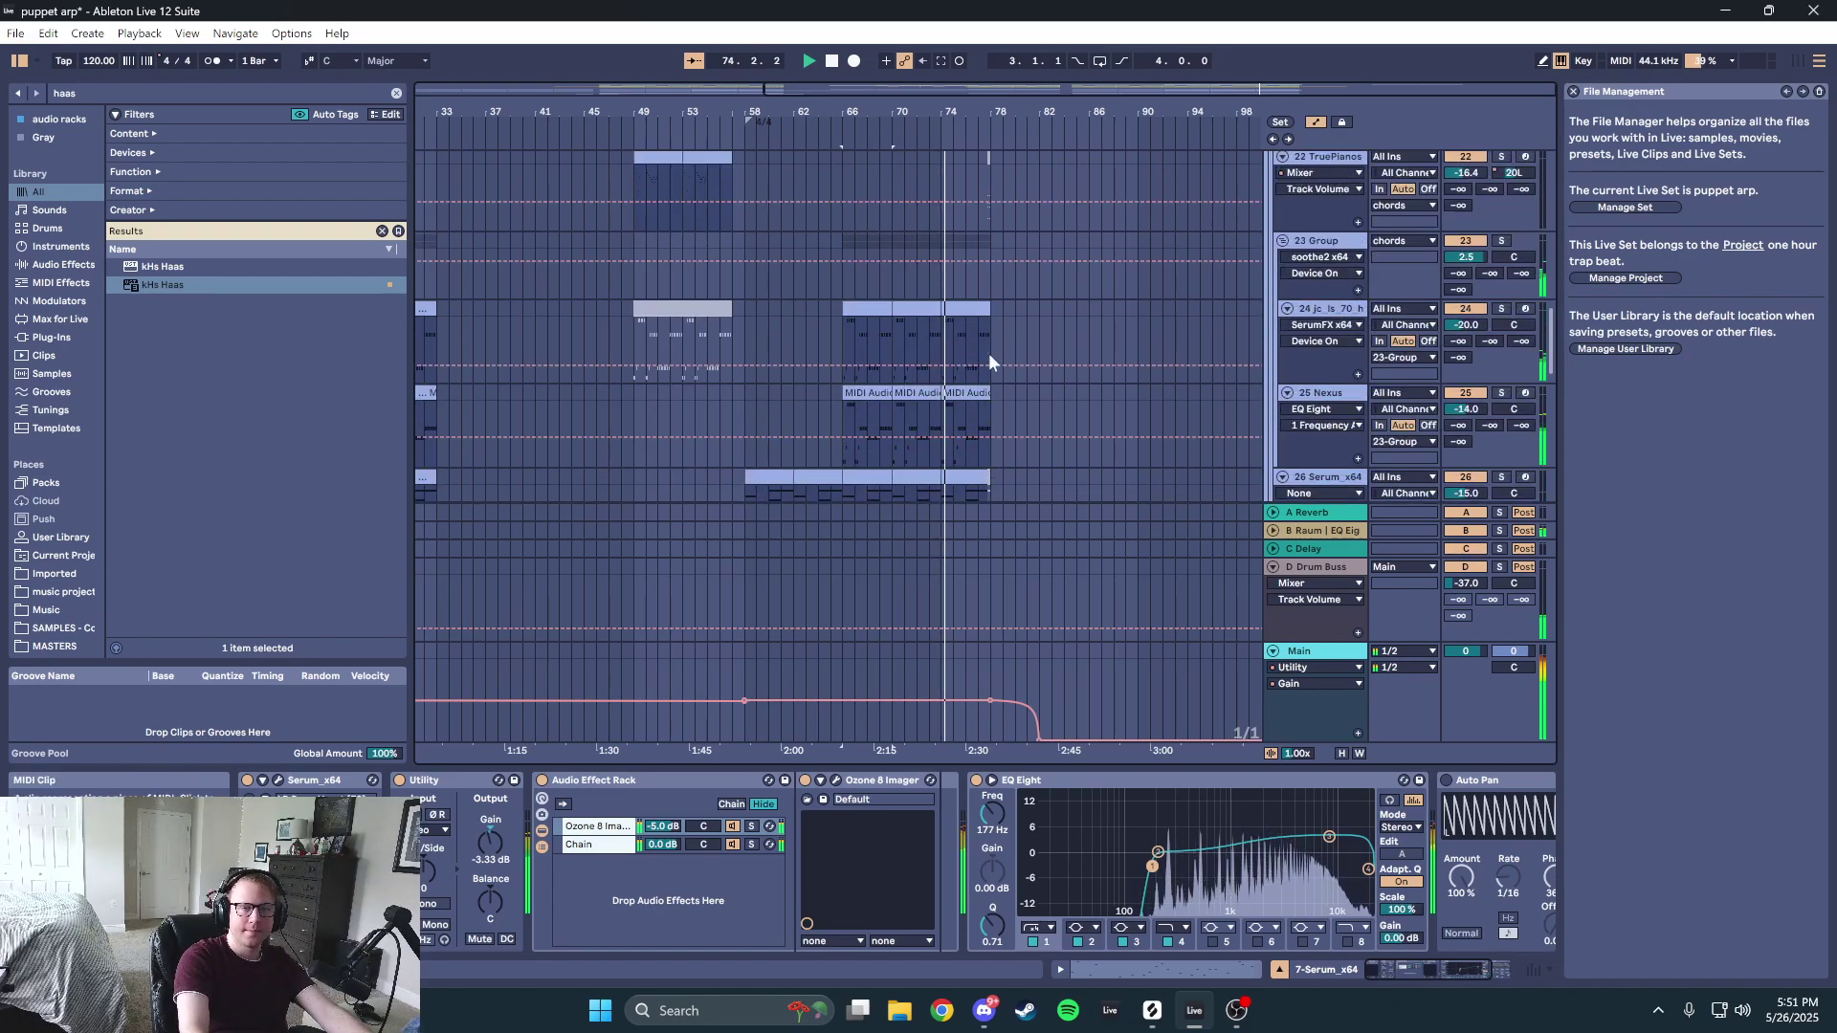
scroll(991, 360, "up", 10)
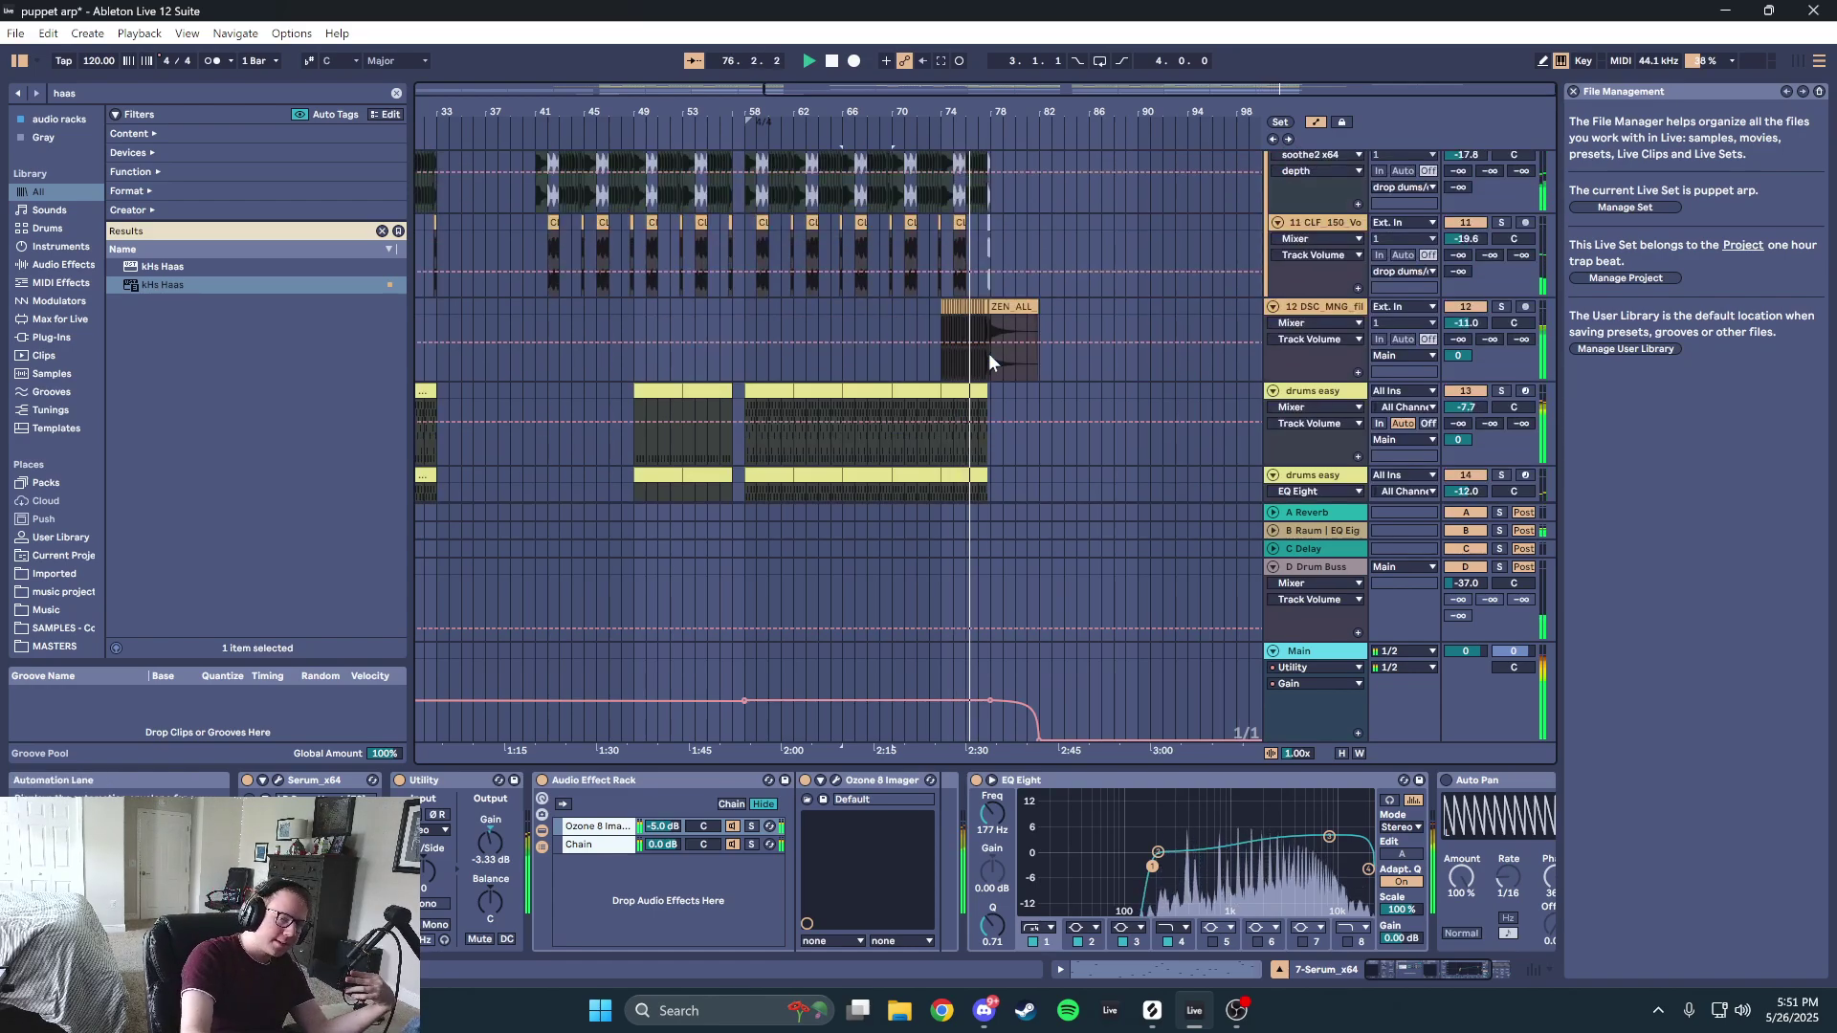
left_click(978, 364)
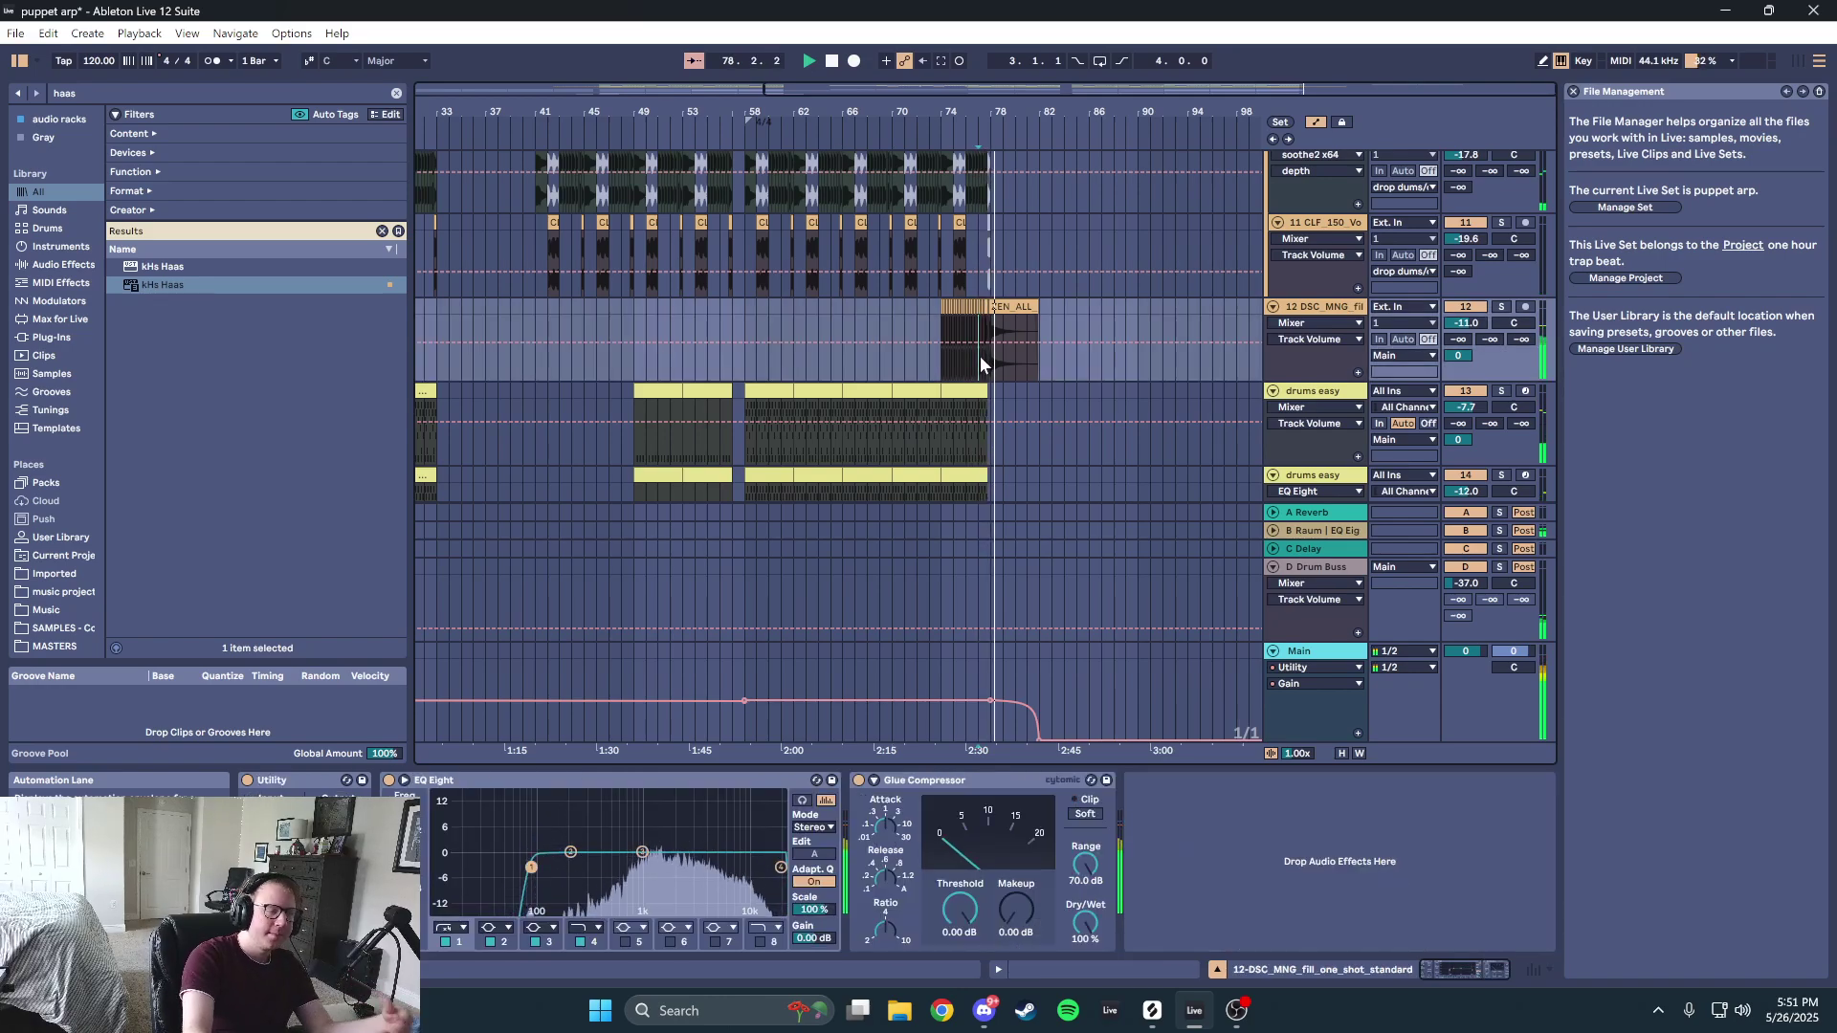
- Look over the whole arrangement from the melody group down to fx and open the Main track's effect chain
scroll(961, 364, "up", 5)
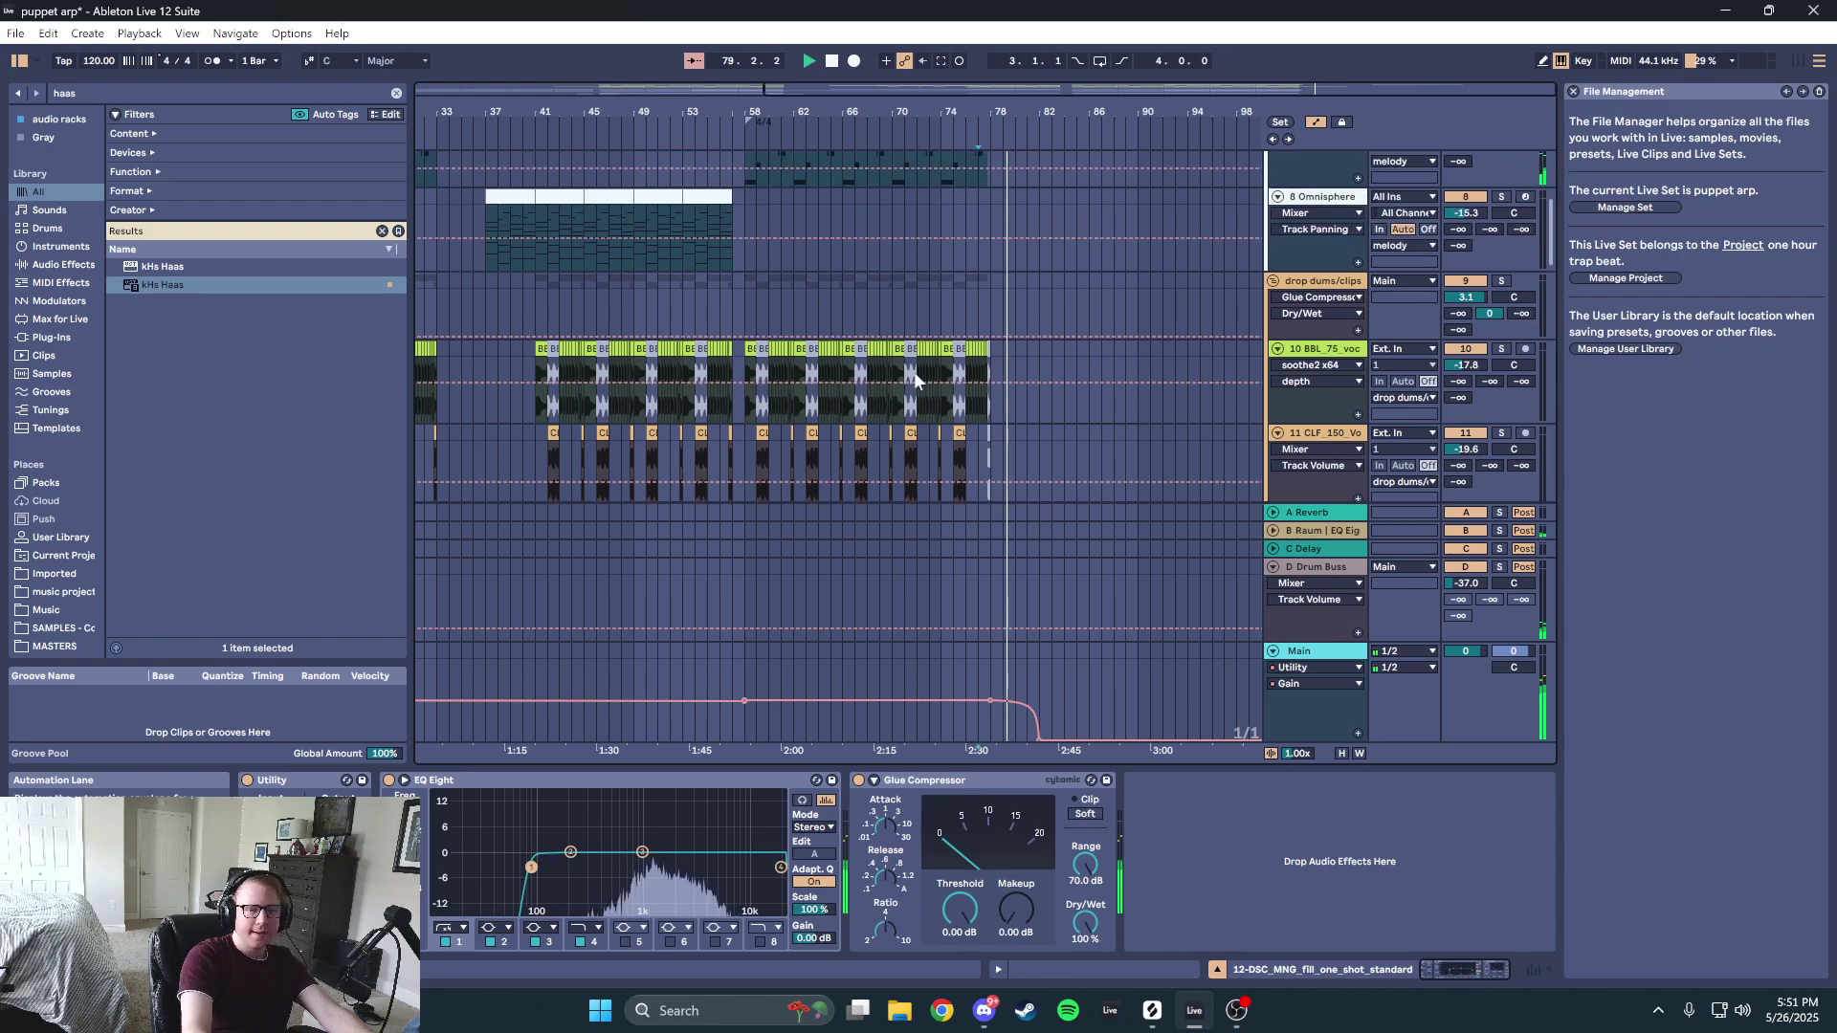
scroll(693, 178, "up", 3)
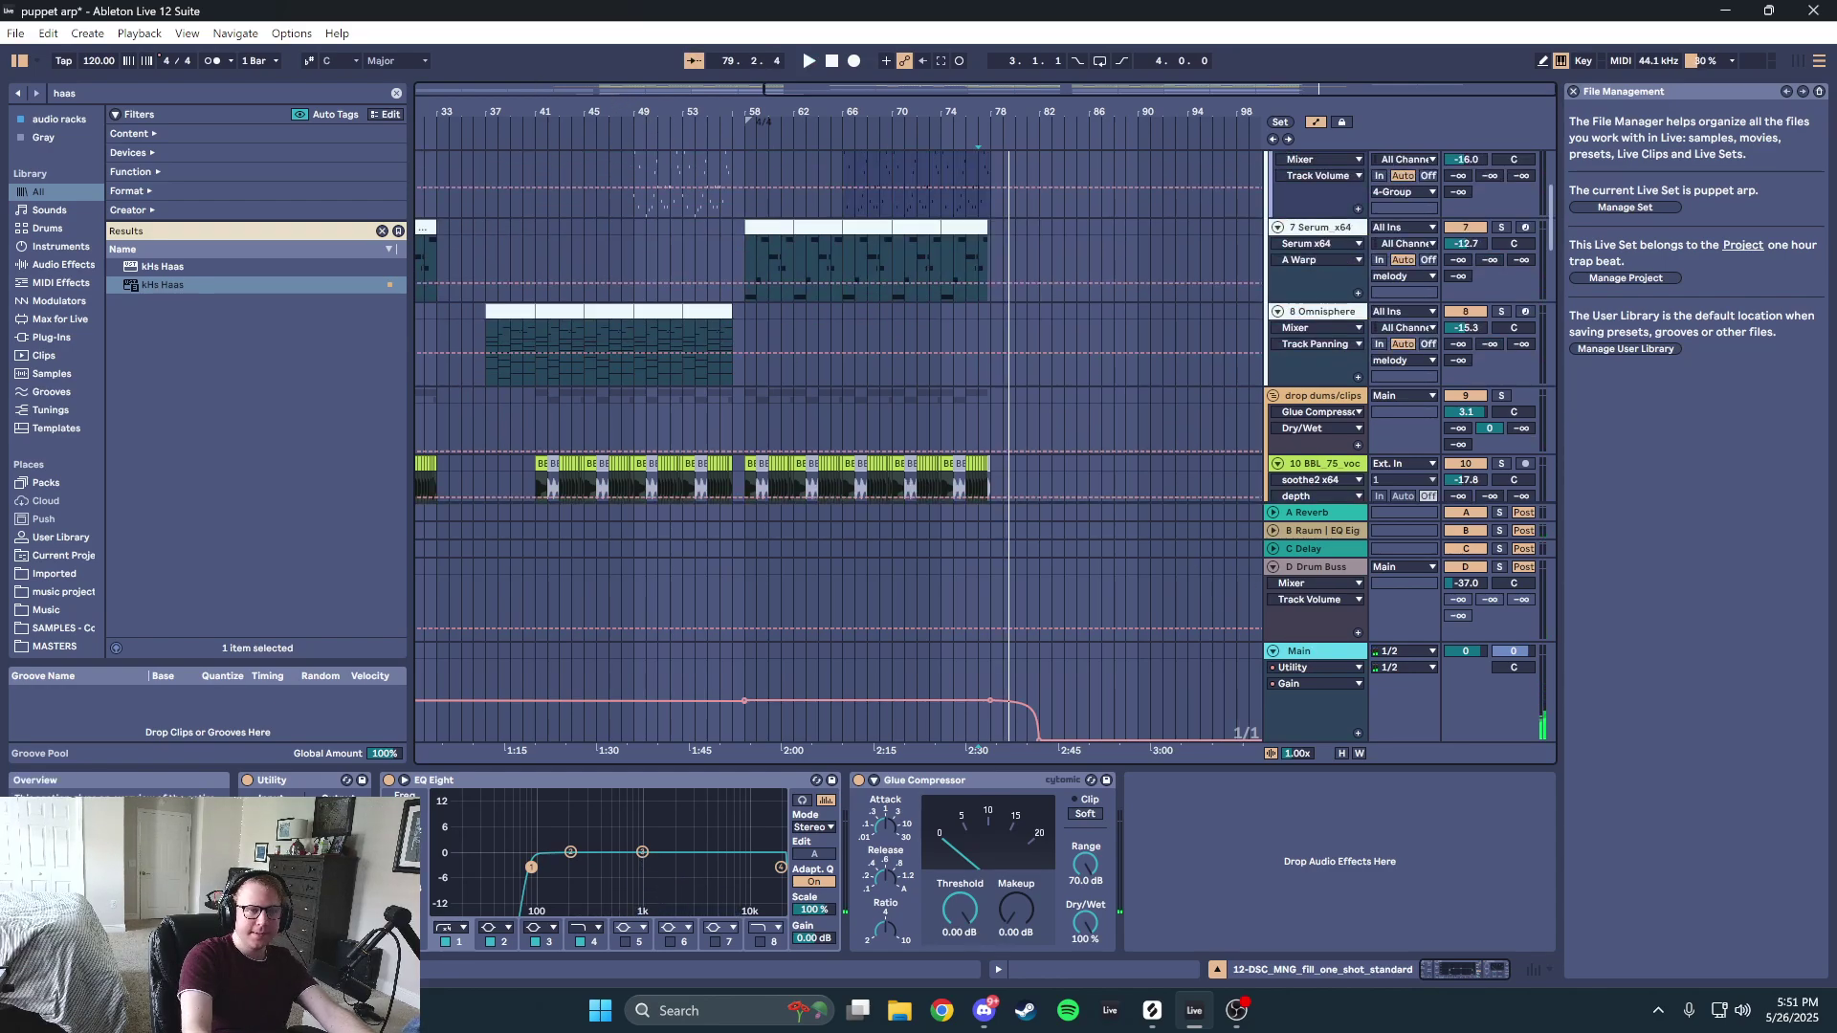
key("minus")
scroll(1035, 302, "up", 5)
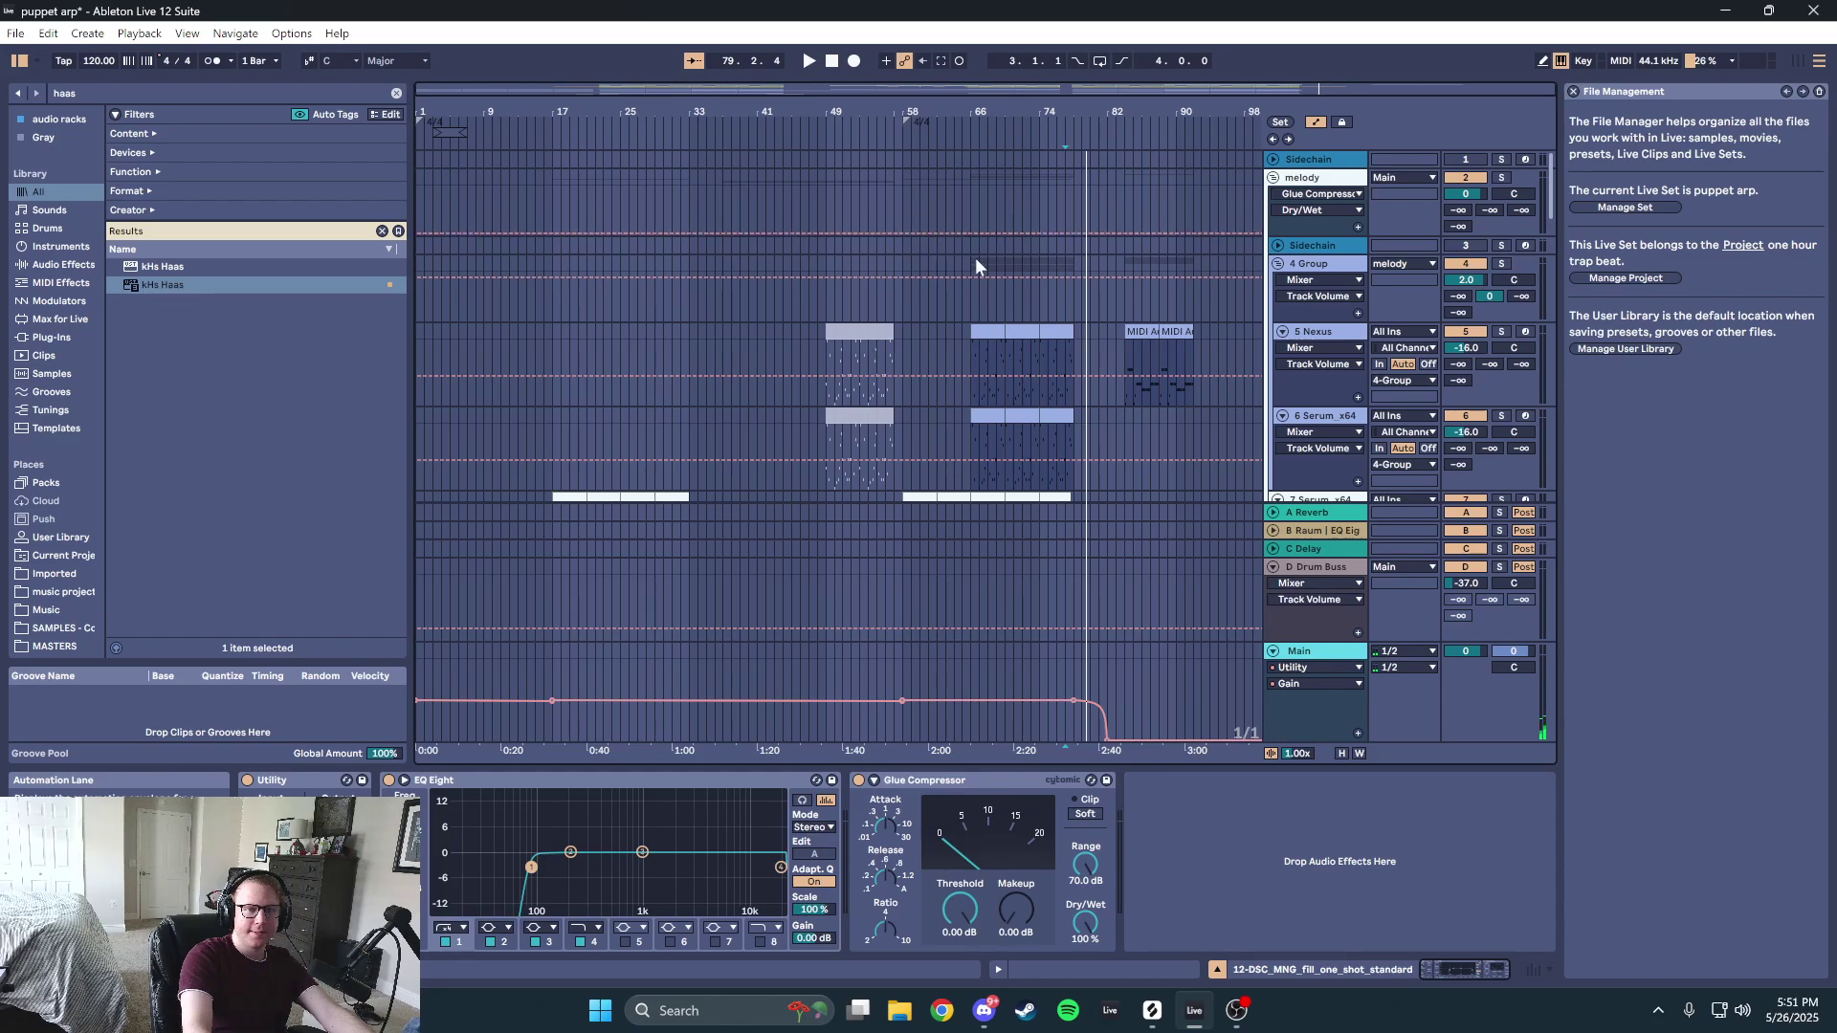
scroll(1001, 267, "down", 10)
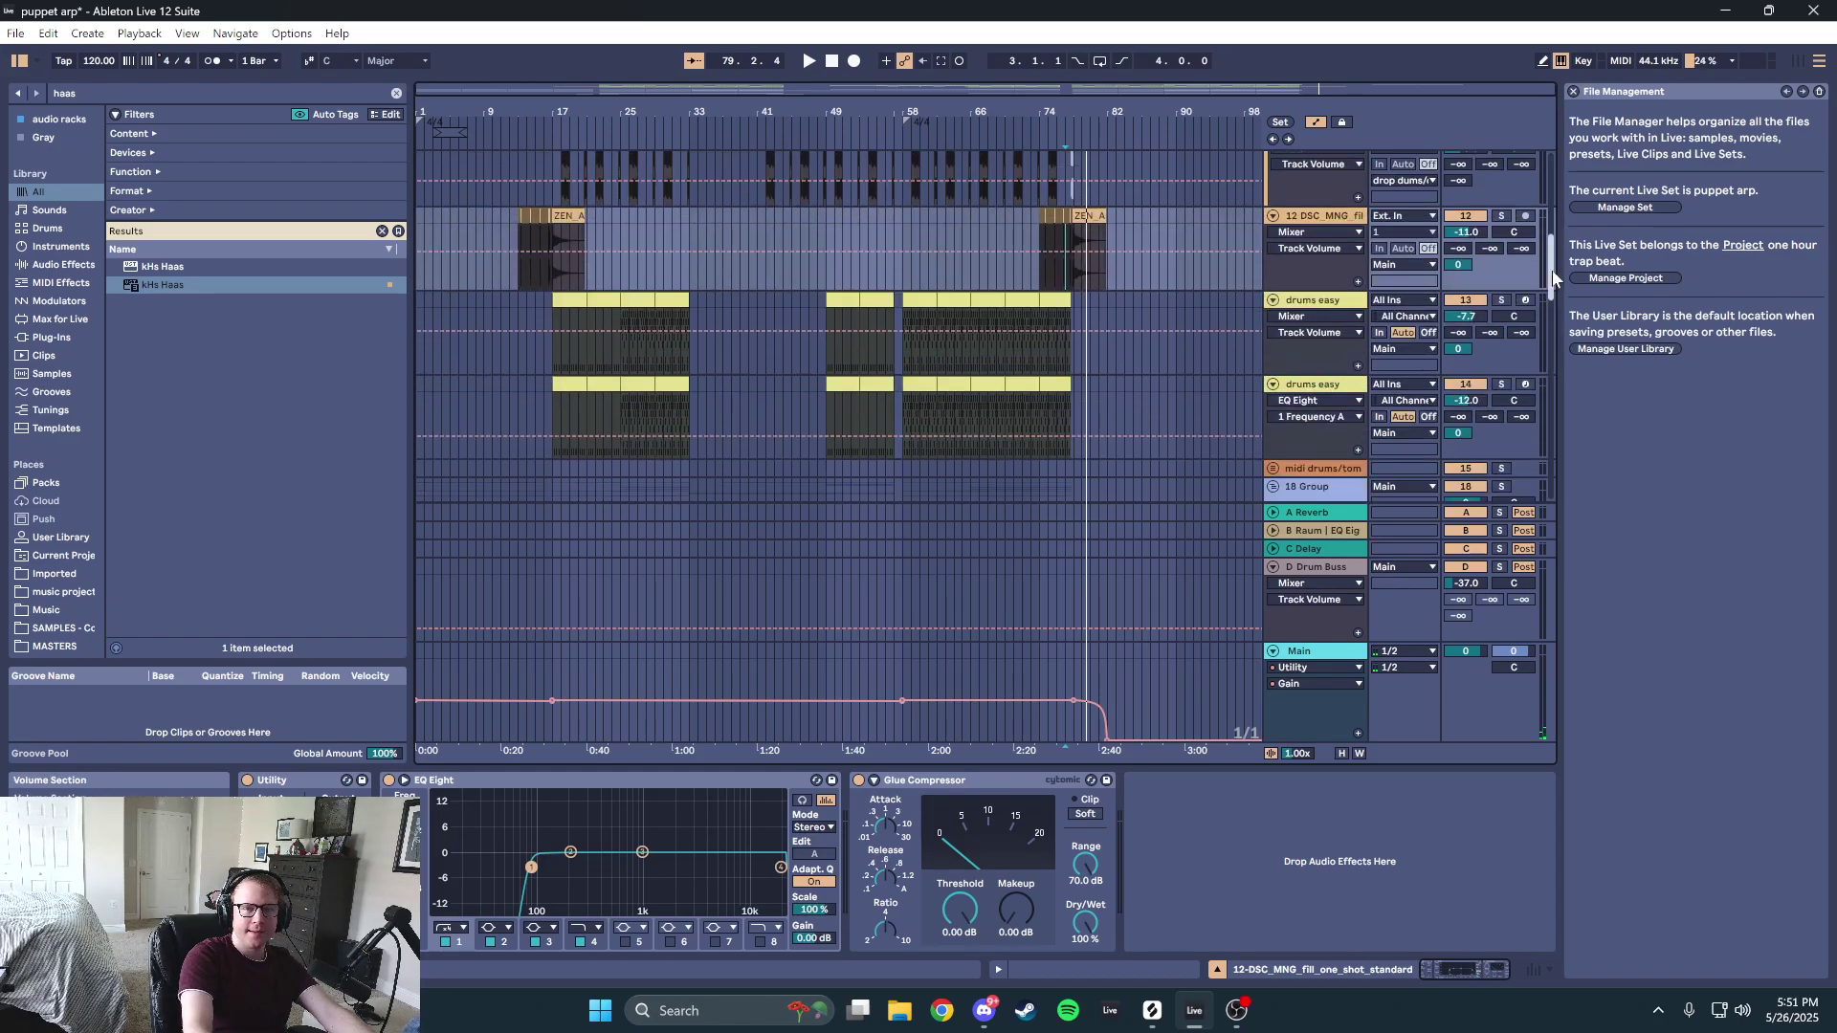
left_click_drag(1554, 277, 1546, 484)
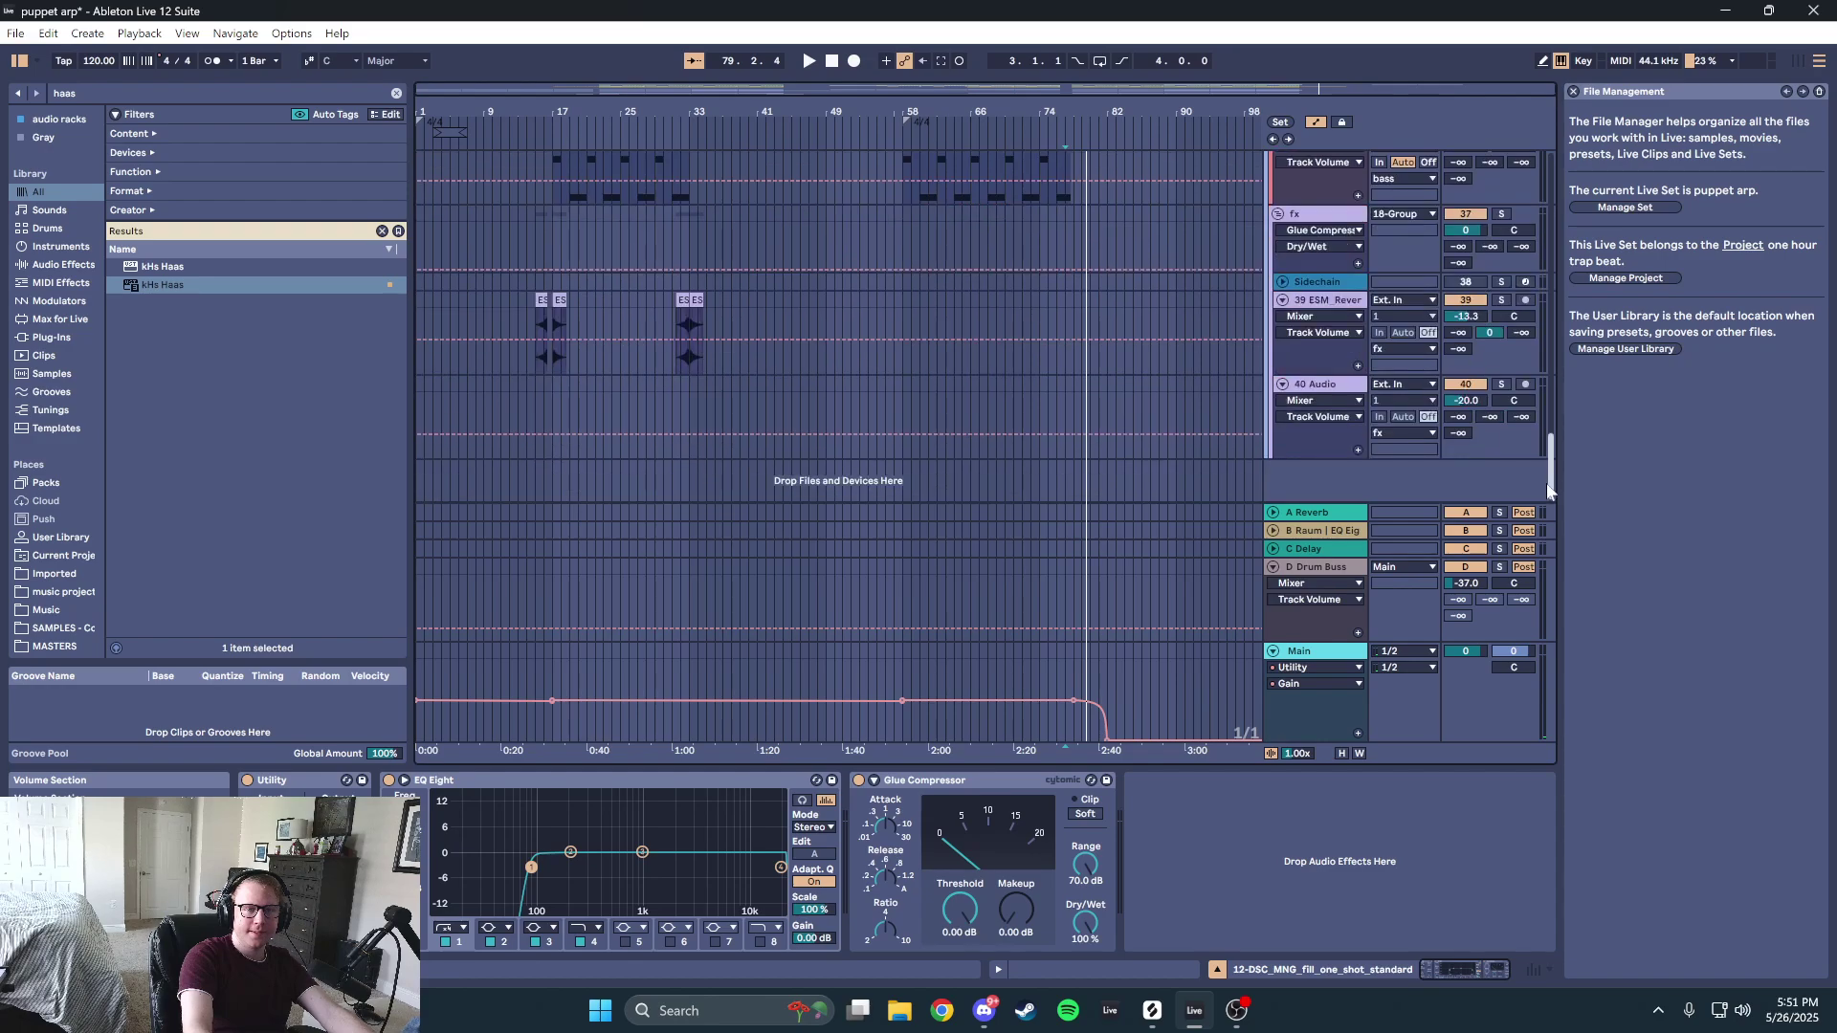
left_click(1312, 654)
- View the effect chains of 4 Group and of the B return track with Raum, EQ Eight and ShaperBox 3
scroll(1299, 431, "up", 2)
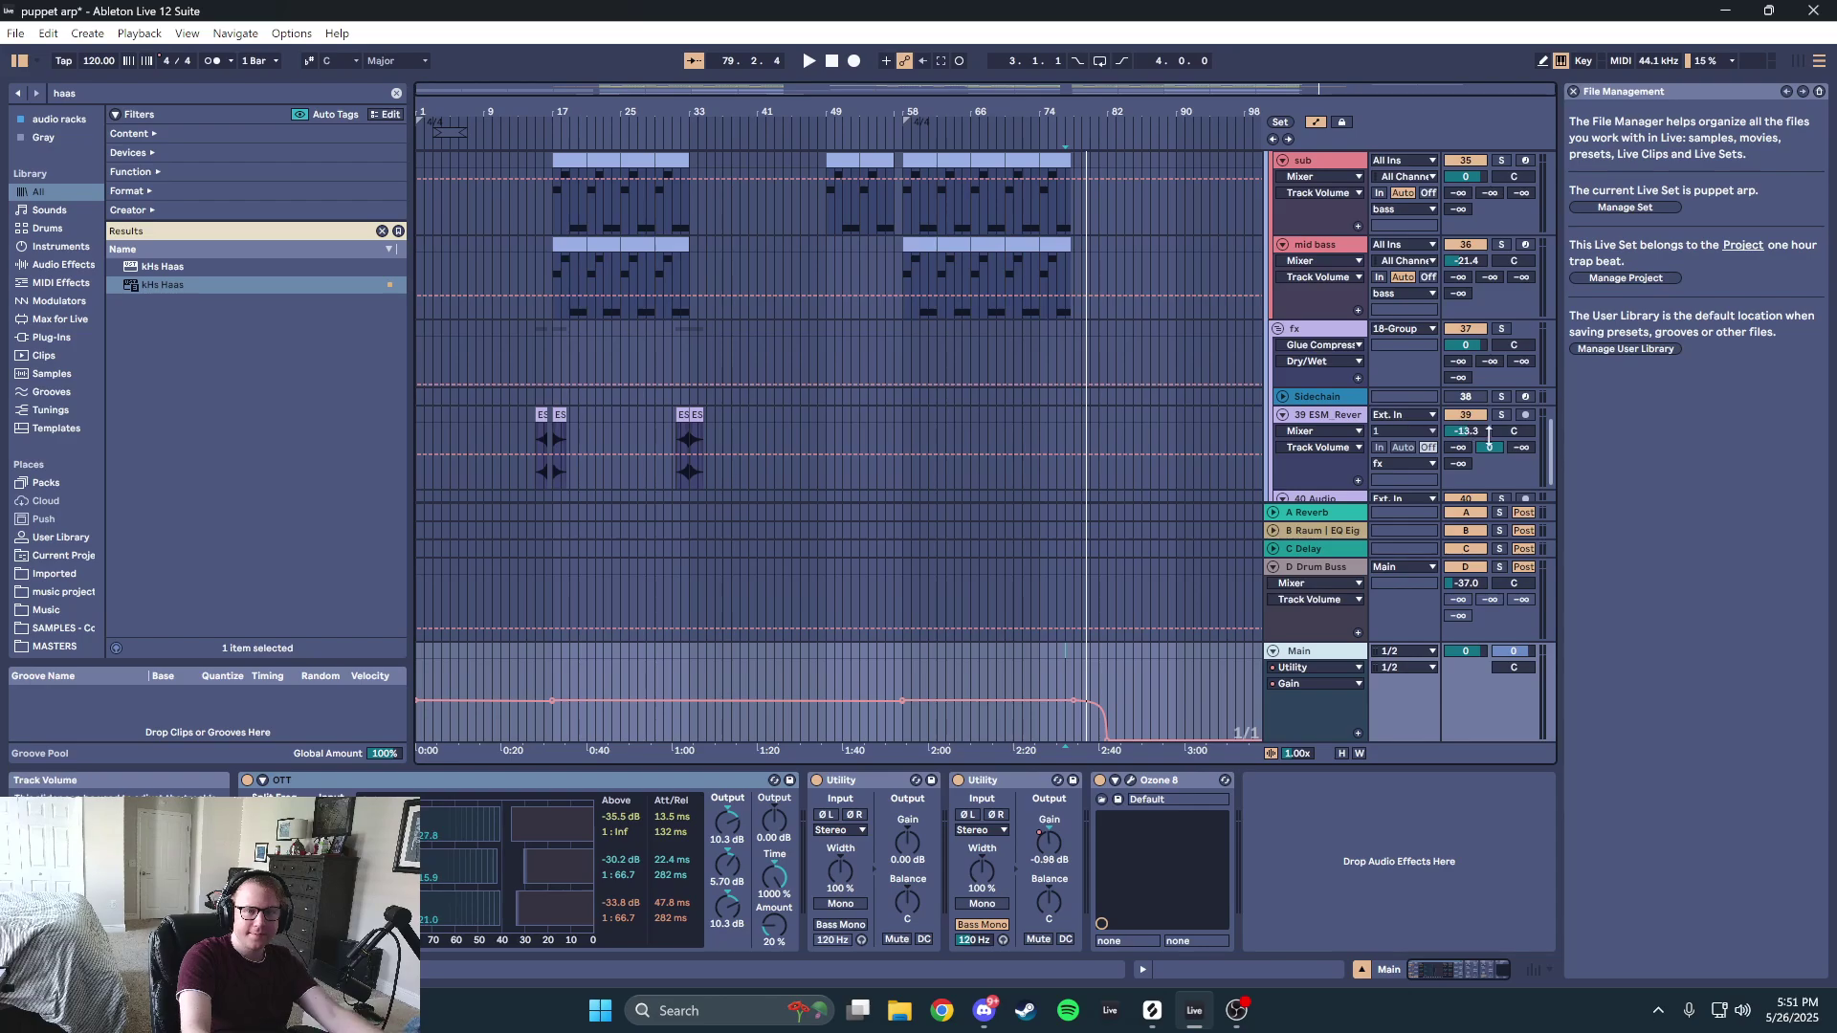
left_click_drag(1550, 449, 1554, 163)
left_click(1310, 269)
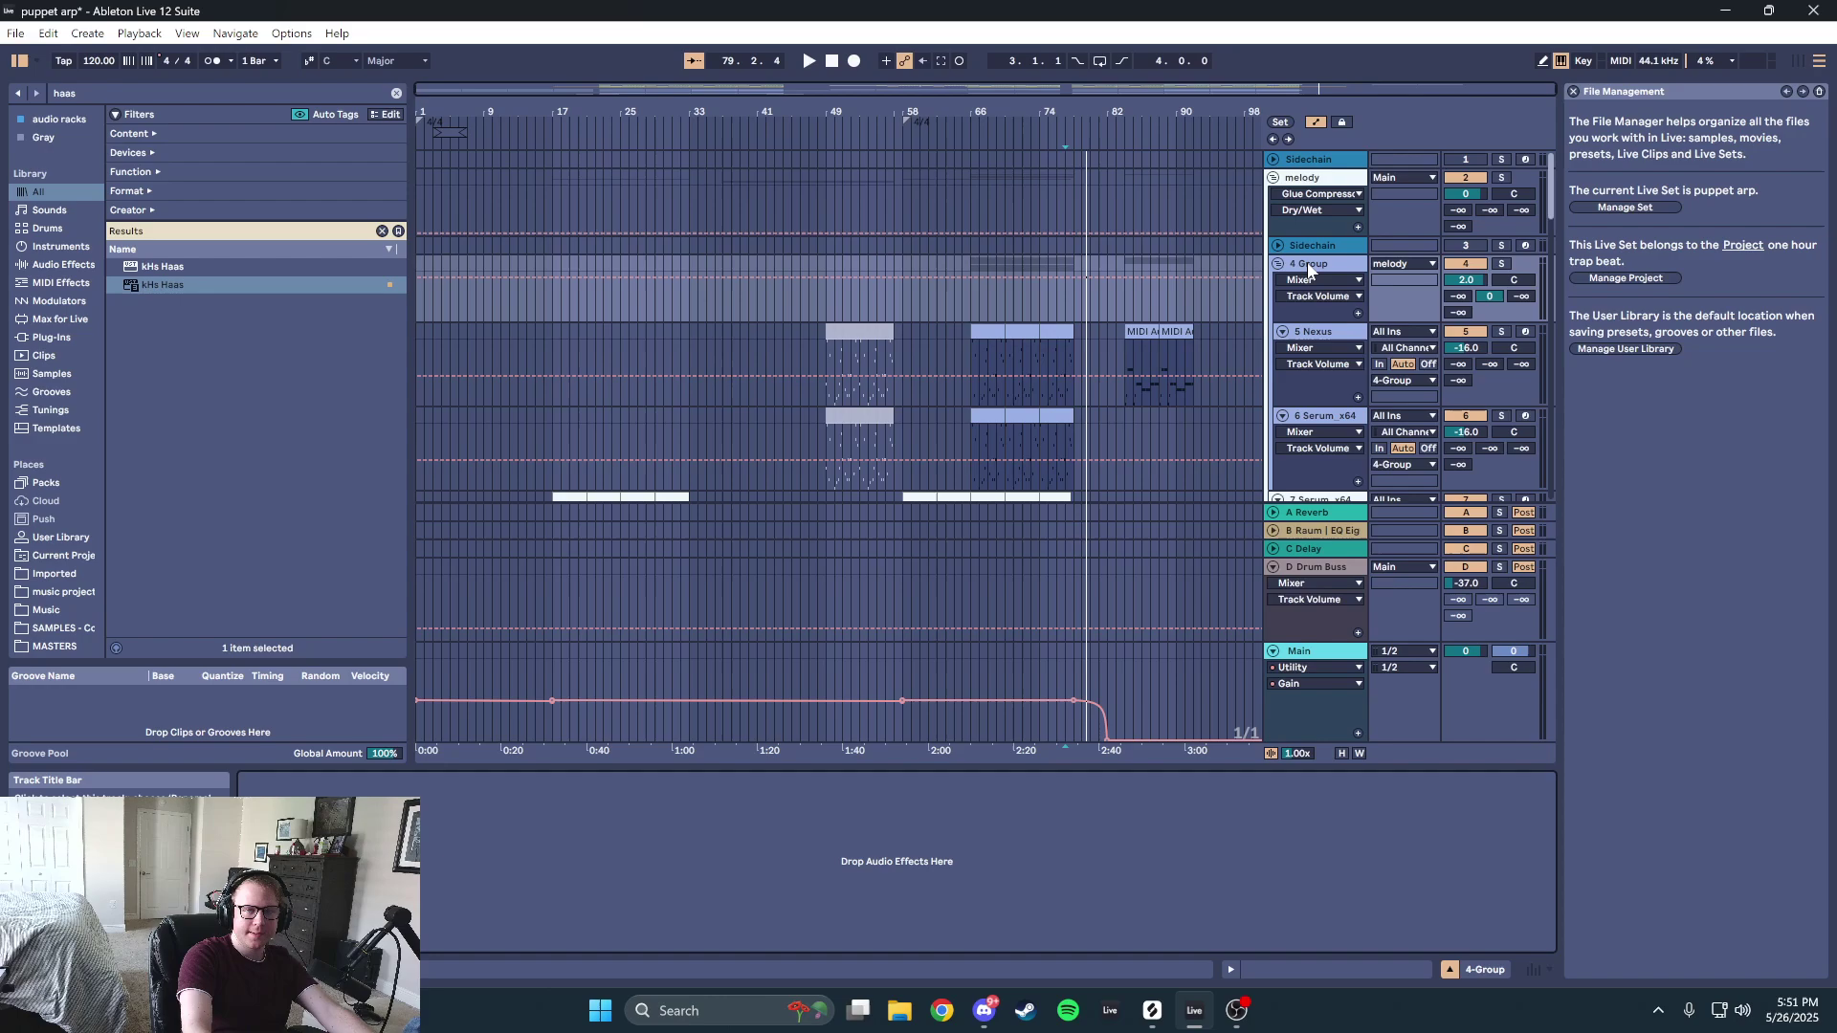
scroll(1521, 489, "down", 15)
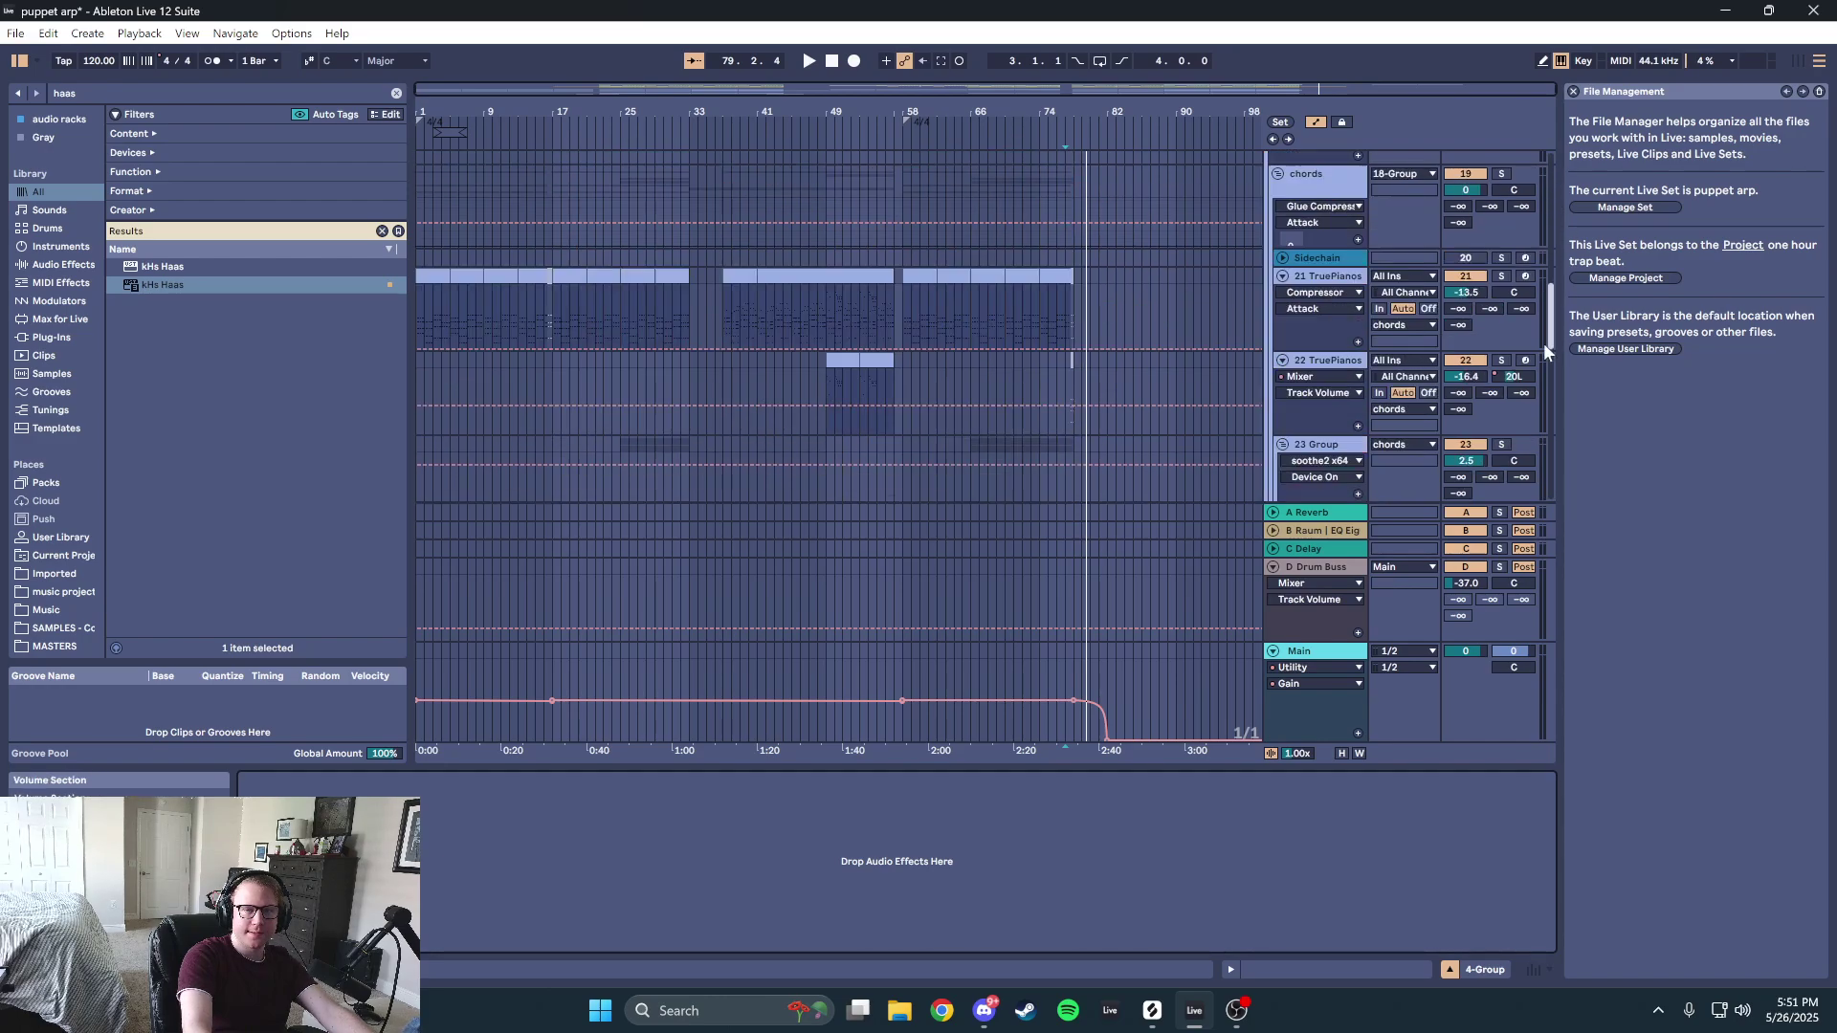
left_click(1309, 529)
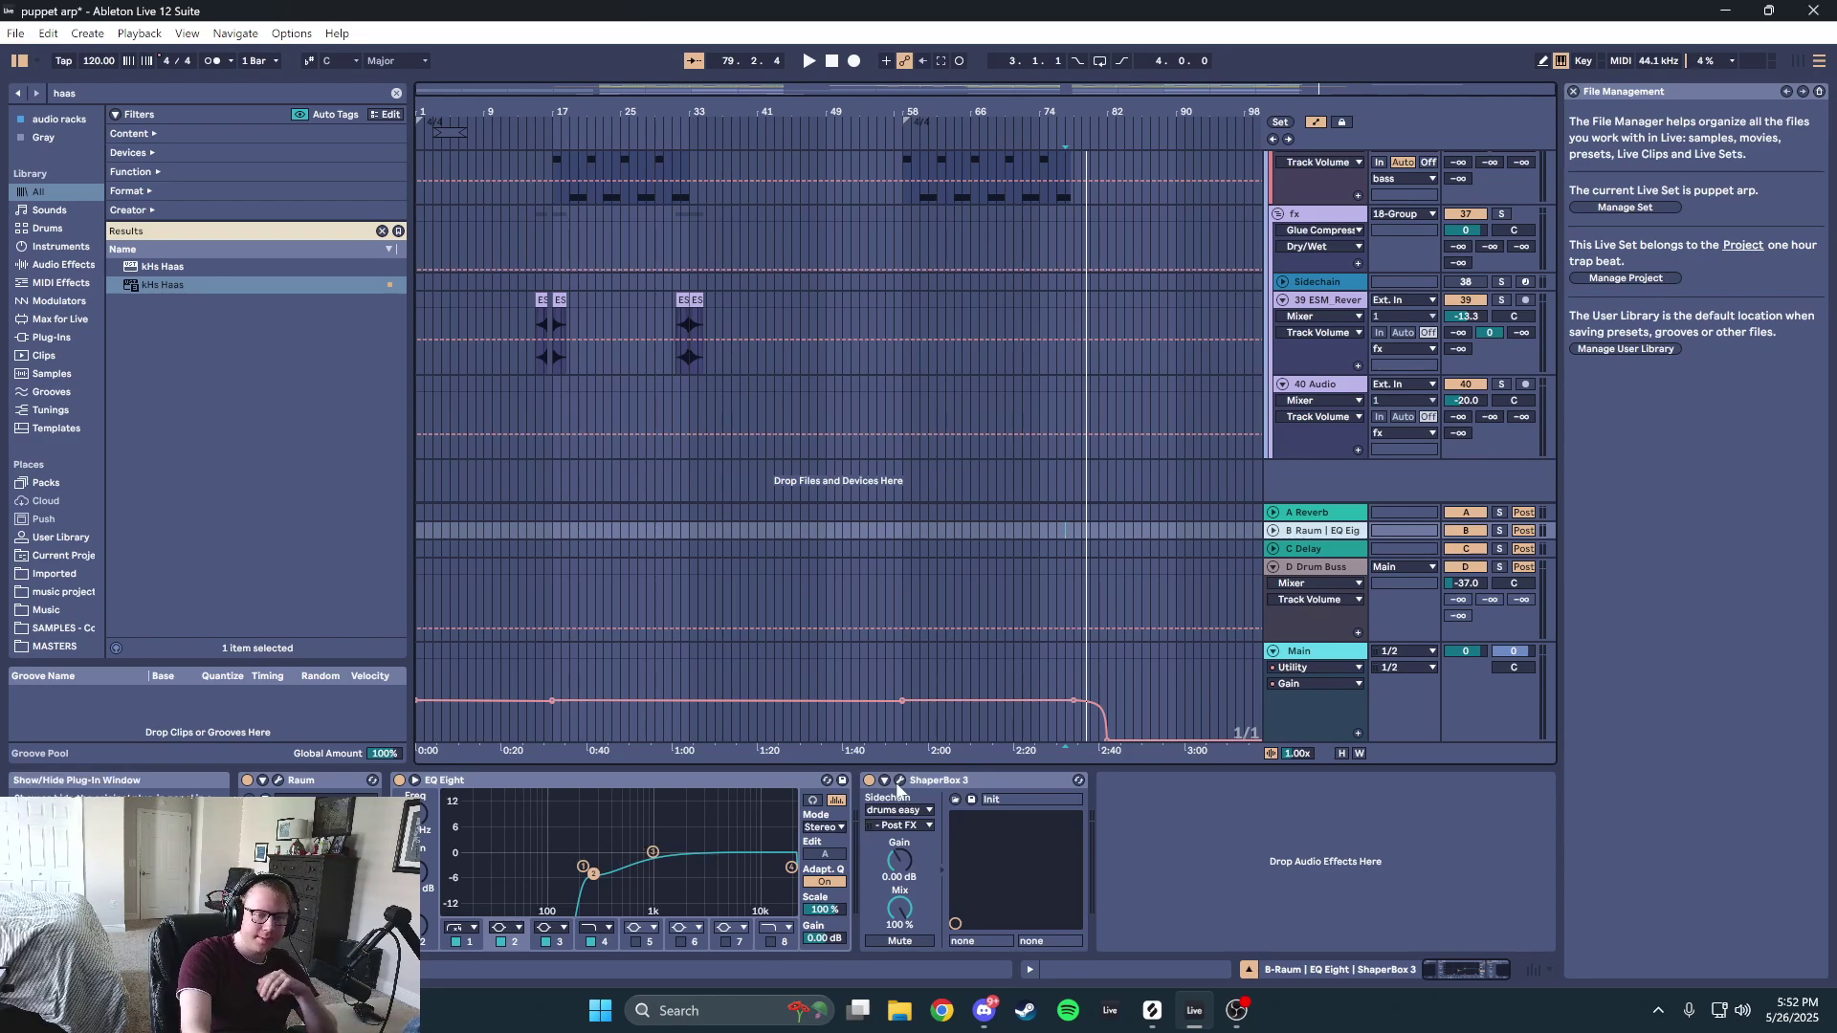
- Open ShaperBox 3 on 18 Group and play from bar 58 to watch its sidechain volume shaping
scroll(1553, 242, "up", 15)
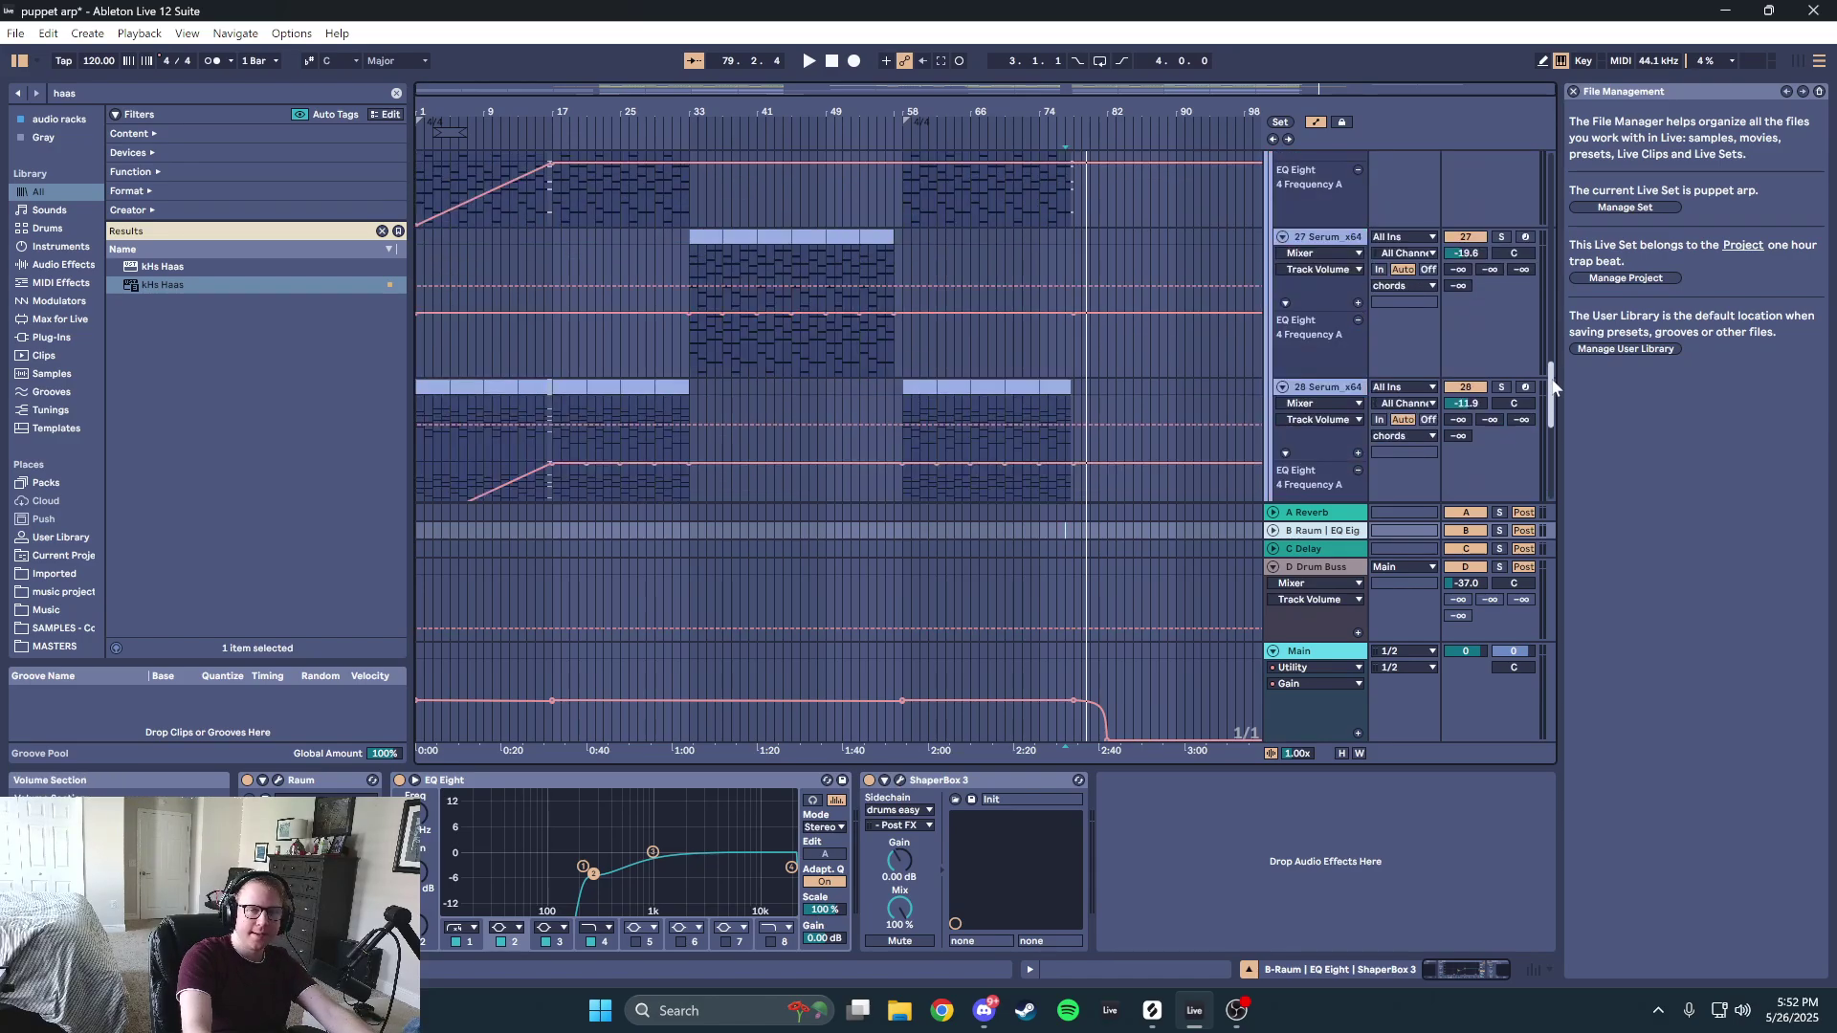
left_click_drag(1553, 242, 1543, 290)
left_click(1336, 330)
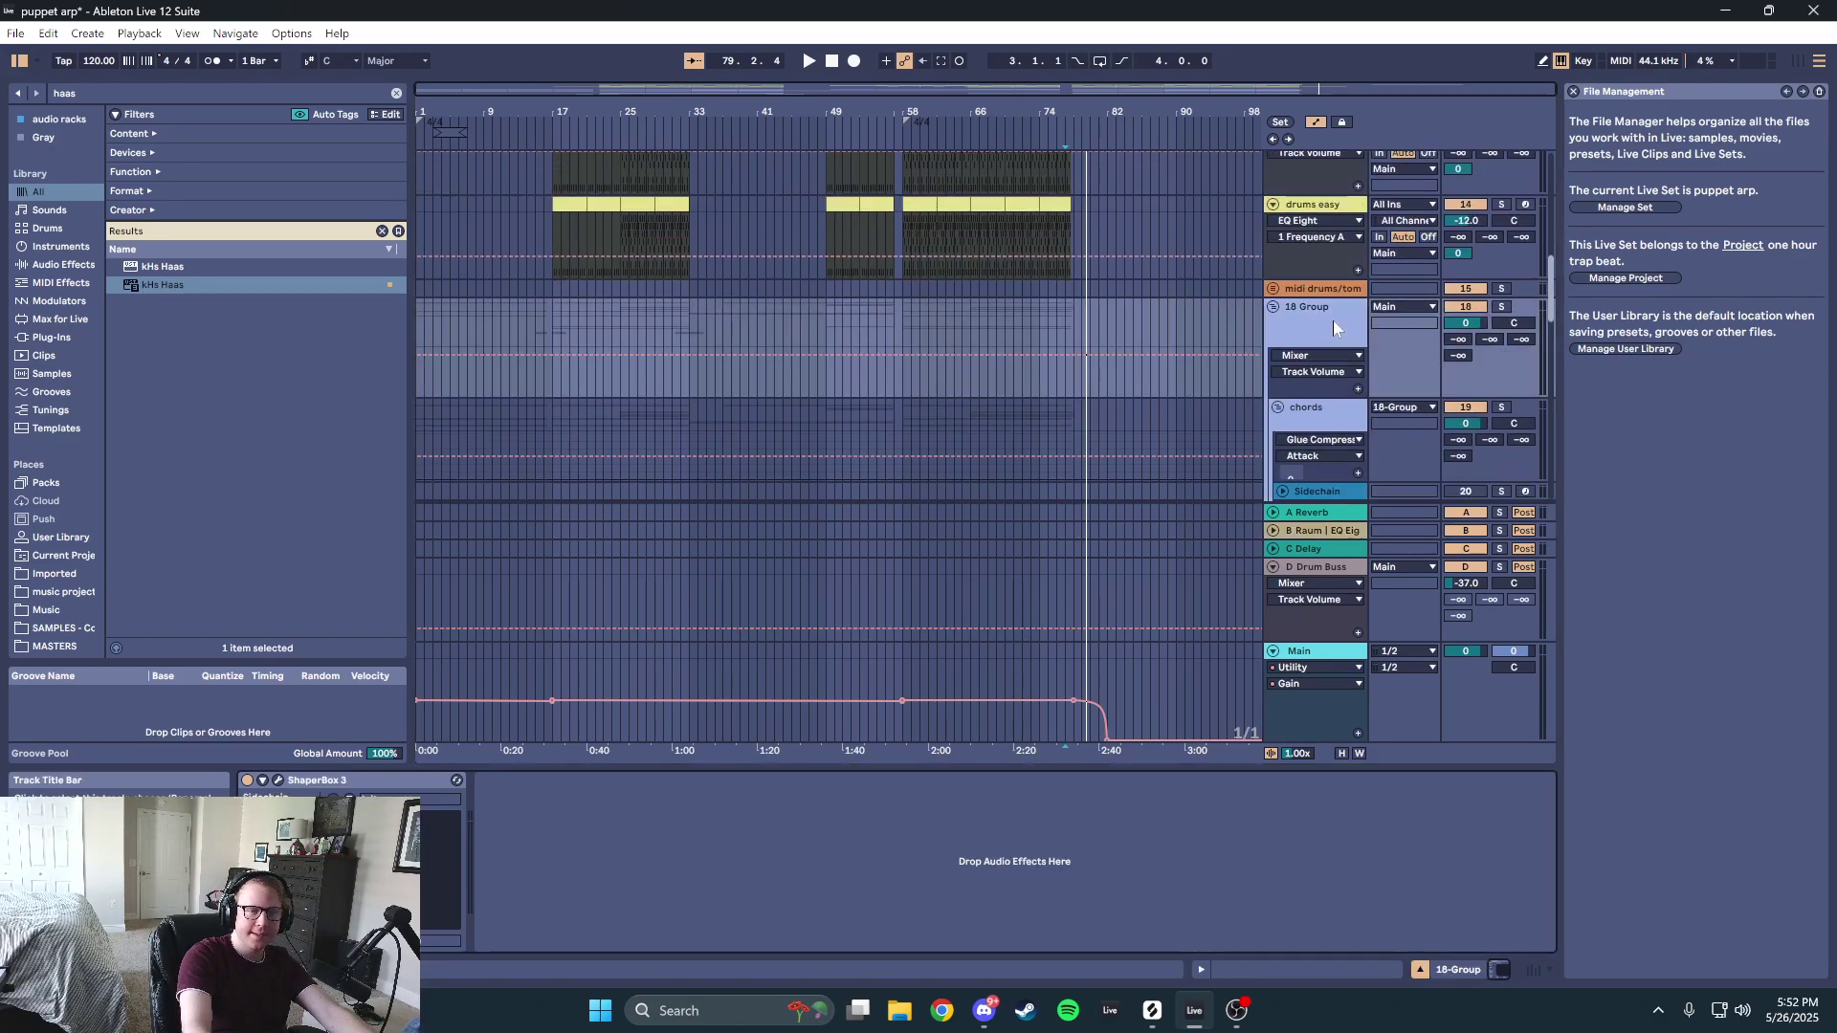
left_click(279, 780)
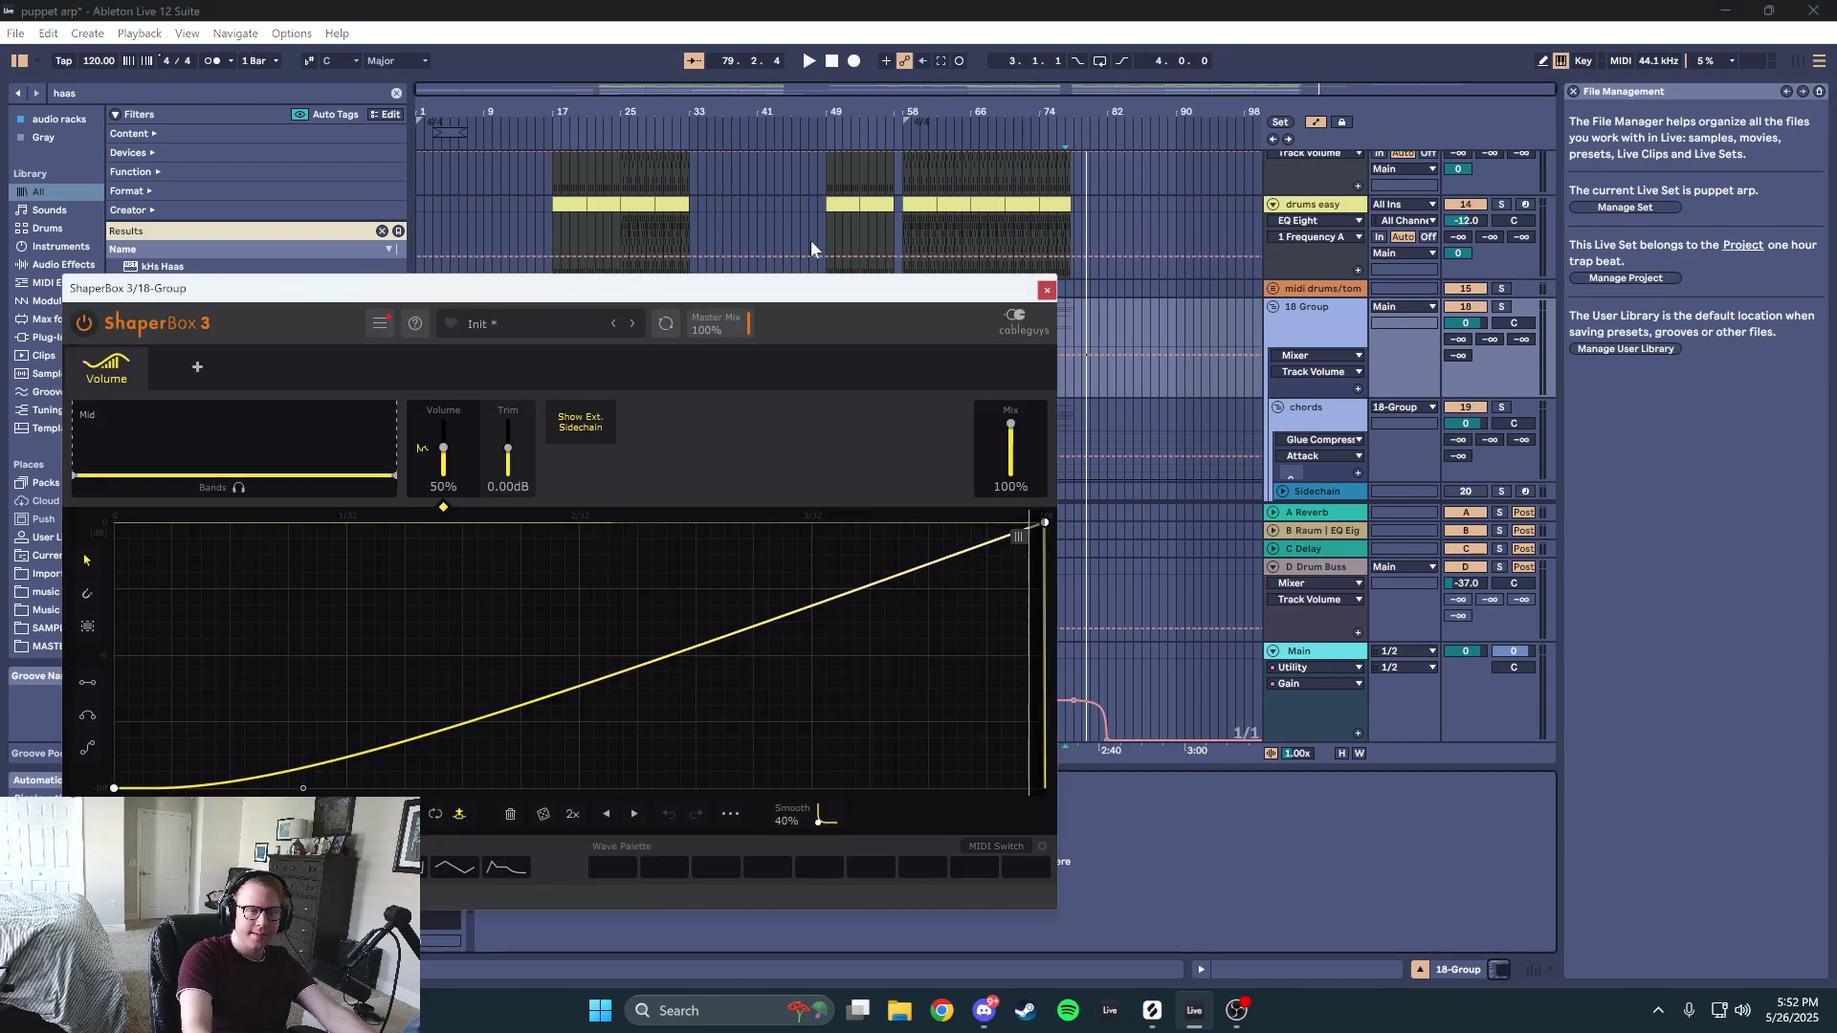
left_click_drag(781, 296, 787, 404)
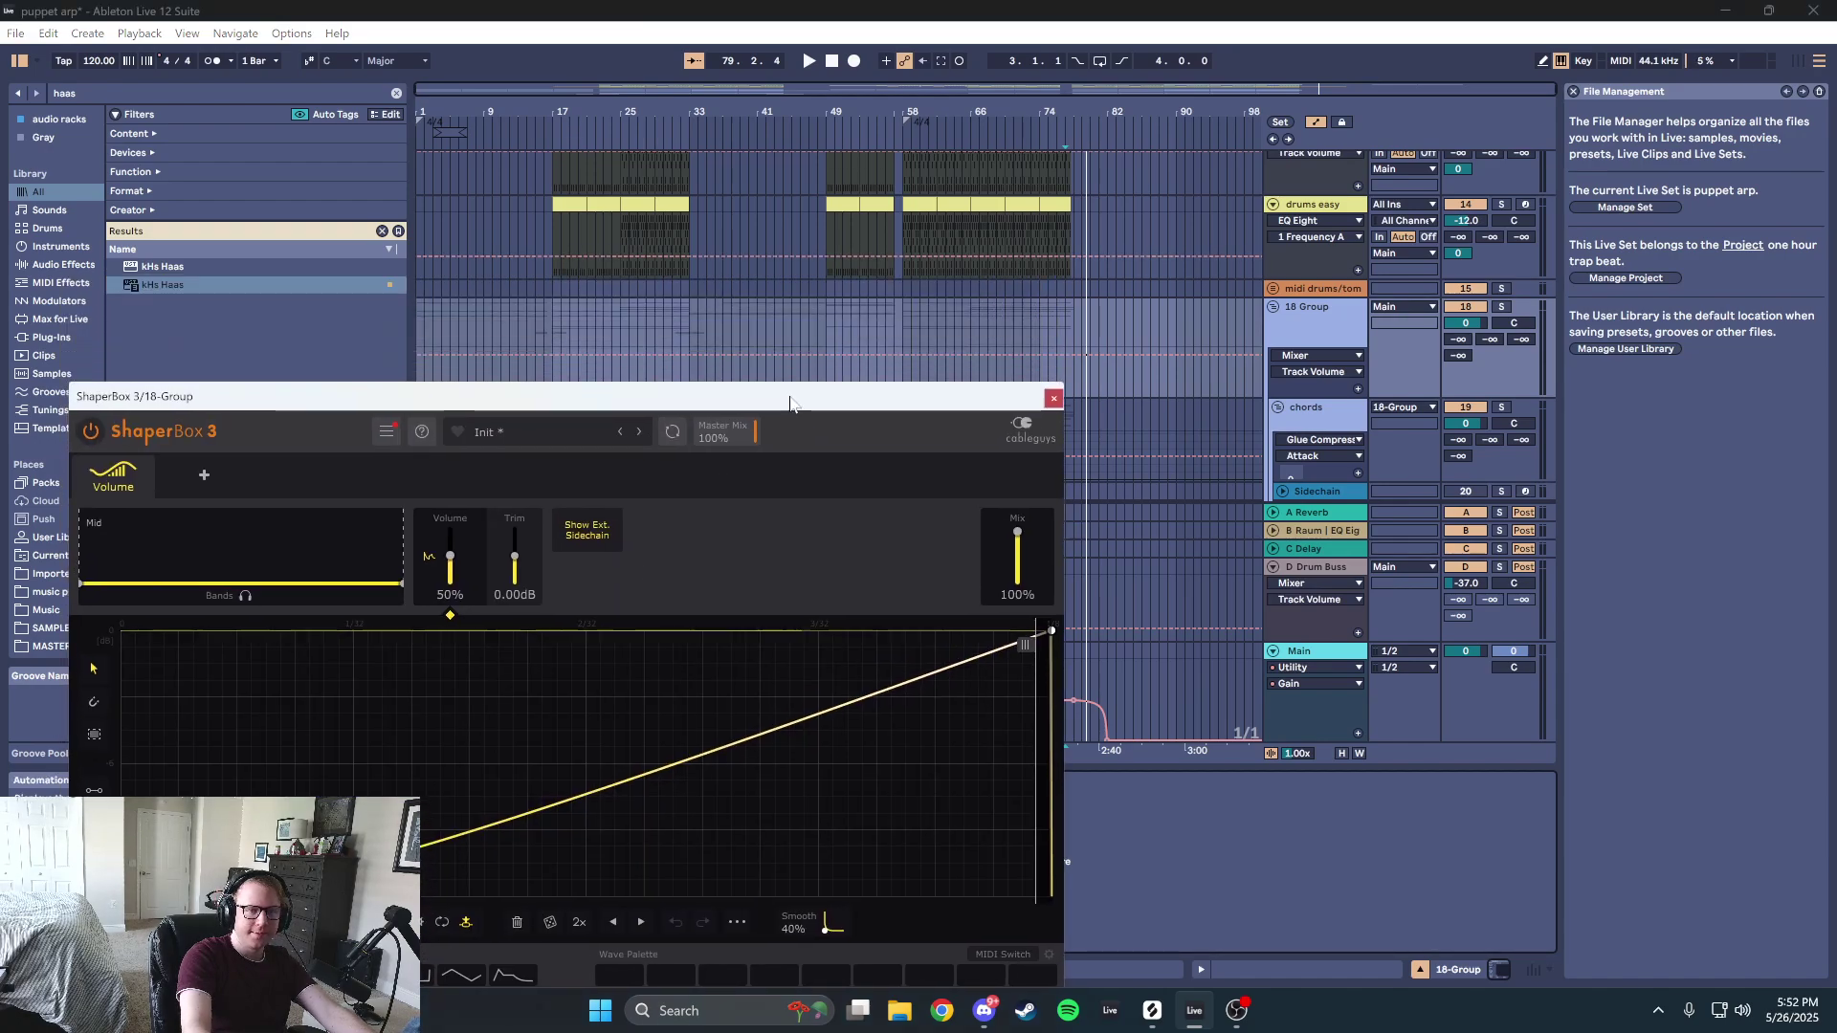
left_click(905, 308)
key("space")
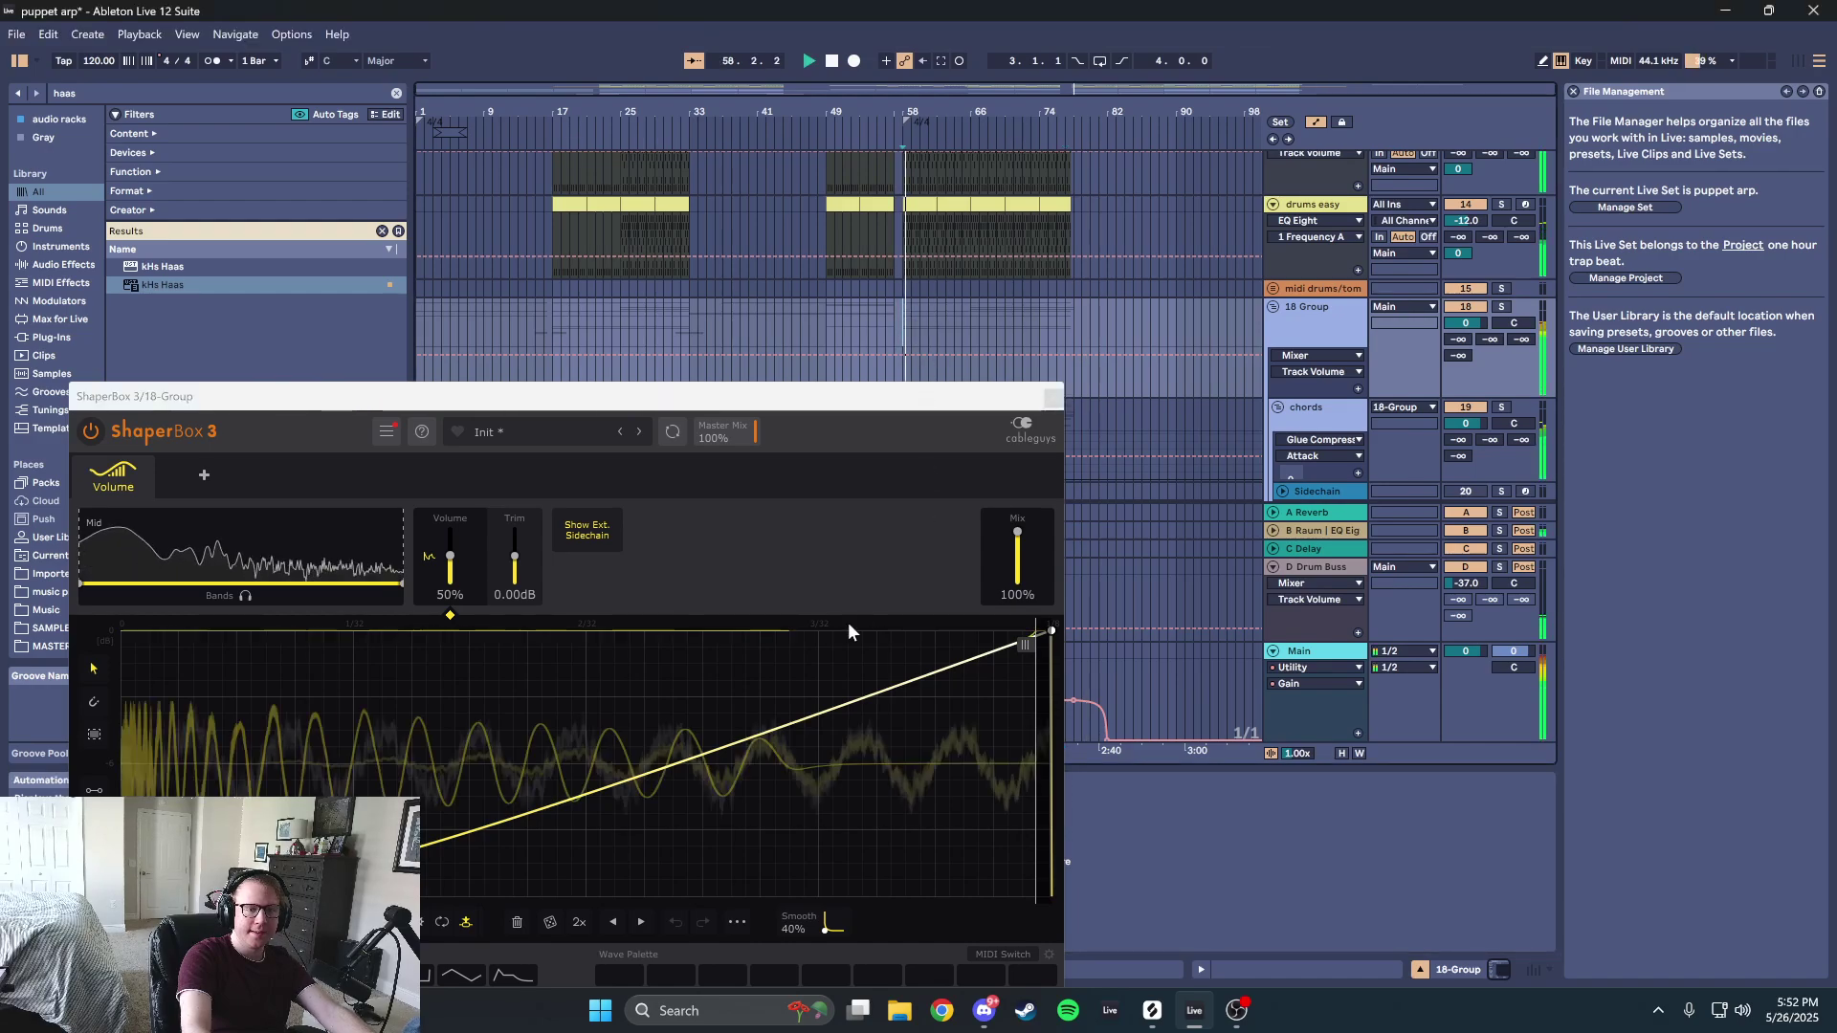
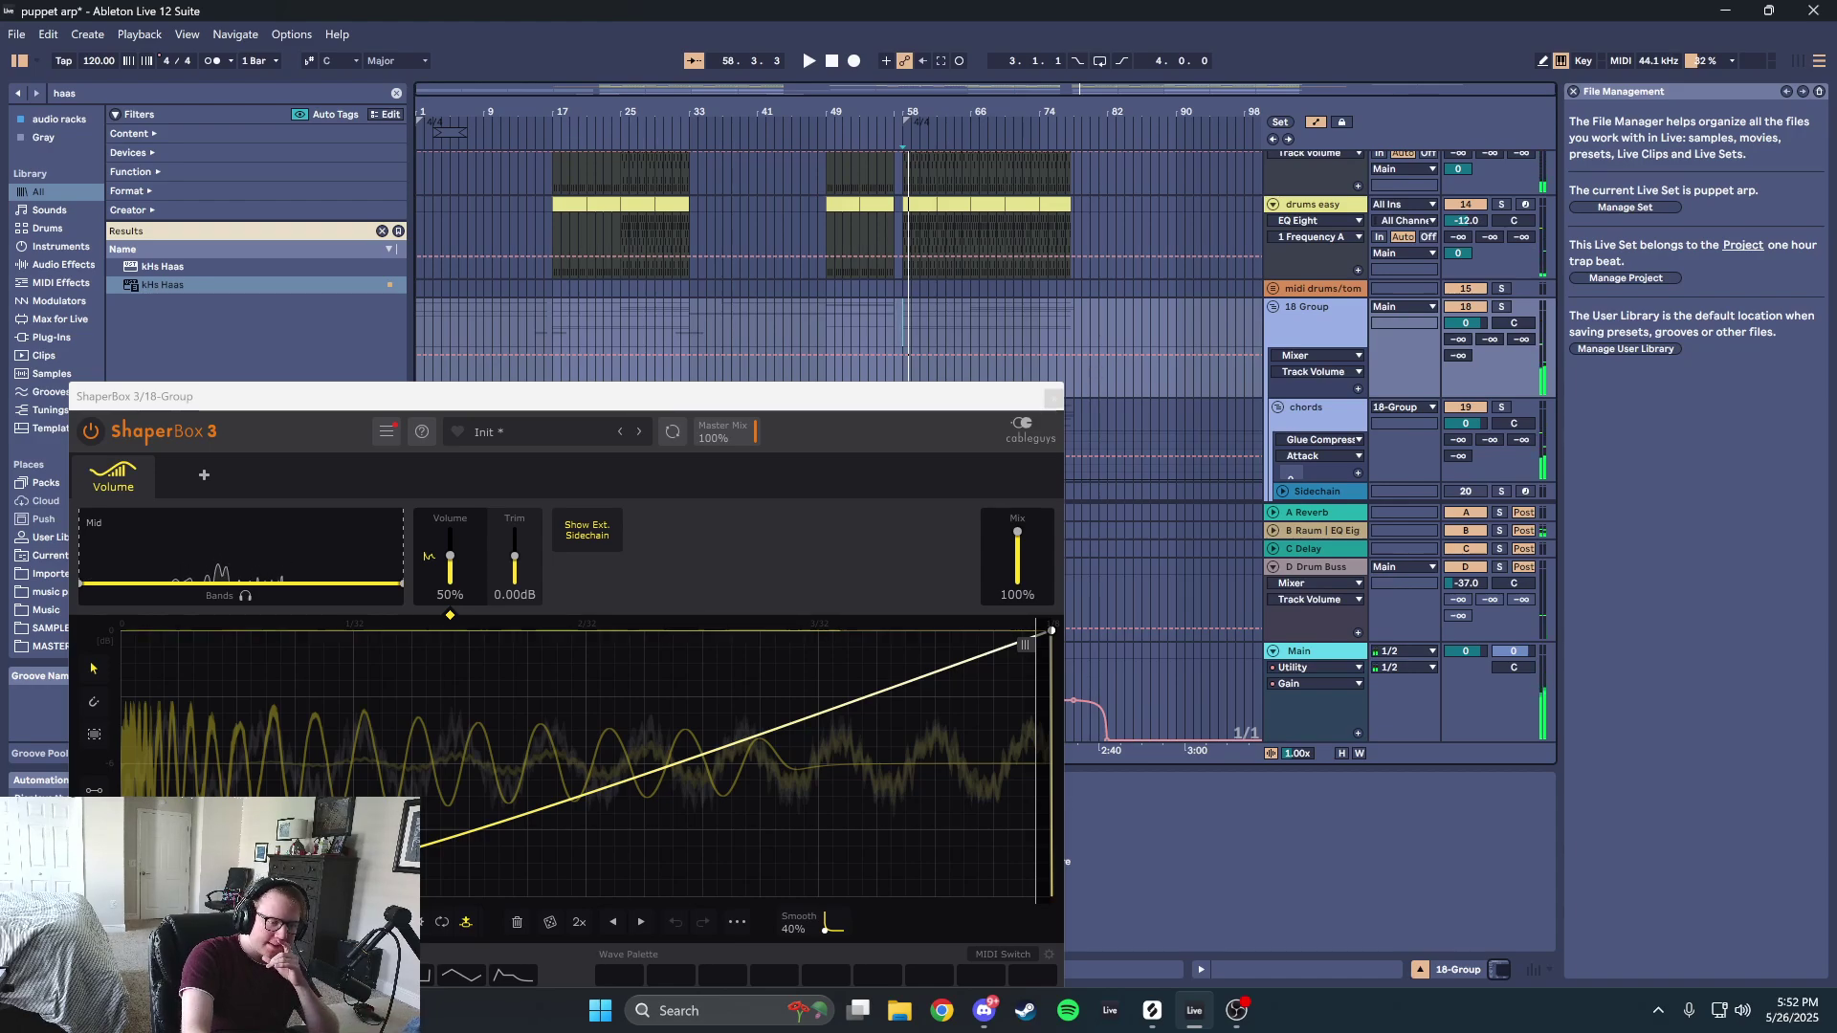
- Check ShaperBox 3's sidechain trigger setting, pick drums easy as the sidechain source, and close the plug-in window
left_click(466, 925)
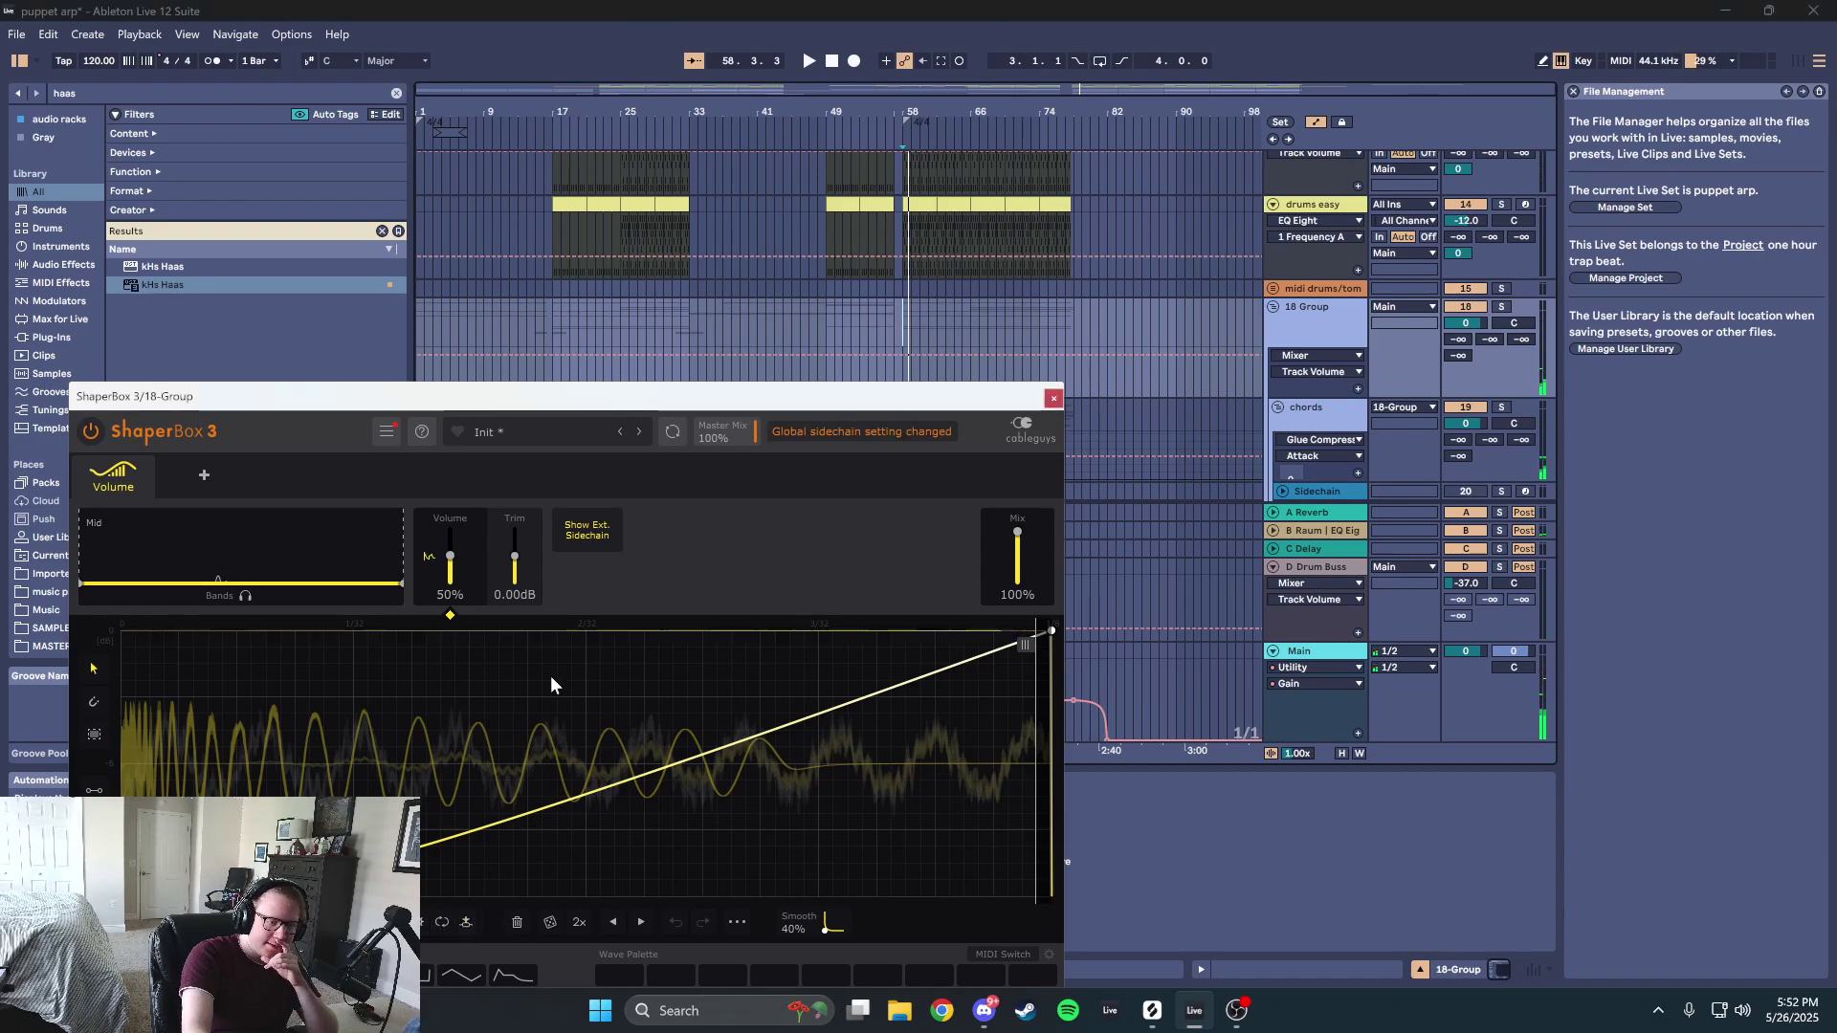
left_click_drag(597, 398, 901, 93)
left_click(287, 812)
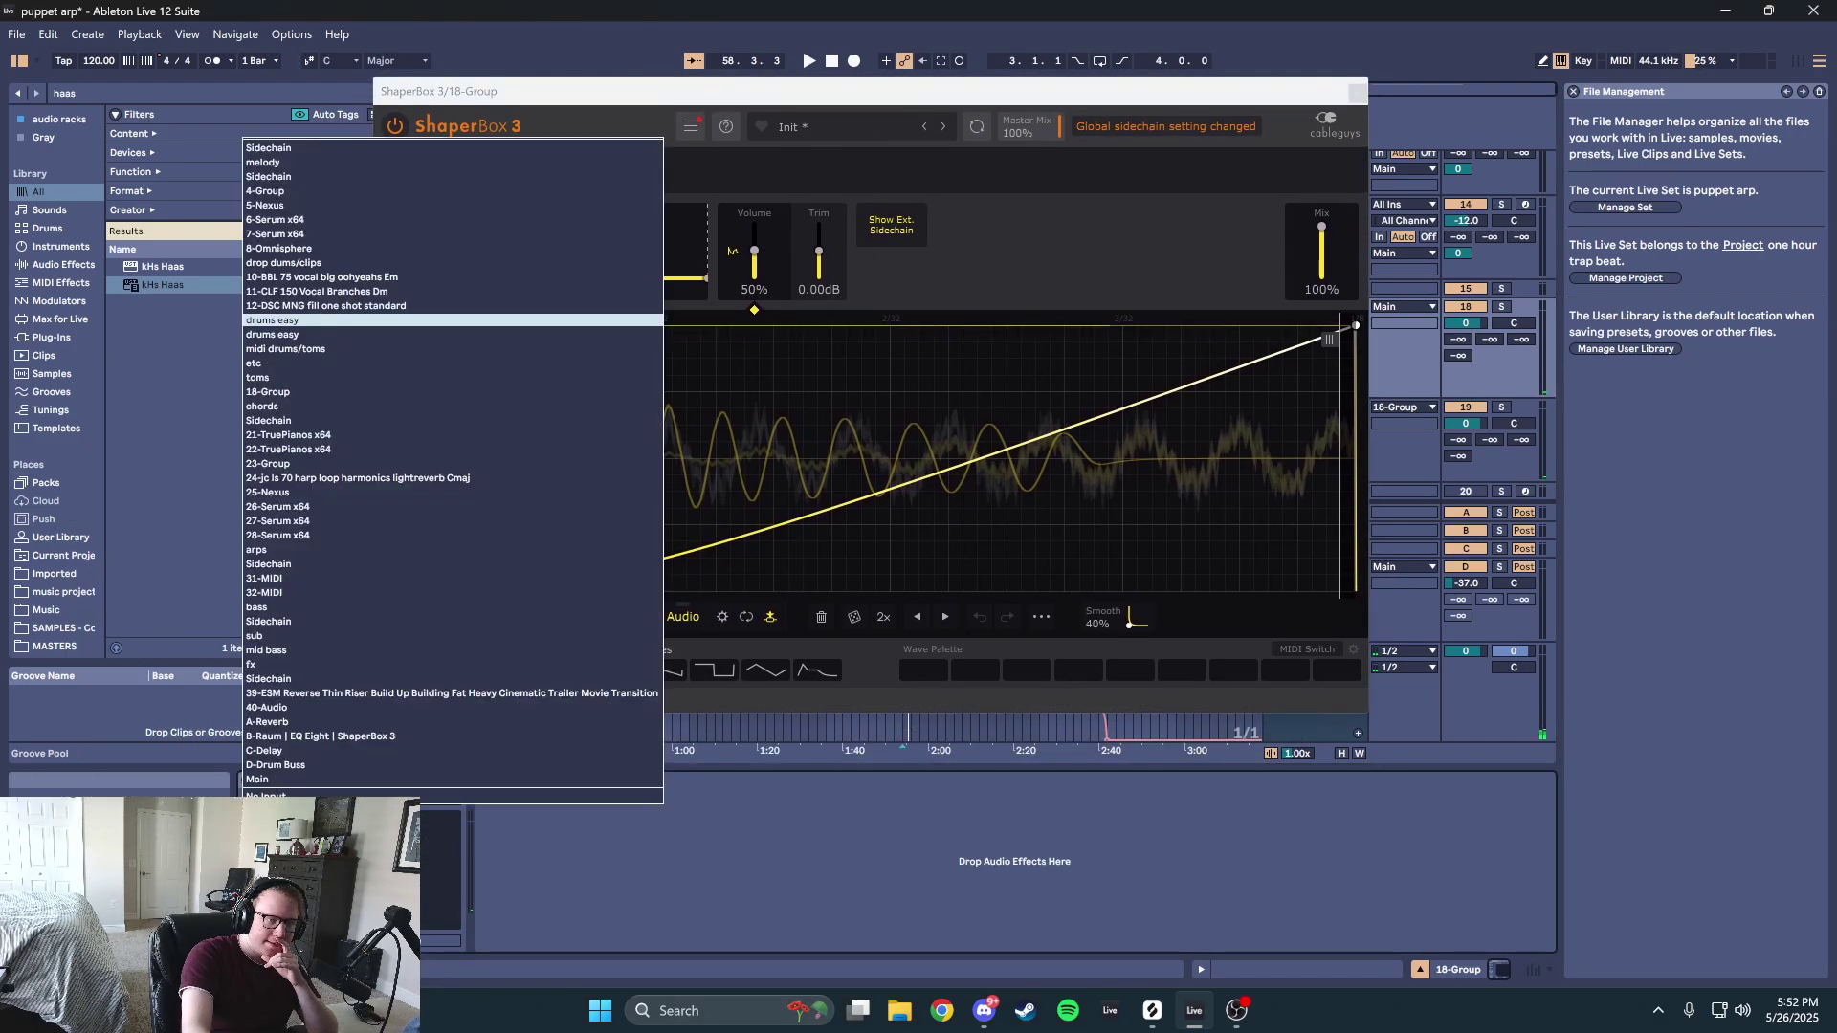
left_click(273, 319)
left_click(1357, 92)
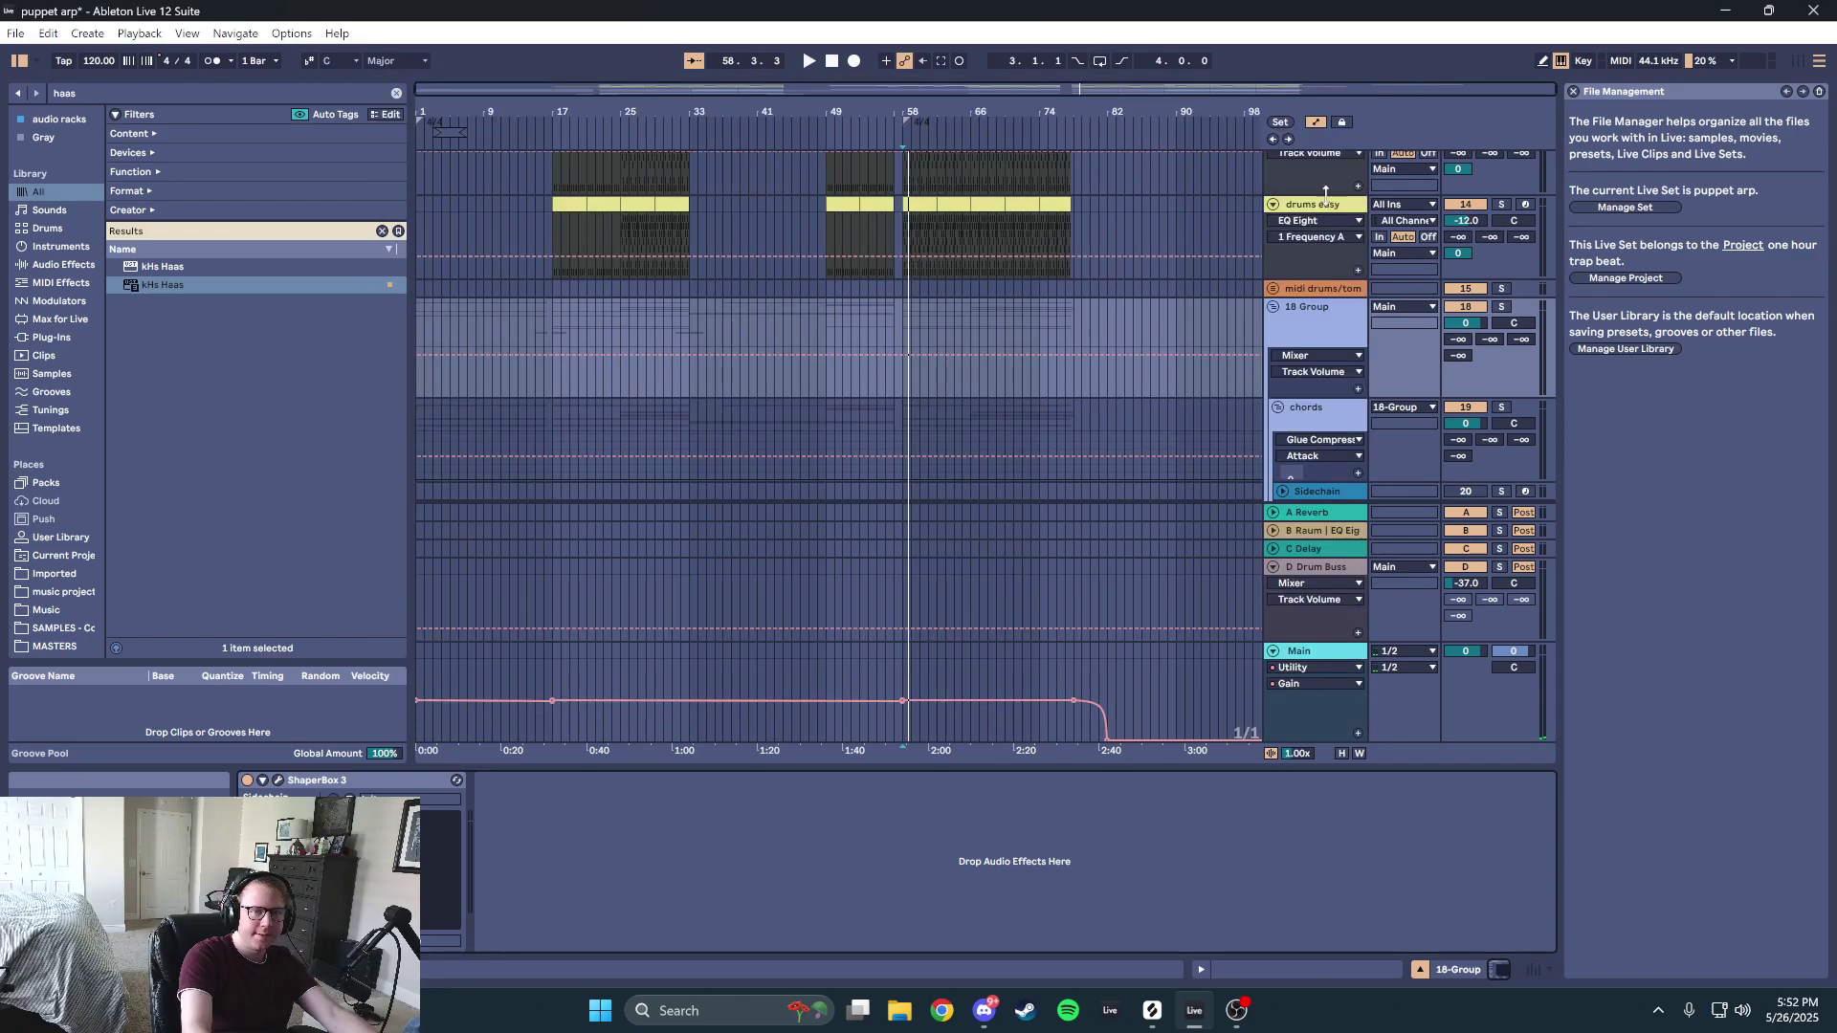
- View the effect chains of both drums easy tracks and play the full mix from bar 58
scroll(1325, 192, "up", 2)
left_click(852, 301)
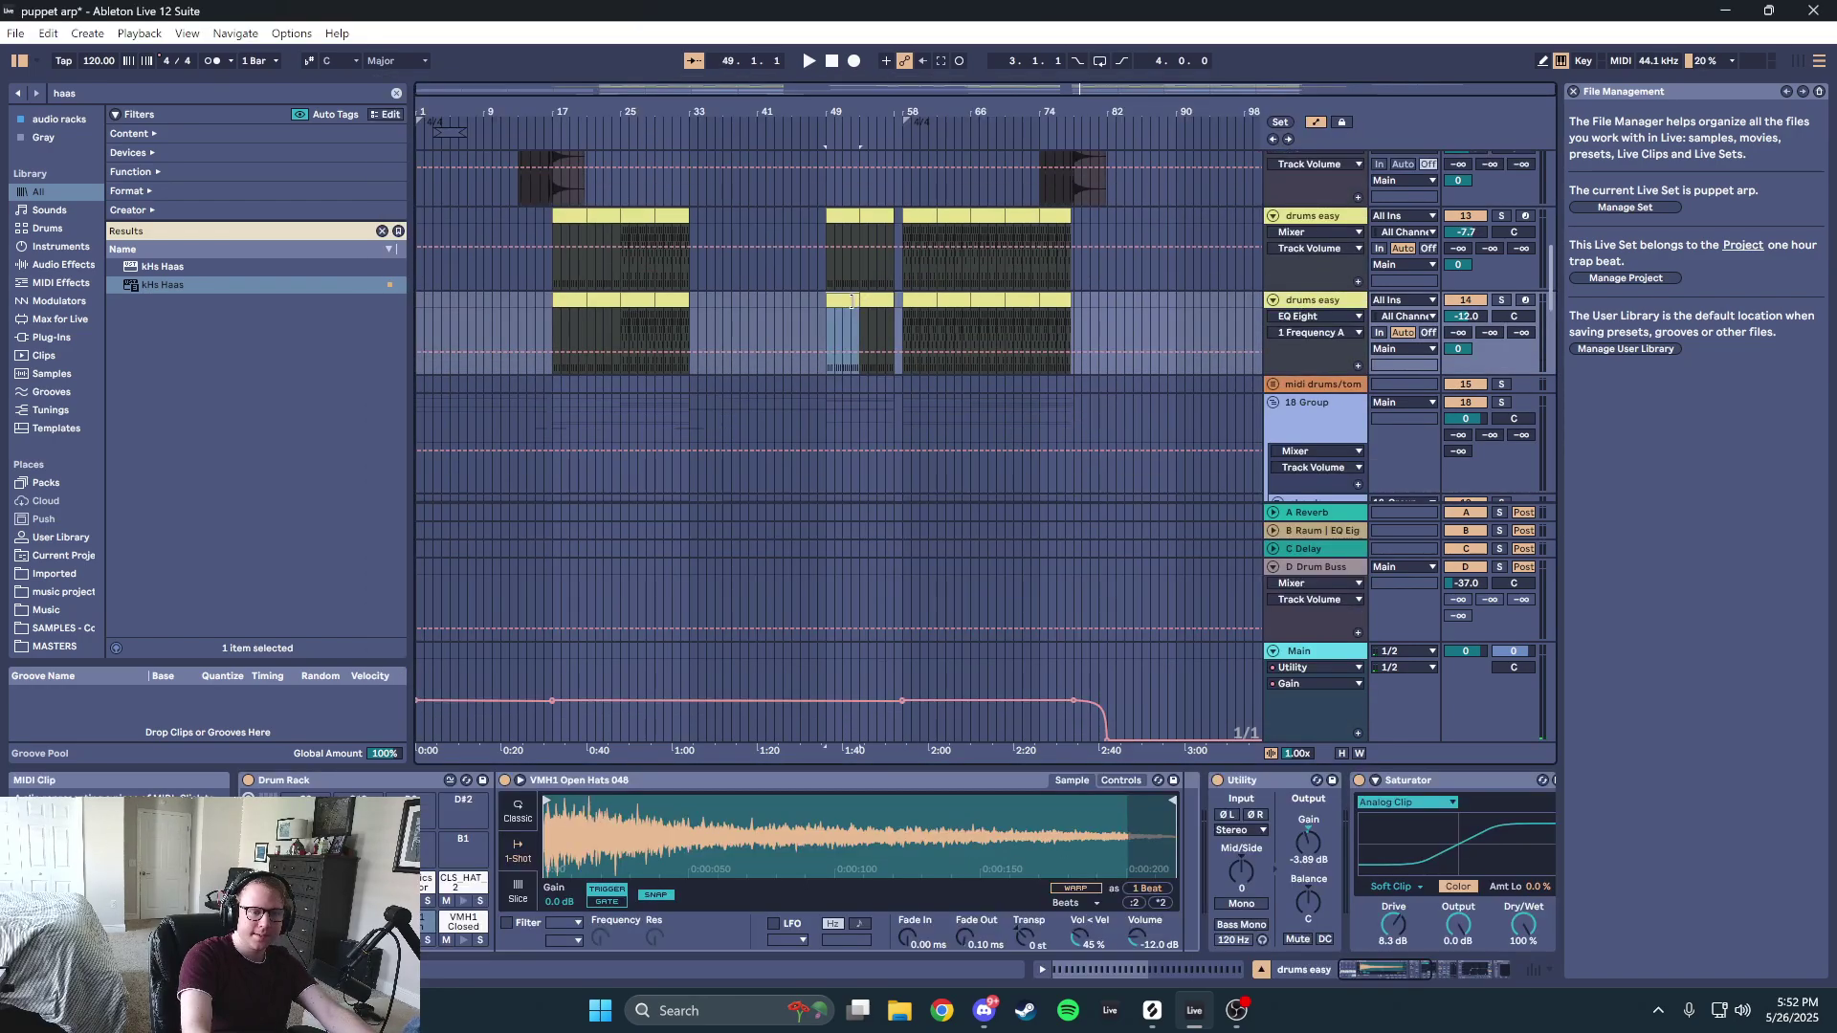
left_click(909, 275)
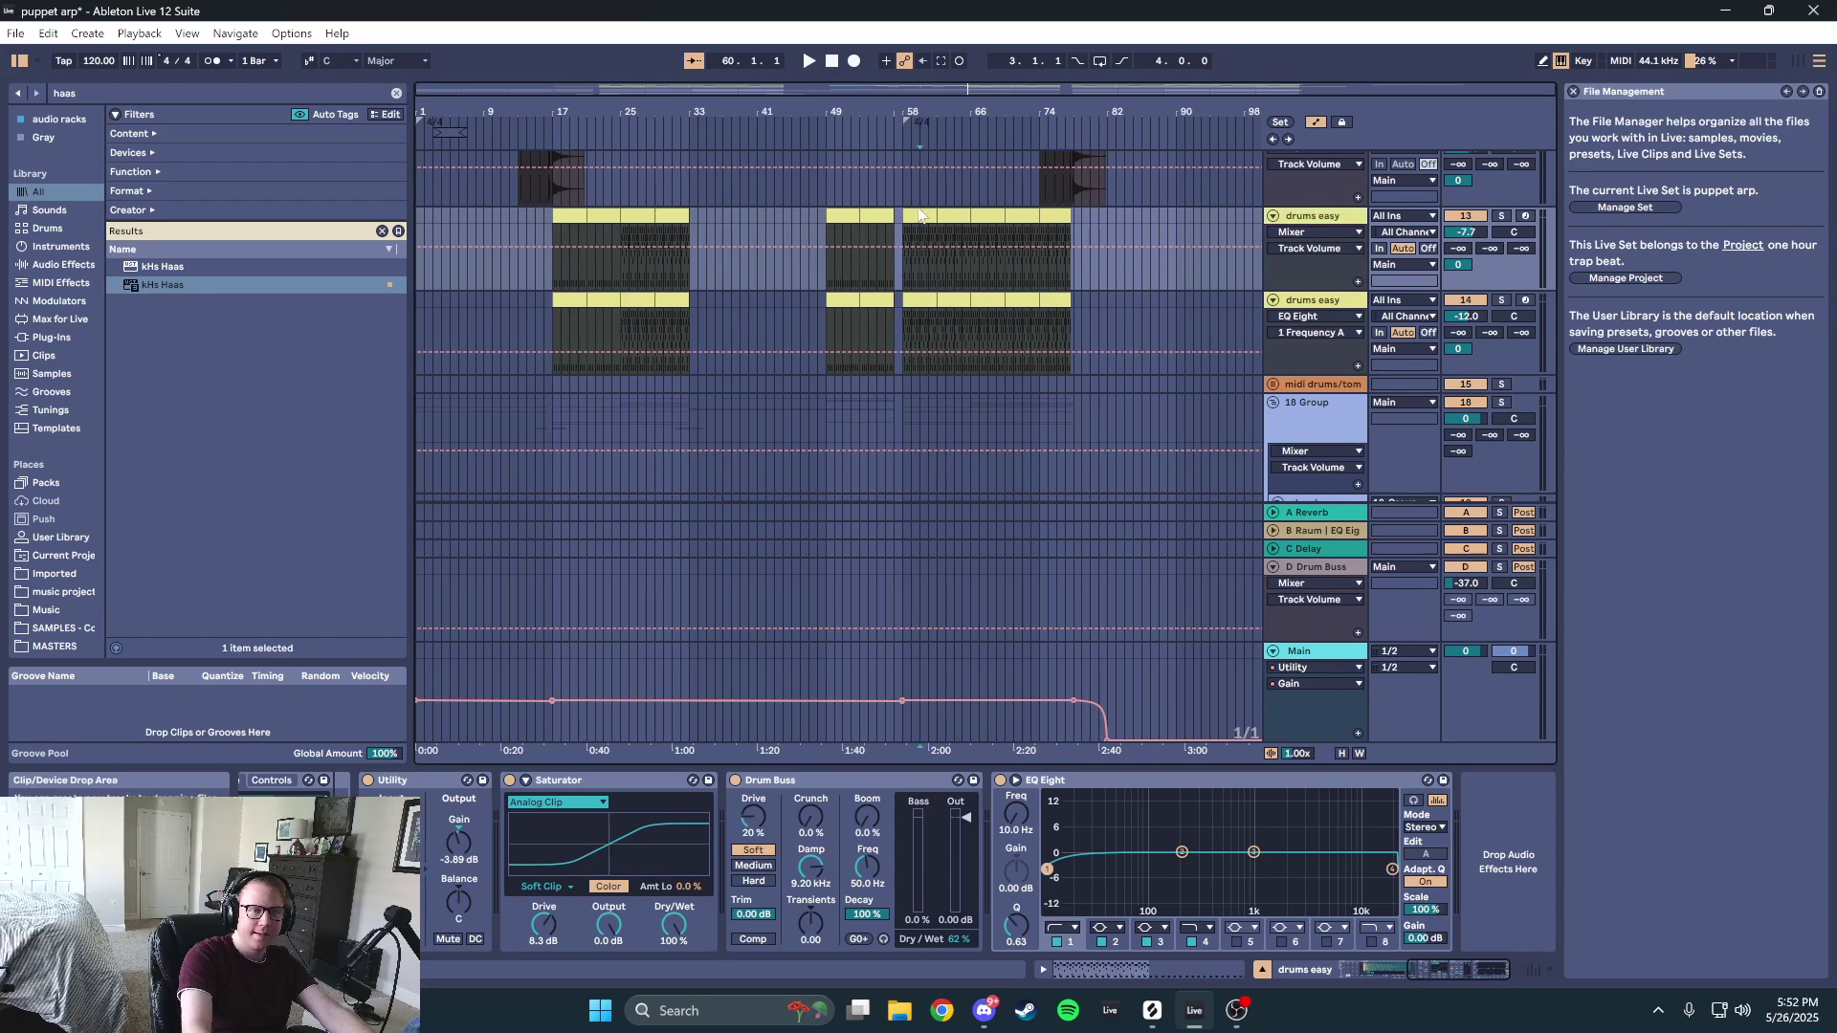
left_click(918, 214)
key("space")
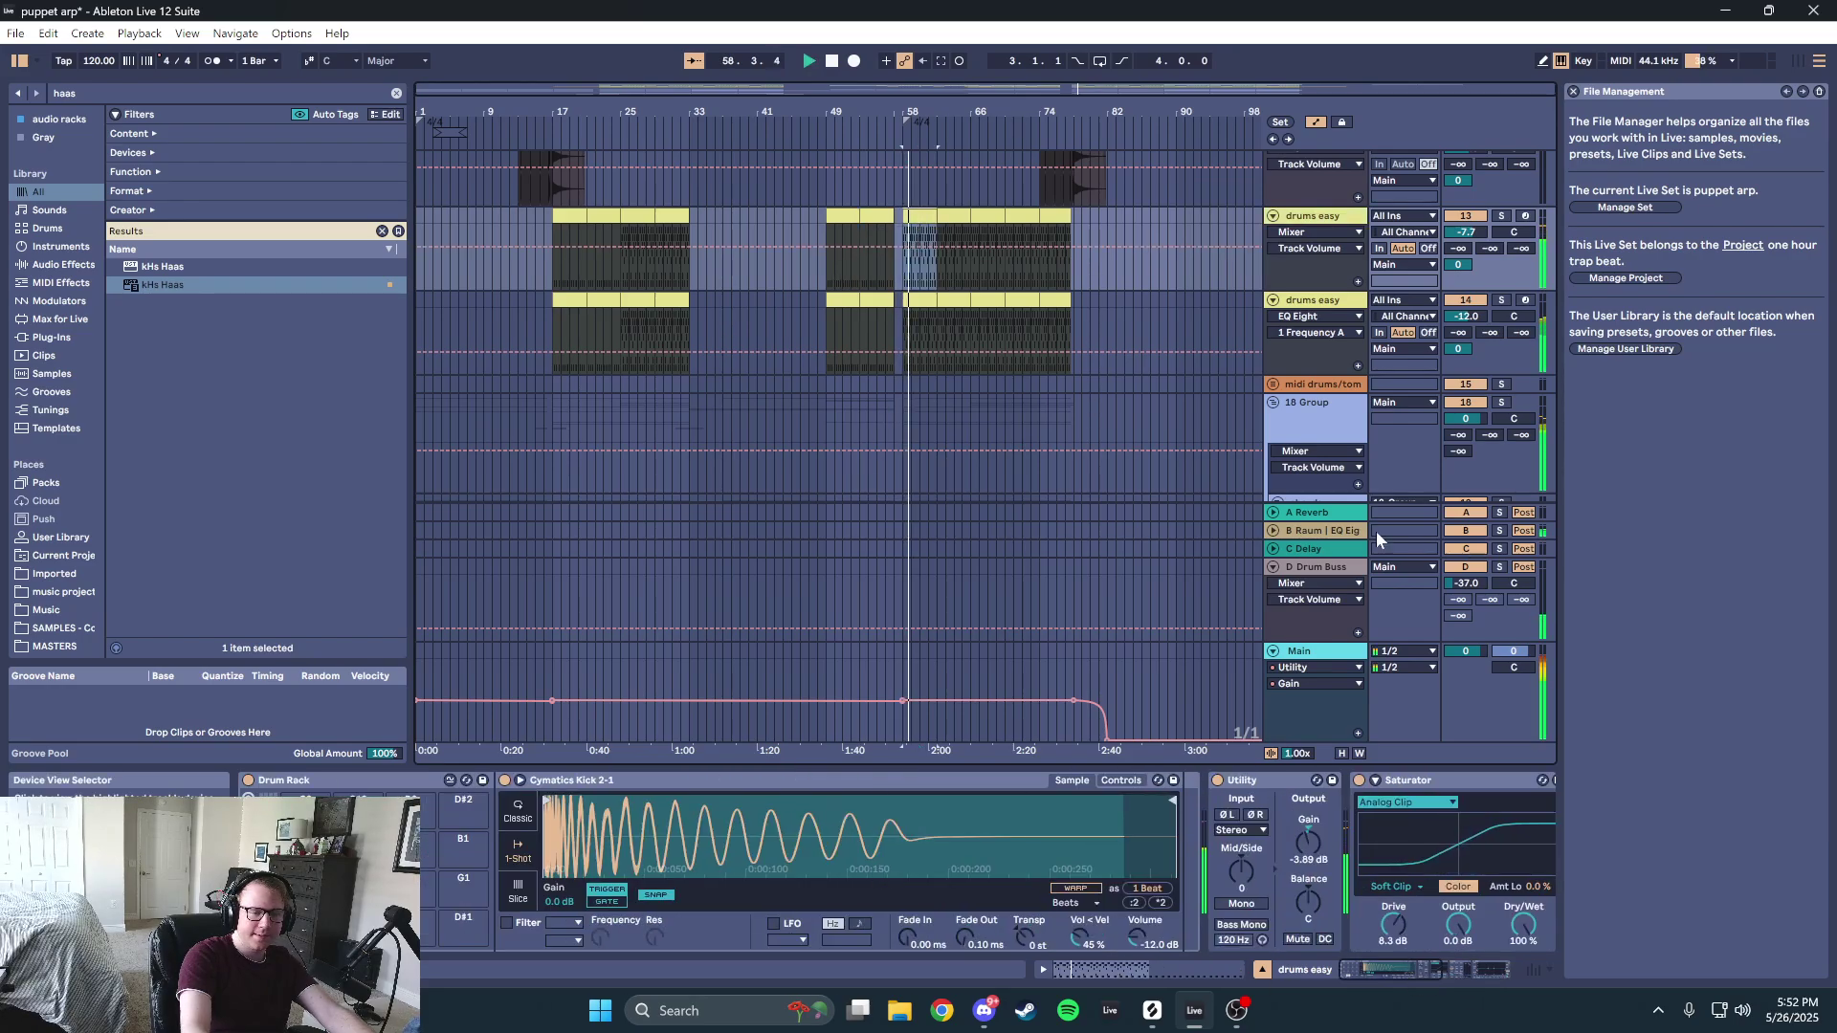
- Solo drums easy track 13 and examine the kick and snare notes of its clip at bar 58
left_click(1501, 215)
double_click(919, 221)
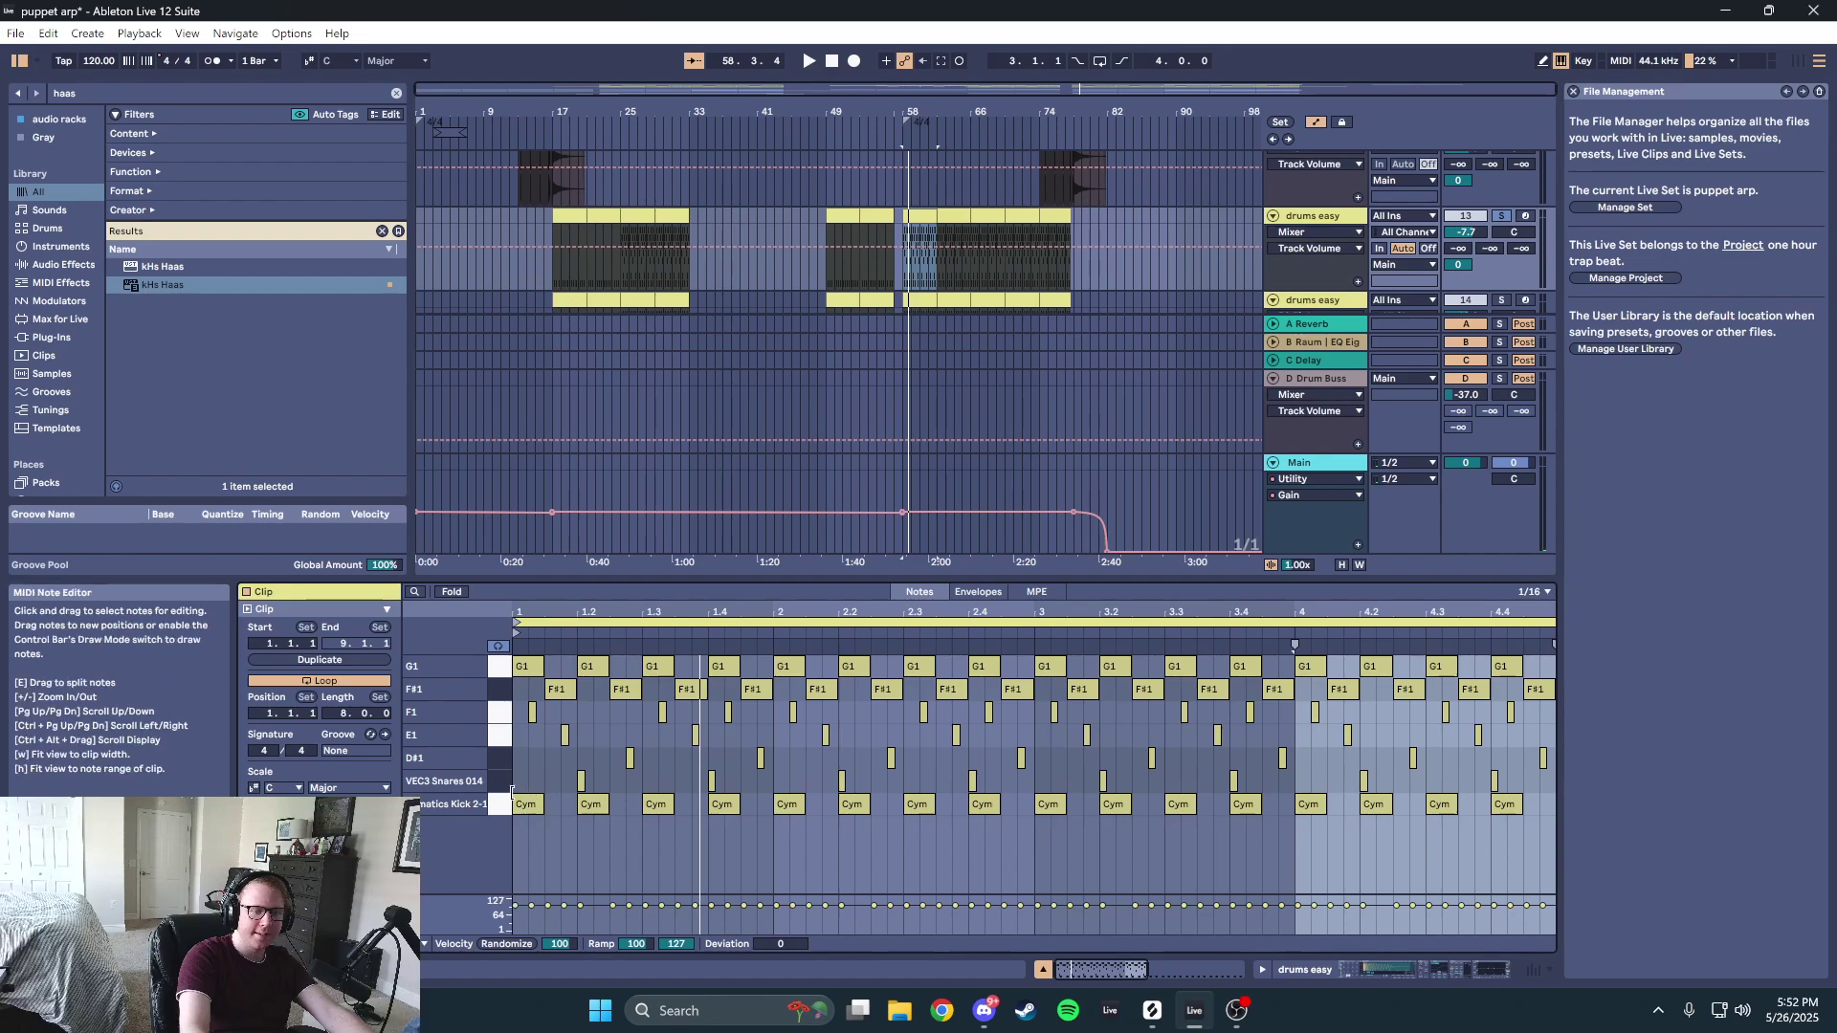
left_click(496, 805)
left_click(499, 782)
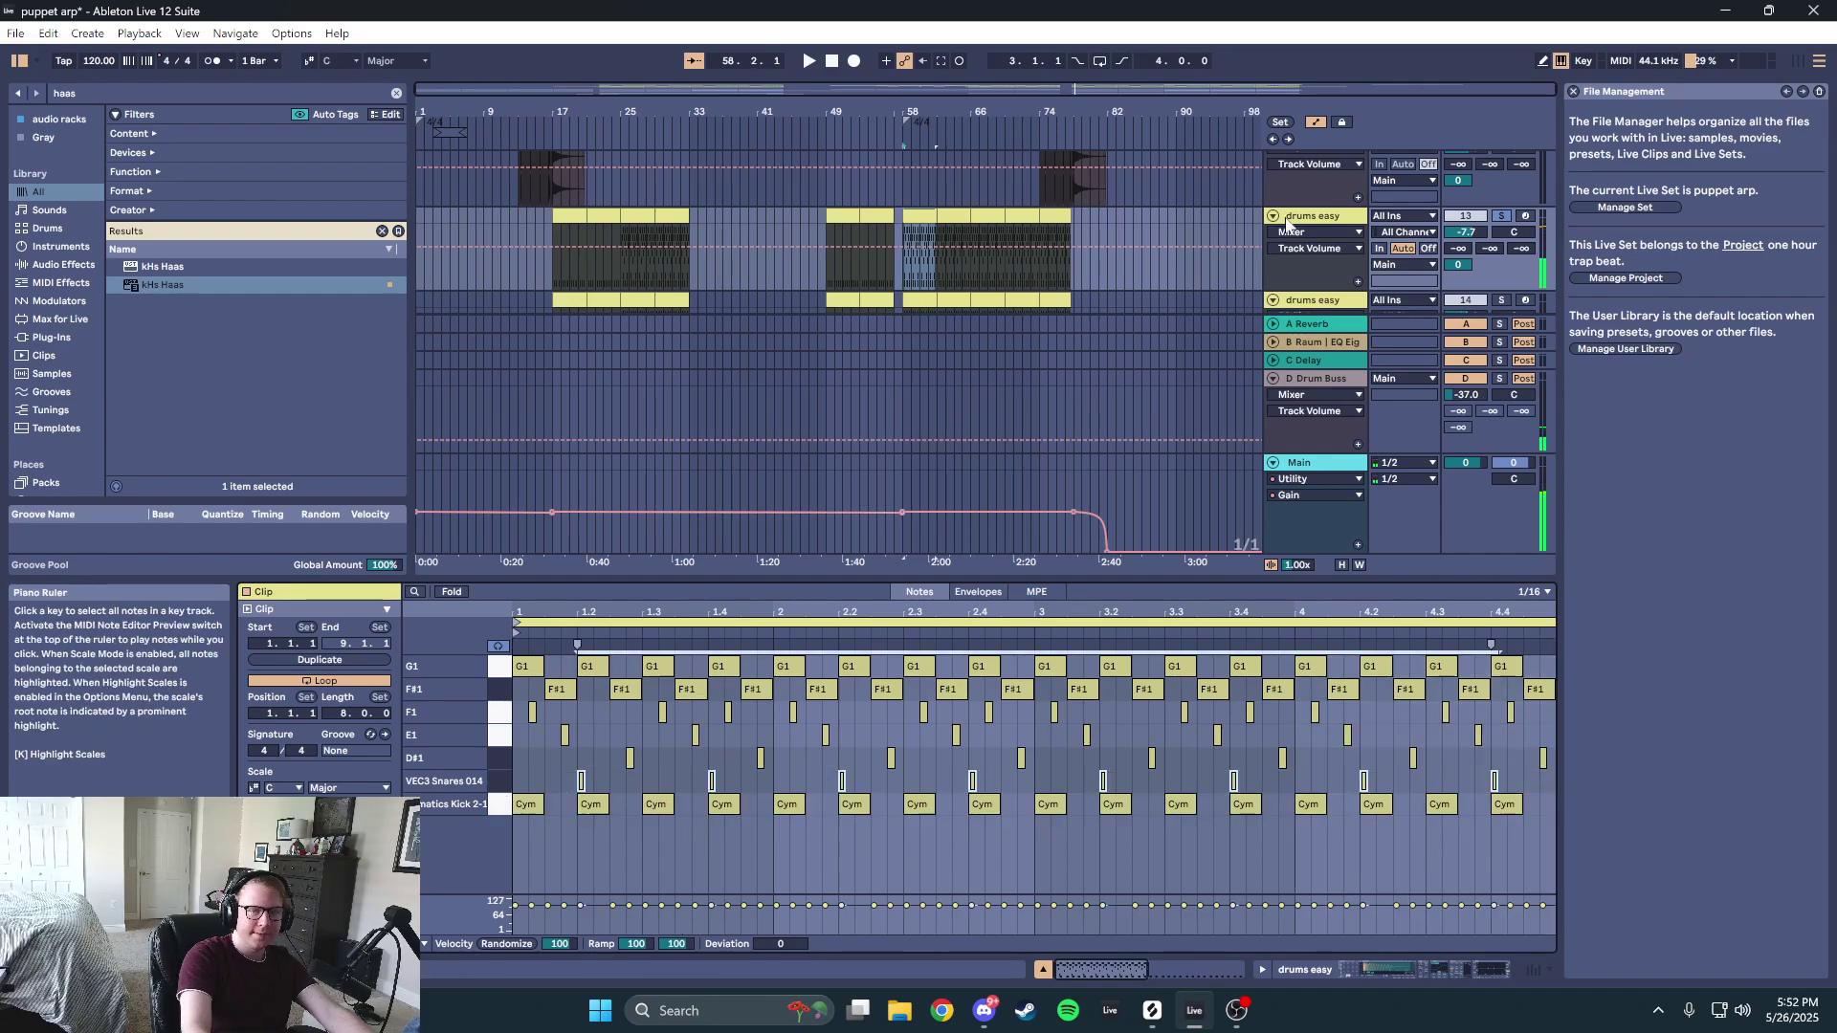
- Return to 18 Group and bring its ShaperBox 3 effect chain back into view
scroll(1328, 287, "down", 3)
left_click(1332, 275)
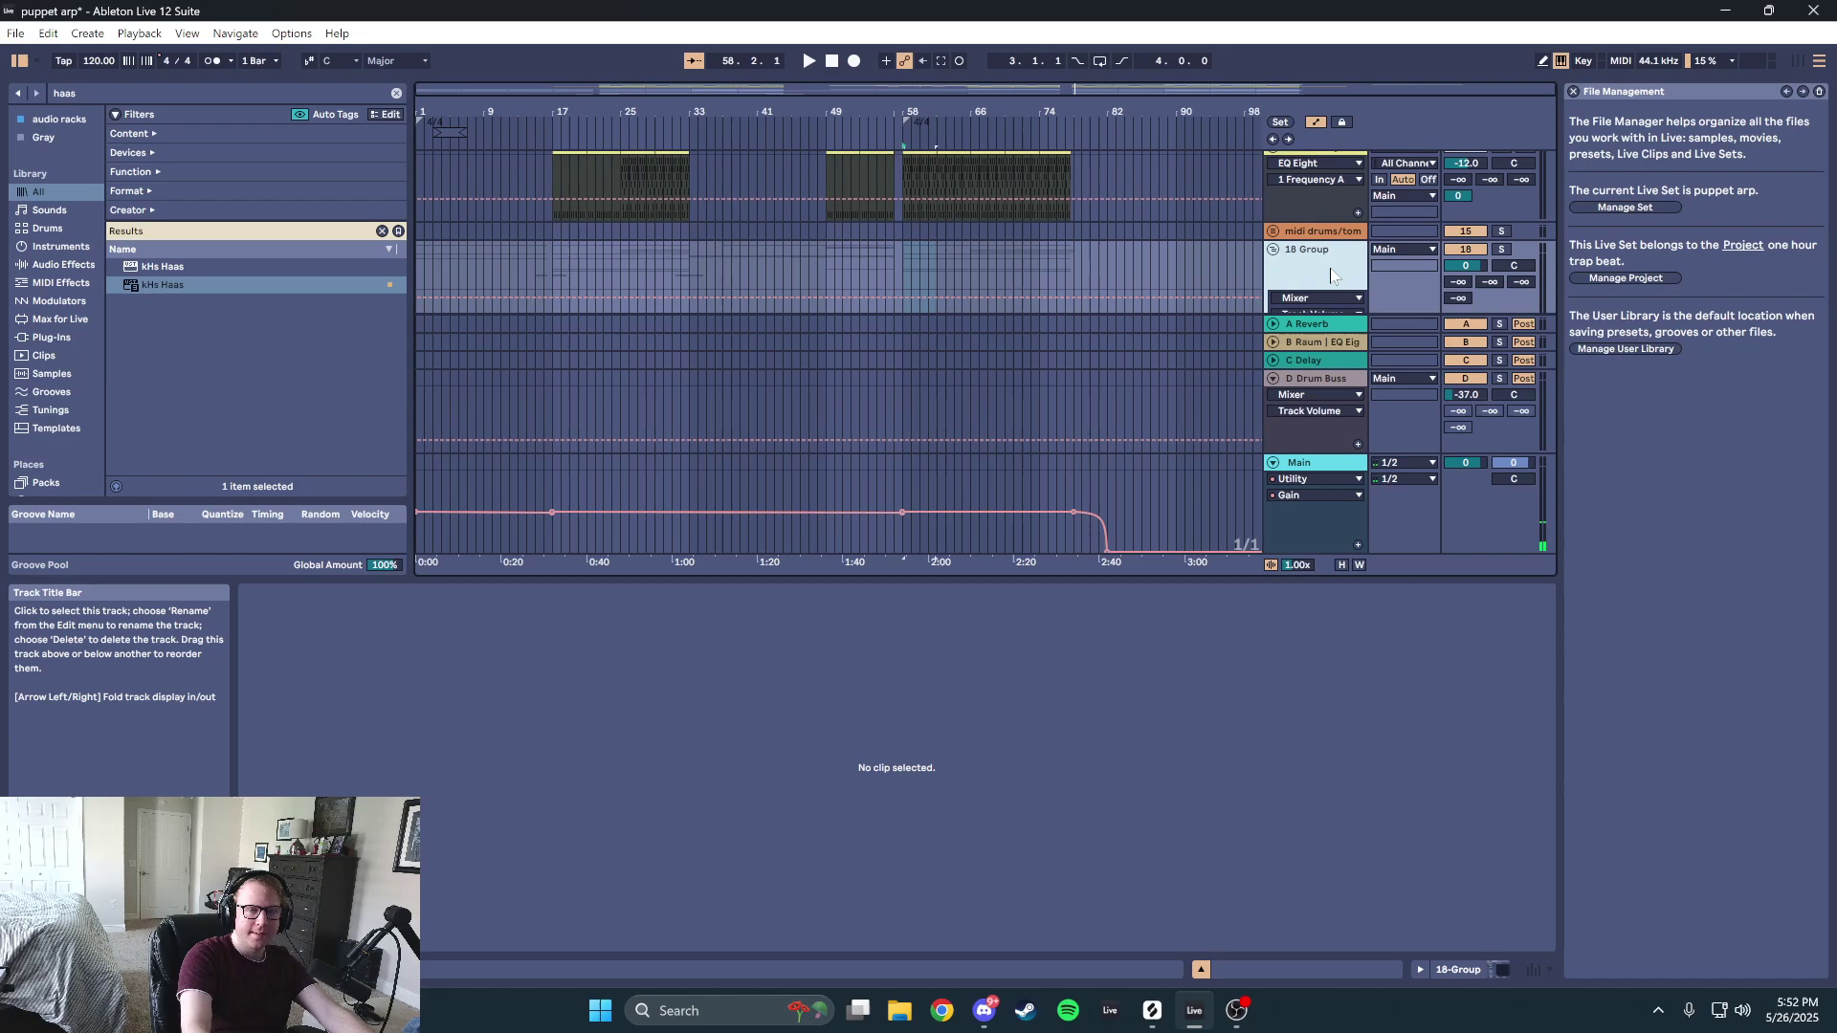
double_click(1332, 276)
scroll(1332, 275, "down", 2)
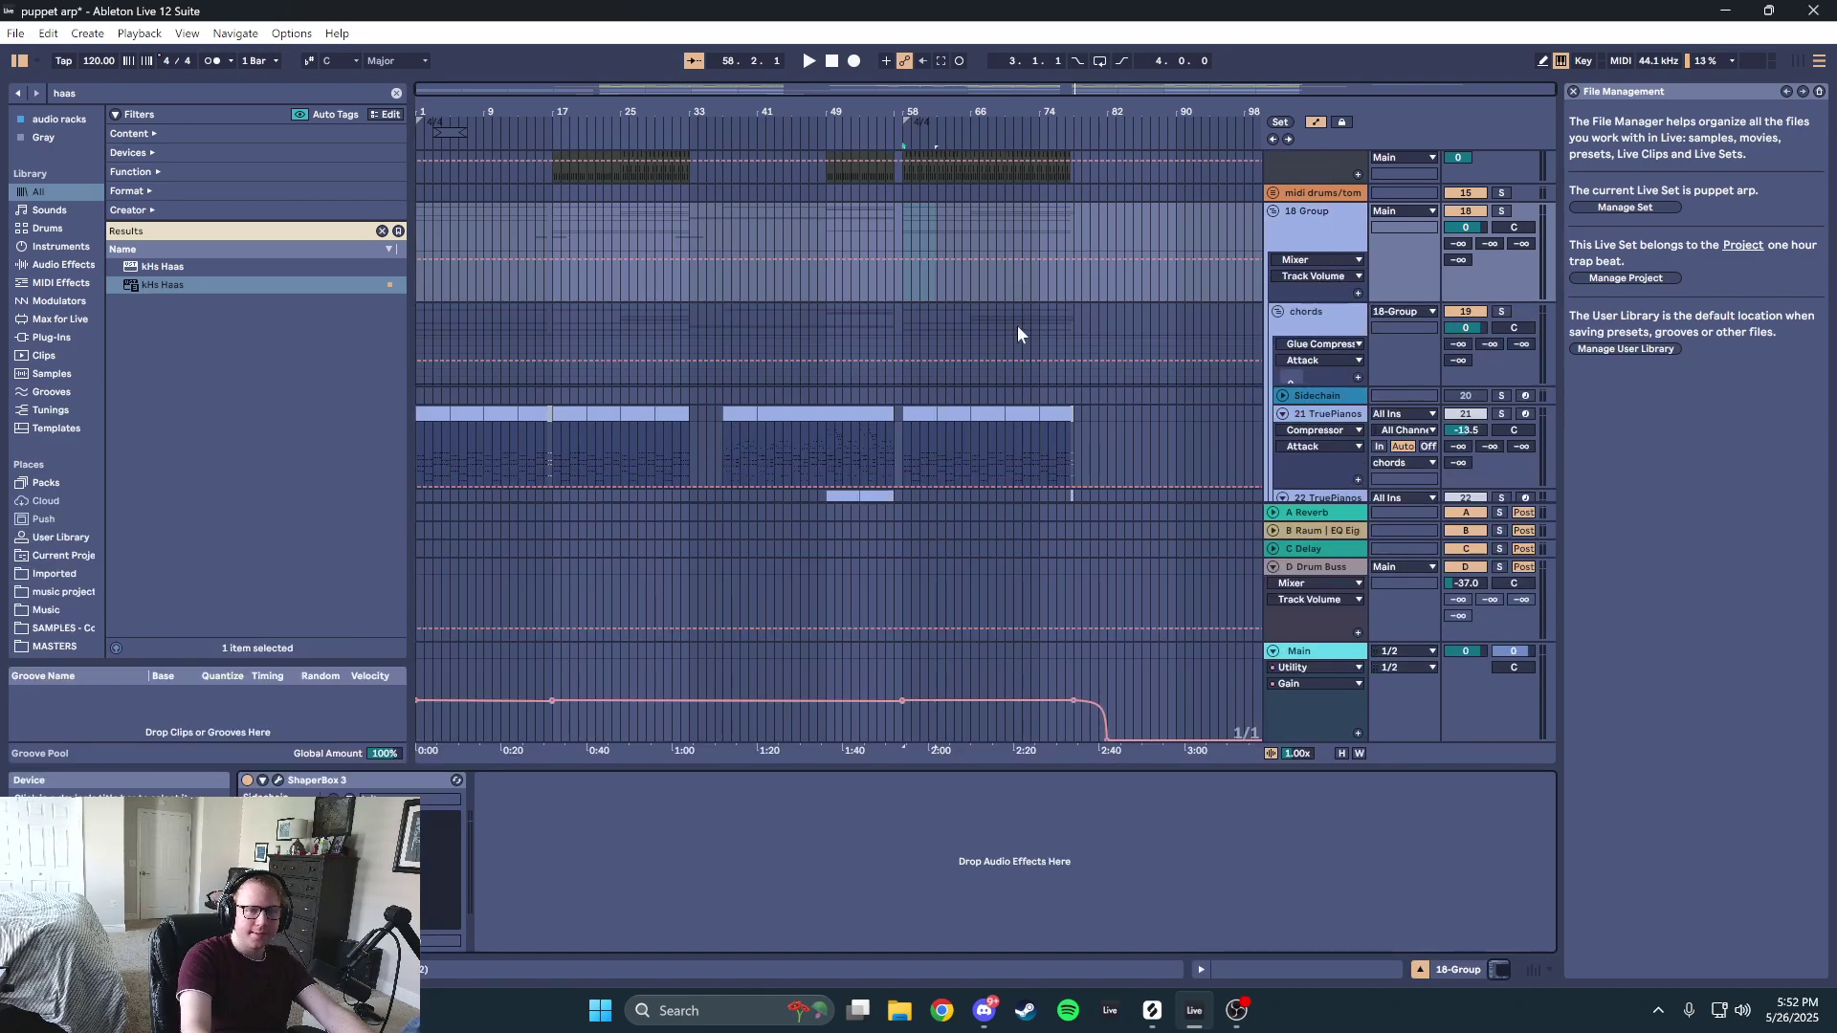
- View the effect chains of the A Reverb and B Raum return tracks
scroll(1019, 333, "down", 10)
left_click(1311, 512)
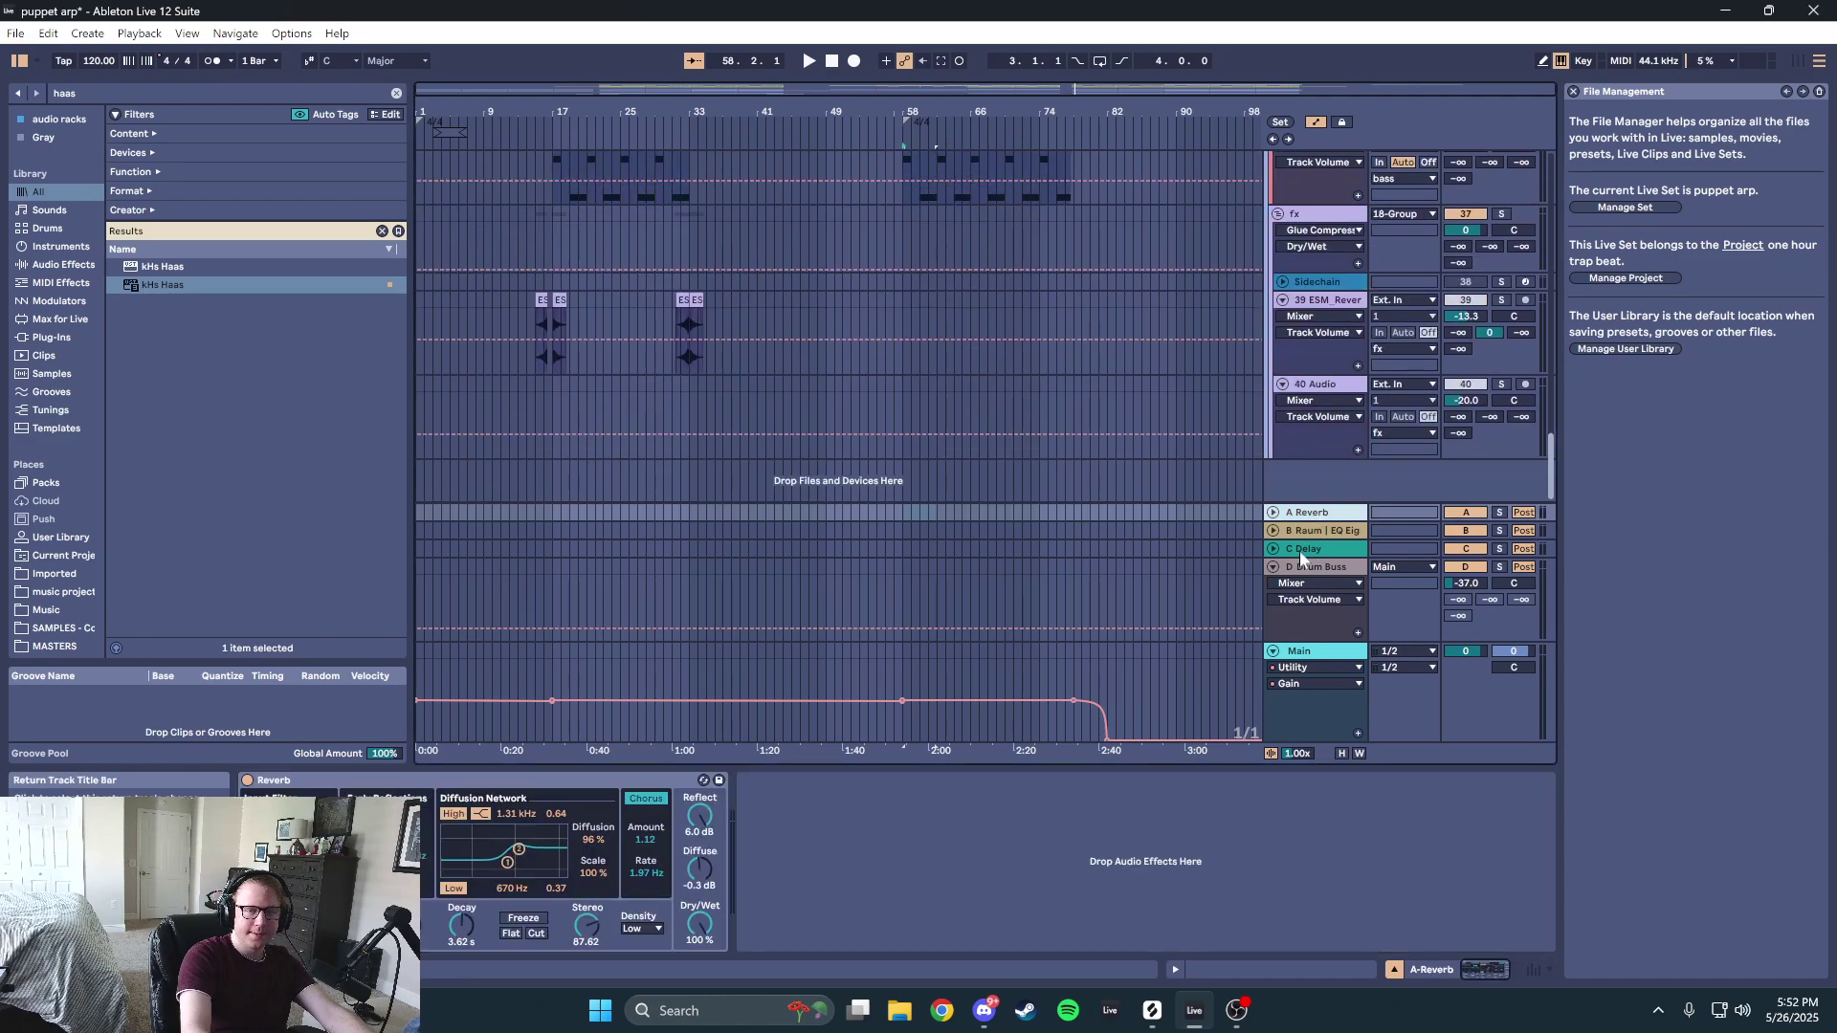
left_click(1326, 530)
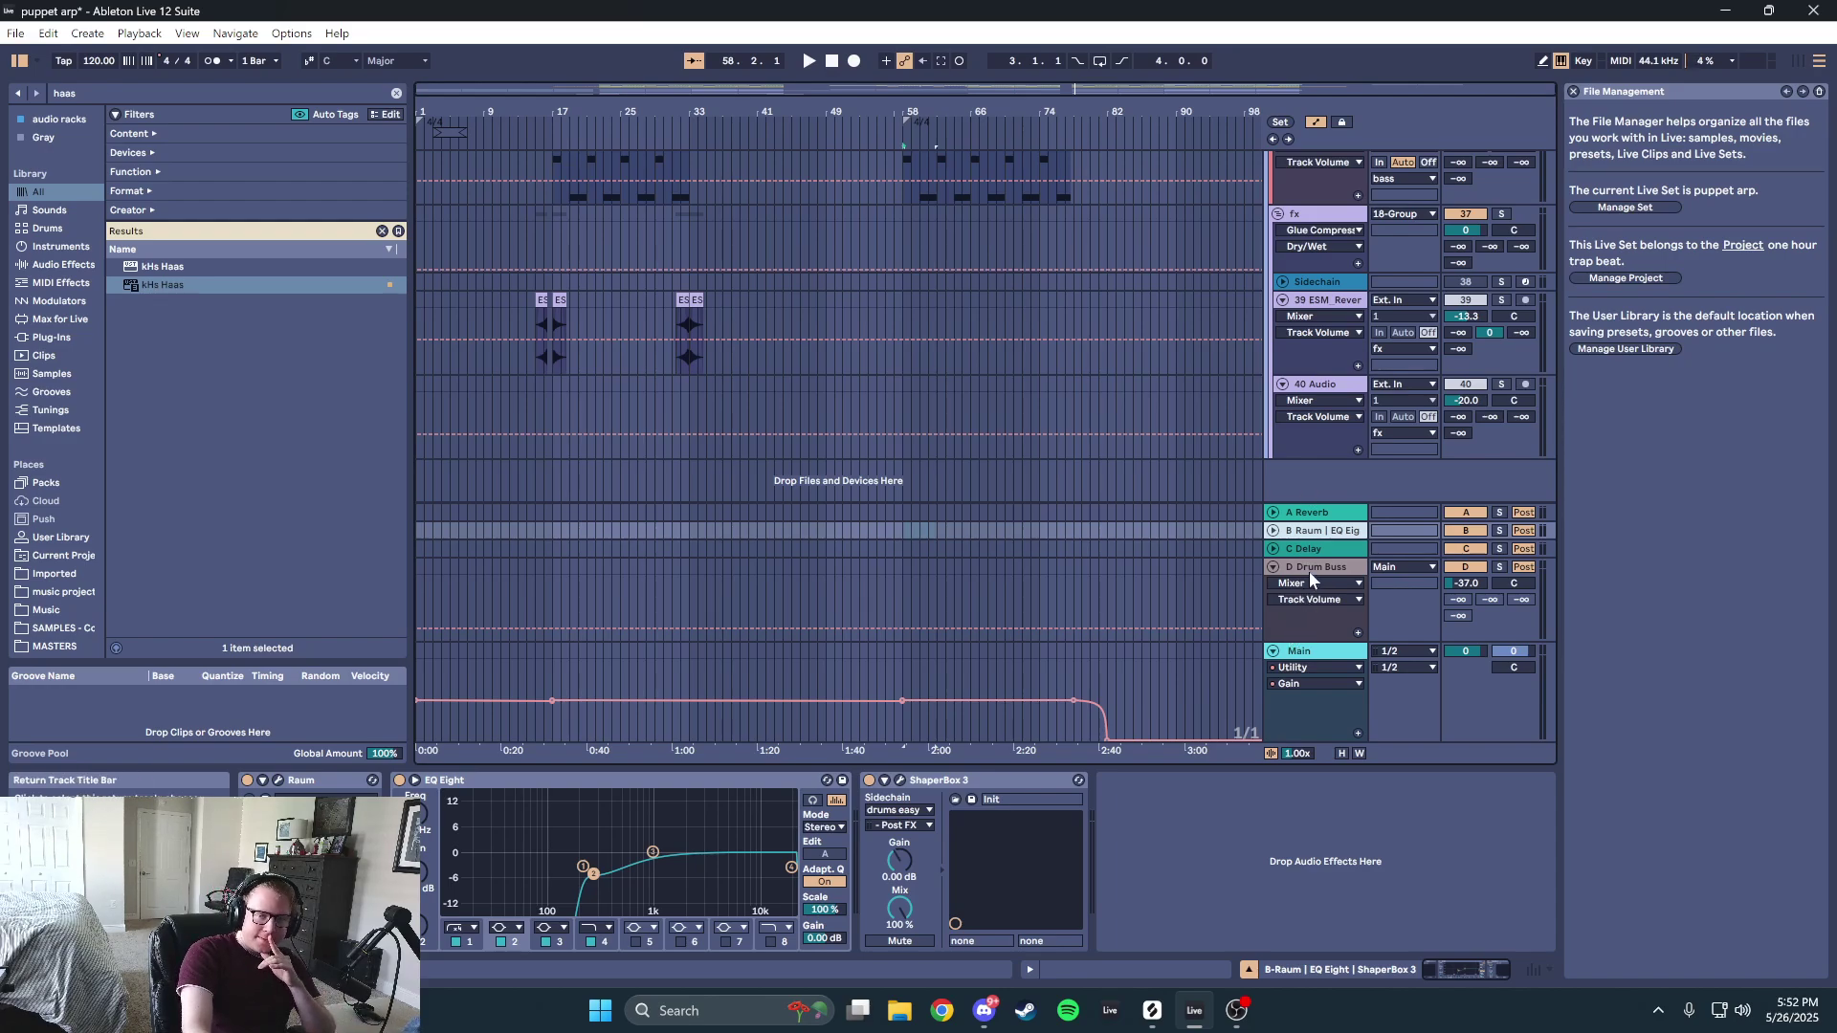
- Open Ozone 8 on the Main track and inspect the Equalizer's band 7 and the Exciter settings
left_click(1012, 736)
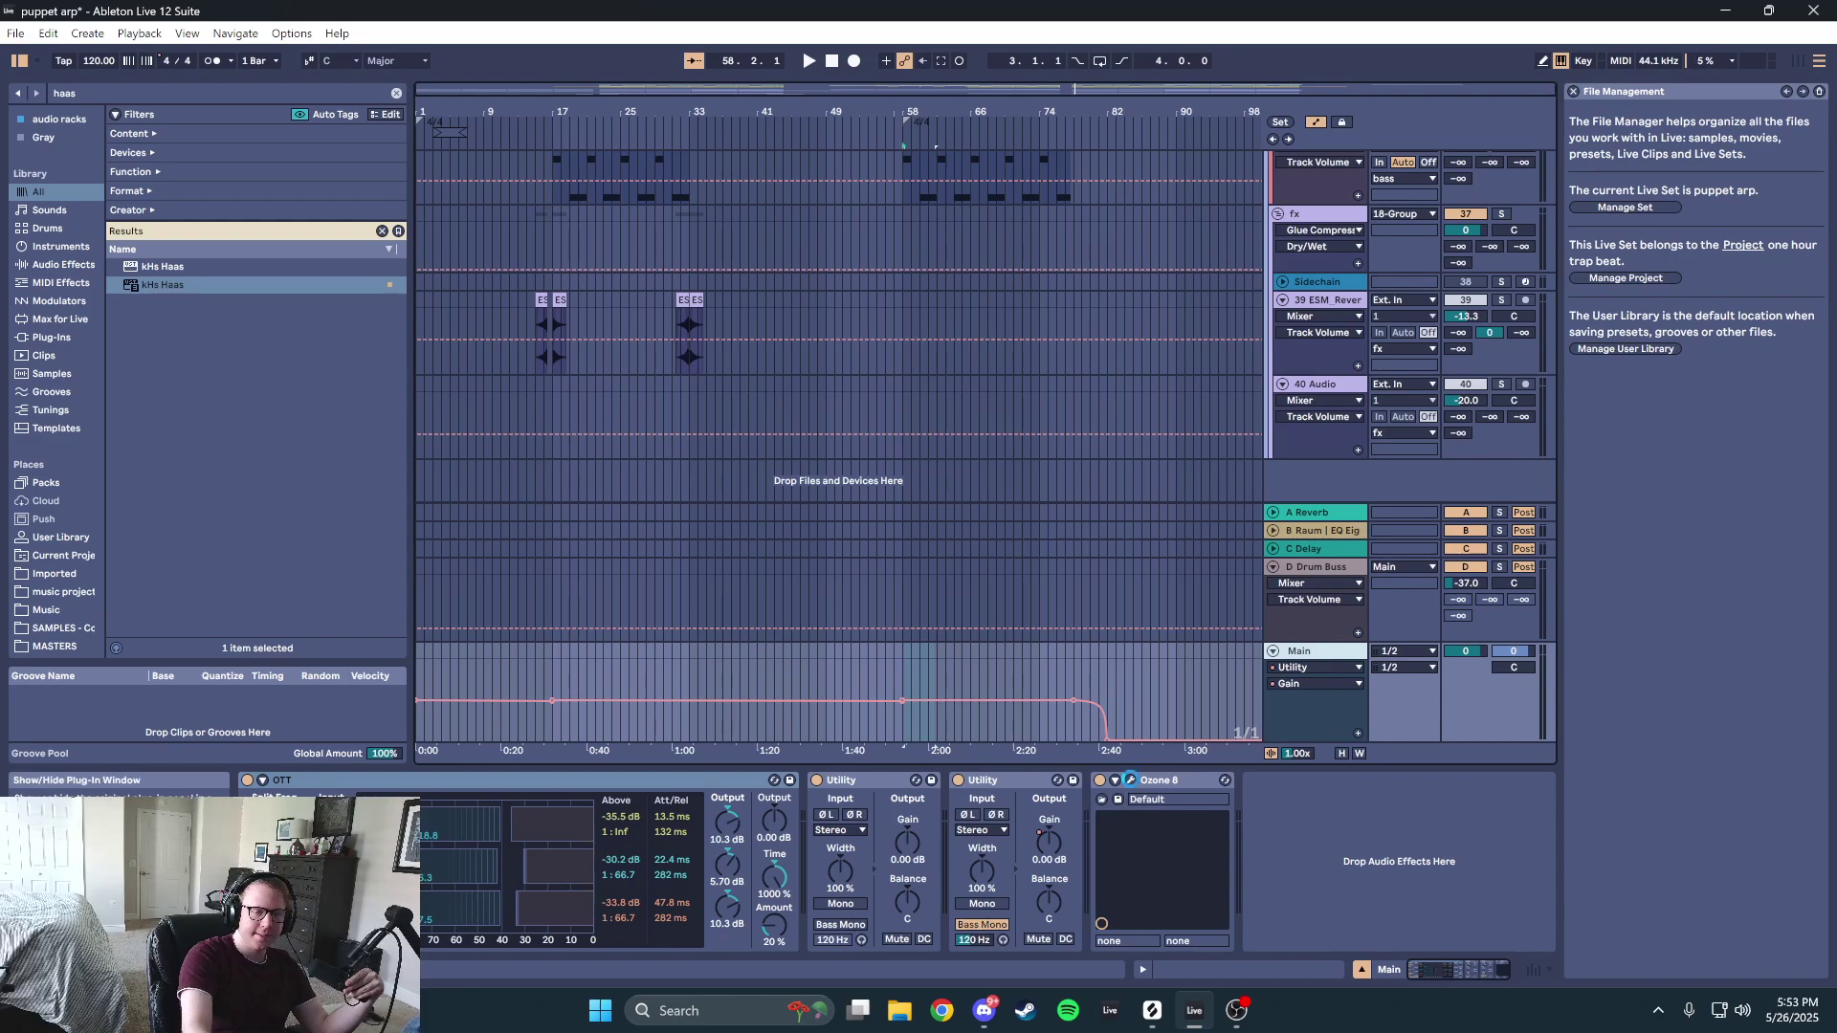
left_click(1130, 780)
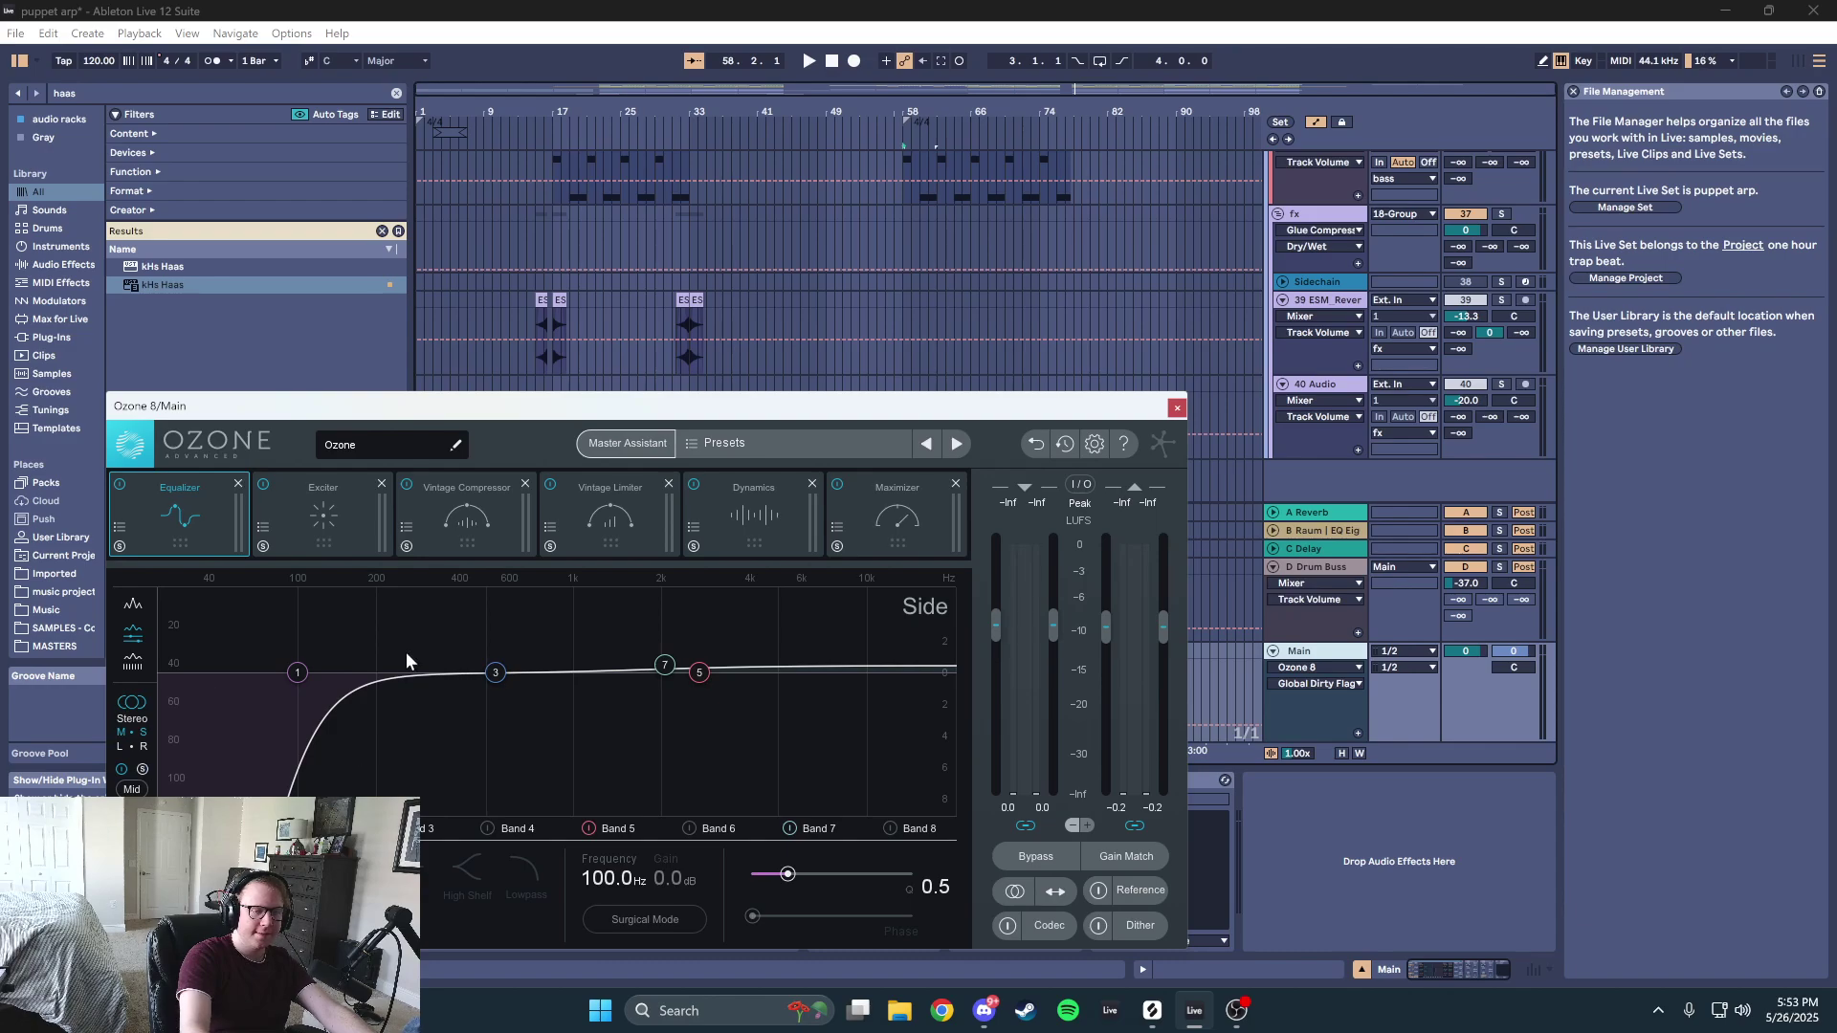
left_click(661, 670)
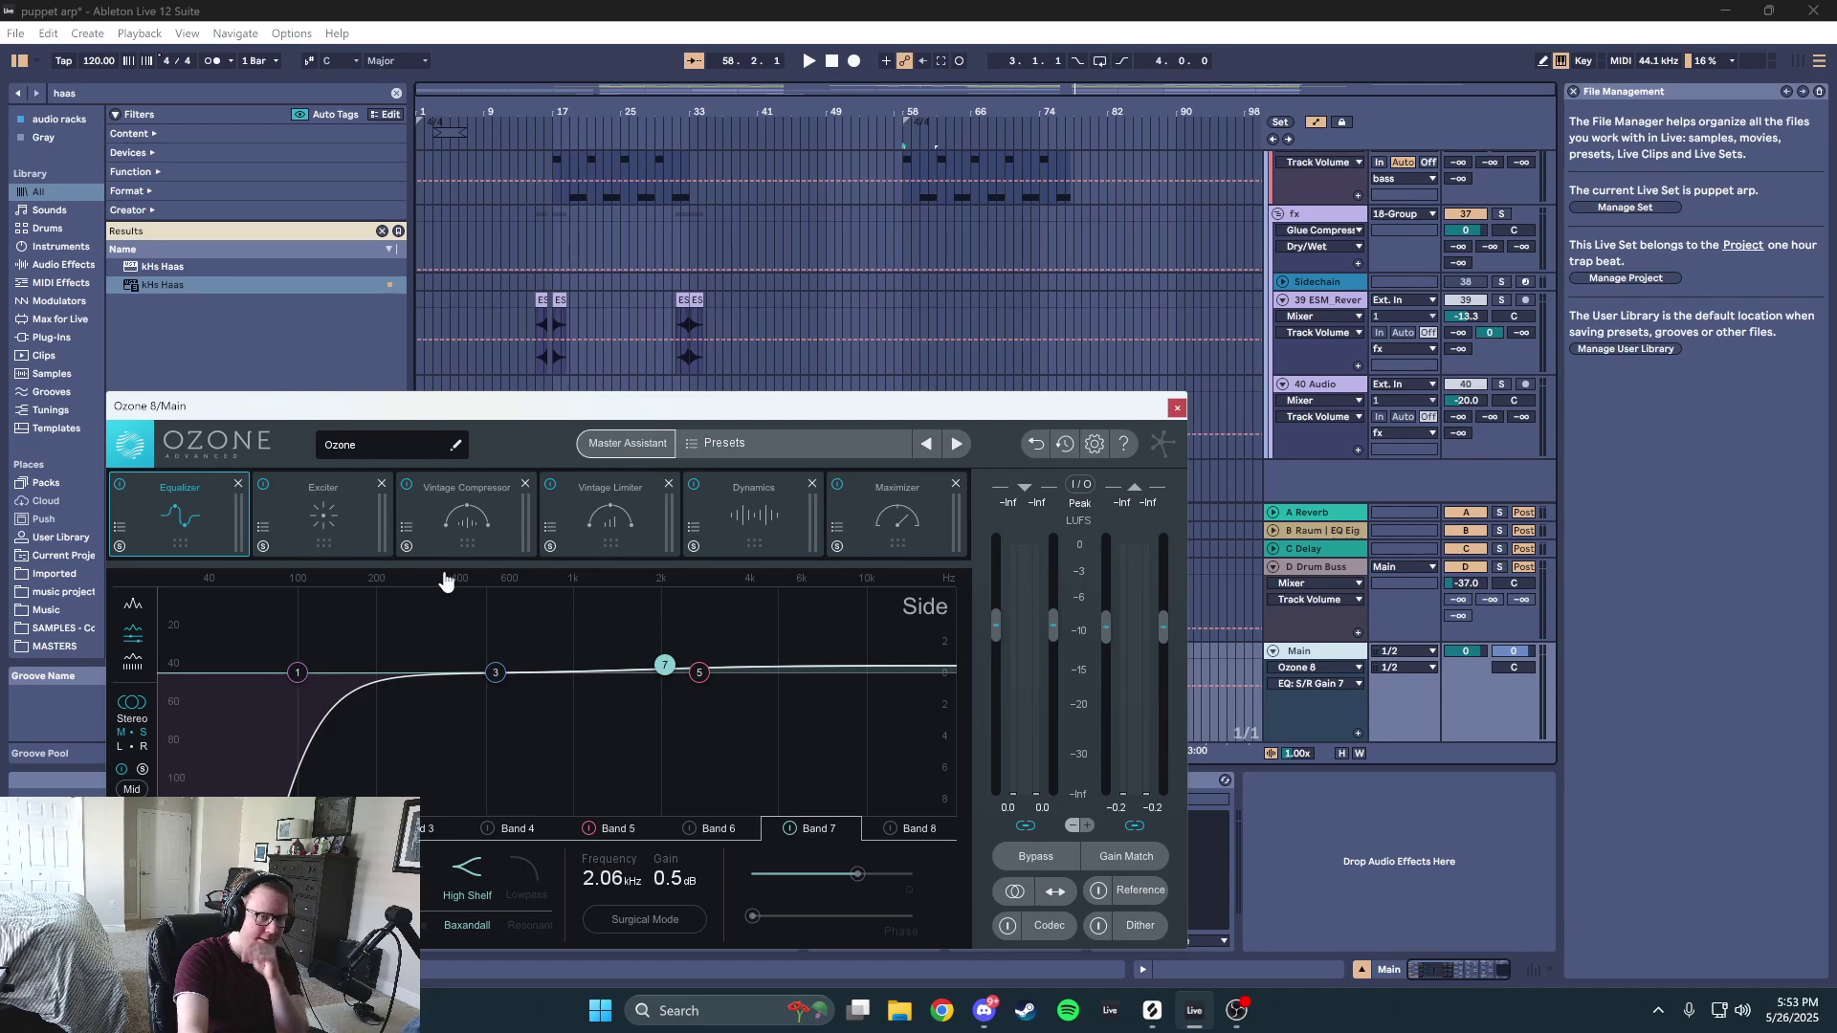
left_click(353, 513)
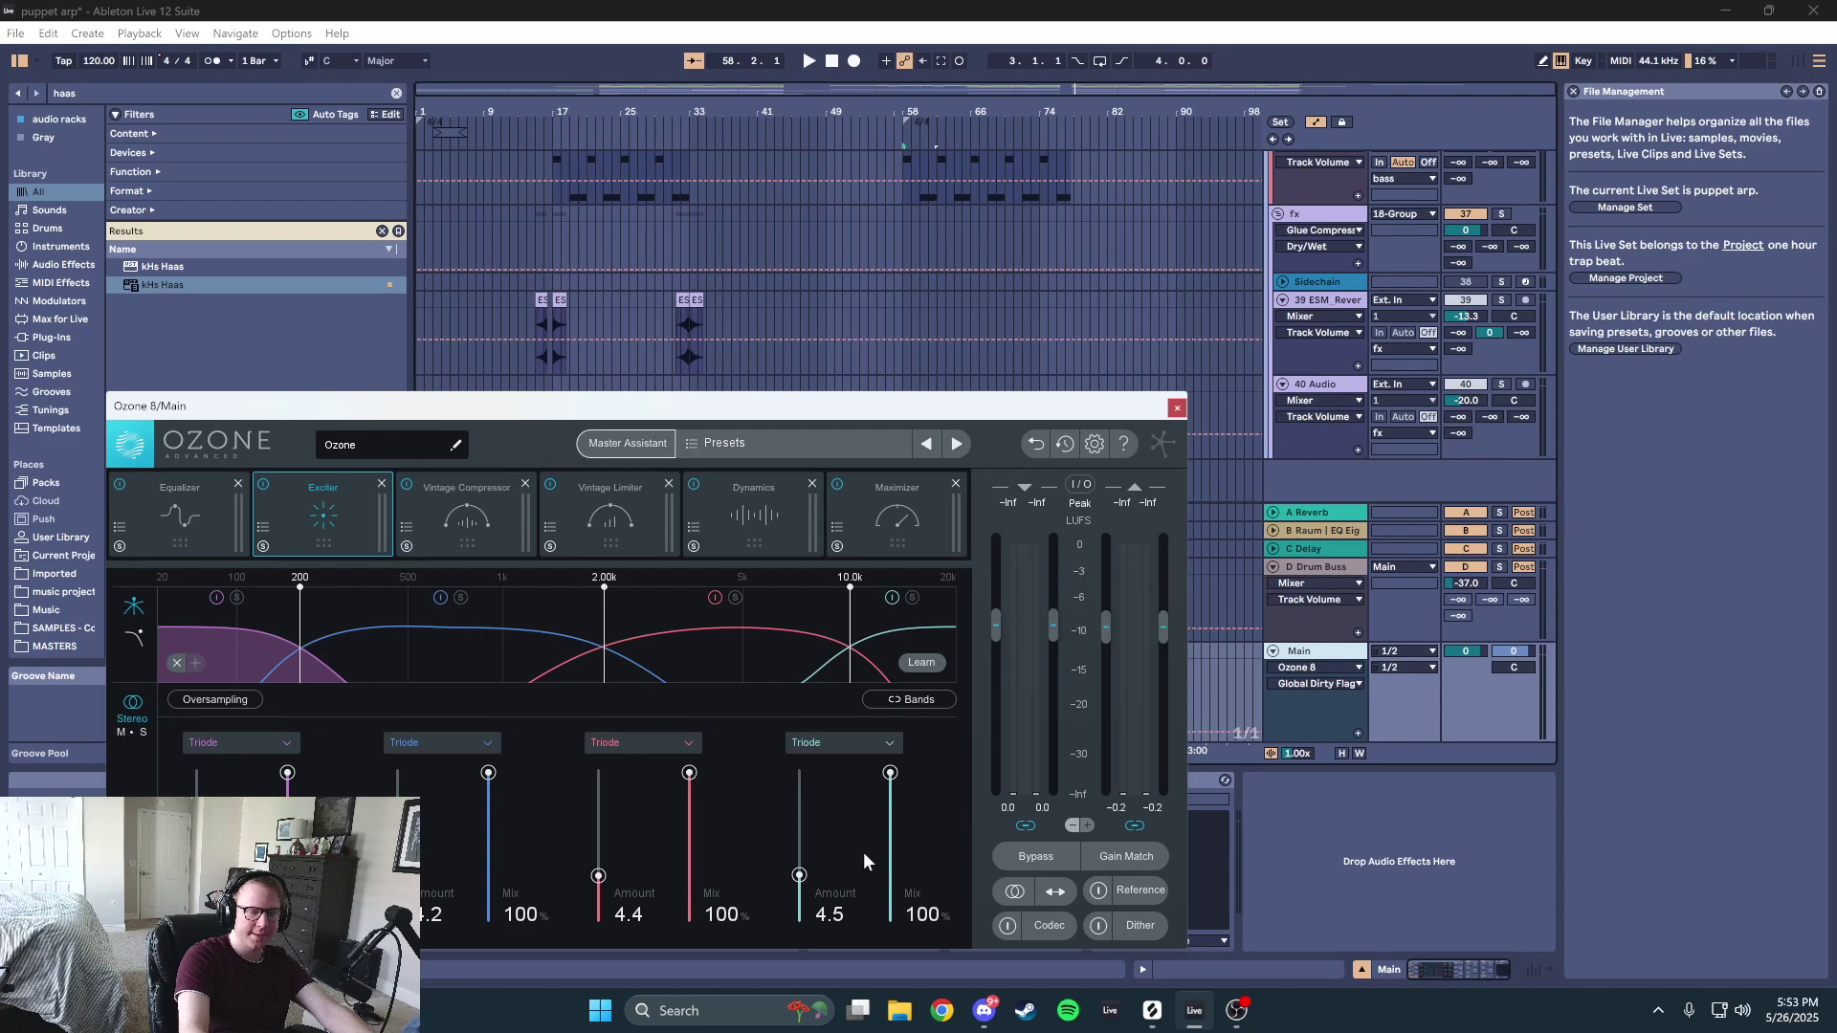
- Inspect Ozone 8's Vintage Compressor and Vintage Limiter settings while playing from bar 58
left_click(466, 521)
left_click(390, 507)
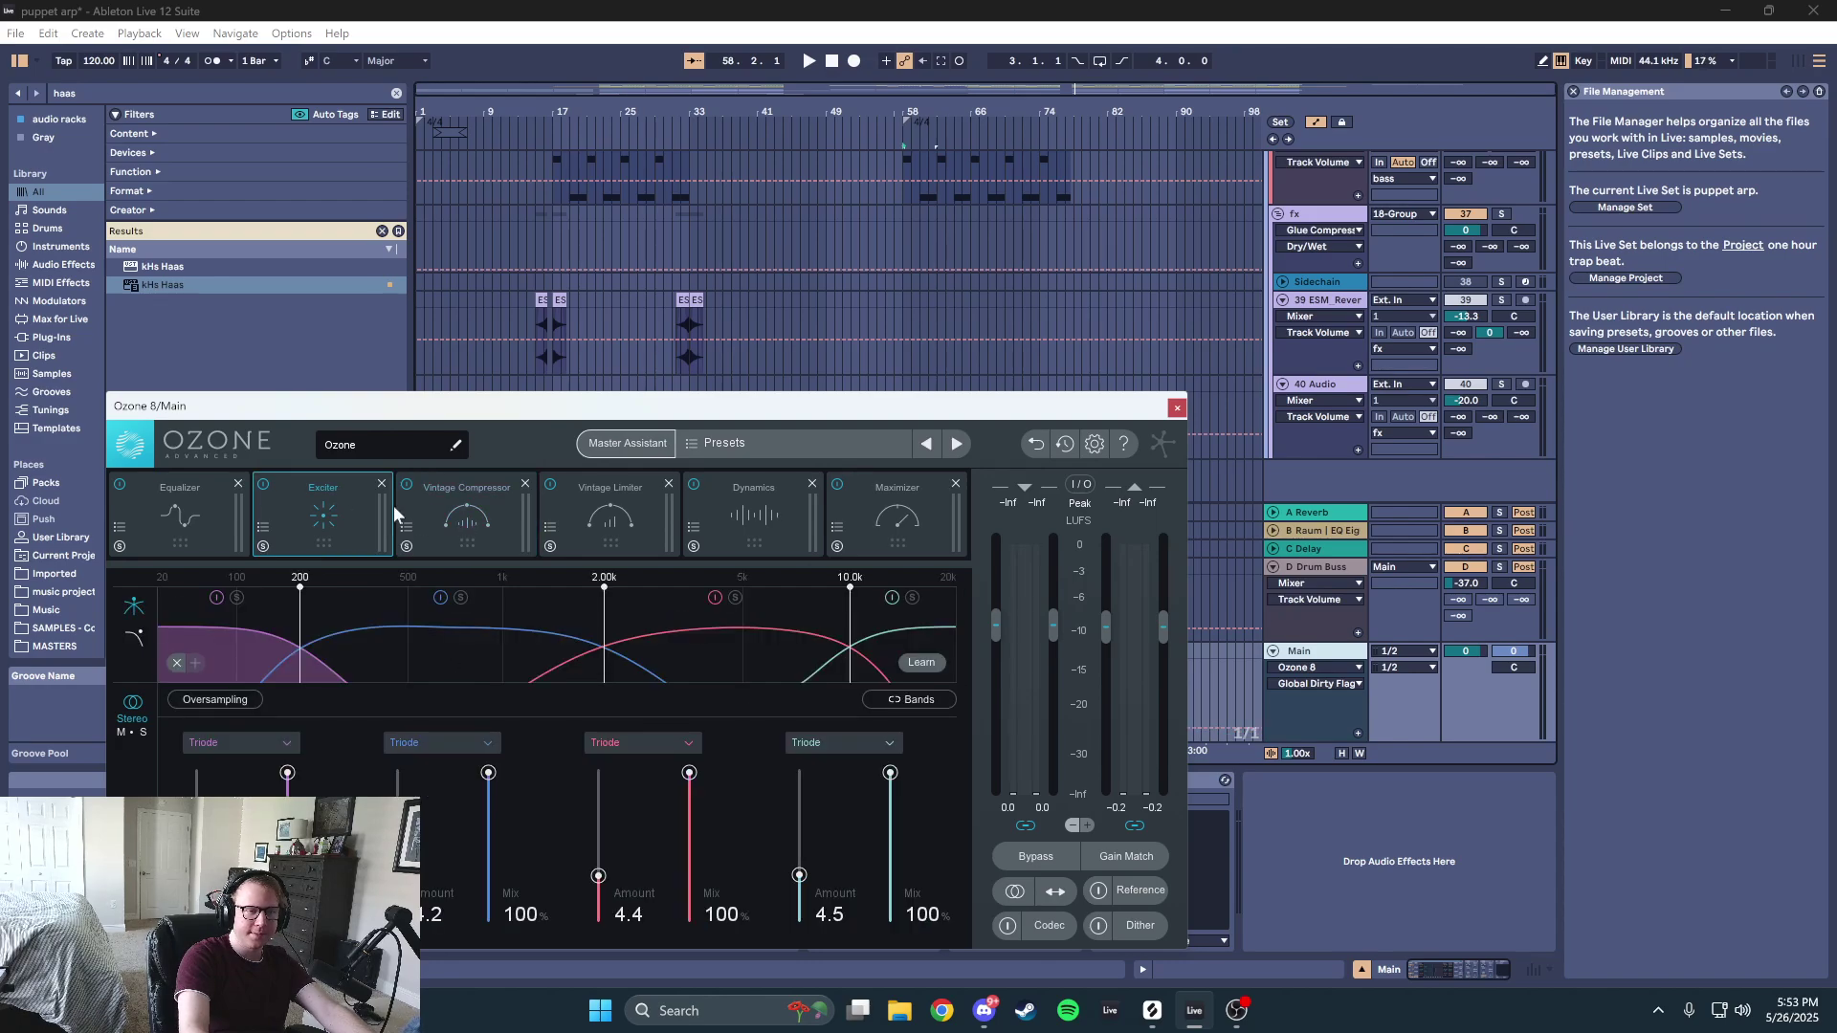
left_click(459, 516)
key("space")
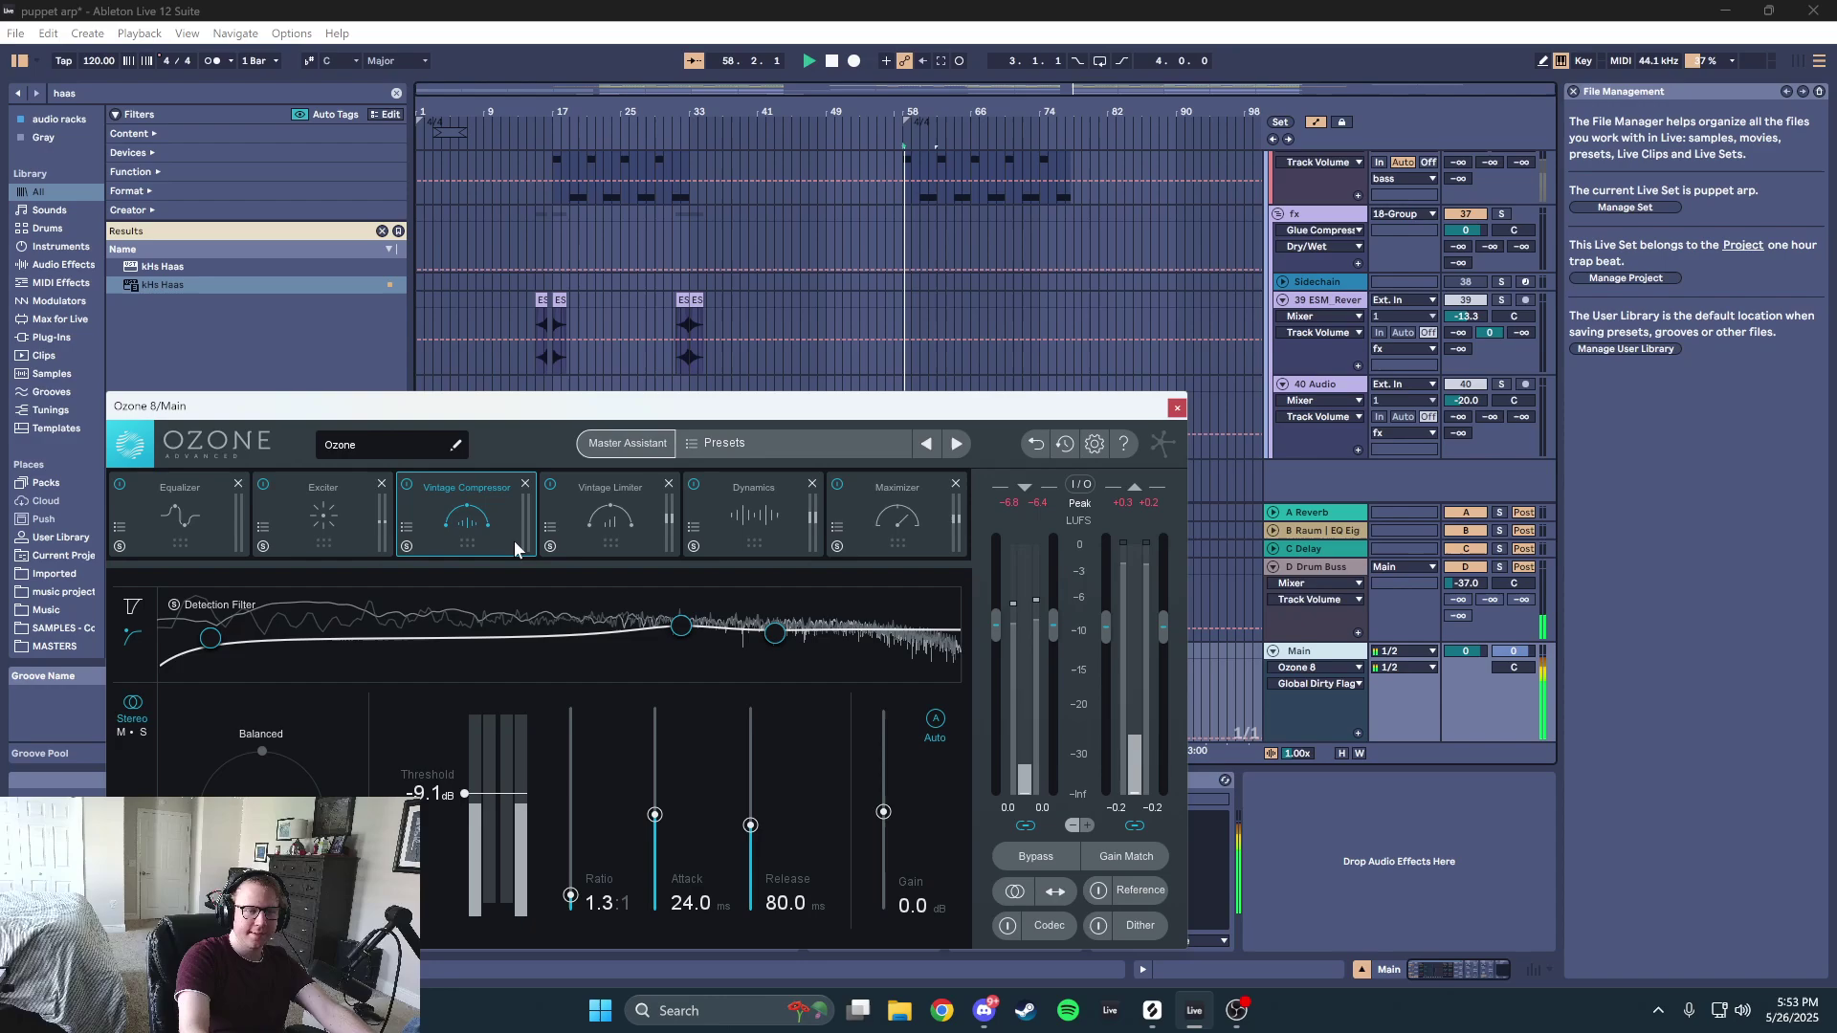
left_click(624, 538)
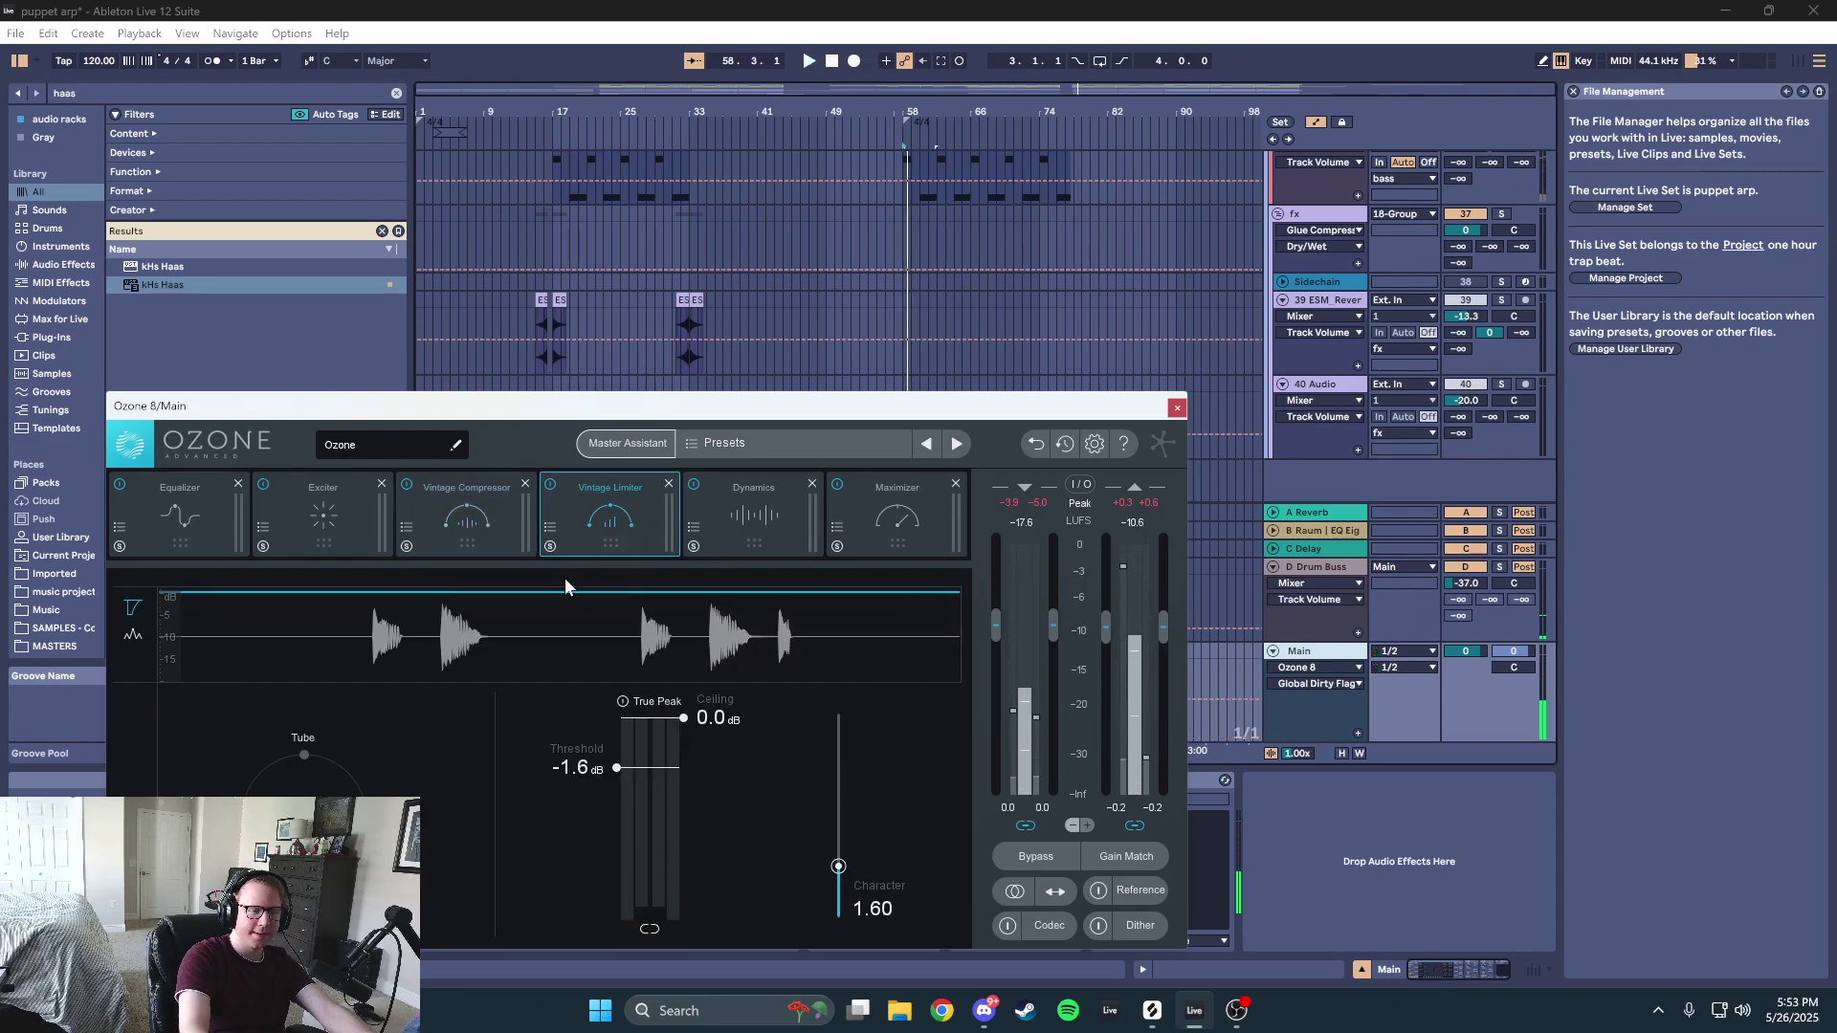
left_click(491, 509)
left_click(603, 519)
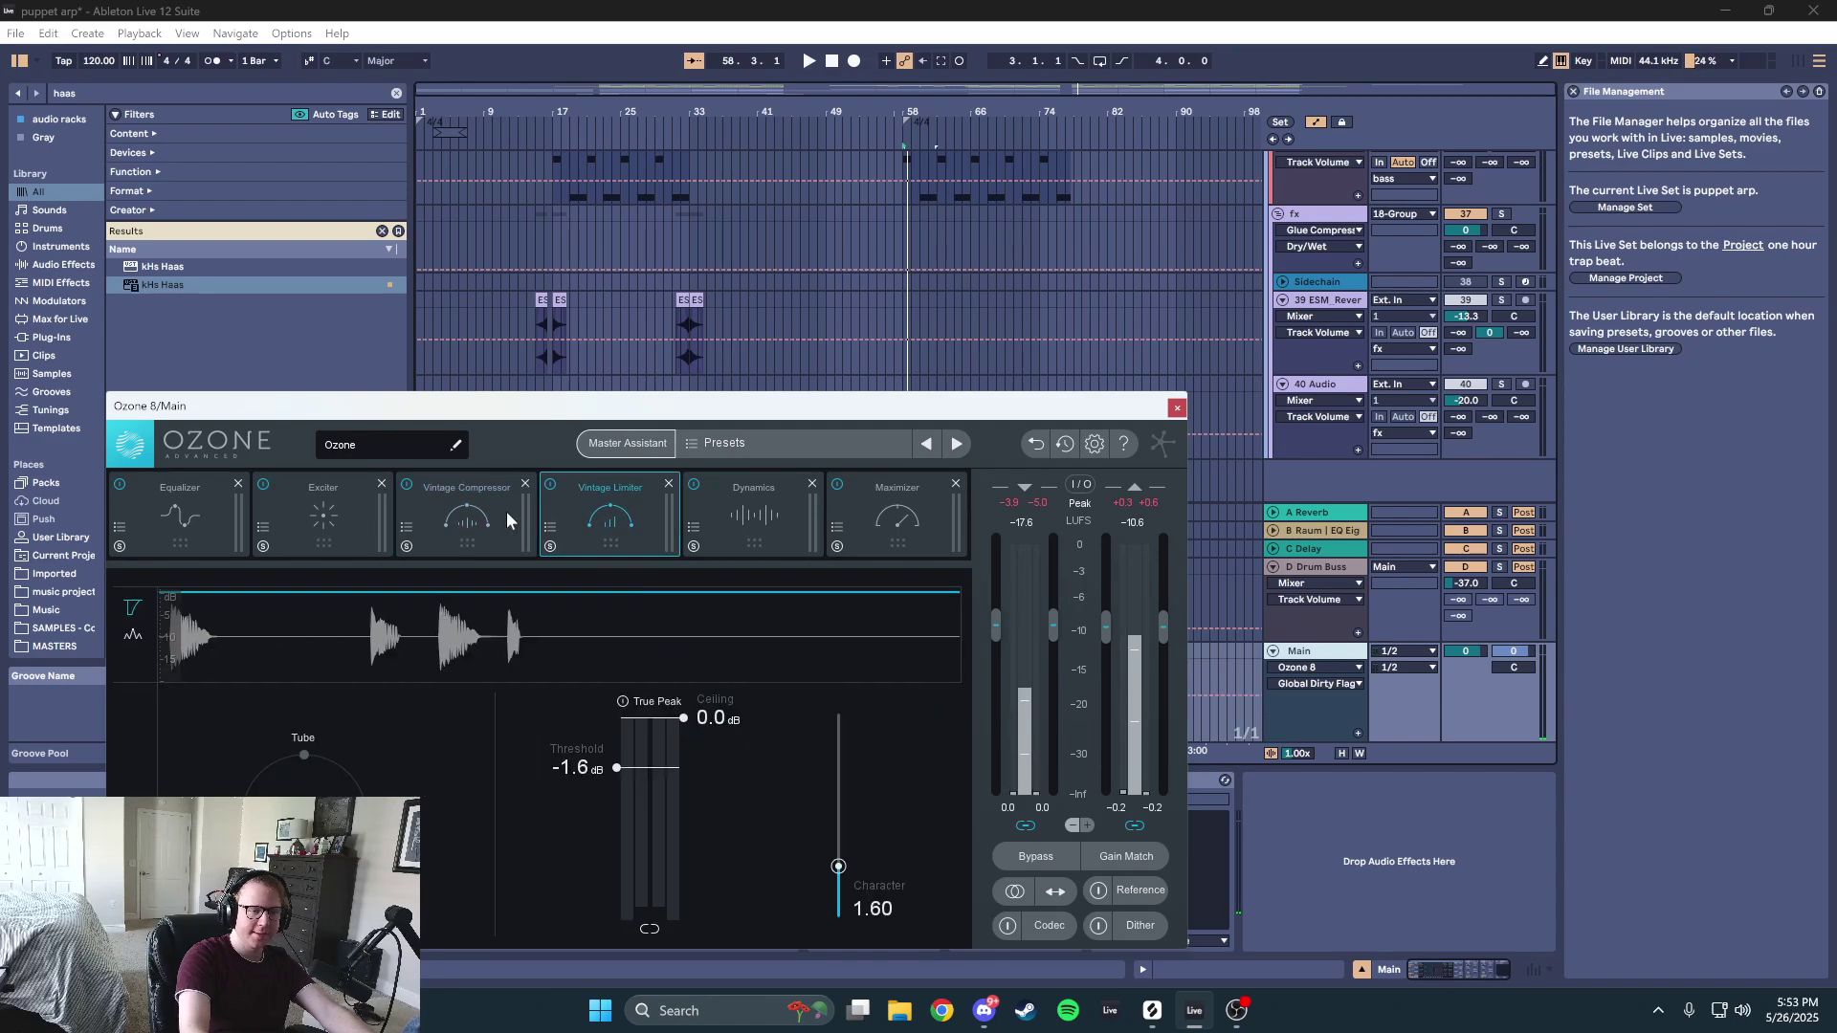
- Open Ozone 8's Dynamics module, look at its preset list and close the list
left_click(507, 511)
left_click(713, 526)
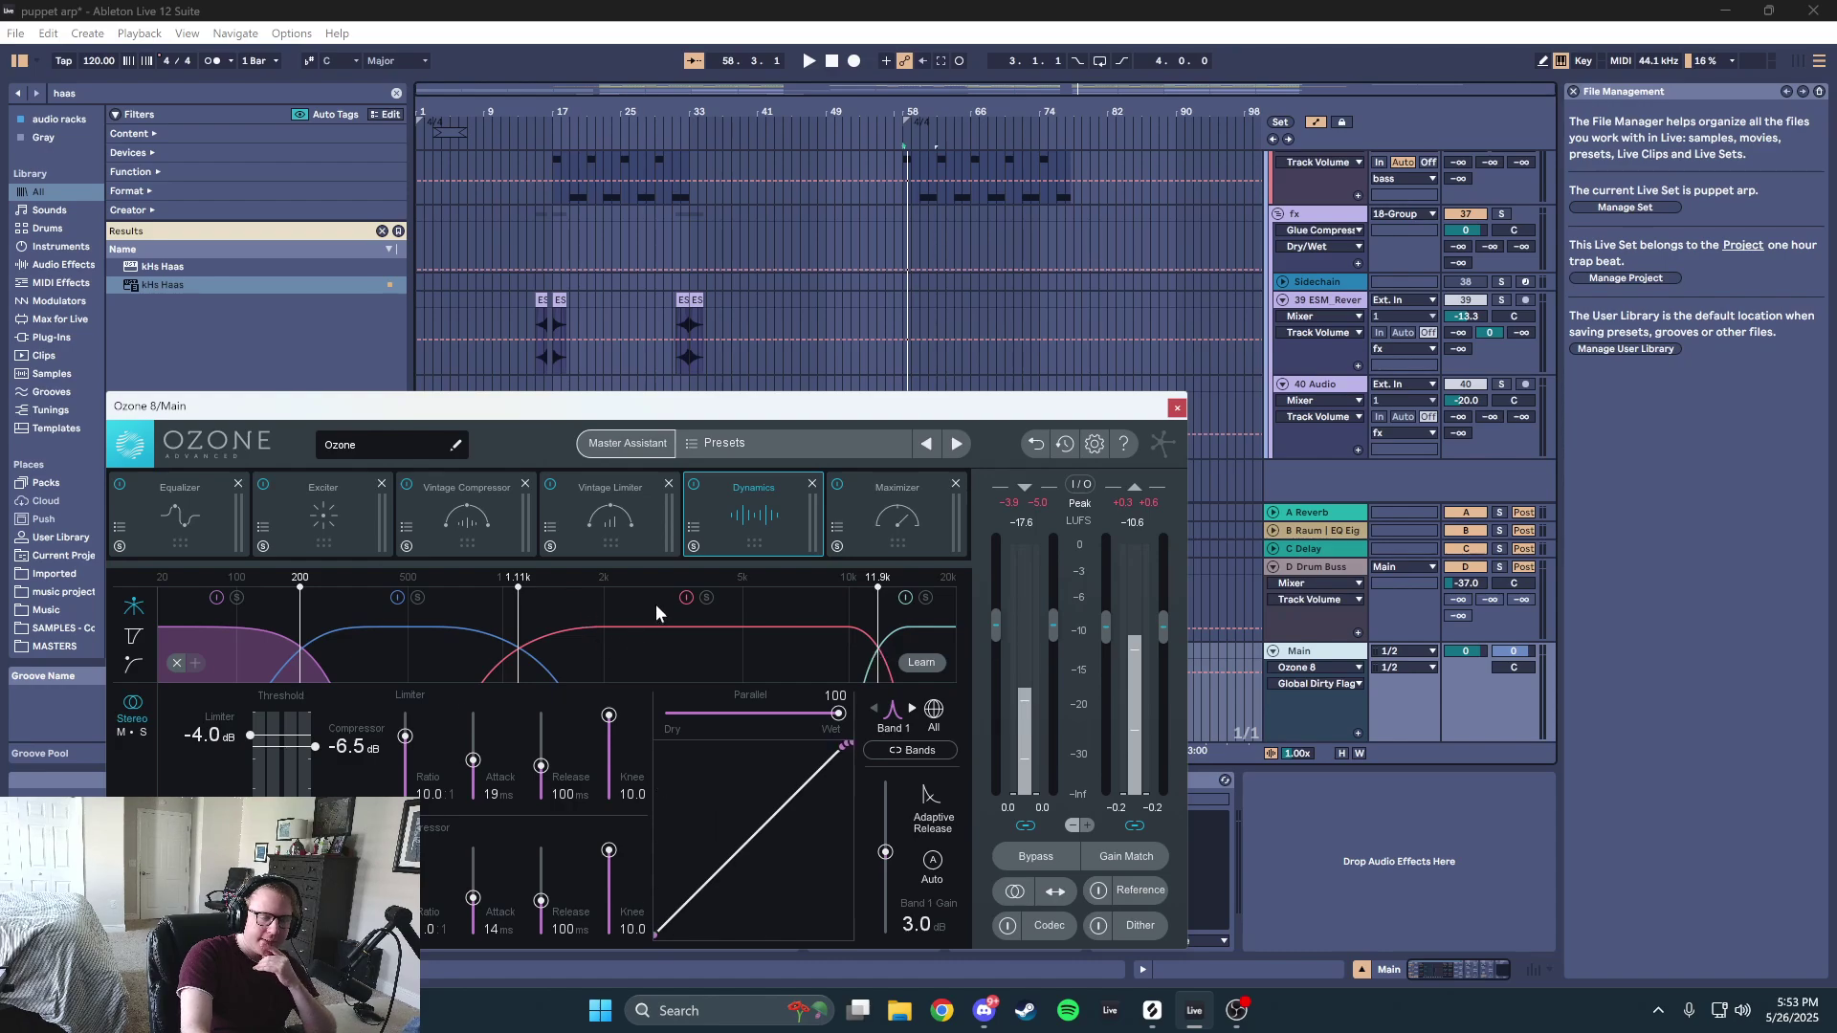
left_click(694, 526)
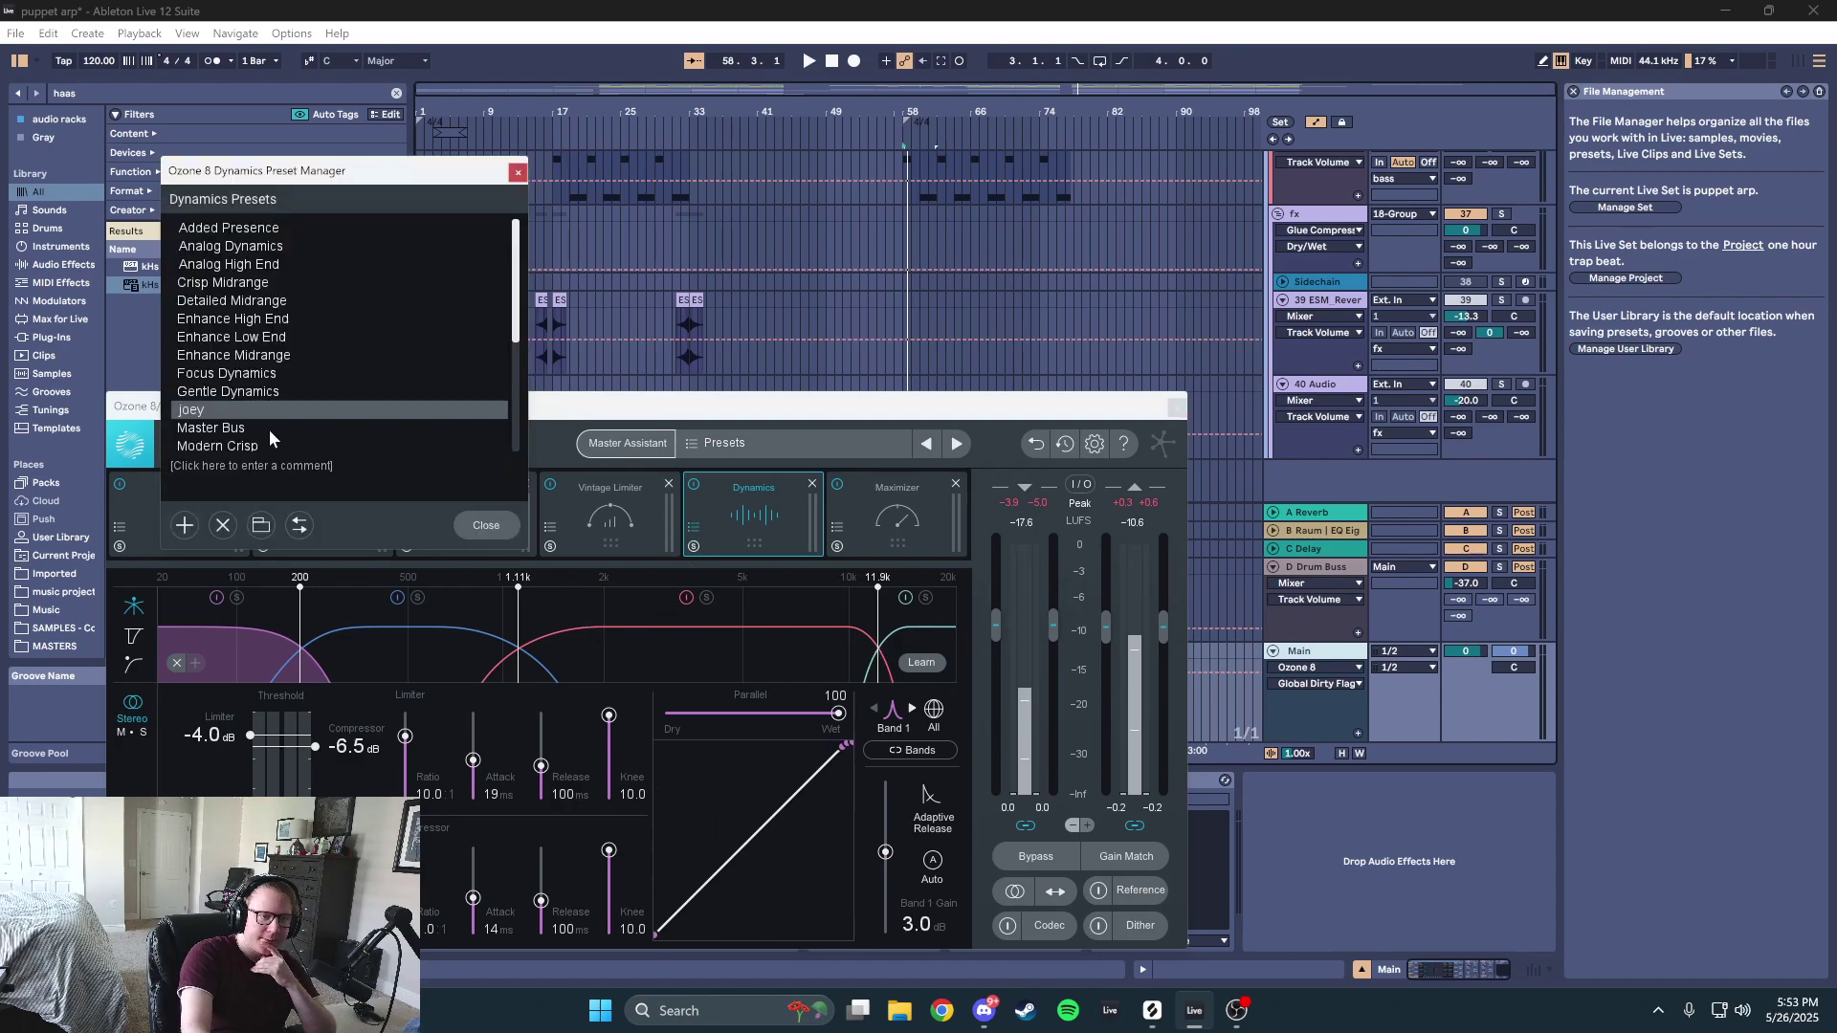
left_click(488, 524)
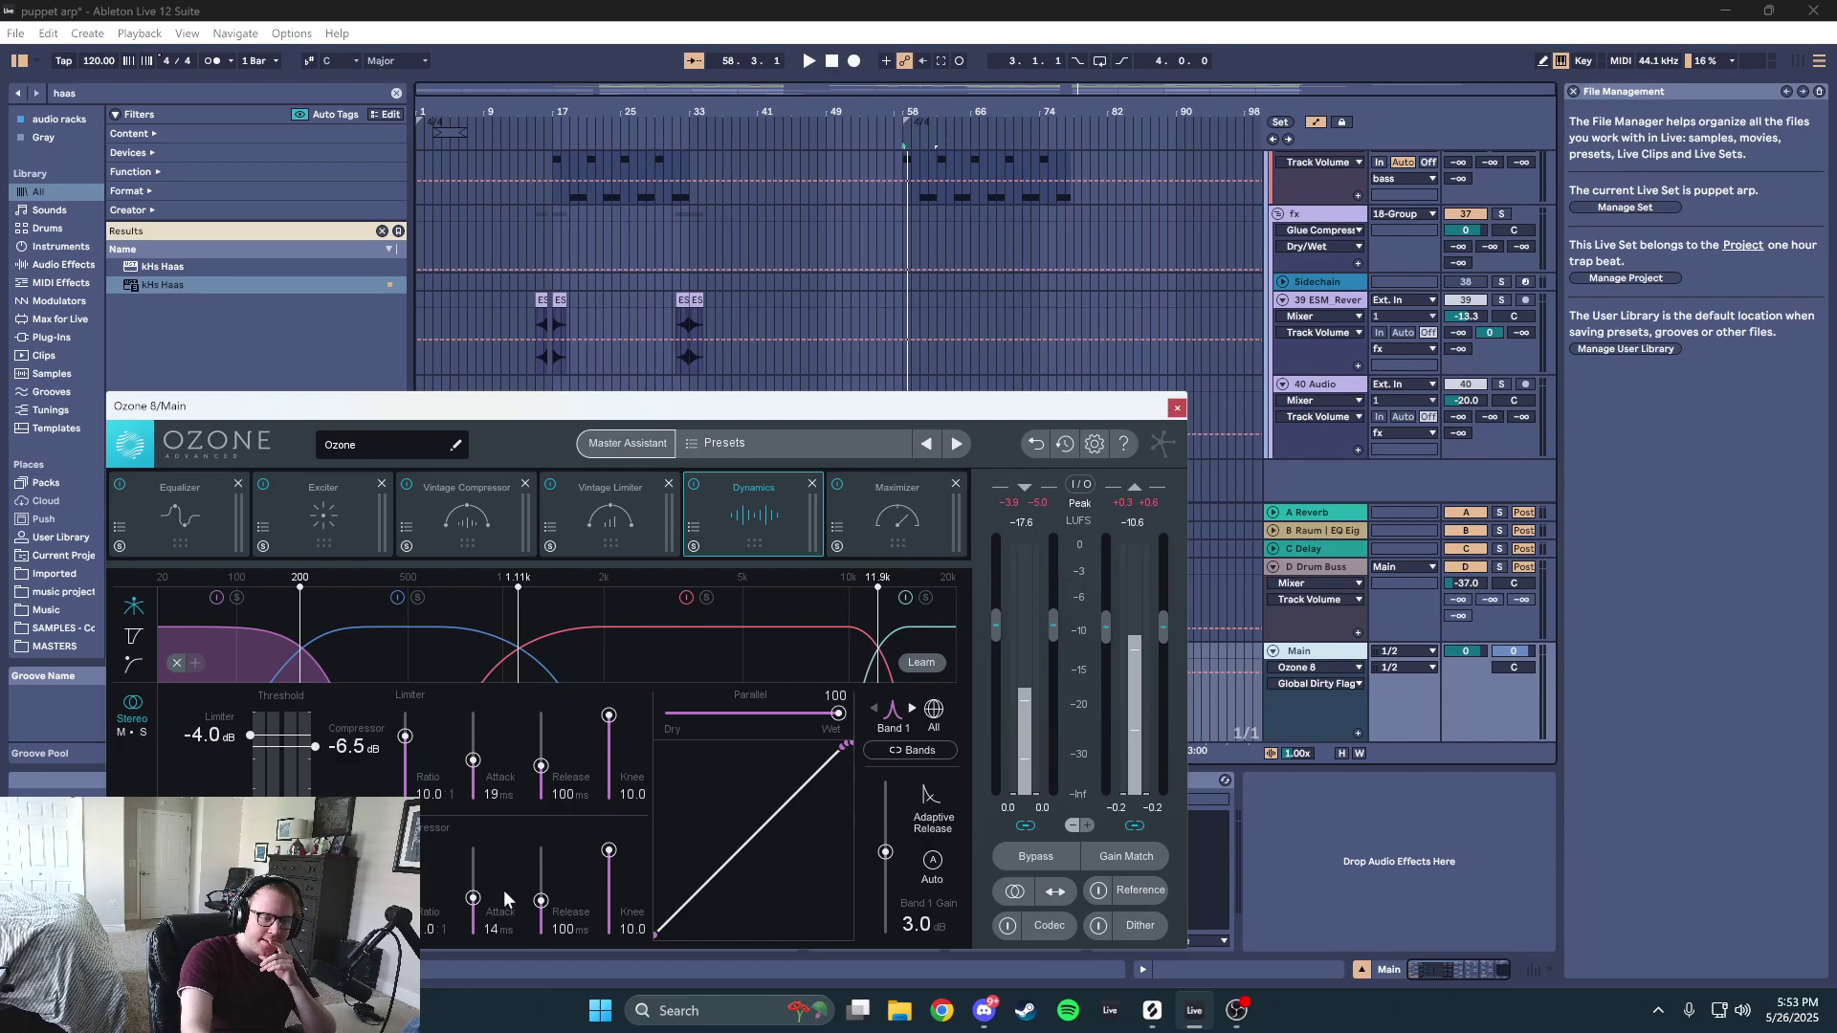
- Step through the Dynamics module's frequency bands and inspect their limiter and compressor thresholds, ending on band 1
left_click(892, 641)
left_click(376, 651)
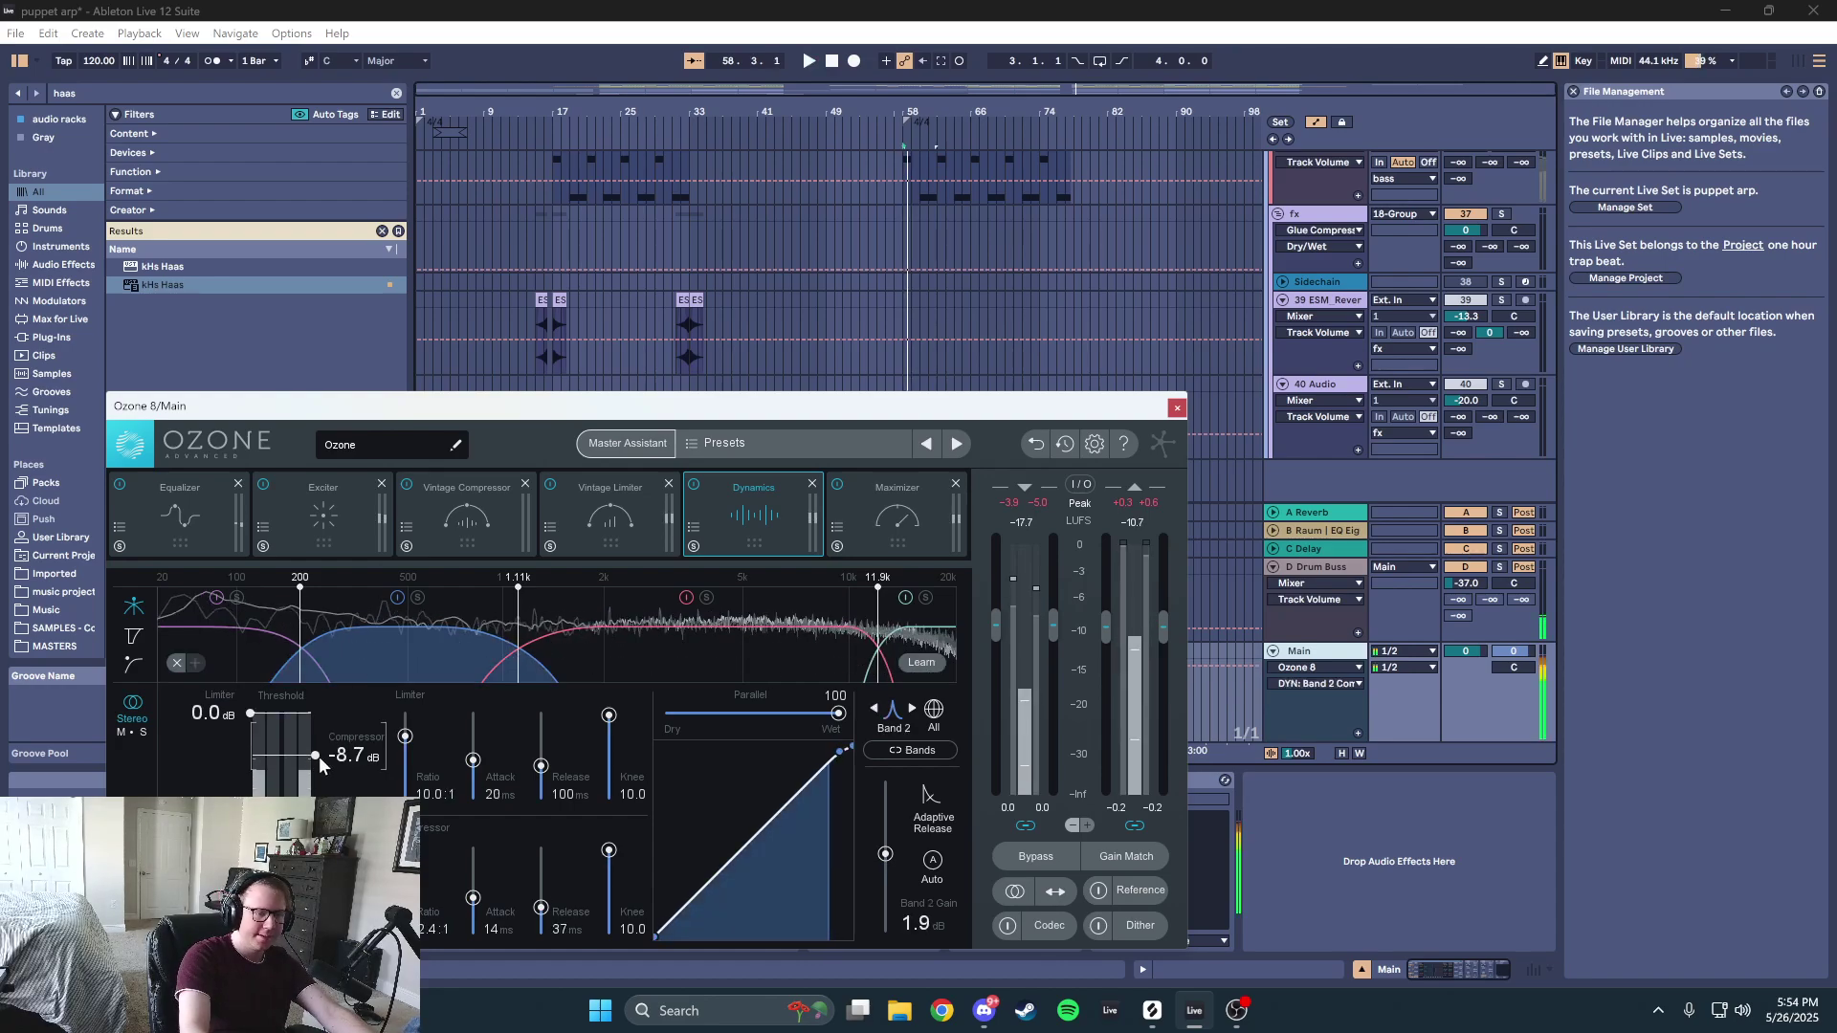
left_click_drag(319, 756, 291, 746)
left_click(239, 668)
left_click(536, 656)
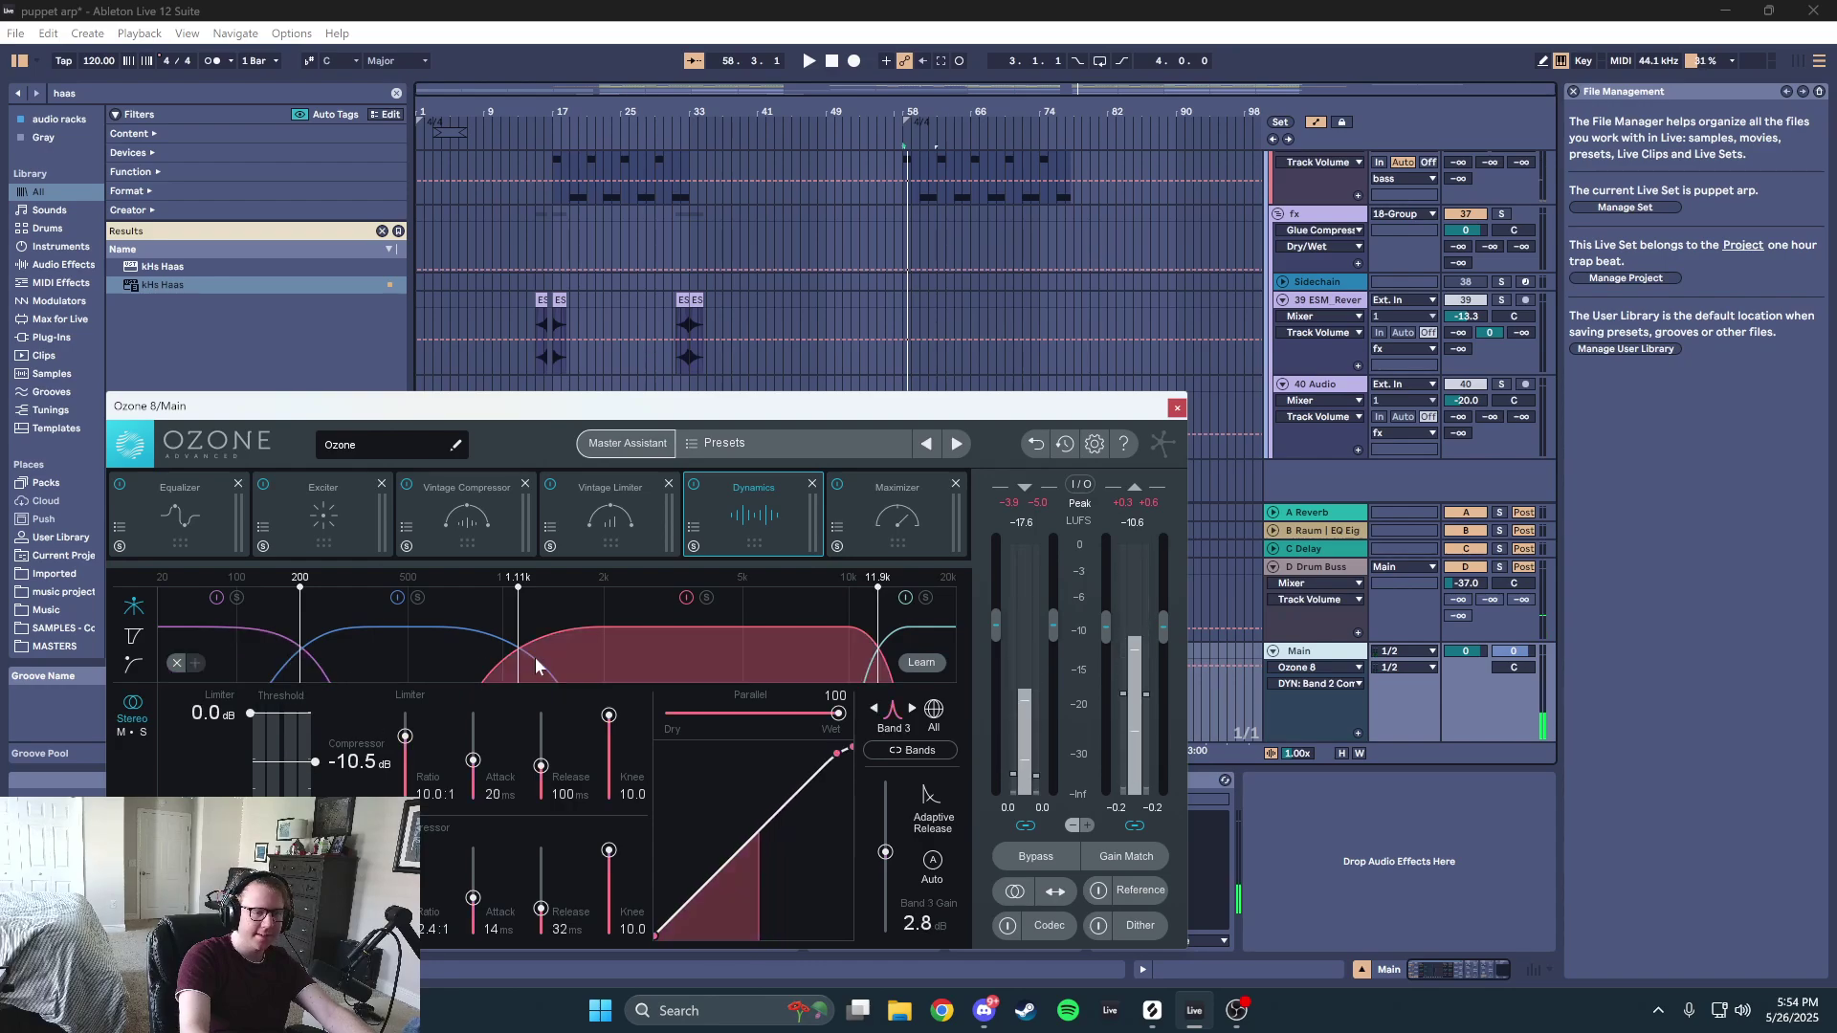
left_click(261, 654)
left_click(373, 656)
left_click(320, 662)
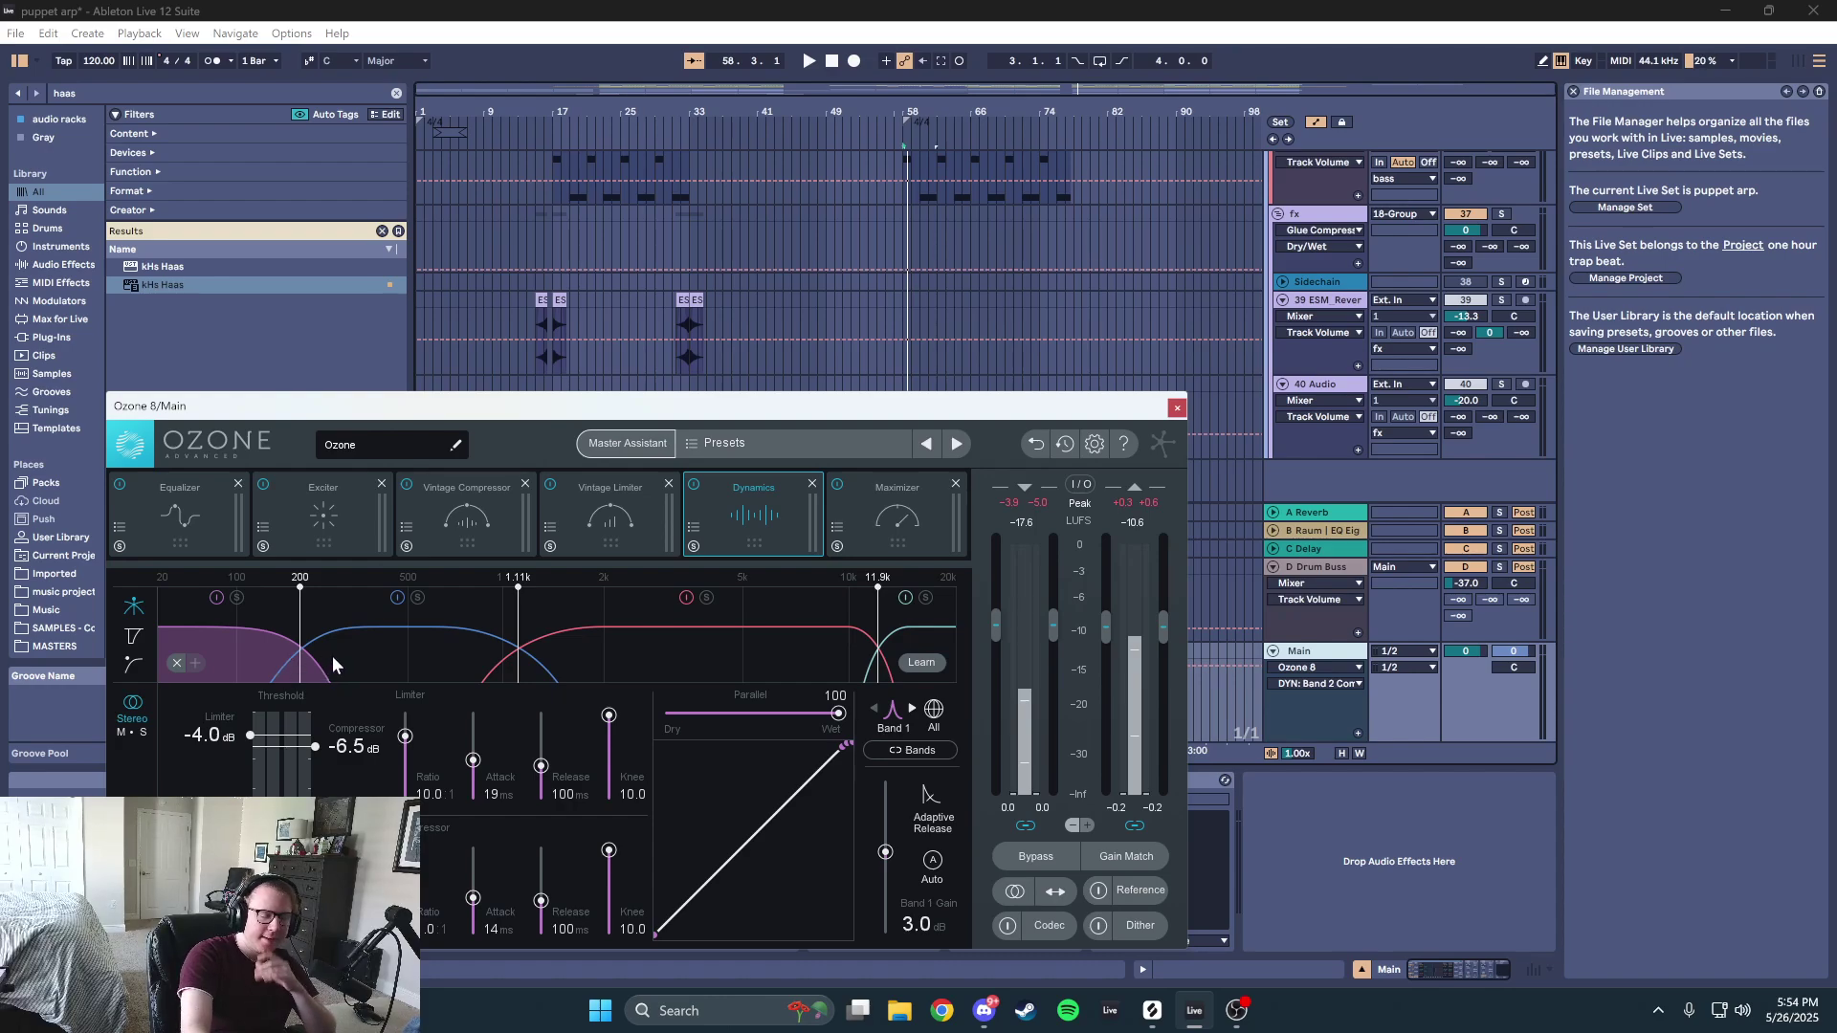
- Unsolo the D Drum Buss return, restart playback of the full mix from bar 58 and select the Main track
key("space")
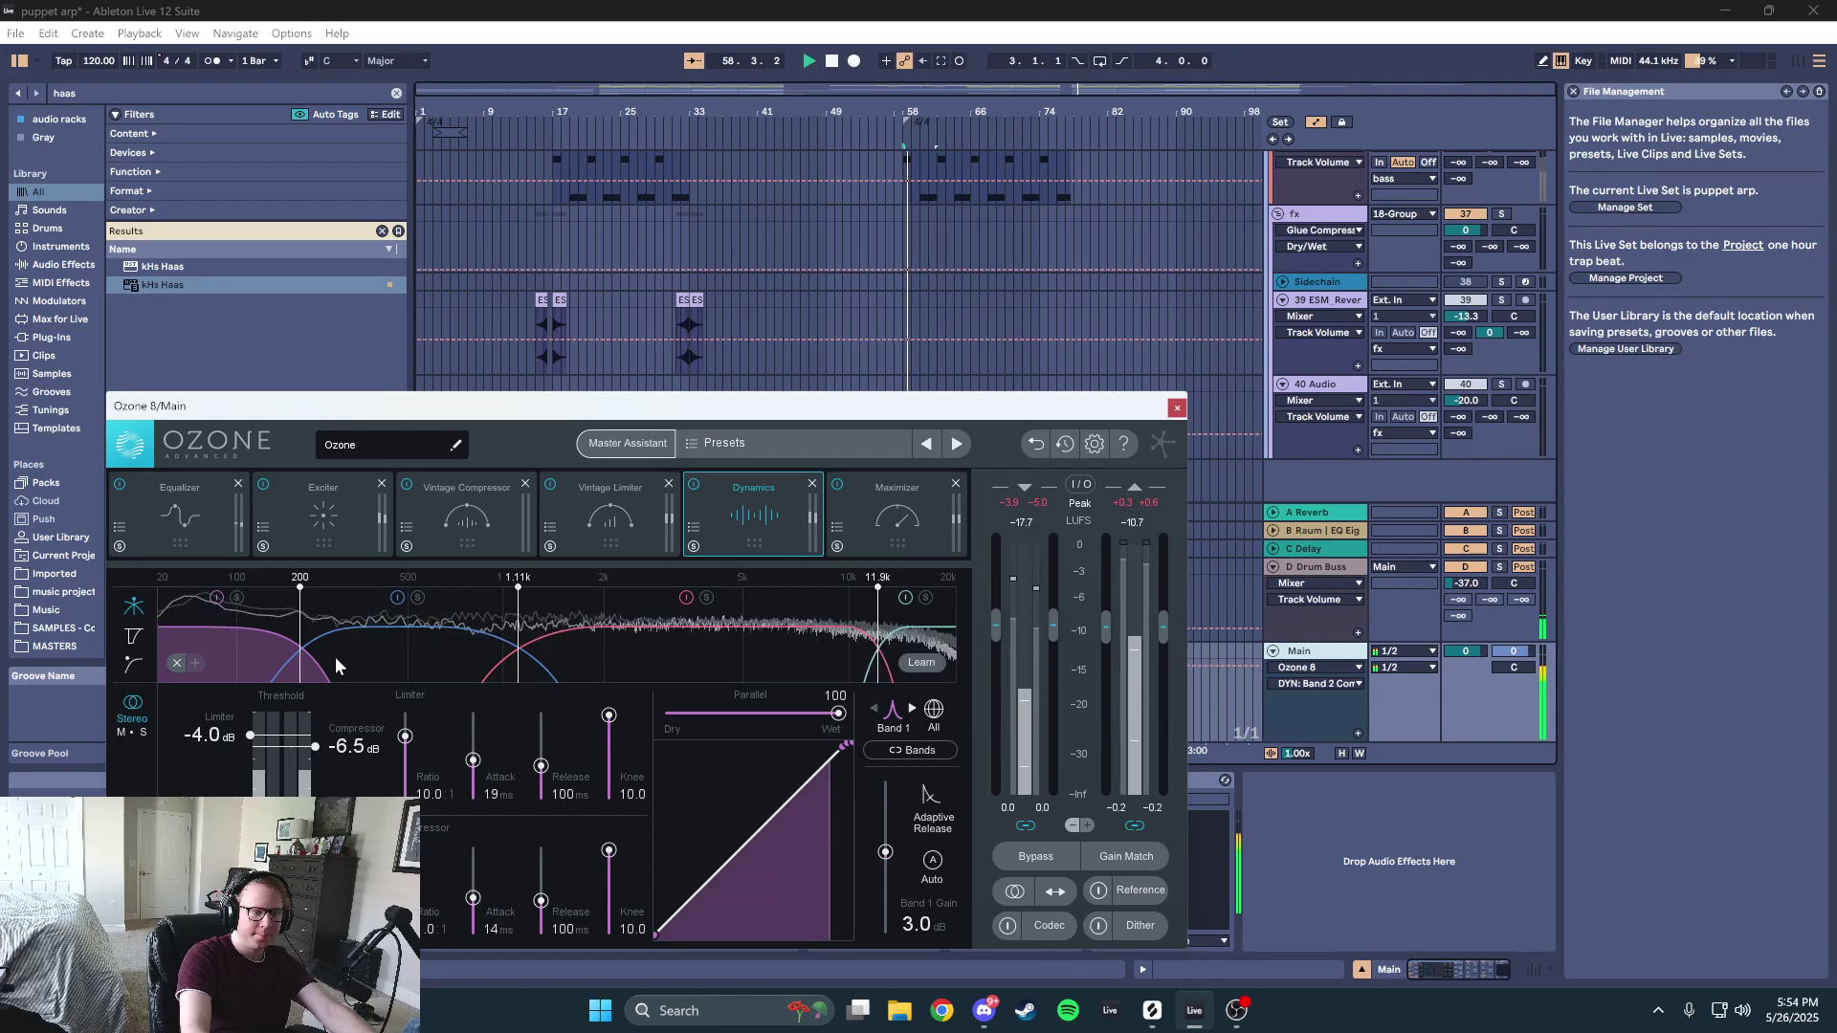
key("space")
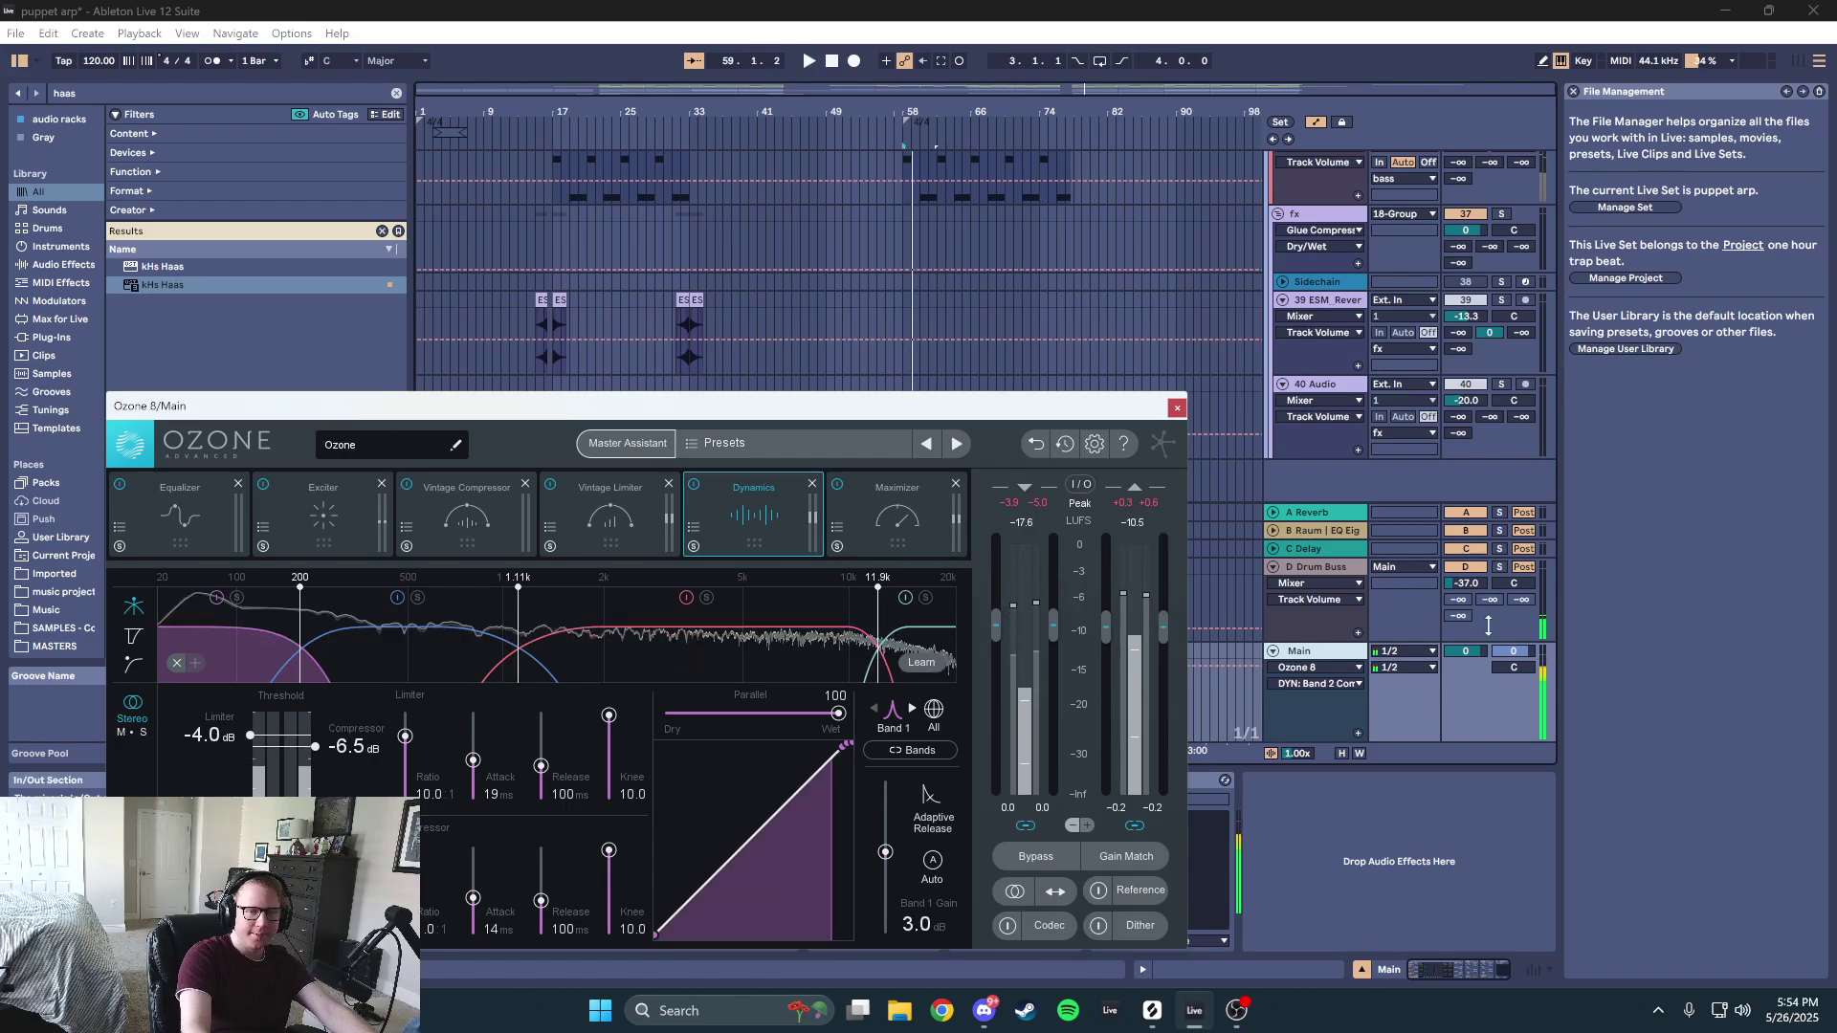
left_click(1500, 566)
key("space")
left_click(1321, 656)
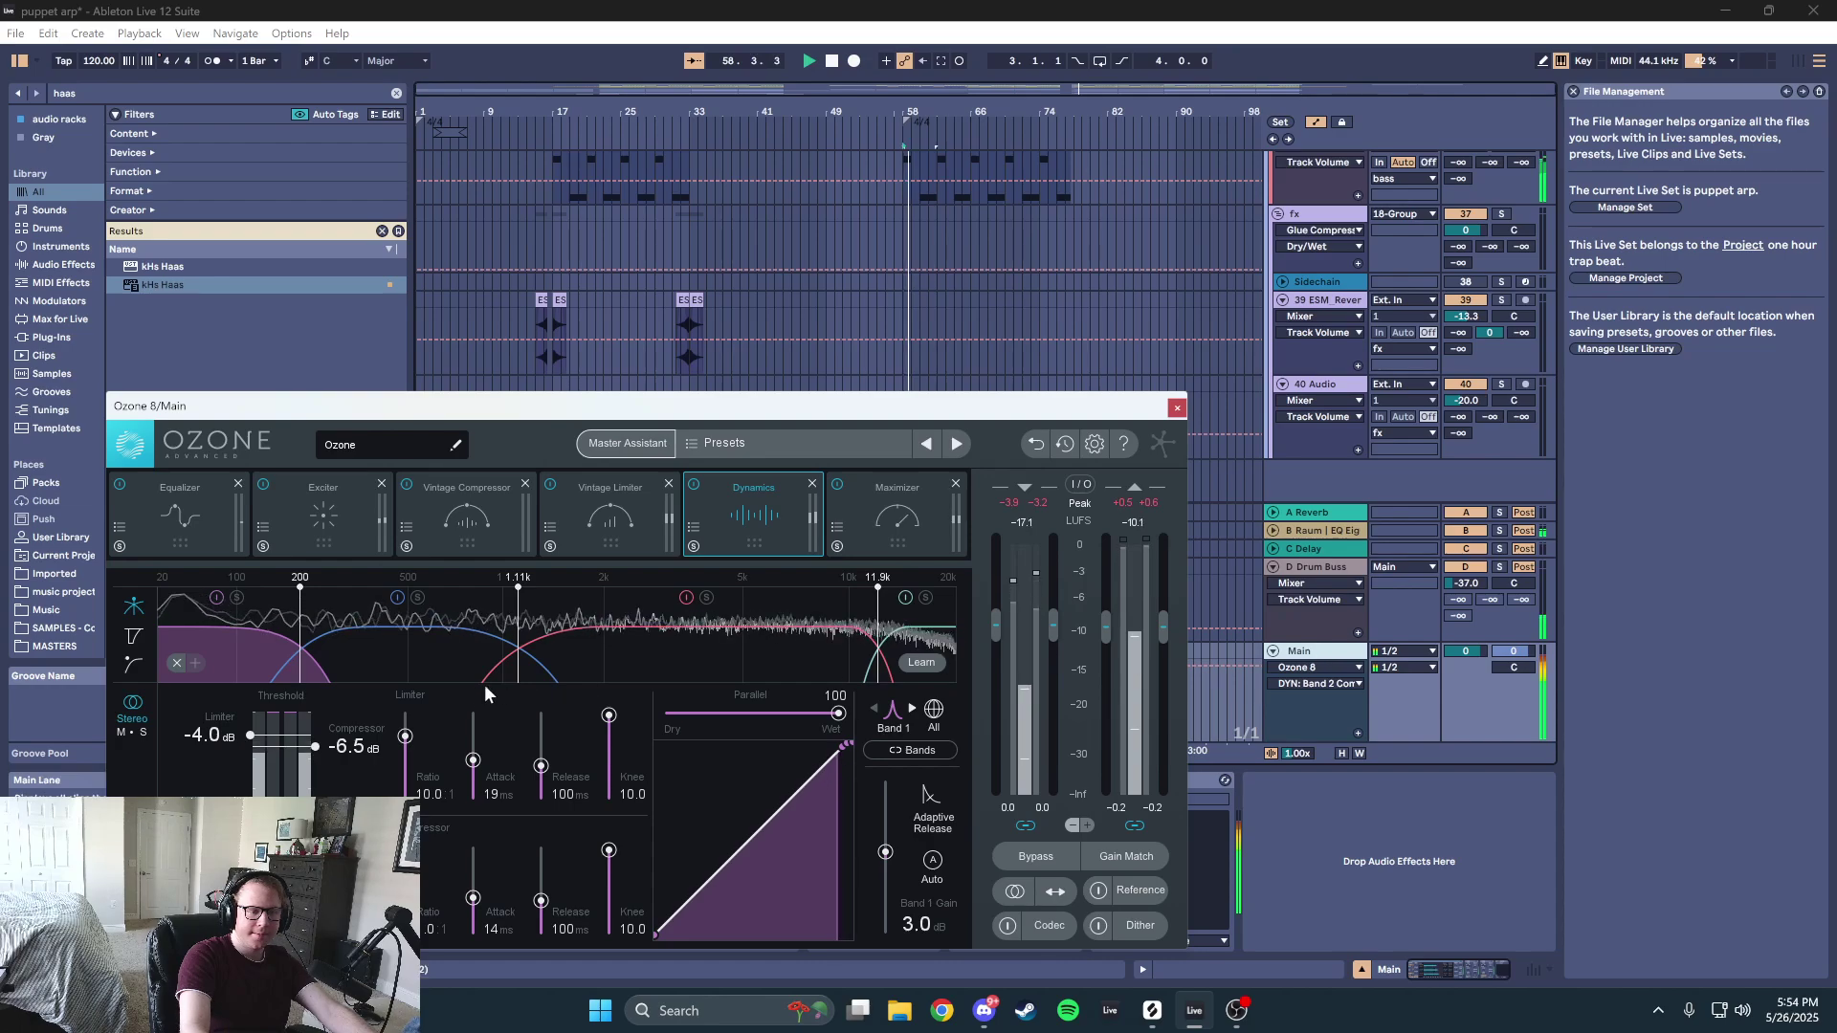
- Examine the compression curves of Dynamics bands 2, 3 and 4 while the full mix plays
left_click(346, 681)
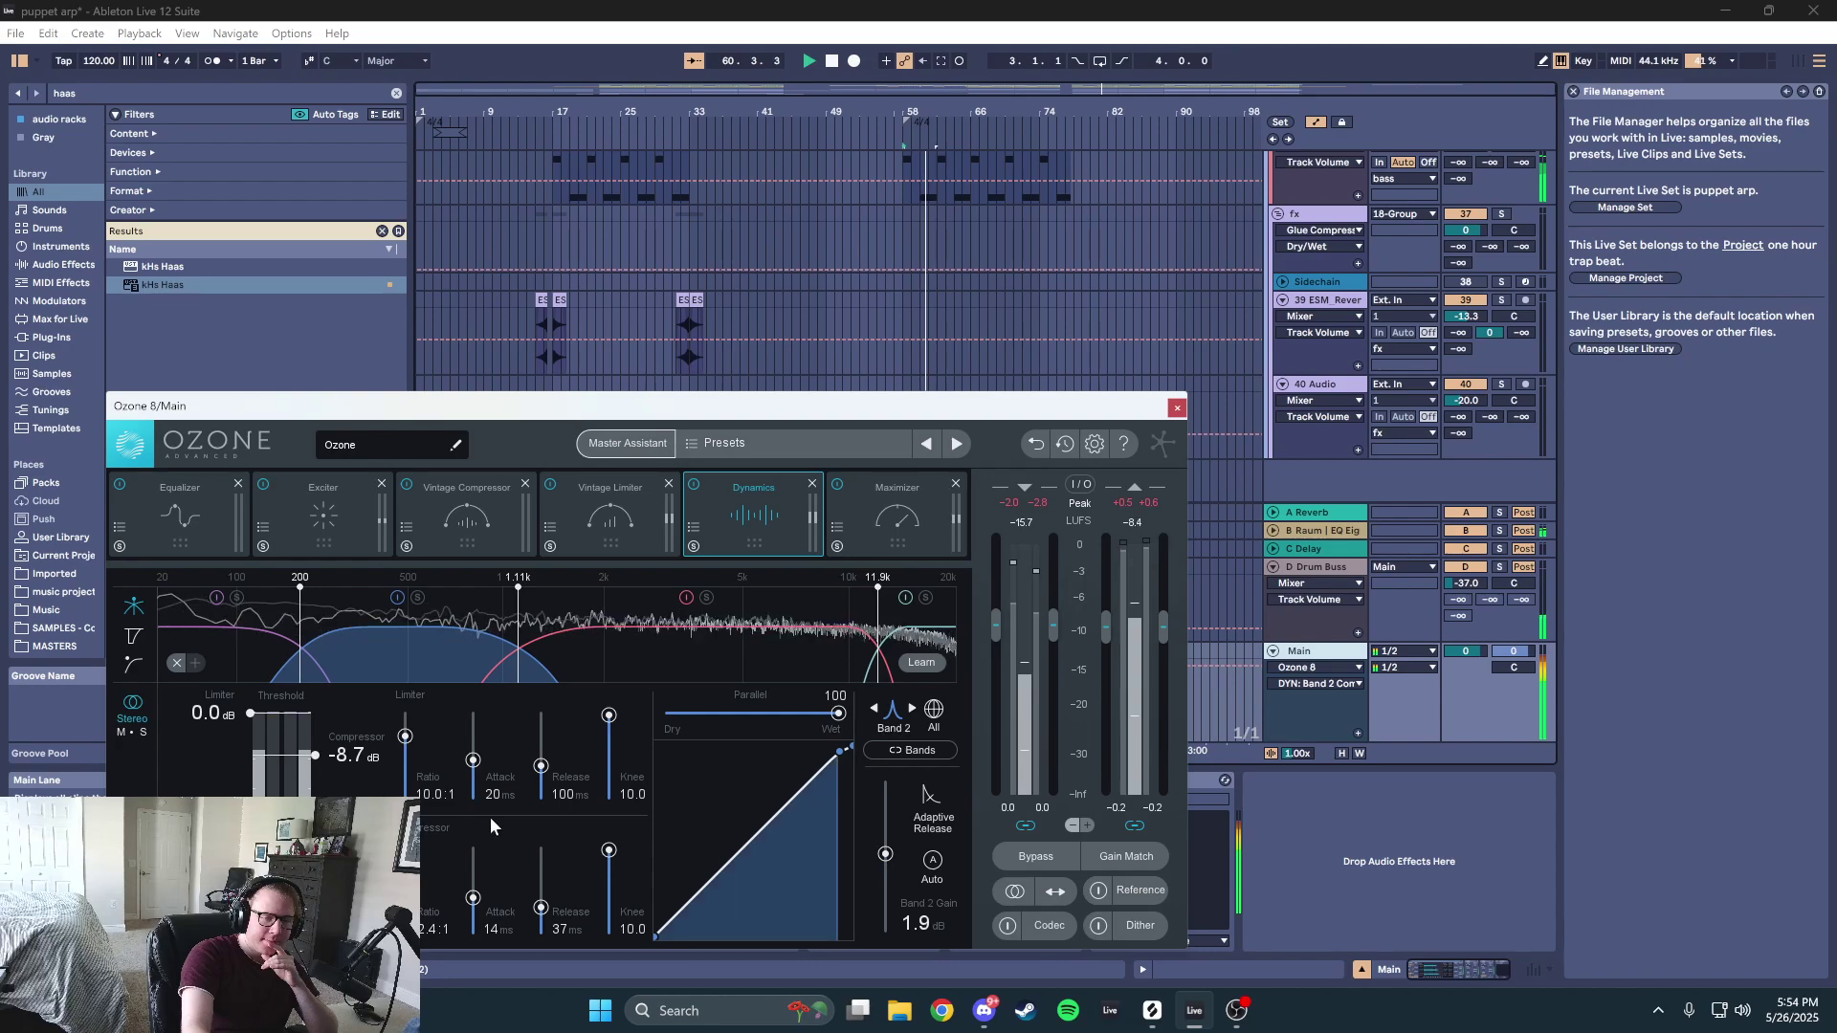
left_click(571, 643)
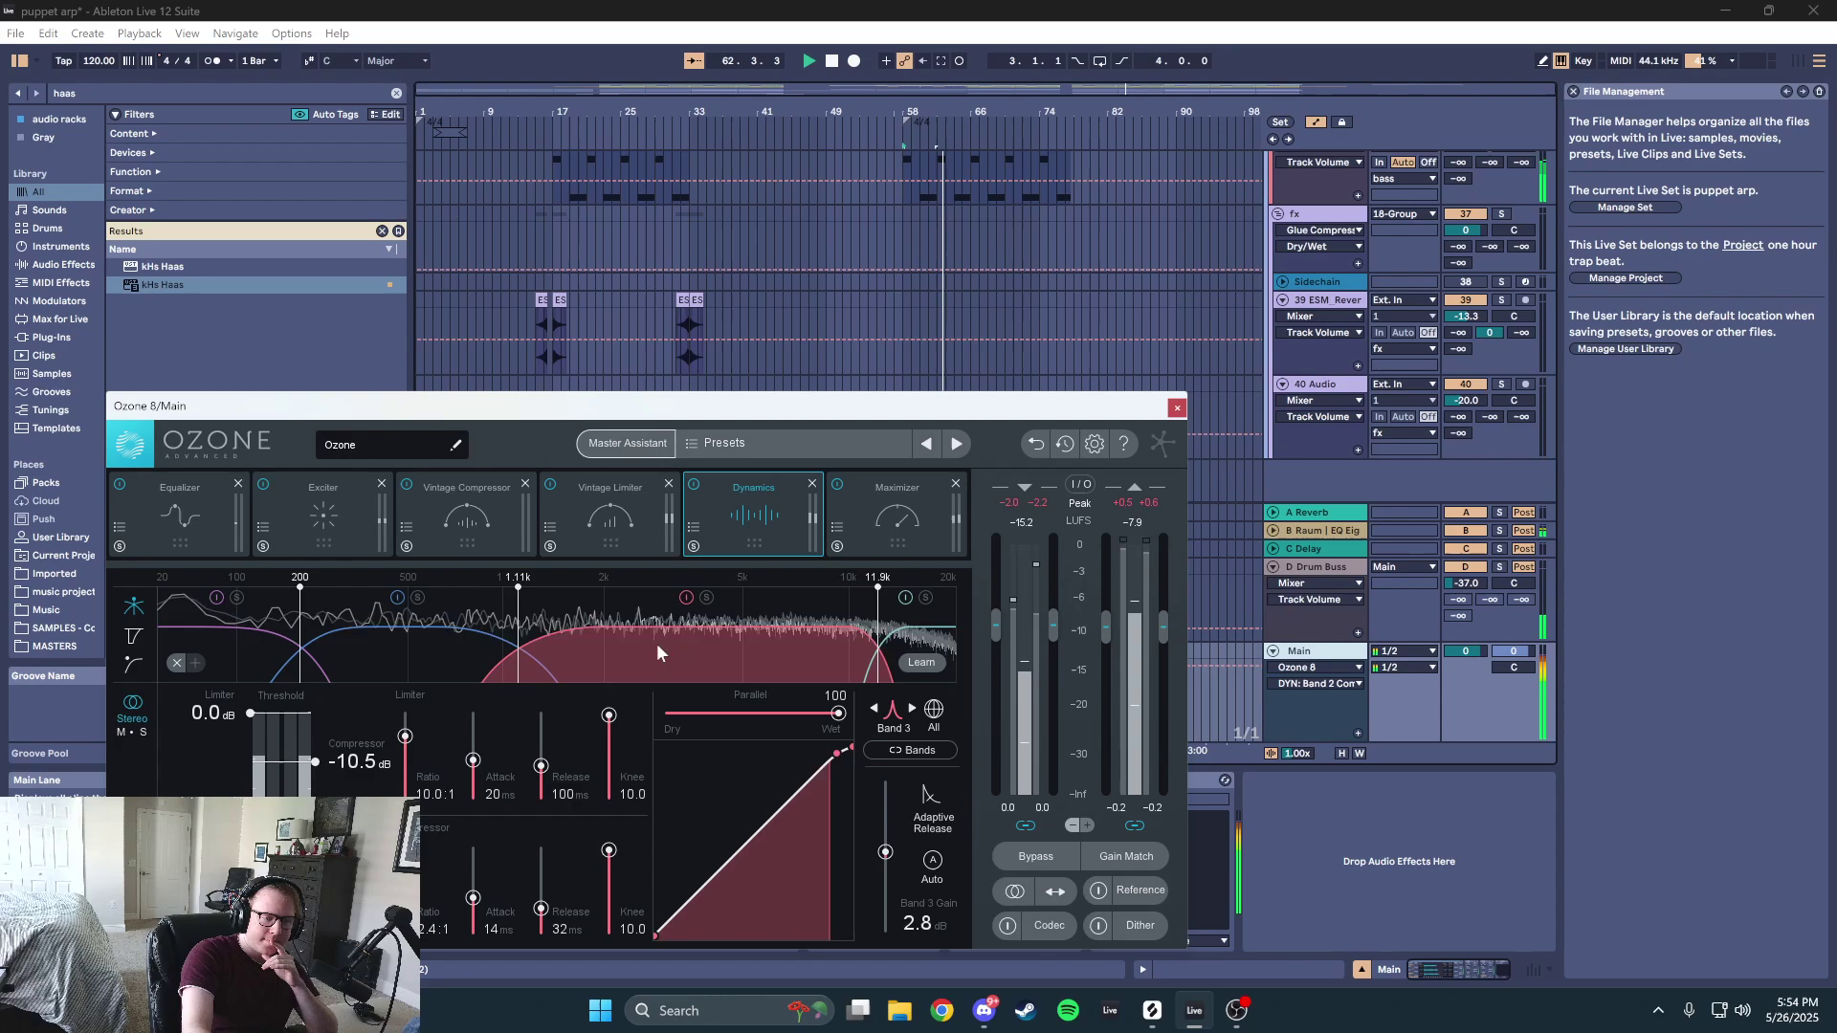
left_click(909, 636)
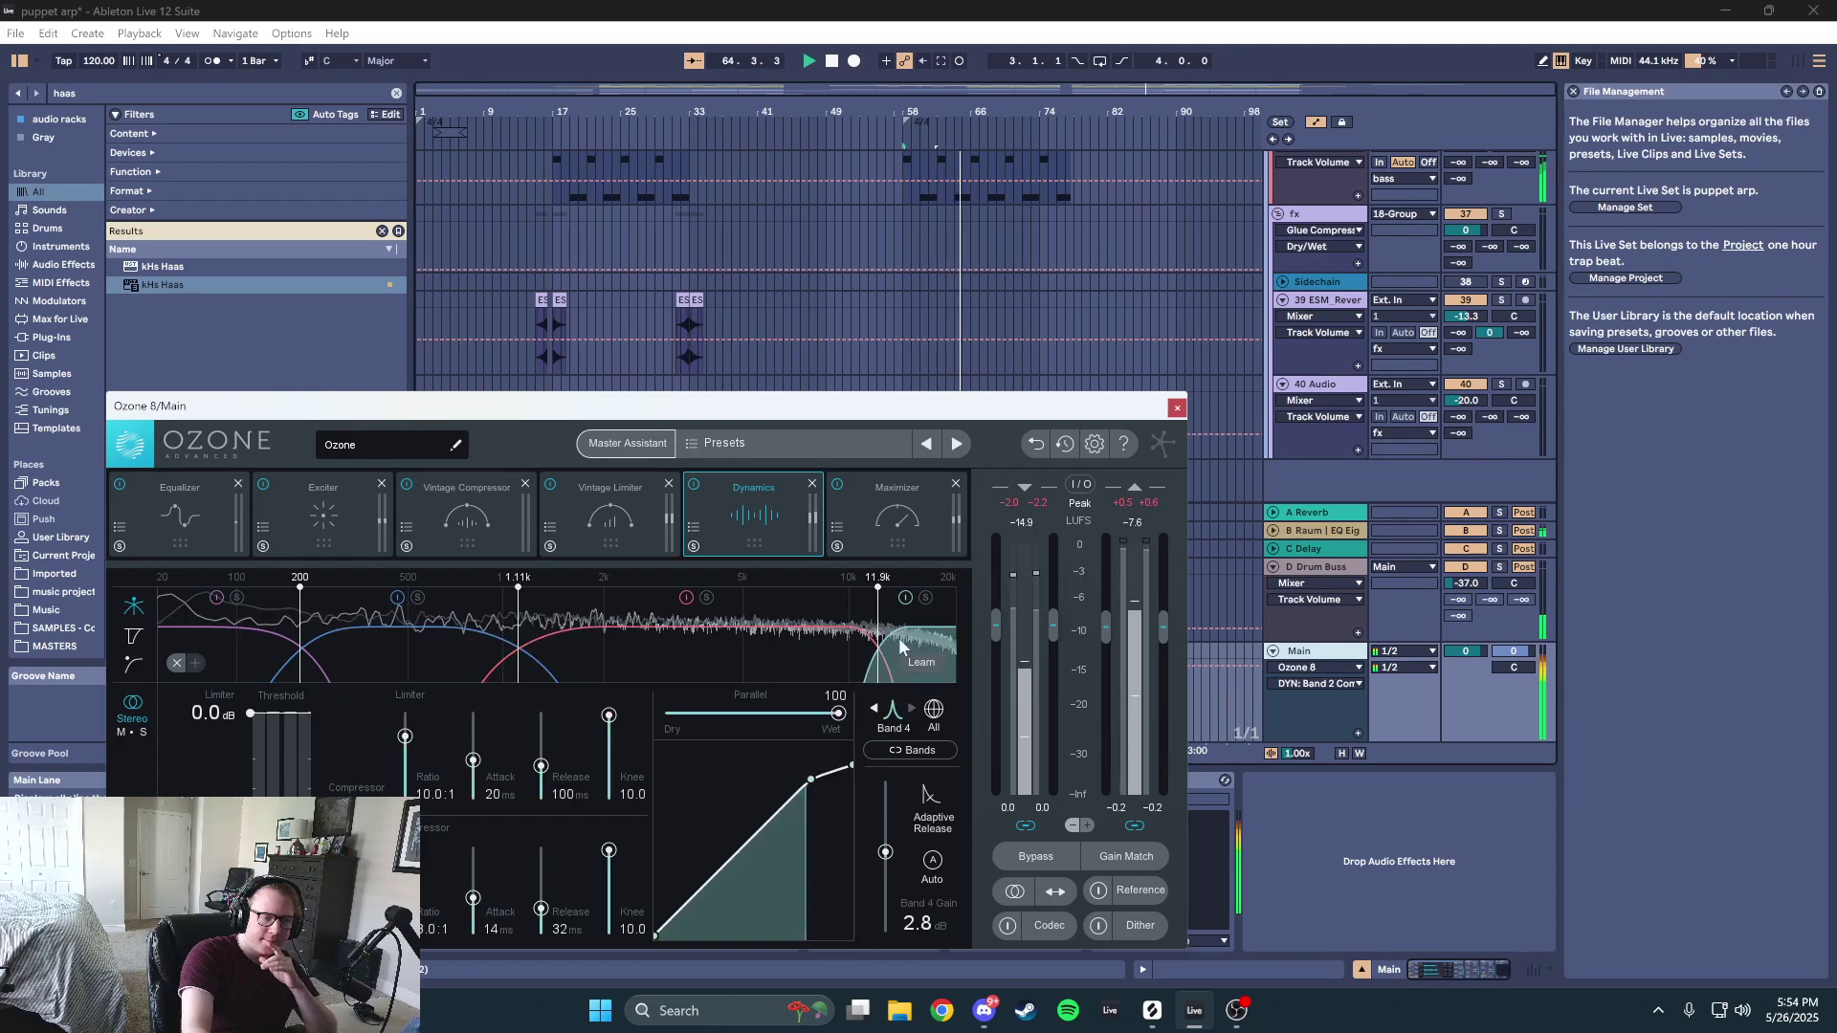
- Inspect Ozone 8's Maximizer threshold and Character settings and play a short passage from bar 58 through it
left_click(882, 522)
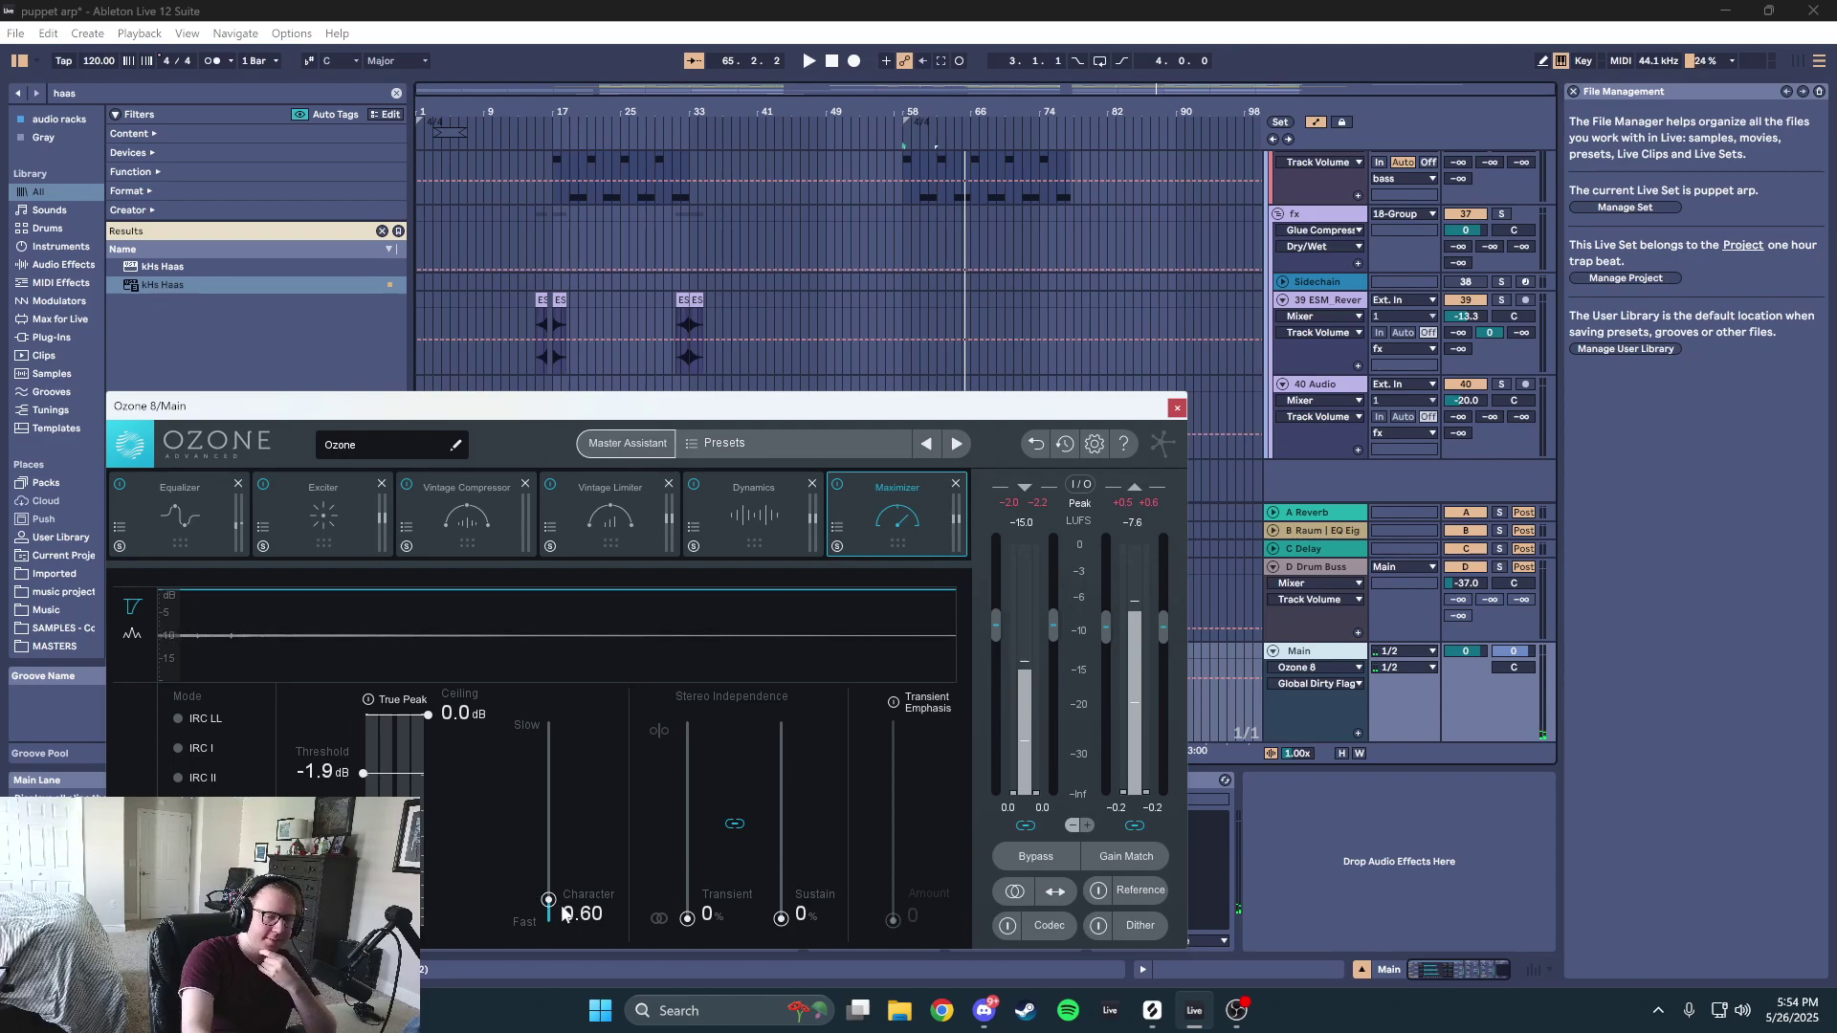
left_click_drag(552, 911, 552, 910)
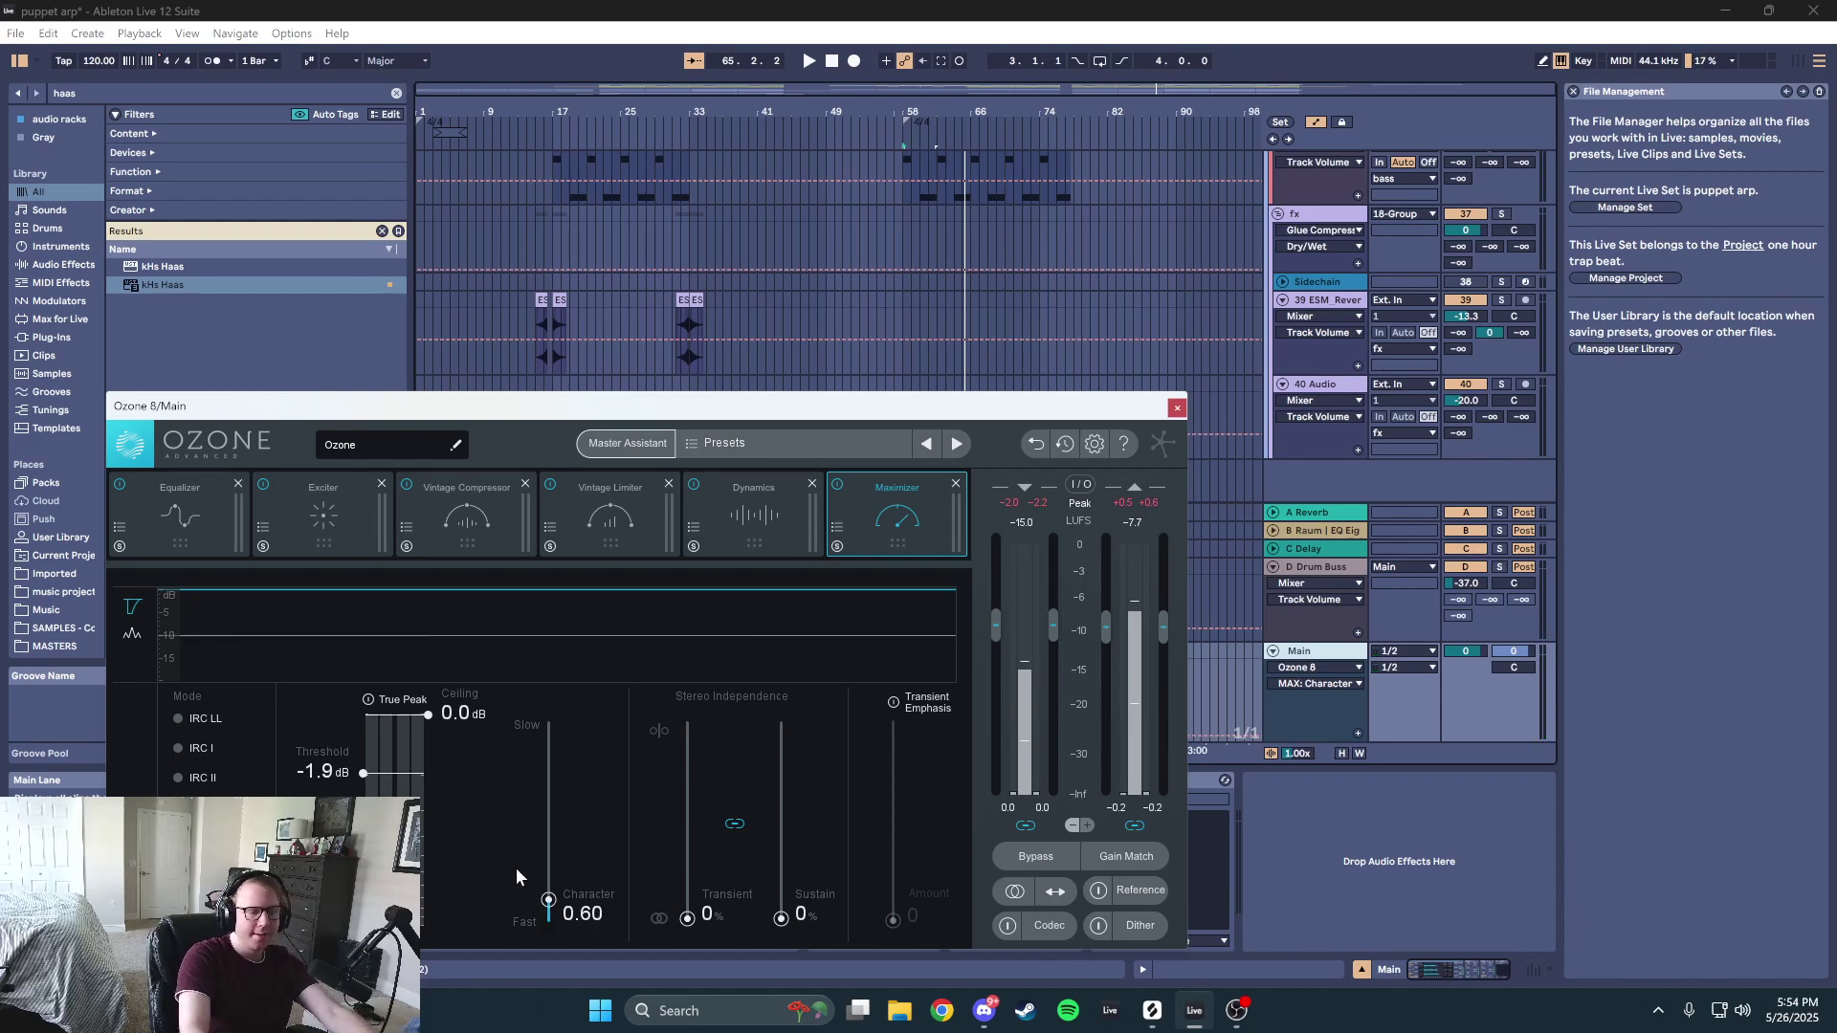
key("space")
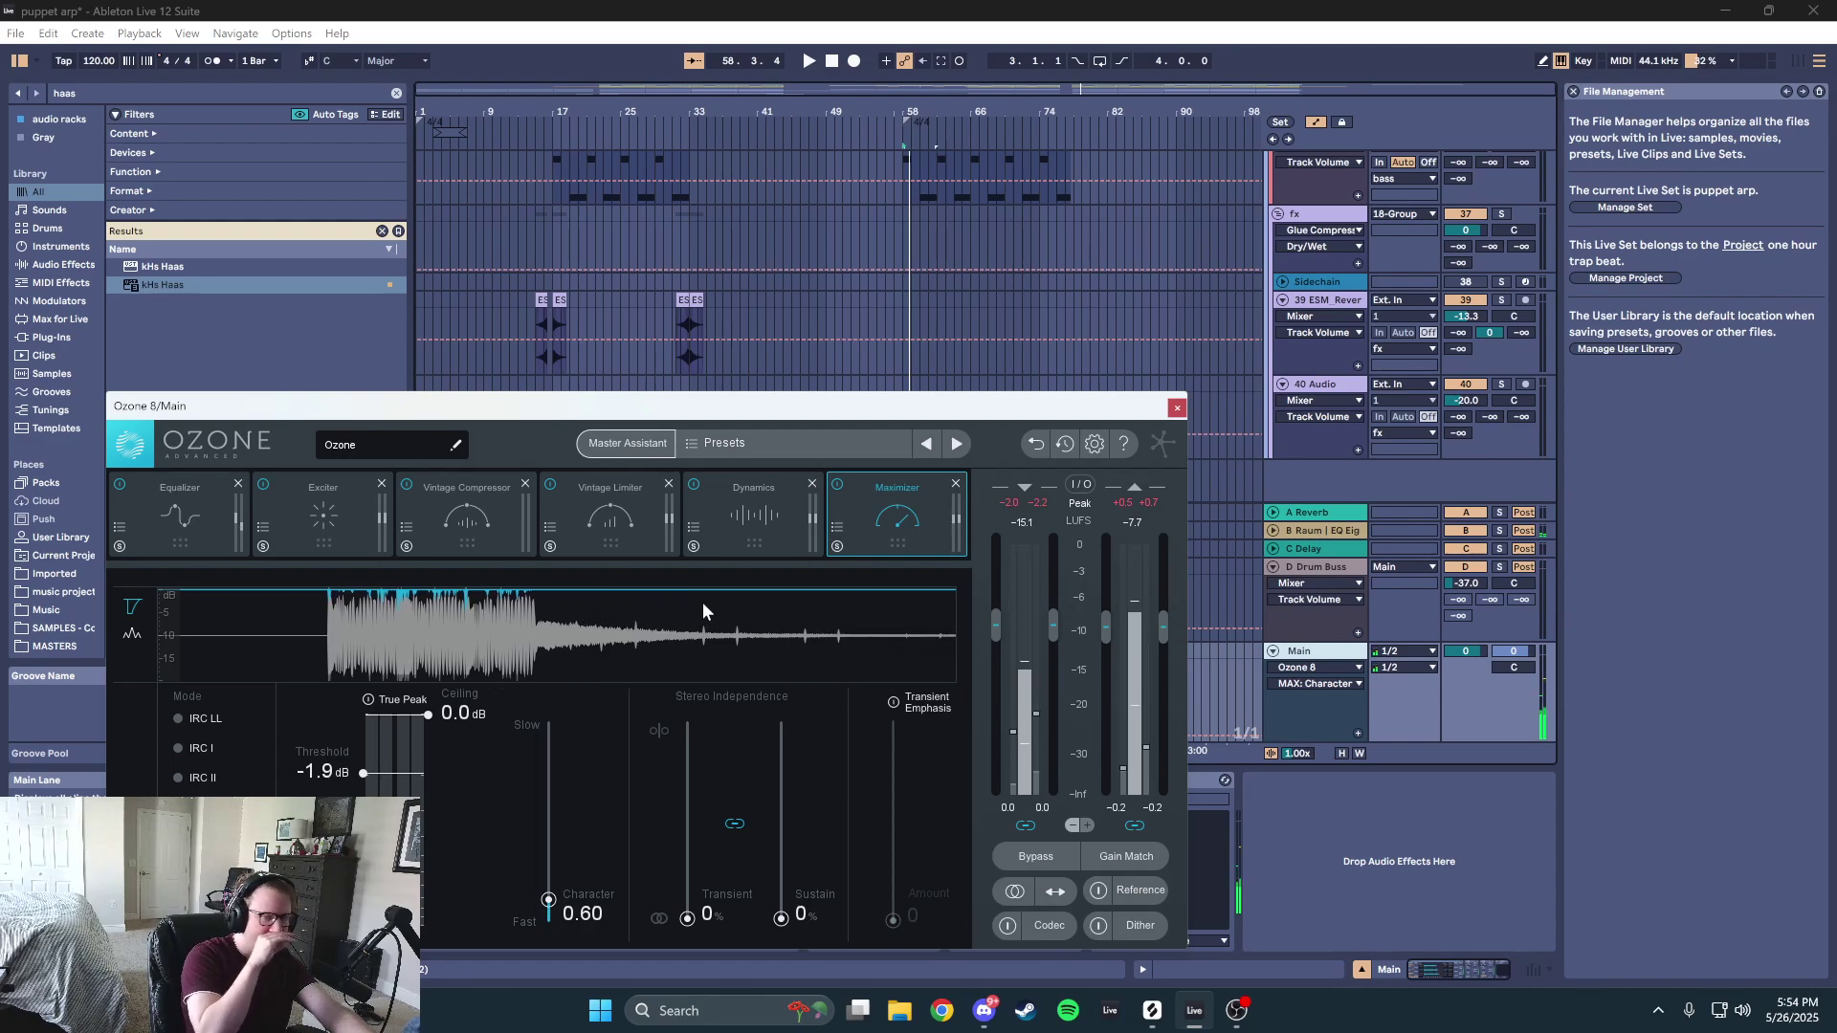
key("space")
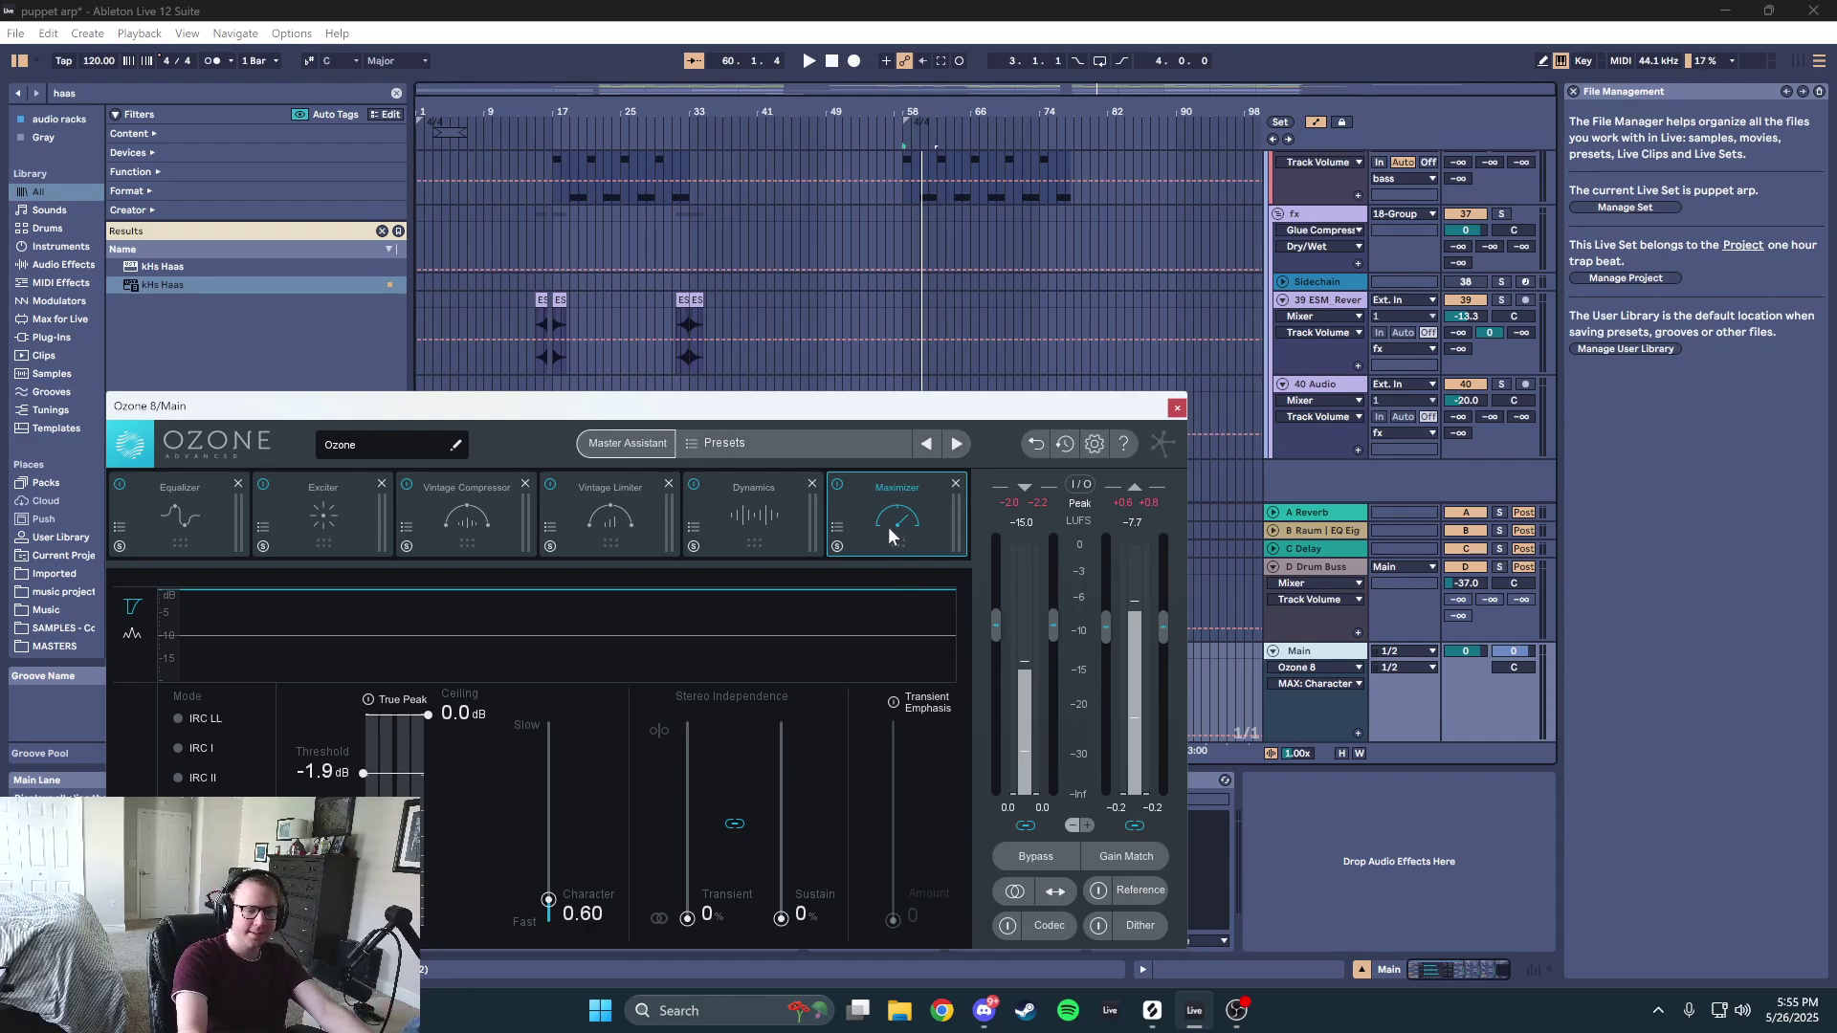
- Close Ozone 8 and bring the melody group's Nexus and Serum tracks back into view
left_click(1178, 409)
scroll(761, 503, "up", 6)
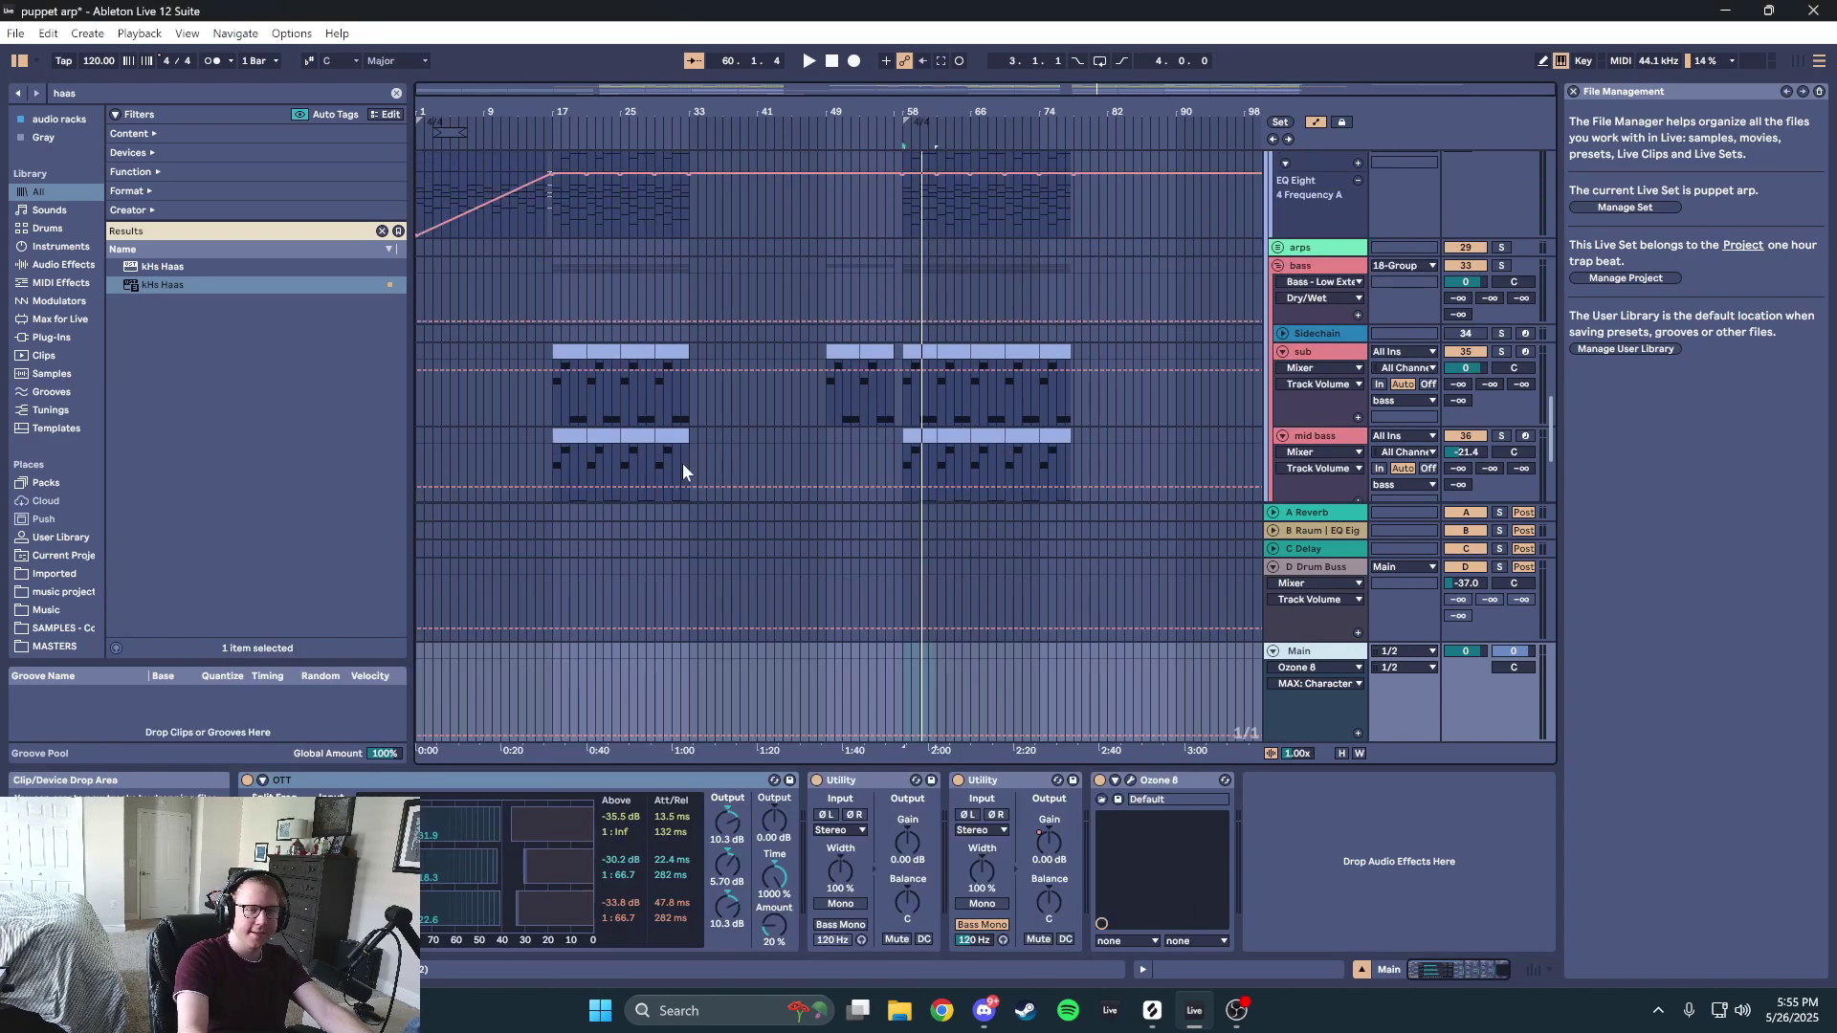
scroll(547, 294, "up", 8)
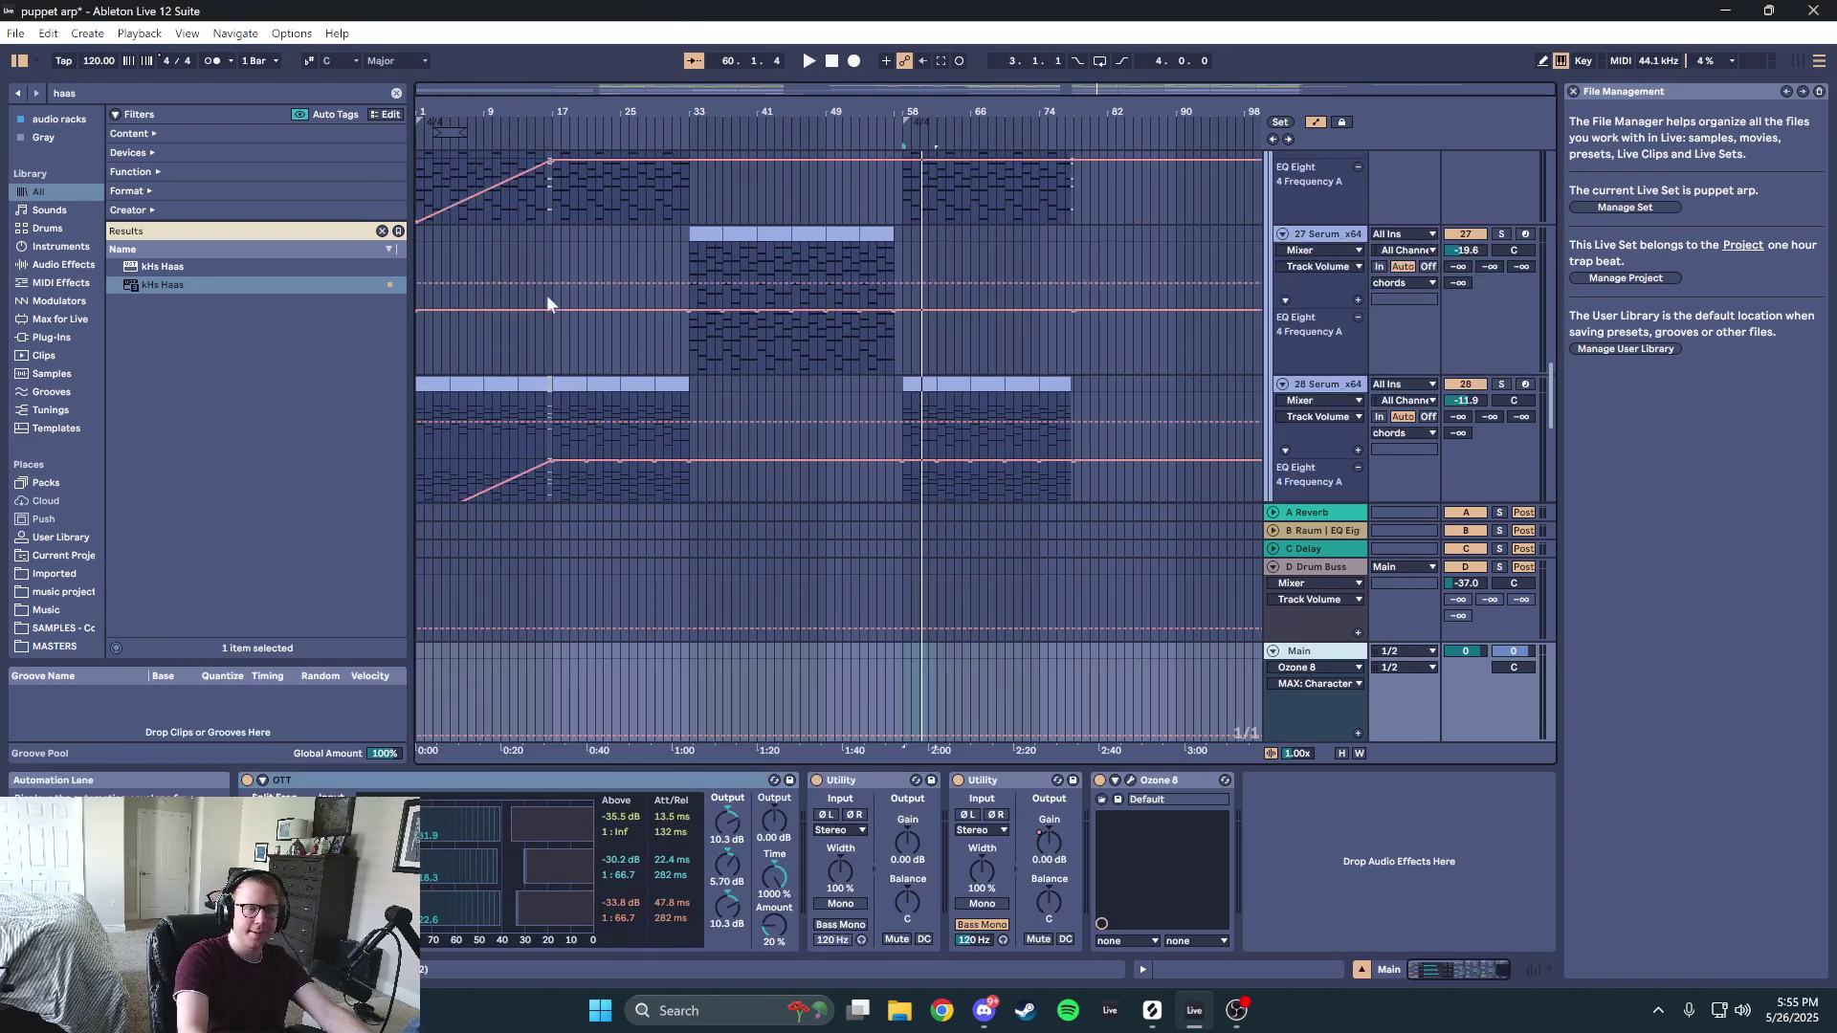
scroll(677, 297, "up", 10)
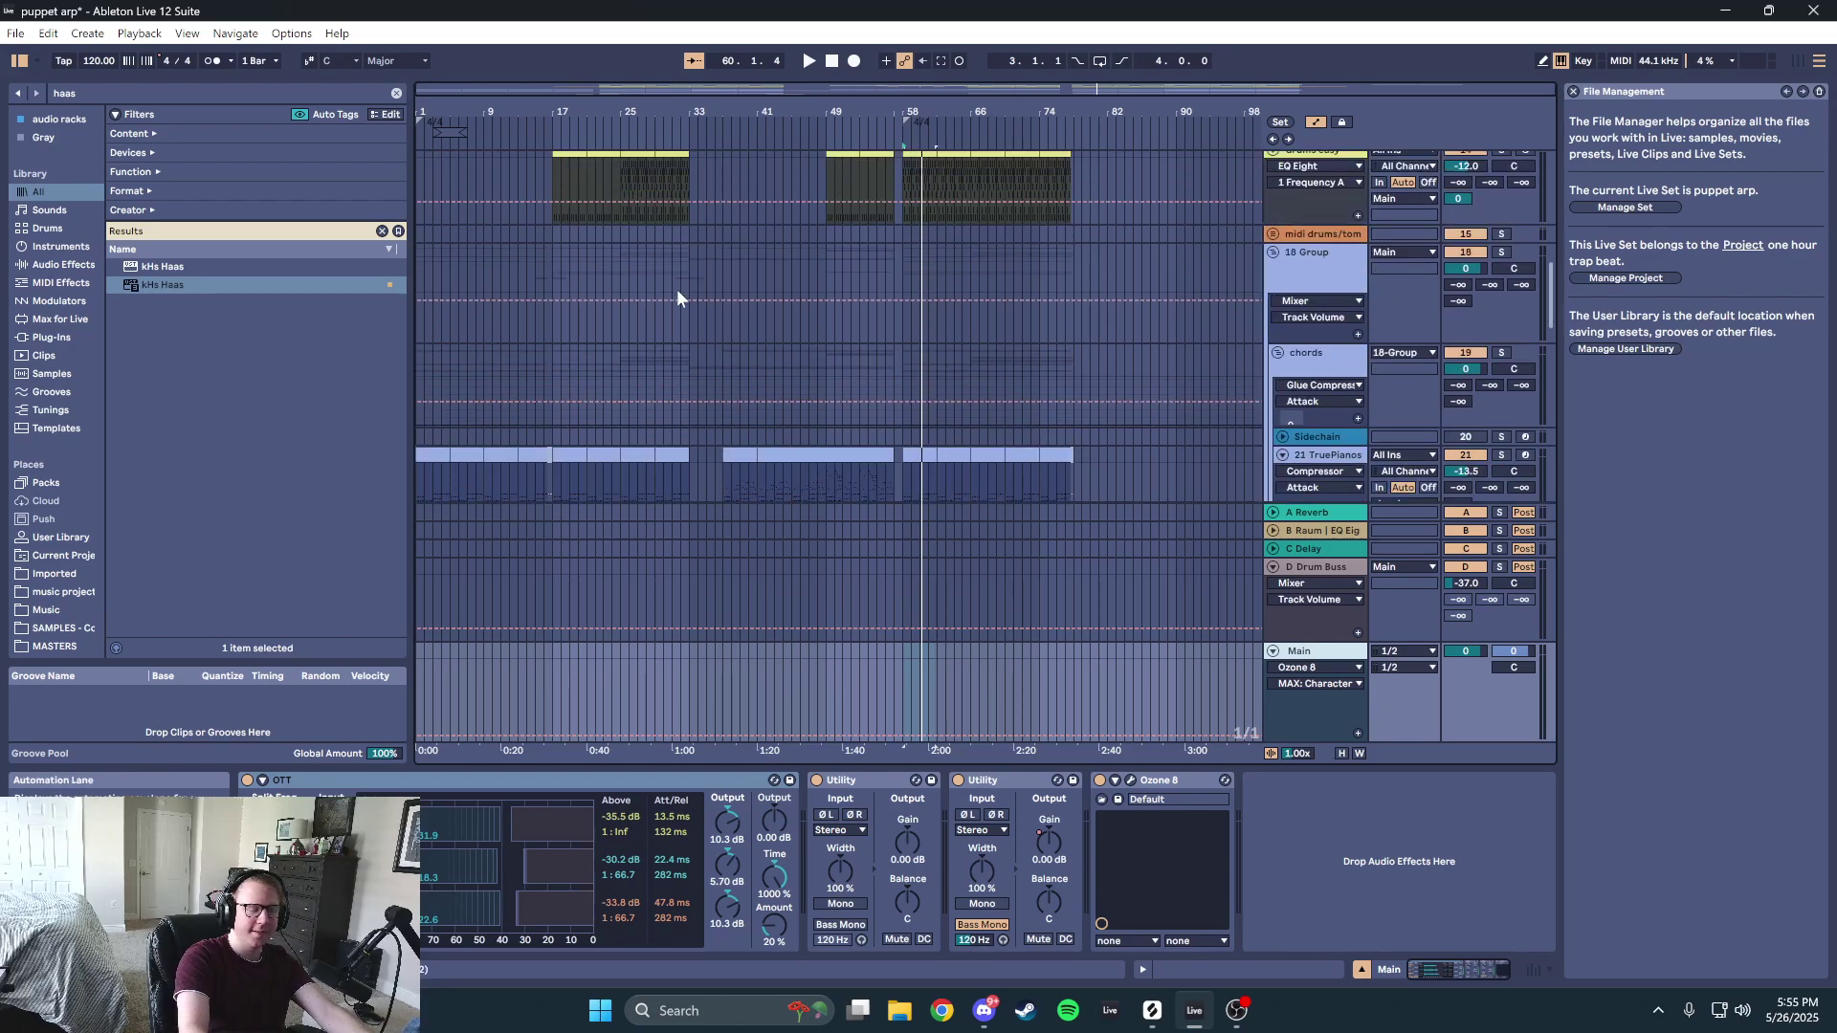
scroll(678, 298, "up", 8)
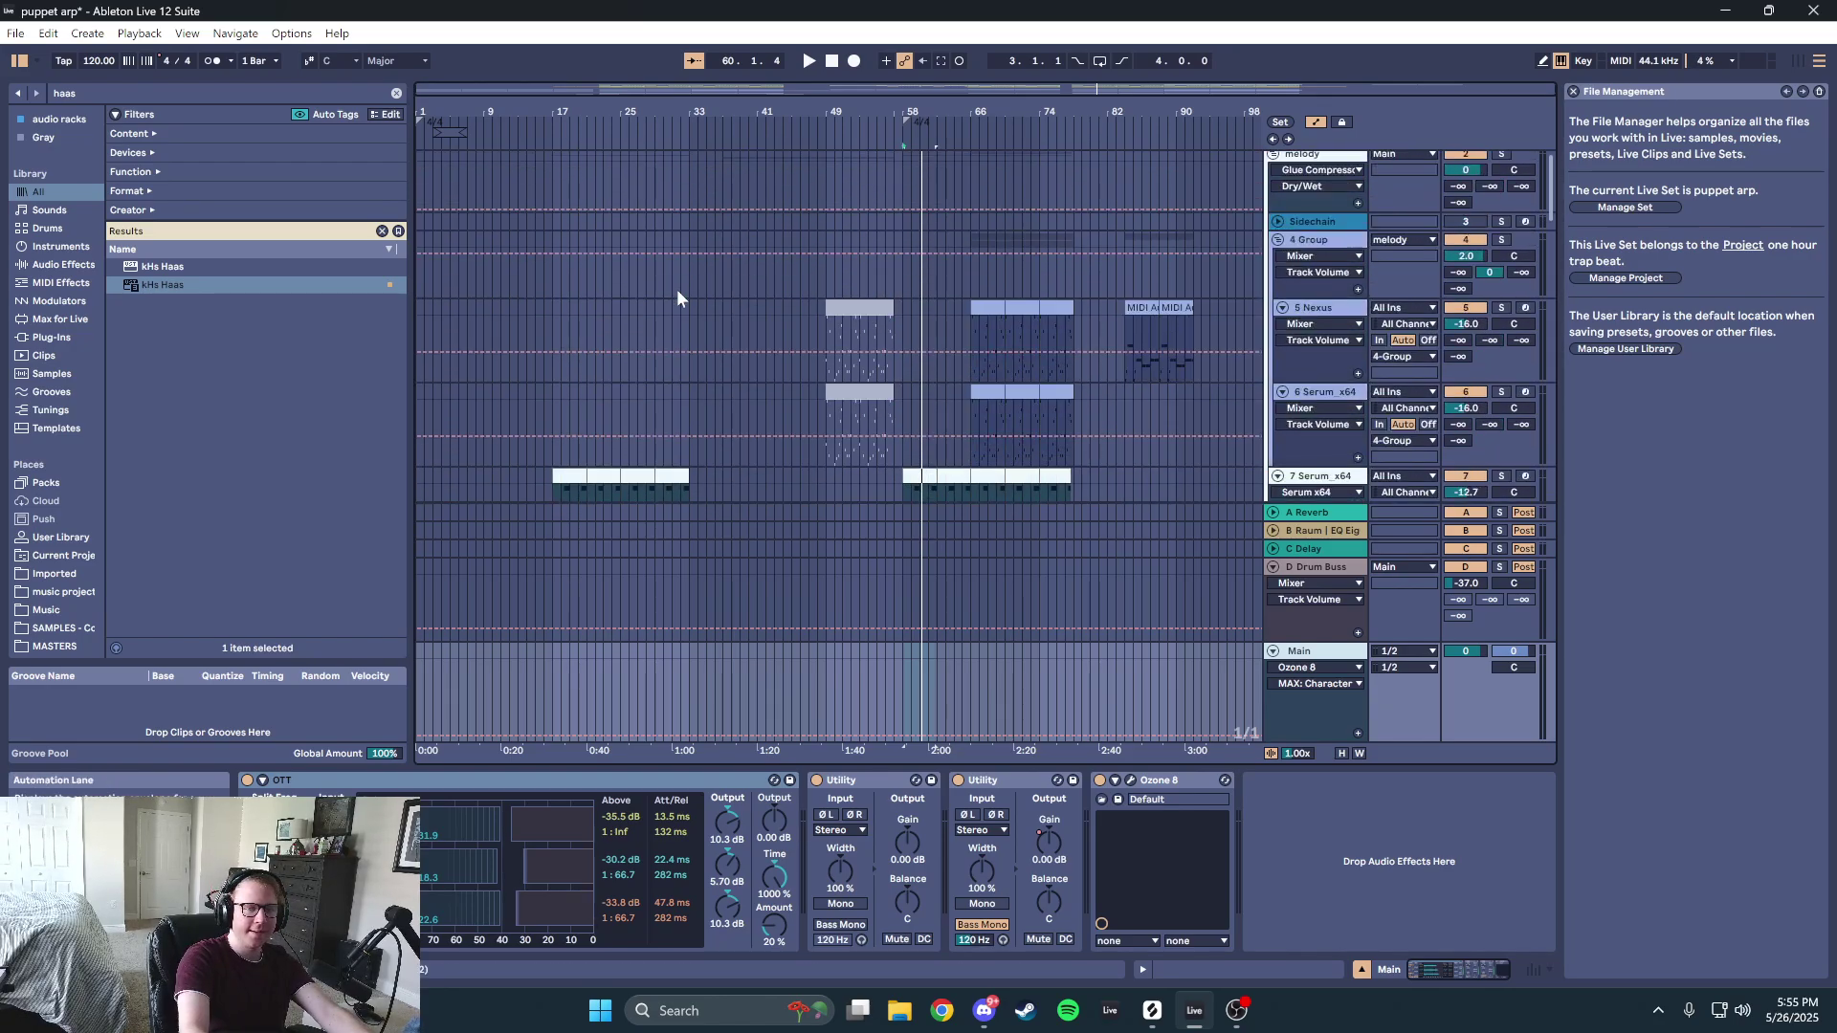
scroll(679, 304, "down", 1)
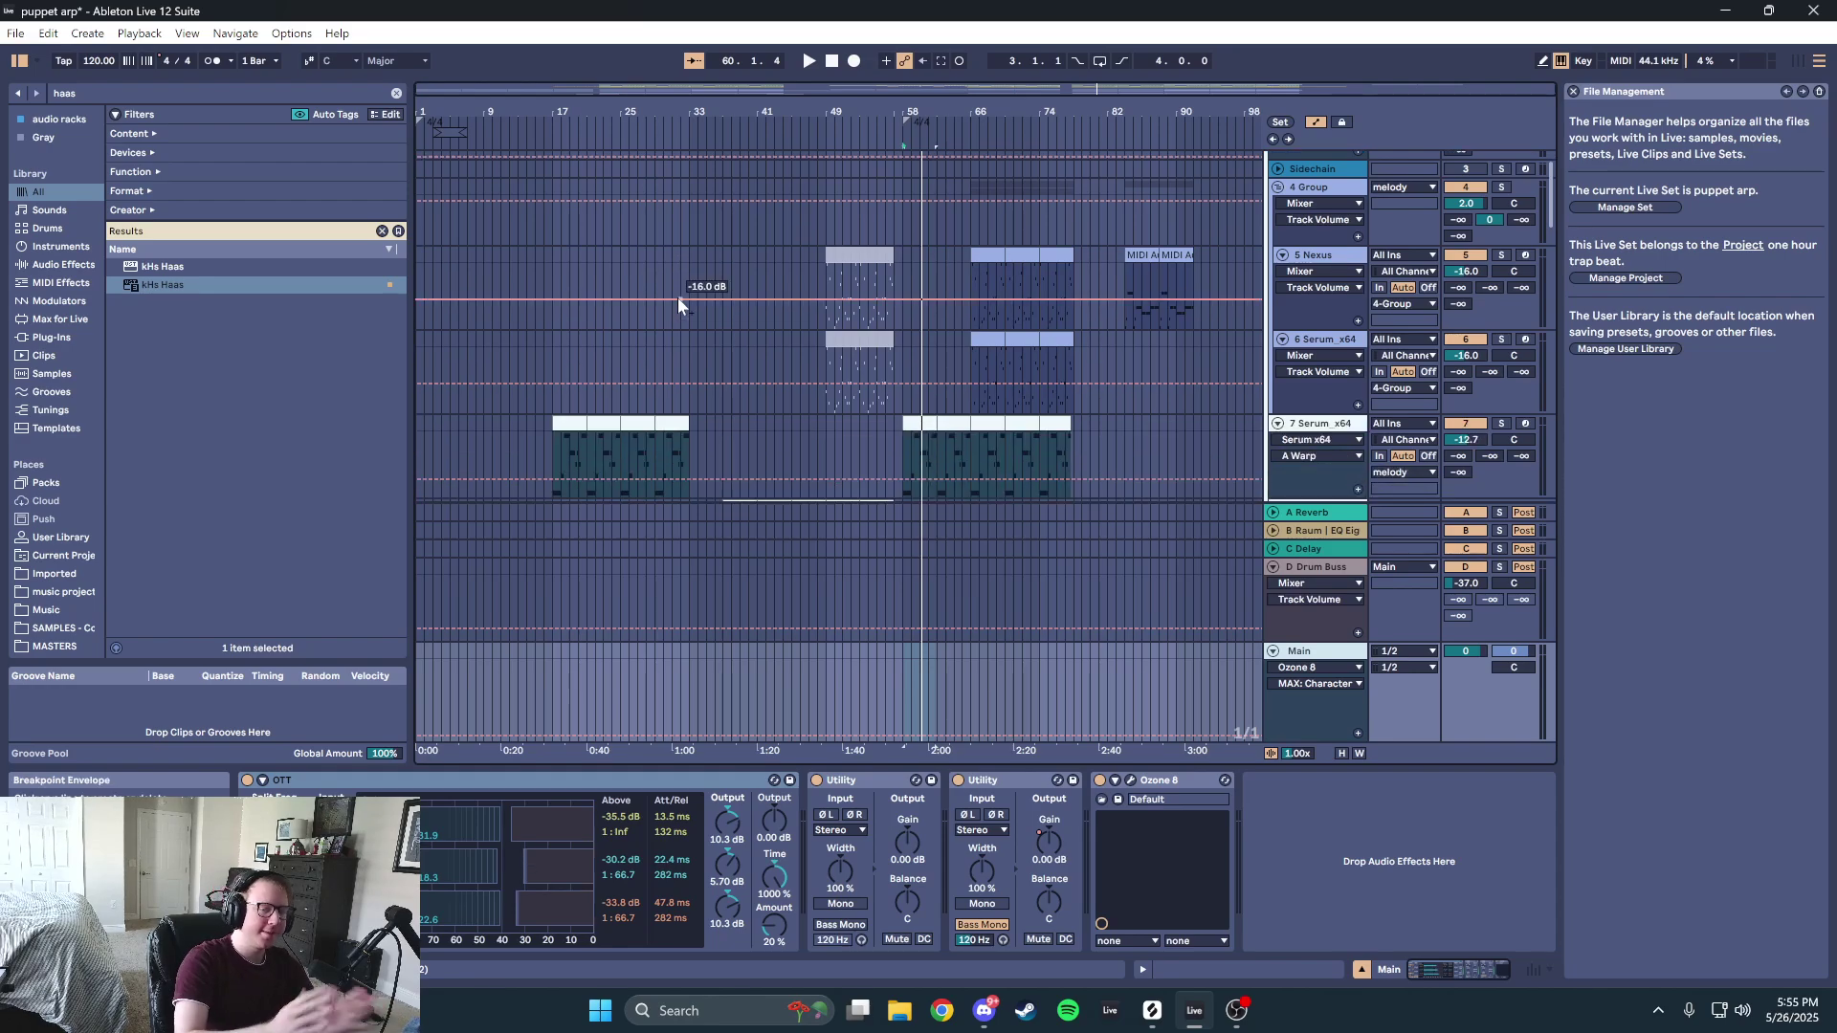